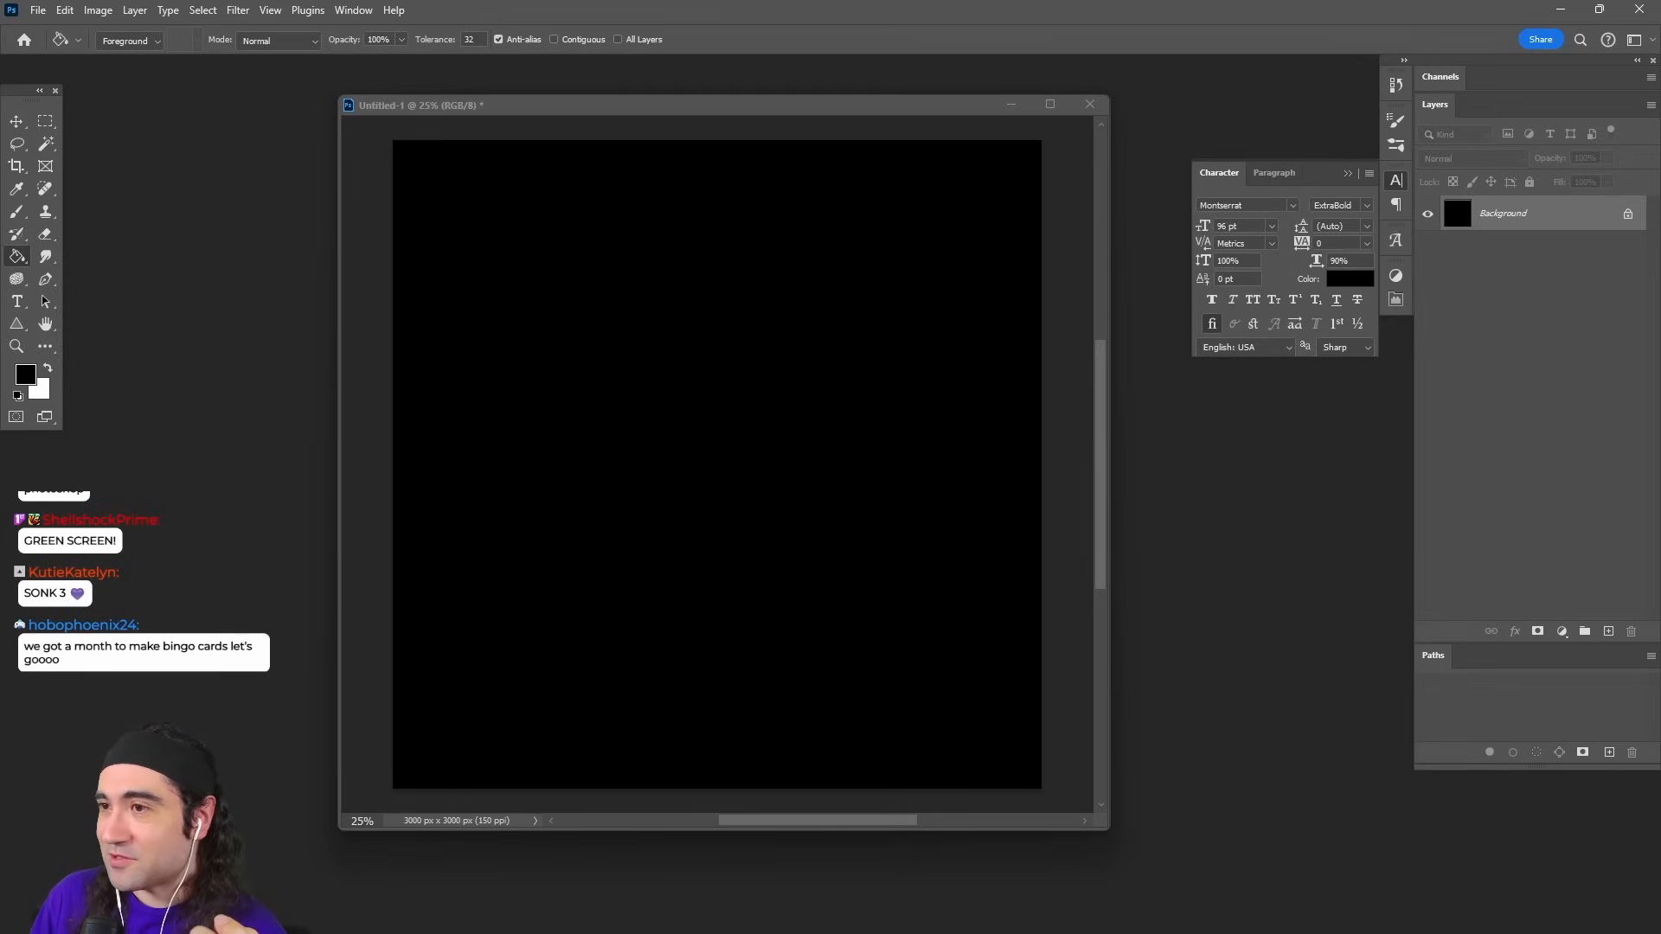
Step: Float the Nintendo Switch logo image in its own window and copy the Joy-Con photo onto the black canvas
drag(1378, 641, 1281, 651)
drag(180, 71, 257, 98)
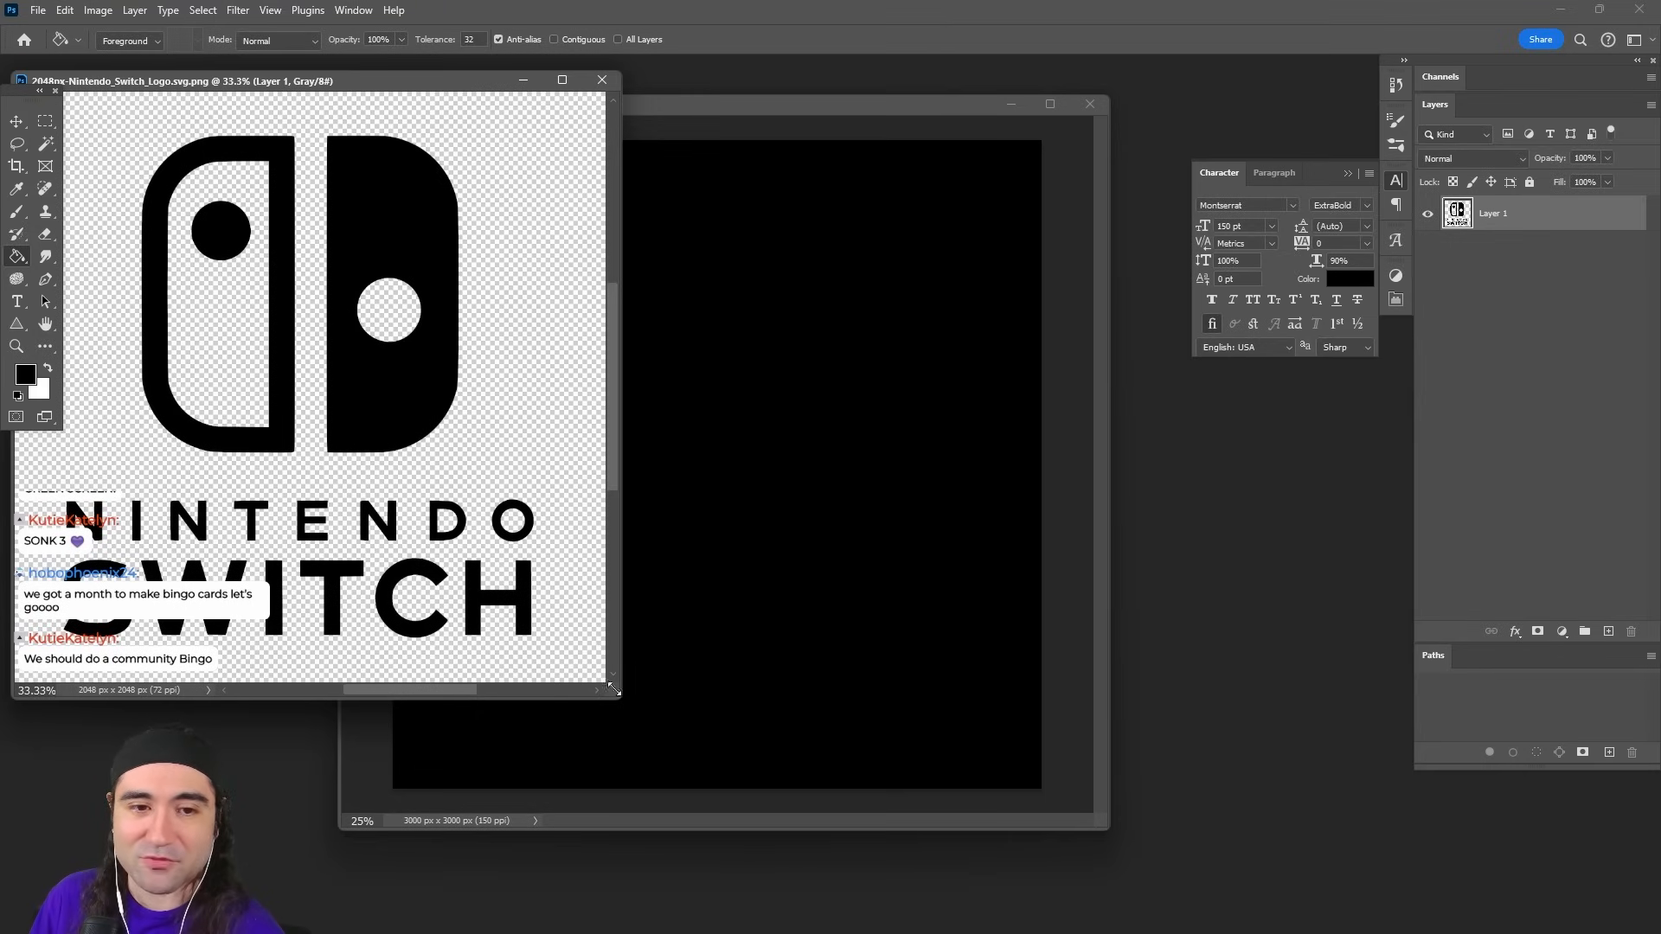
key(m)
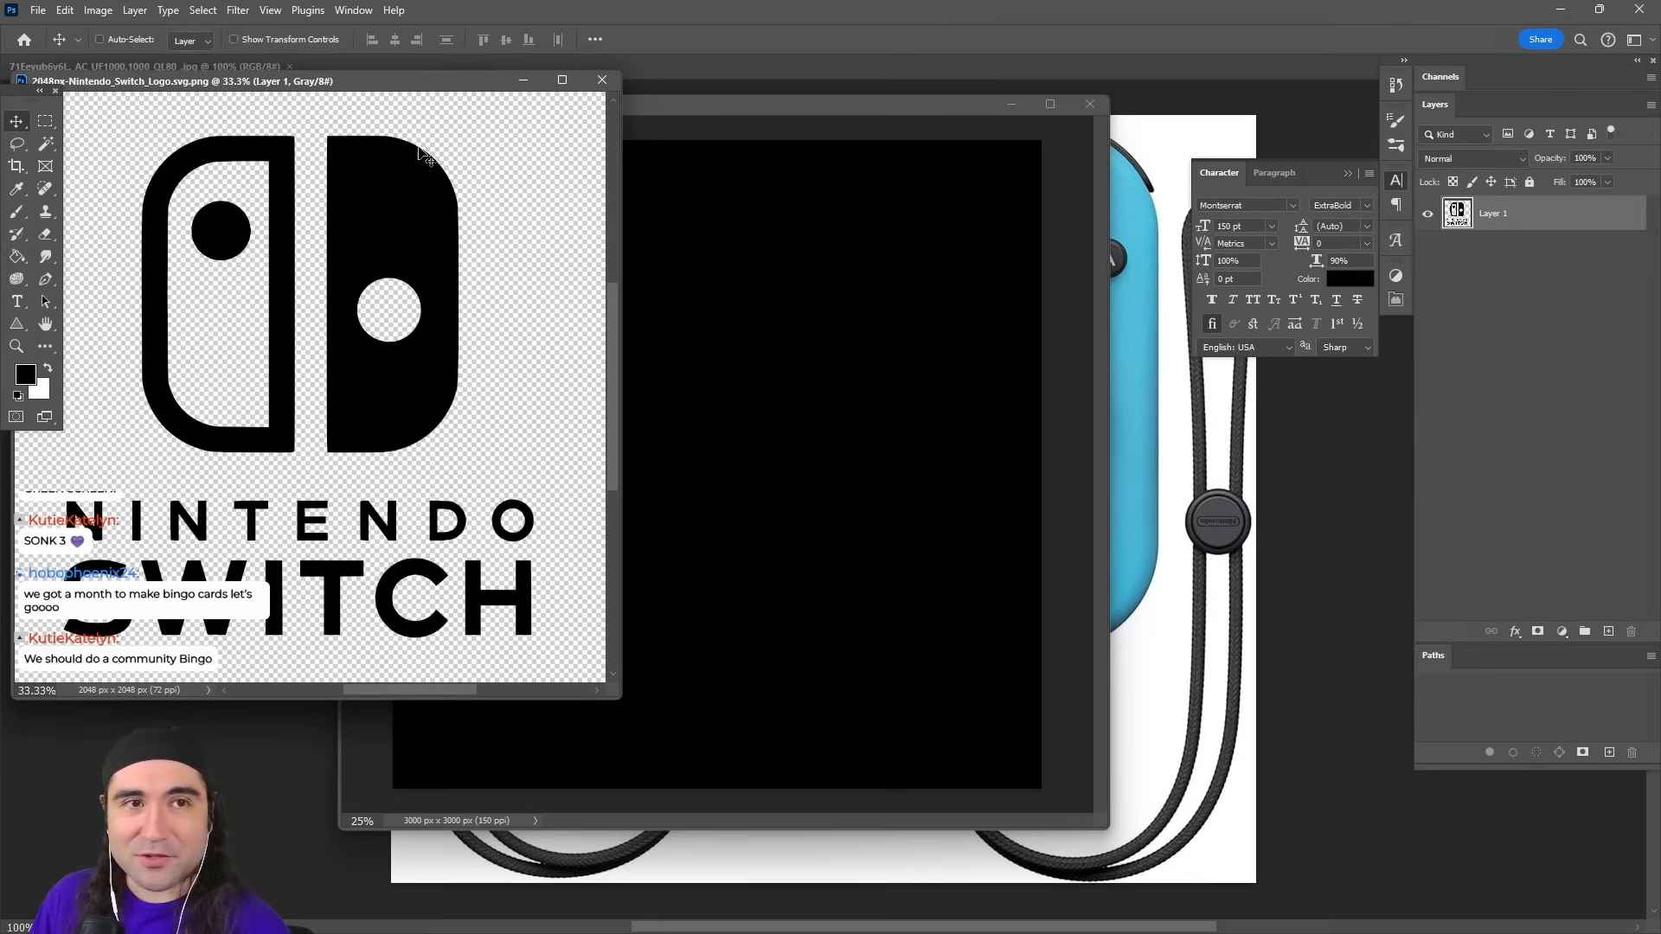
drag(203, 72, 278, 87)
drag(724, 484, 952, 504)
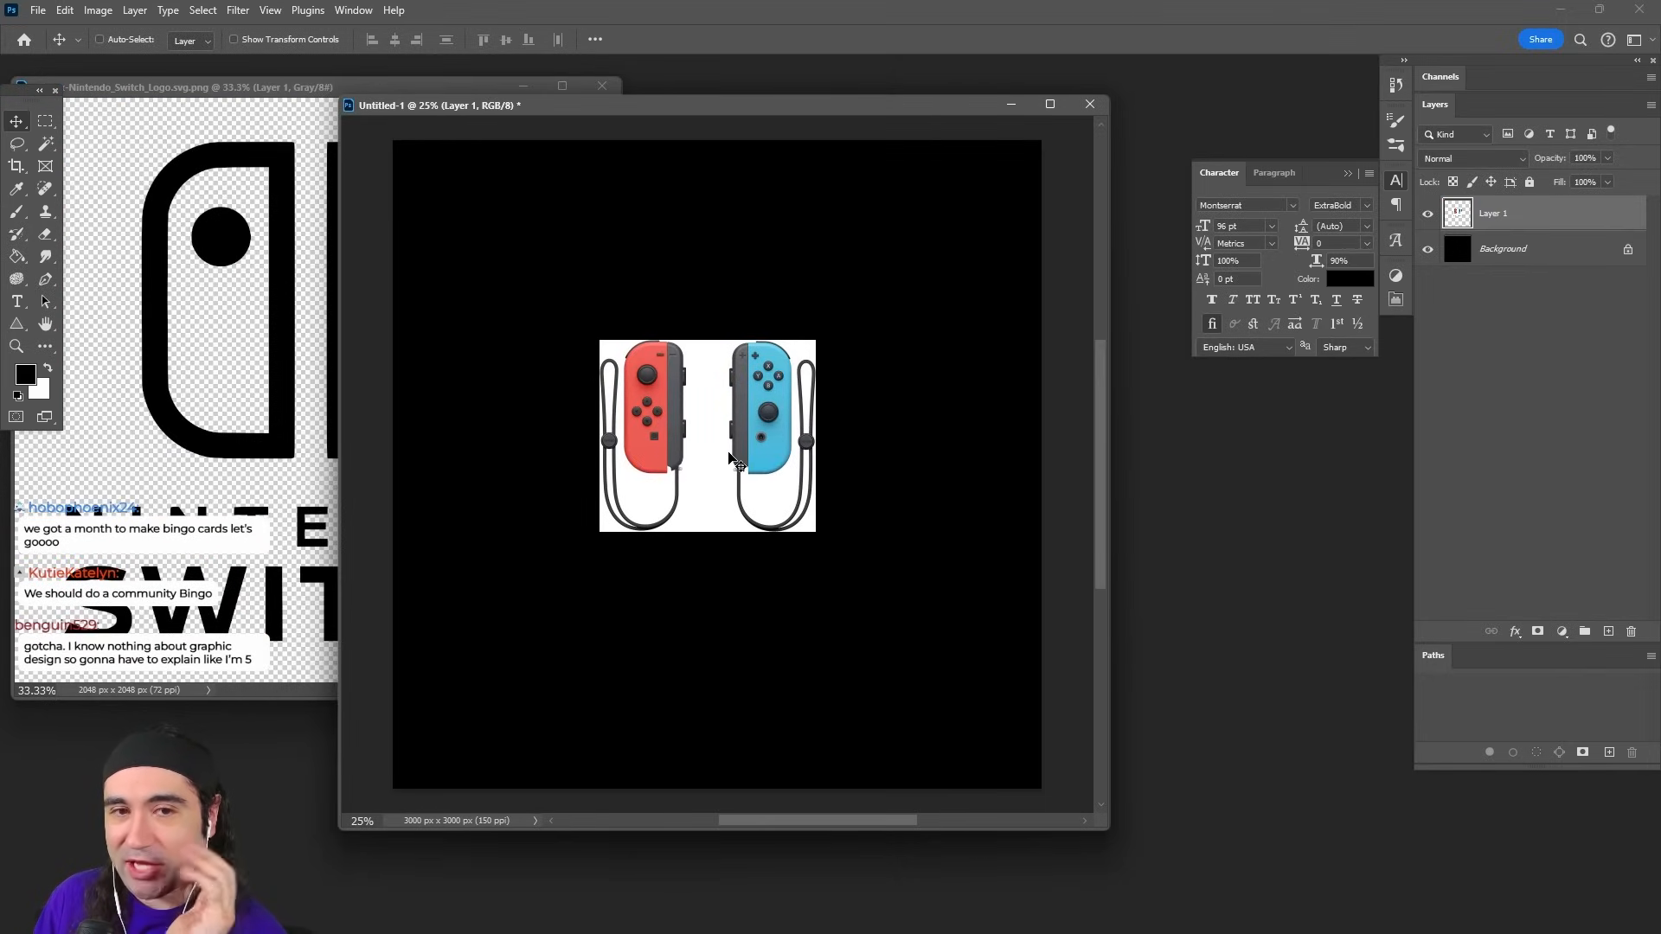
Step: Scale the placed Joy-Con photo up proportionally to about 149%
key(ctrl+t)
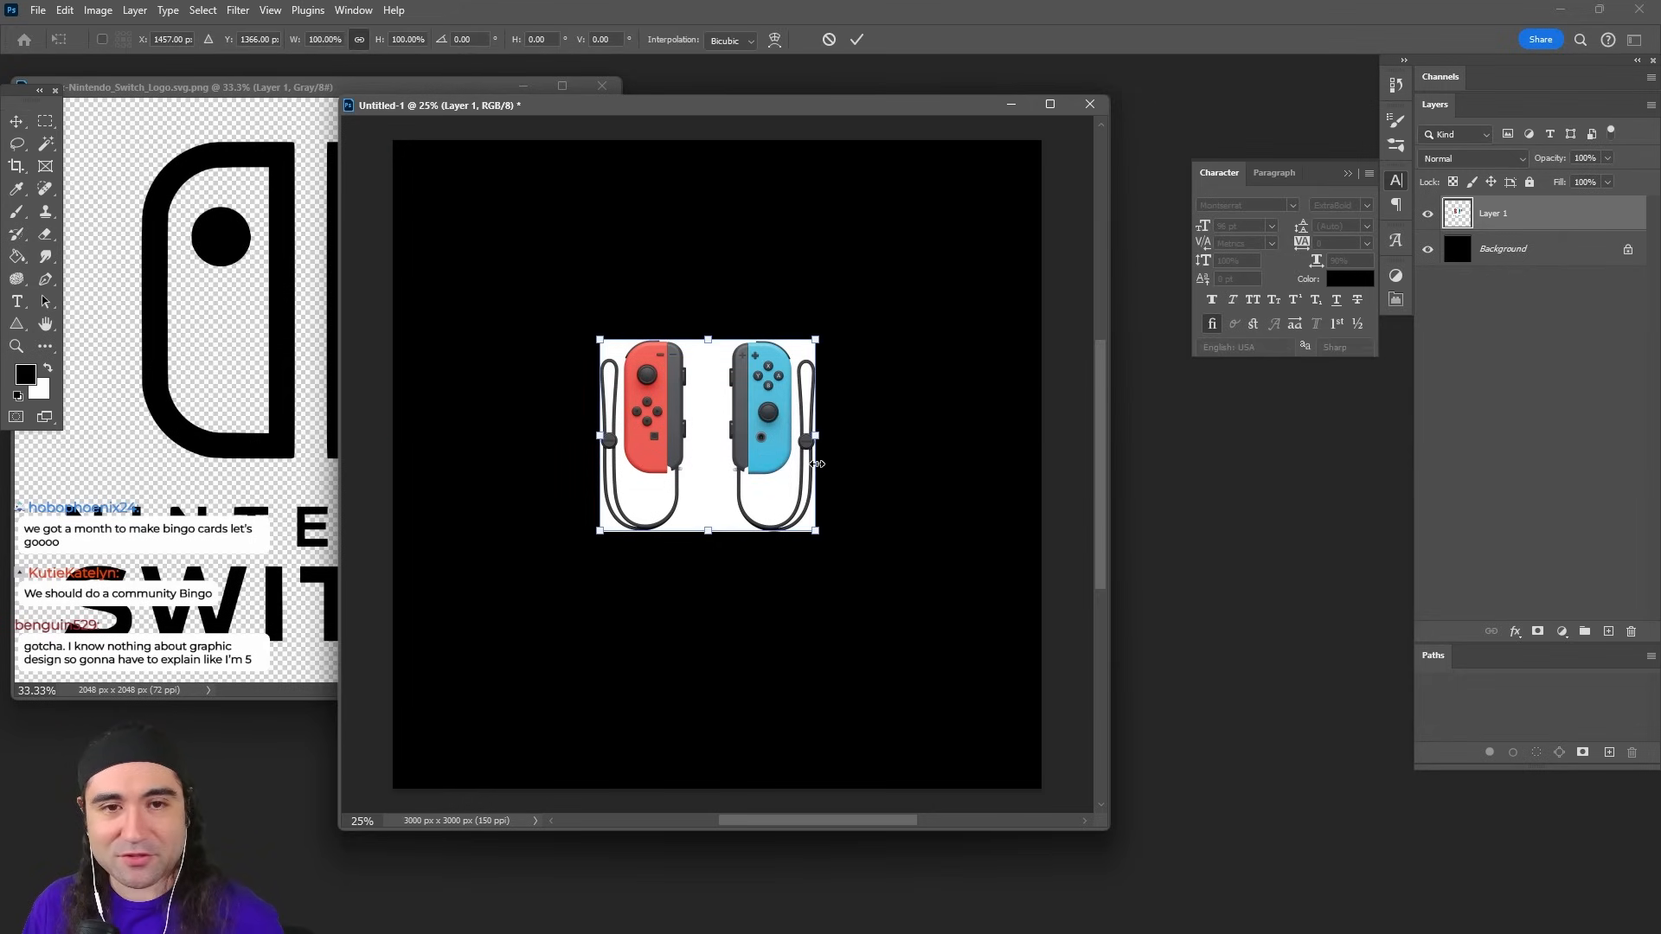
drag(817, 531, 905, 625)
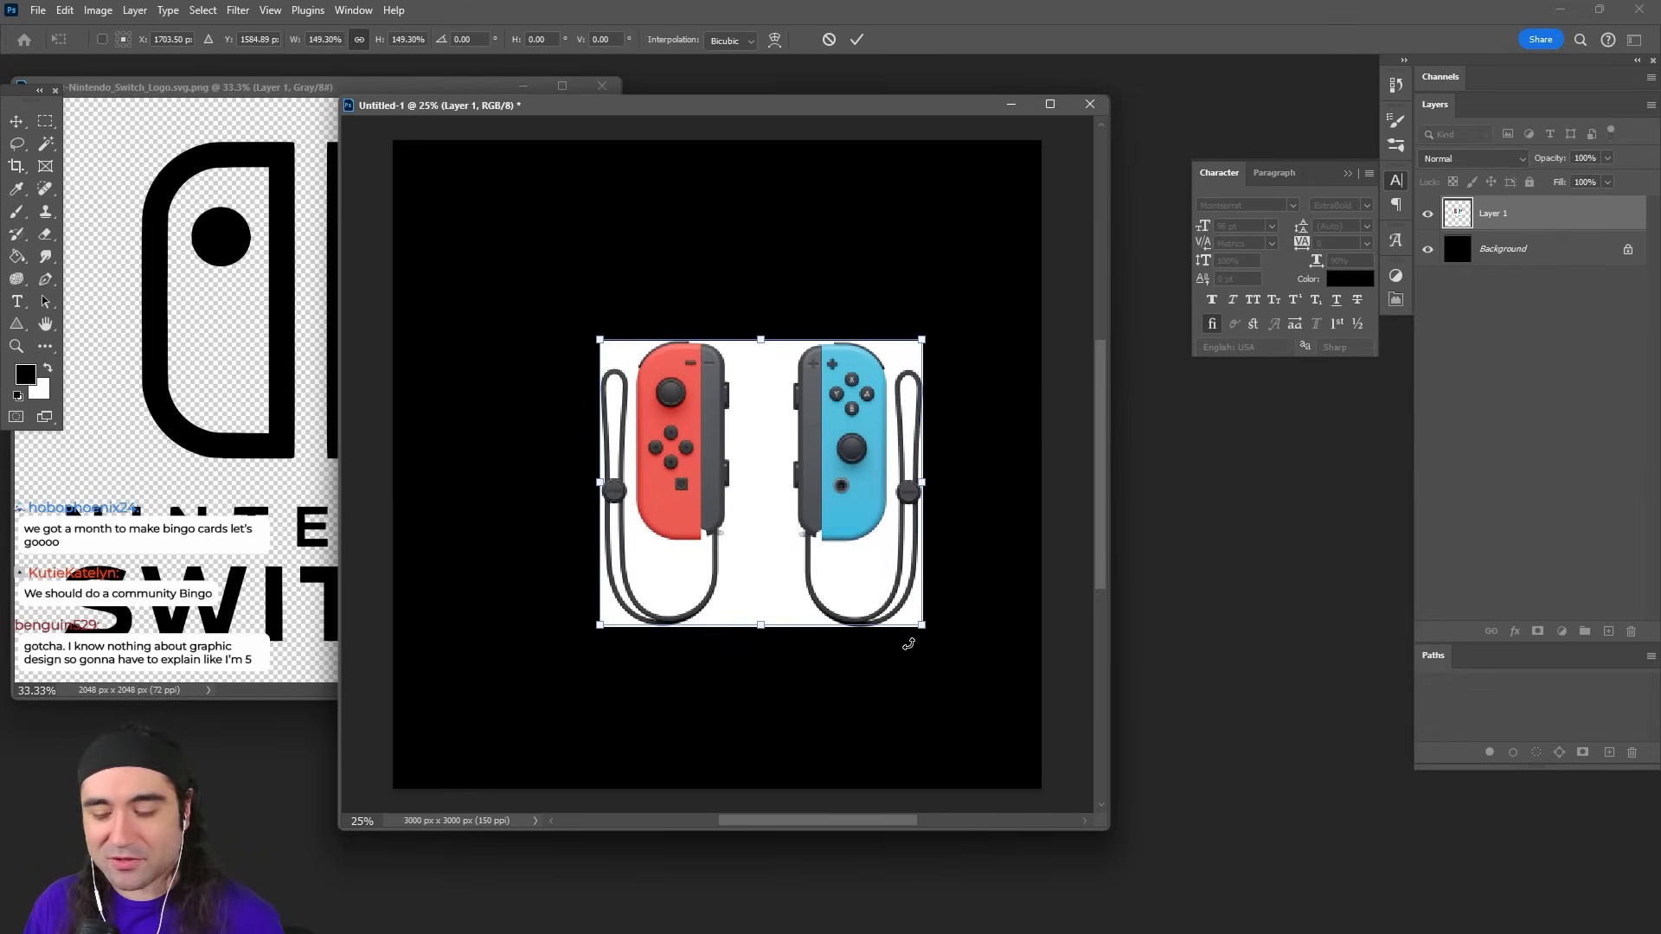
key(Return)
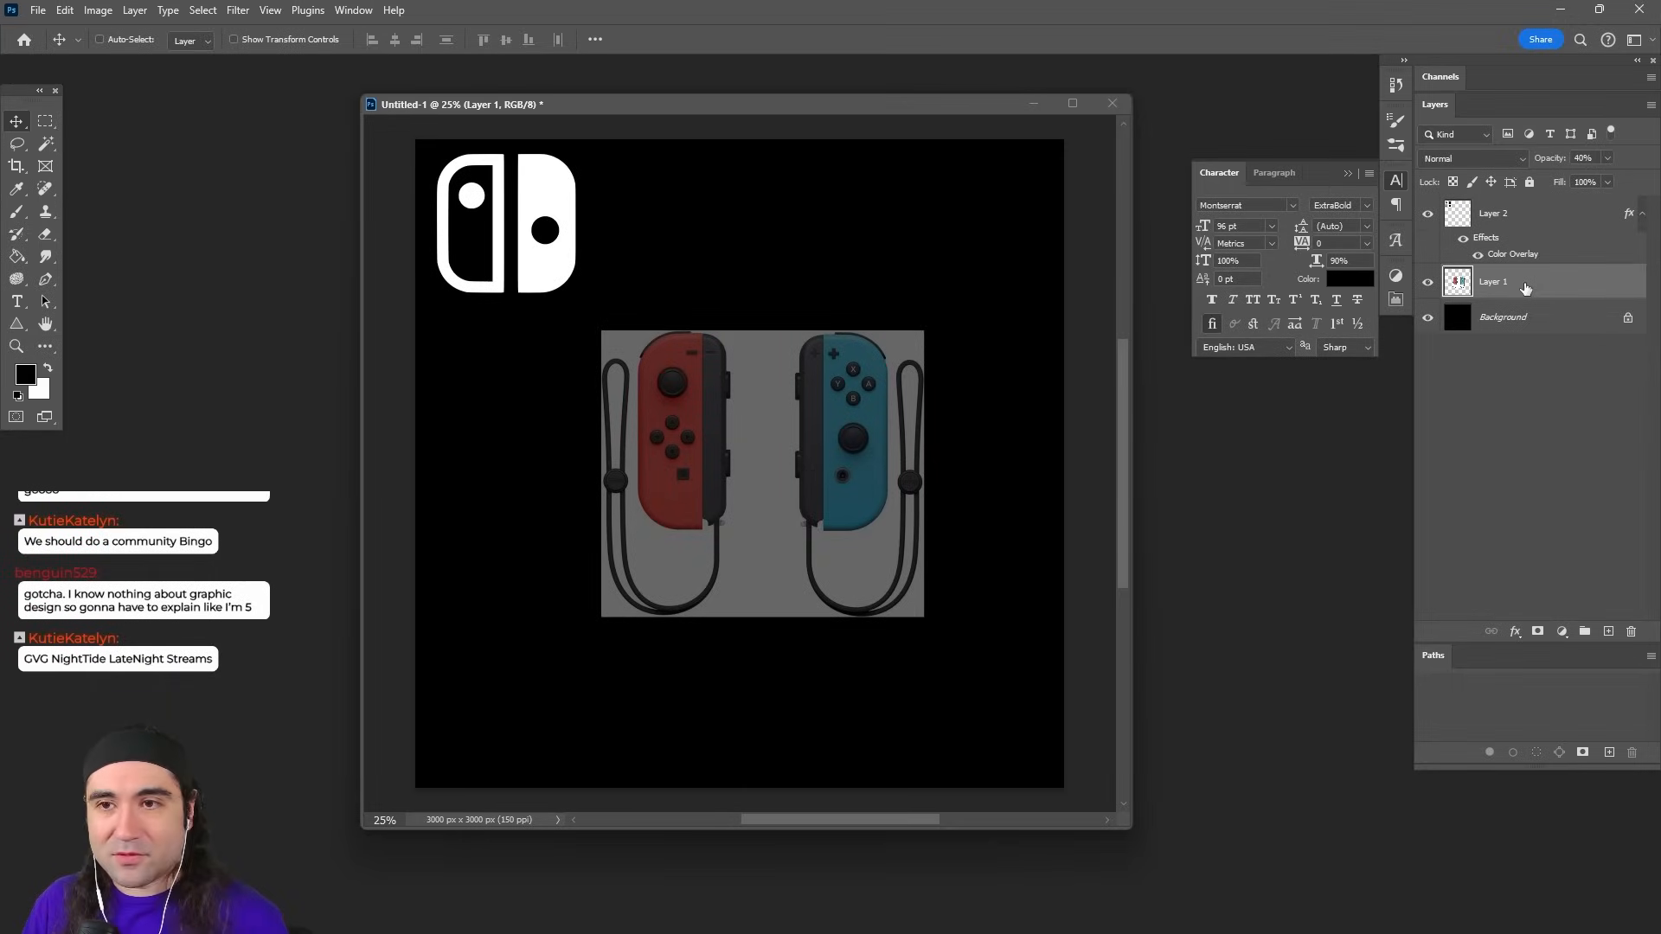
Step: Enlarge the dimmed Joy-Con photo on Layer 1 further until it fills most of the canvas width
key(ctrl+t)
drag(926, 621, 996, 680)
key(Return)
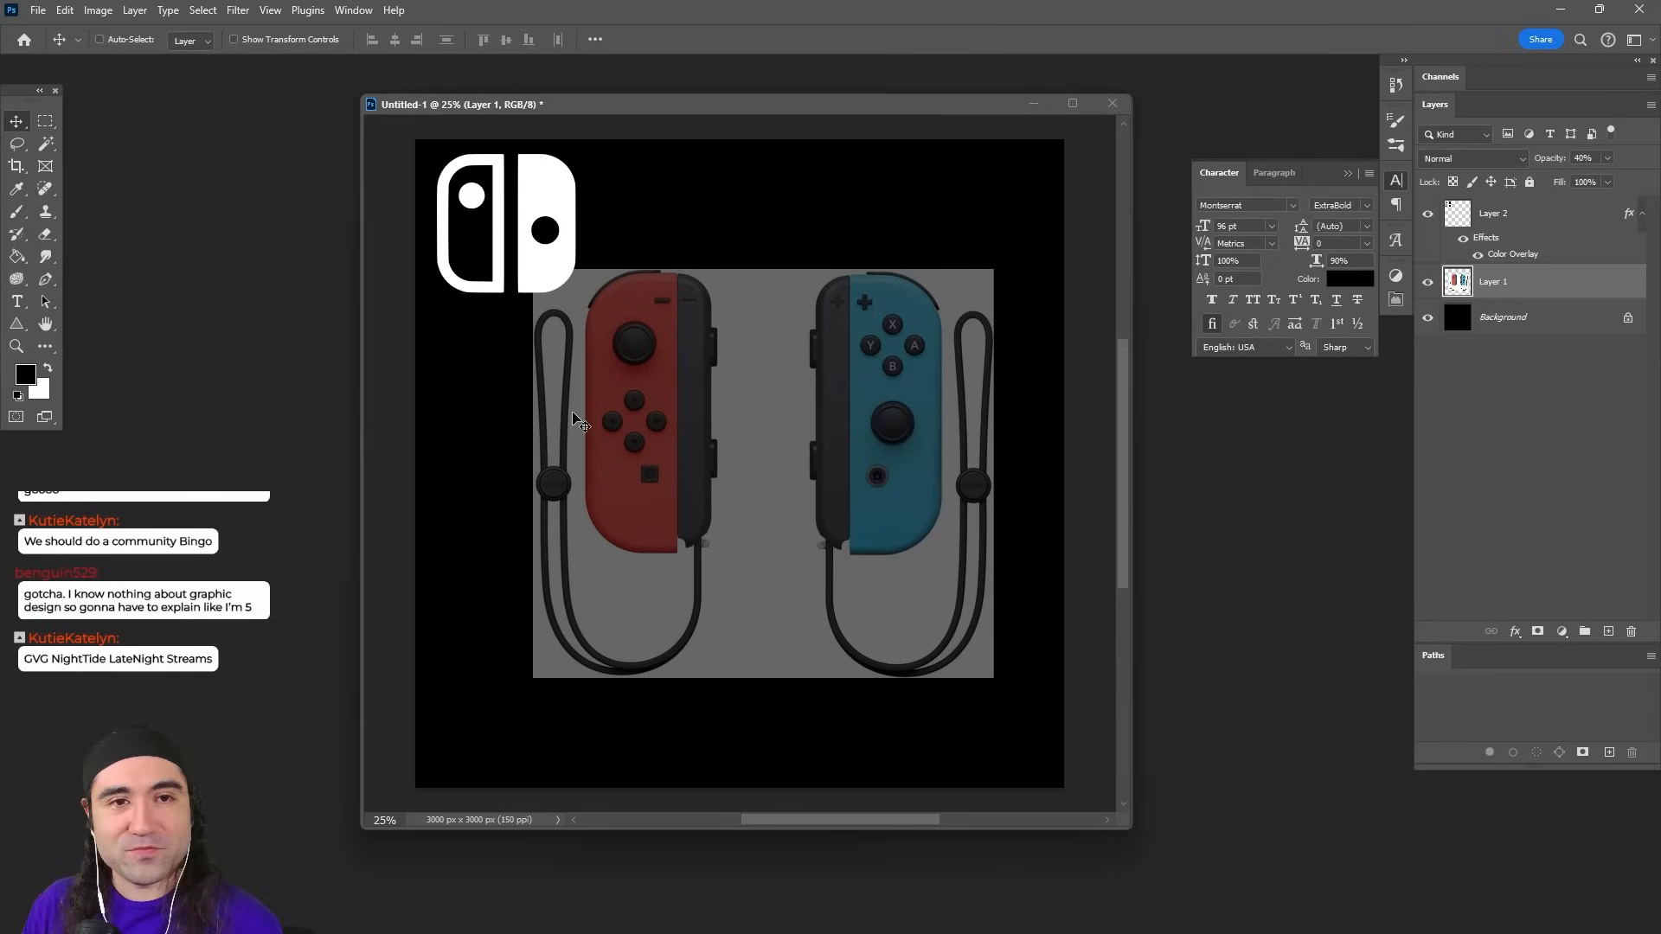
Step: Try overlaying the white Switch logo on the red Joy-Con, enlarged to about 167%
click(1522, 221)
drag(508, 262, 515, 625)
key(ctrl+t)
drag(733, 522, 806, 530)
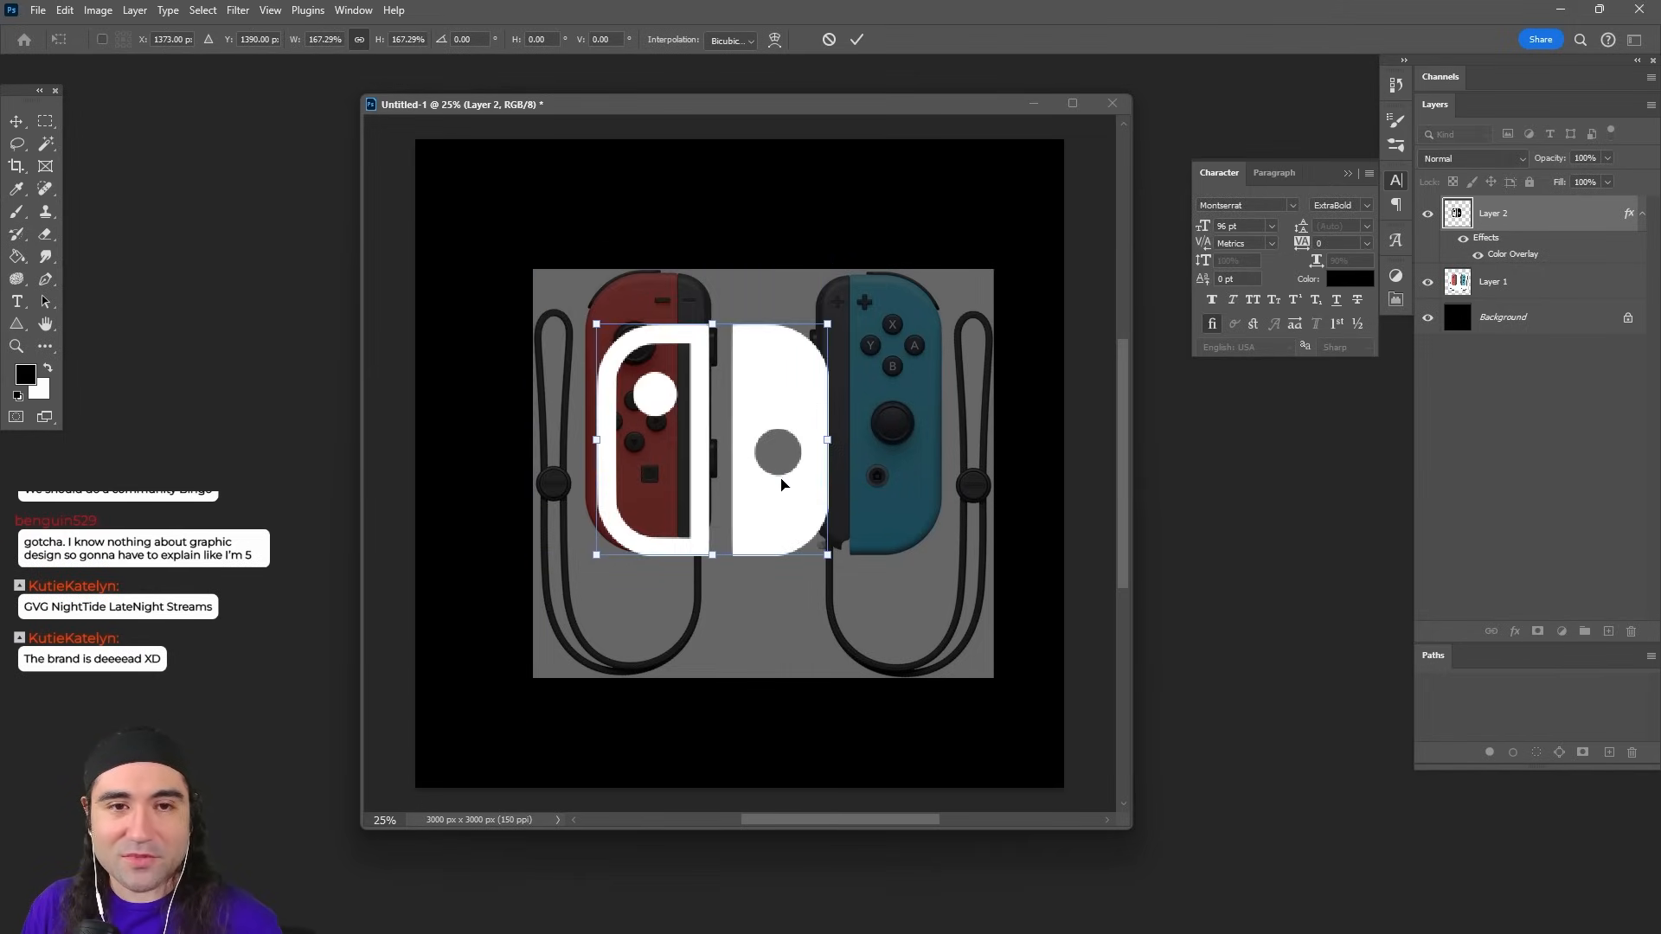
drag(783, 493, 754, 439)
key(Return)
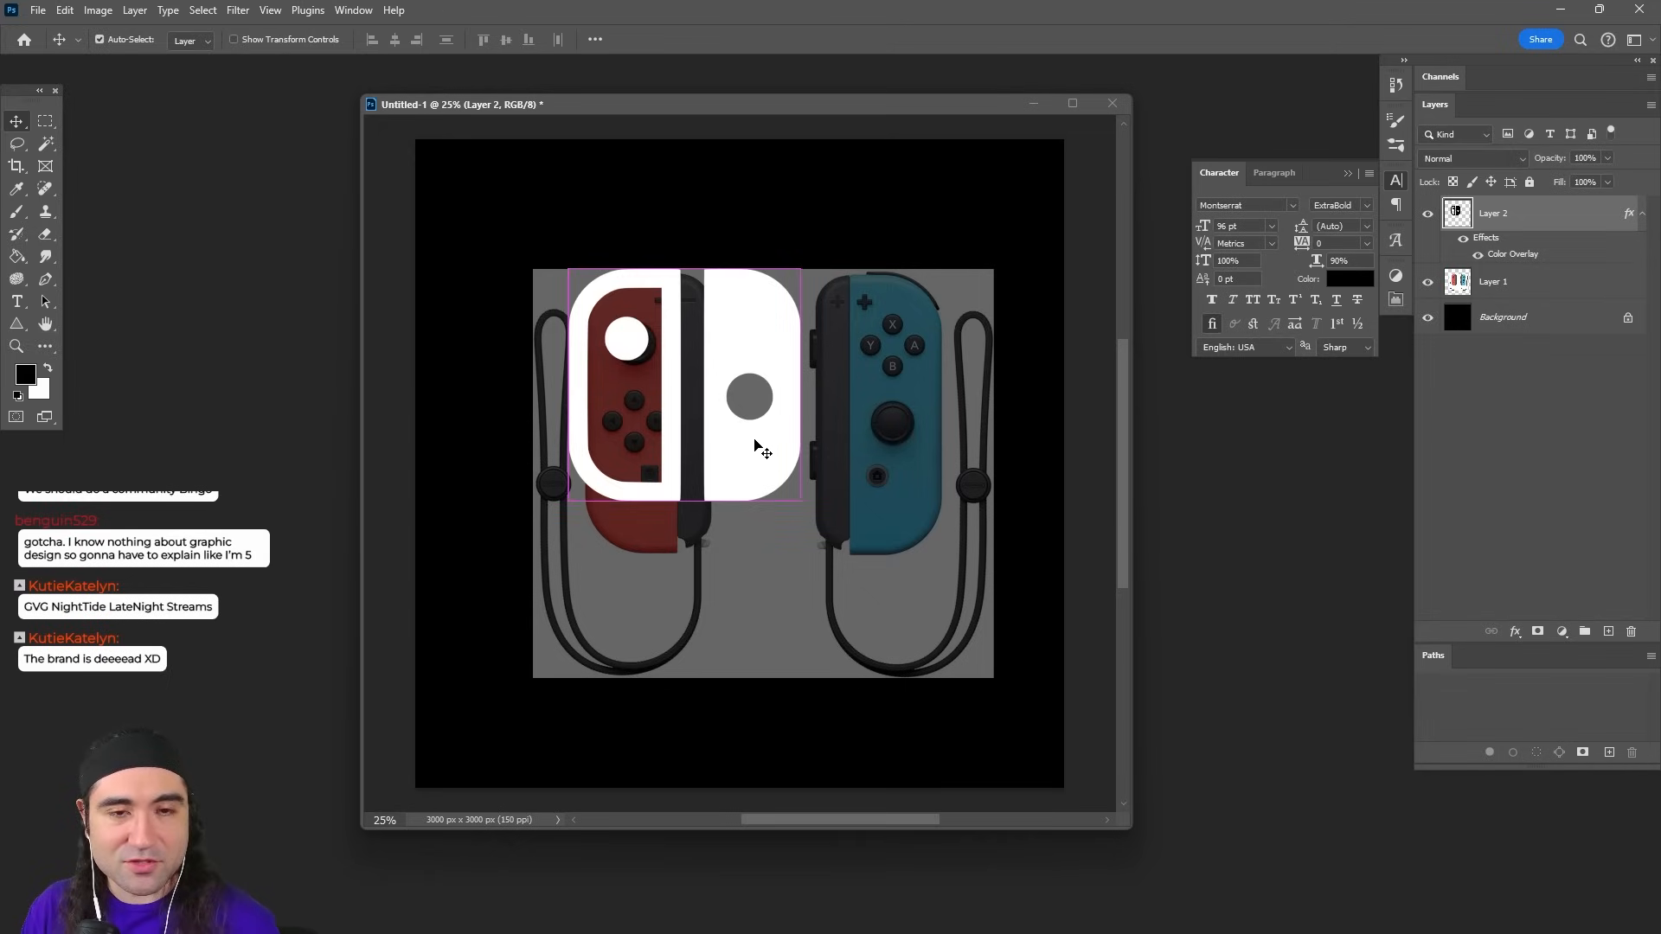
key(ctrl+z)
key(ctrl+z)
Step: Start a Pen tool path down the red Joy-Con's straight inner edge and along the flat part of its bottom edge
key(z)
click(615, 419)
click(614, 420)
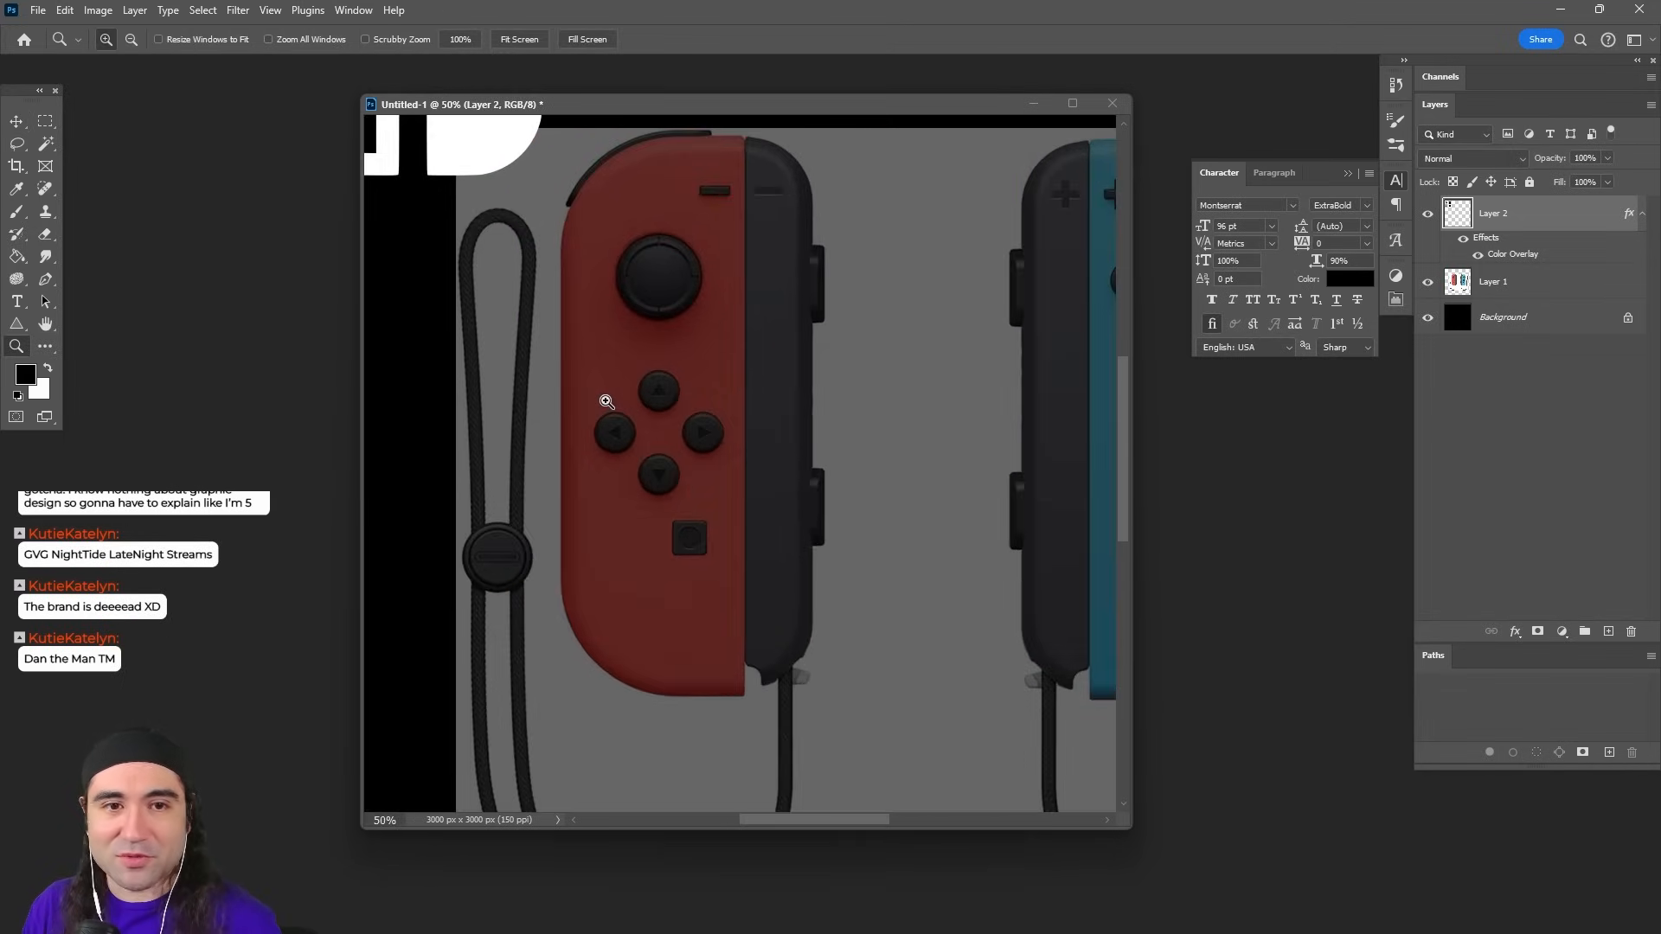
key(p)
drag(579, 281, 612, 389)
scroll(777, 280, up, 2)
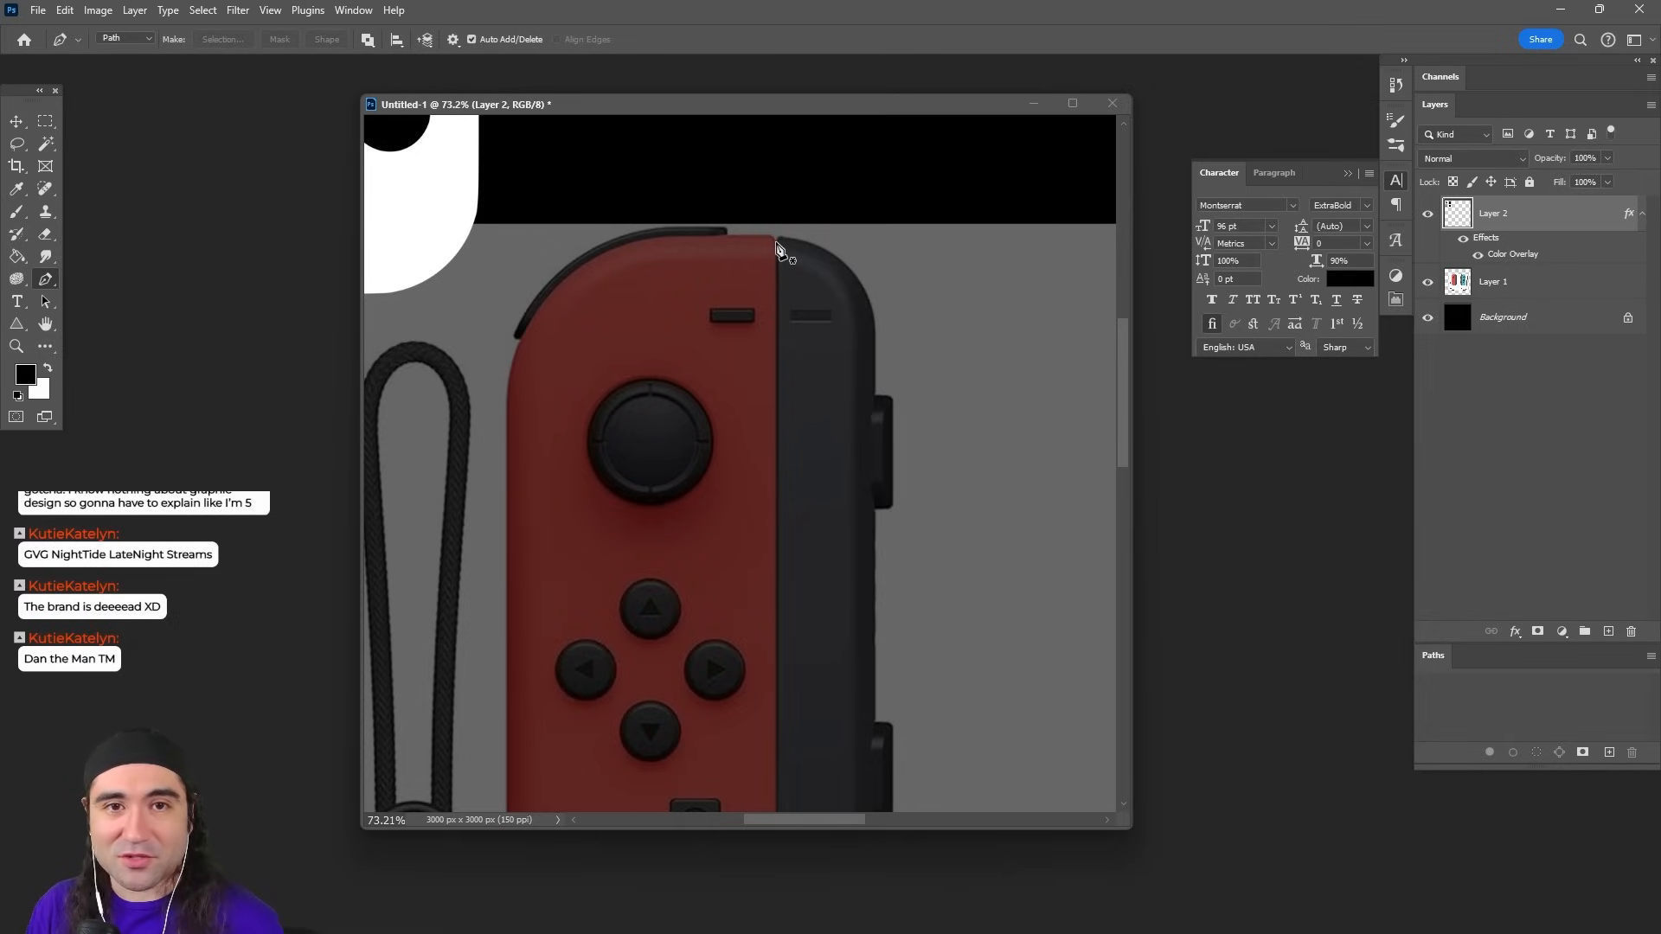
click(776, 244)
drag(749, 558, 770, 258)
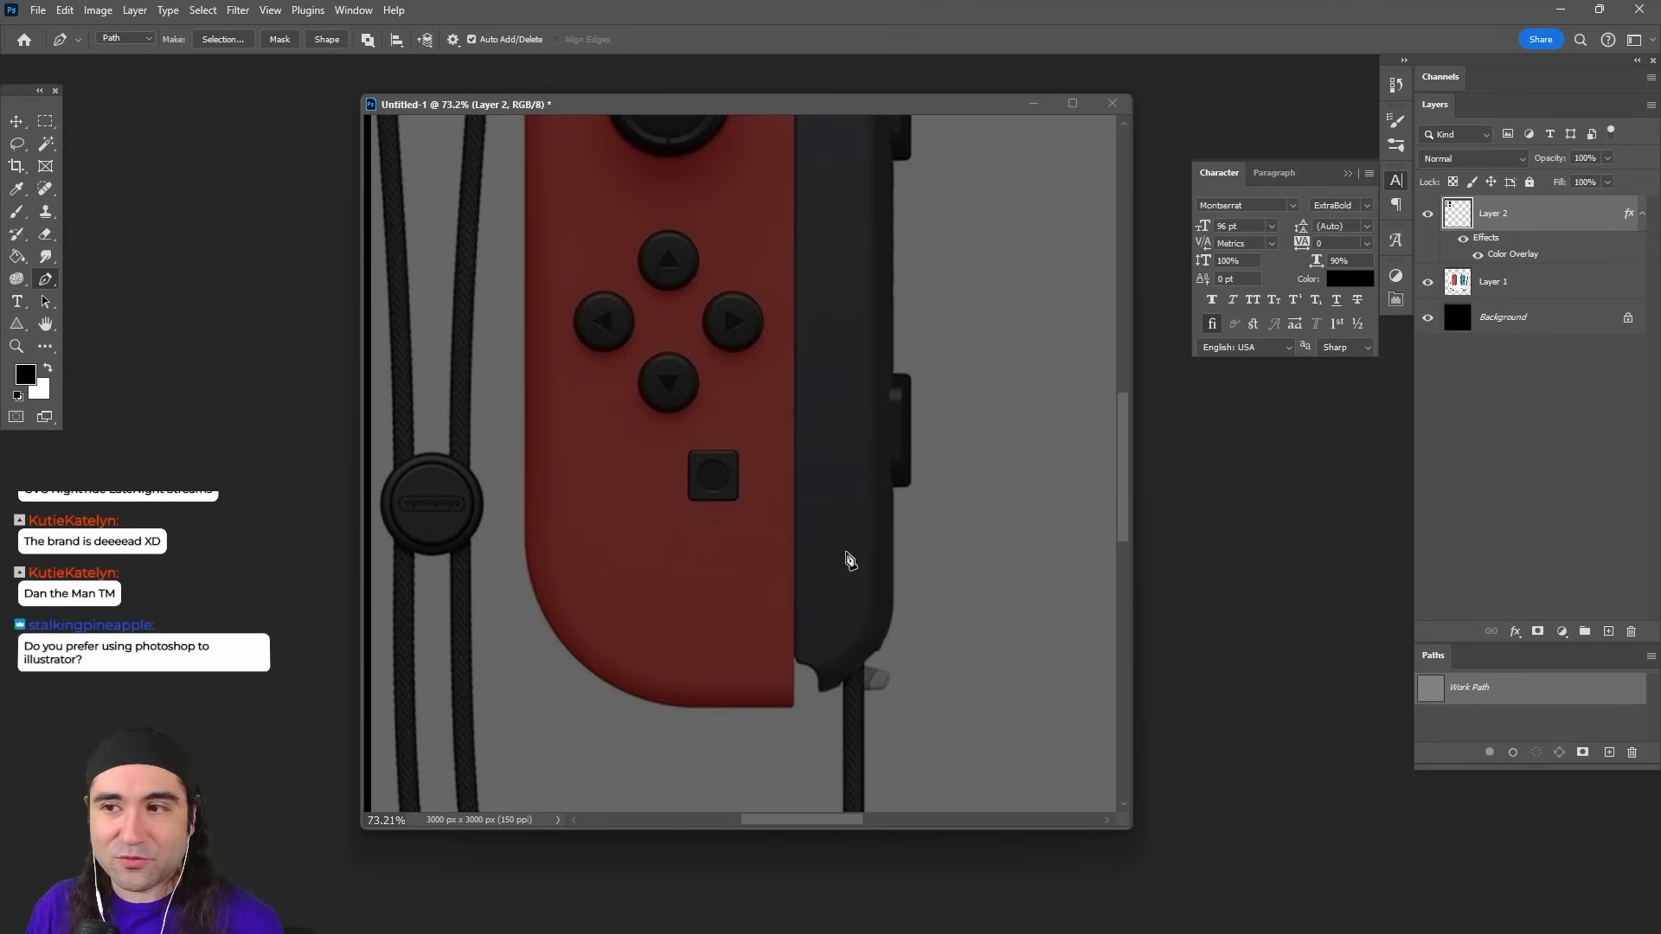
click(791, 708)
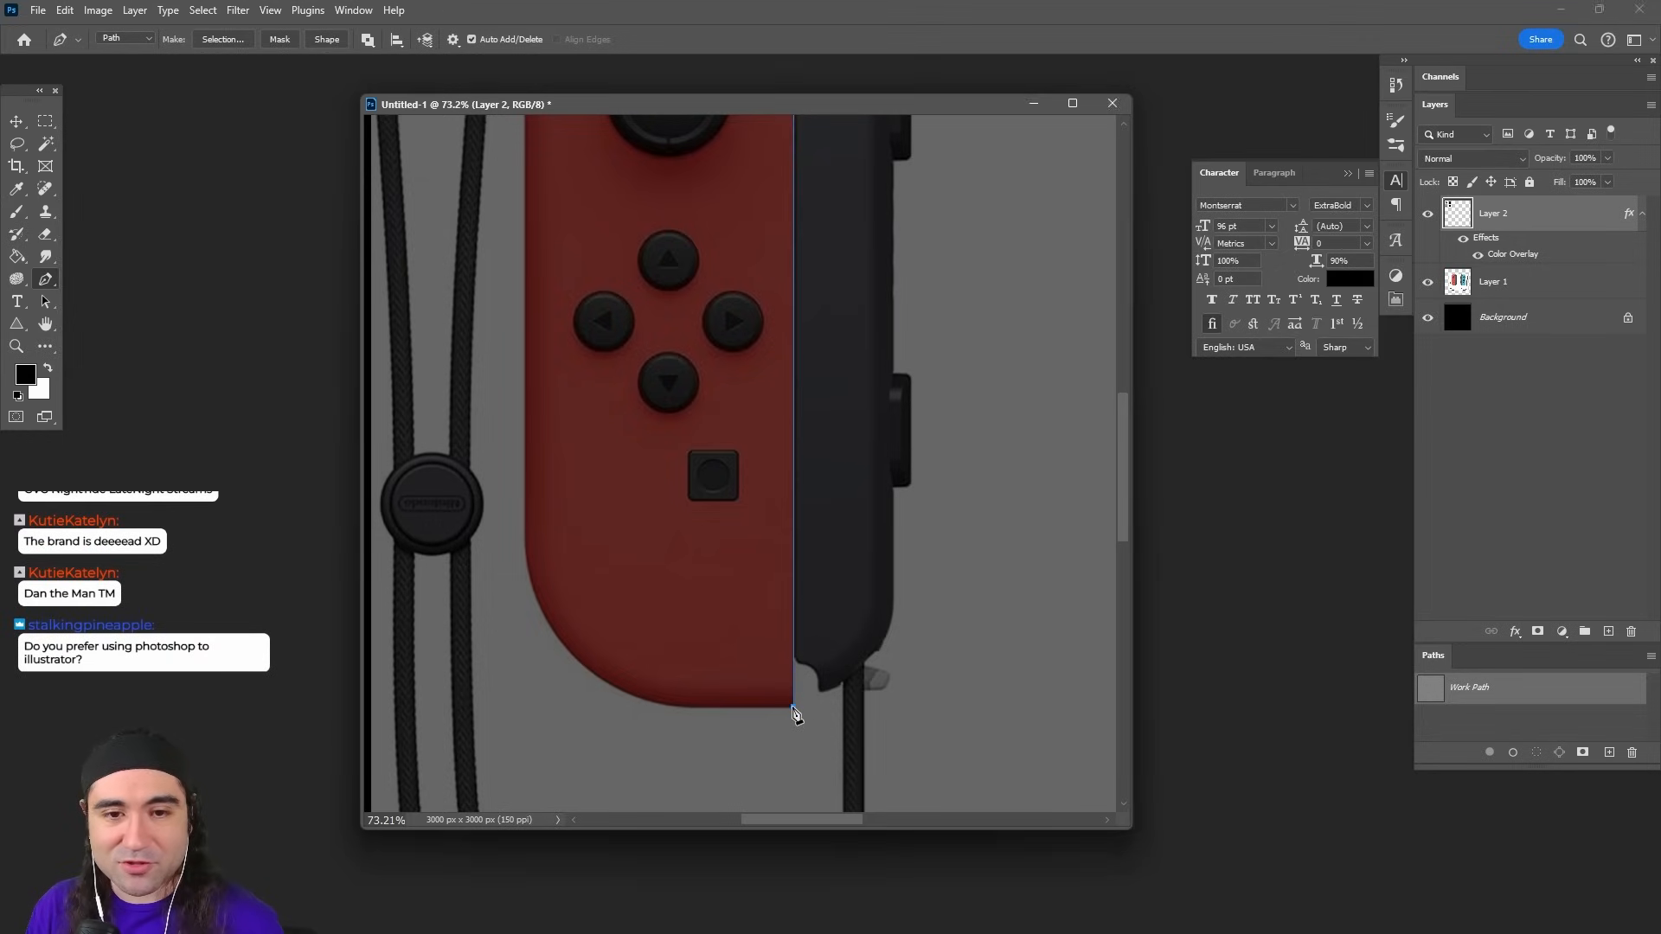
click(690, 708)
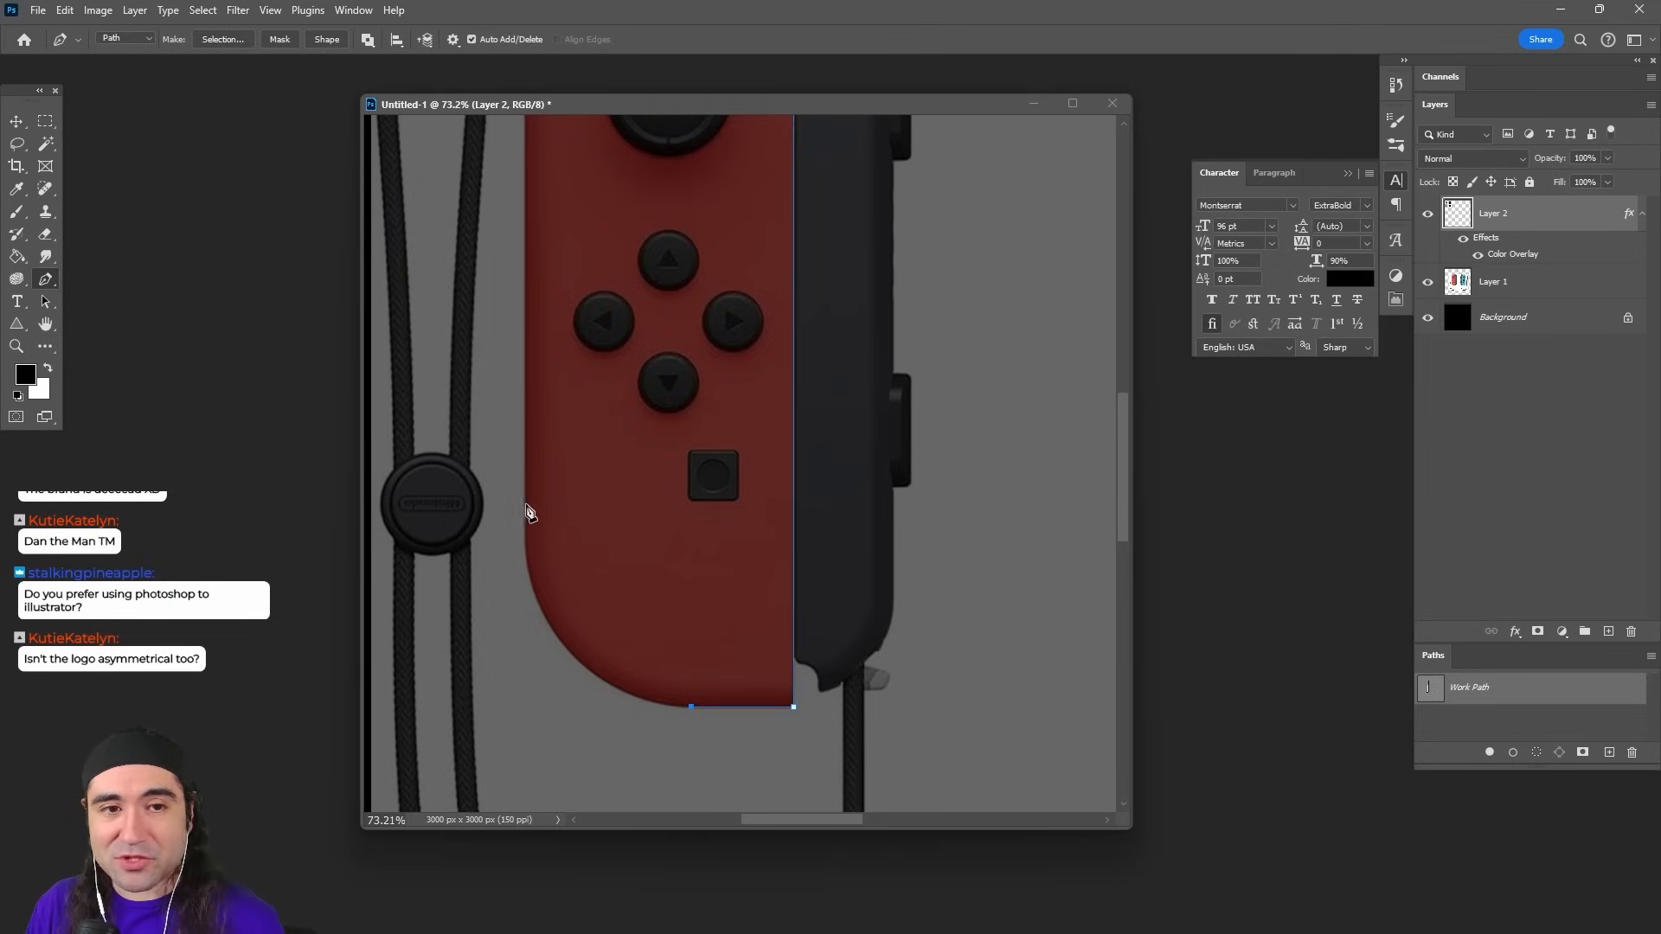
Step: Curve the path around the red Joy-Con's lower outer corner and adjust the handle to follow its outline
drag(523, 515, 601, 304)
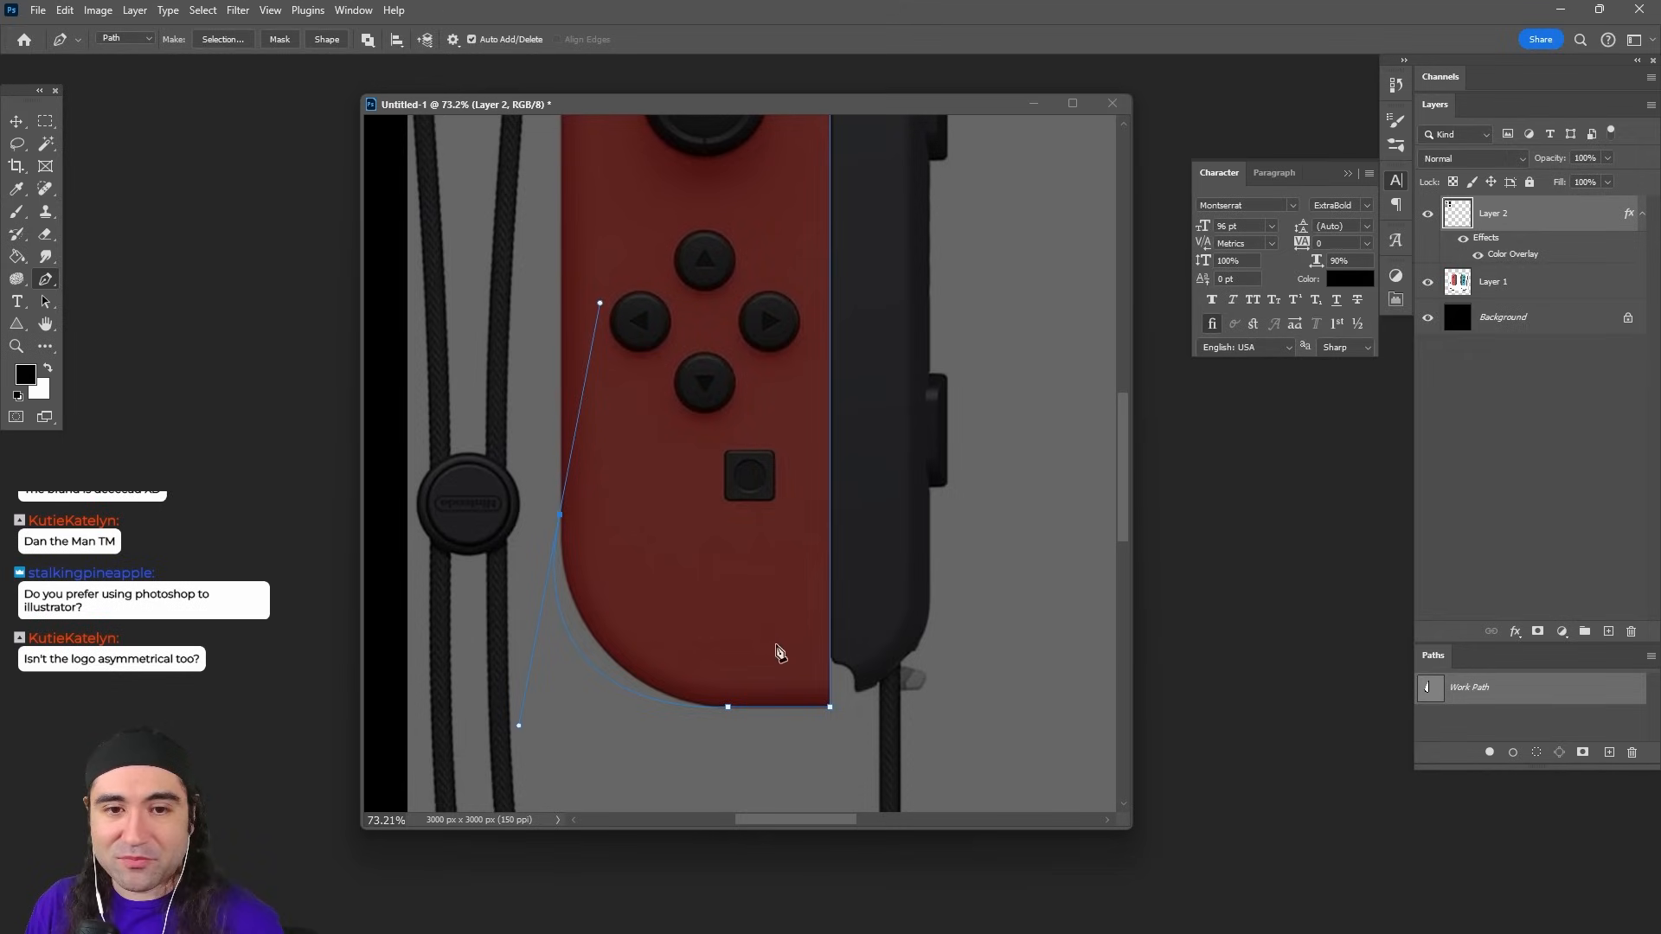
alt+click(729, 707)
drag(729, 711, 774, 772)
key(ctrl+z)
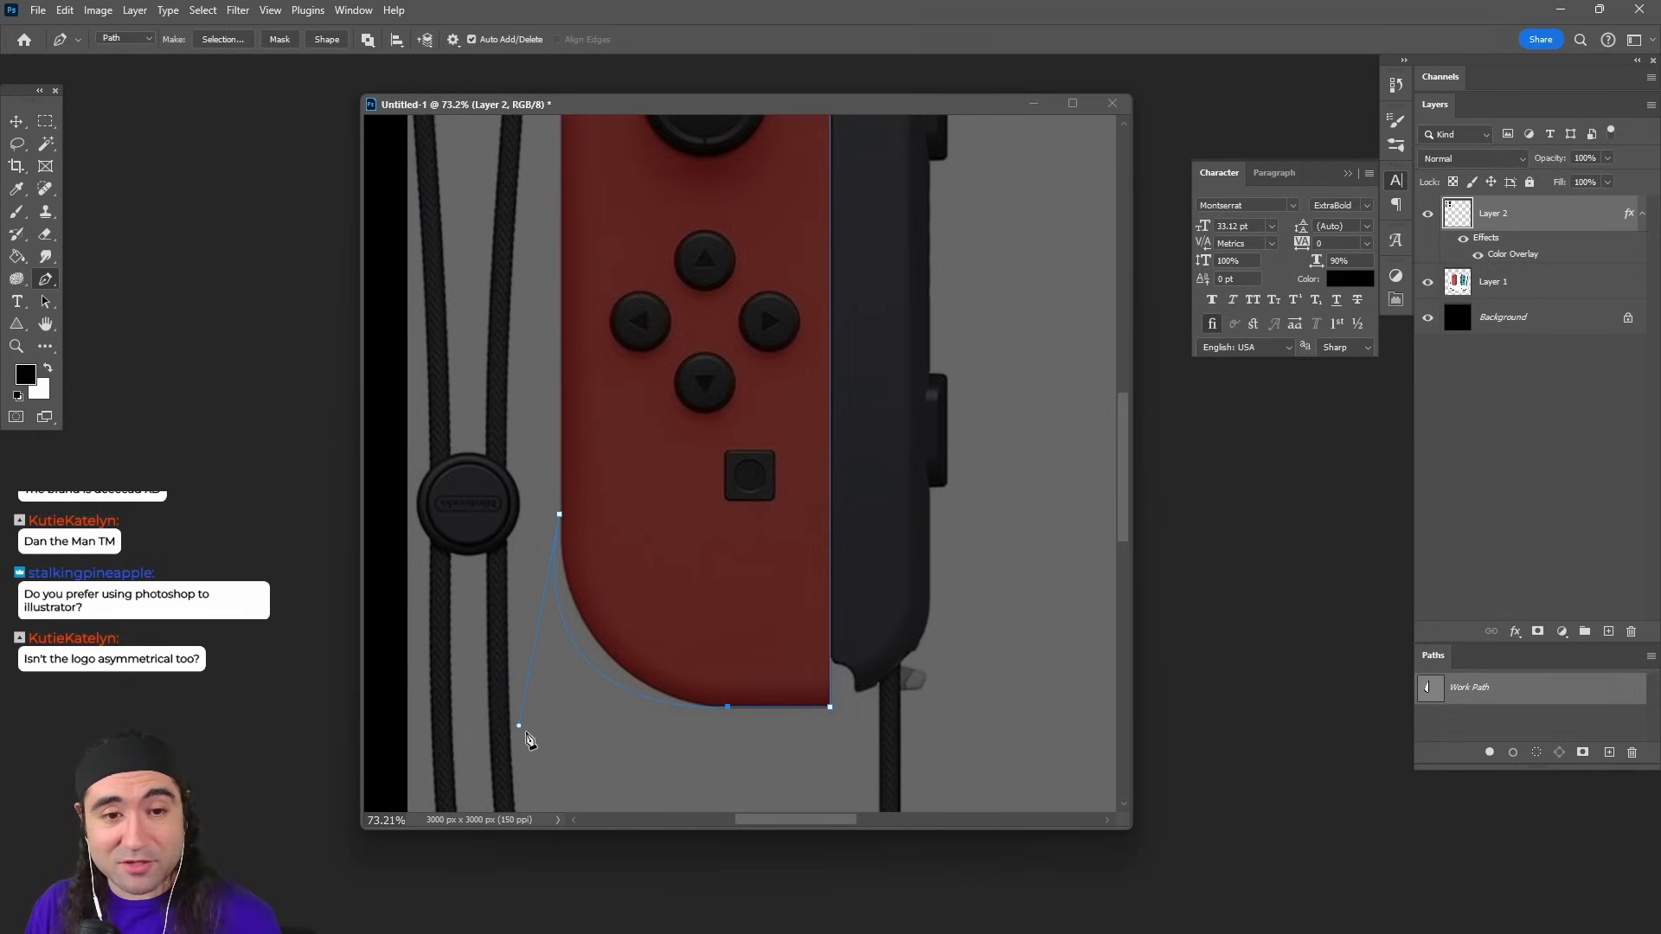
drag(519, 726, 565, 709)
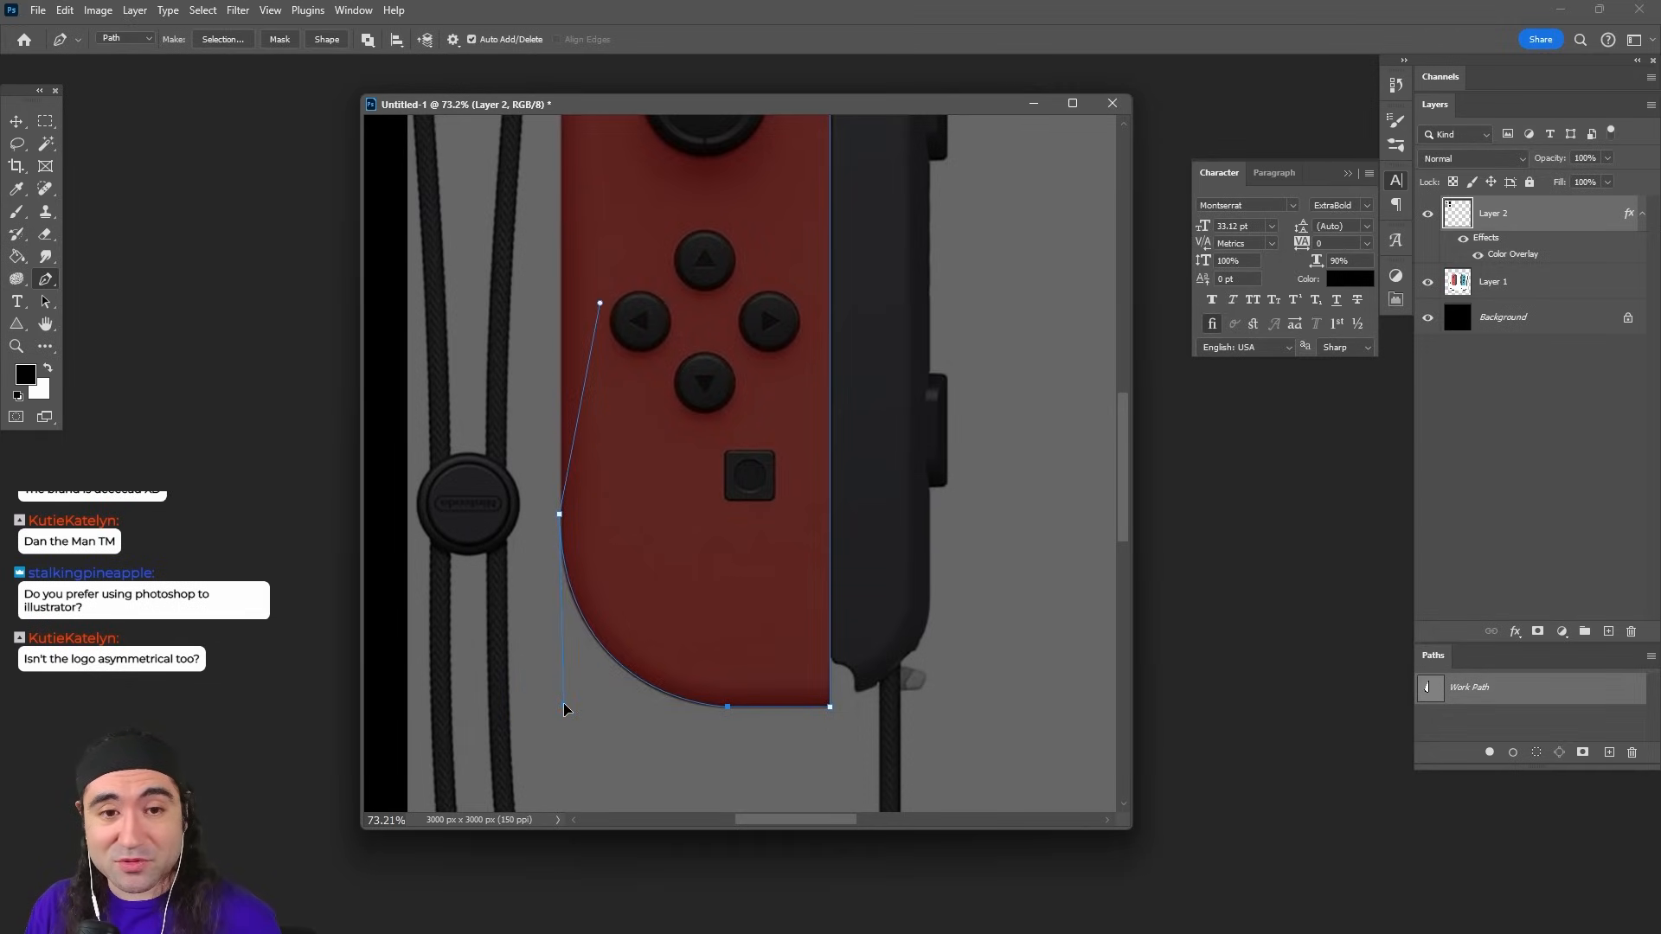
Step: Continue the path up the red Joy-Con's outer side and adjust the handle to follow the straight edge
drag(669, 326, 756, 563)
click(649, 295)
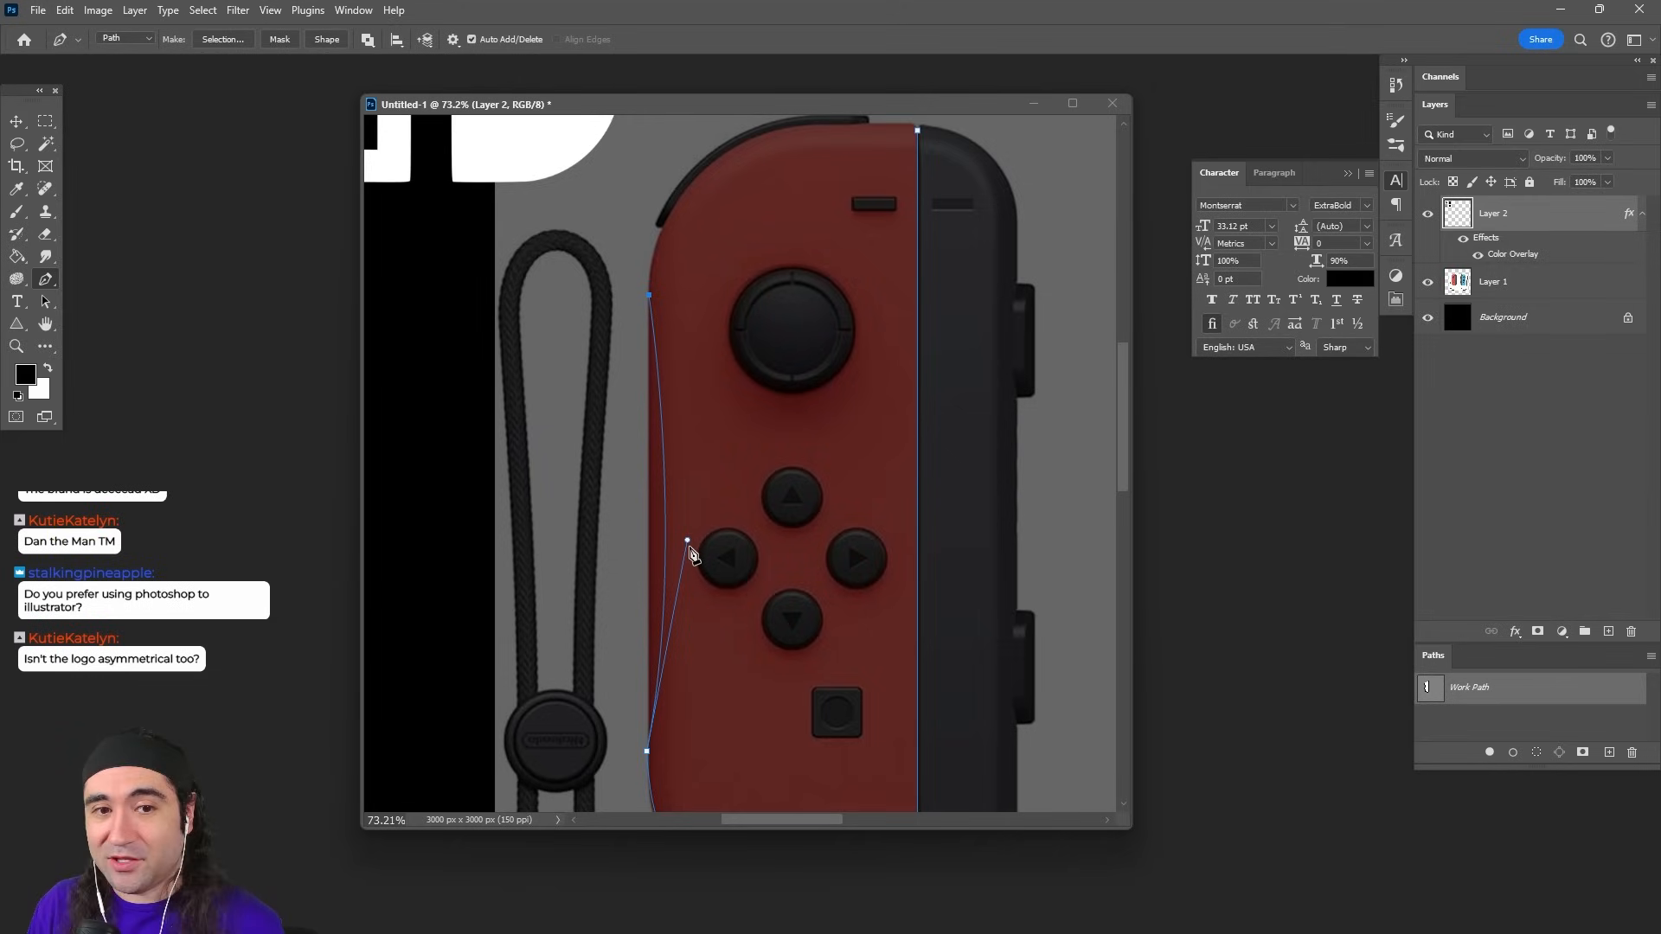
mouse_move(689, 542)
mouse_down()
mouse_move(670, 545)
mouse_move(749, 541)
mouse_move(775, 518)
mouse_move(744, 647)
mouse_move(502, 632)
mouse_move(414, 551)
mouse_move(797, 564)
mouse_move(682, 583)
mouse_move(834, 529)
mouse_move(679, 558)
mouse_move(676, 541)
mouse_up()
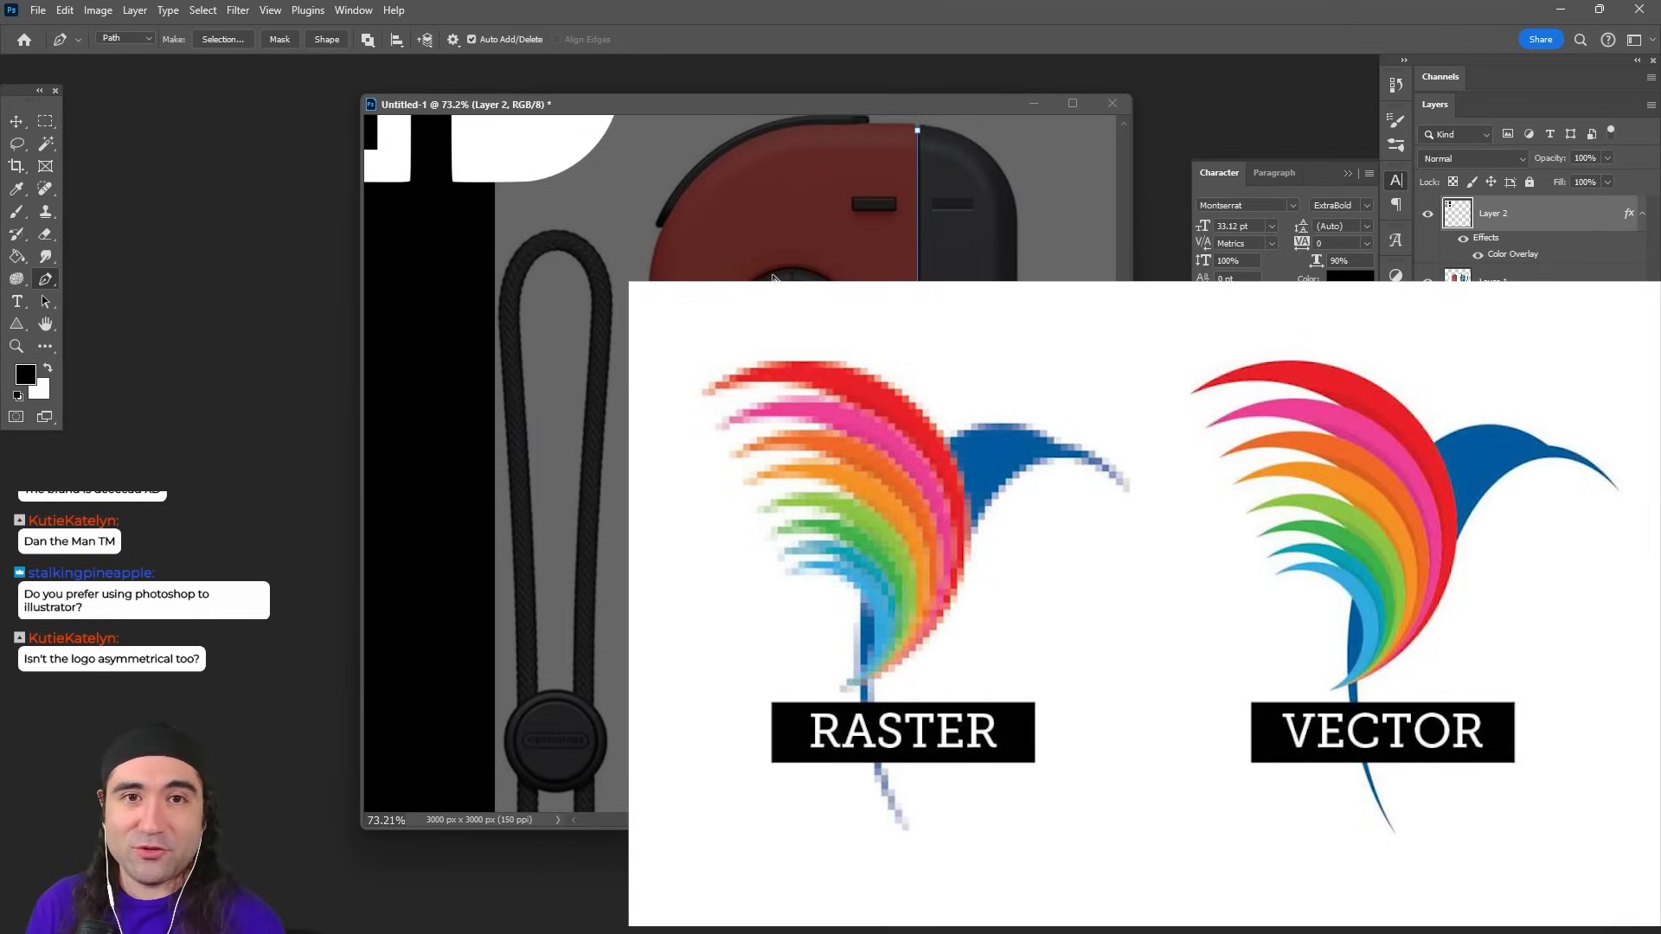
Step: Trace the red Joy-Con's upper rounded corner and close the path at its starting point
drag(564, 195, 937, 680)
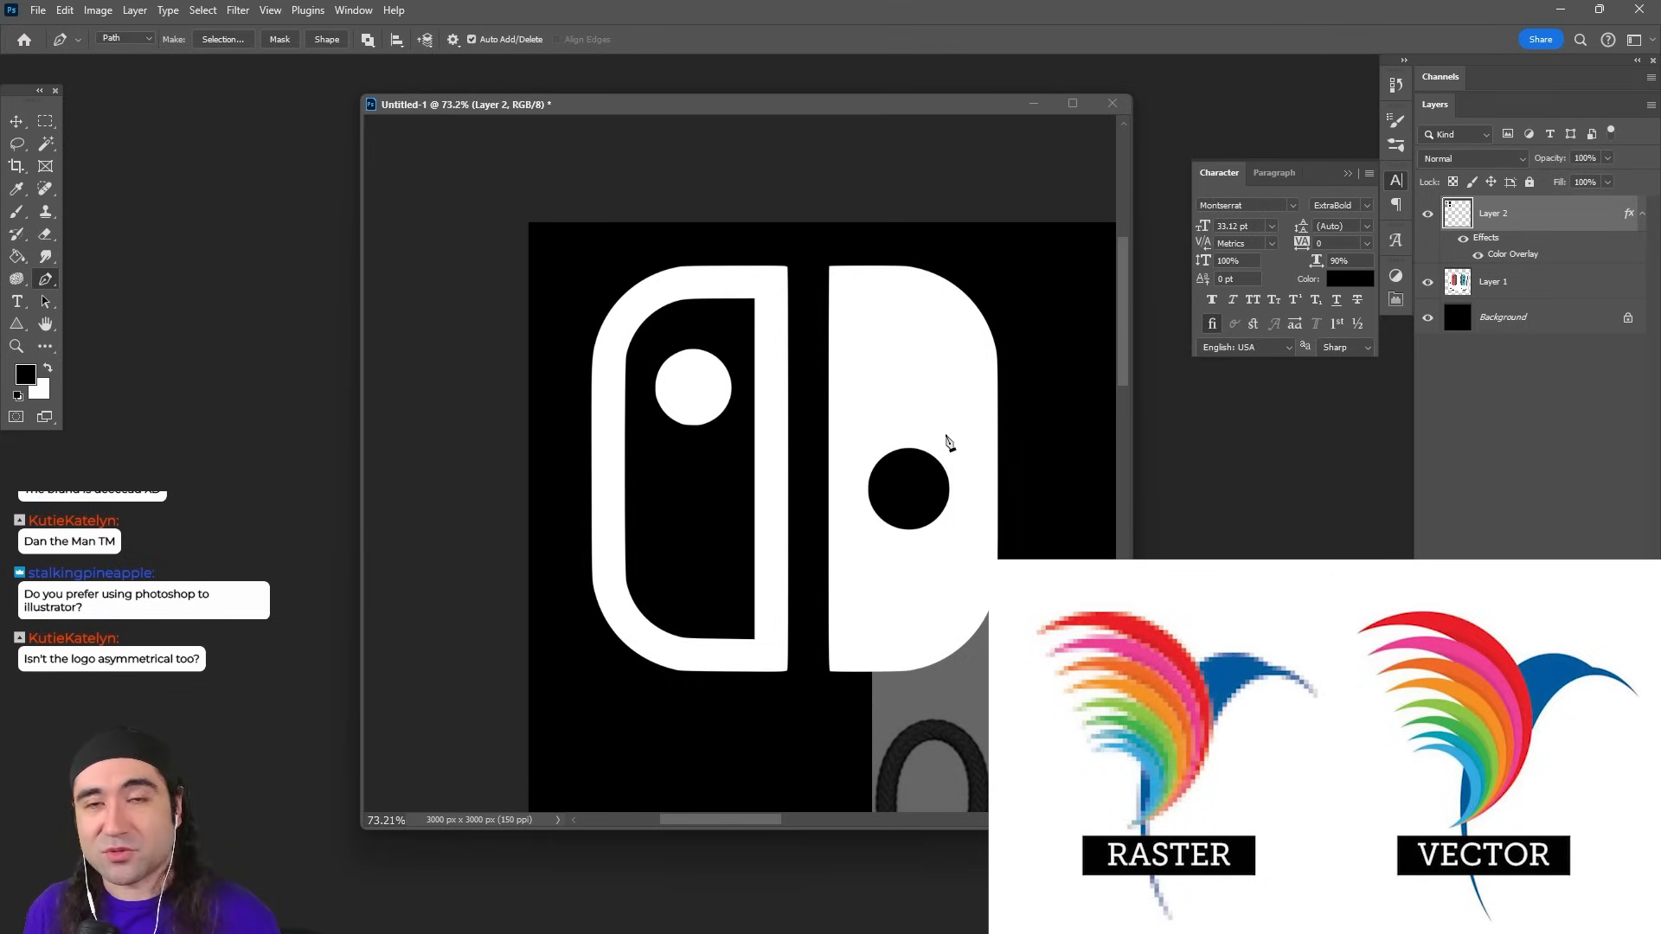
drag(1051, 591, 744, 383)
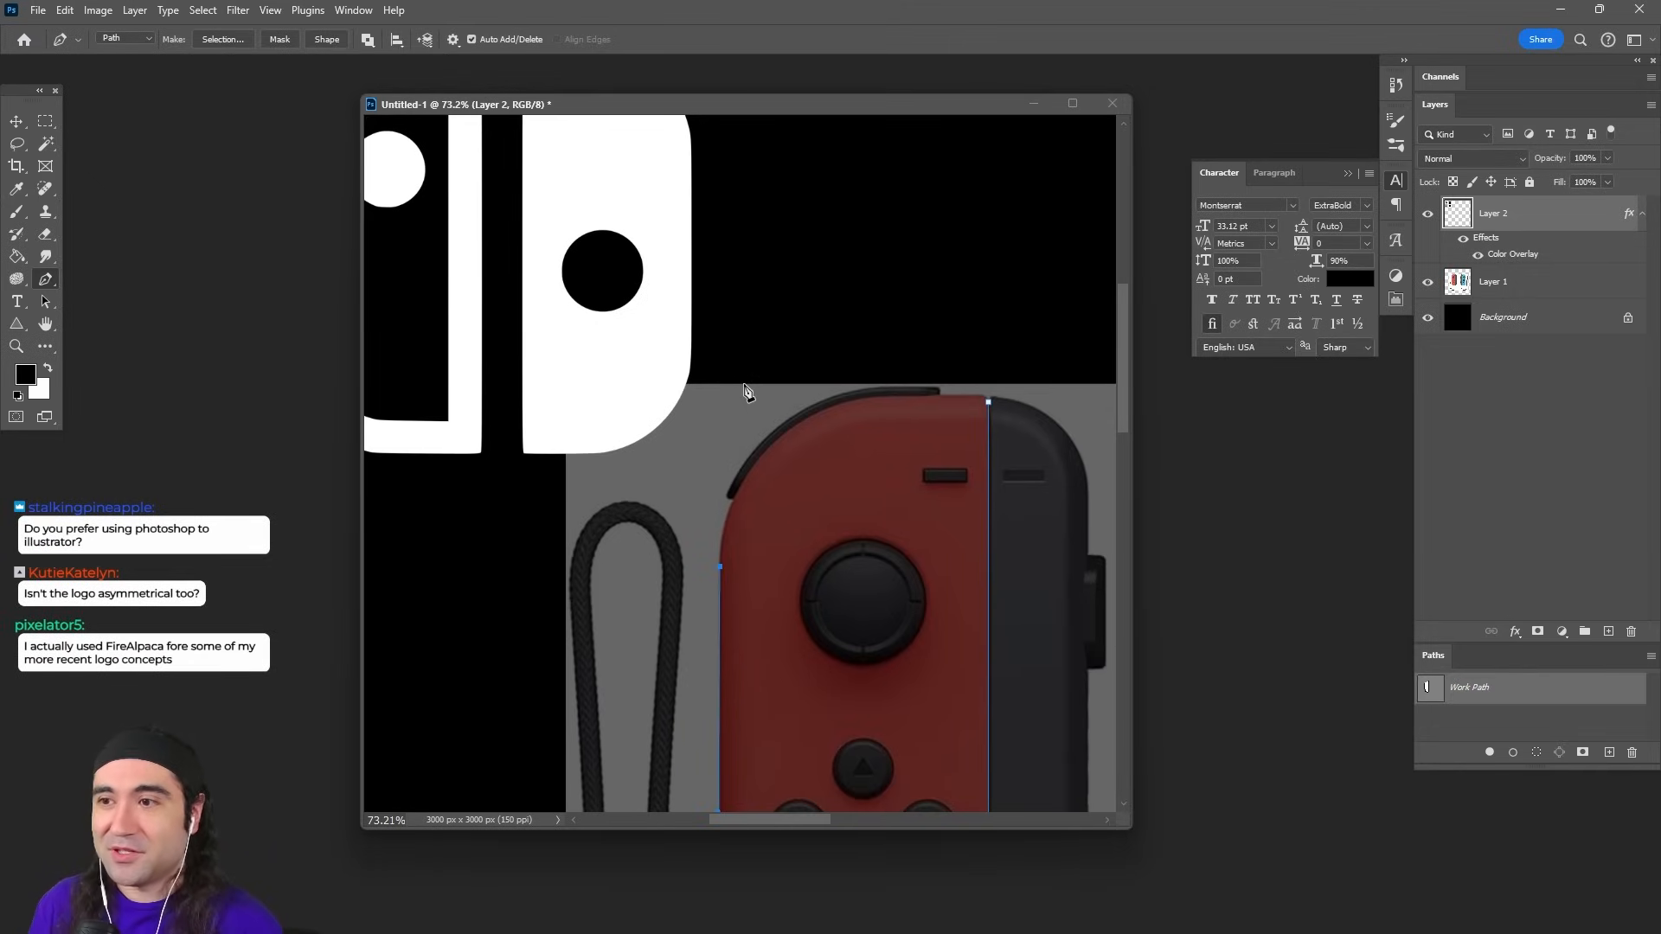
drag(922, 343, 1021, 370)
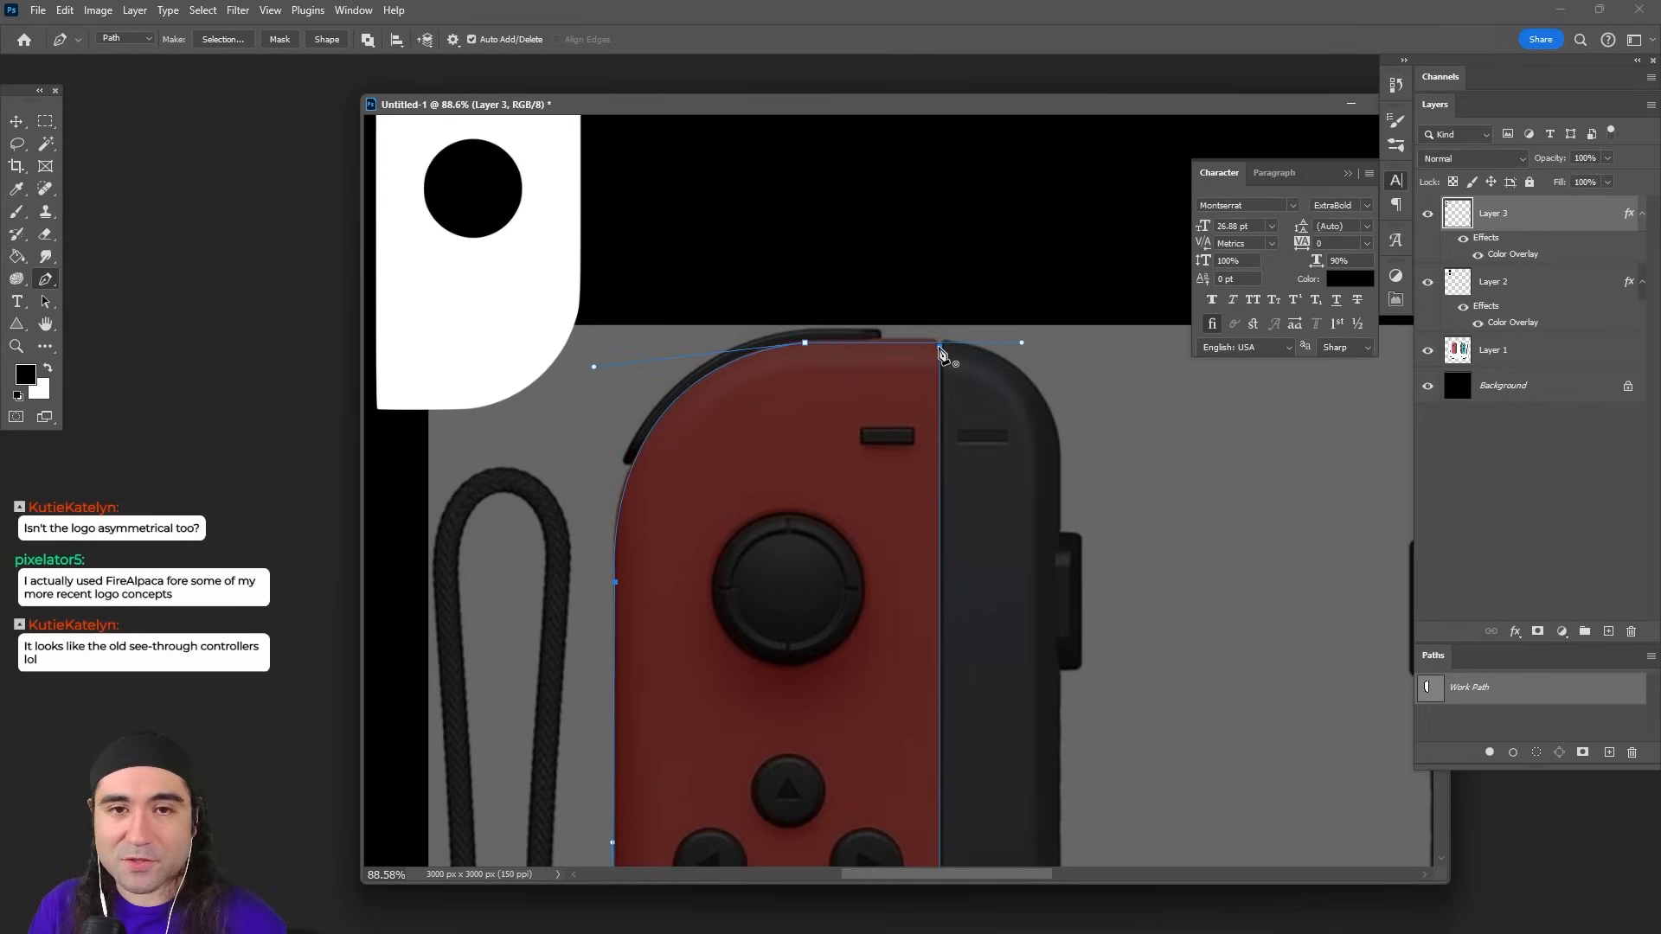
click(940, 348)
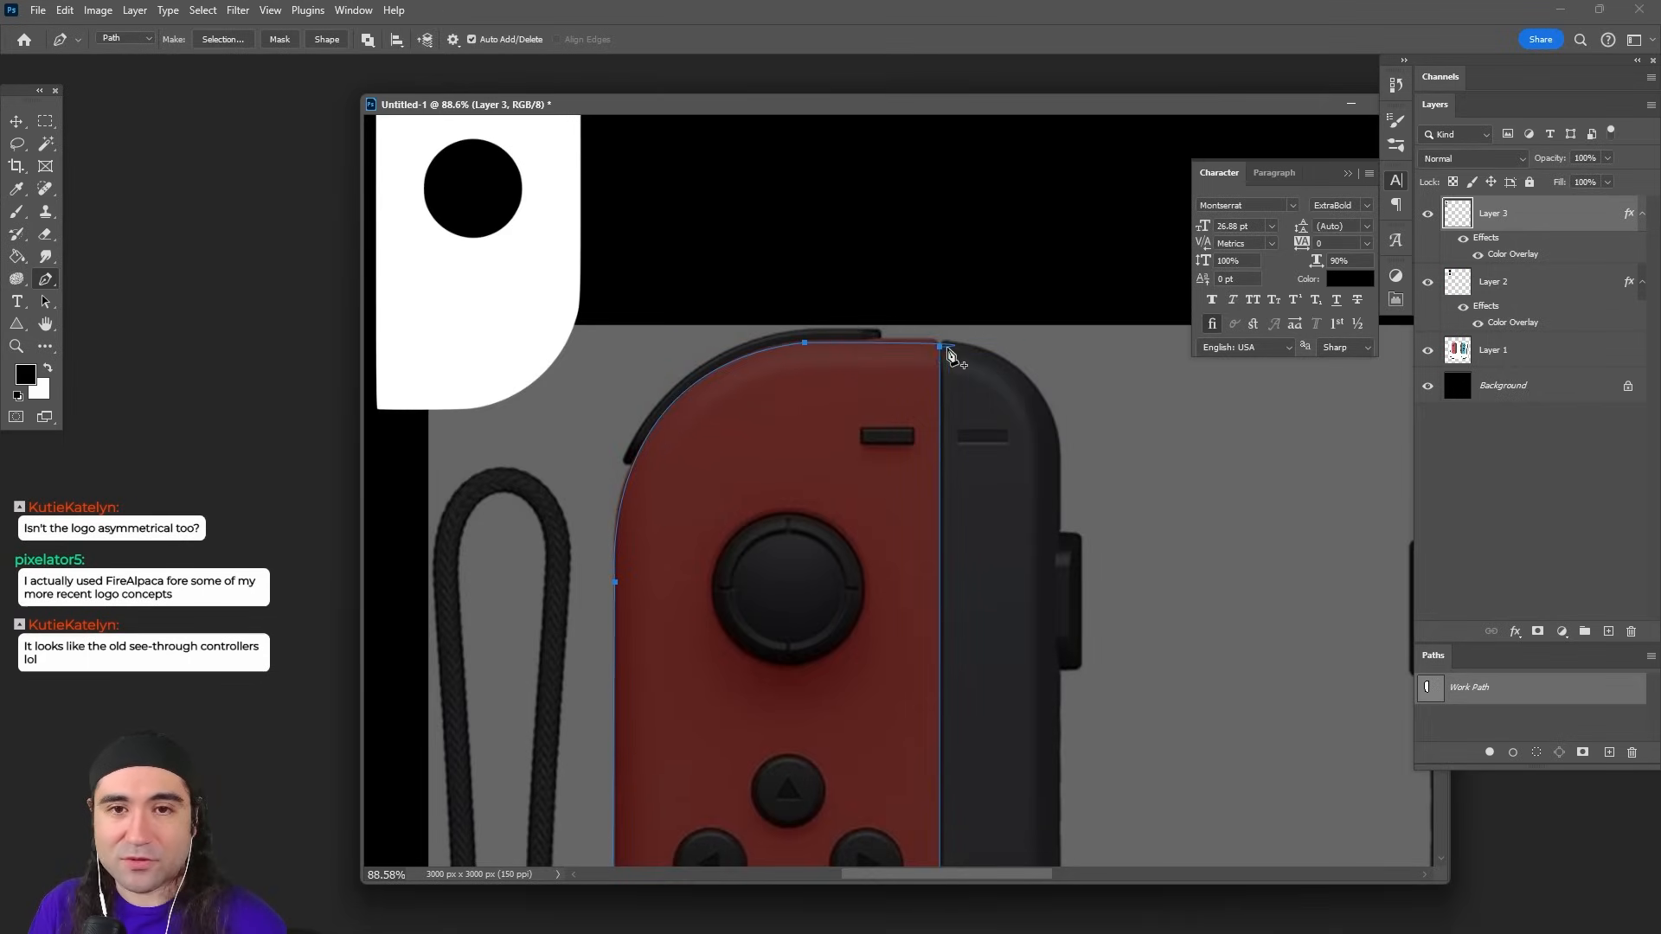
Step: Straighten the path's top edge by adjusting the curve handles near the closing anchor point
scroll(943, 354, up, 9)
scroll(936, 363, up, 1)
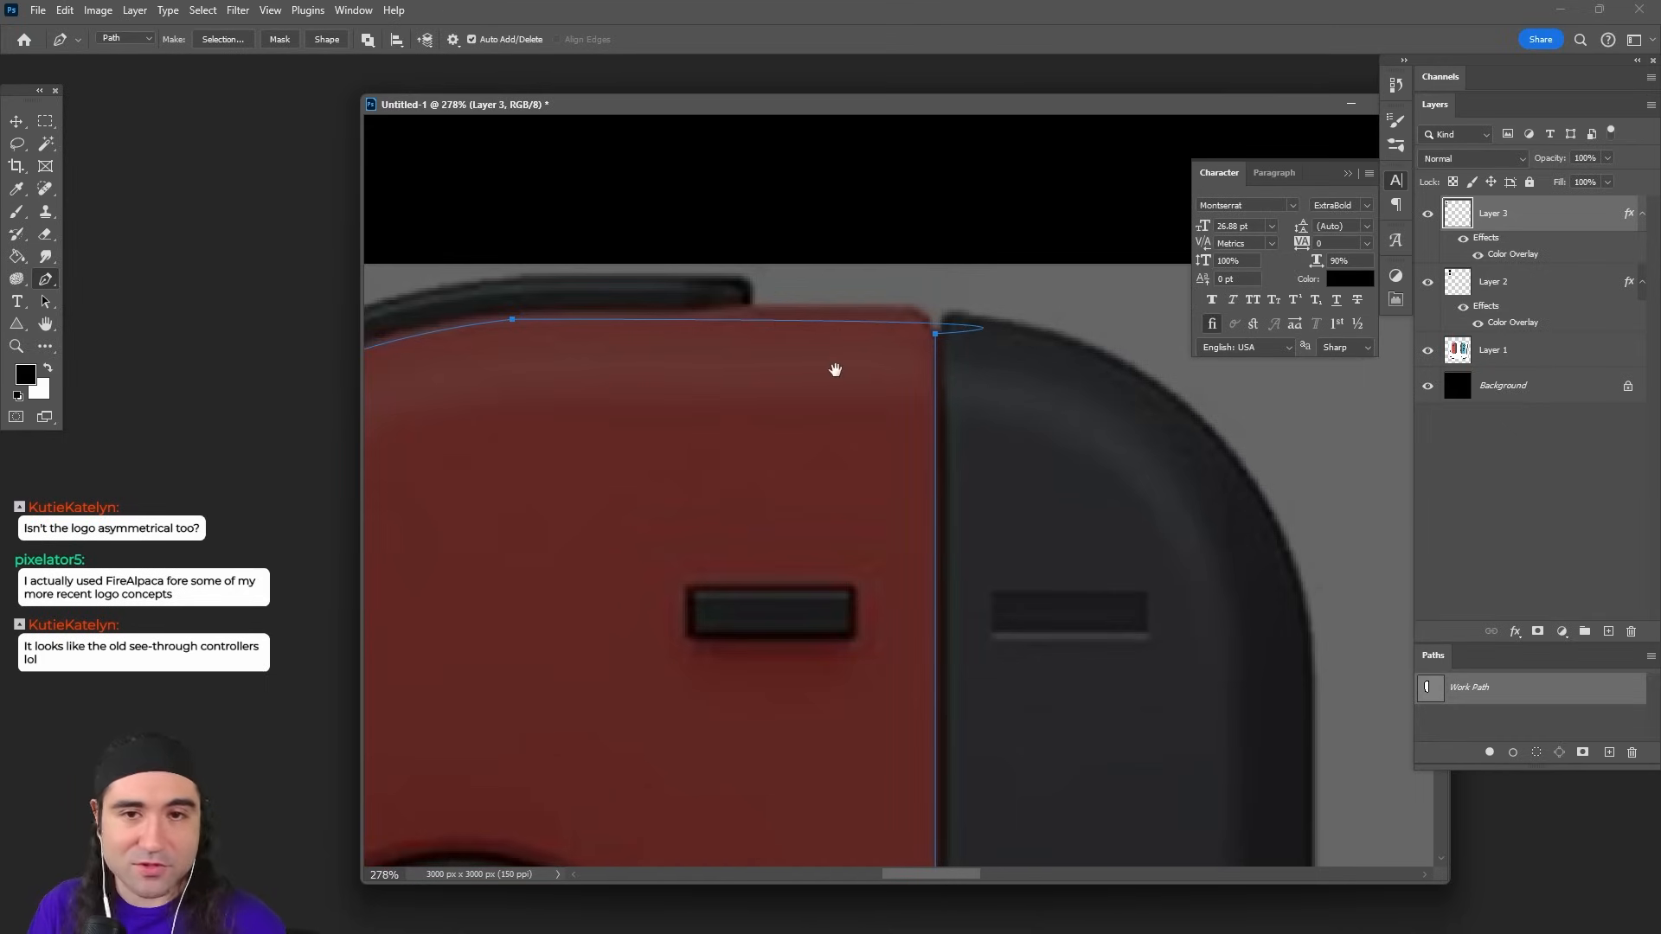
scroll(961, 404, up, 1)
drag(1022, 381, 934, 362)
drag(592, 363, 1122, 365)
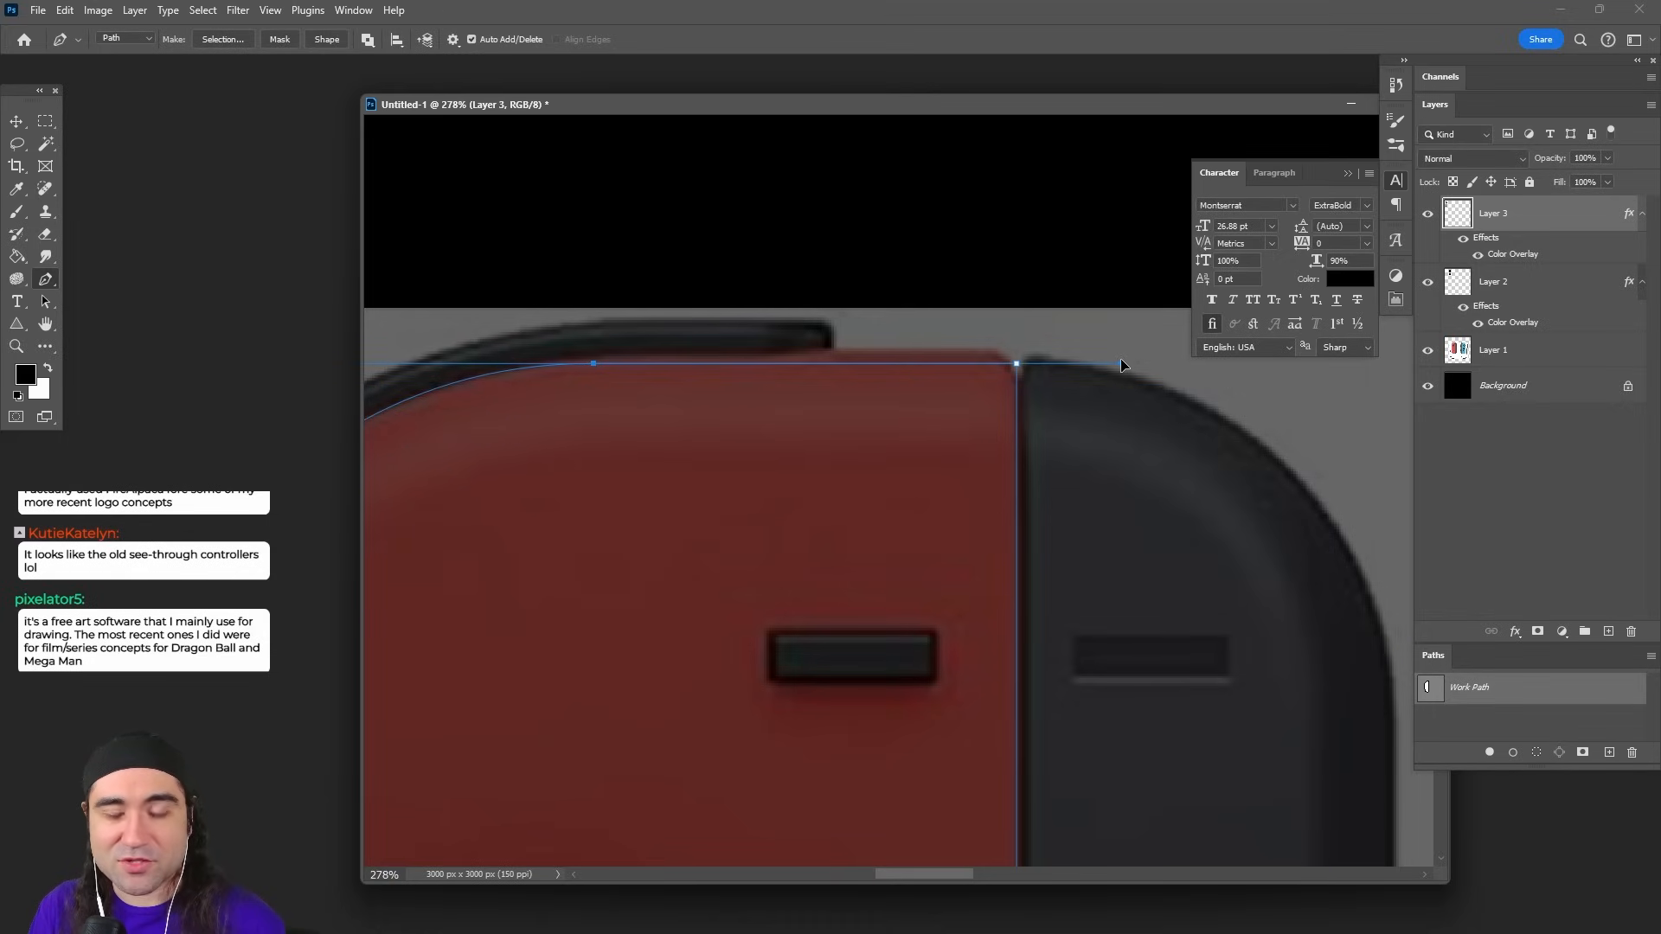
Step: Load the finished Joy-Con outline path as a selection
scroll(963, 374, down, 11)
scroll(1099, 697, up, 1)
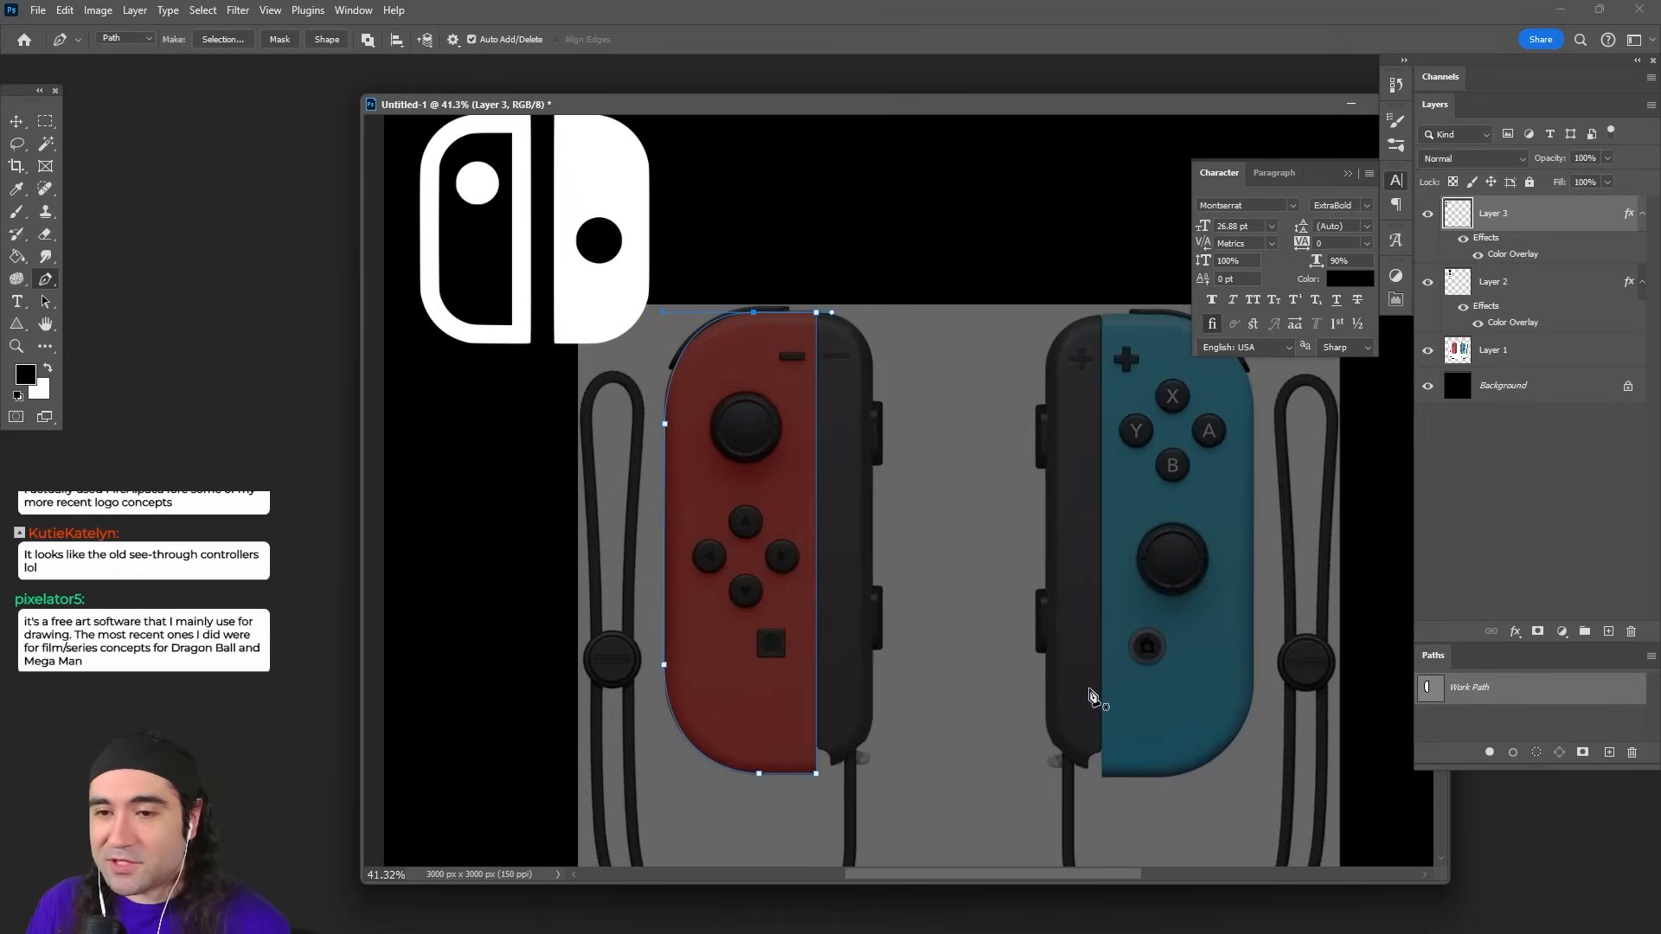
double_click(1435, 657)
click(1435, 658)
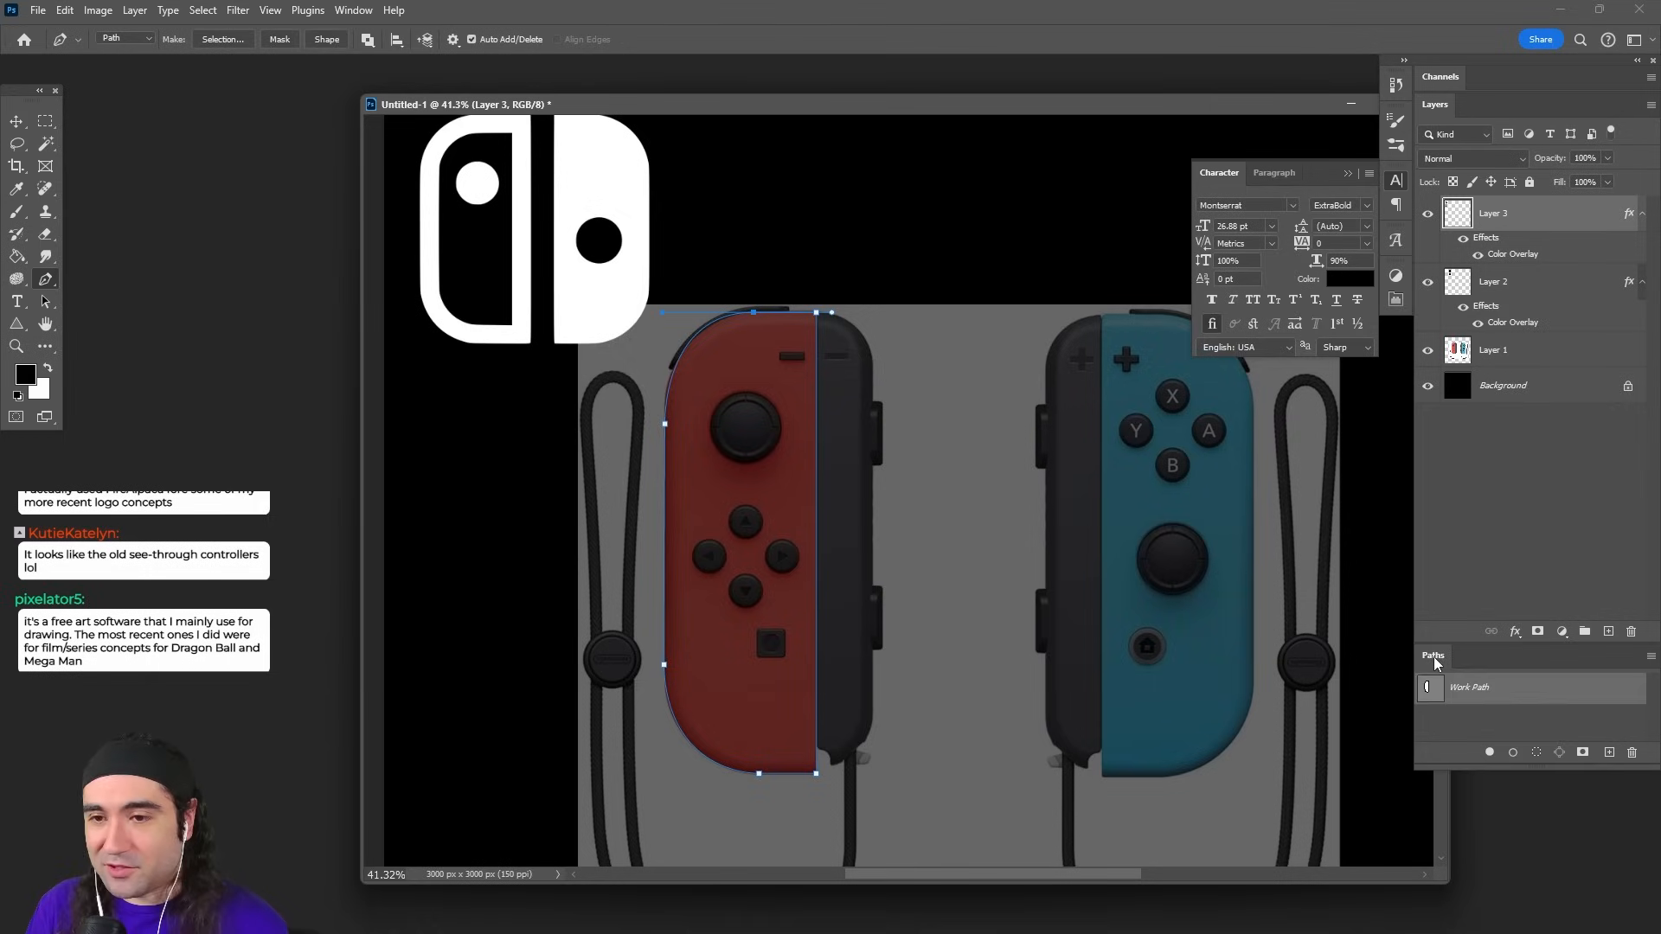
drag(1445, 702, 1430, 701)
ctrl+click(1430, 701)
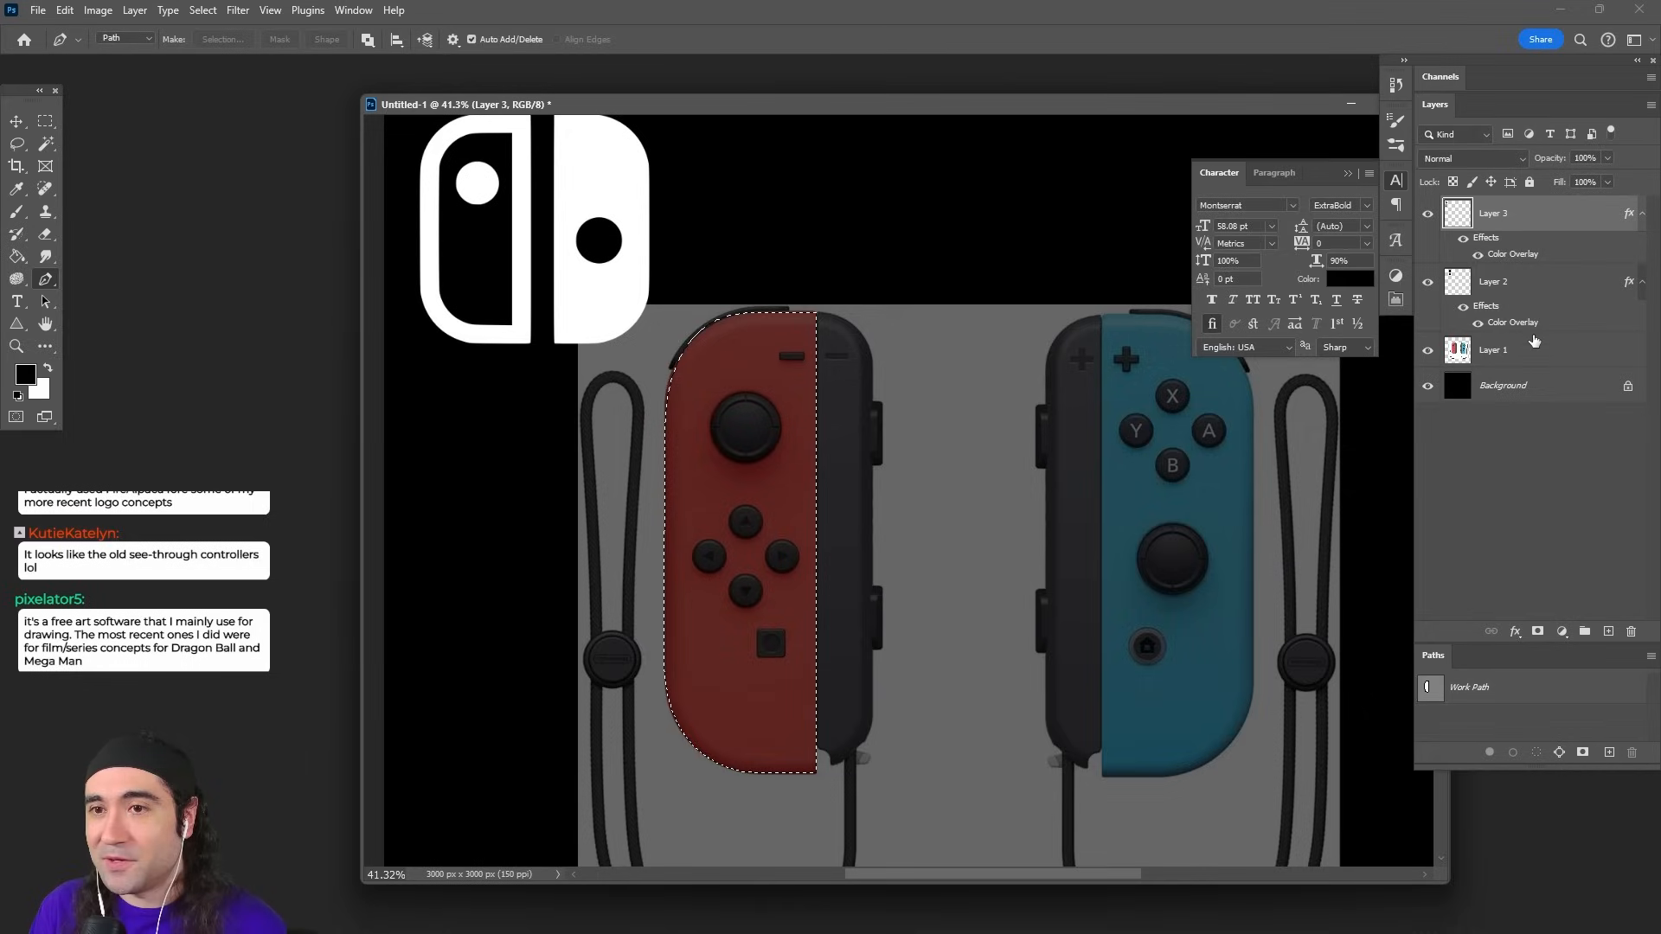
Step: Fill the Joy-Con selection with white on a new layer directly above the photo layer, and deselect
click(1535, 346)
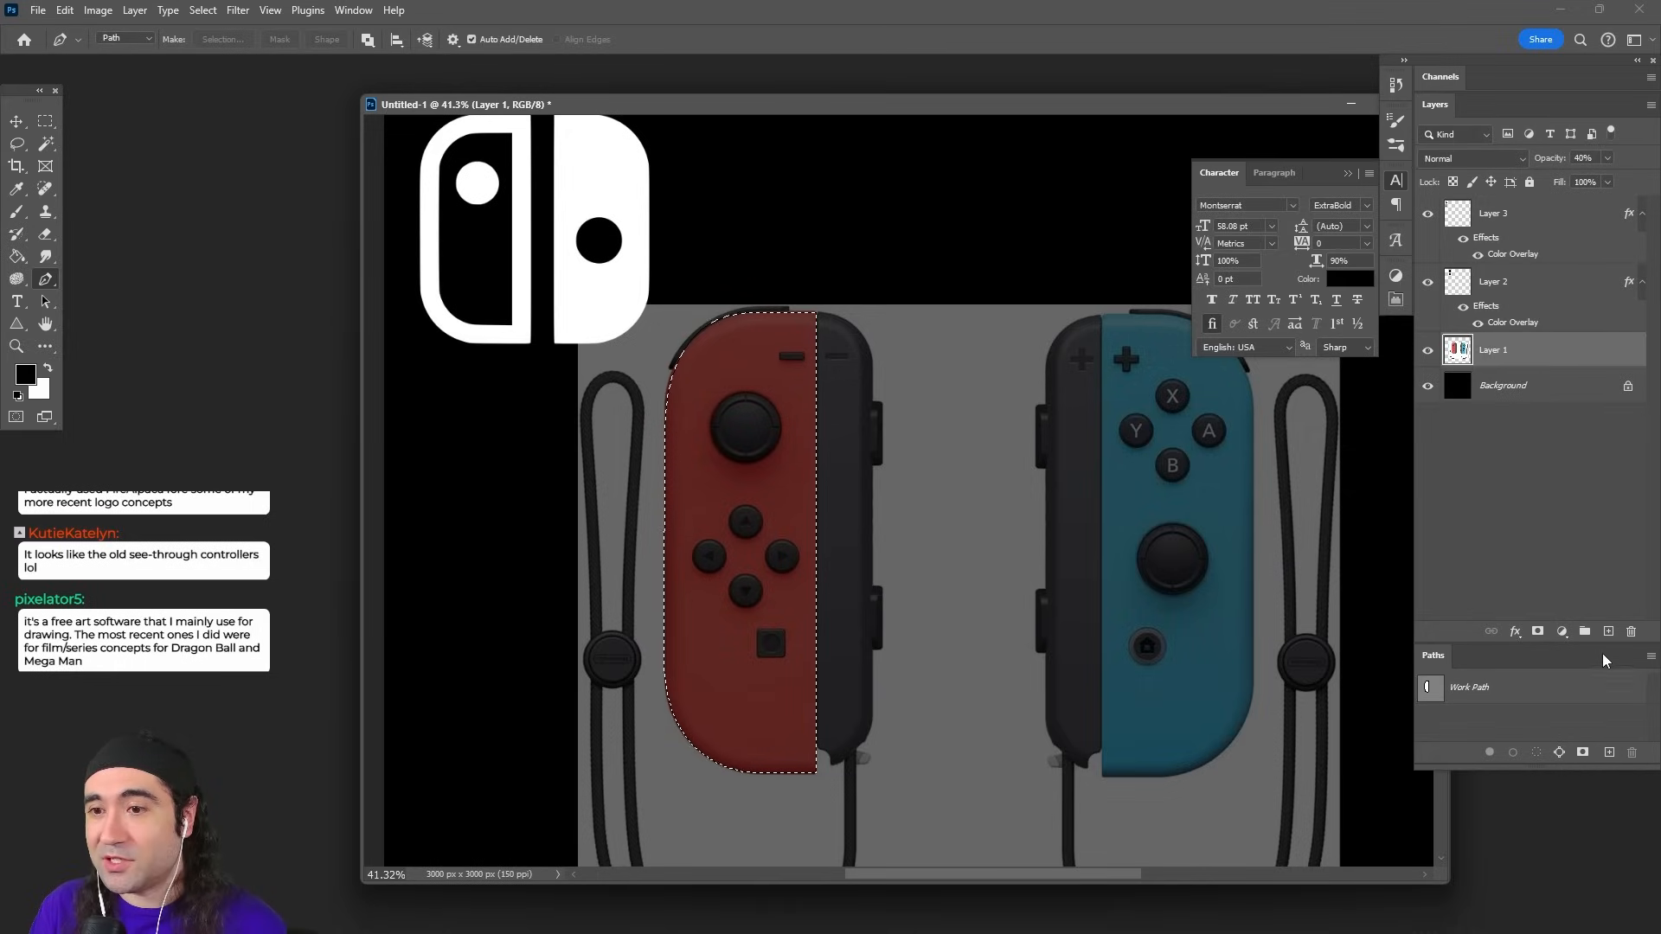
click(1608, 631)
key(x)
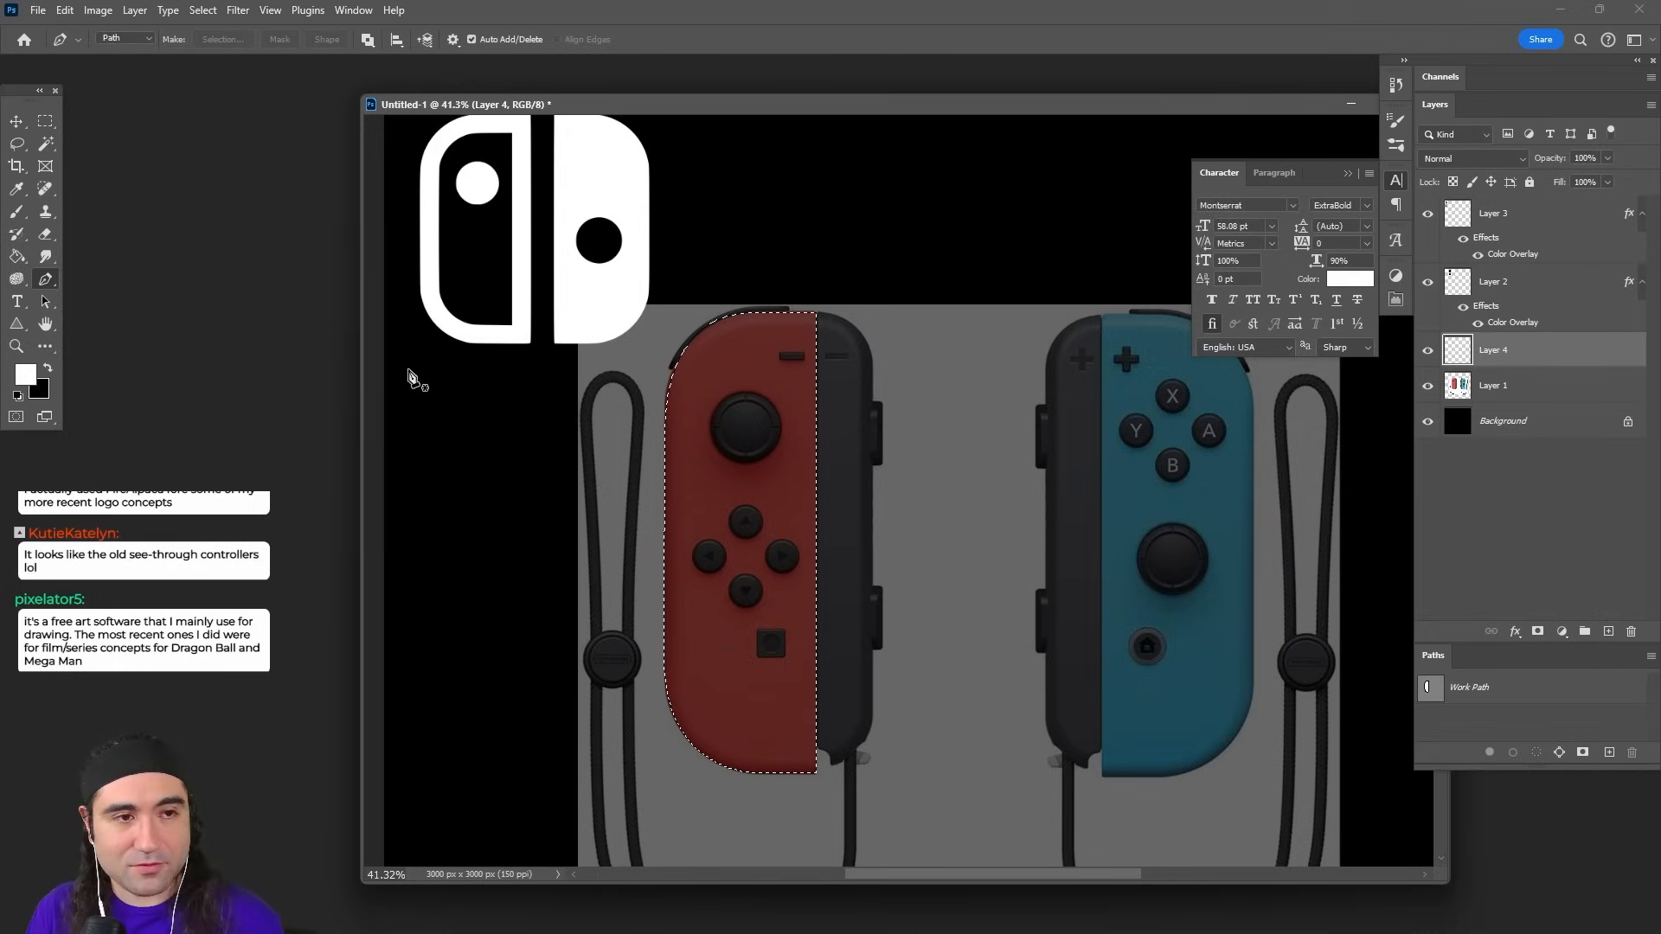
key(g)
click(729, 487)
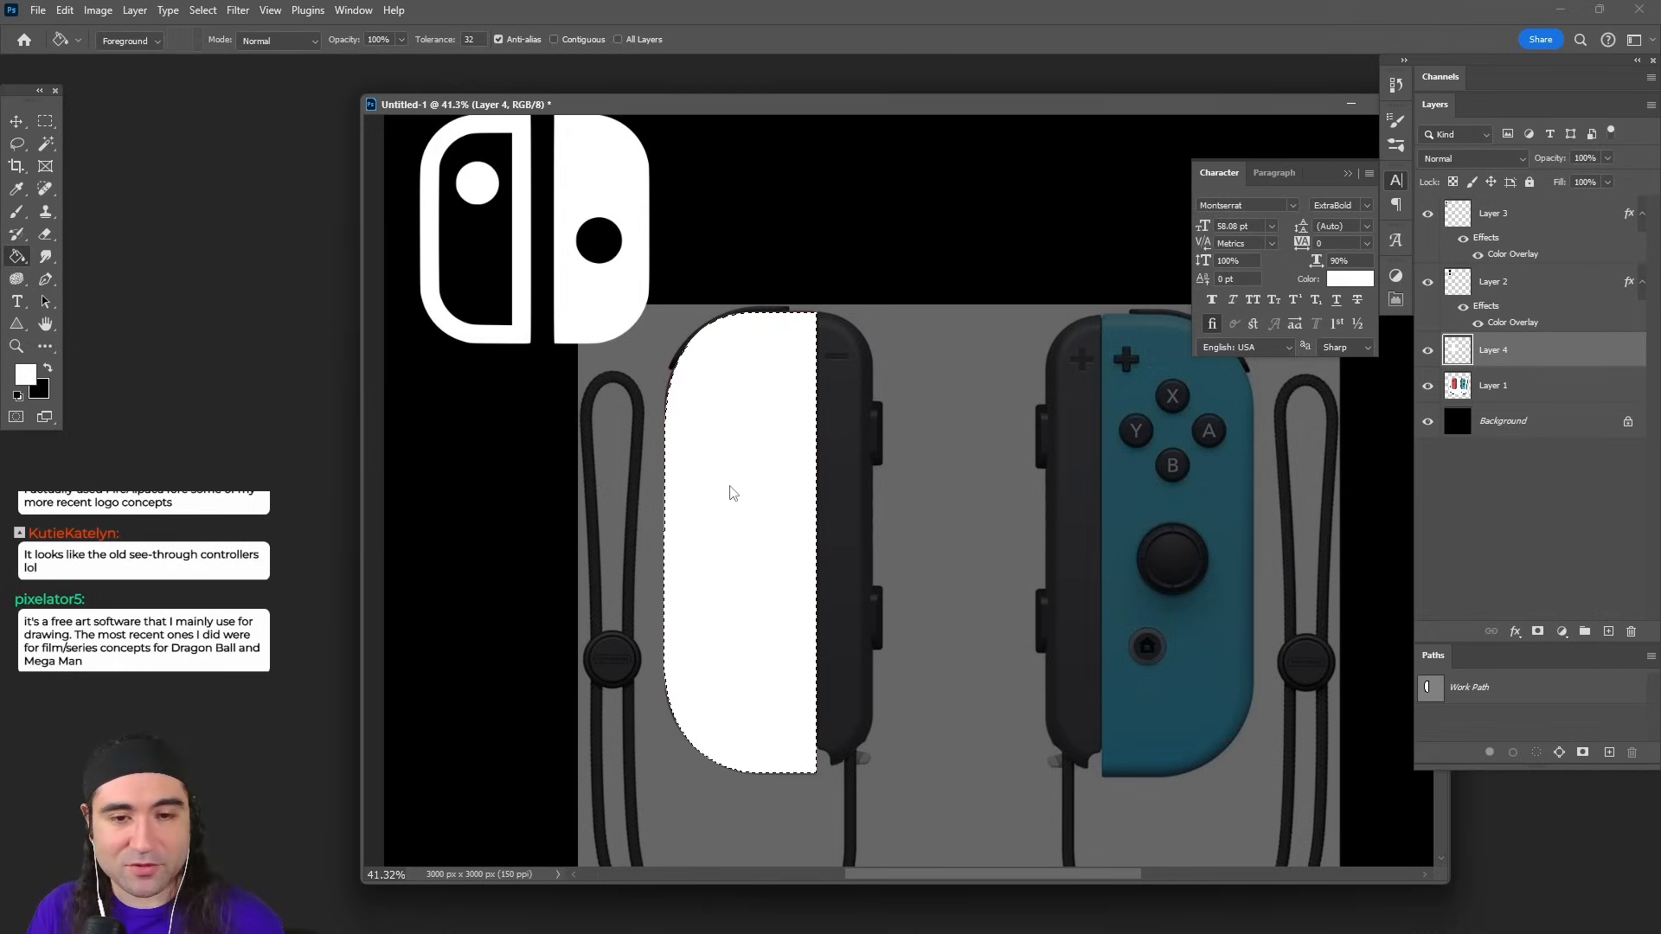
key(v)
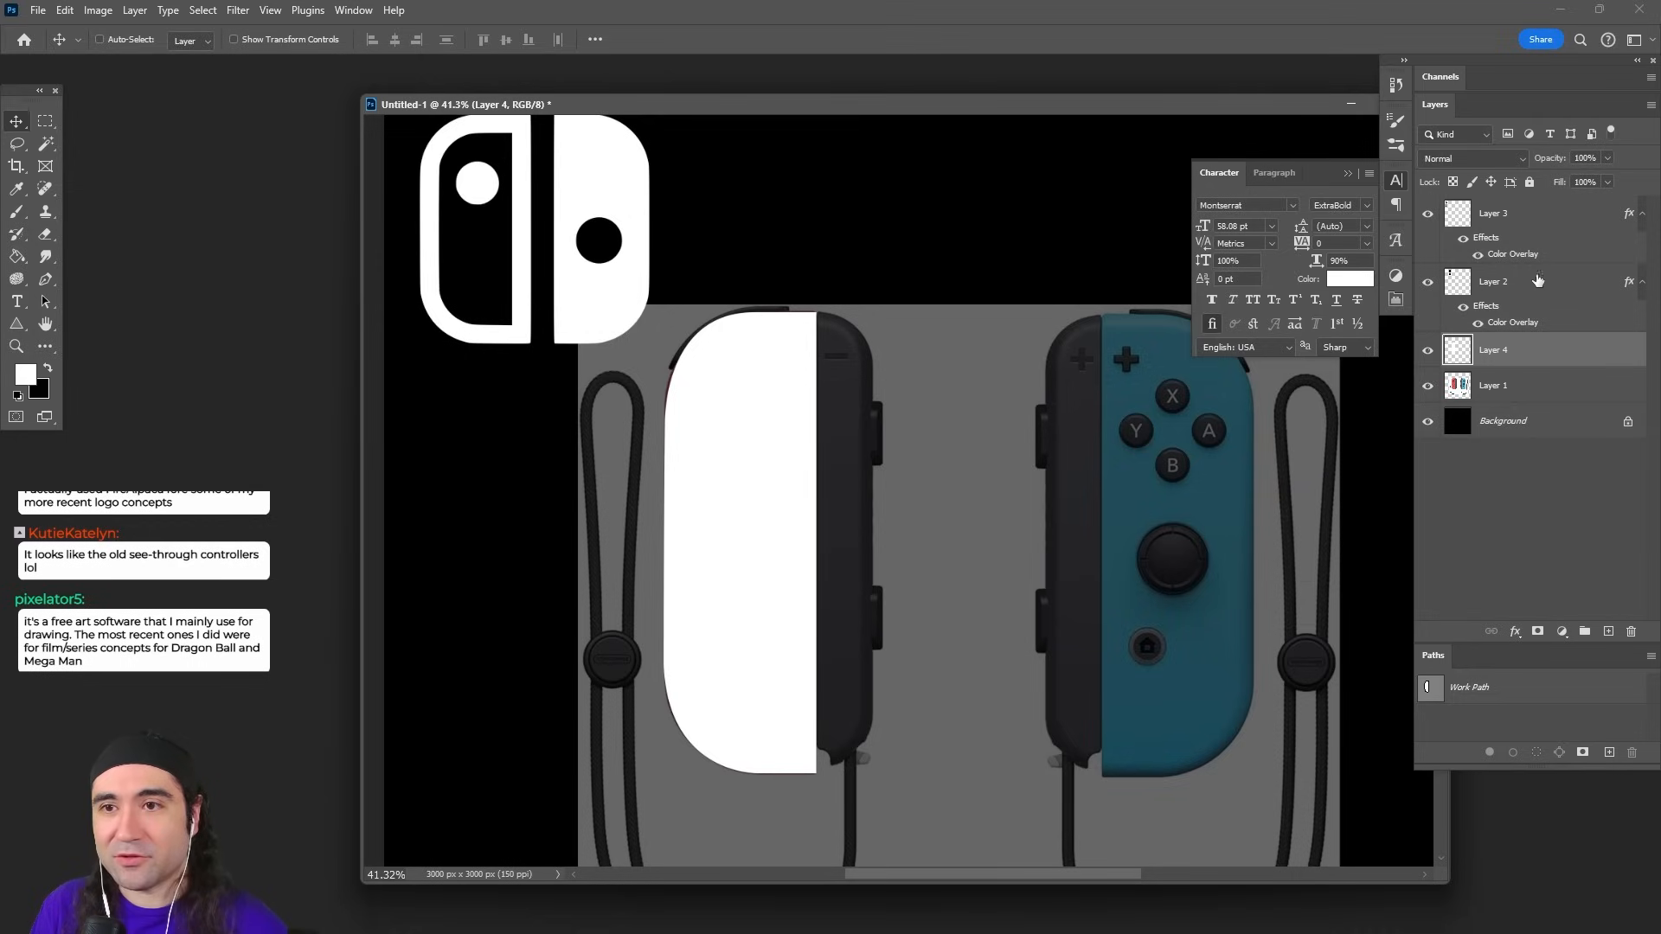
Step: Select Layer 3 and toggle its visibility to check which part of the Switch logo it holds
click(1500, 223)
click(1429, 221)
click(1429, 221)
drag(540, 324, 511, 249)
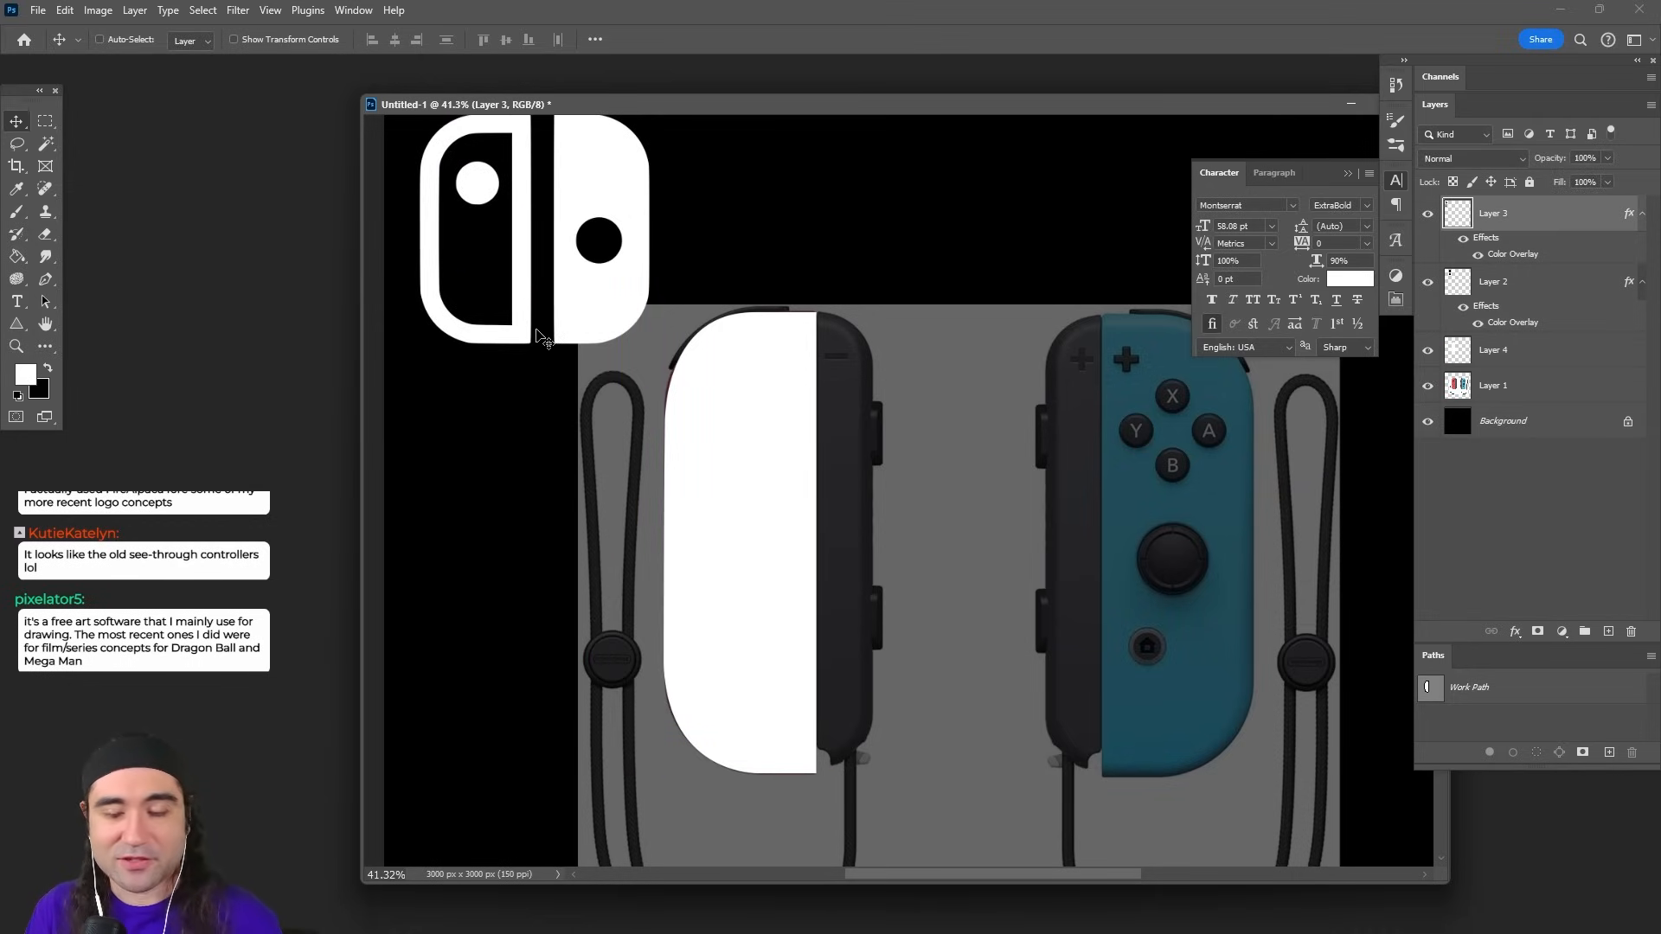
scroll(614, 426, up, 2)
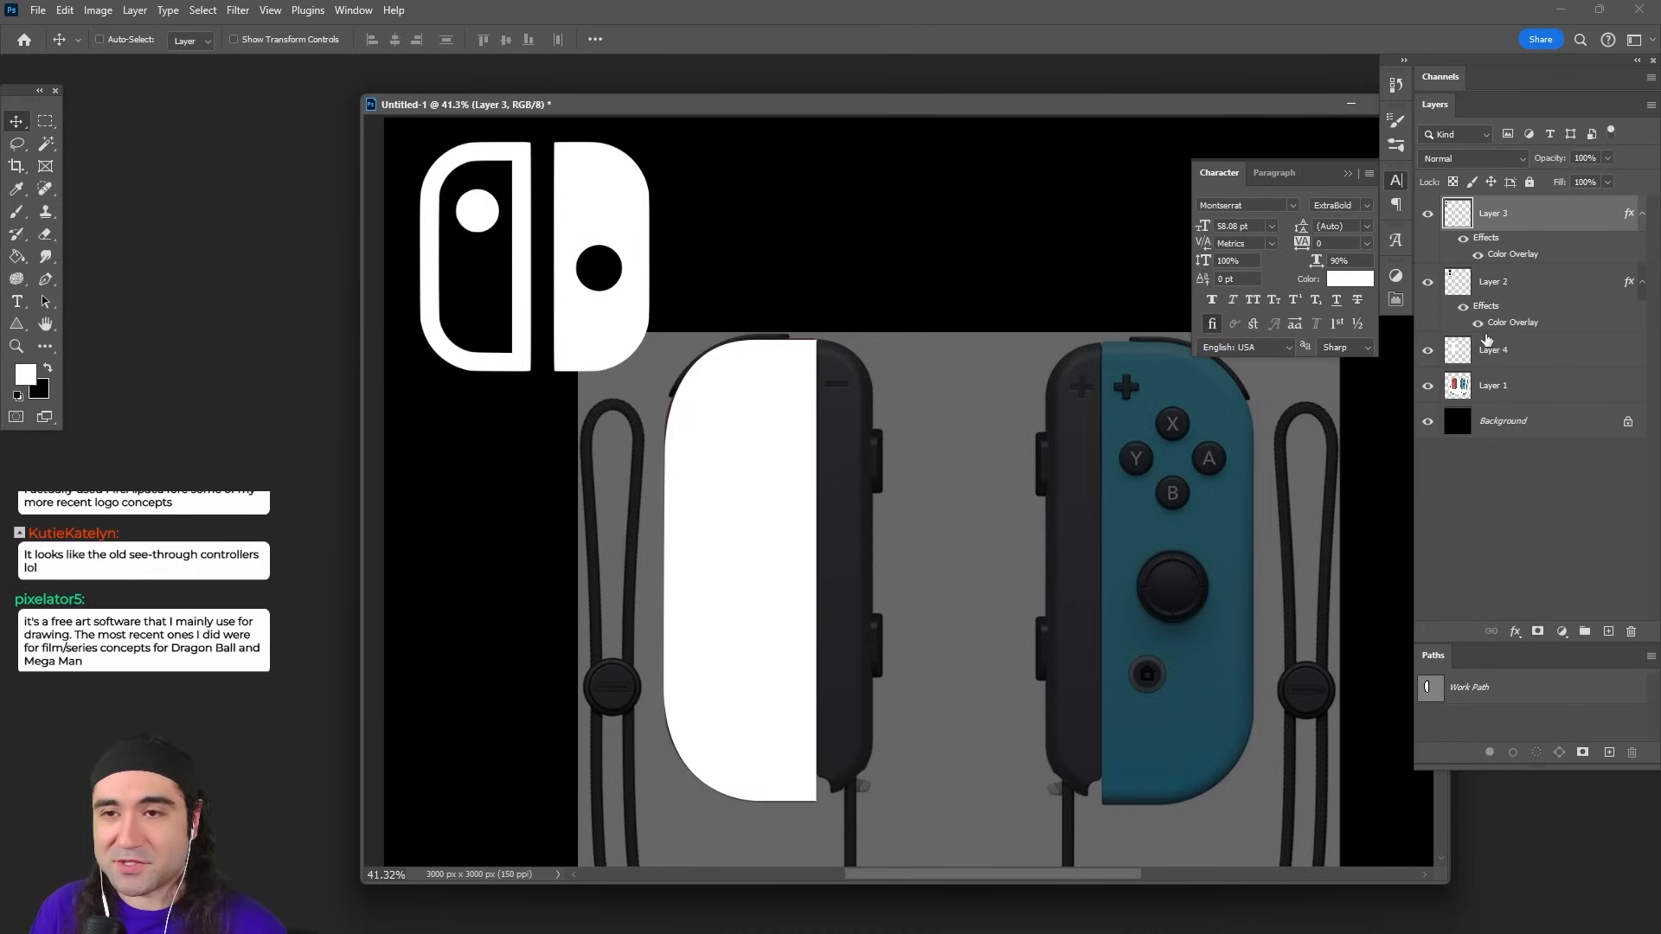
Step: Lower the opacity of the Joy-Con photo layer to dim it further behind the white shape
click(1518, 398)
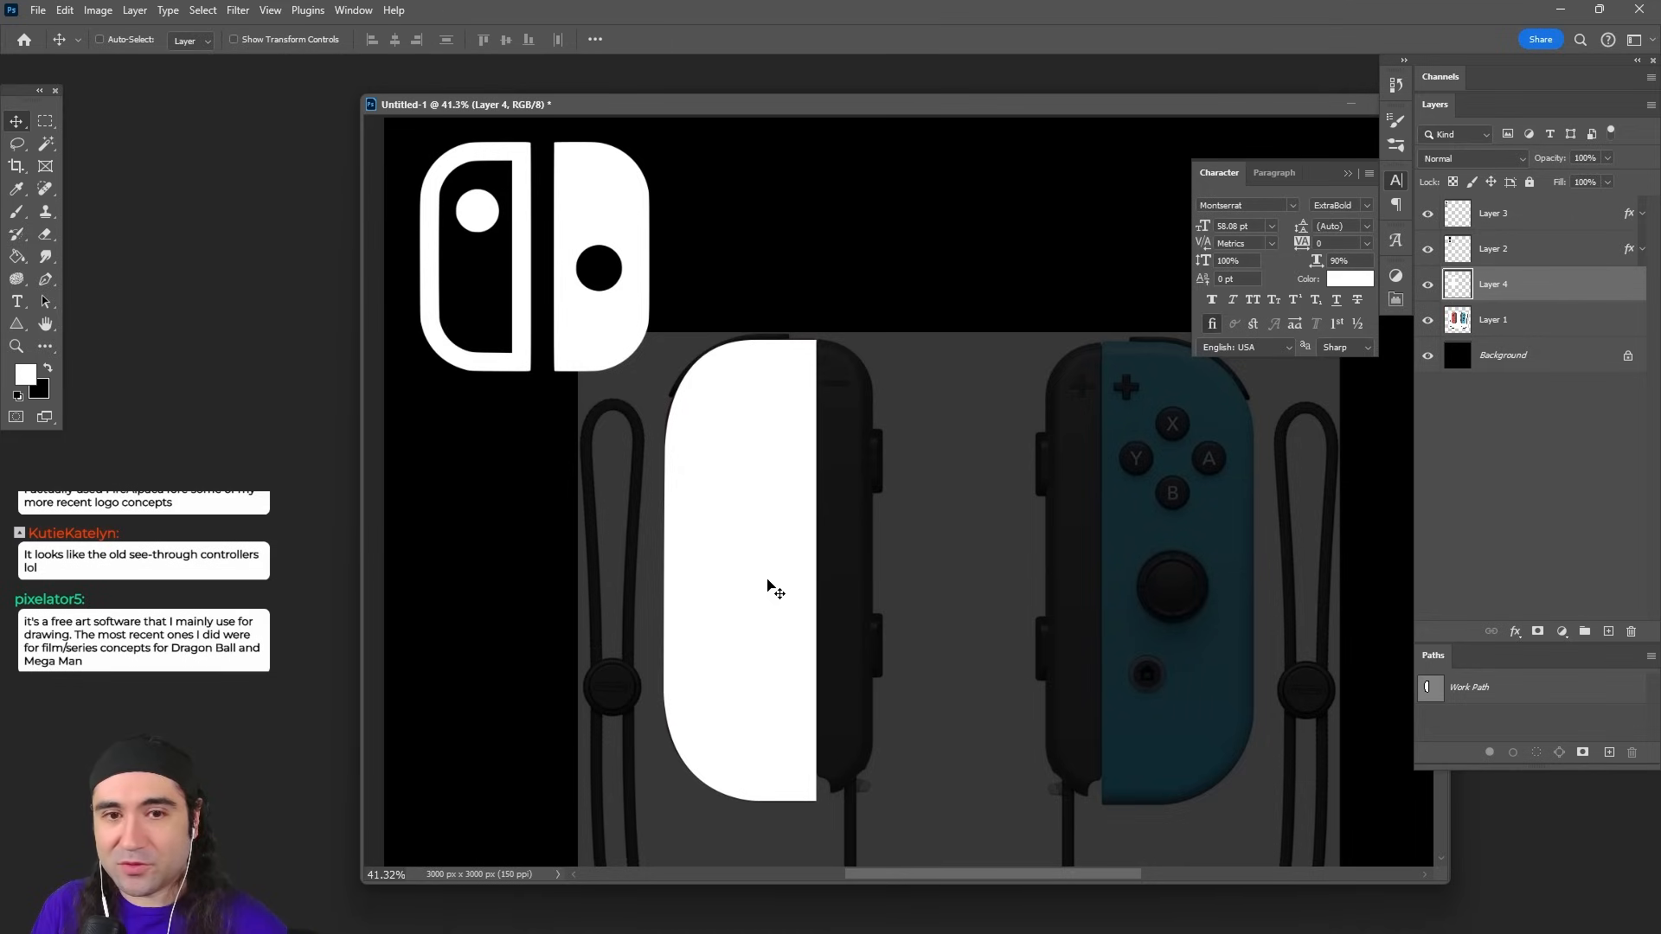
Step: Duplicate the white Joy-Con shape, flip the copy horizontally, and align it over the blue Joy-Con in the photo
drag(764, 586, 1103, 586)
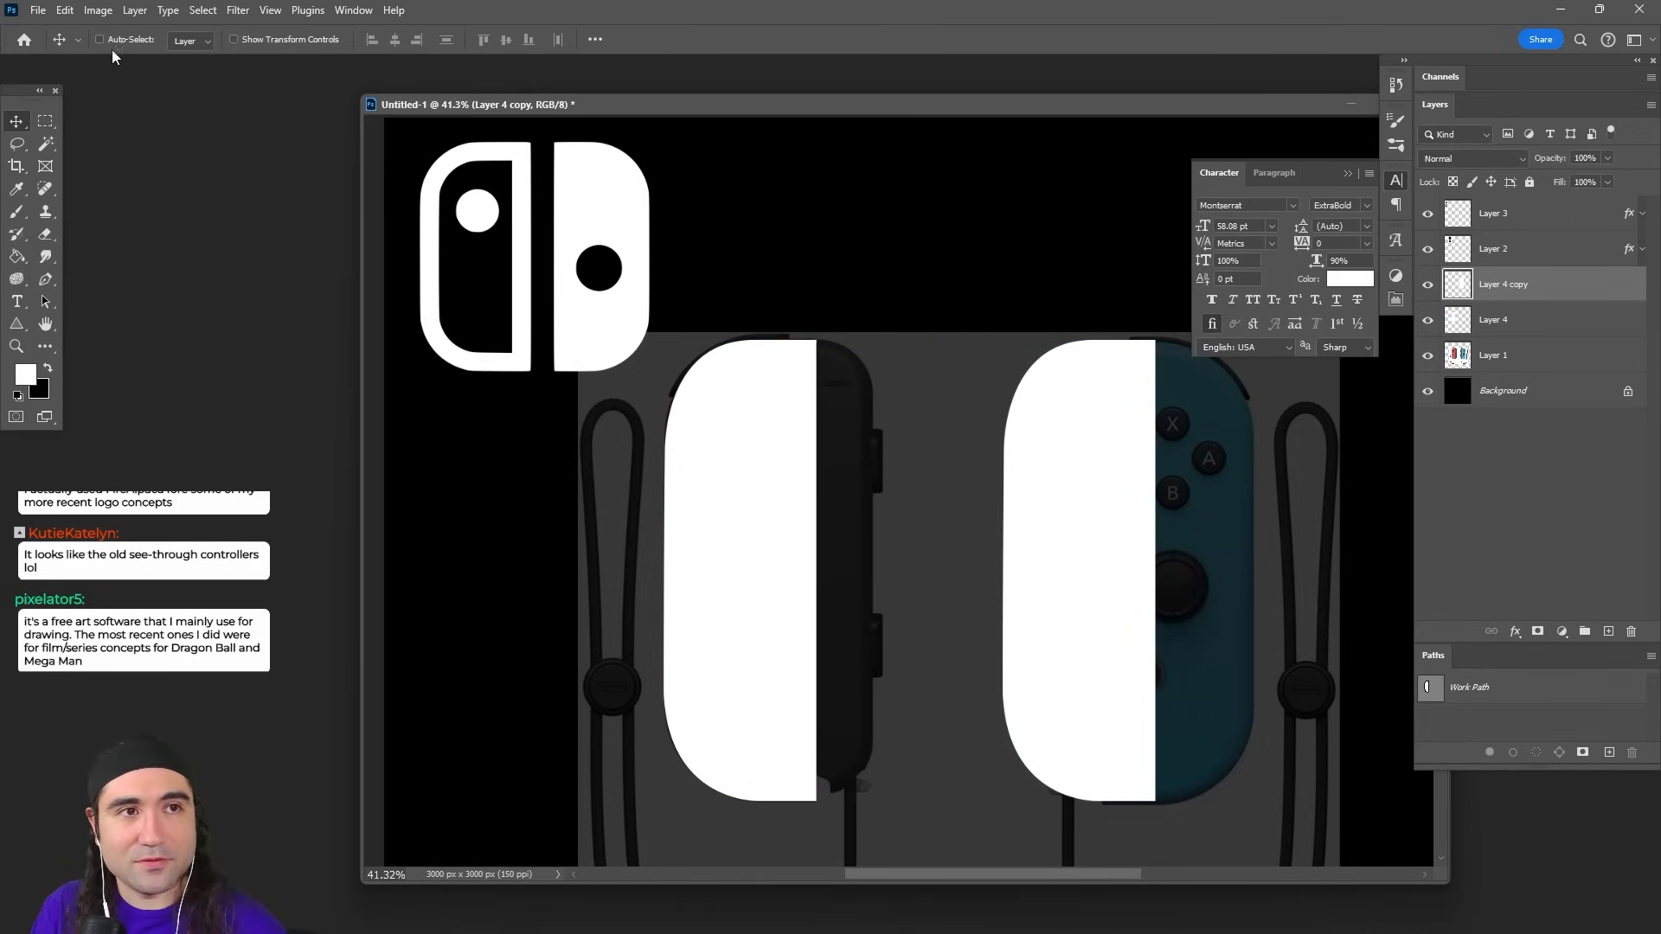
click(65, 9)
mouse_move(177, 430)
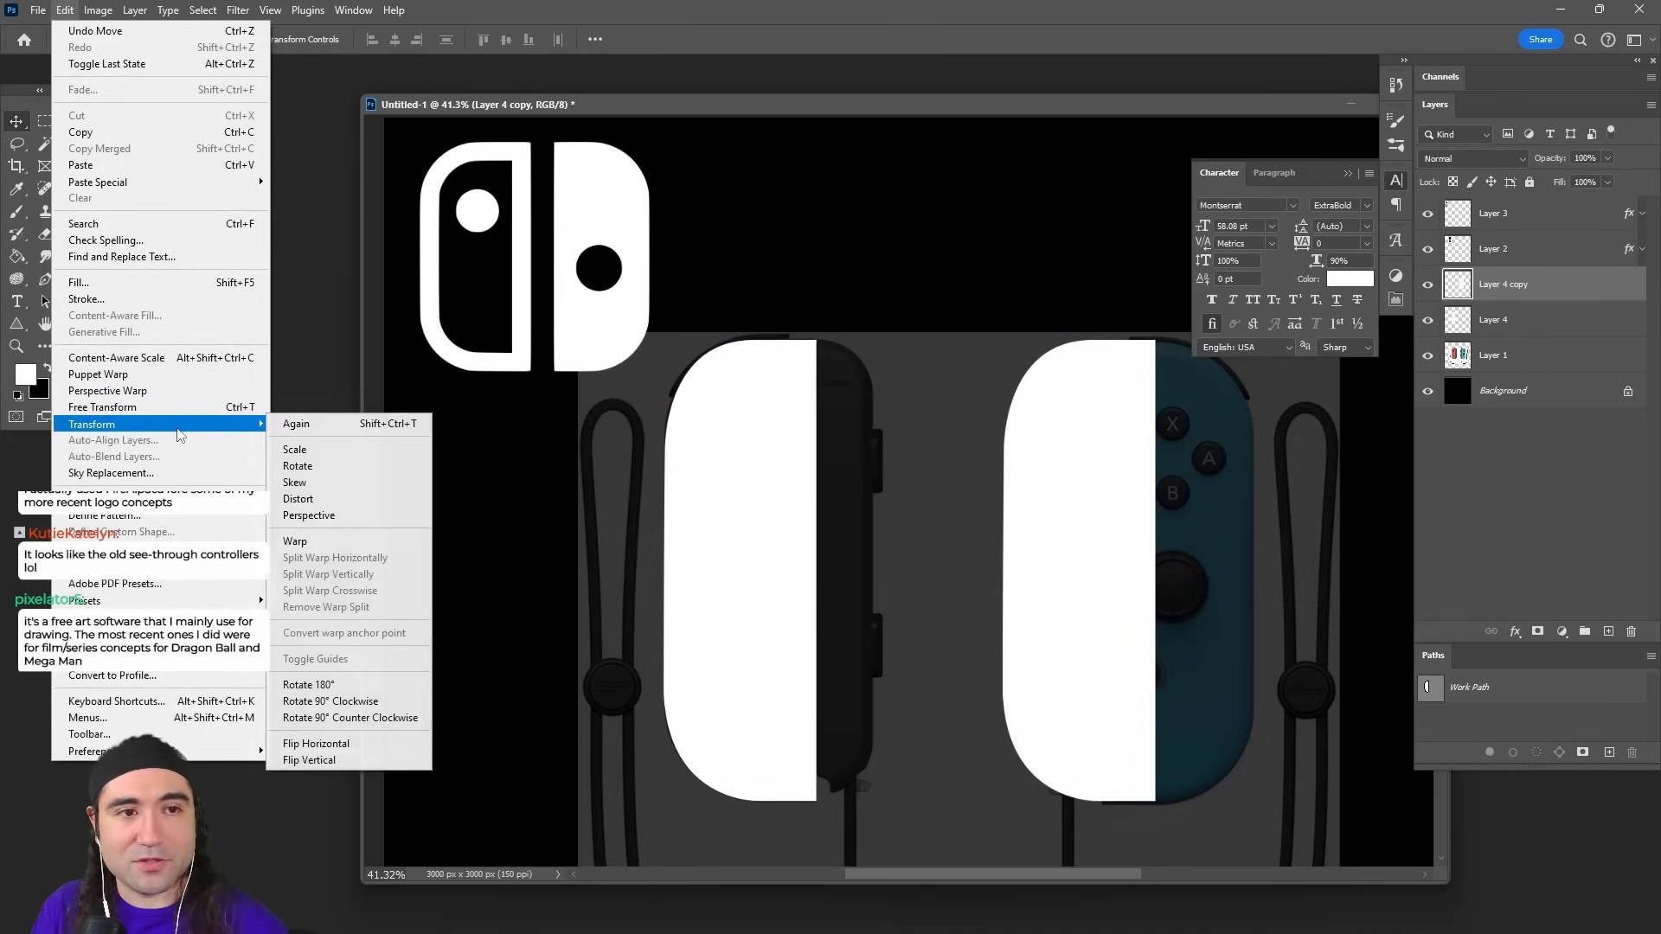
click(359, 744)
drag(1049, 649, 1151, 646)
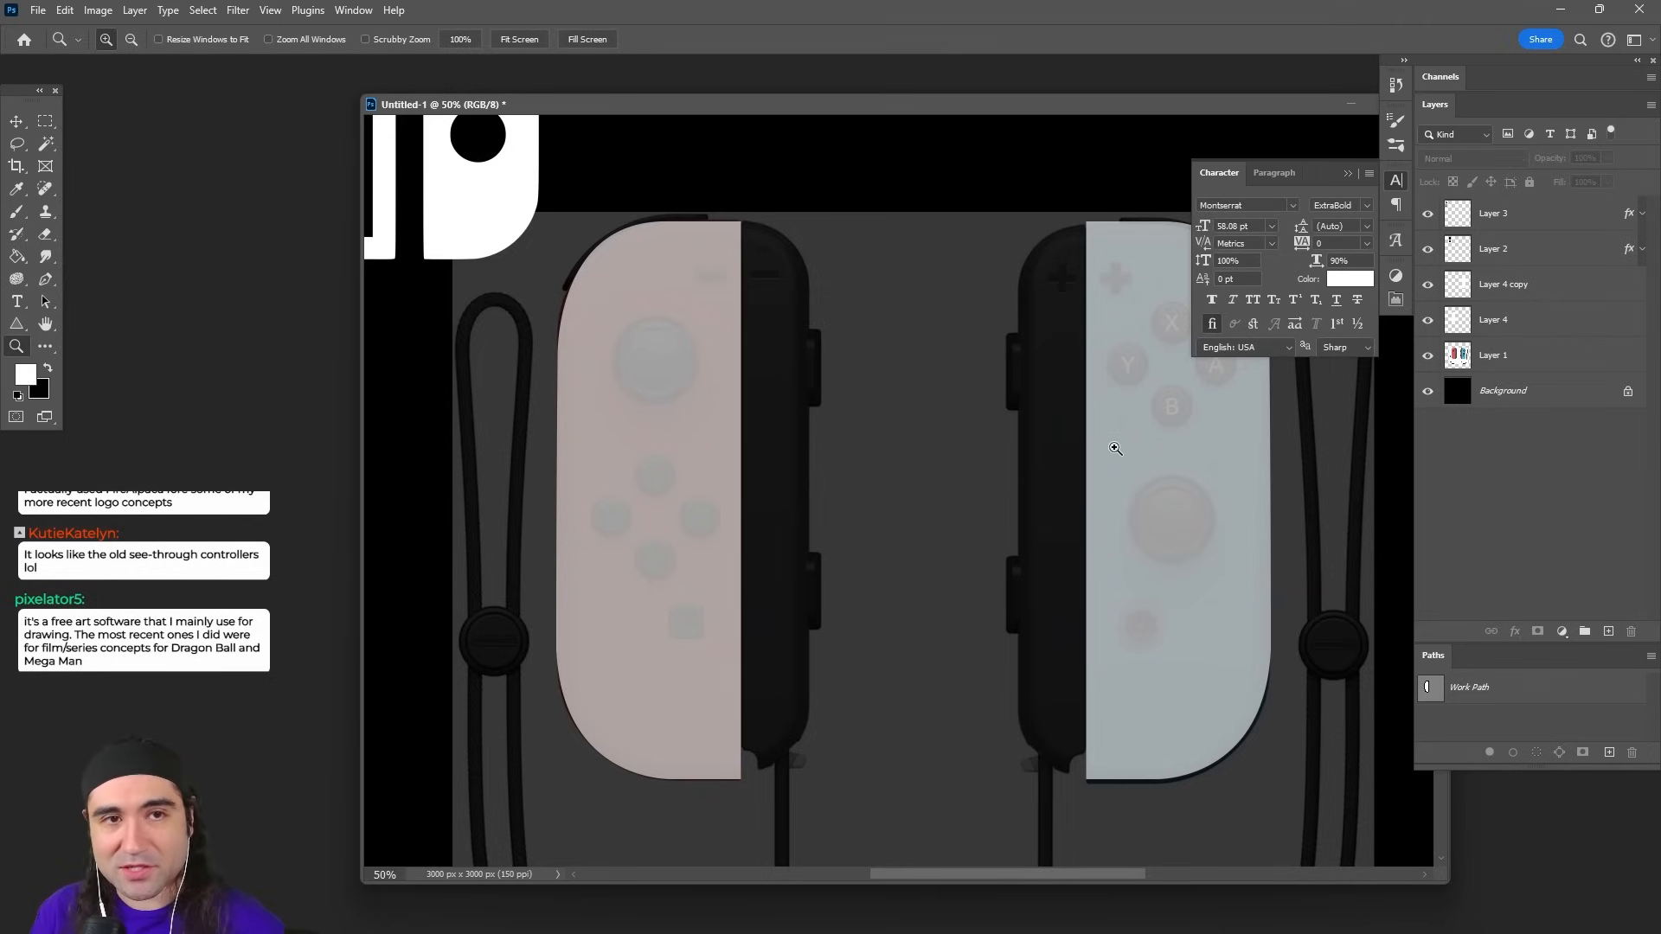
Step: Draw an unfilled circle about 192 px wide over the blue Joy-Con's analog stick and load it as a selection
drag(45, 121, 100, 140)
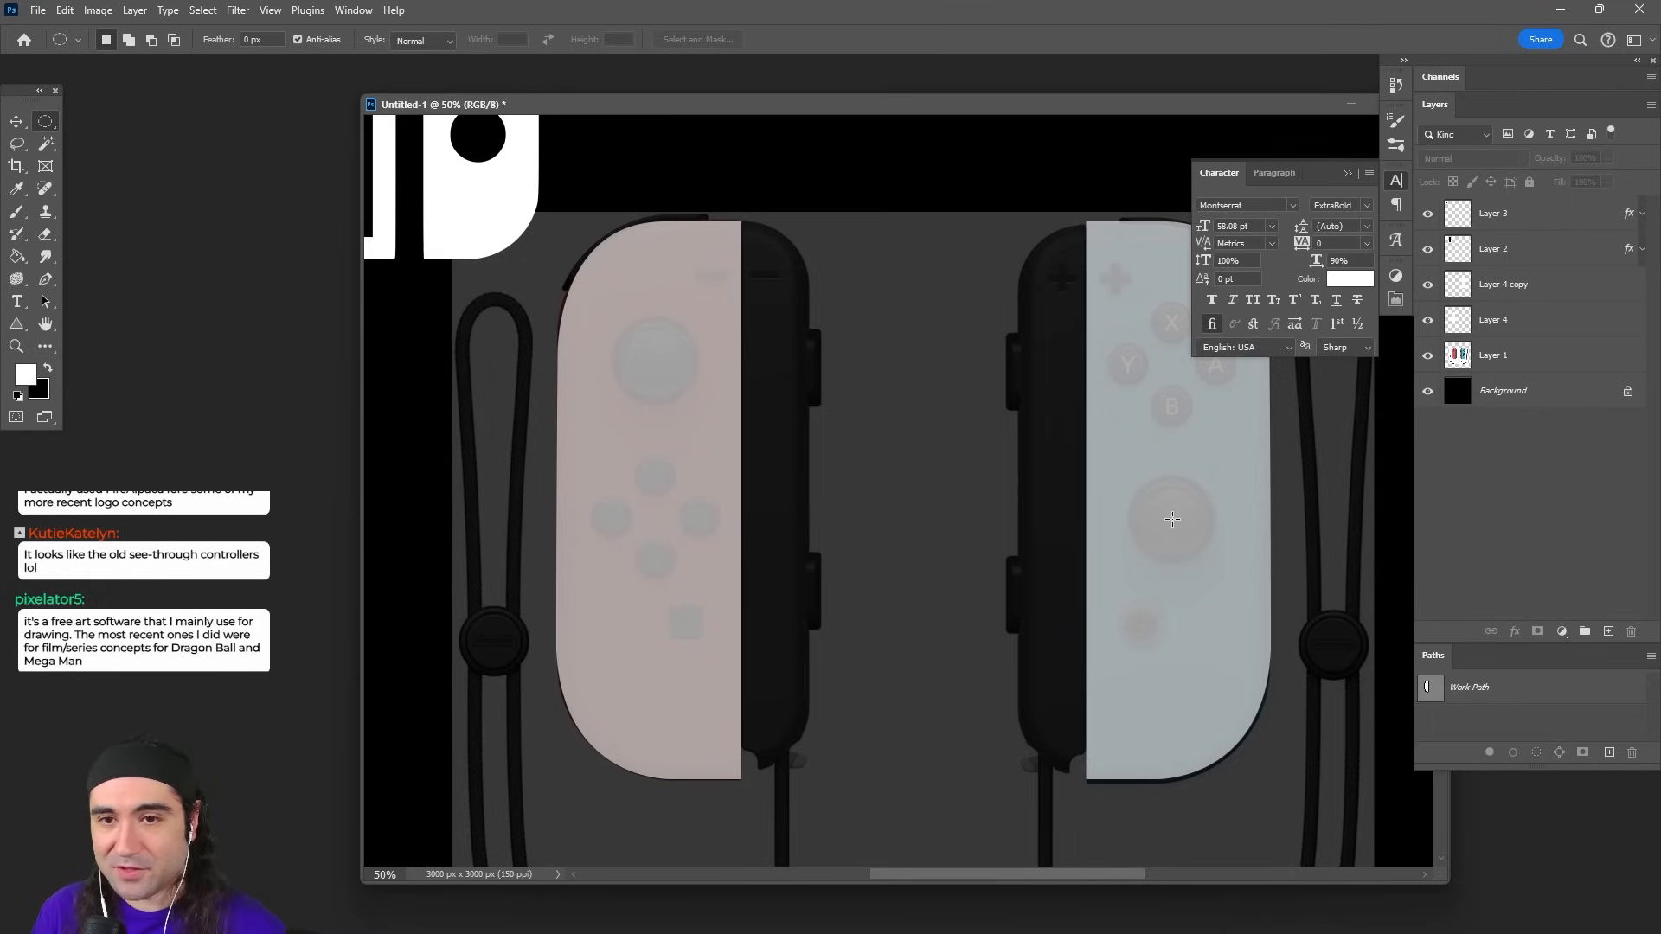
drag(1172, 520, 1220, 554)
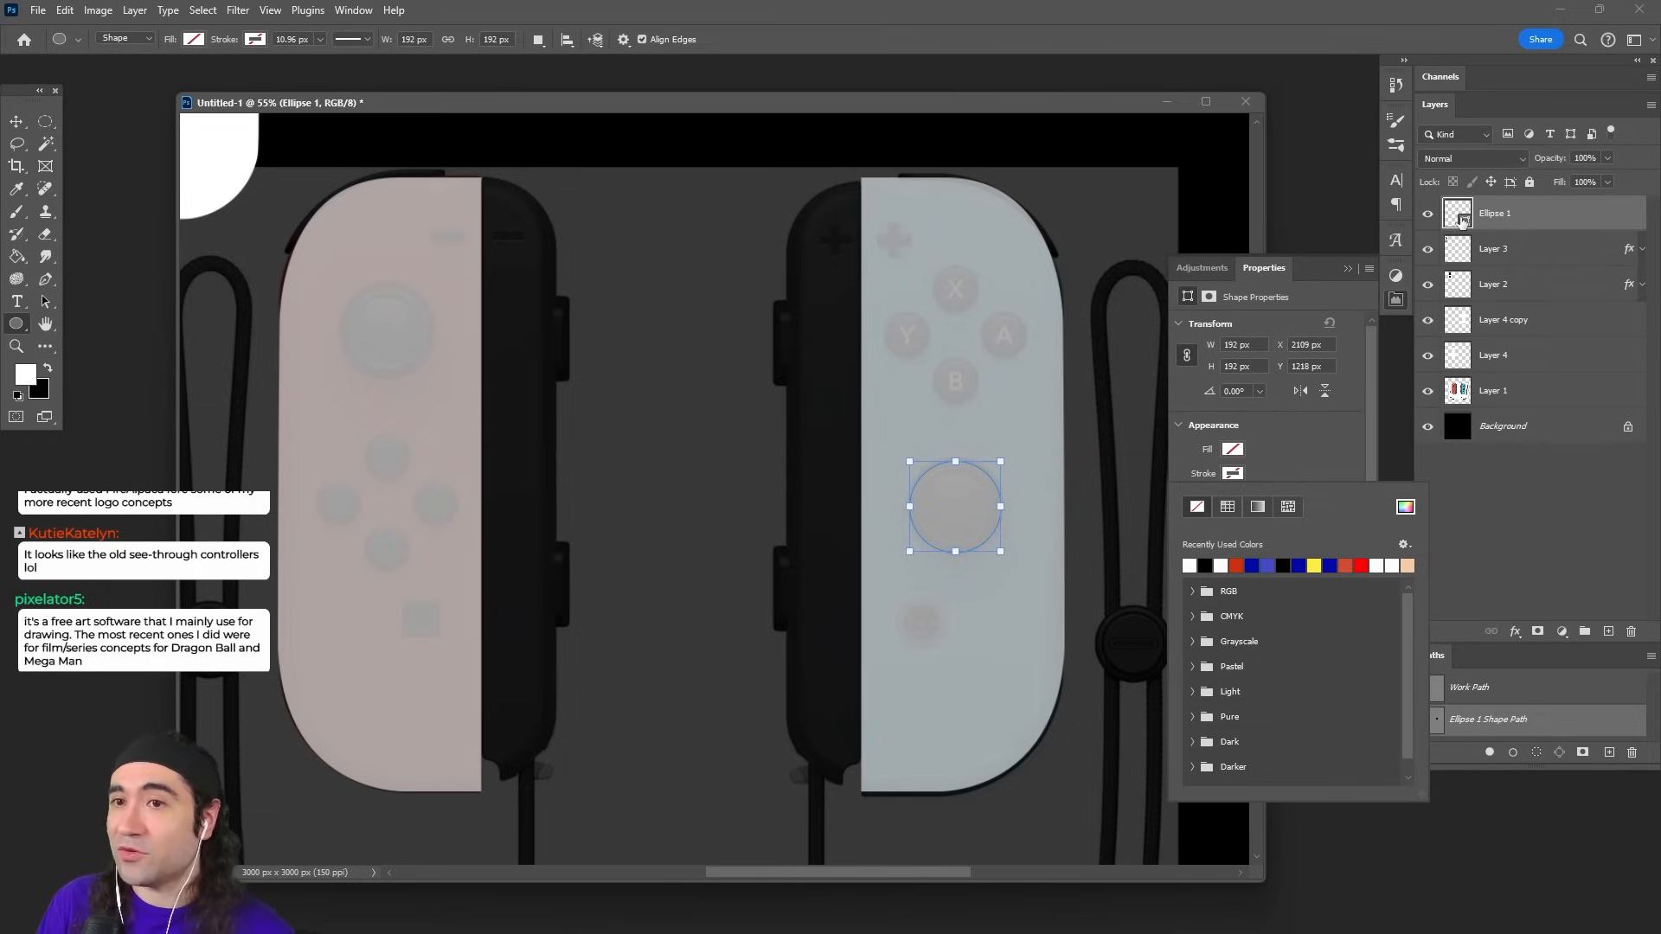
ctrl+click(1464, 225)
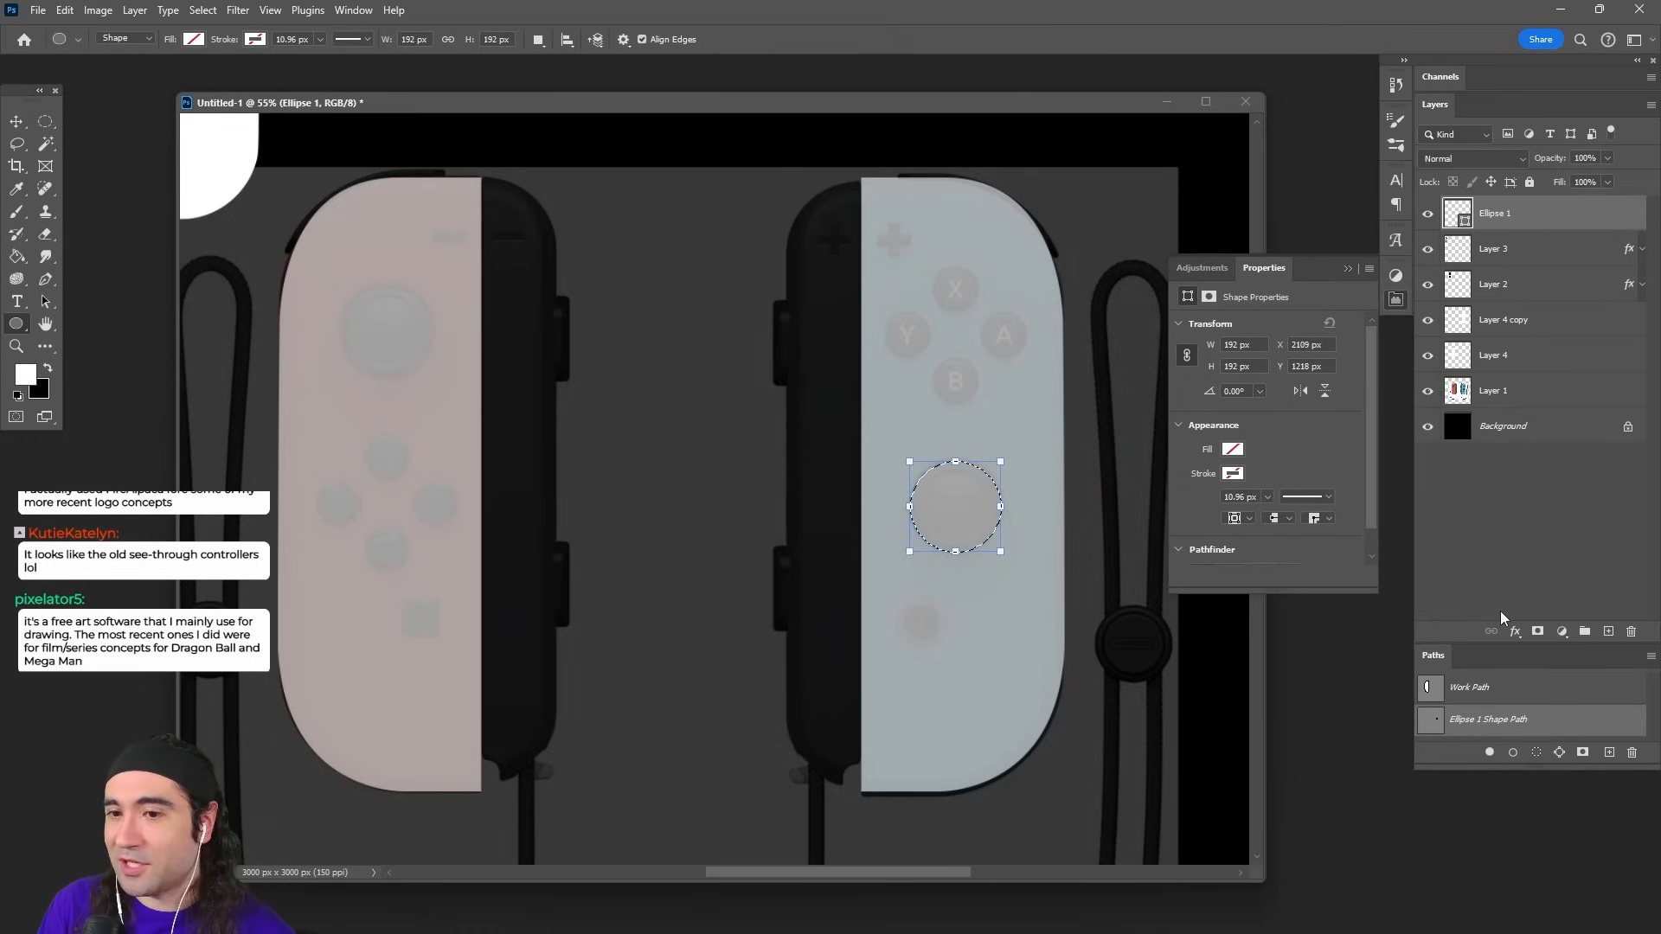
click(1523, 578)
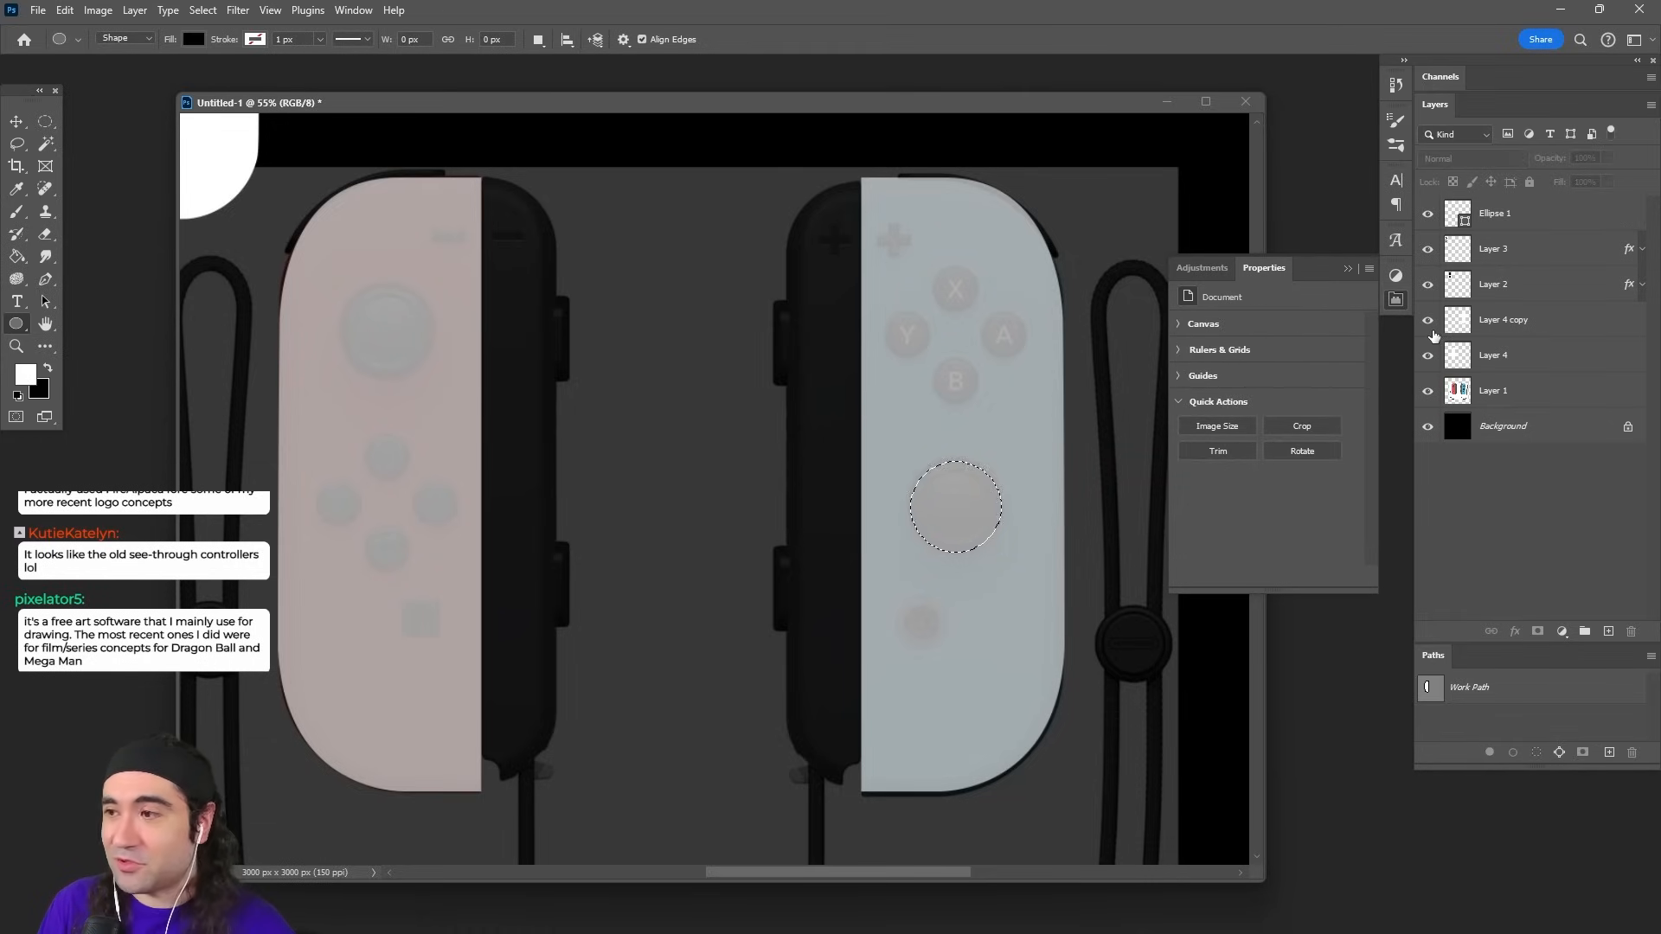
Step: Delete the circular selection from the flipped Joy-Con shape on Layer 4 copy and deselect
click(1428, 320)
click(1428, 320)
click(1518, 319)
key(Delete)
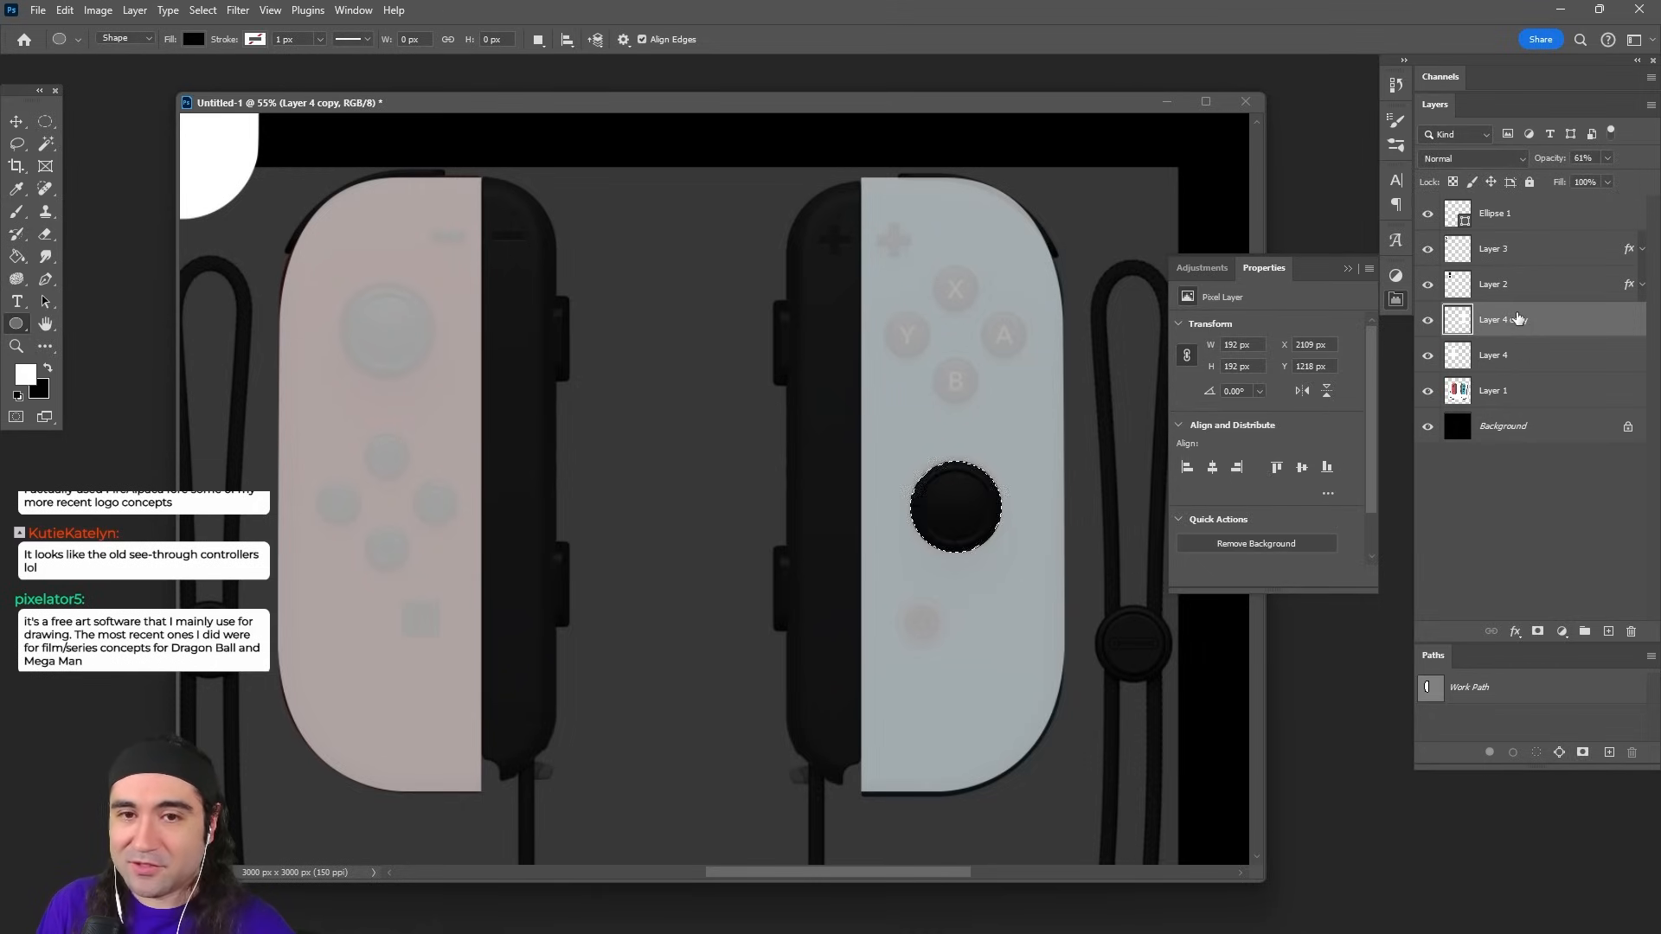
key(ctrl+d)
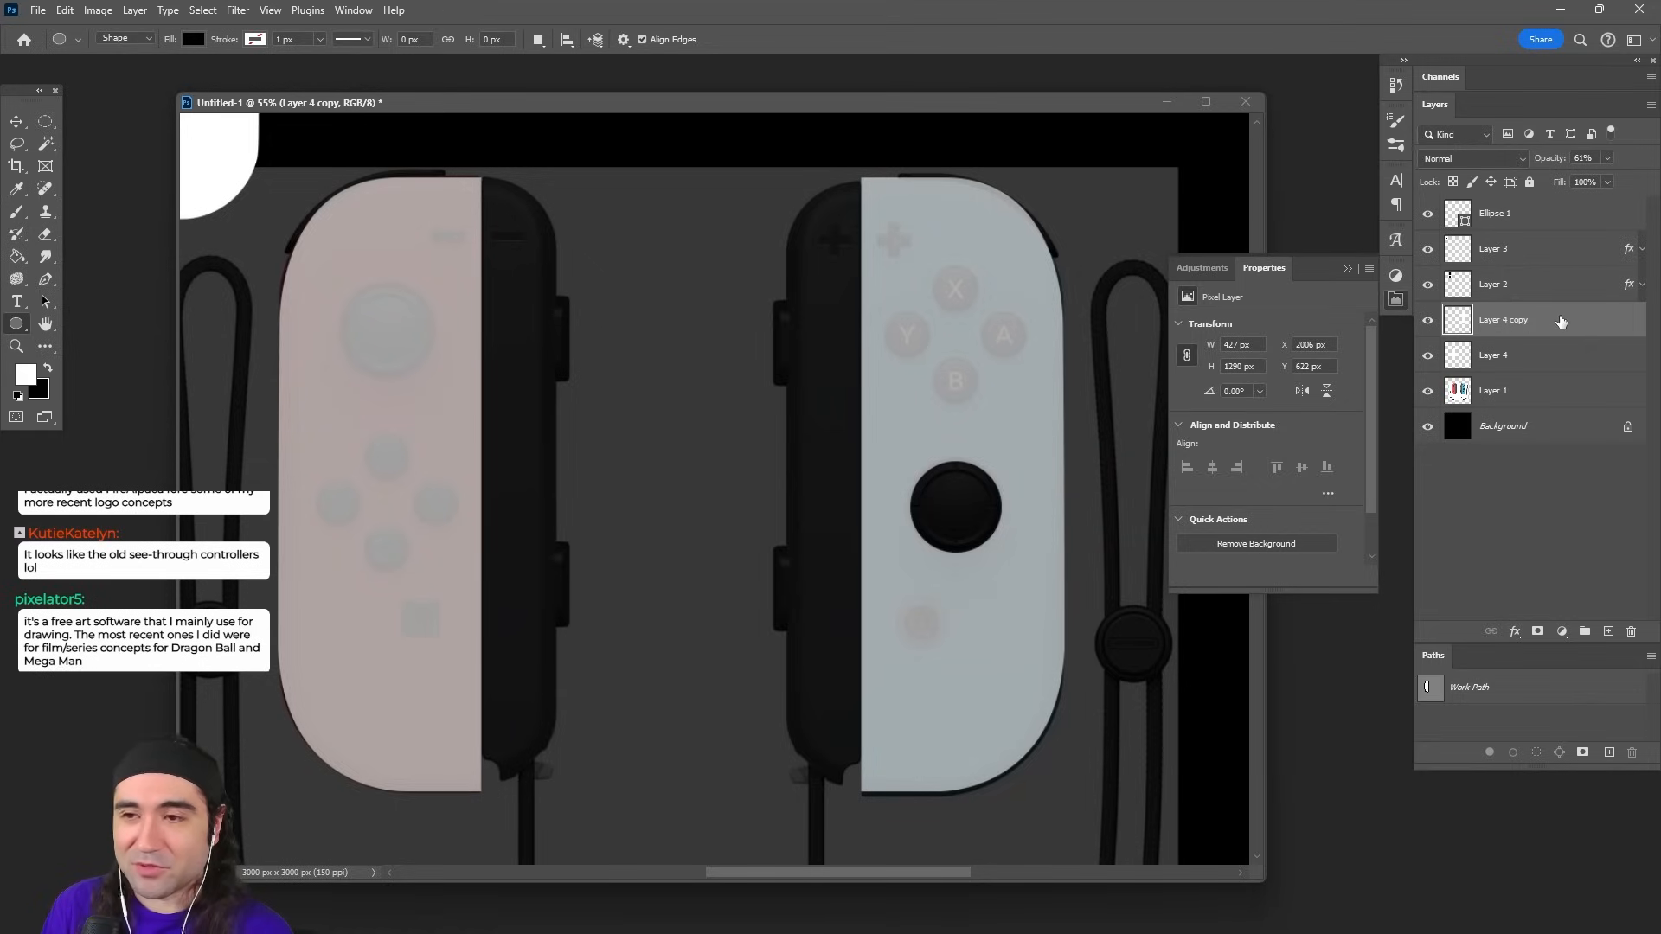
Step: Set Layer 4 copy to 100% opacity and hide the photo layer to check the cut-out shape against black
key(0)
click(1428, 391)
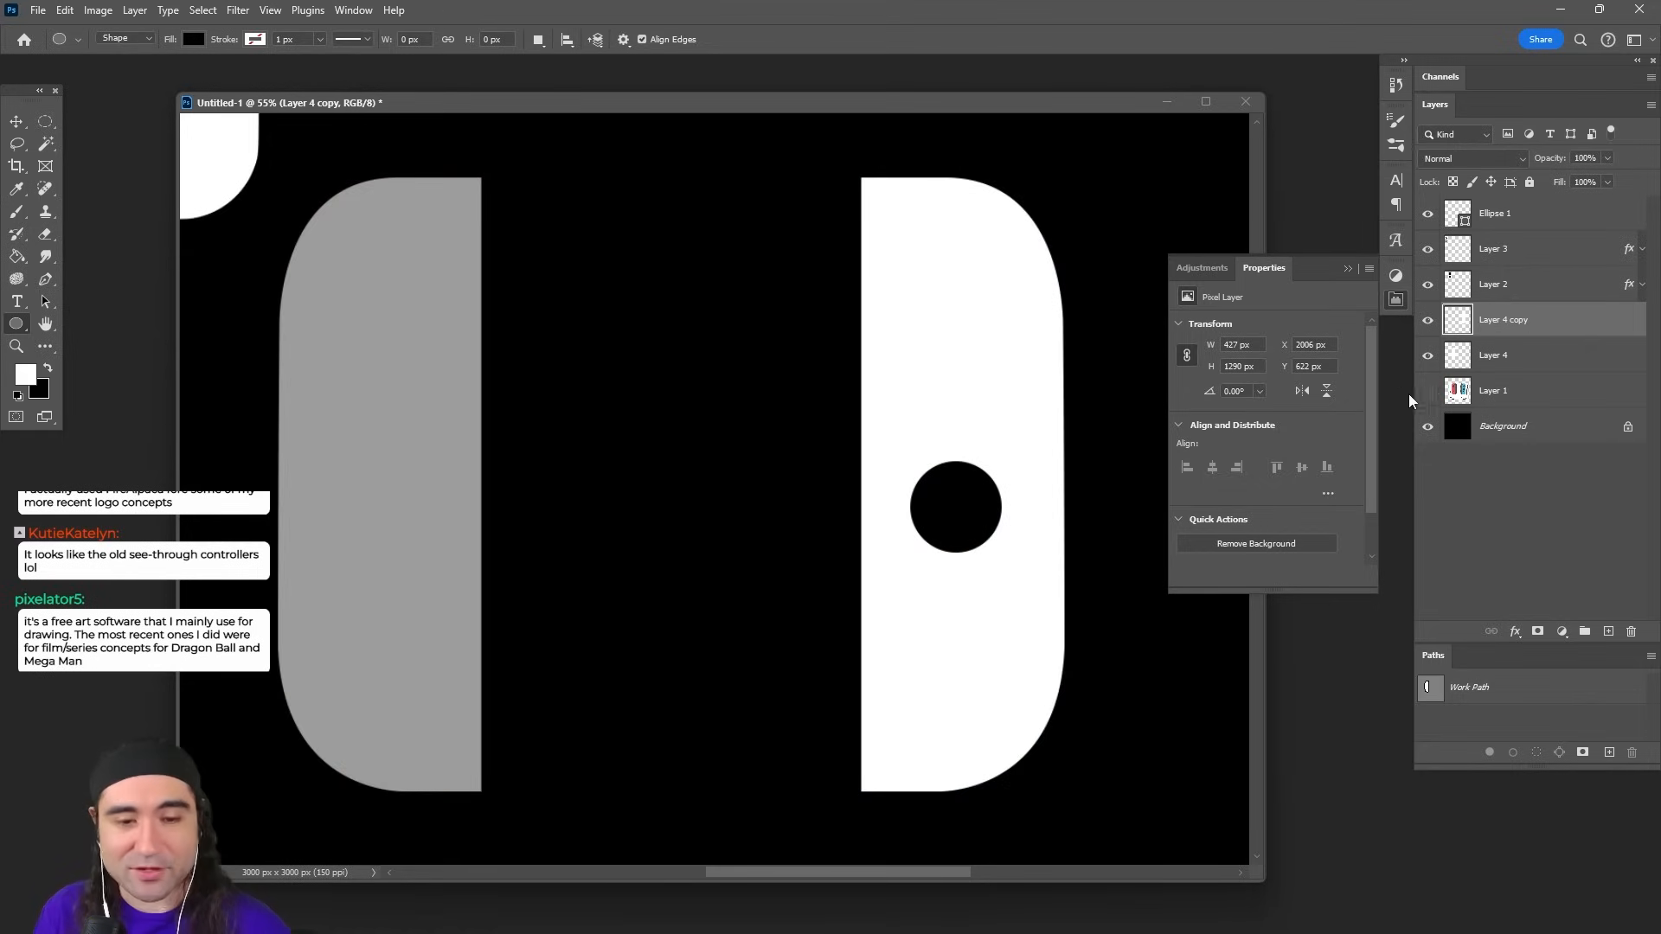
alt+scroll(985, 400, down, 5)
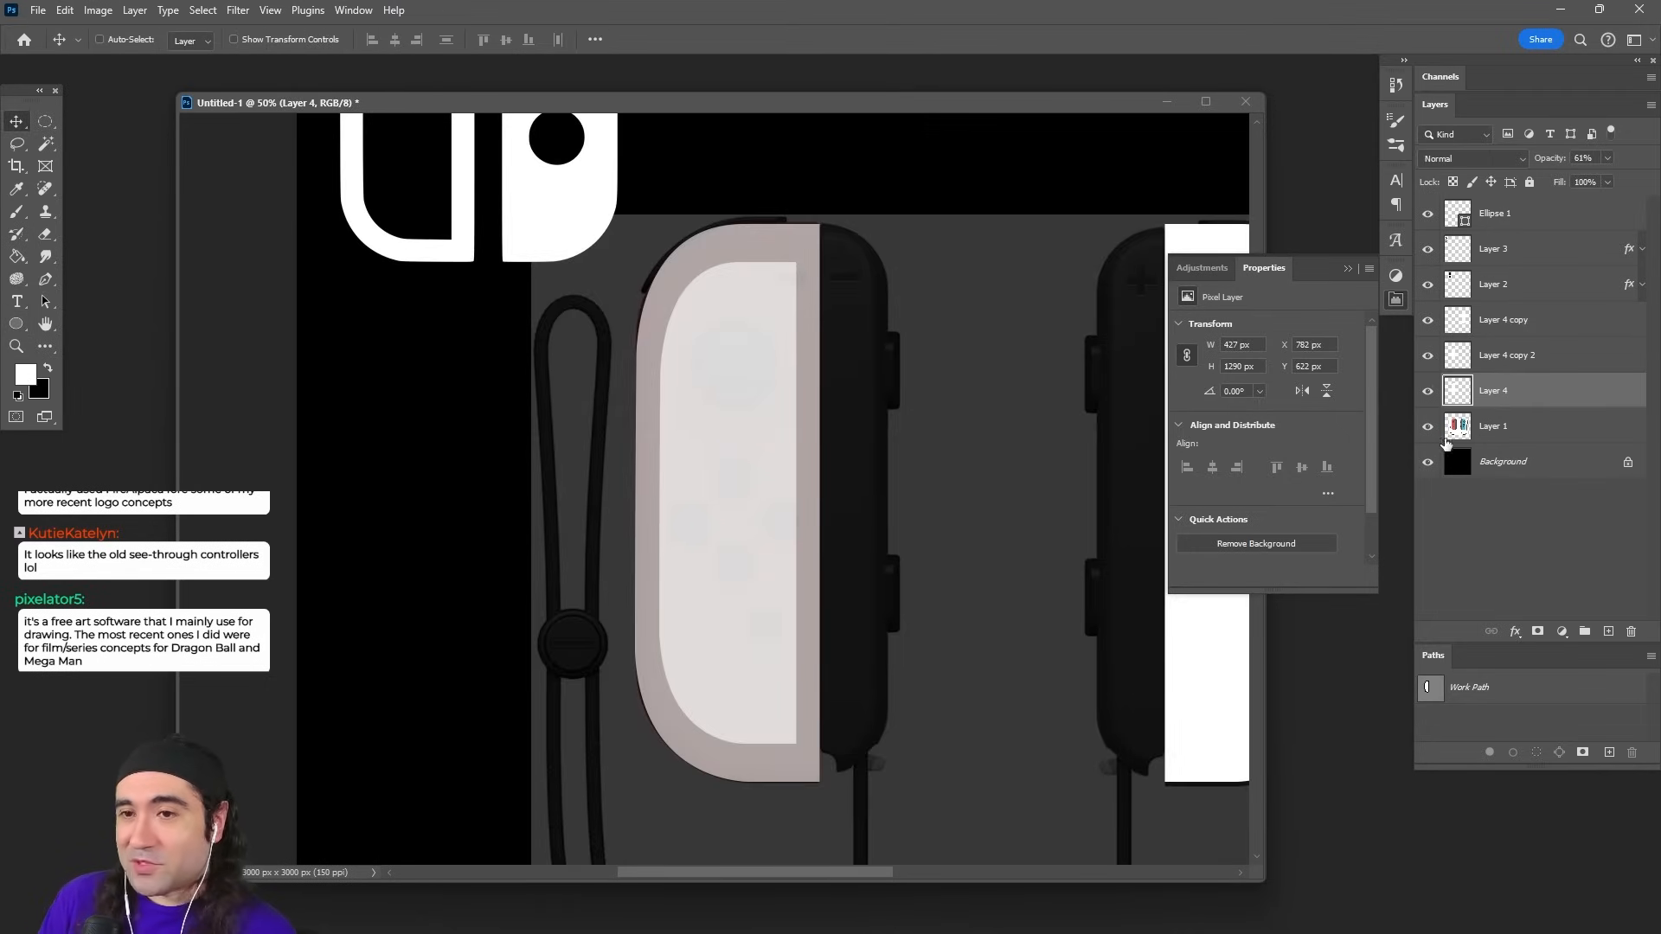
Step: Duplicate Layer 4, hide the original and the scaled-down Layer 4 copy 2, and dismiss the inner work path
click(1428, 392)
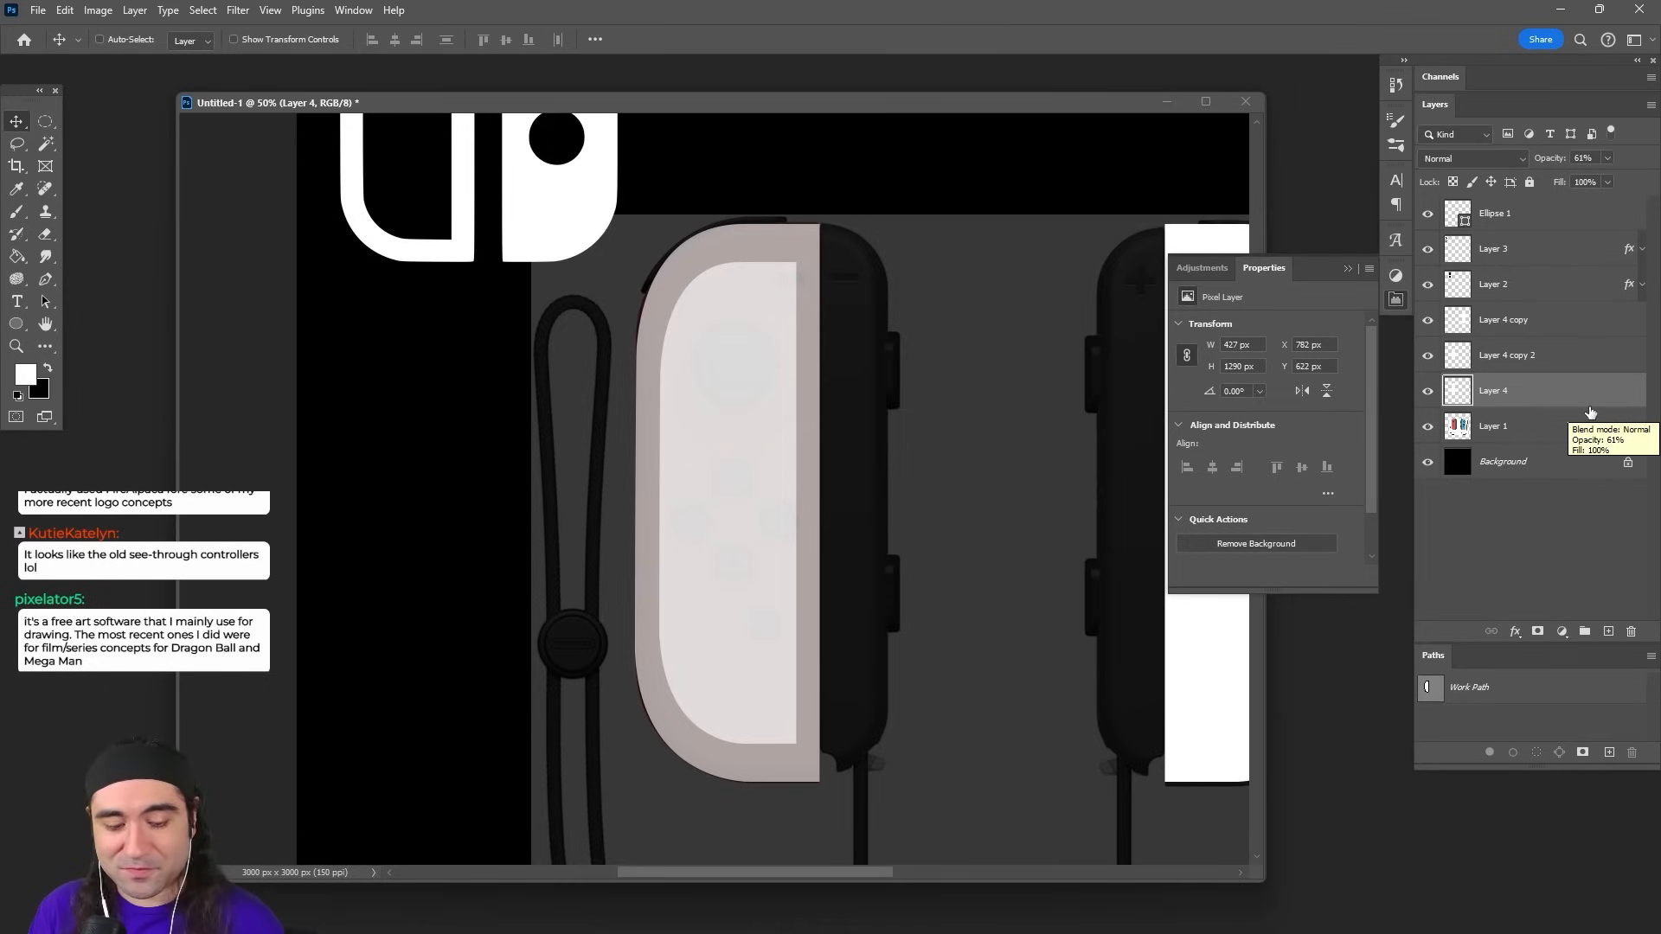
key(ctrl+j)
click(1514, 437)
drag(792, 511, 481, 521)
click(1428, 428)
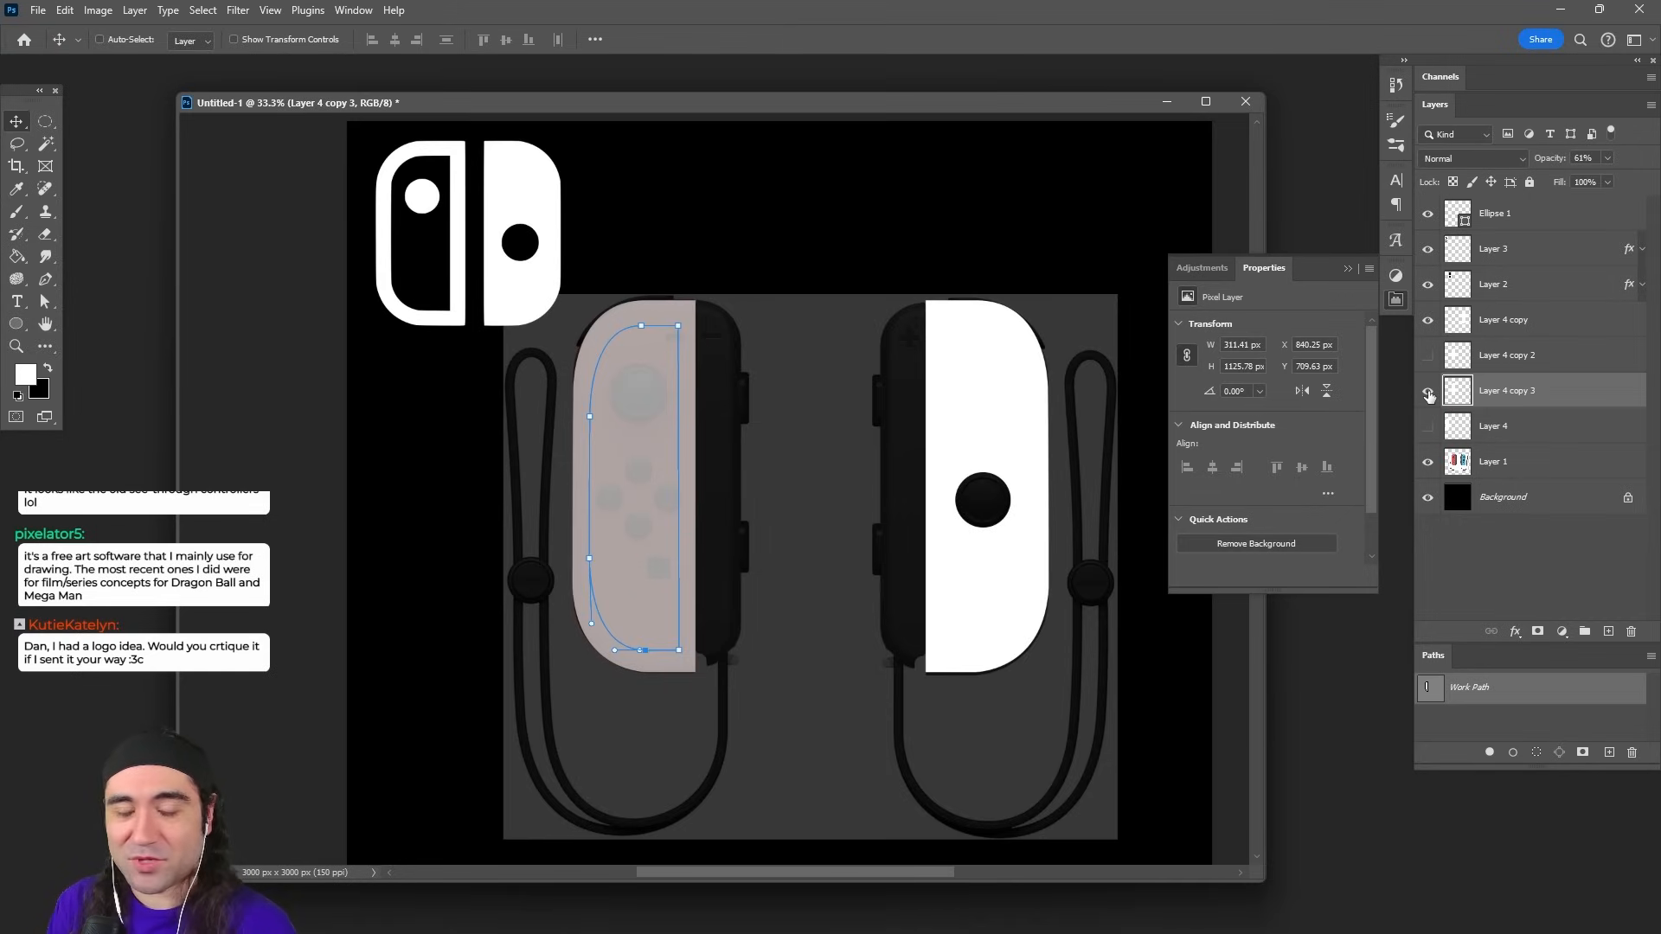
click(1496, 723)
click(1428, 394)
click(1428, 394)
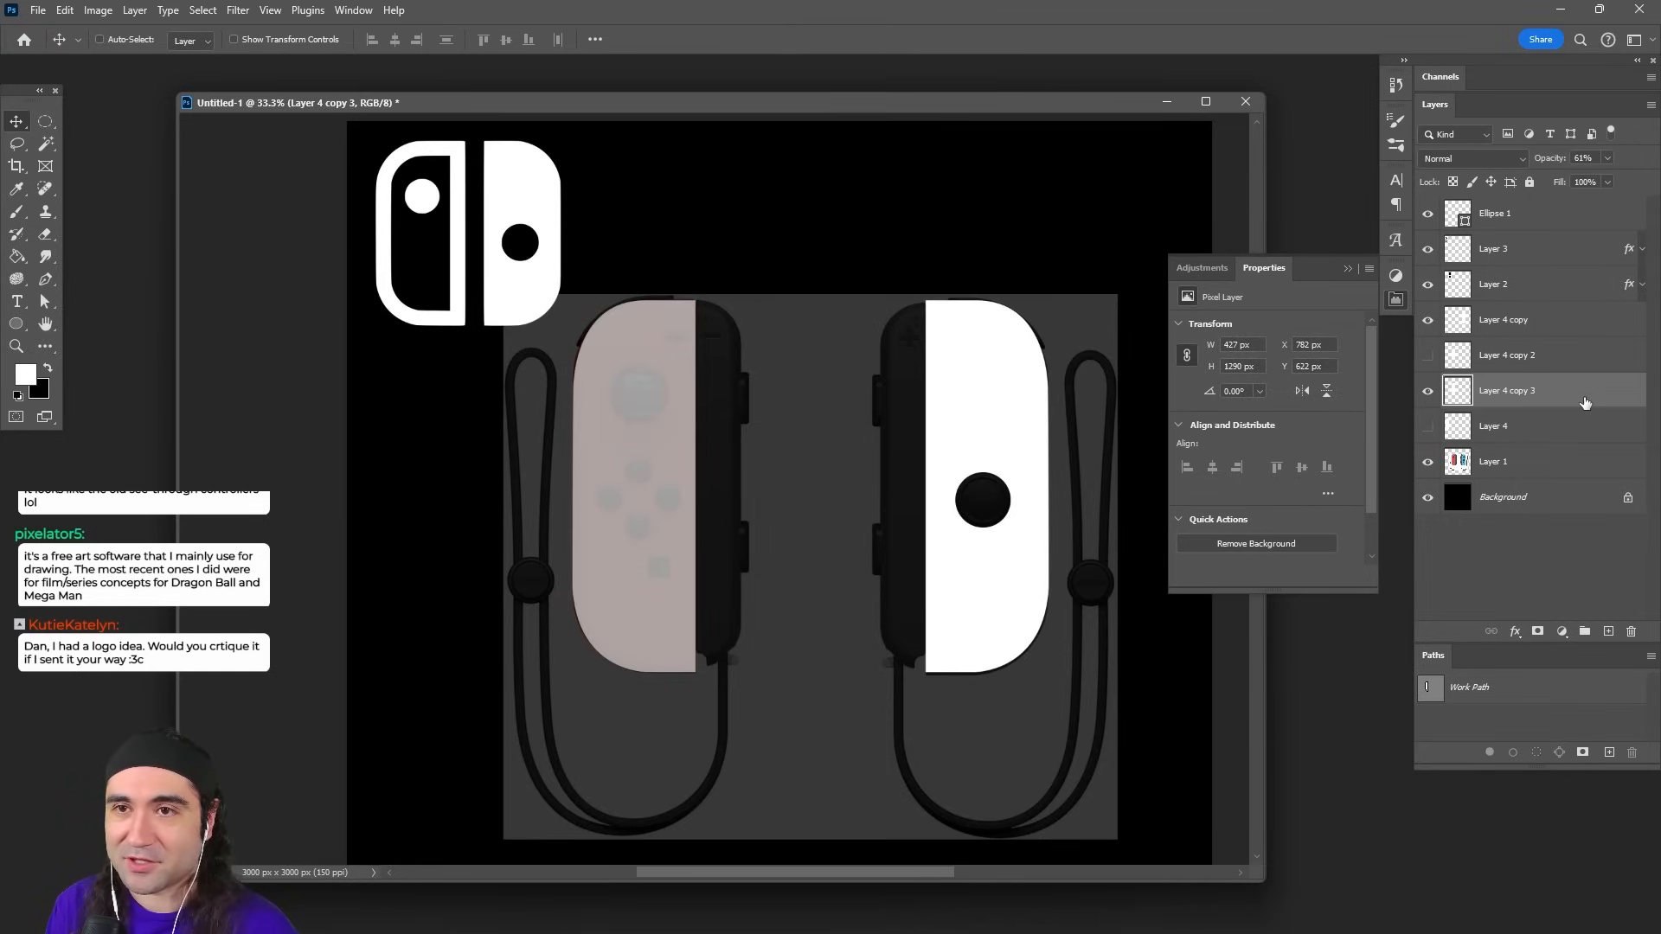
Step: Add a Stroke effect positioned Inside to the red Joy-Con's shape on Layer 4 copy 3
double_click(1585, 404)
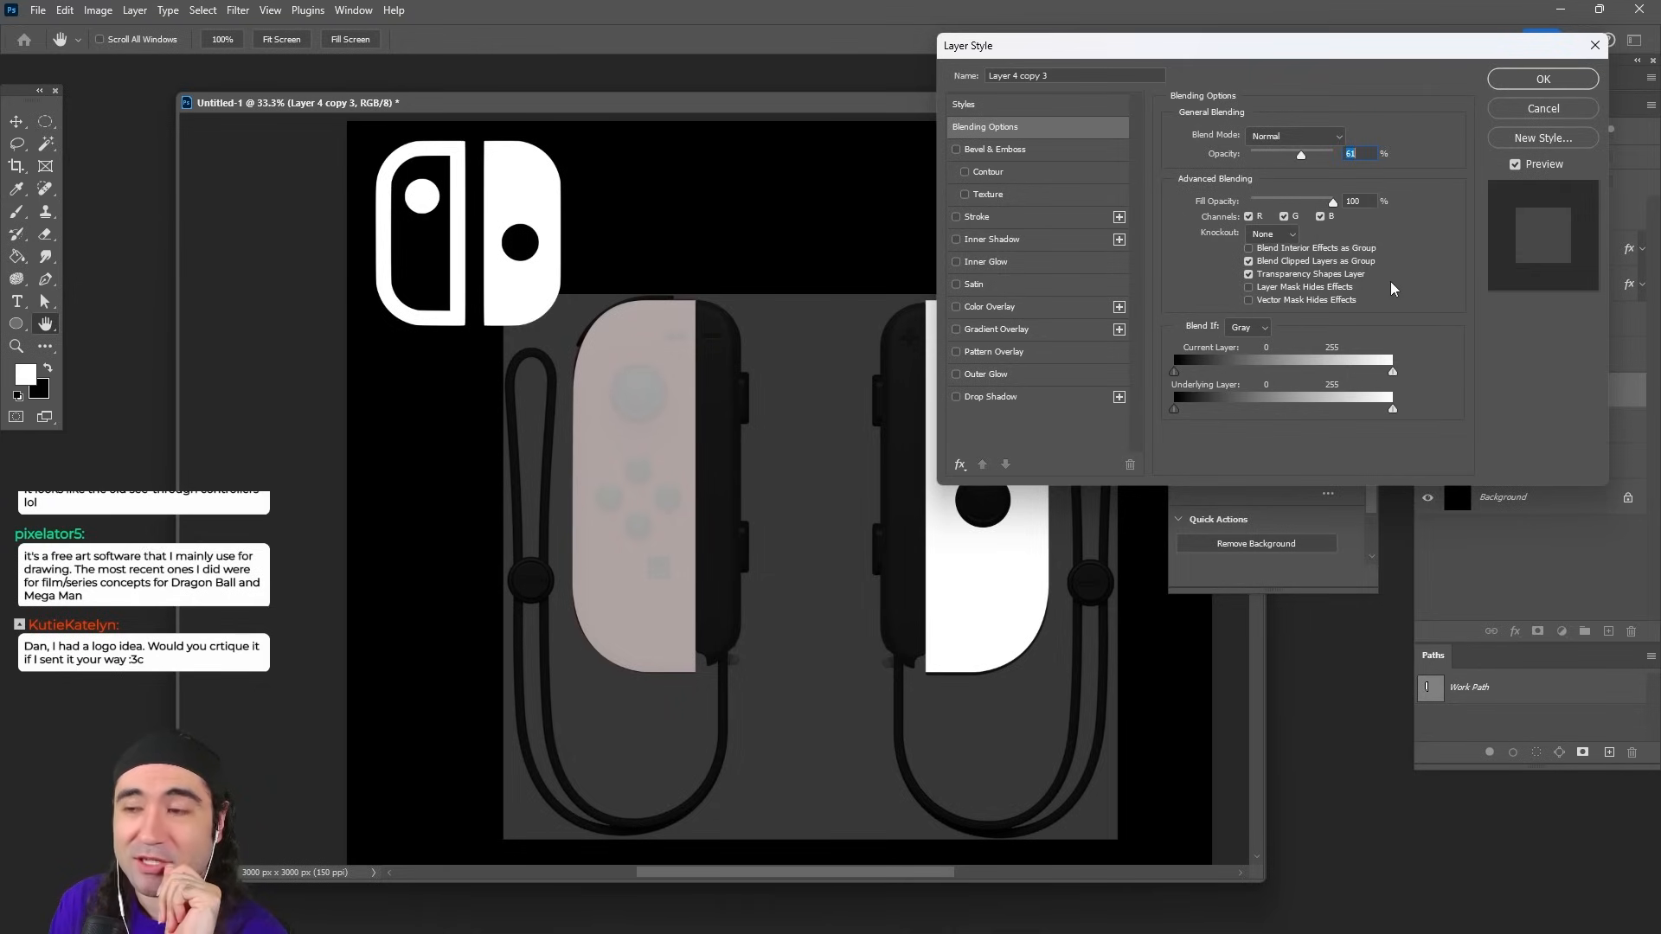
click(956, 217)
click(977, 217)
click(1257, 155)
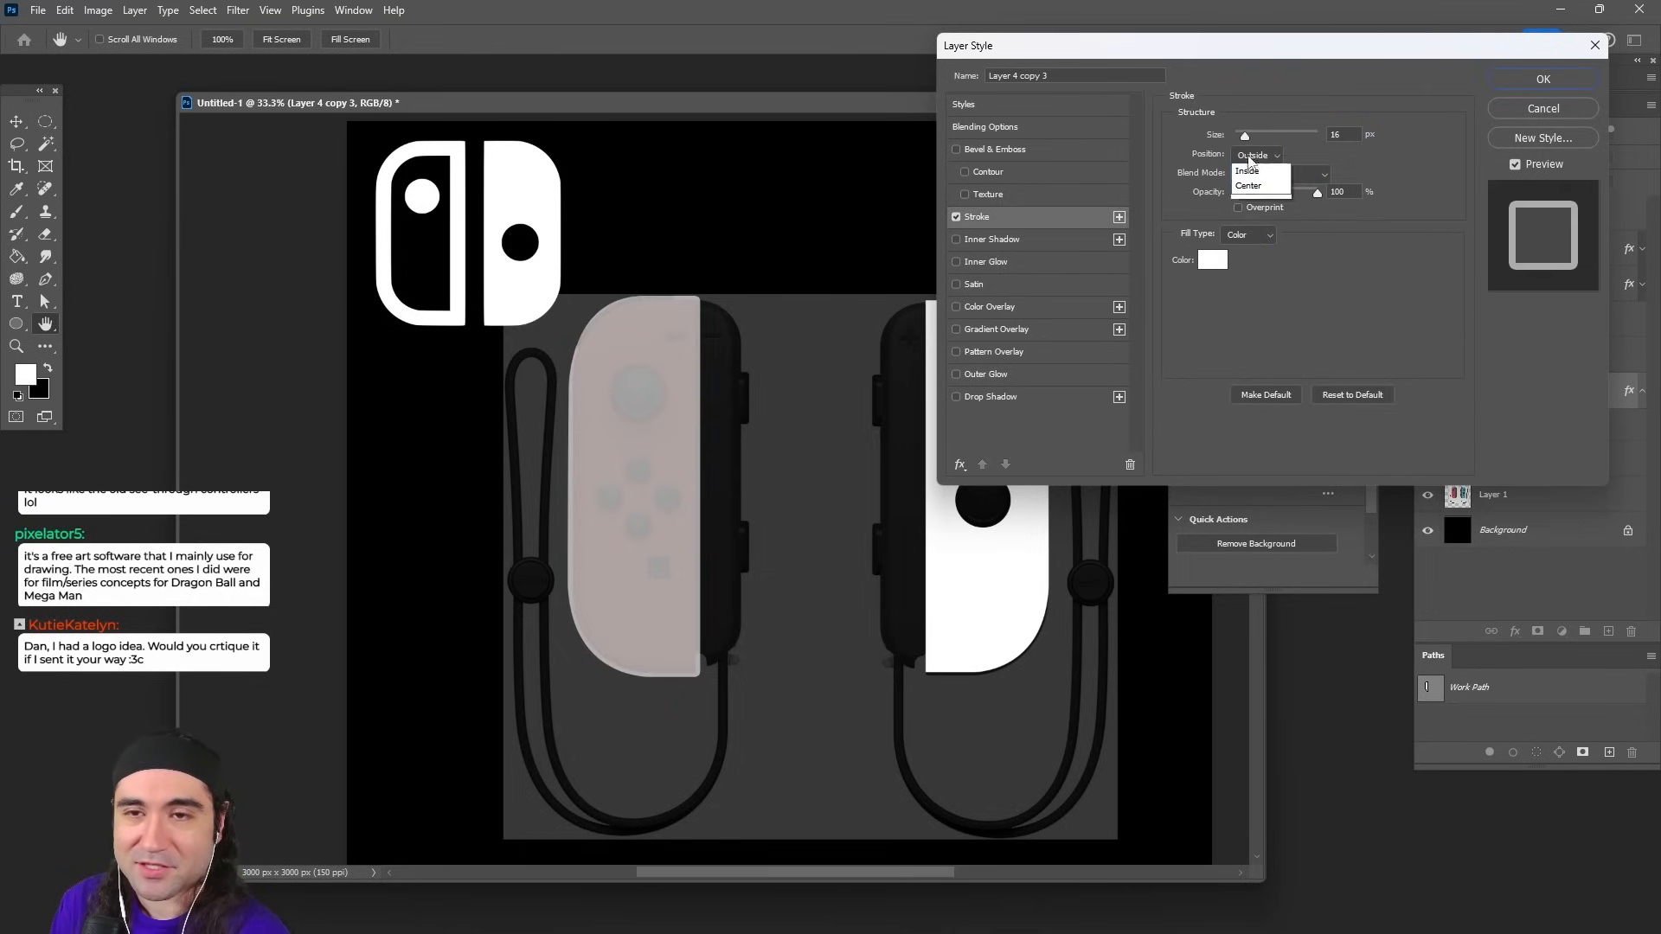
click(1246, 188)
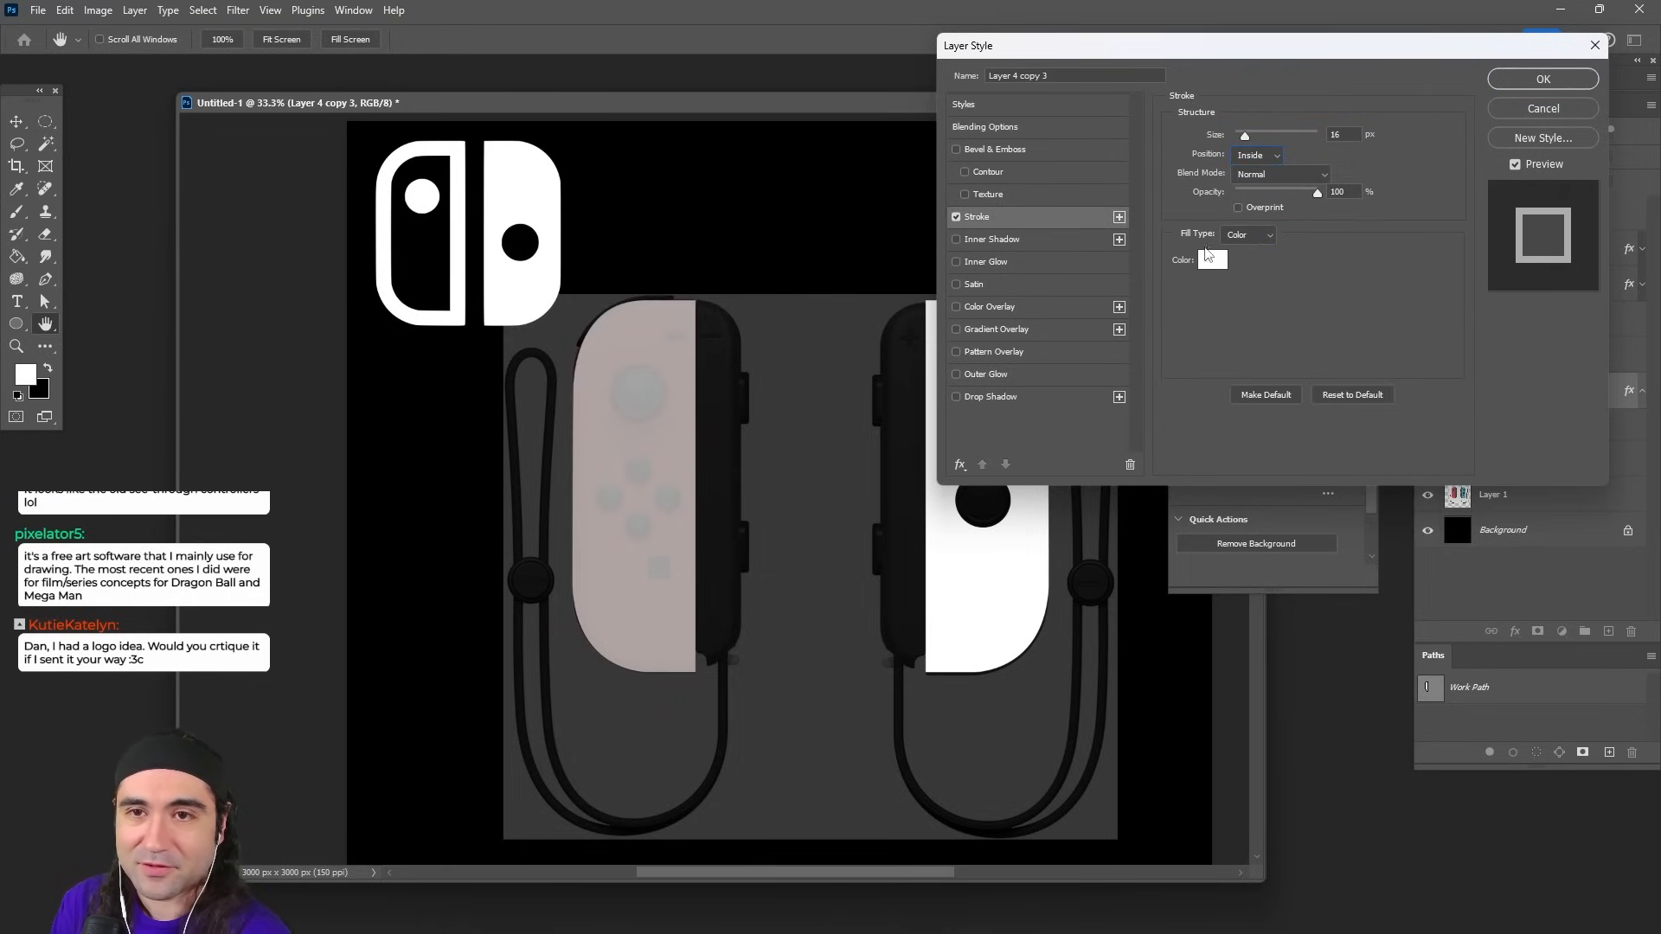
Step: Set the stroke to dark red 7a0000 with a size of 68 px and apply the layer style
click(1210, 257)
drag(1287, 409, 1346, 431)
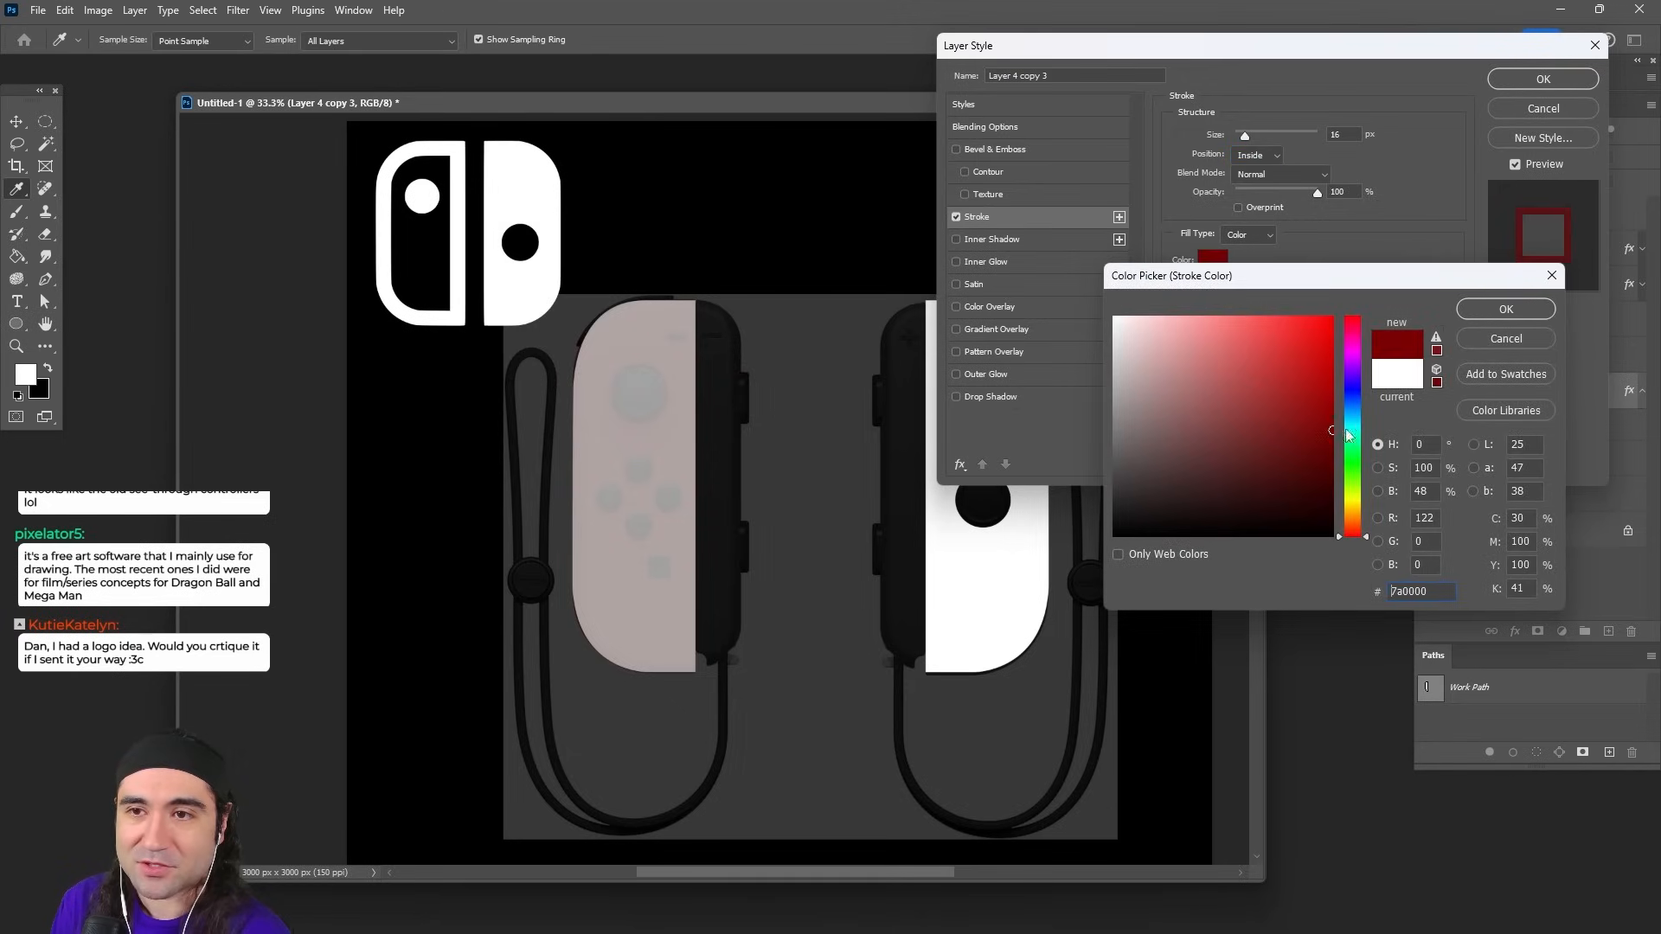
click(1501, 310)
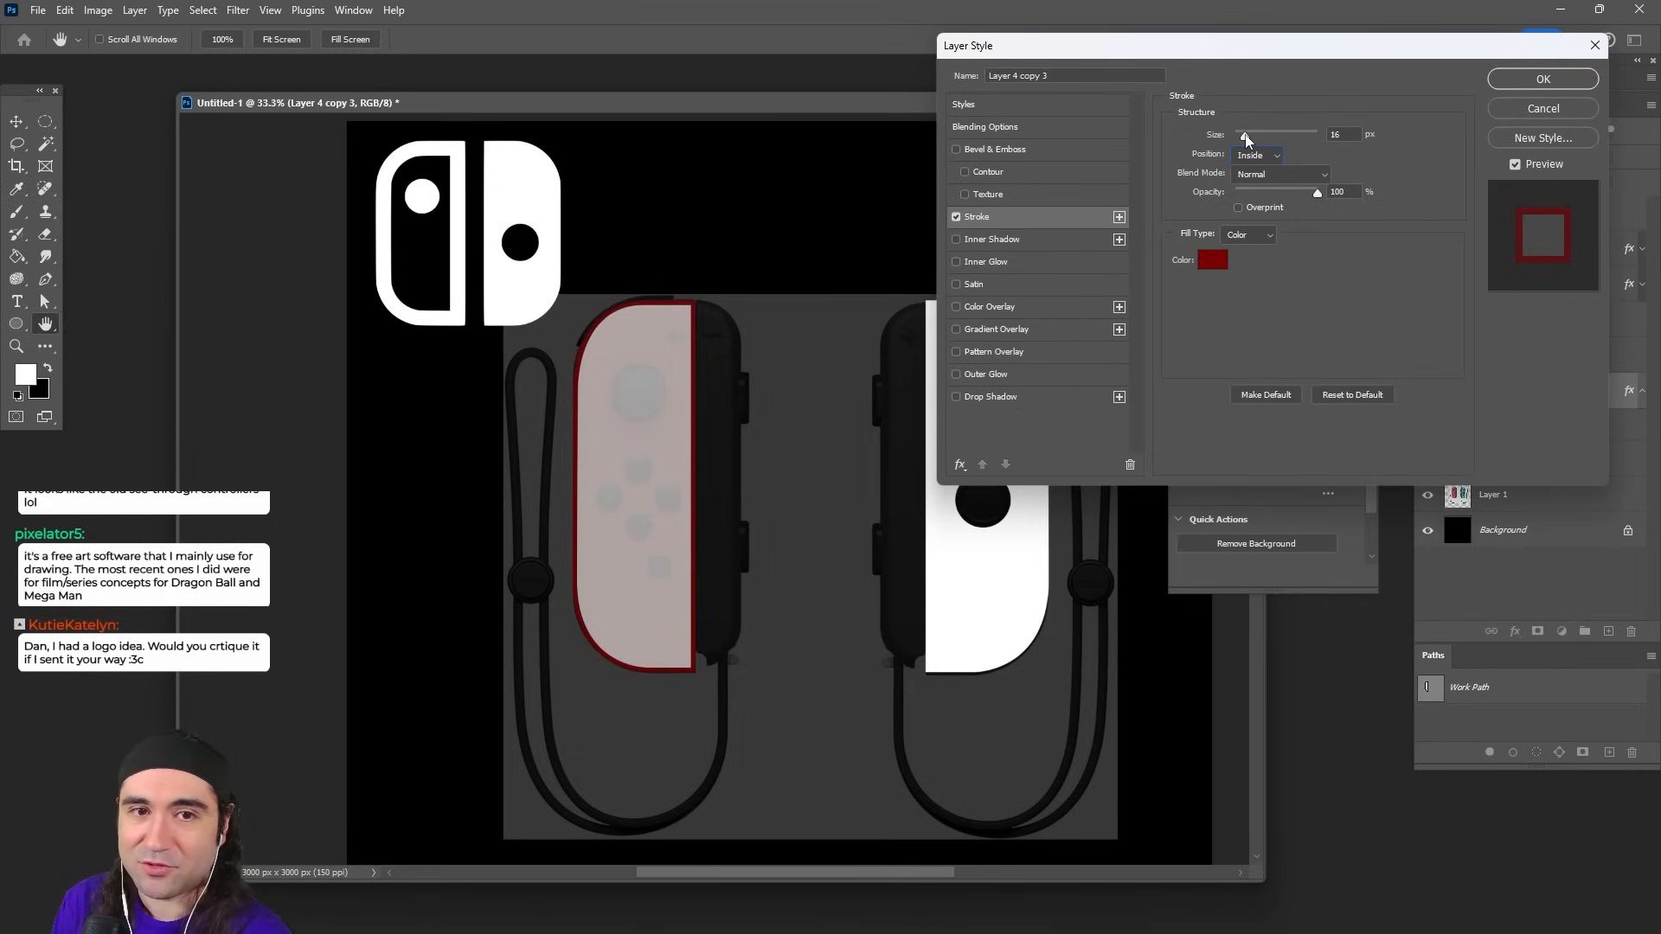
mouse_move(1246, 138)
mouse_down()
mouse_move(1305, 154)
mouse_move(1264, 164)
mouse_up()
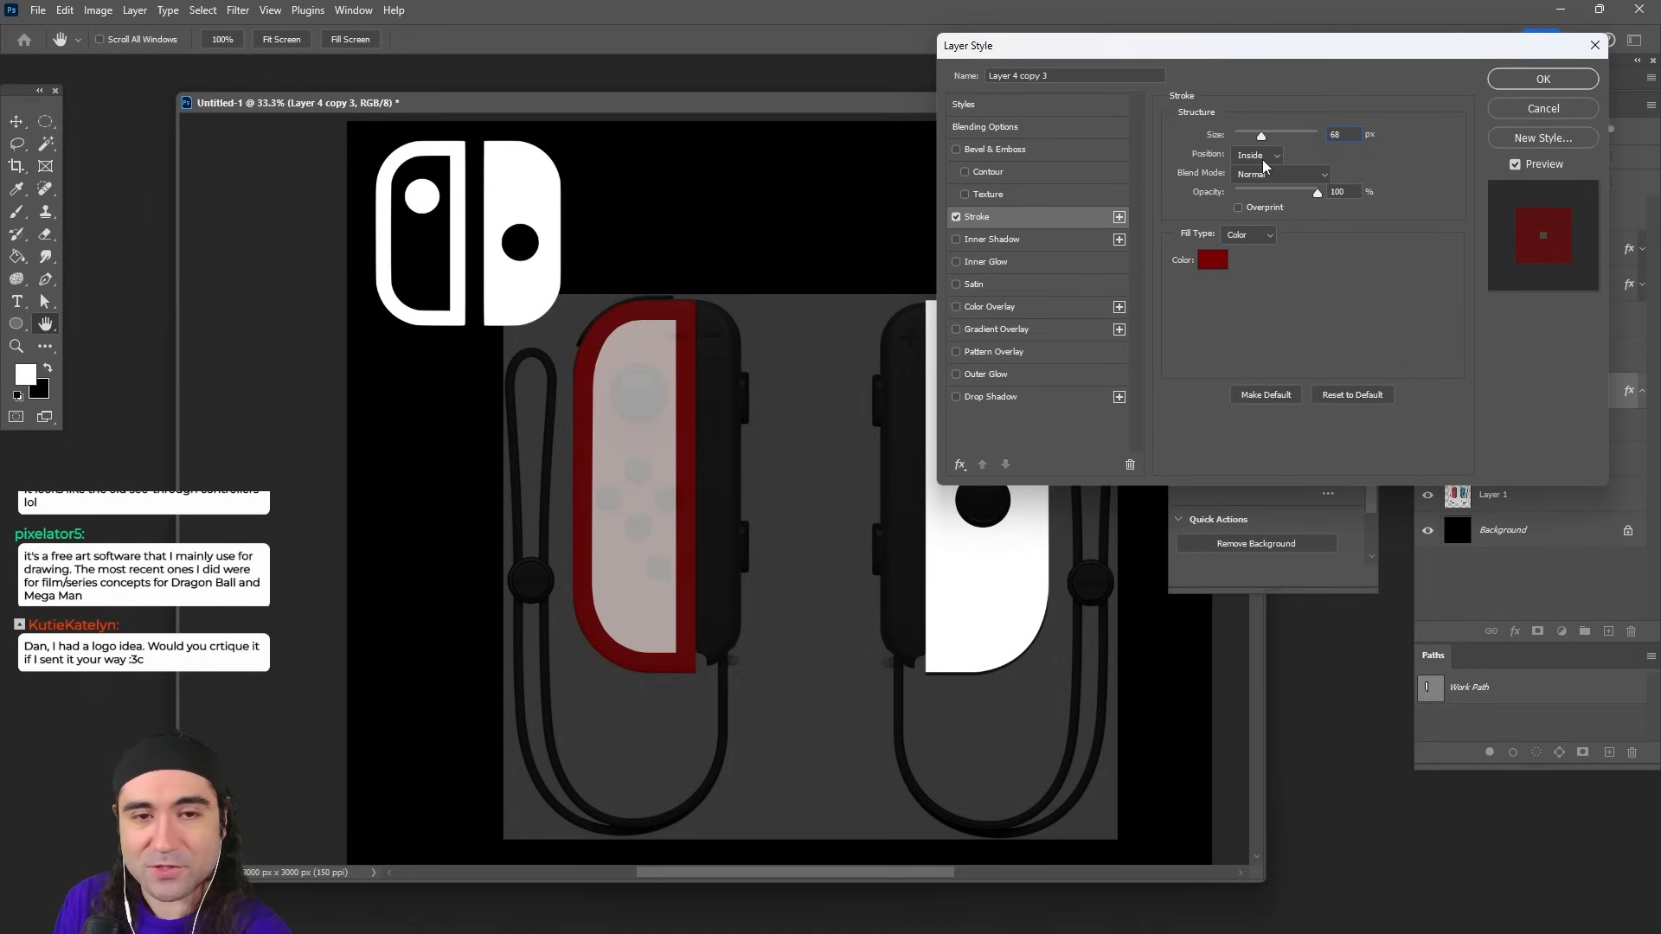
click(1544, 78)
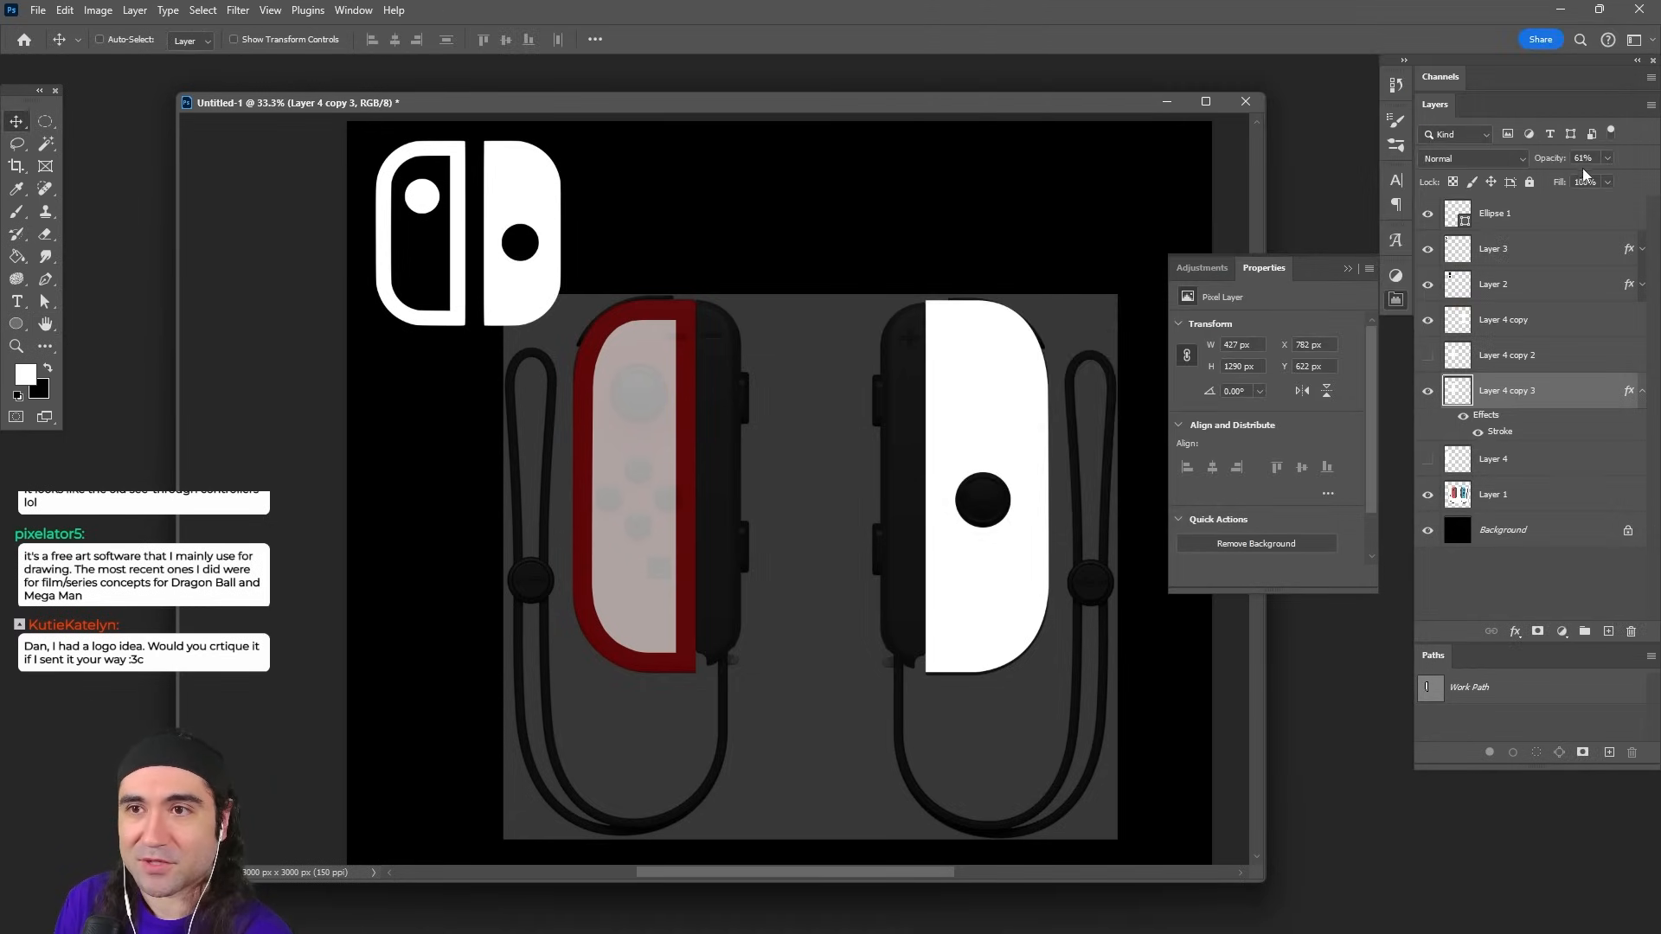
Step: Set Layer 4 copy 3 to 100% opacity and trace the stroke's inner lower-left curve with the Pen tool, refining its handles
click(1610, 159)
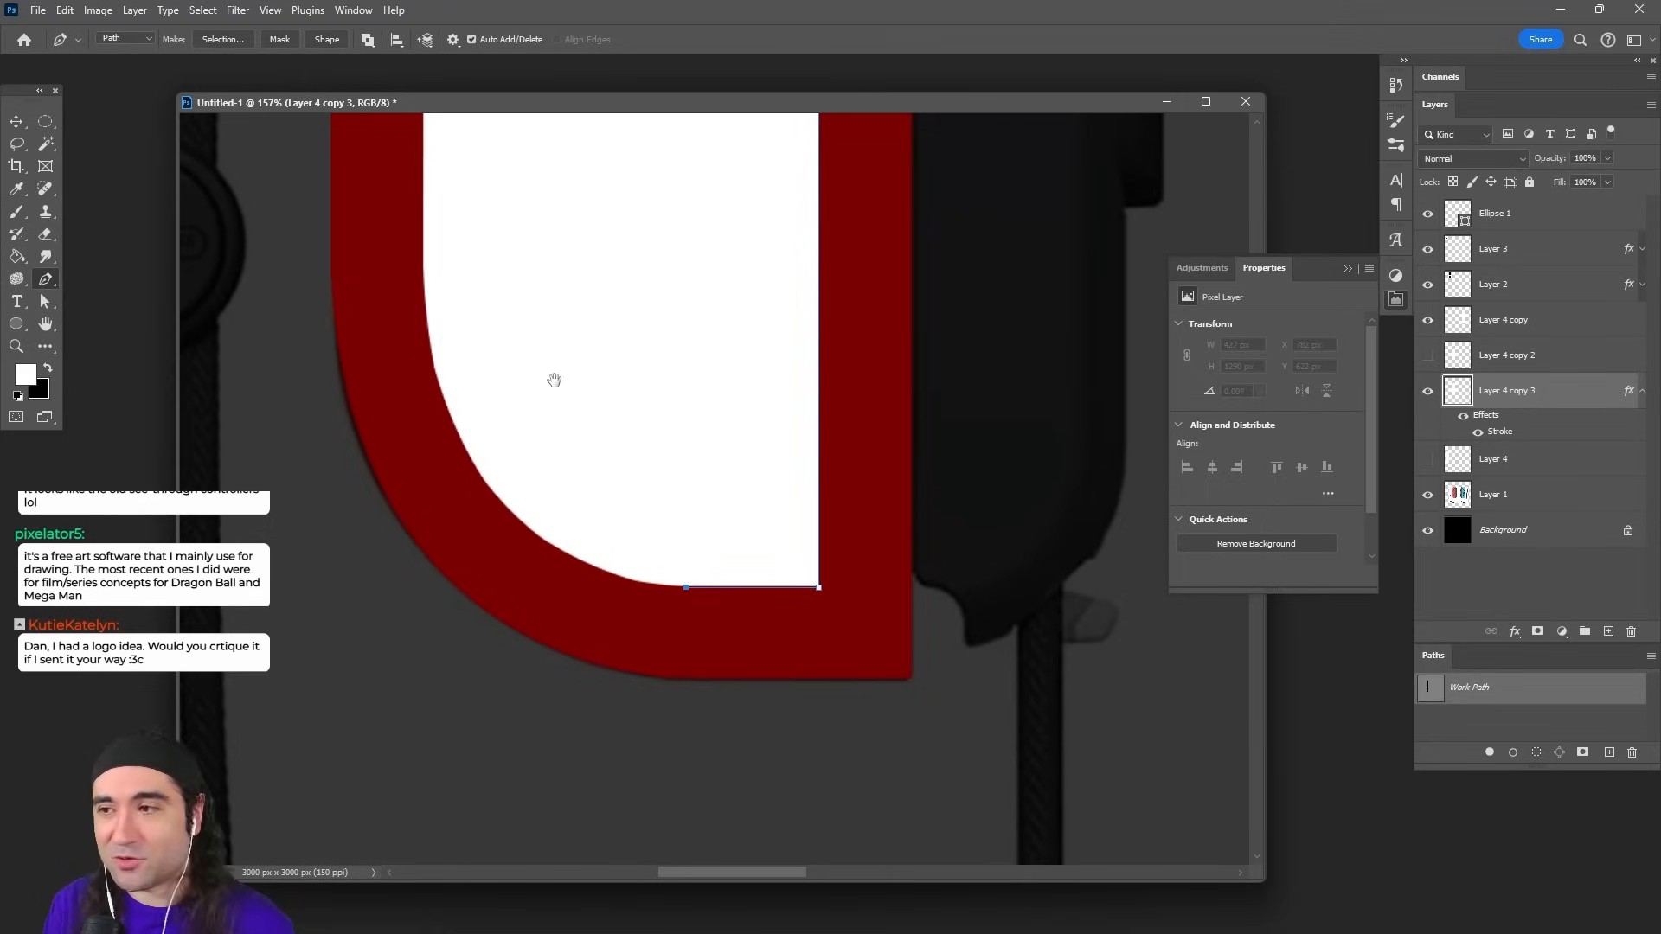
drag(557, 378, 568, 429)
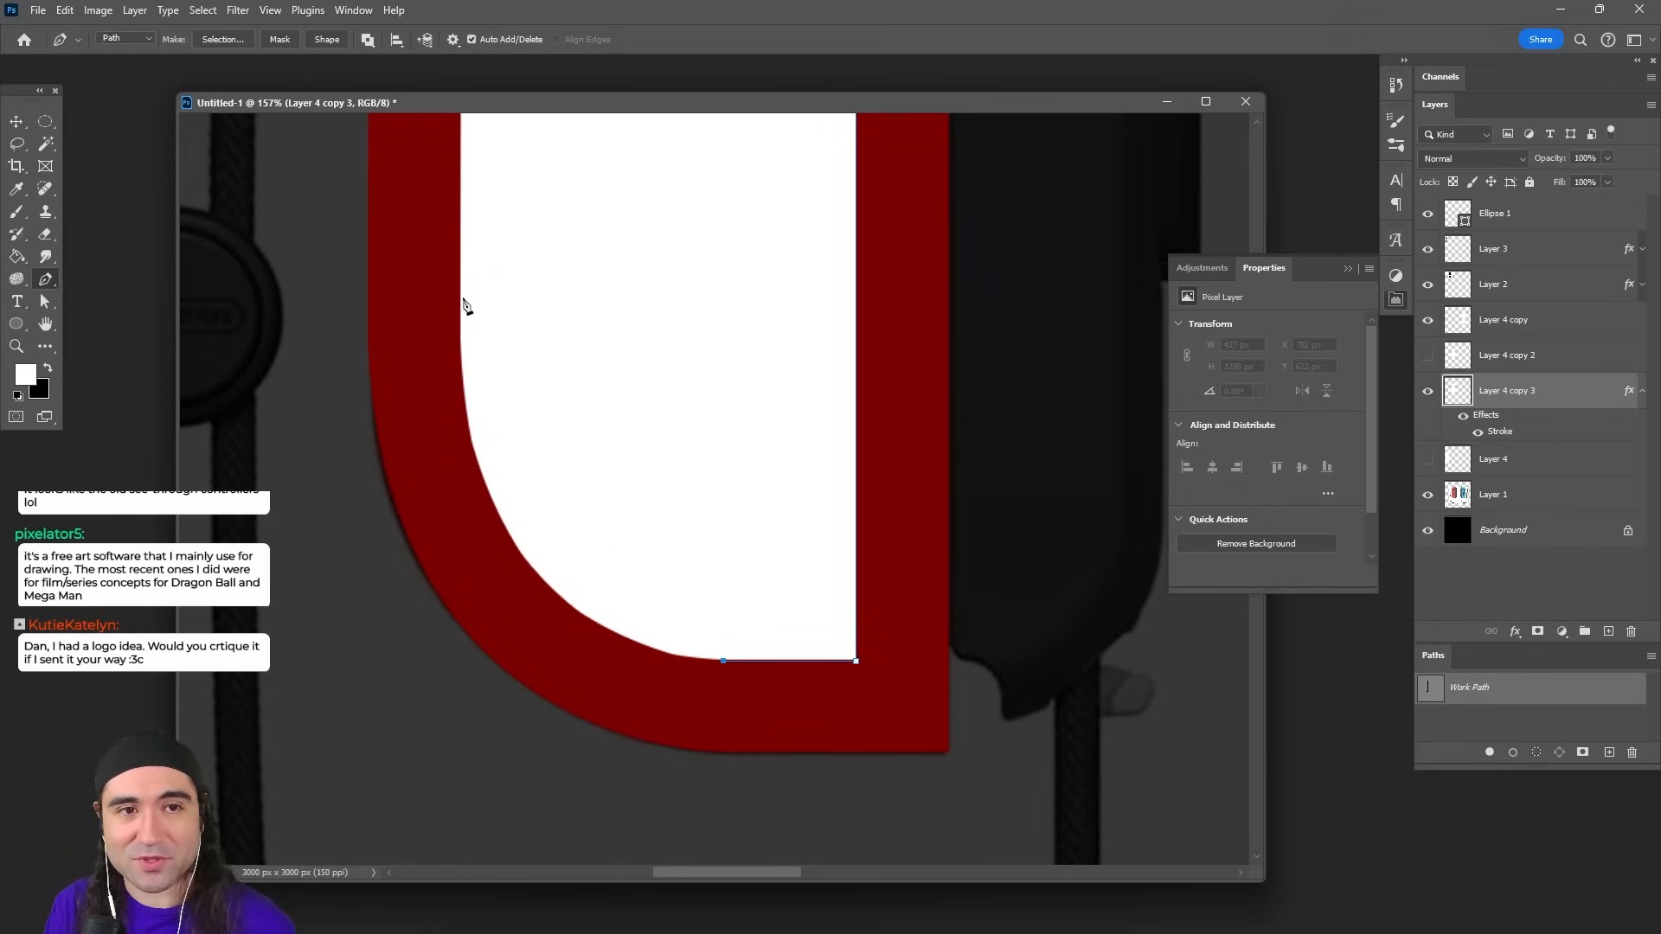
drag(459, 337, 451, 678)
scroll(546, 620, up, 3)
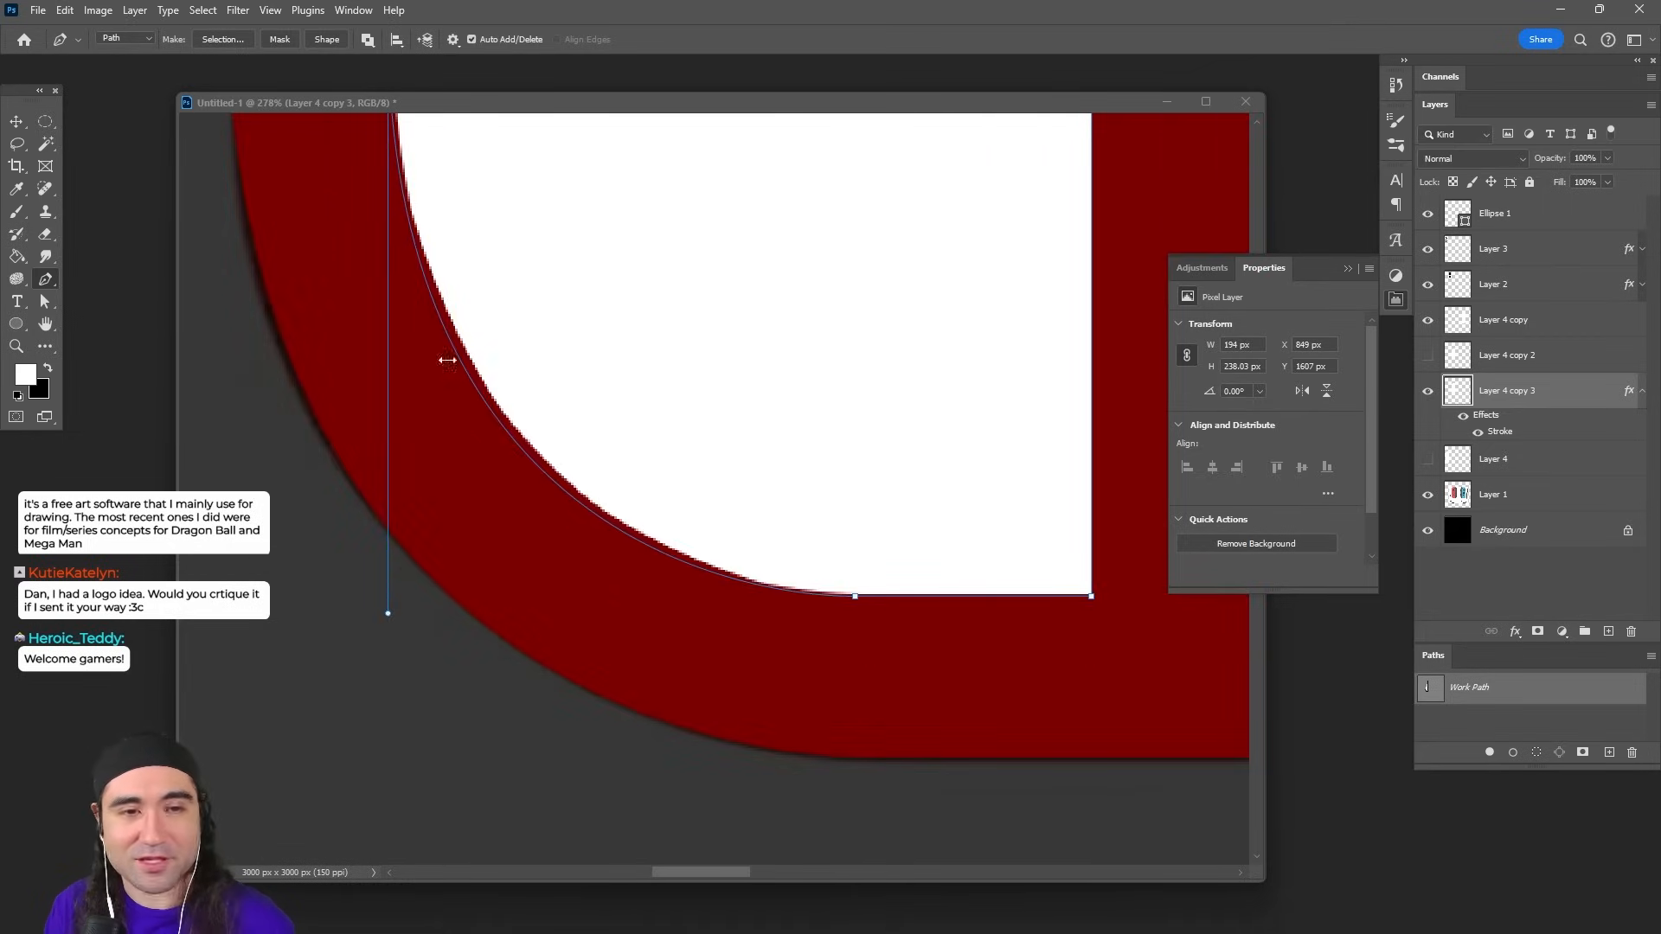
drag(856, 597, 877, 597)
drag(387, 614, 400, 616)
Step: Extend the path up the straight inner left edge of the red stroke to the start of the upper curve
drag(512, 138, 558, 536)
click(446, 177)
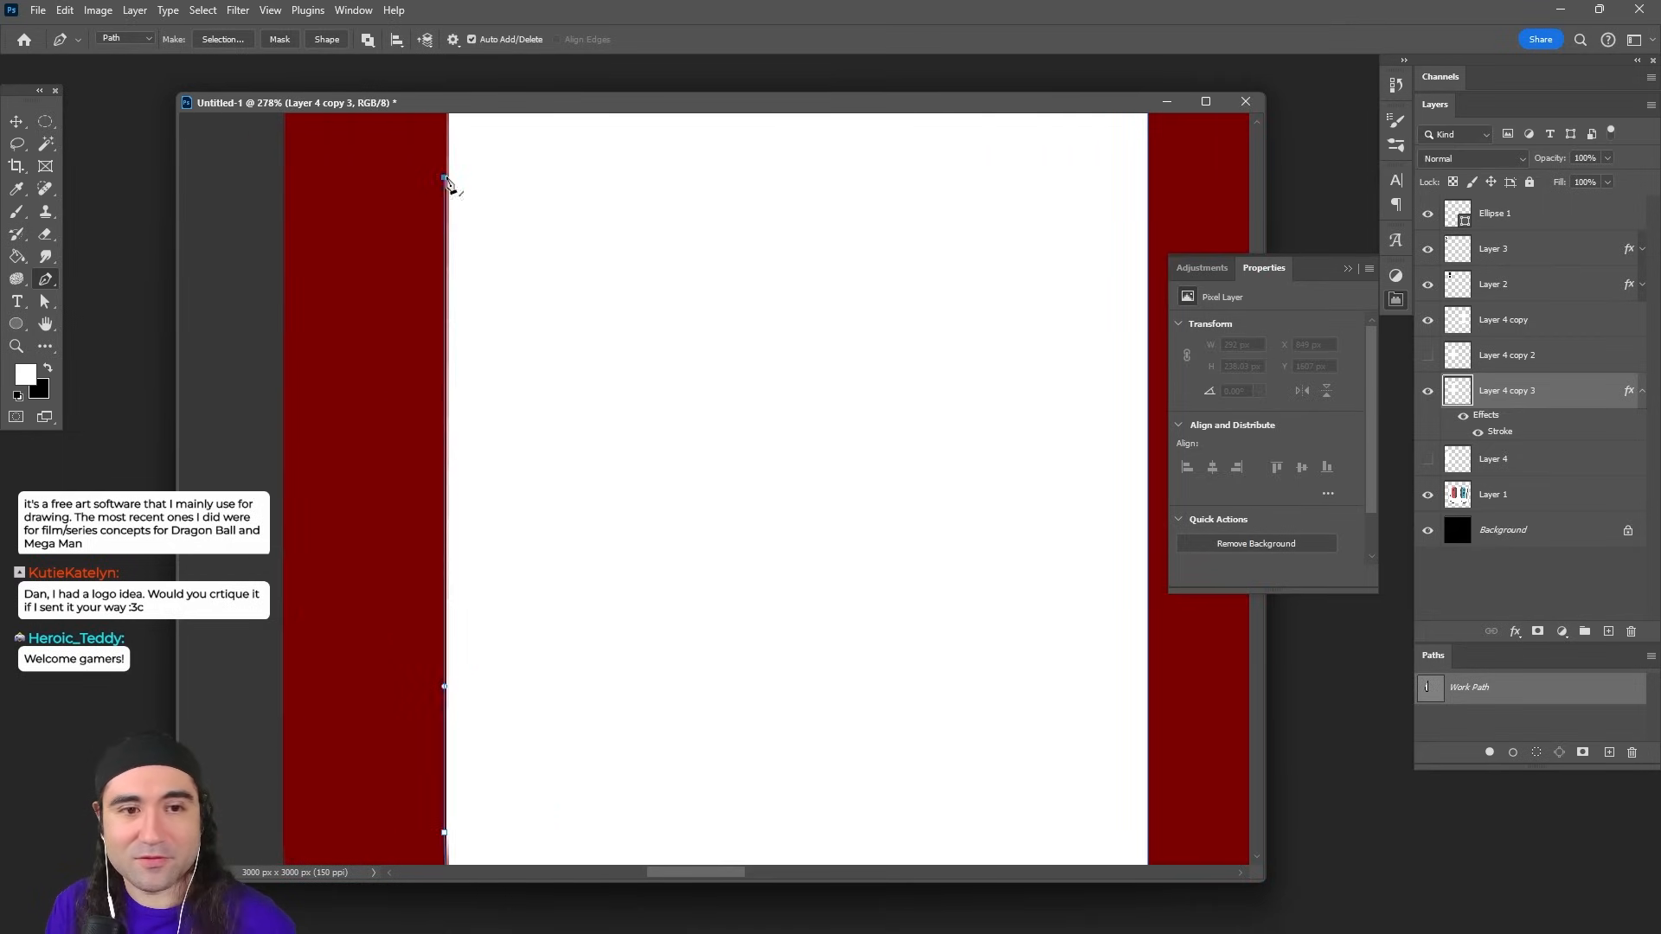
drag(445, 177, 496, 459)
drag(525, 538, 527, 365)
click(506, 266)
drag(507, 268, 450, 714)
Step: Trace the stroke's inner upper-left curve and top edge, adjust the curve's handles, and complete the inner outline
drag(835, 151, 981, 150)
drag(689, 153, 452, 180)
click(1142, 151)
scroll(840, 157, up, 3)
ctrl+click(827, 143)
drag(1176, 143, 1009, 139)
scroll(1009, 138, down, 5)
scroll(1041, 311, up, 5)
drag(1001, 327, 964, 315)
scroll(886, 333, down, 10)
Step: Load the inner outline as a selection, delete that area from Layer 4 copy 3, and deselect
key(ctrl+Return)
drag(1011, 674, 963, 497)
click(1429, 393)
click(1430, 393)
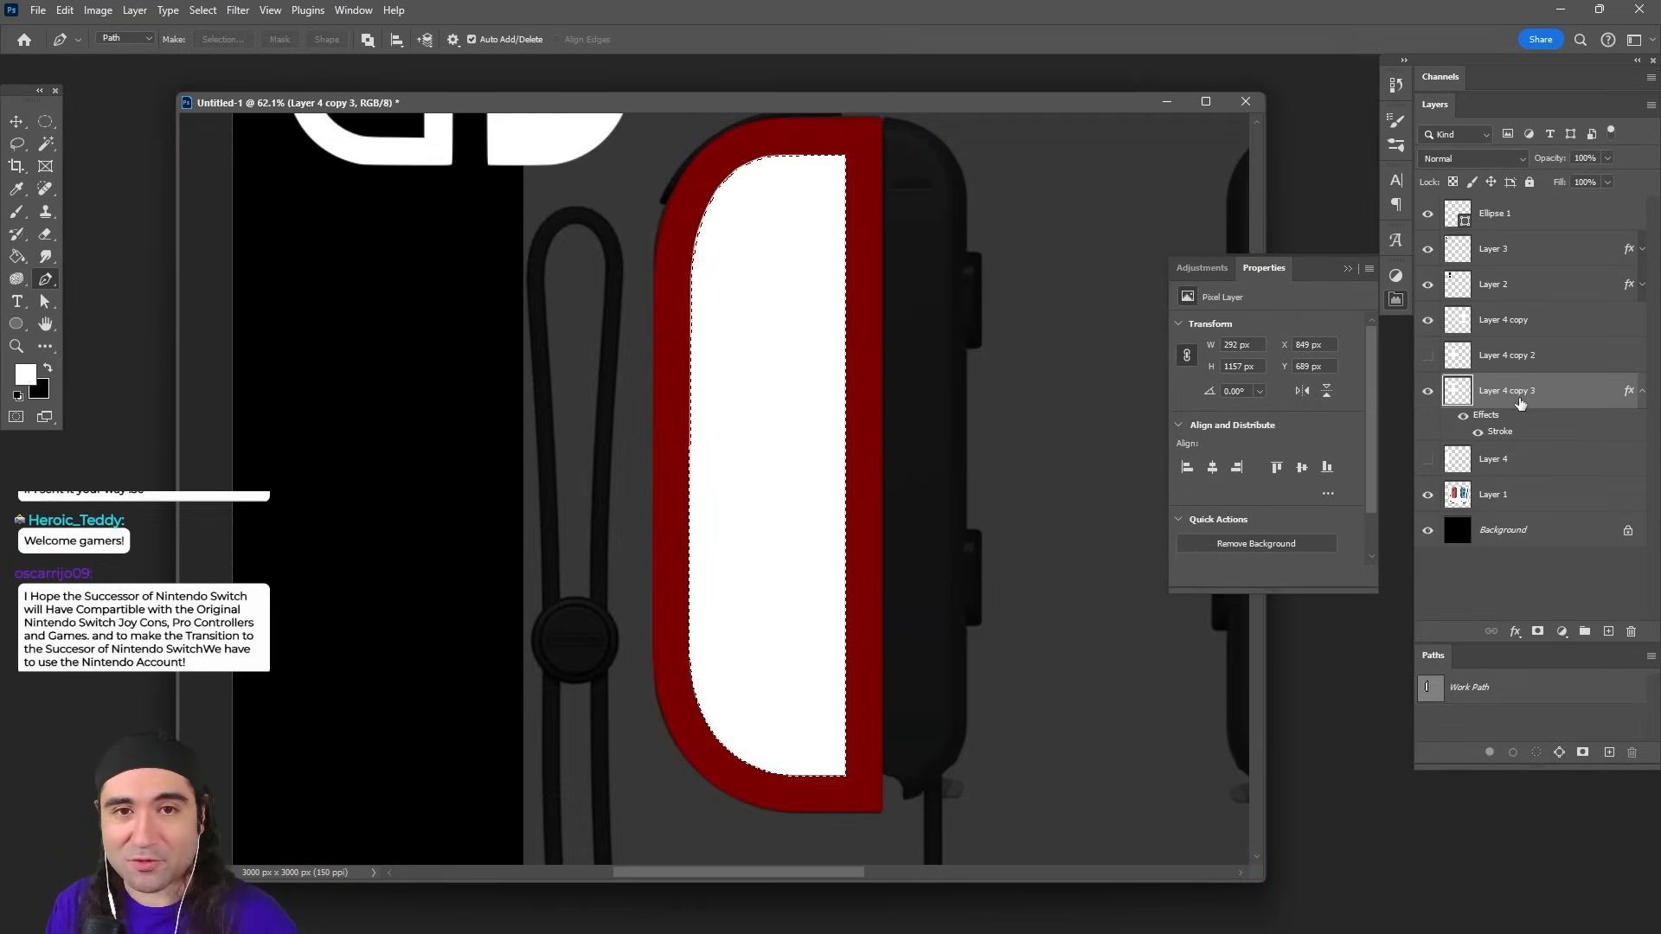
key(Delete)
key(ctrl+d)
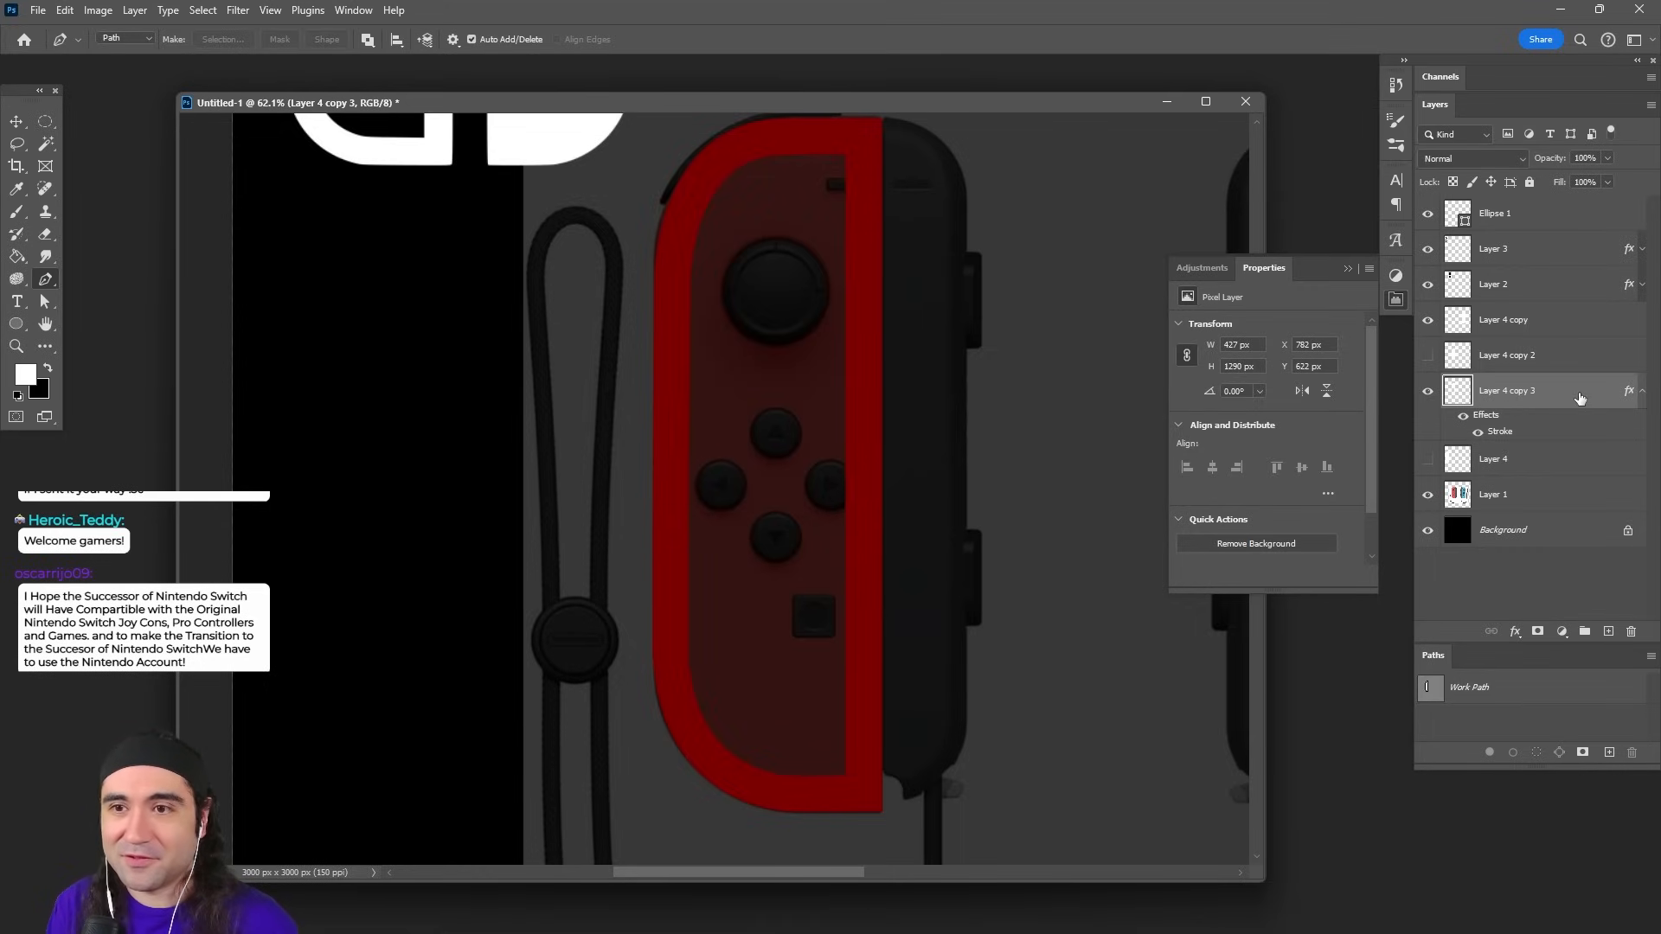
Step: Hide the Stroke effect on Layer 4 copy 3 and compare the hollow white frame with the original logo
key(z)
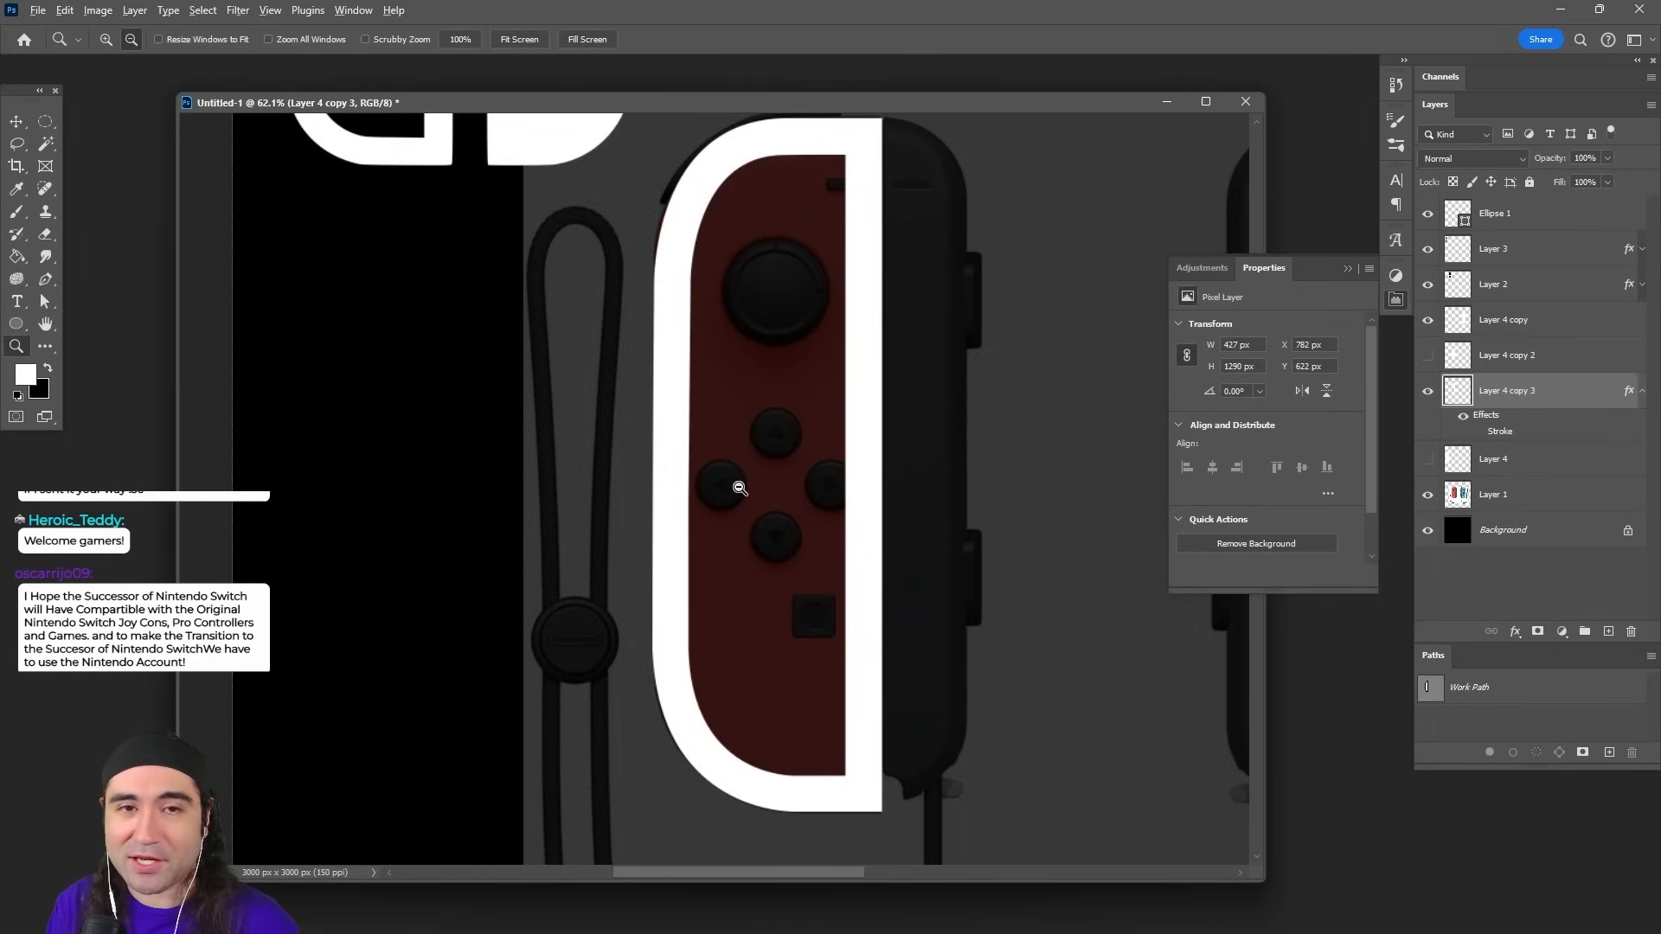
alt+click(739, 481)
alt+click(831, 477)
drag(961, 476, 878, 475)
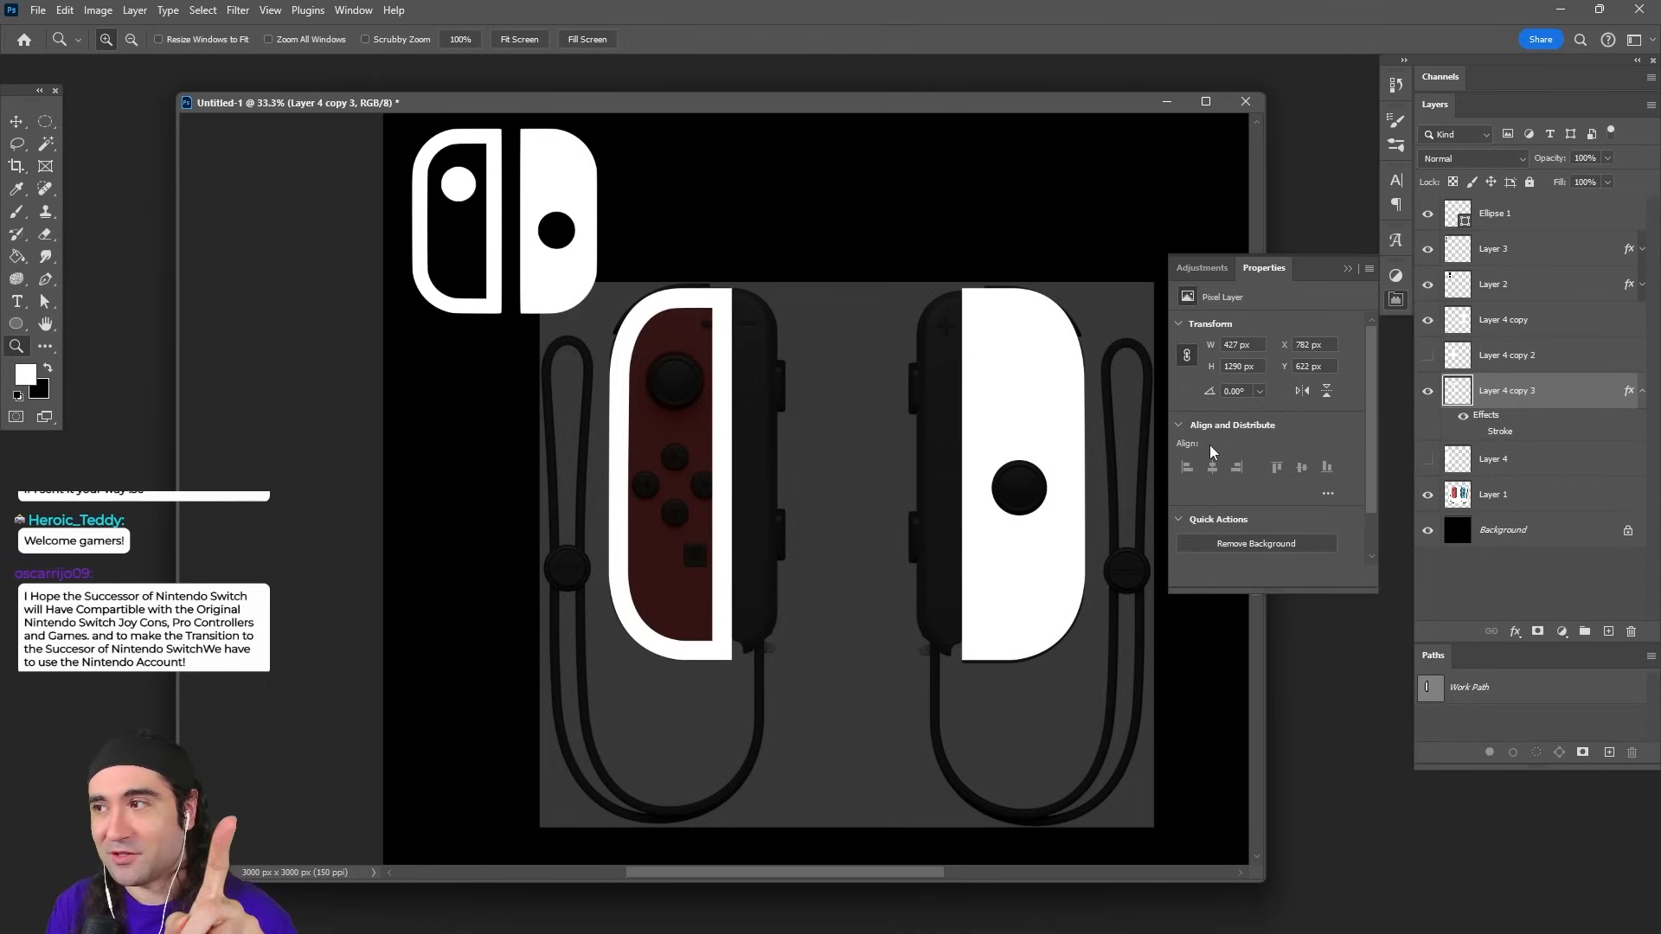
Step: Select the Ellipse 1 shape layer with the Move tool and set its fill to white
click(17, 121)
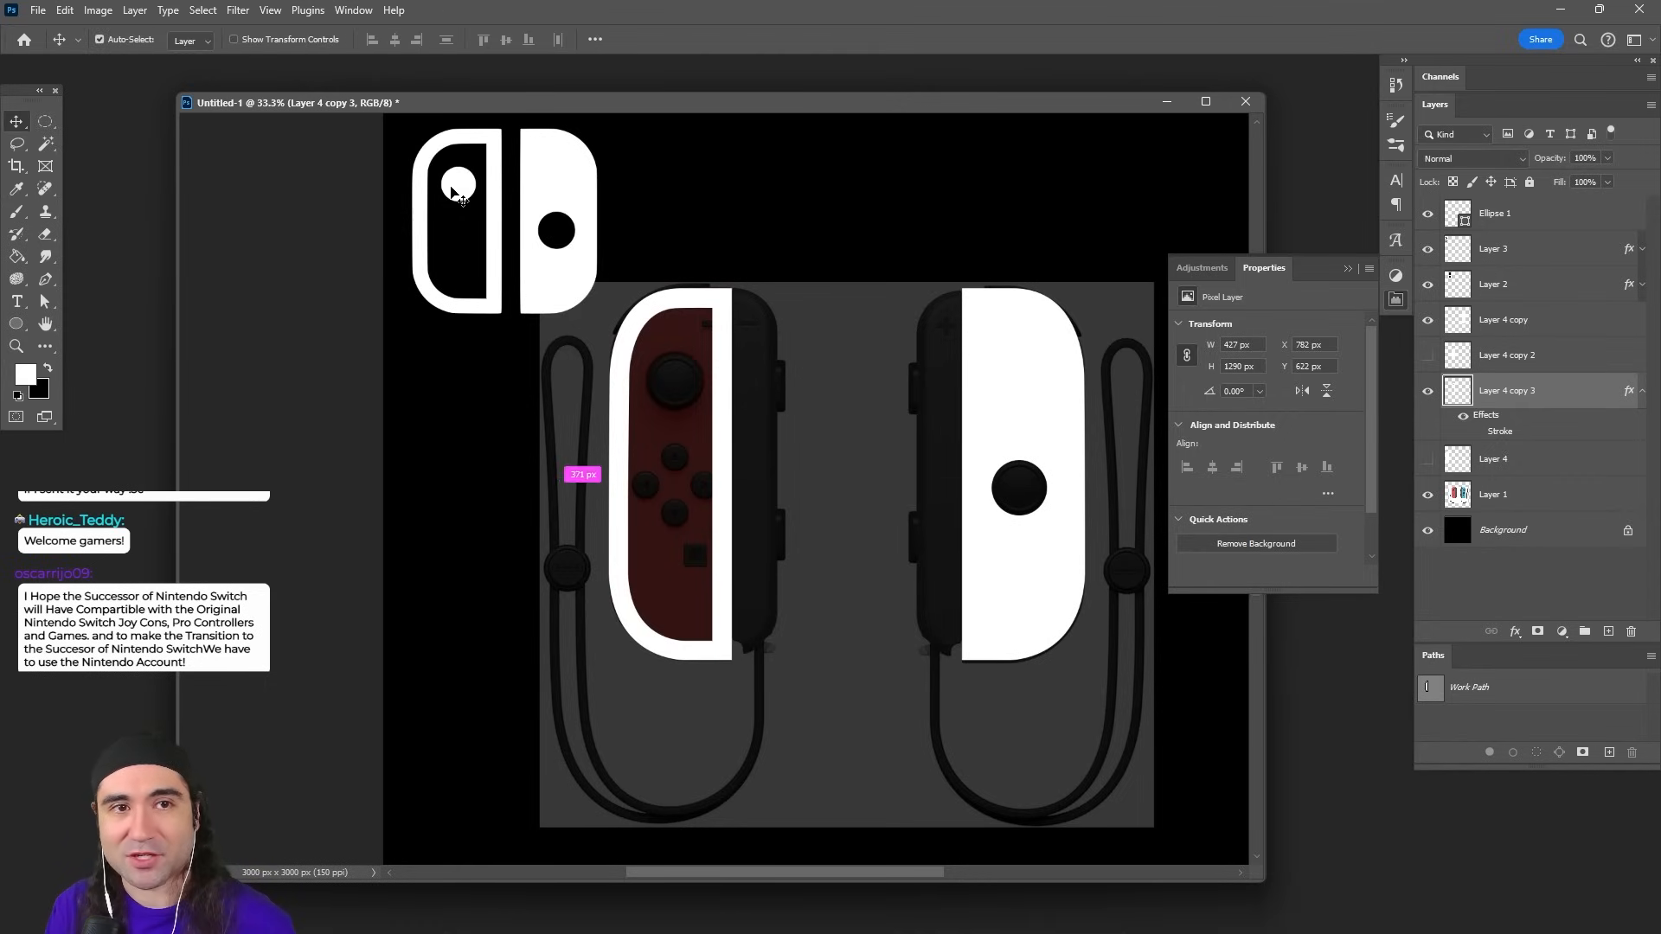
drag(452, 183, 453, 202)
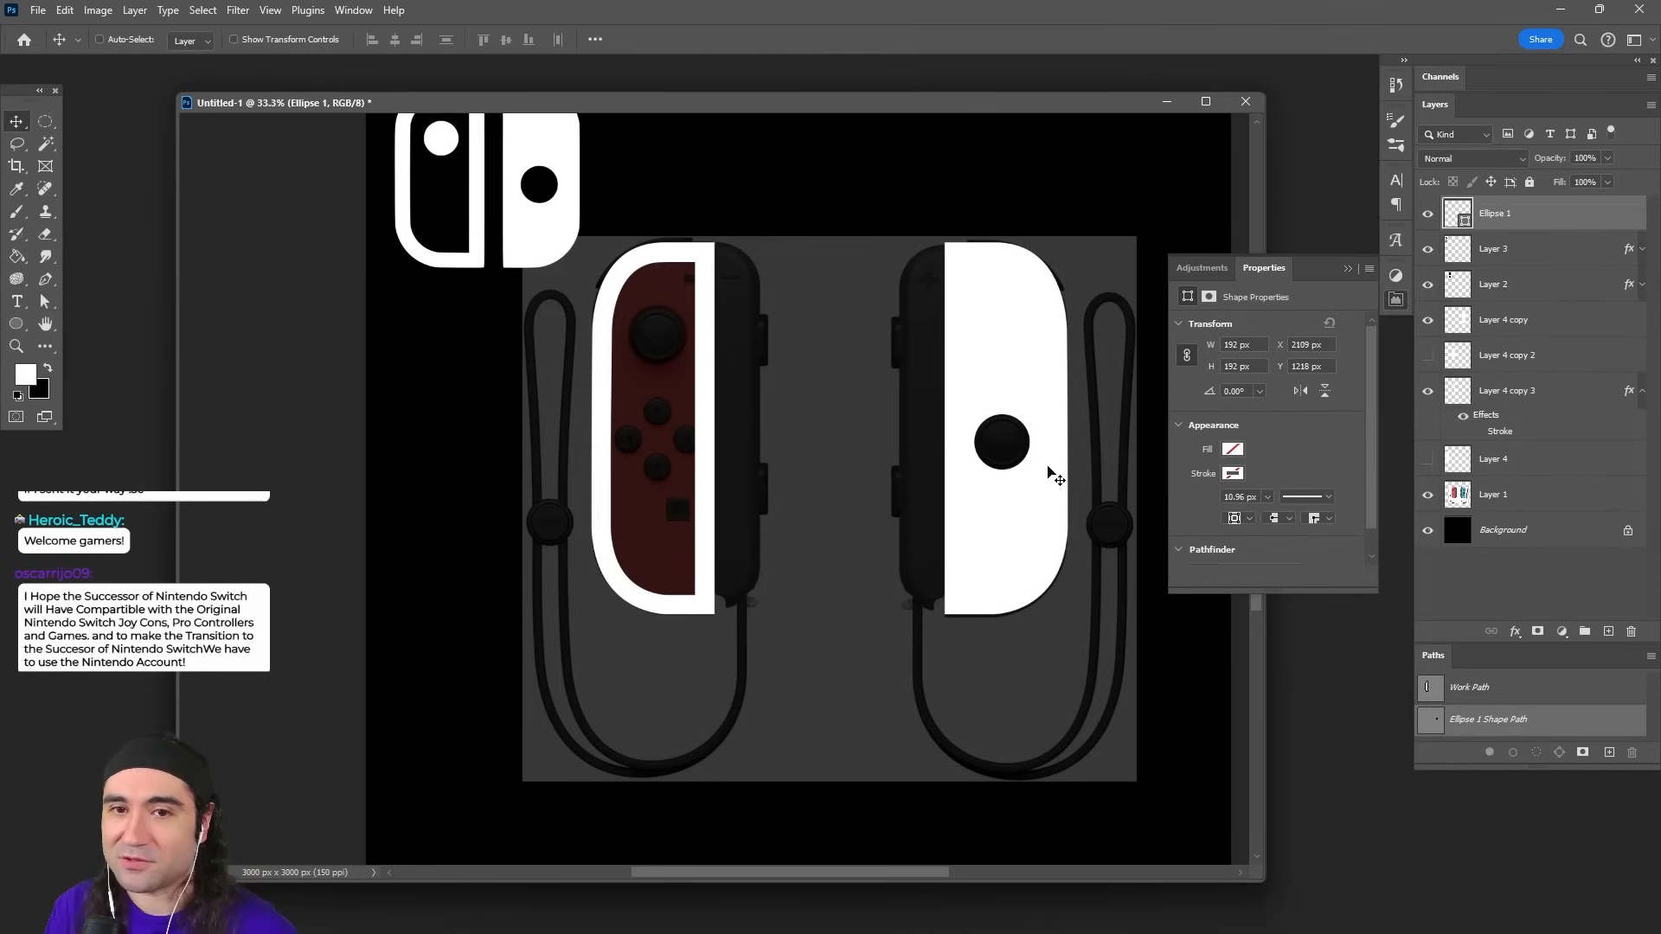
click(1233, 449)
click(1237, 542)
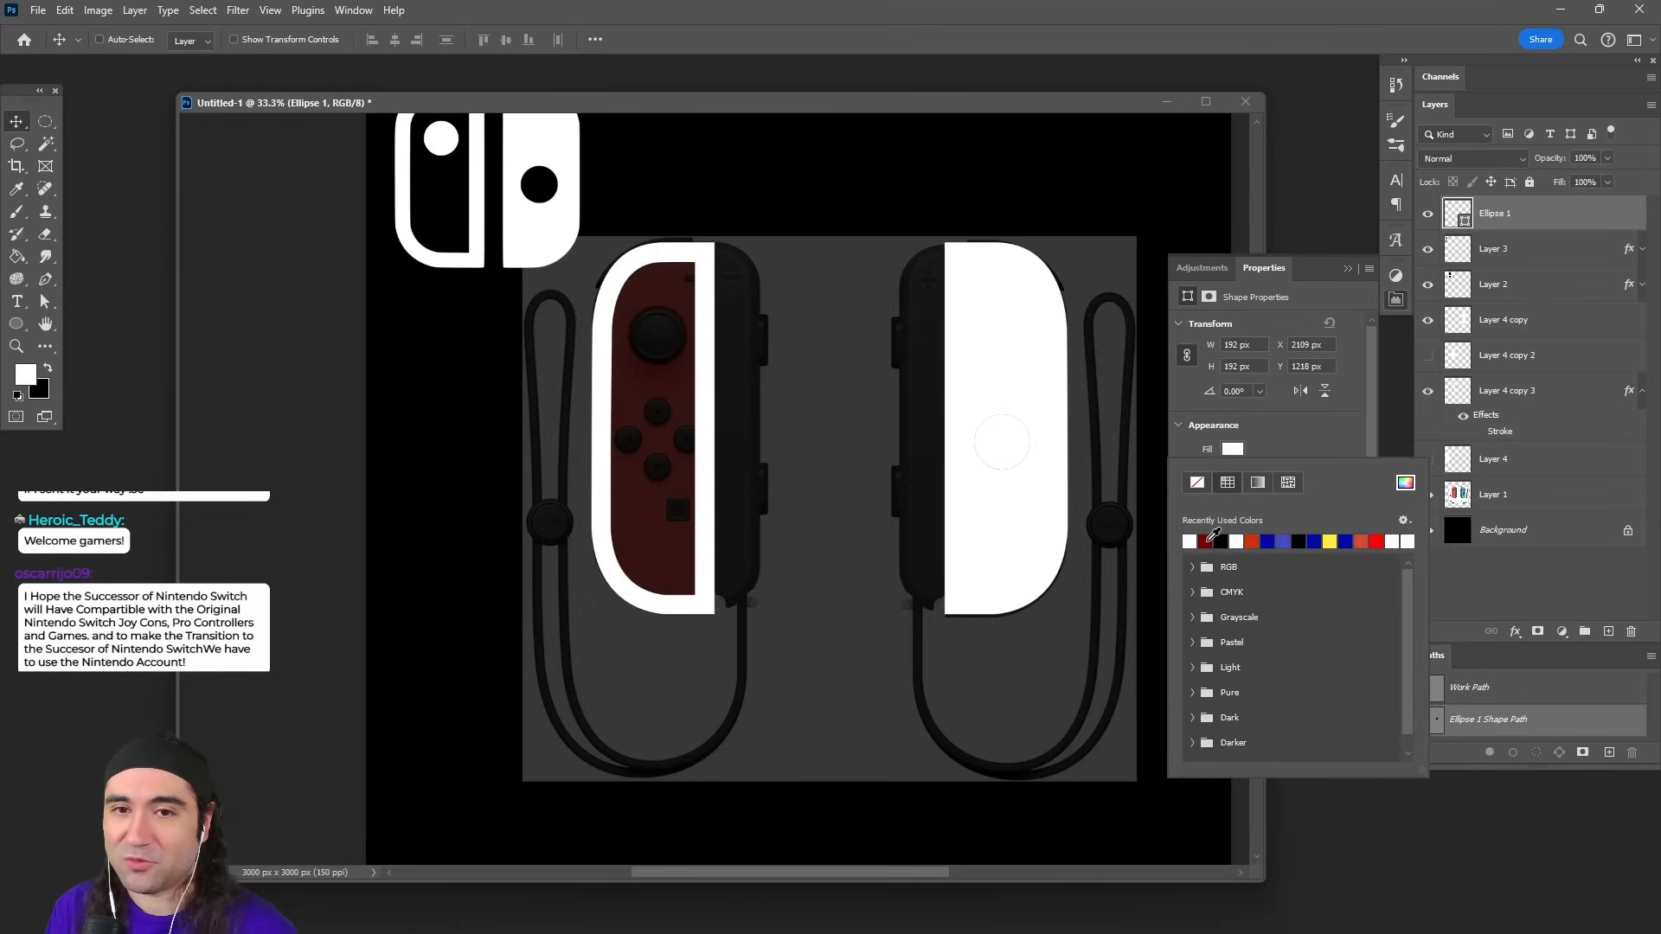
Step: Move the white circle onto the red Joy-Con's analog stick and nudge it right to X 909 px, Y 846 px
click(17, 130)
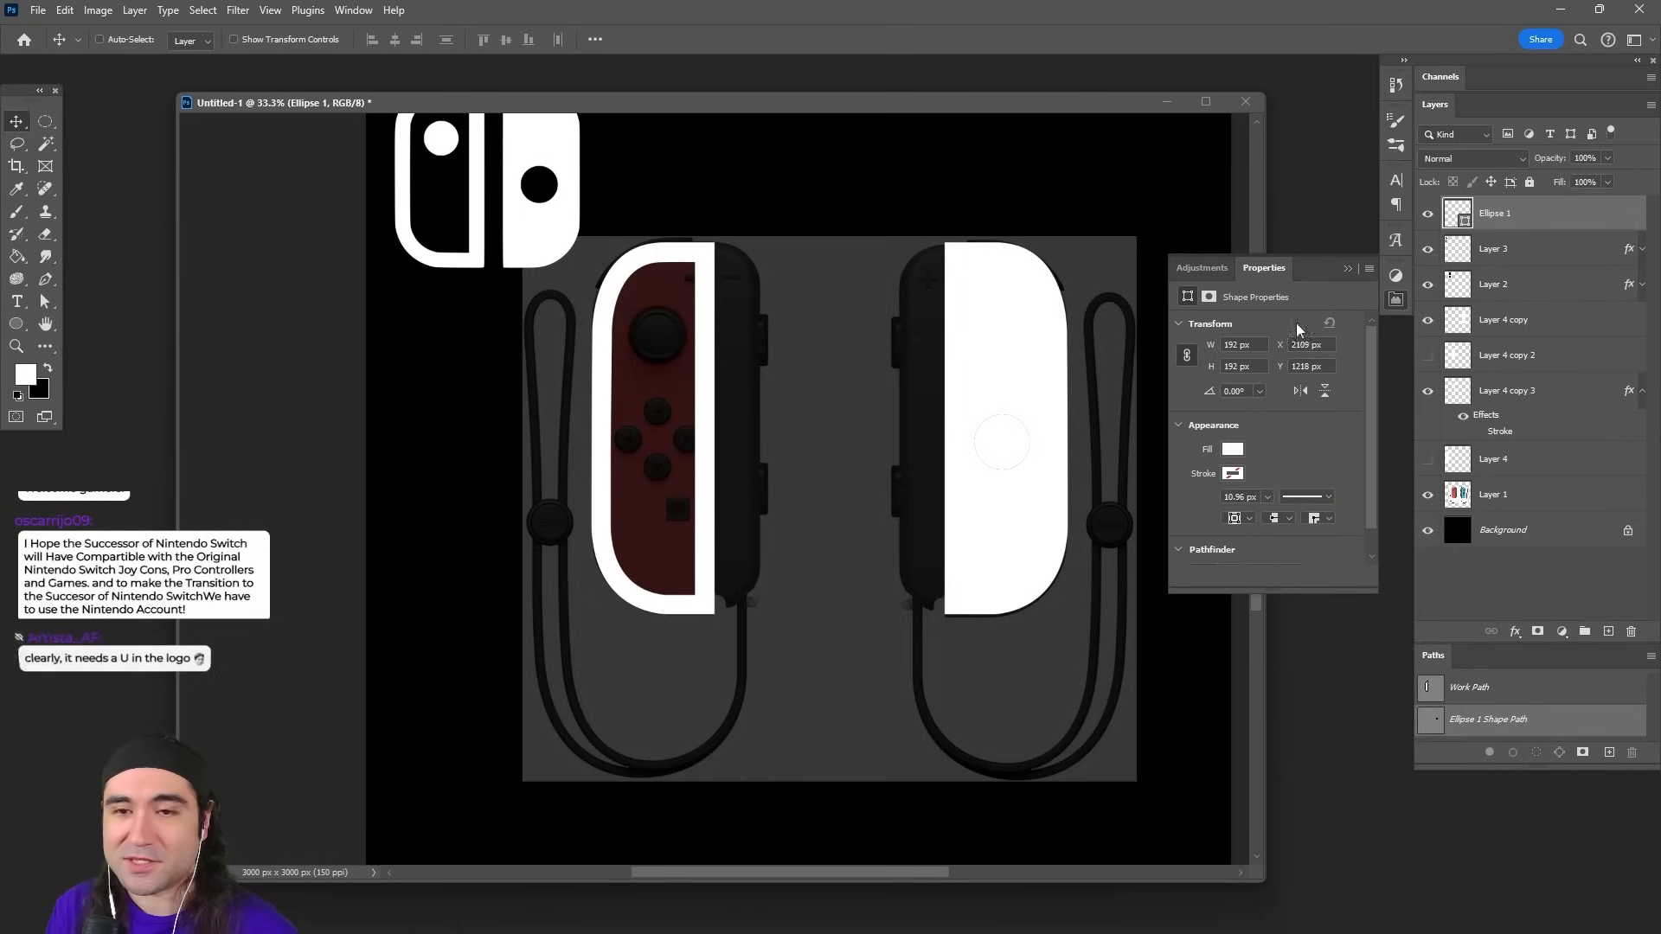
drag(1001, 445, 653, 341)
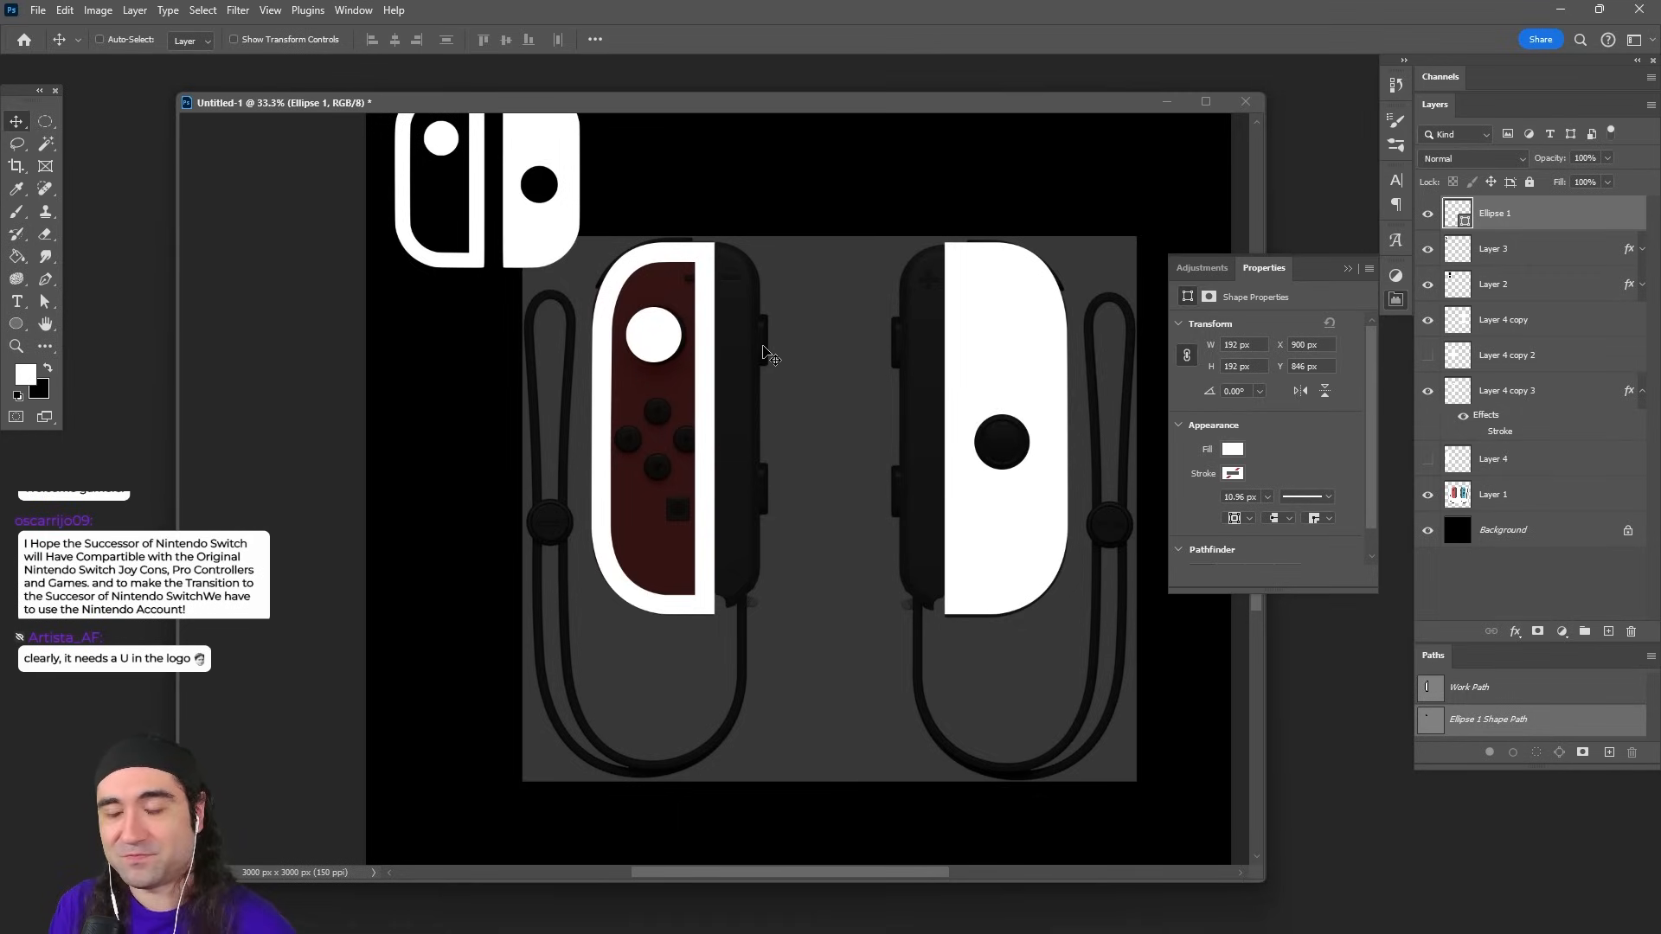
key(Right)
key(Right)
key(Right)
key(Right)
key(Right)
key(Right)
key(Right)
key(Right)
key(Right)
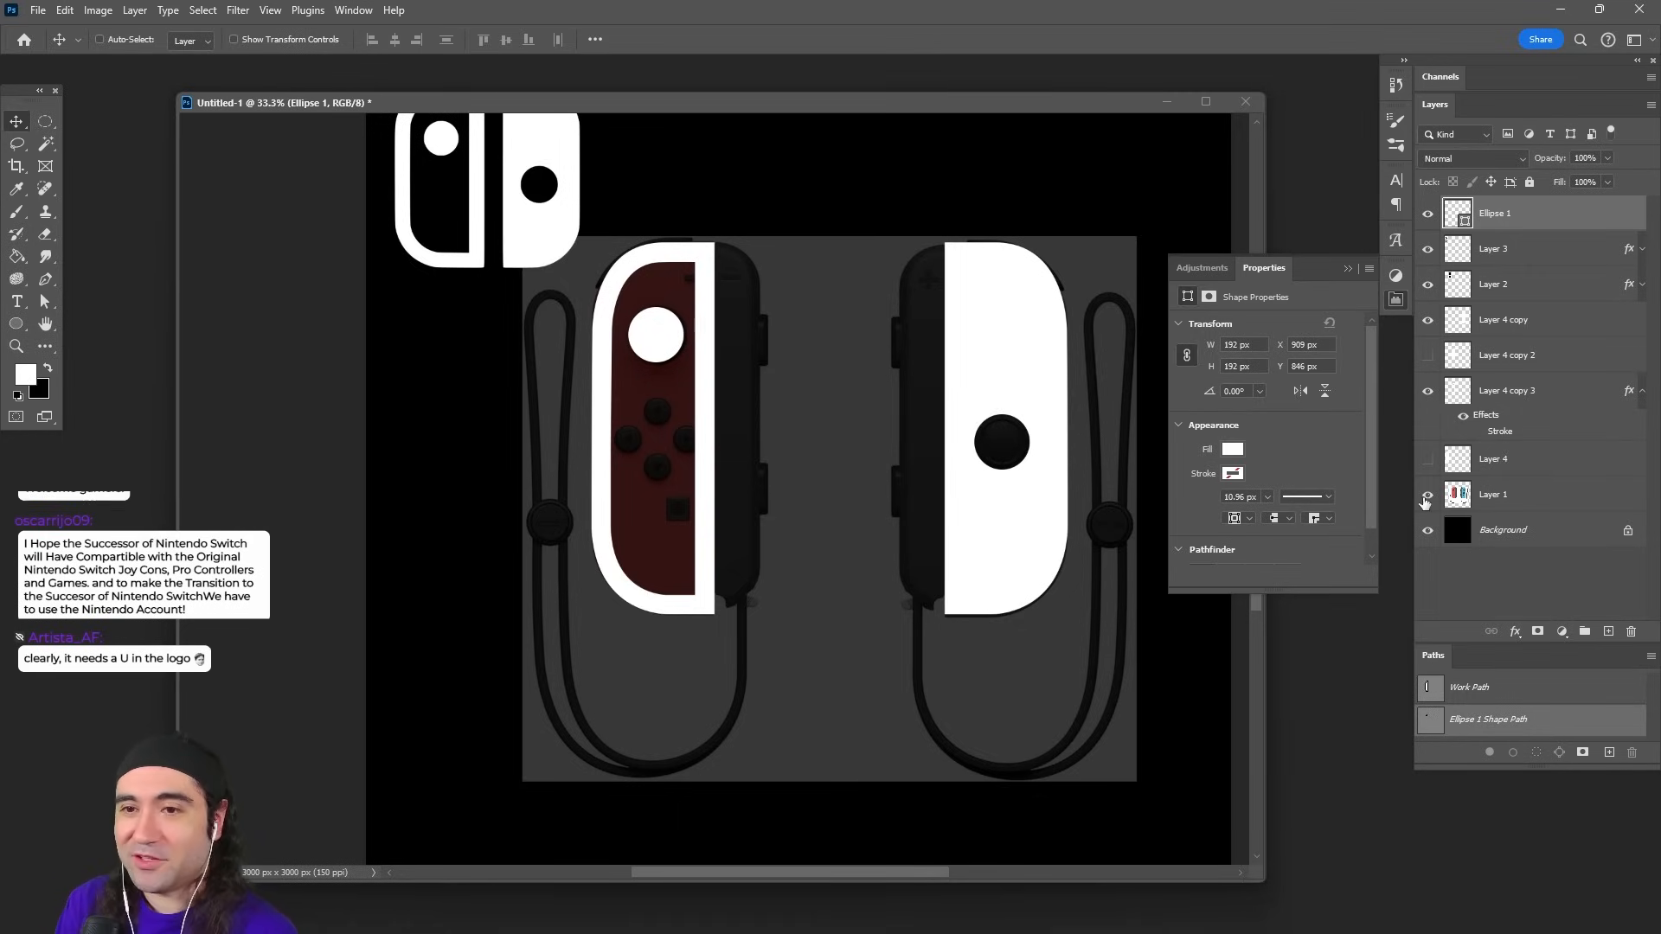
Step: Hide the Joy-Con photo on Layer 1 to review the white logo shapes against the black background
click(1428, 495)
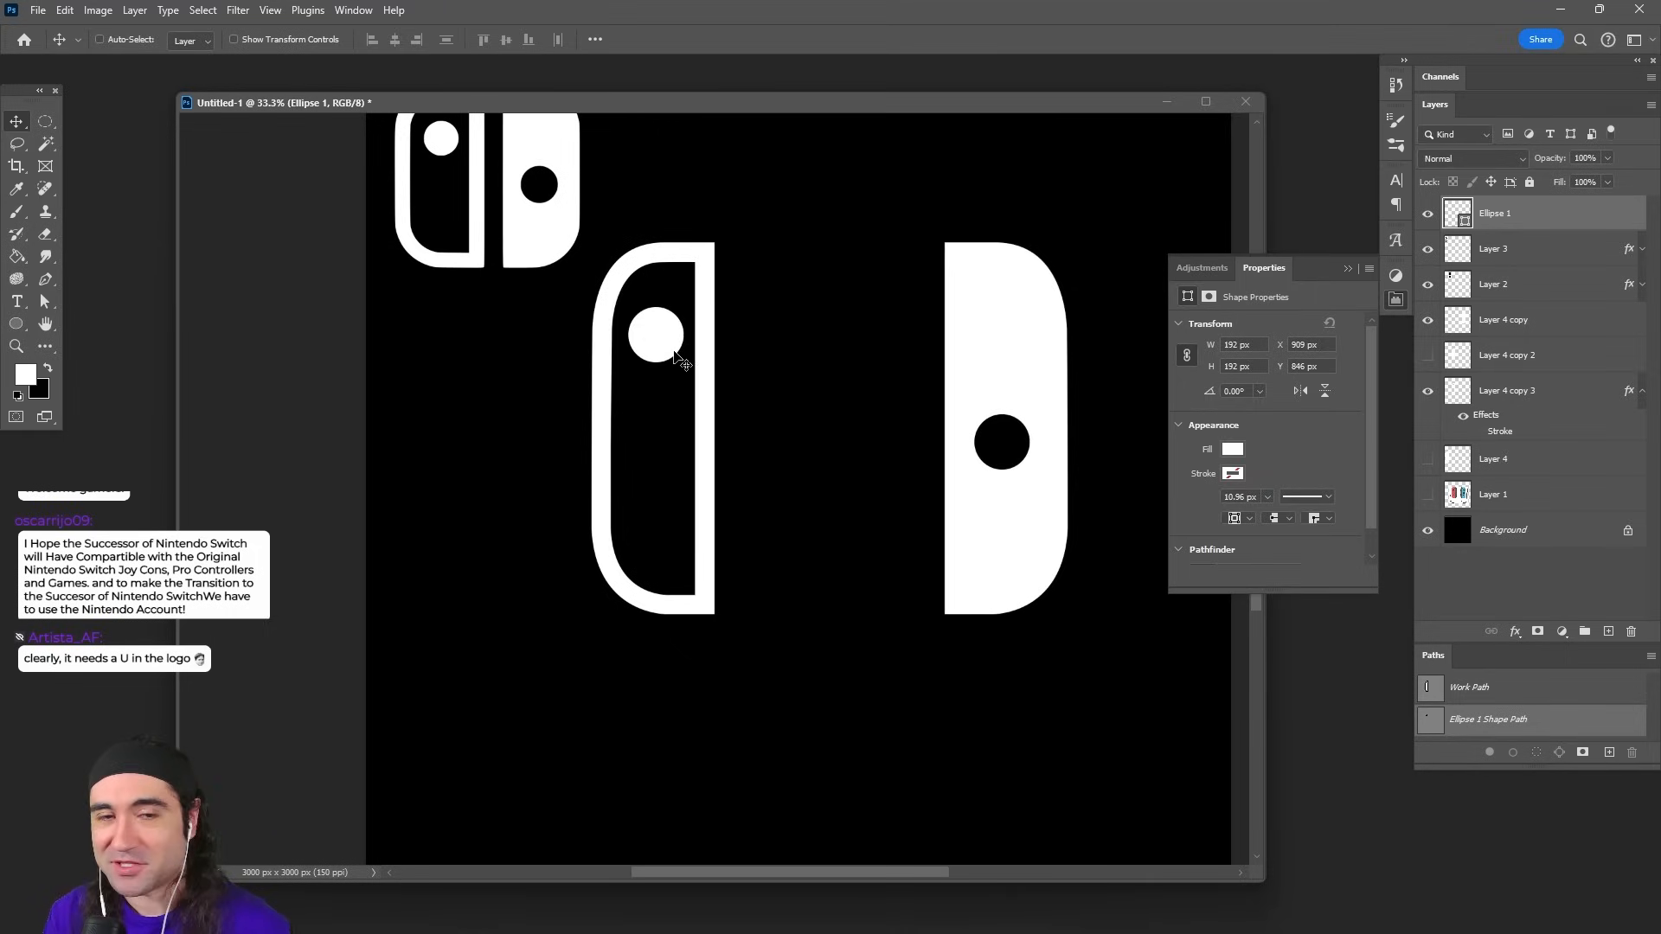
key(ctrl)
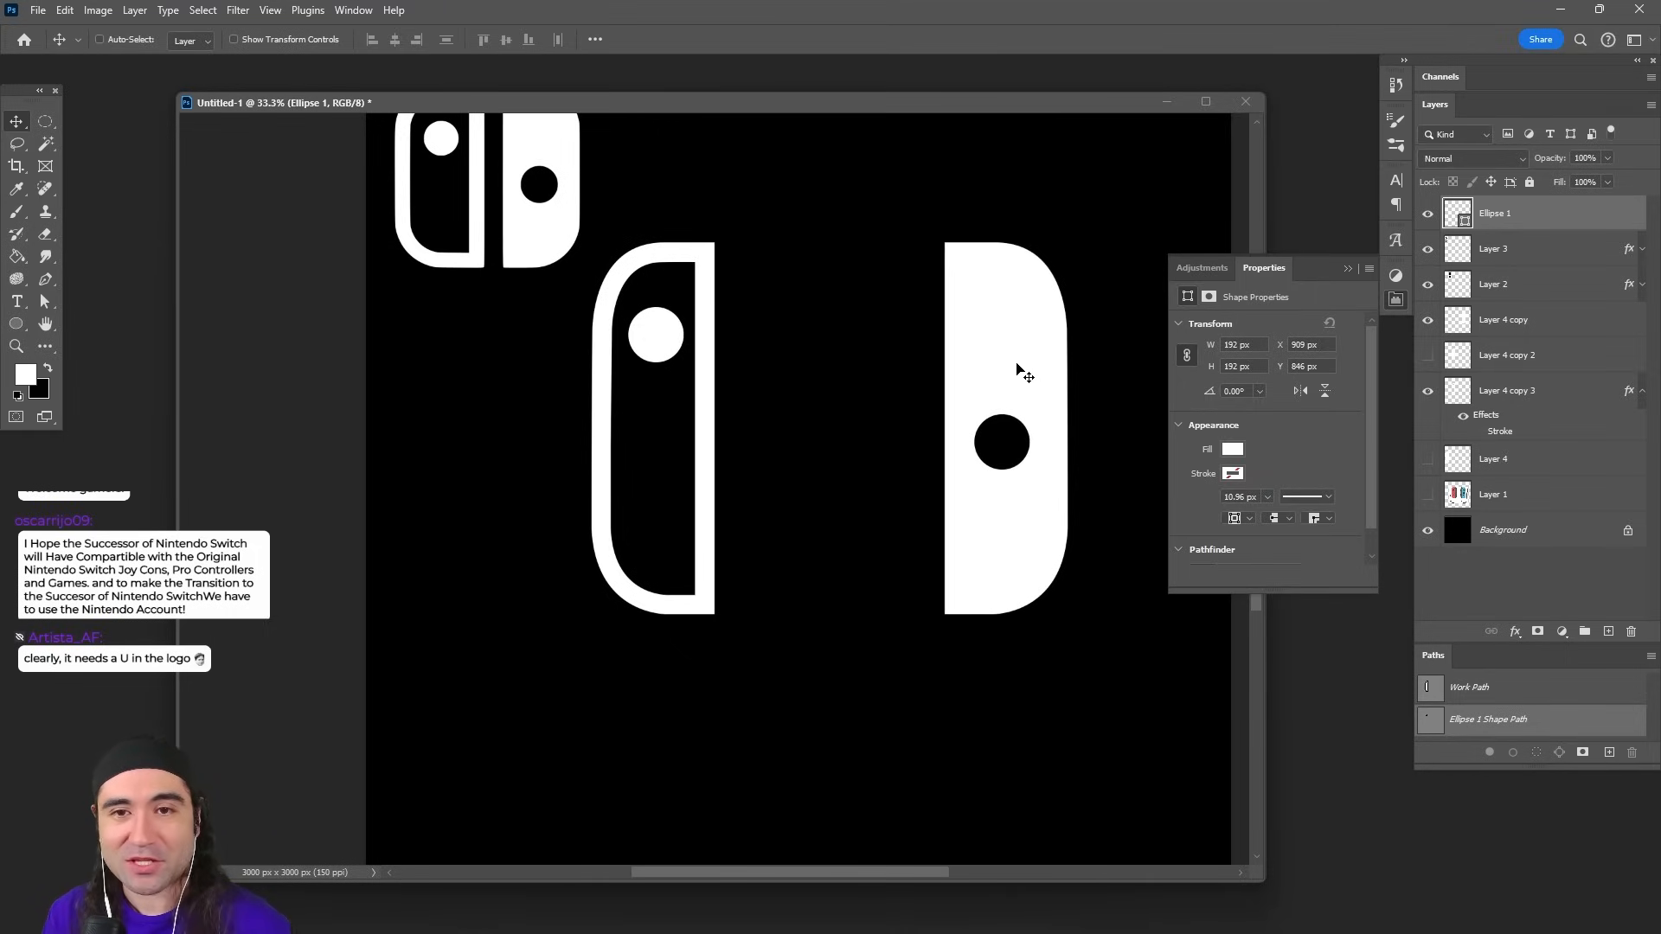
mouse_move(1043, 371)
mouse_down()
mouse_move(1020, 365)
mouse_move(1029, 395)
mouse_move(1069, 386)
mouse_up()
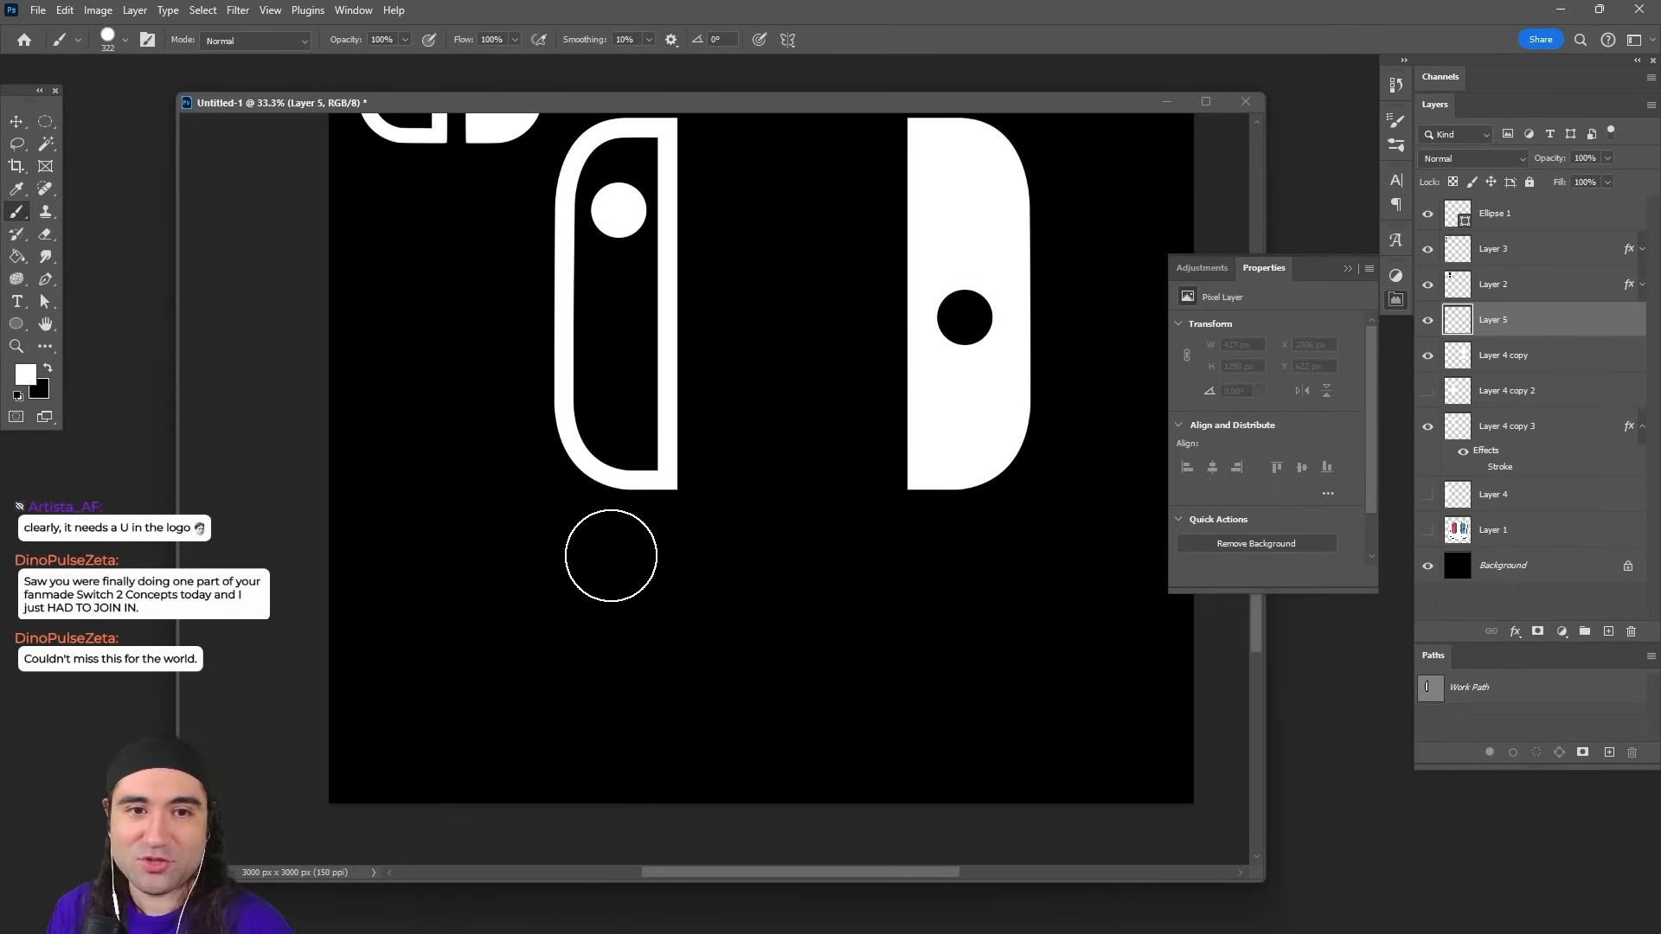
Step: Try a wide white U-shaped brush stroke below the logo on Layer 5, and undo it
mouse_move(621, 547)
mouse_down()
mouse_move(624, 665)
mouse_move(689, 769)
mouse_move(909, 791)
mouse_move(970, 633)
mouse_move(969, 561)
mouse_up()
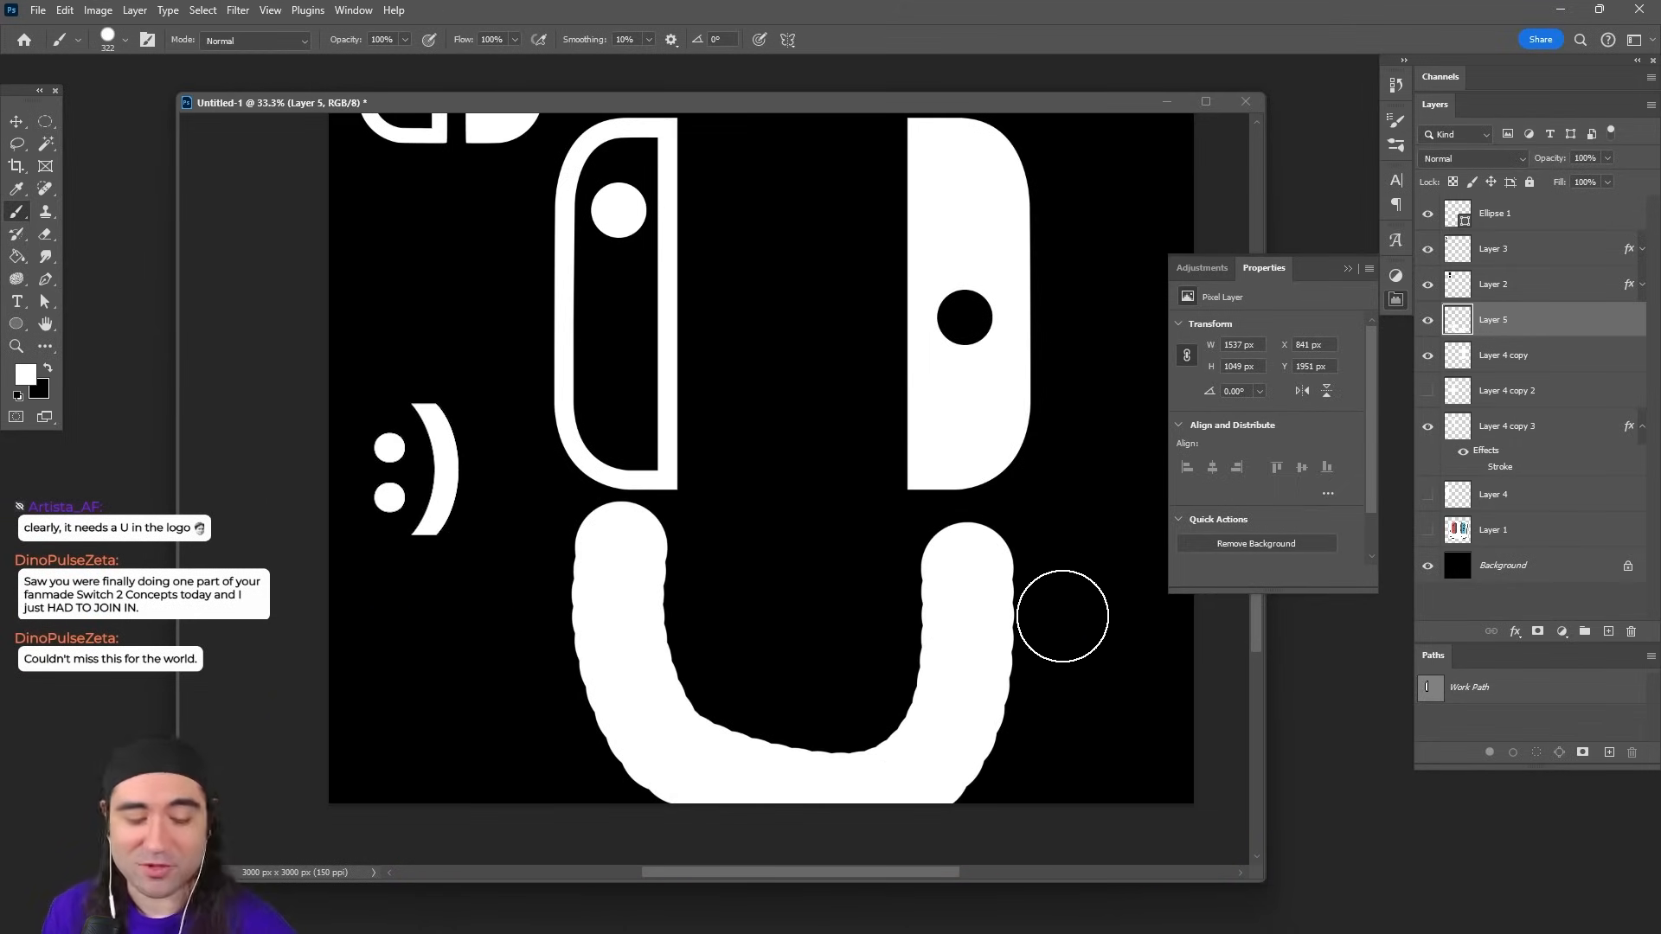
key(ctrl+z)
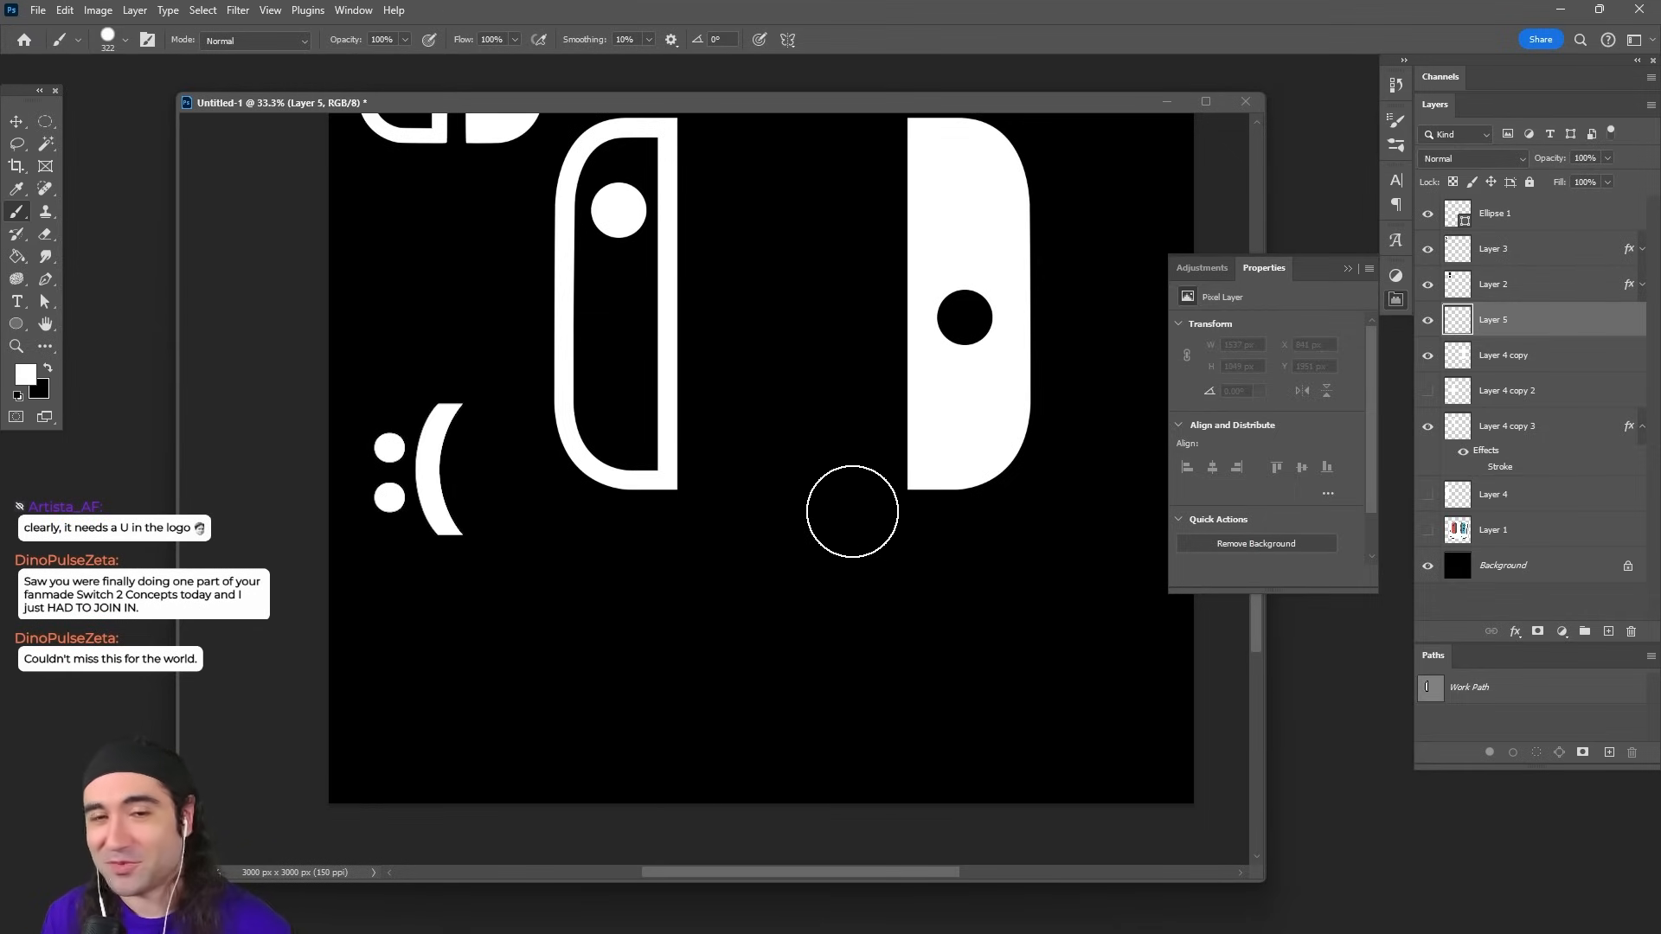
Step: Move the hollow left frame together with its white circle closer to the right shape, to X 1409 px, Y 622 px
key(z)
alt+click(837, 385)
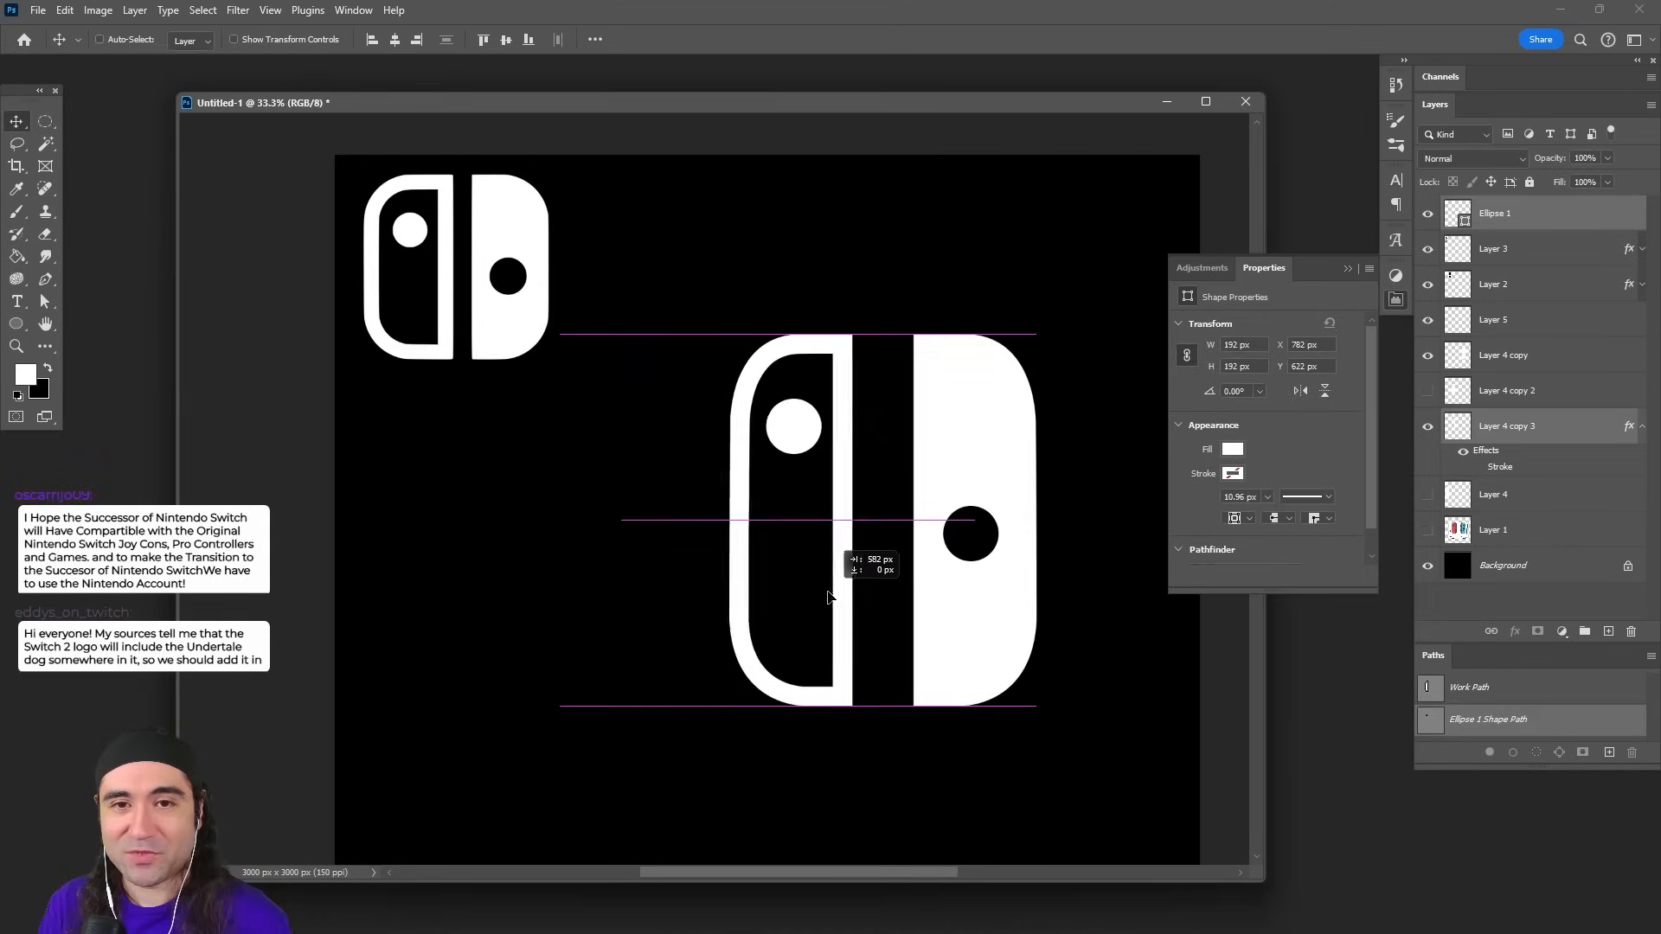
drag(841, 556, 830, 621)
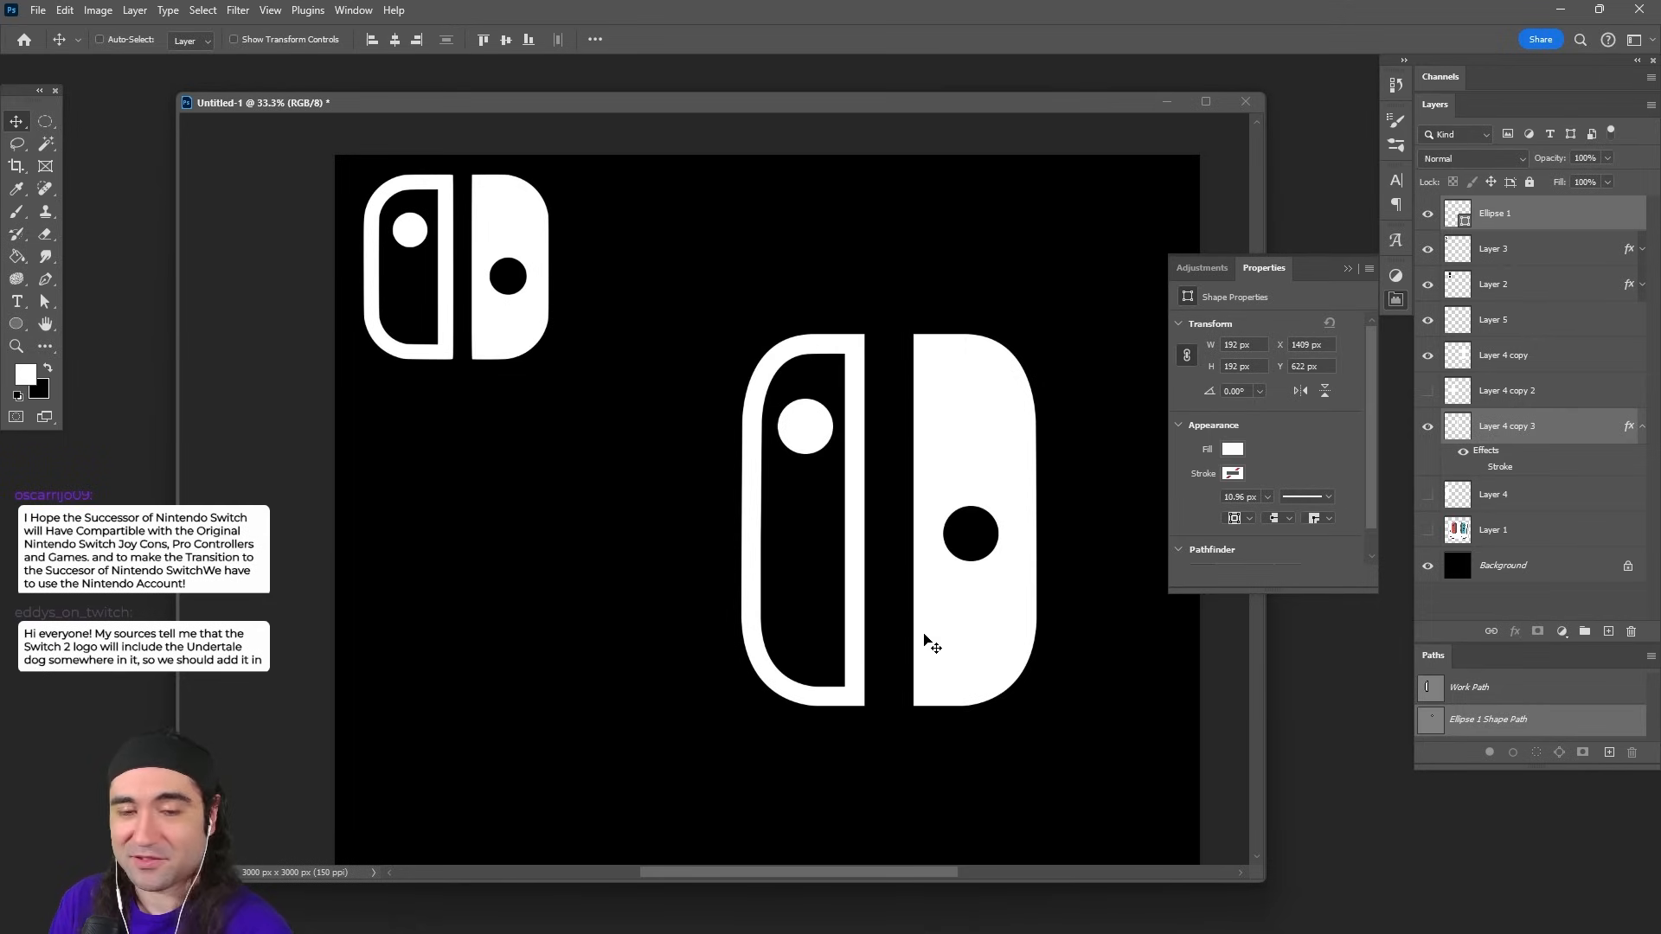
Step: Lasso the white circle in the small original logo and cut it onto its own layer
ctrl+click(422, 238)
key(z)
click(419, 234)
click(419, 235)
key(l)
mouse_move(497, 264)
mouse_down()
mouse_move(424, 289)
mouse_move(398, 356)
mouse_move(472, 416)
mouse_move(529, 407)
mouse_up()
key(ctrl+shift+j)
Step: Try the white circle over the black one in the small logo and in the large logo to compare sizes, undoing the moves
key(v)
drag(498, 348, 793, 490)
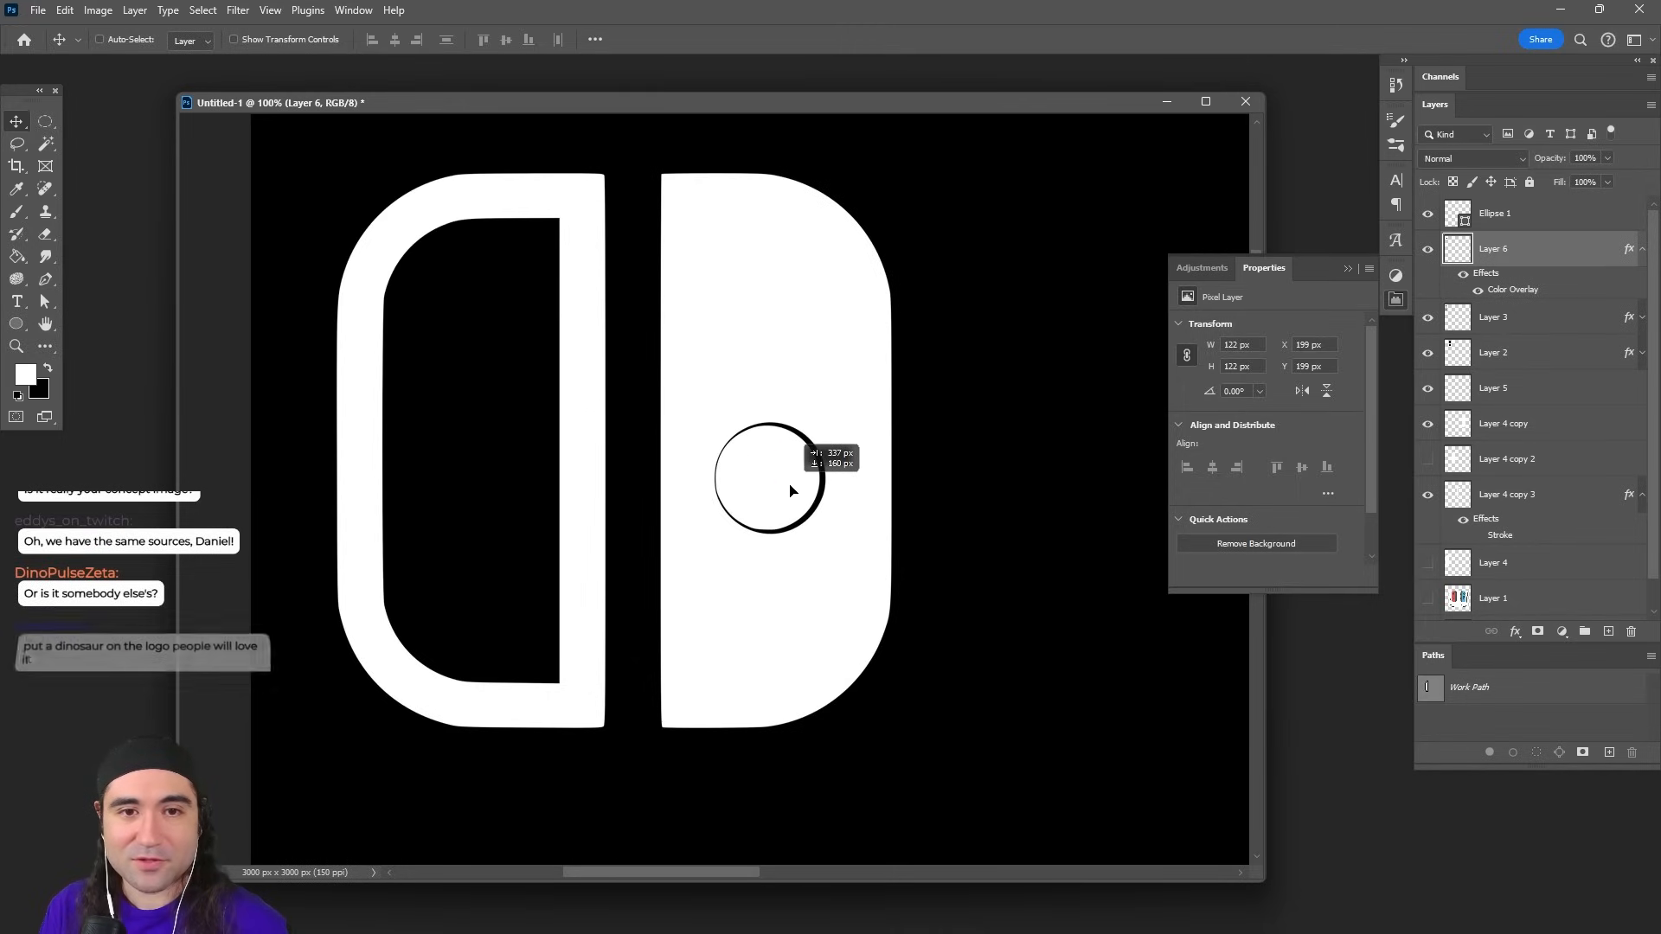
key(Right)
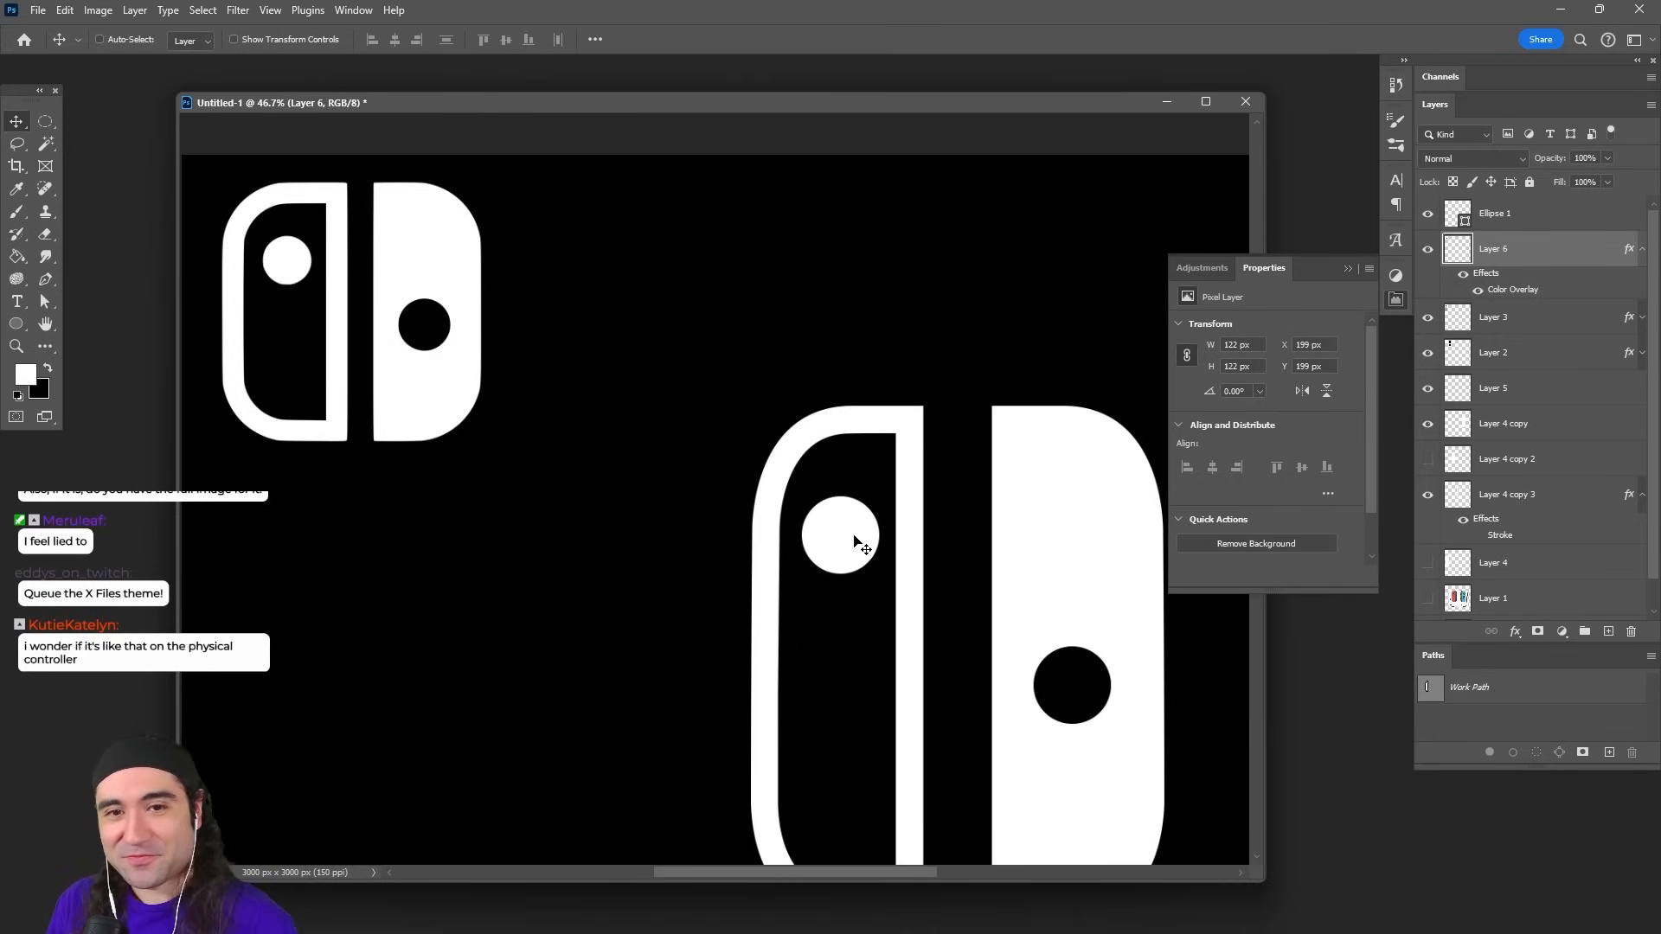
drag(857, 543, 1088, 685)
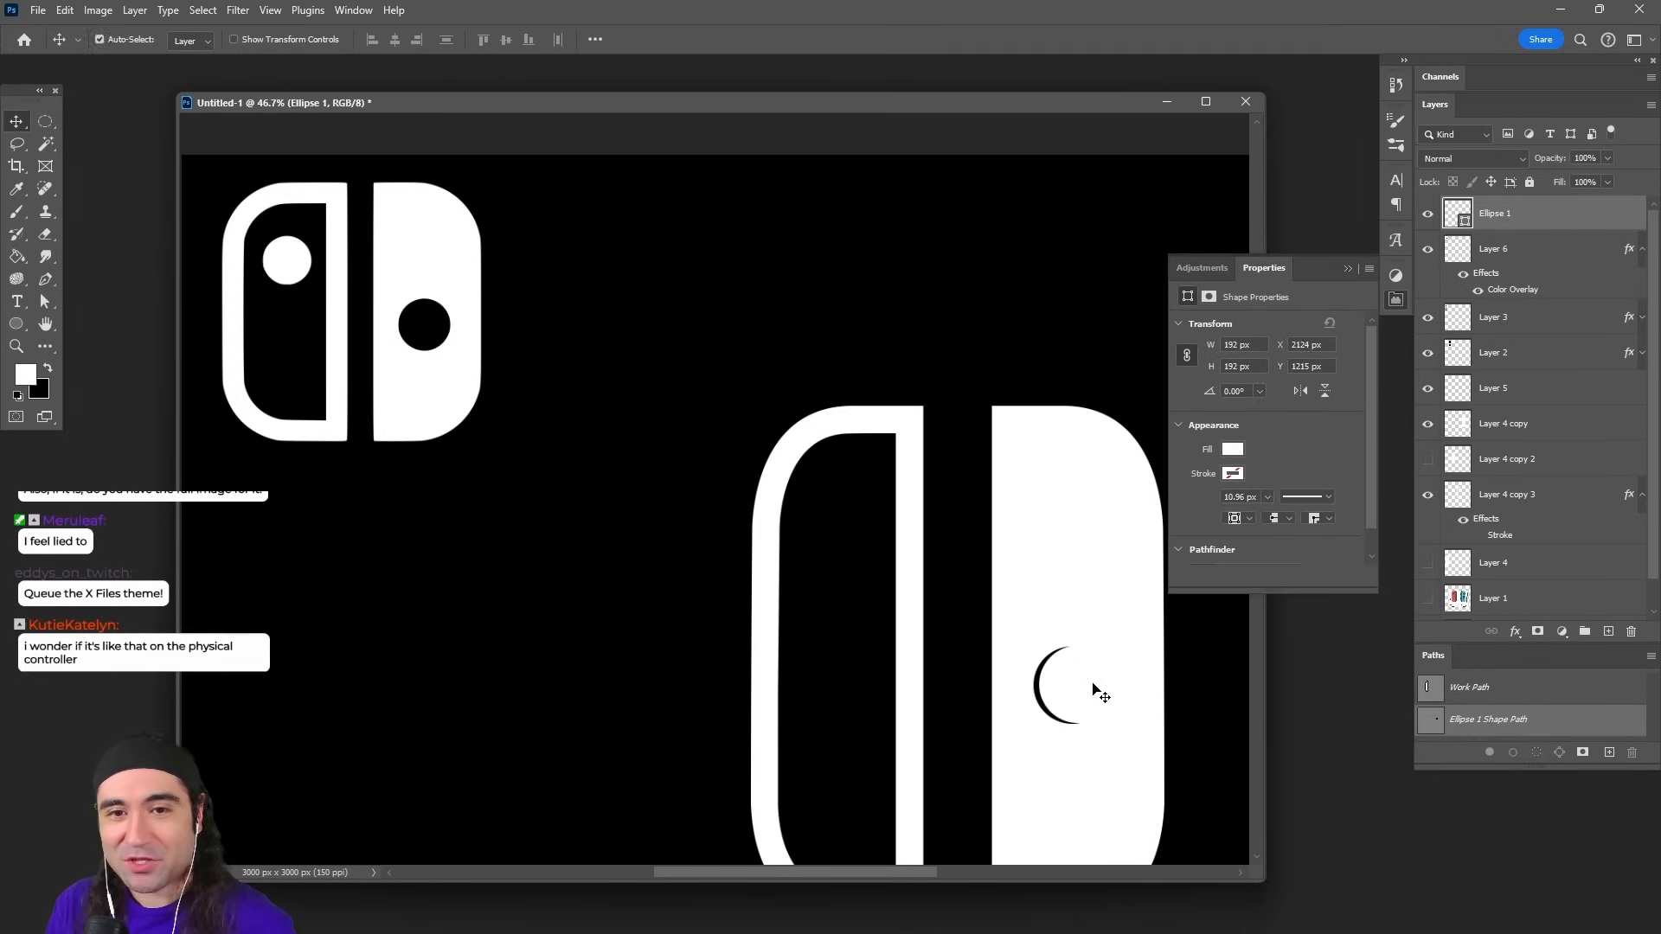
key(ctrl+z)
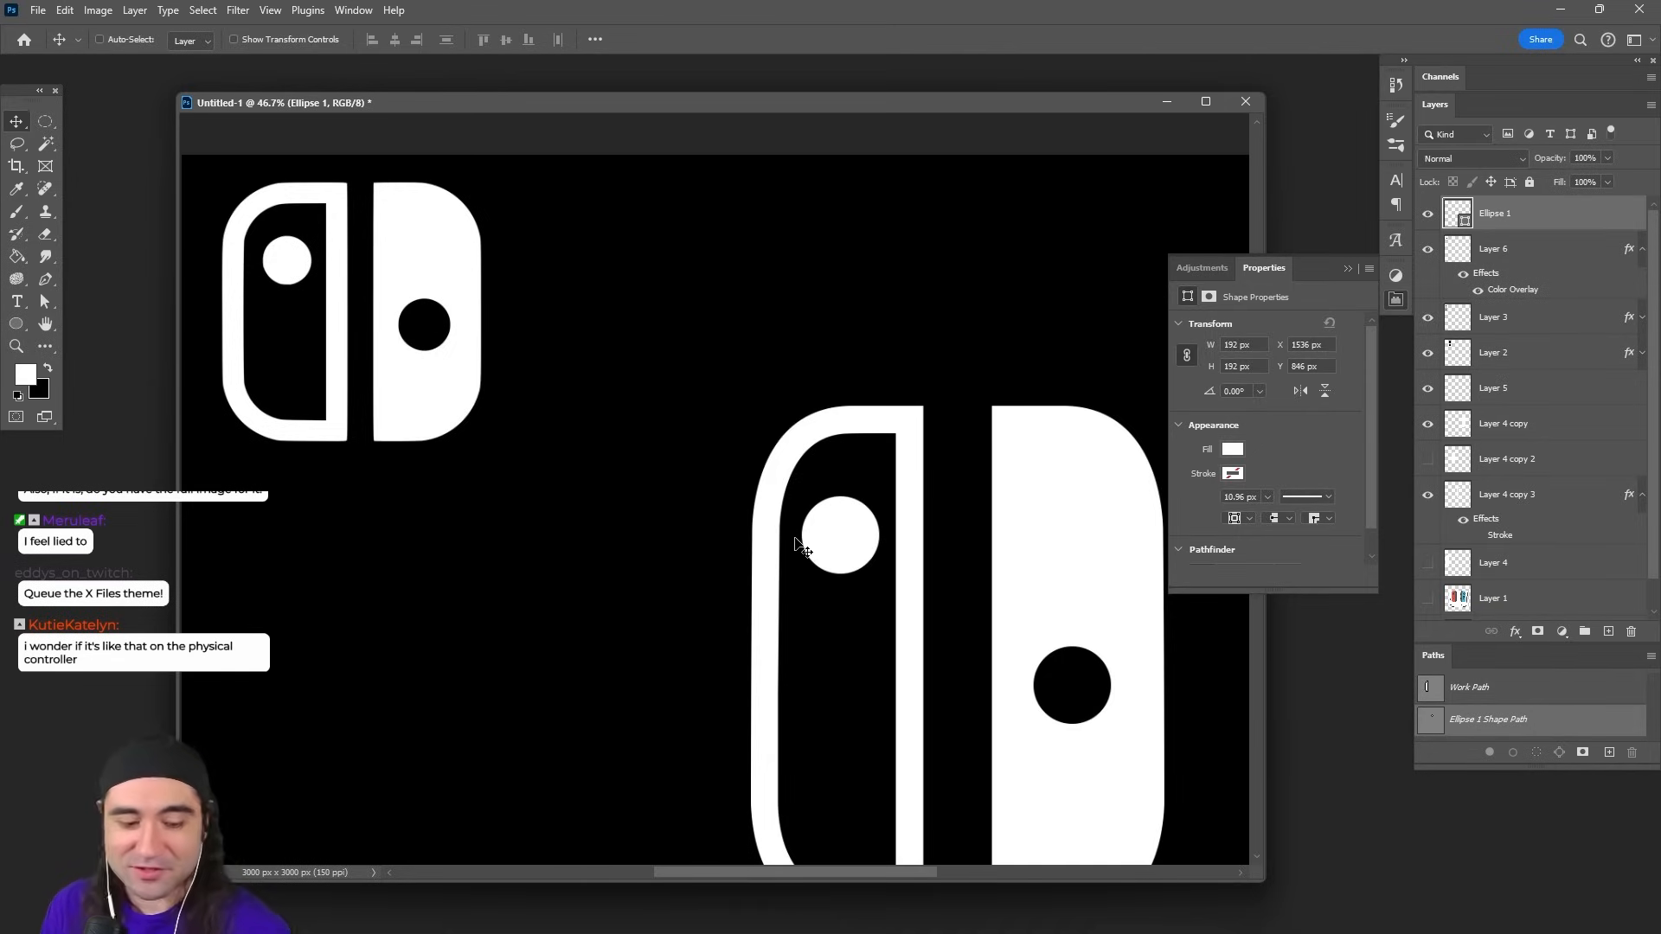
Step: Scale the large logo's white circle down from its center to about 166 px wide and high
key(ctrl+t)
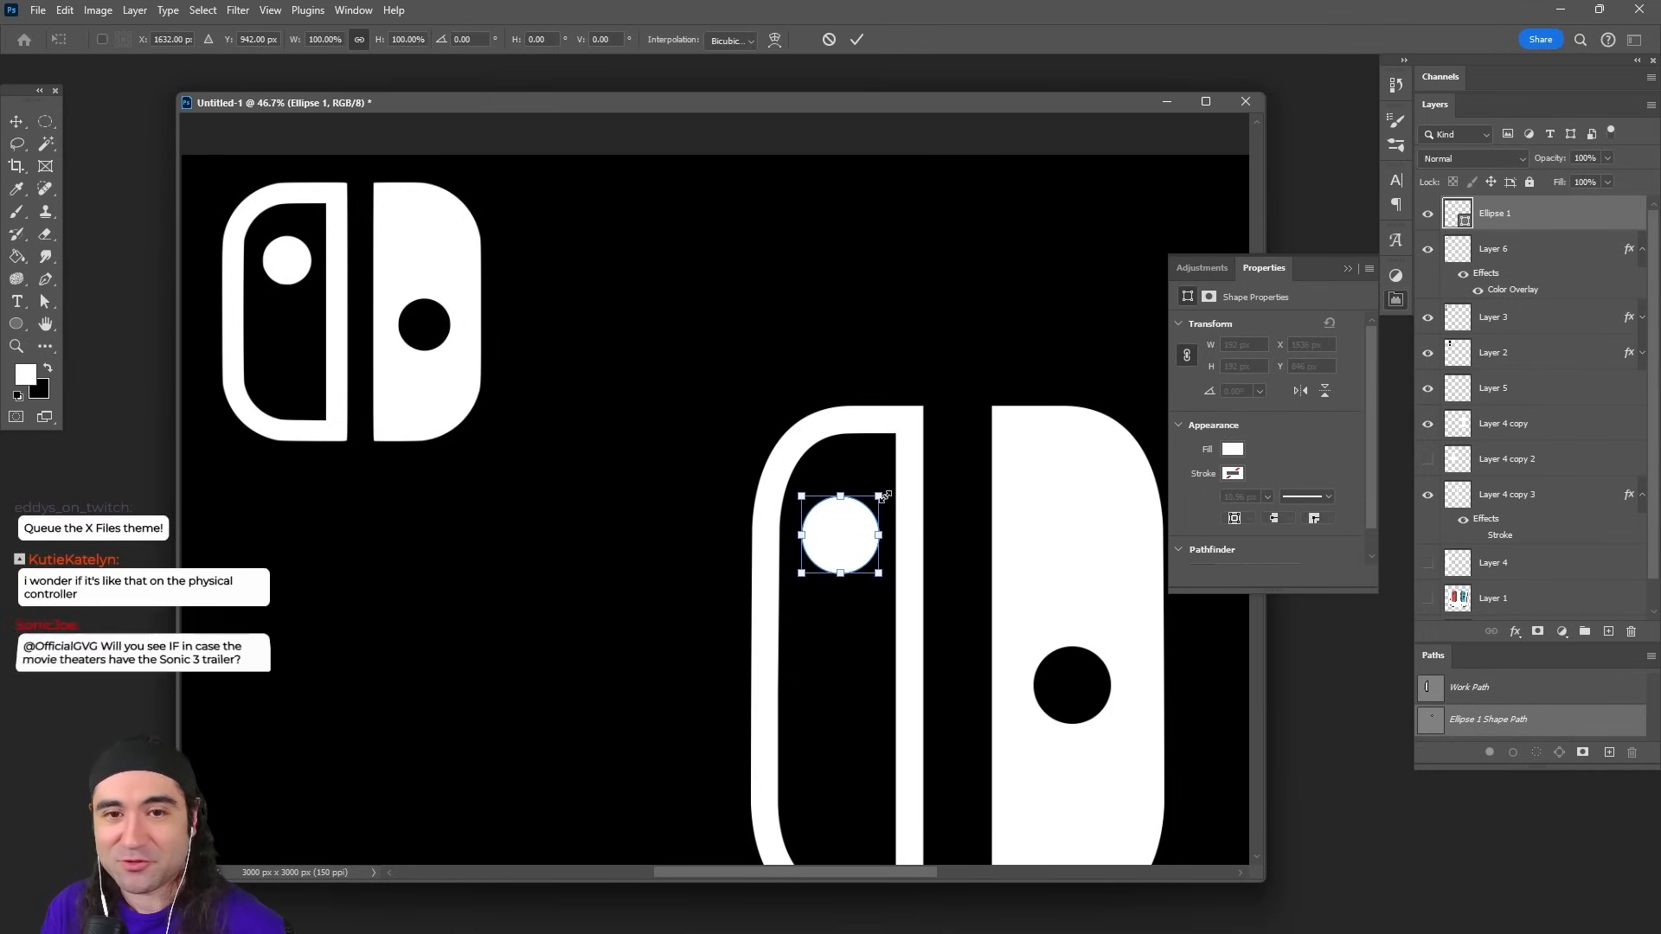
drag(883, 496, 877, 500)
key(Return)
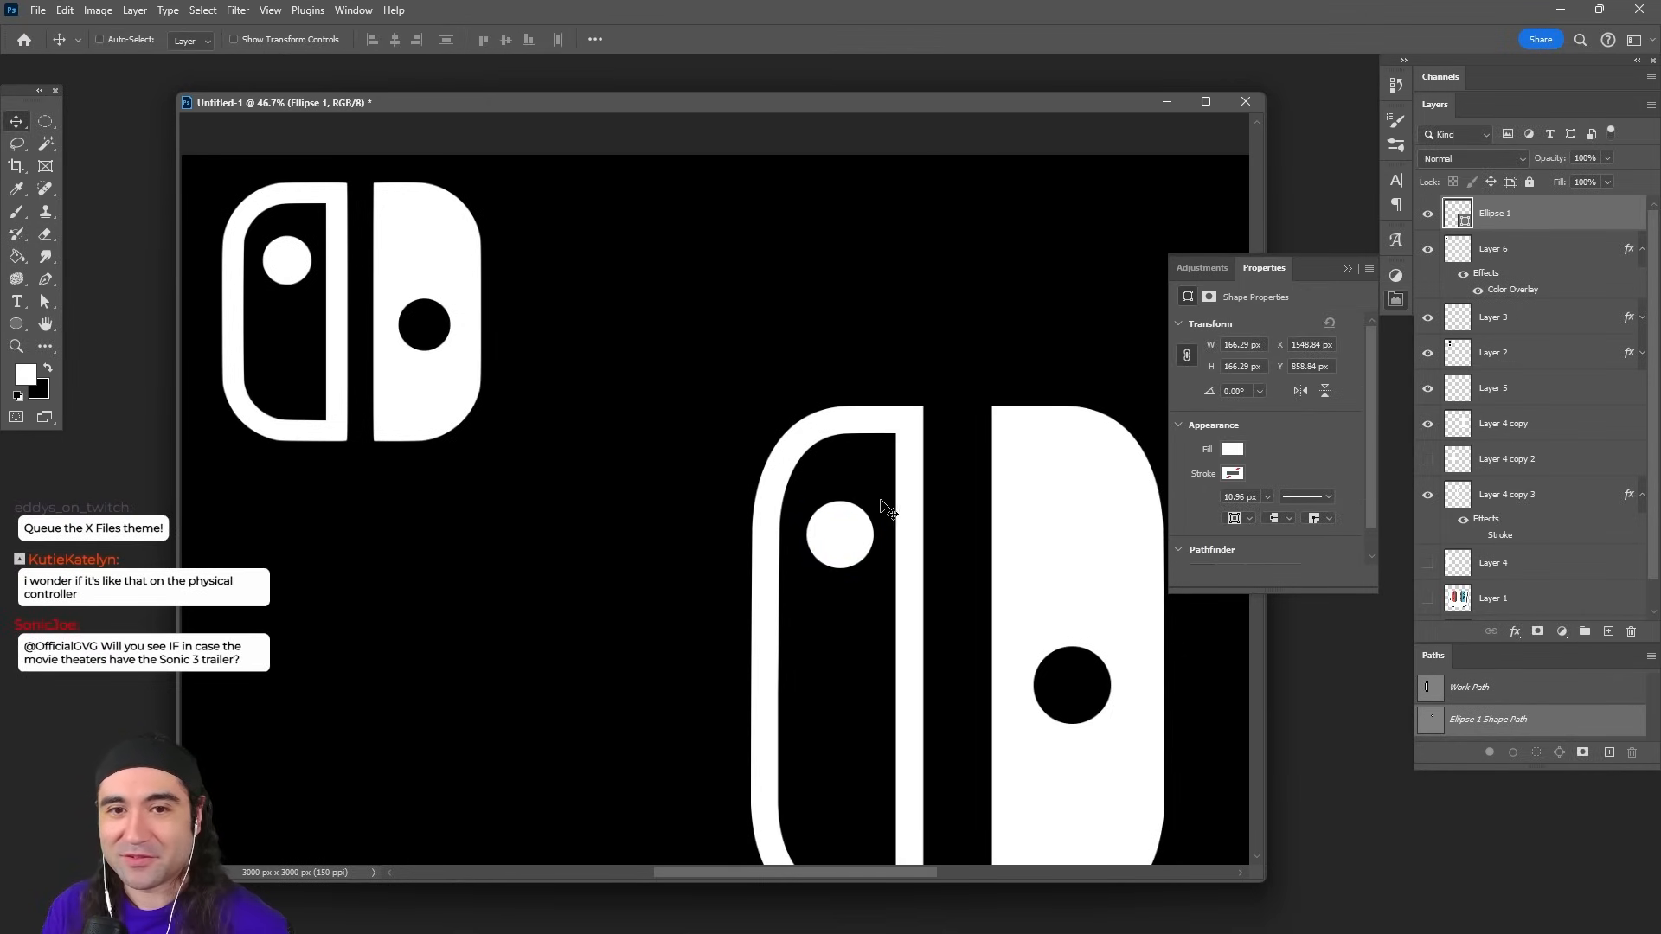
Step: Compare the large logo's white circle before and after scaling by undoing and redoing the resize, checking it against the original logo
drag(1076, 556, 883, 408)
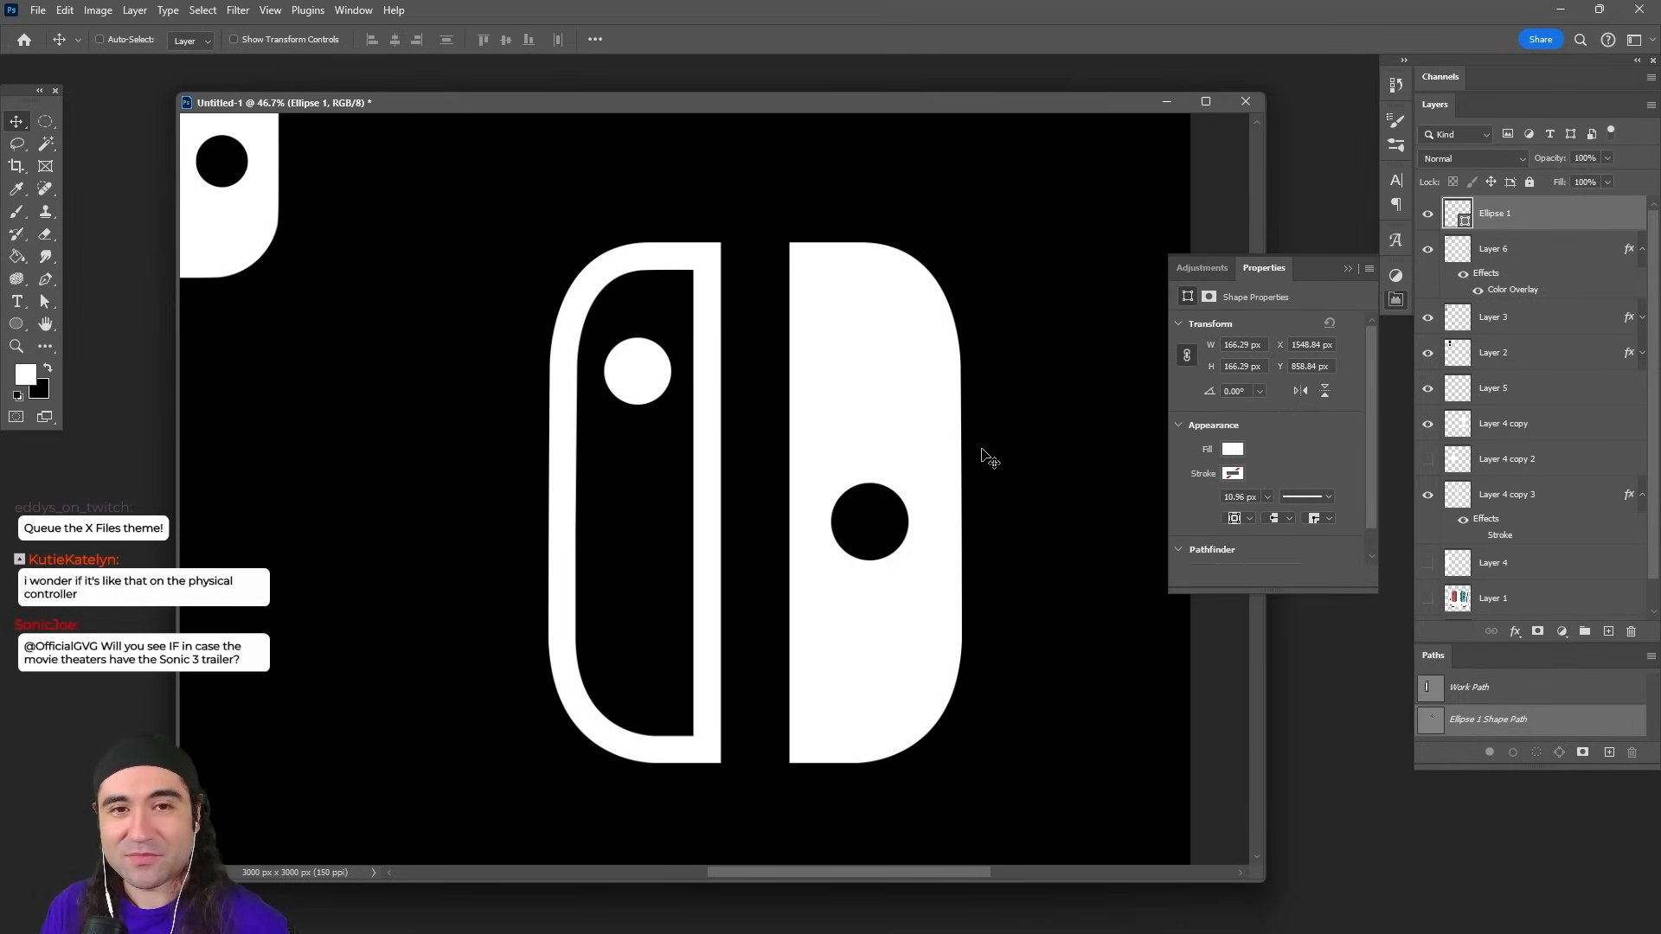
key(ctrl+z)
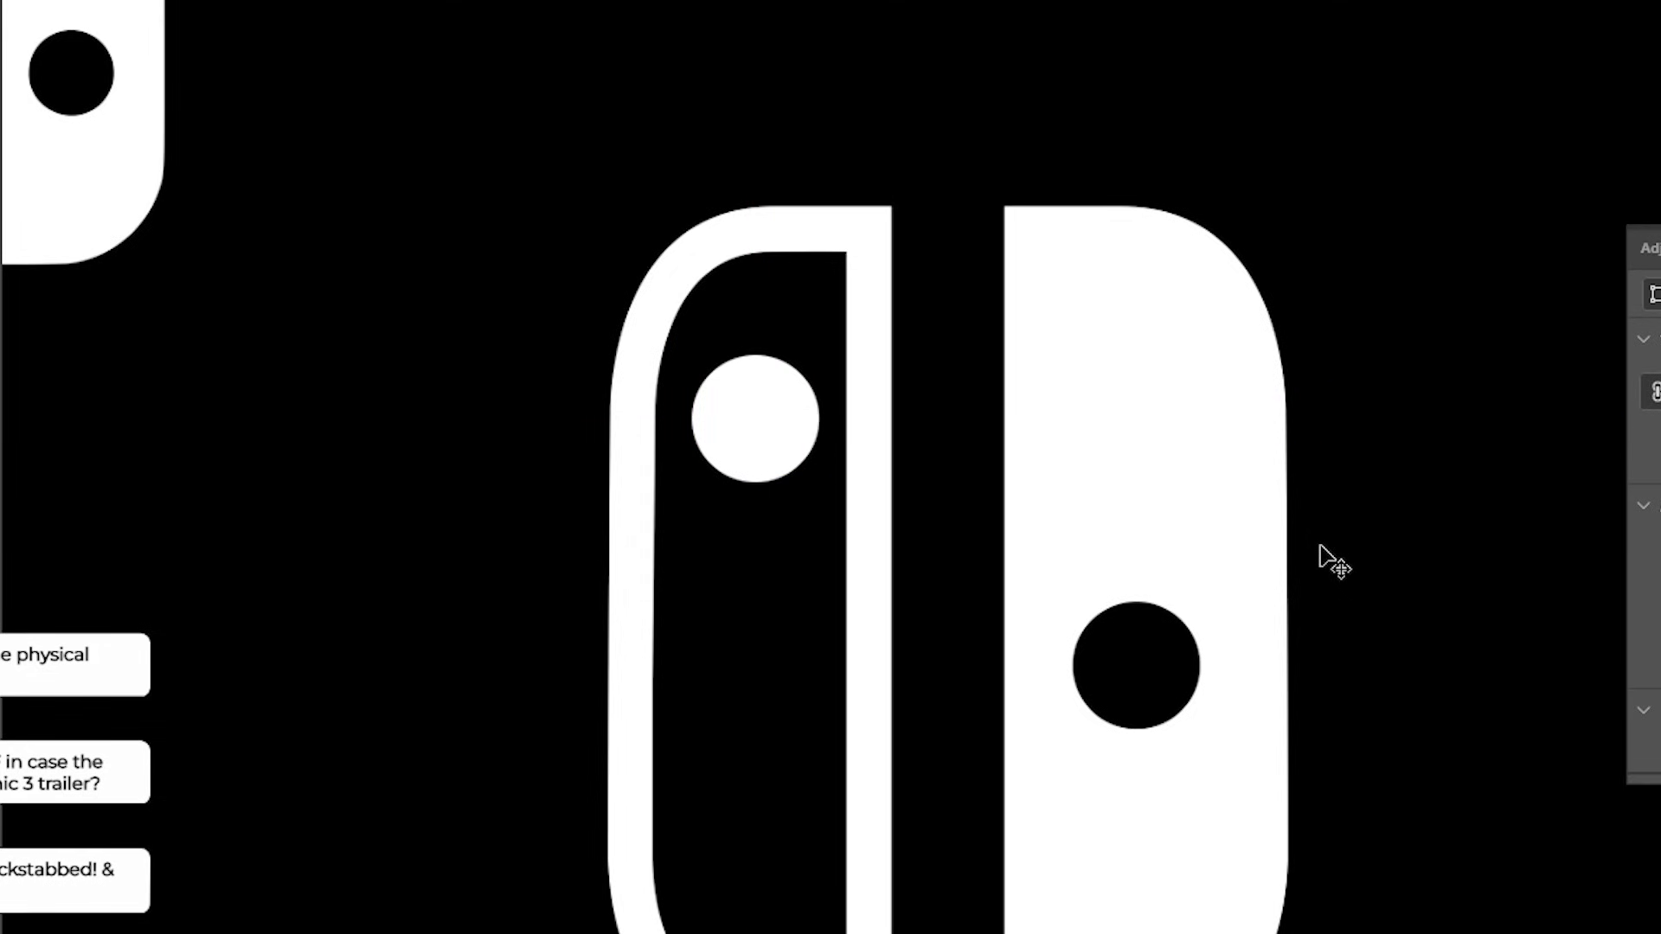
key(ctrl+shift+z)
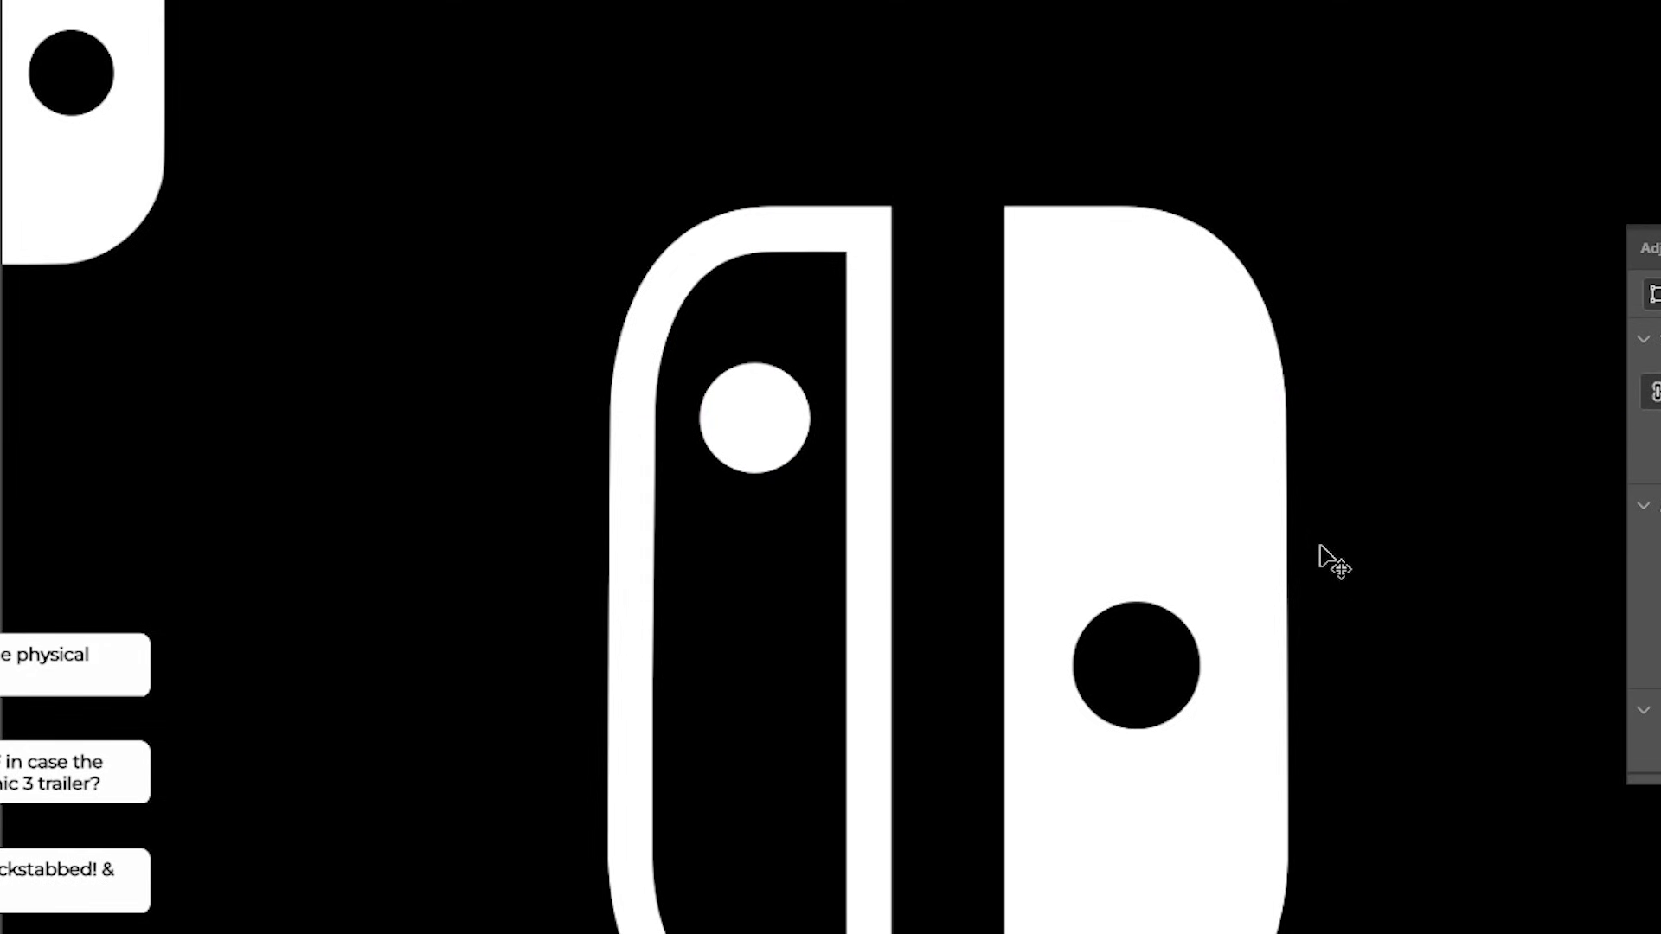
drag(712, 388, 1023, 537)
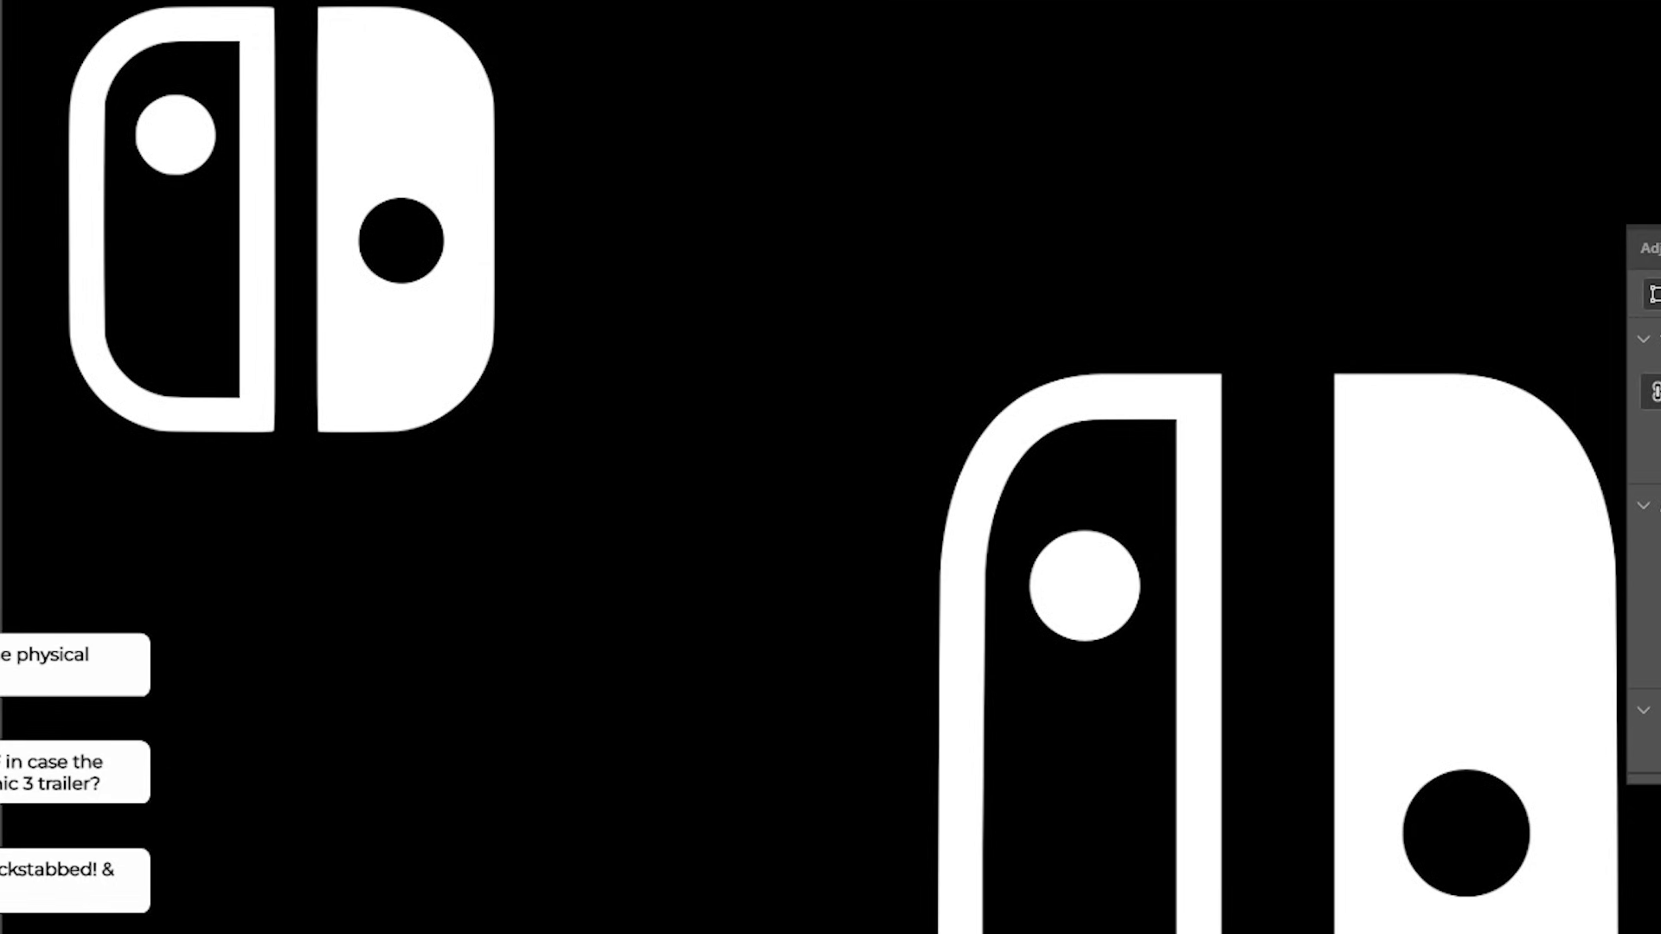
key(ctrl+z)
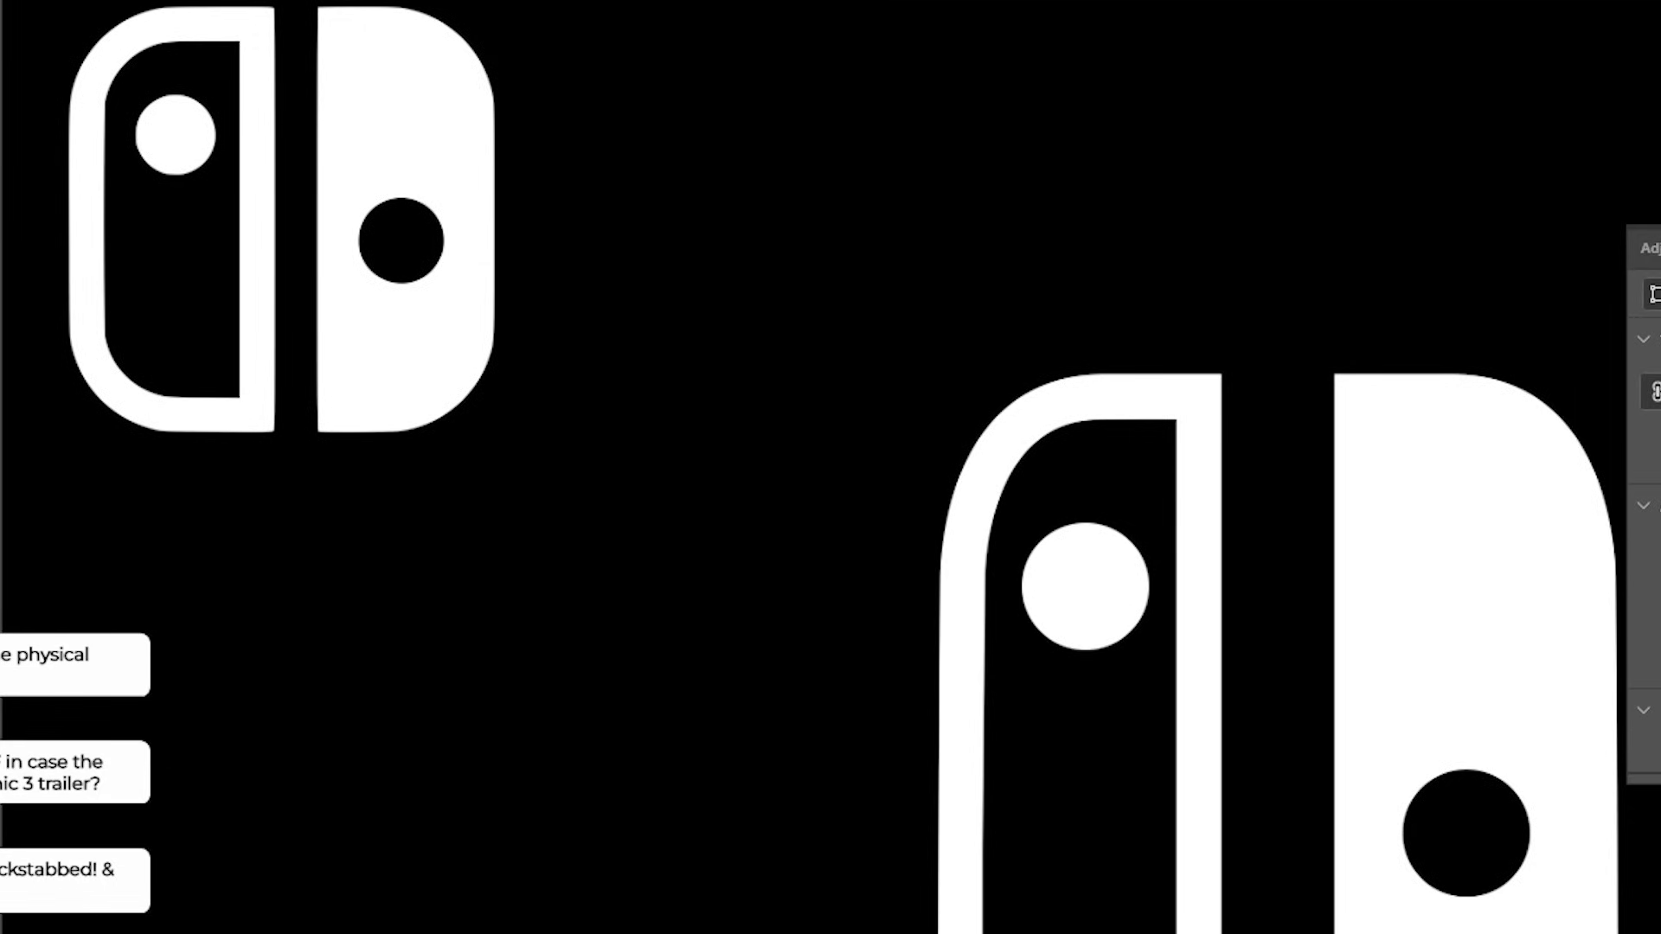
key(ctrl+shift+z)
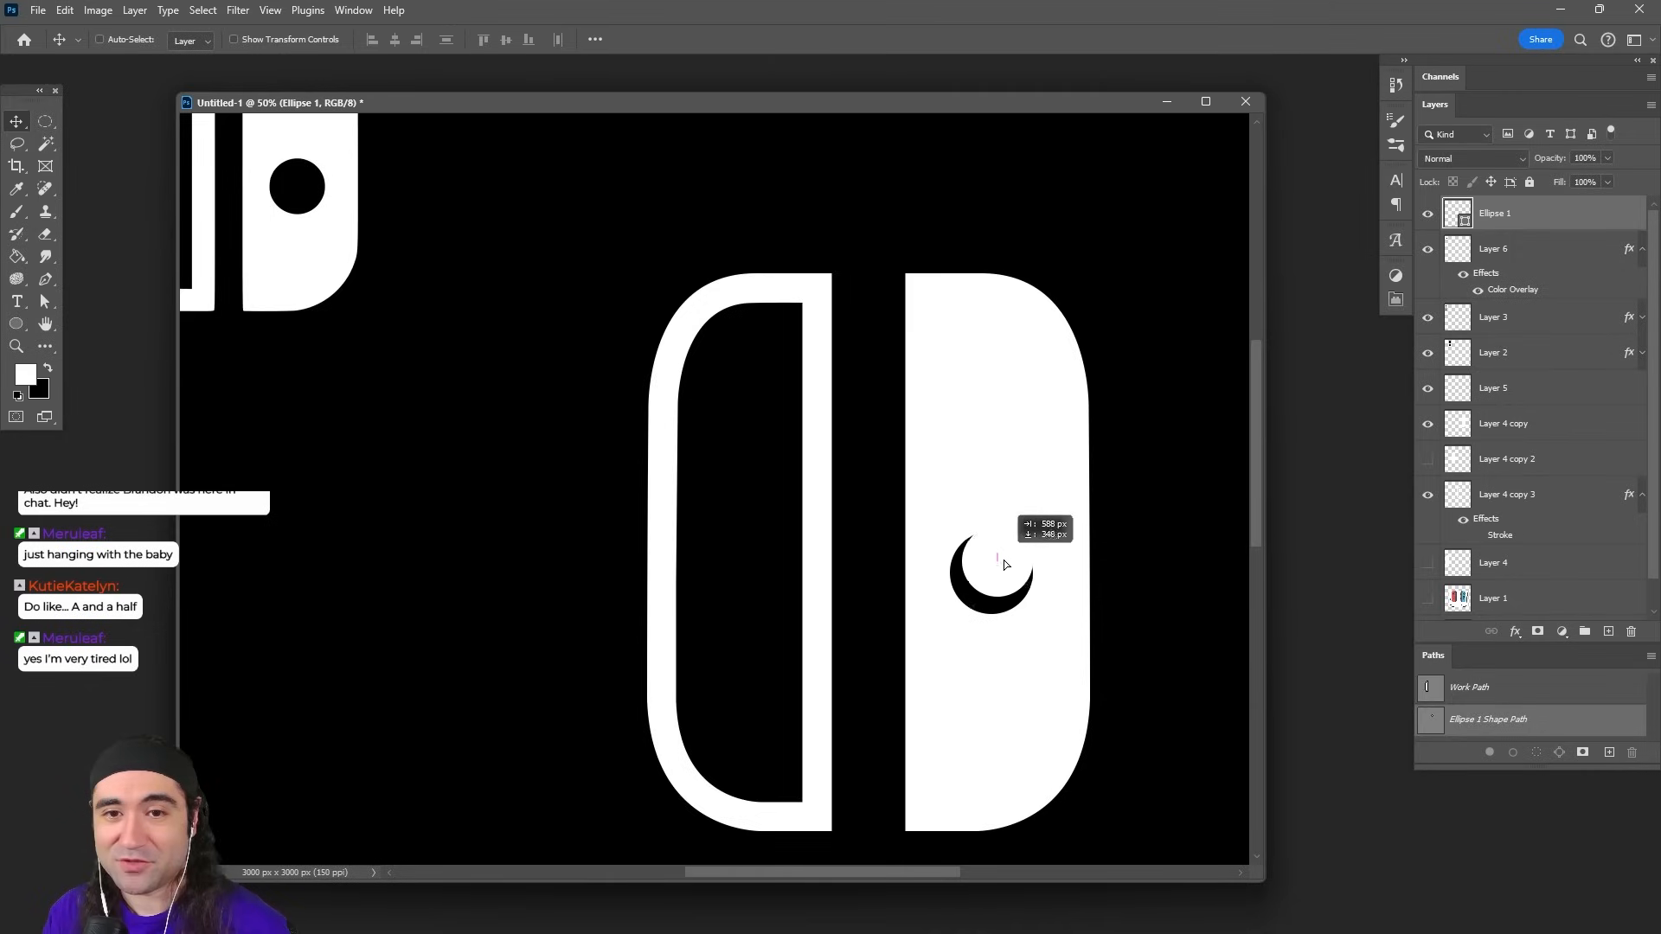
Step: Overlay the resized circle and the small logo's white circle on their black counterparts to check the size difference, and undo the moves
drag(1006, 549, 997, 571)
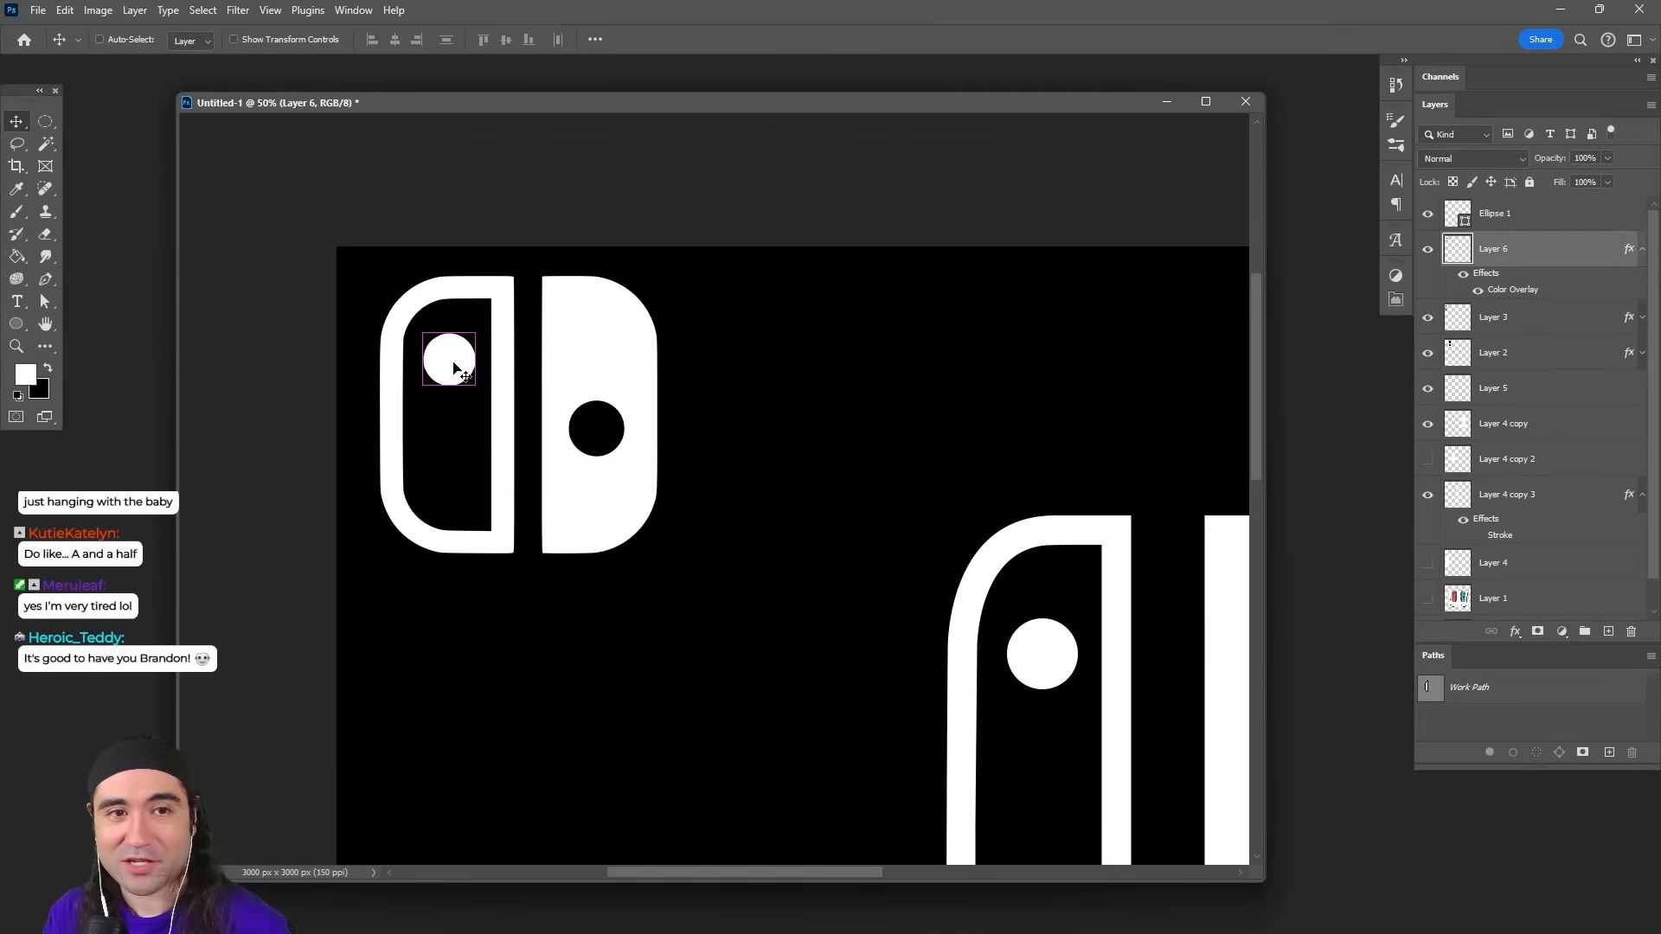
drag(456, 370, 608, 437)
key(Down)
key(Down)
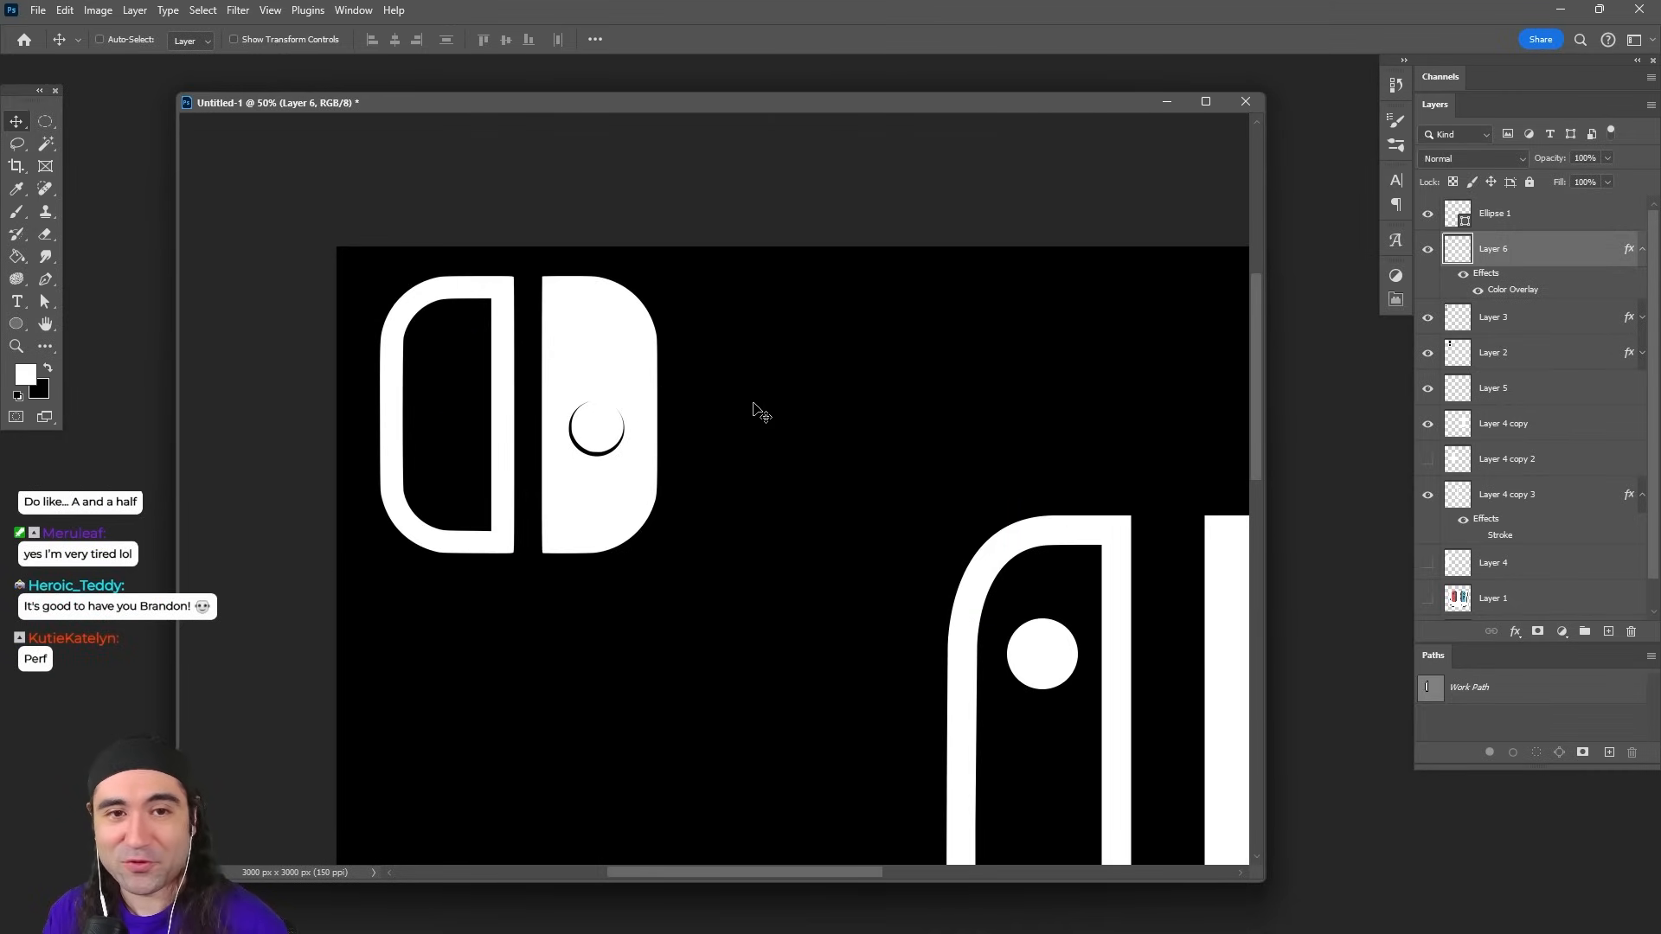
key(Left)
key(Left)
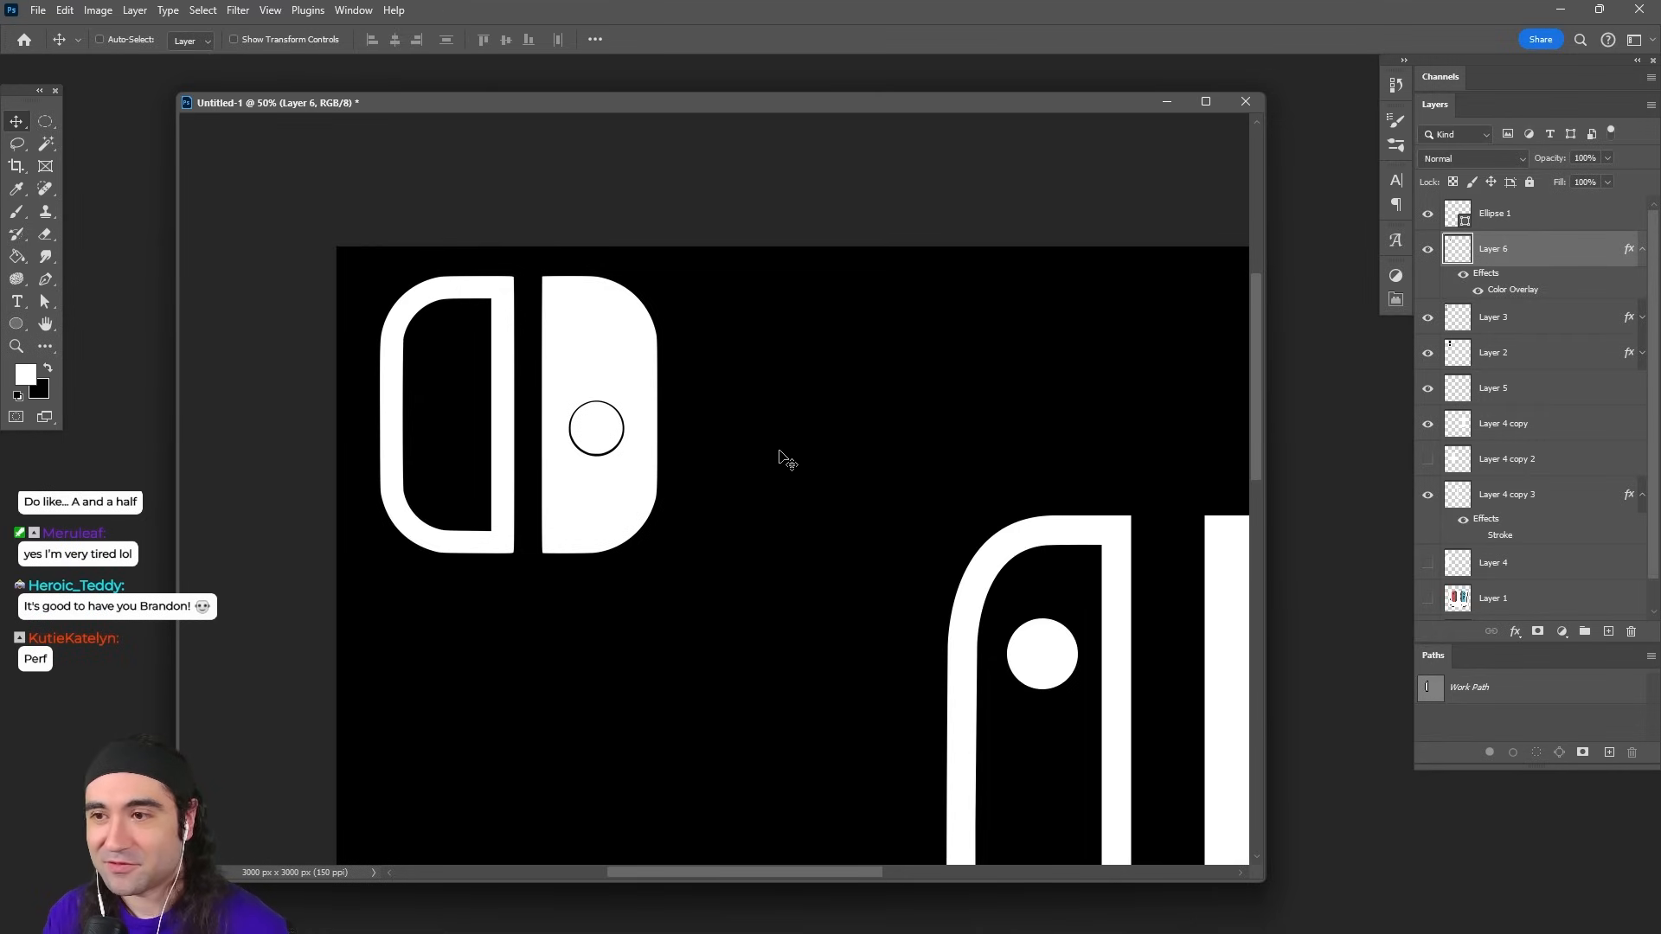
key(ctrl+z)
key(ctrl+z)
drag(977, 619, 630, 407)
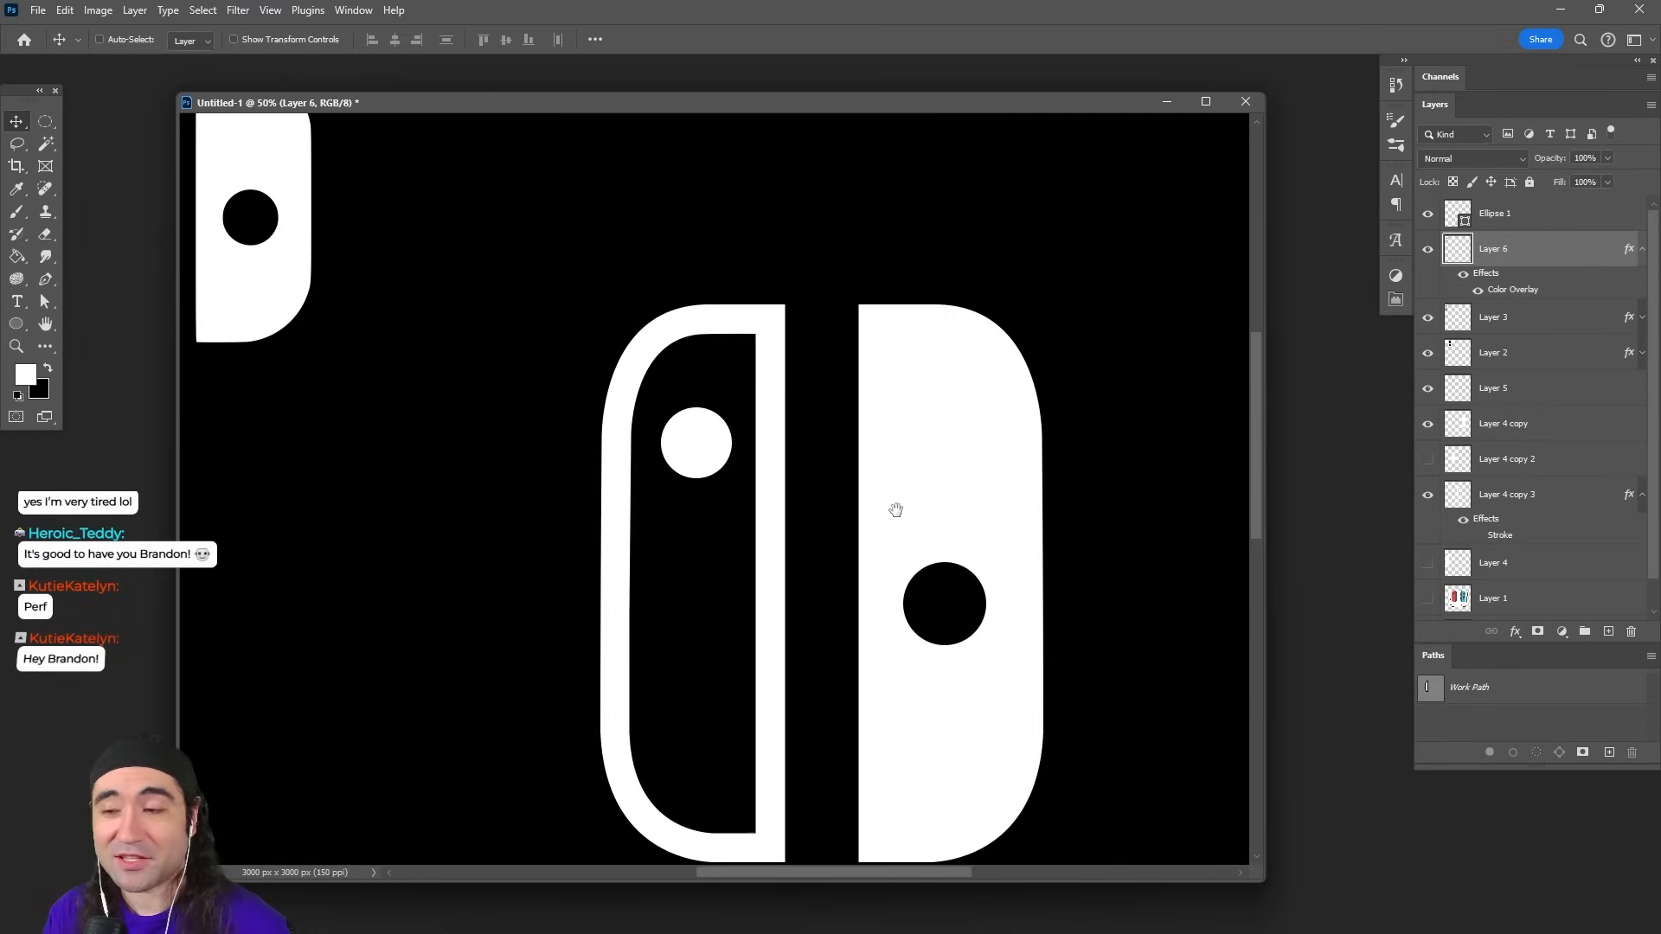
drag(879, 500, 861, 466)
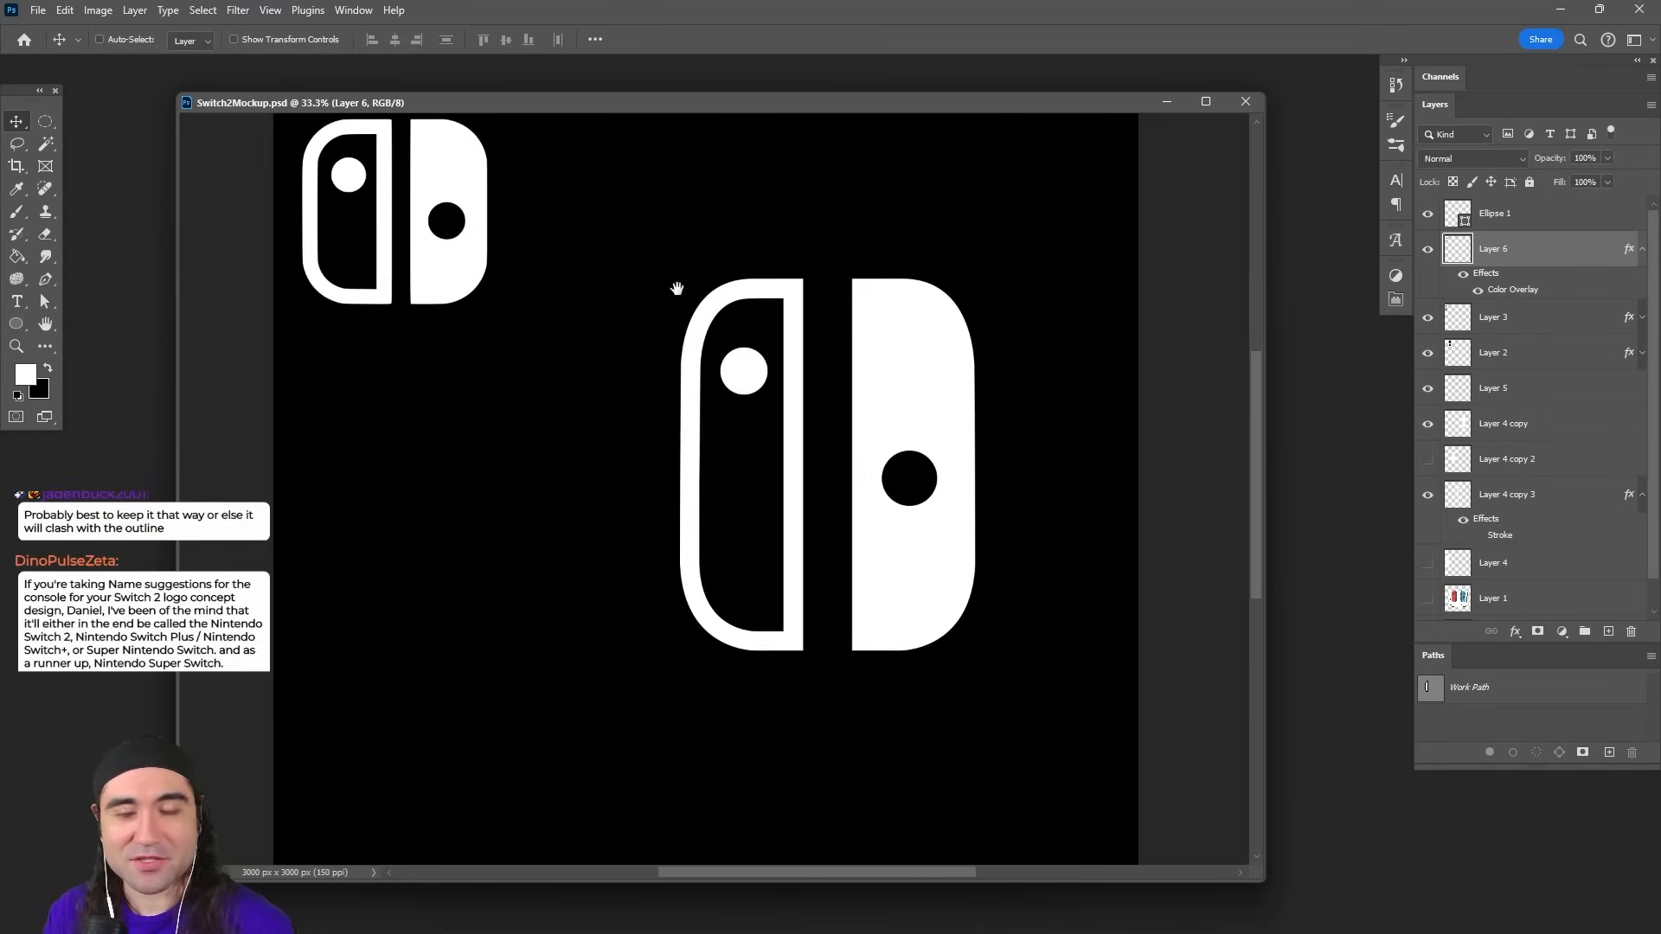
Step: Shift the large logo's white circle vertically so it sits slightly lower inside the hollow left frame
drag(690, 290, 725, 337)
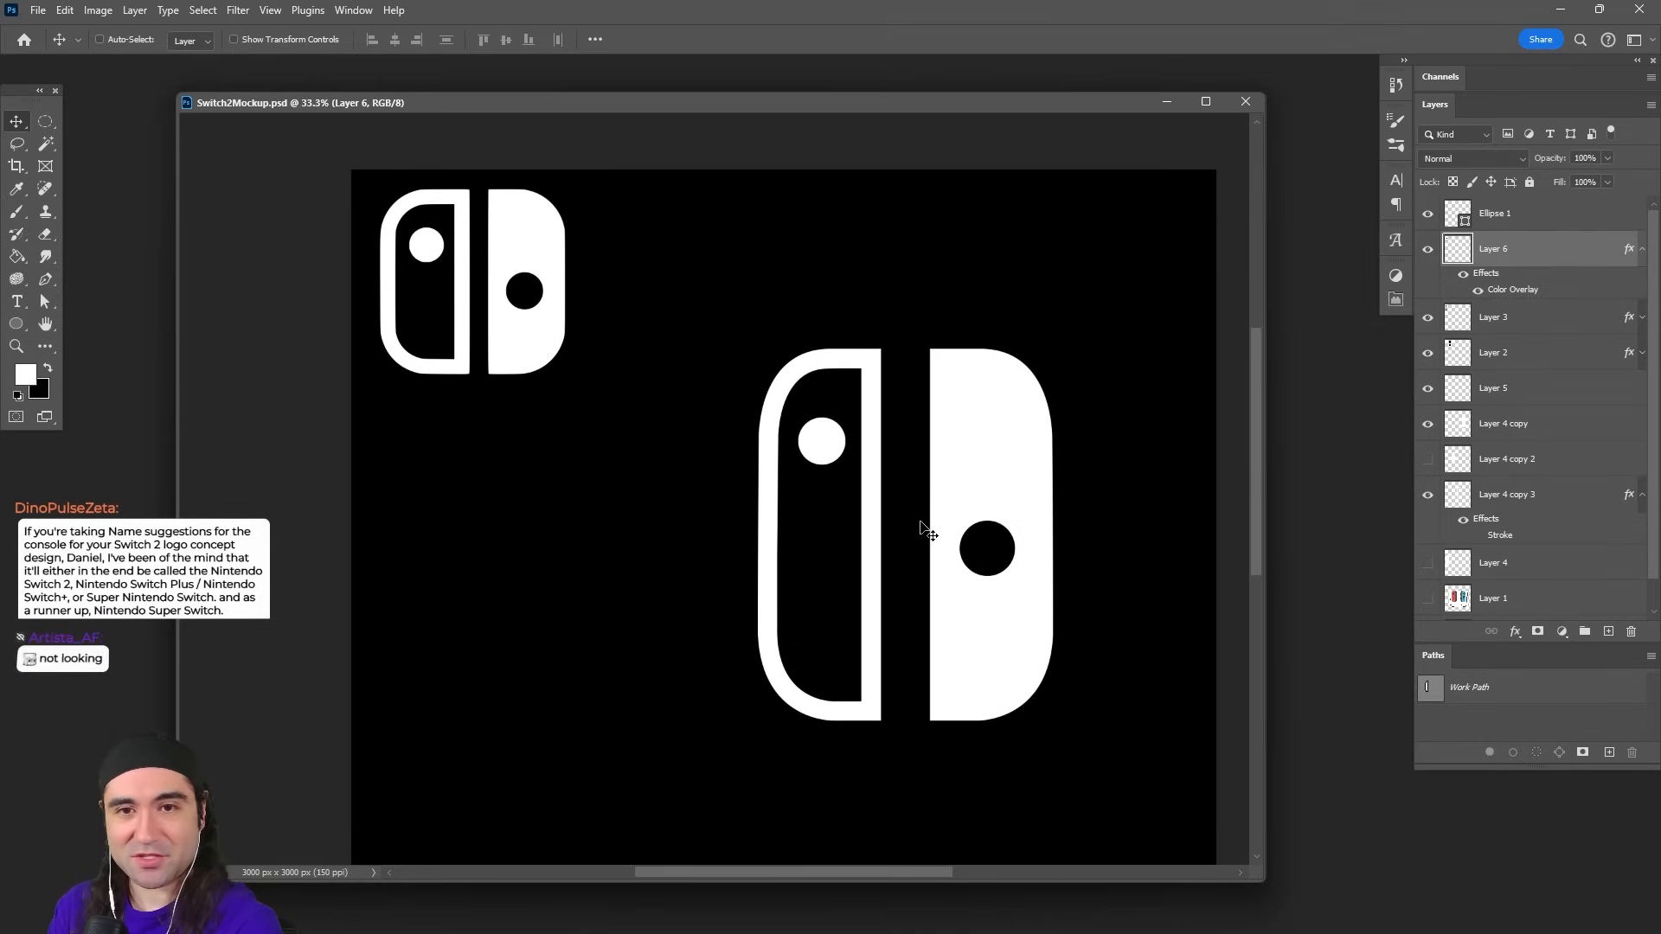
key(a)
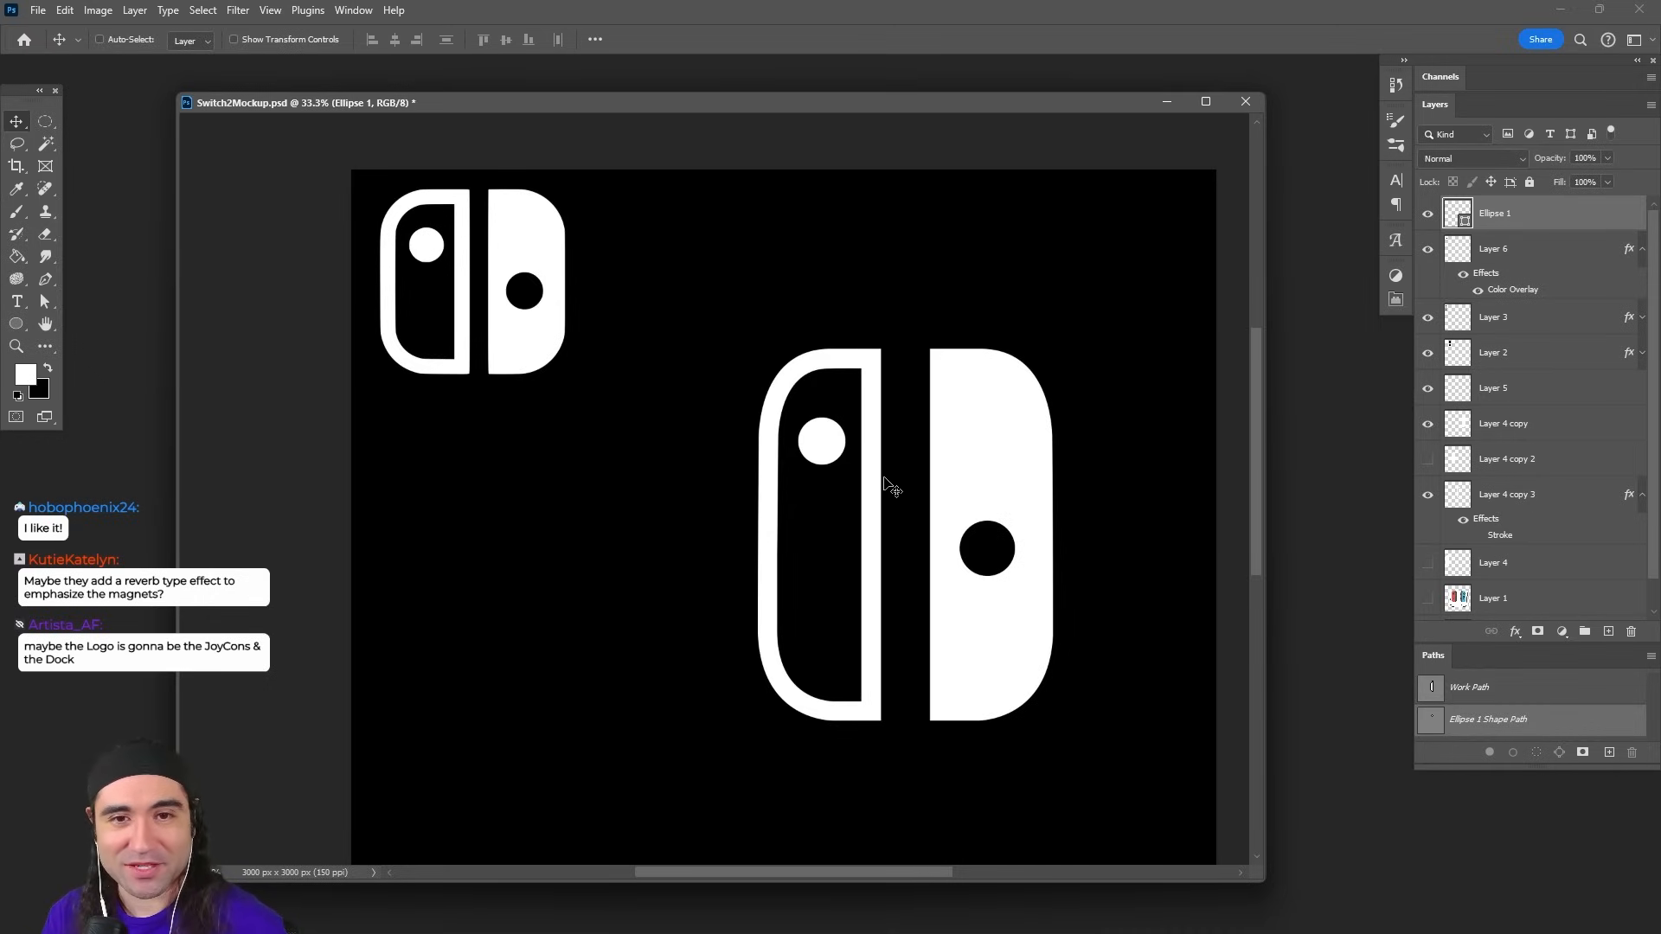
key(z)
click(874, 447)
click(875, 448)
click(875, 447)
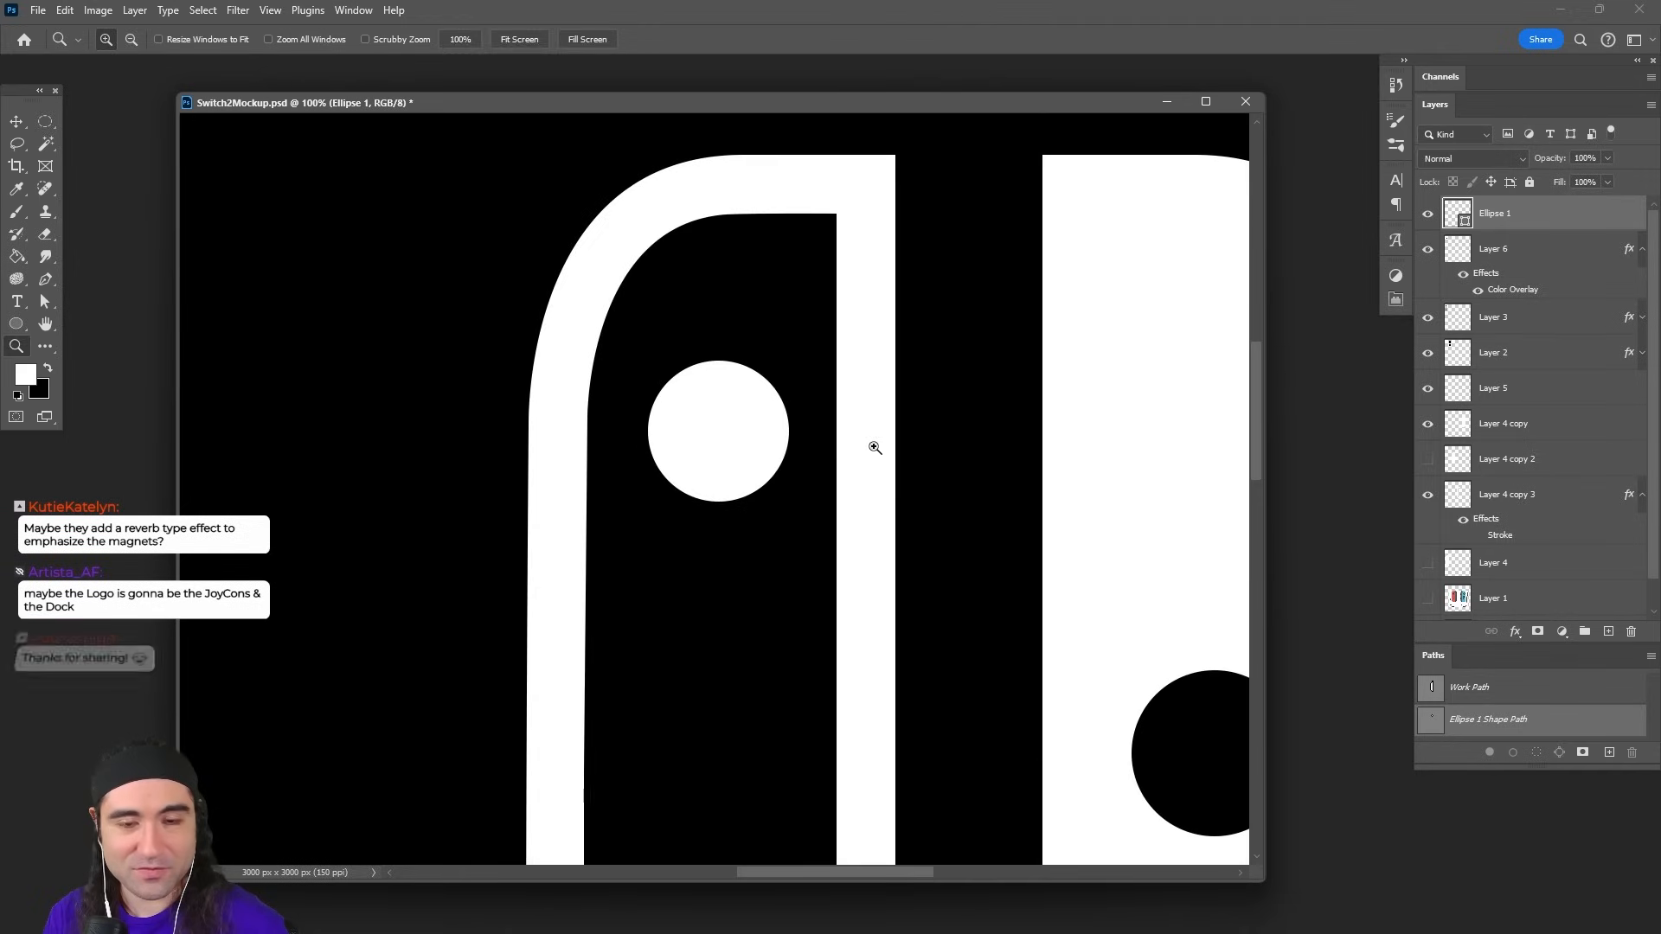
key(v)
drag(777, 437, 777, 407)
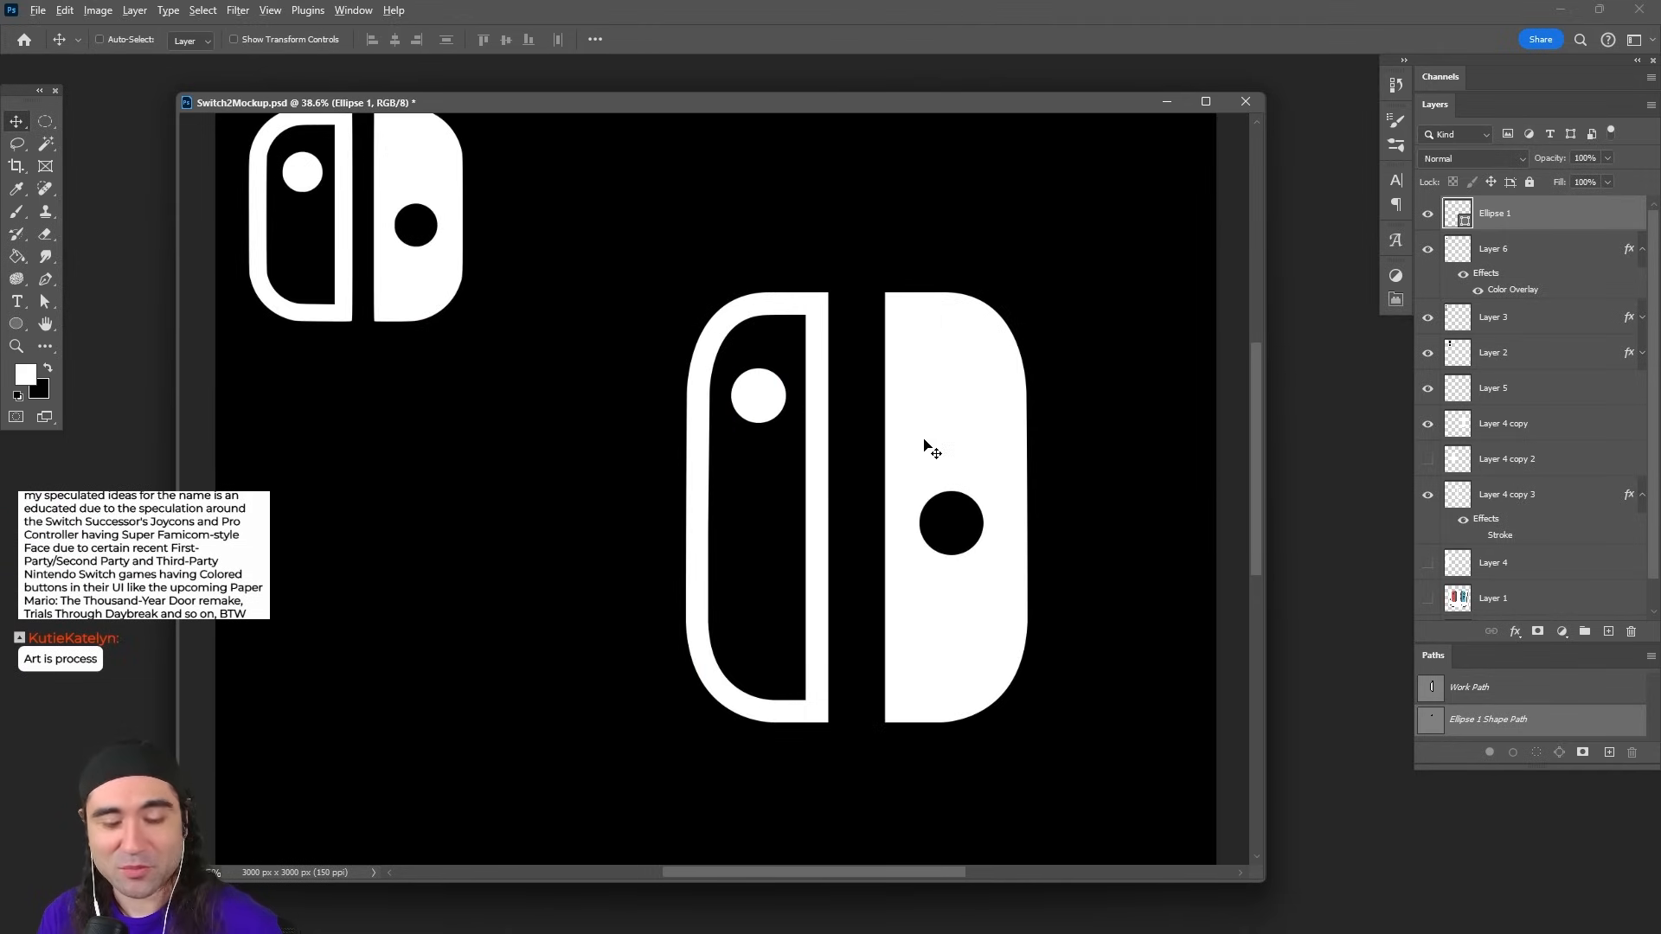
scroll(923, 448, up, 2)
drag(675, 368, 675, 413)
scroll(837, 541, down, 2)
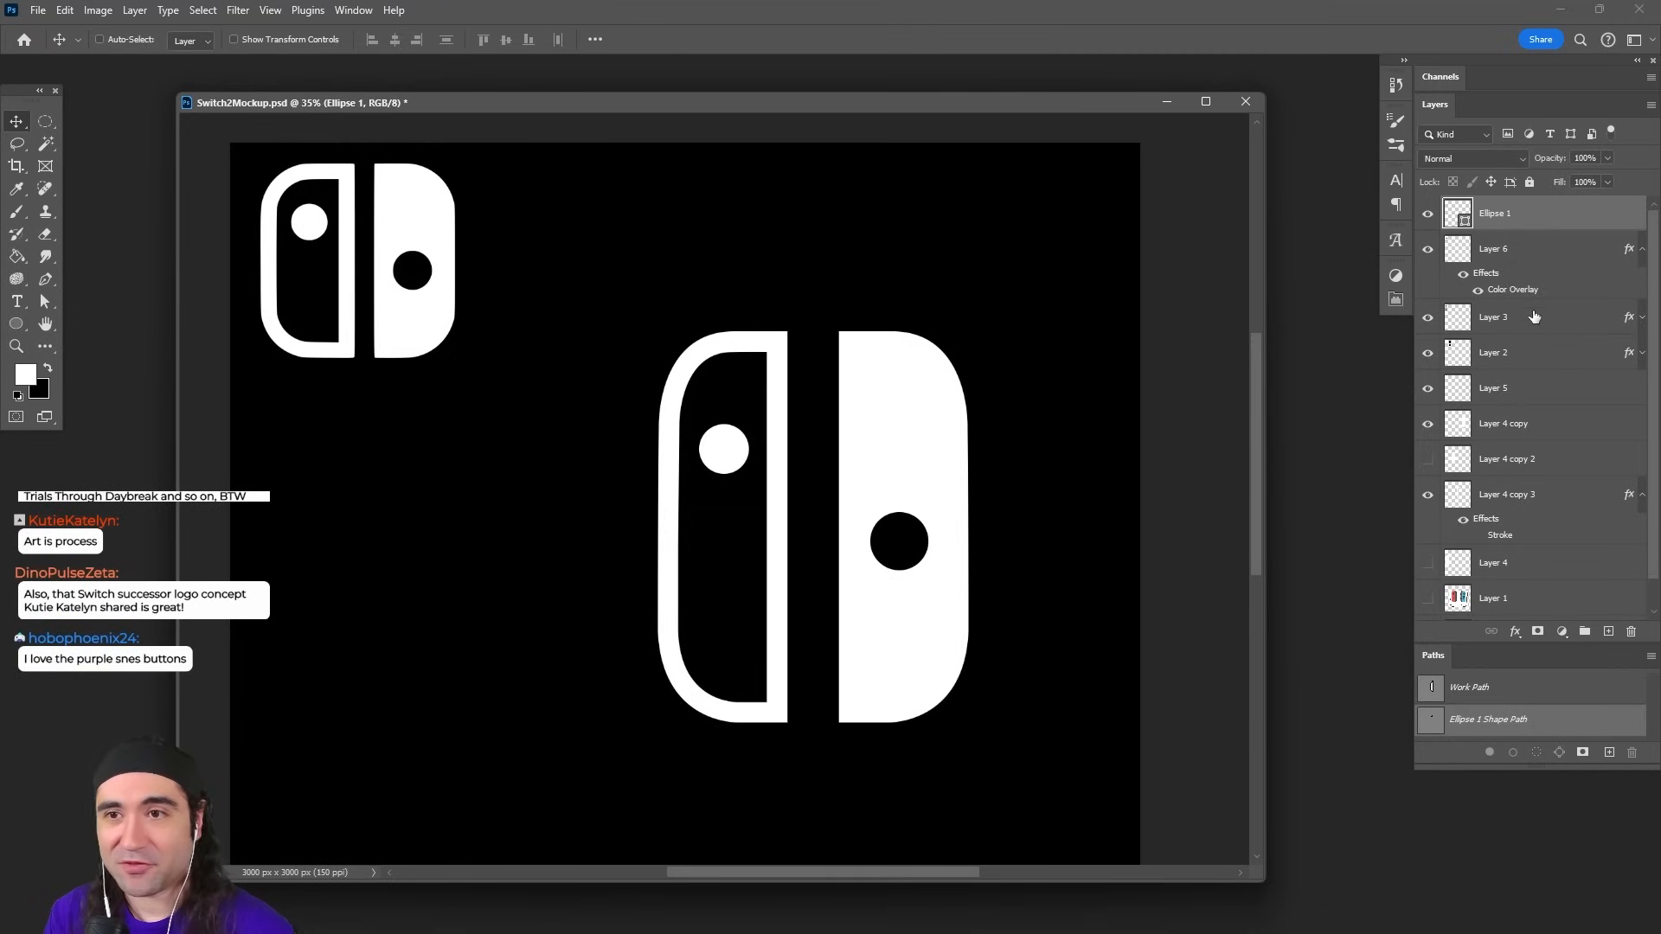
Step: Toggle the visibility of Ellipse 1, Layer 6 and Layer 4 copy 3 to identify which logo part each contains
click(1429, 214)
click(1429, 214)
click(1429, 249)
click(1429, 249)
click(1429, 497)
click(1428, 496)
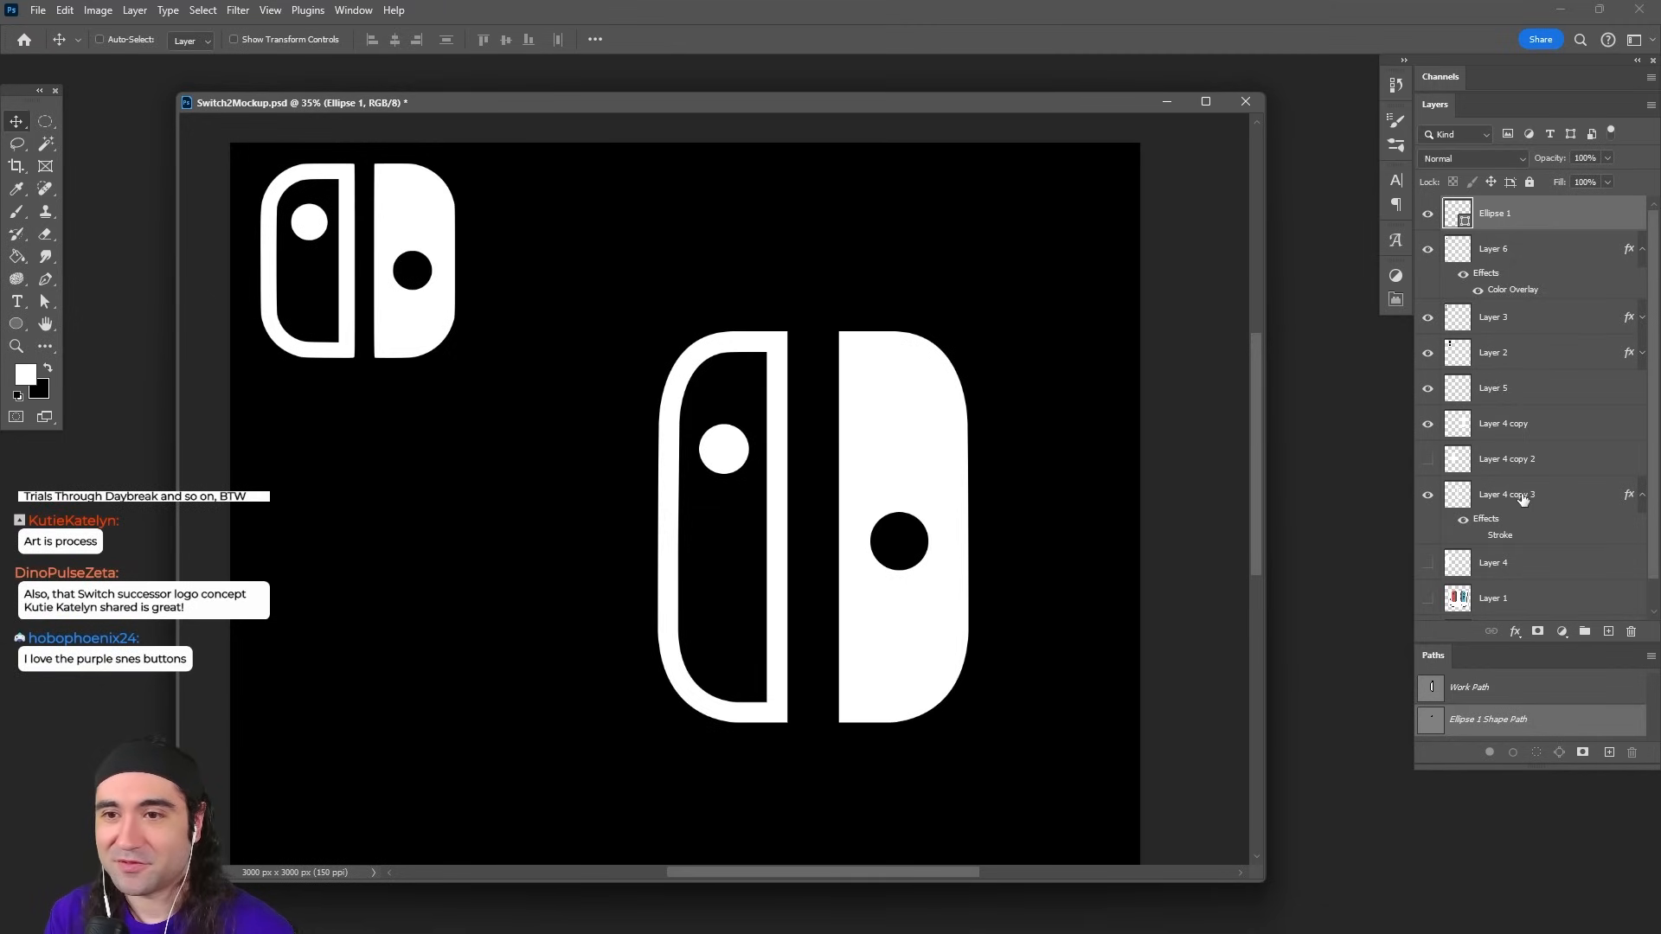
Step: Move the left frame with its circle and the solid right shape apart horizontally, opening a wide gap between them
click(1521, 495)
drag(771, 603, 963, 603)
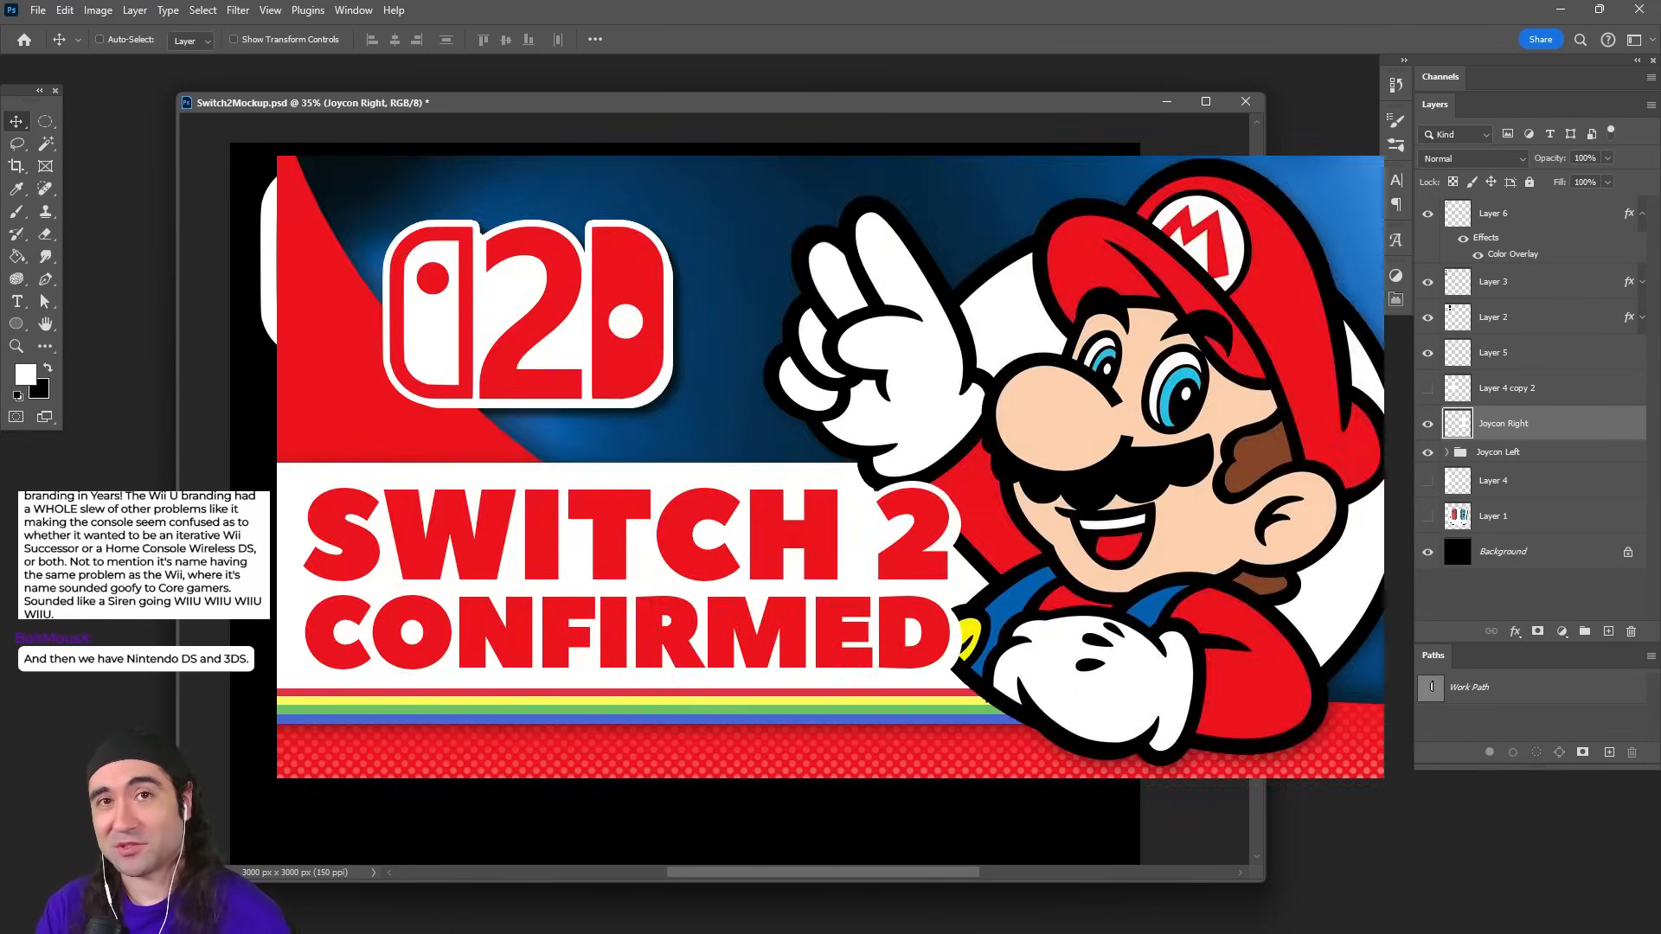
drag(814, 470, 975, 469)
Step: Add a white text layer reading "2" in Montserrat ExtraBold above the gap between the Joy-Con shapes
key(t)
click(778, 305)
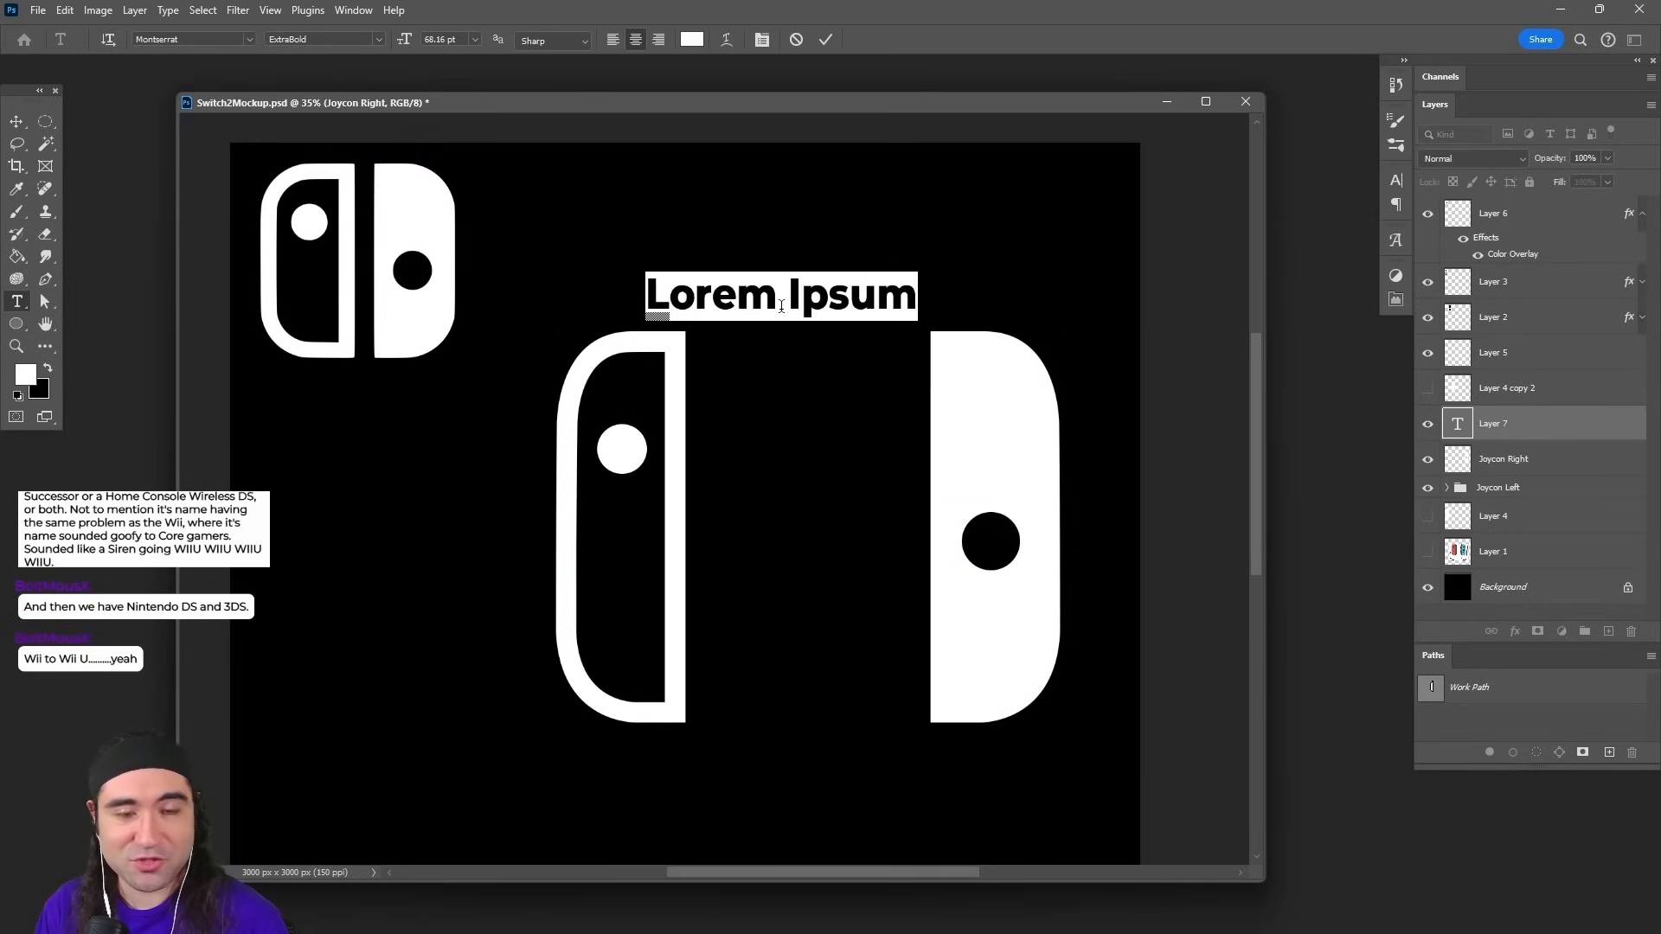
text(2)
click(16, 121)
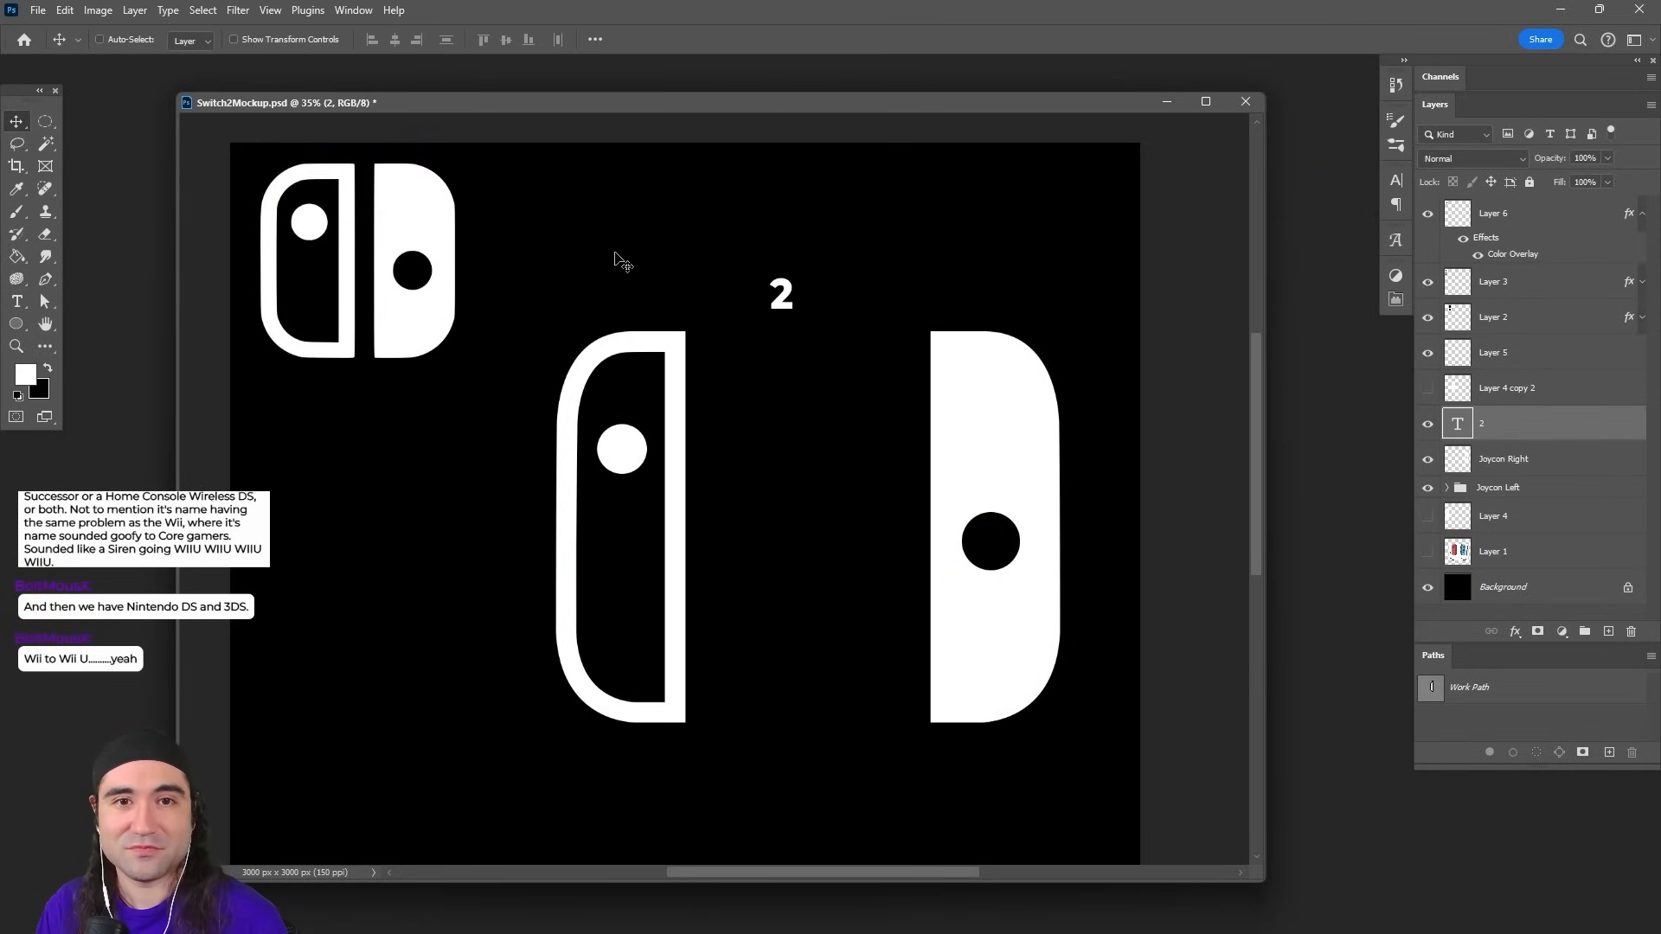
Step: Enlarge the "2" text to about 920% and position it in the gap between the two Joy-Con shapes
drag(787, 313, 731, 377)
click(1404, 182)
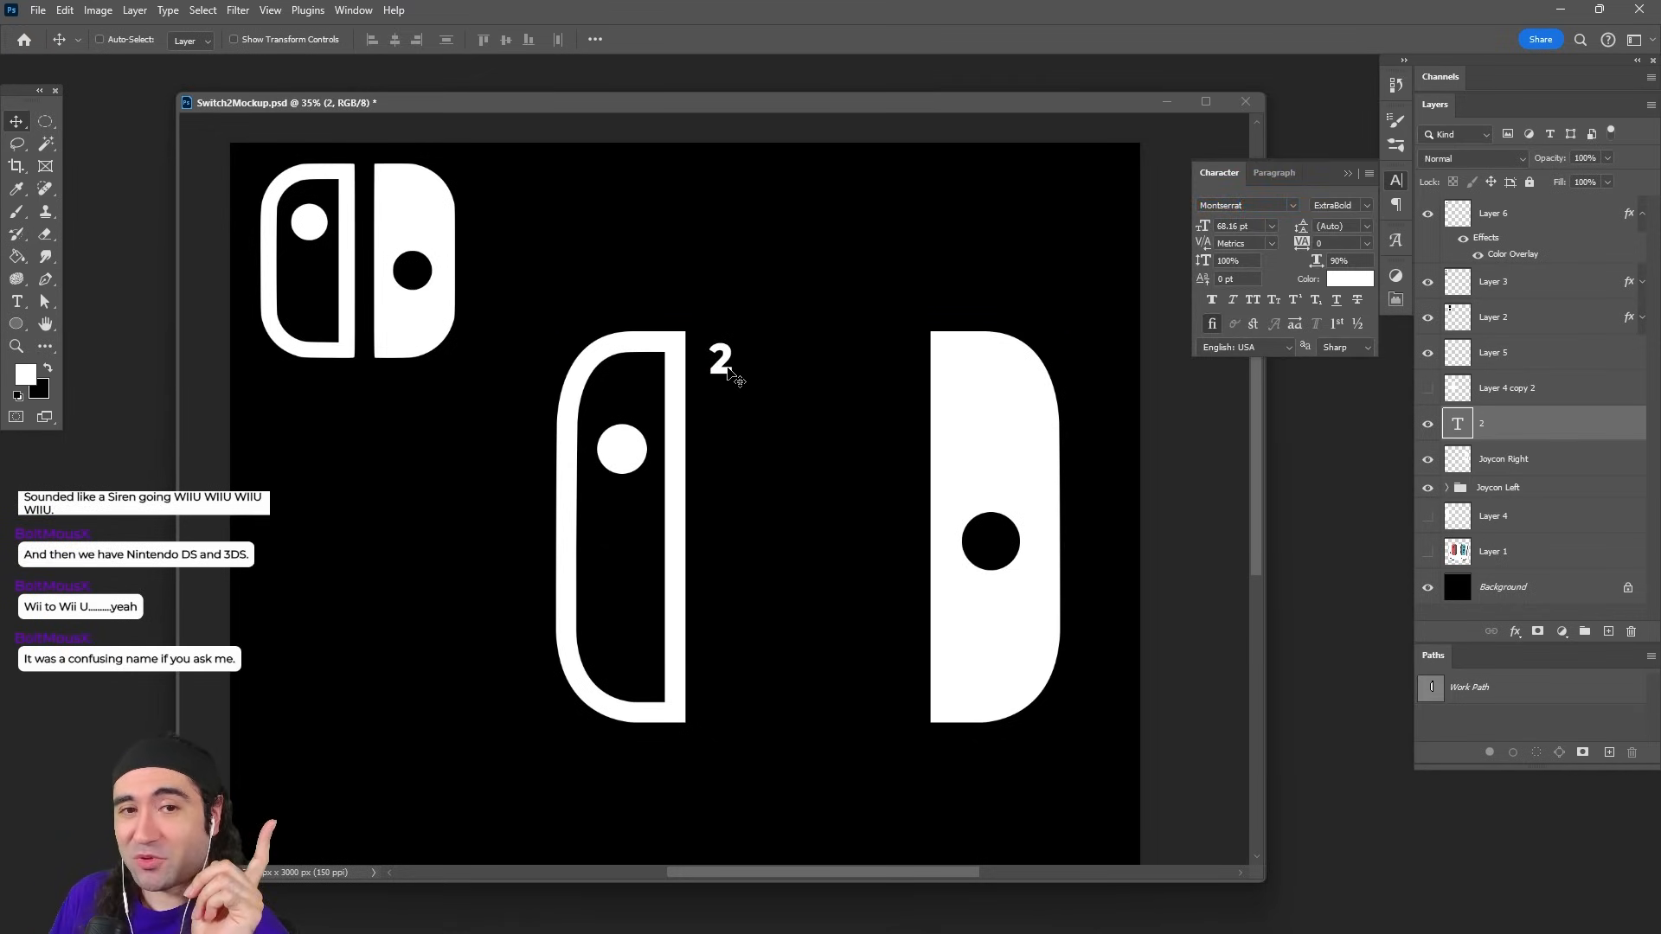
click(734, 377)
key(ctrl+t)
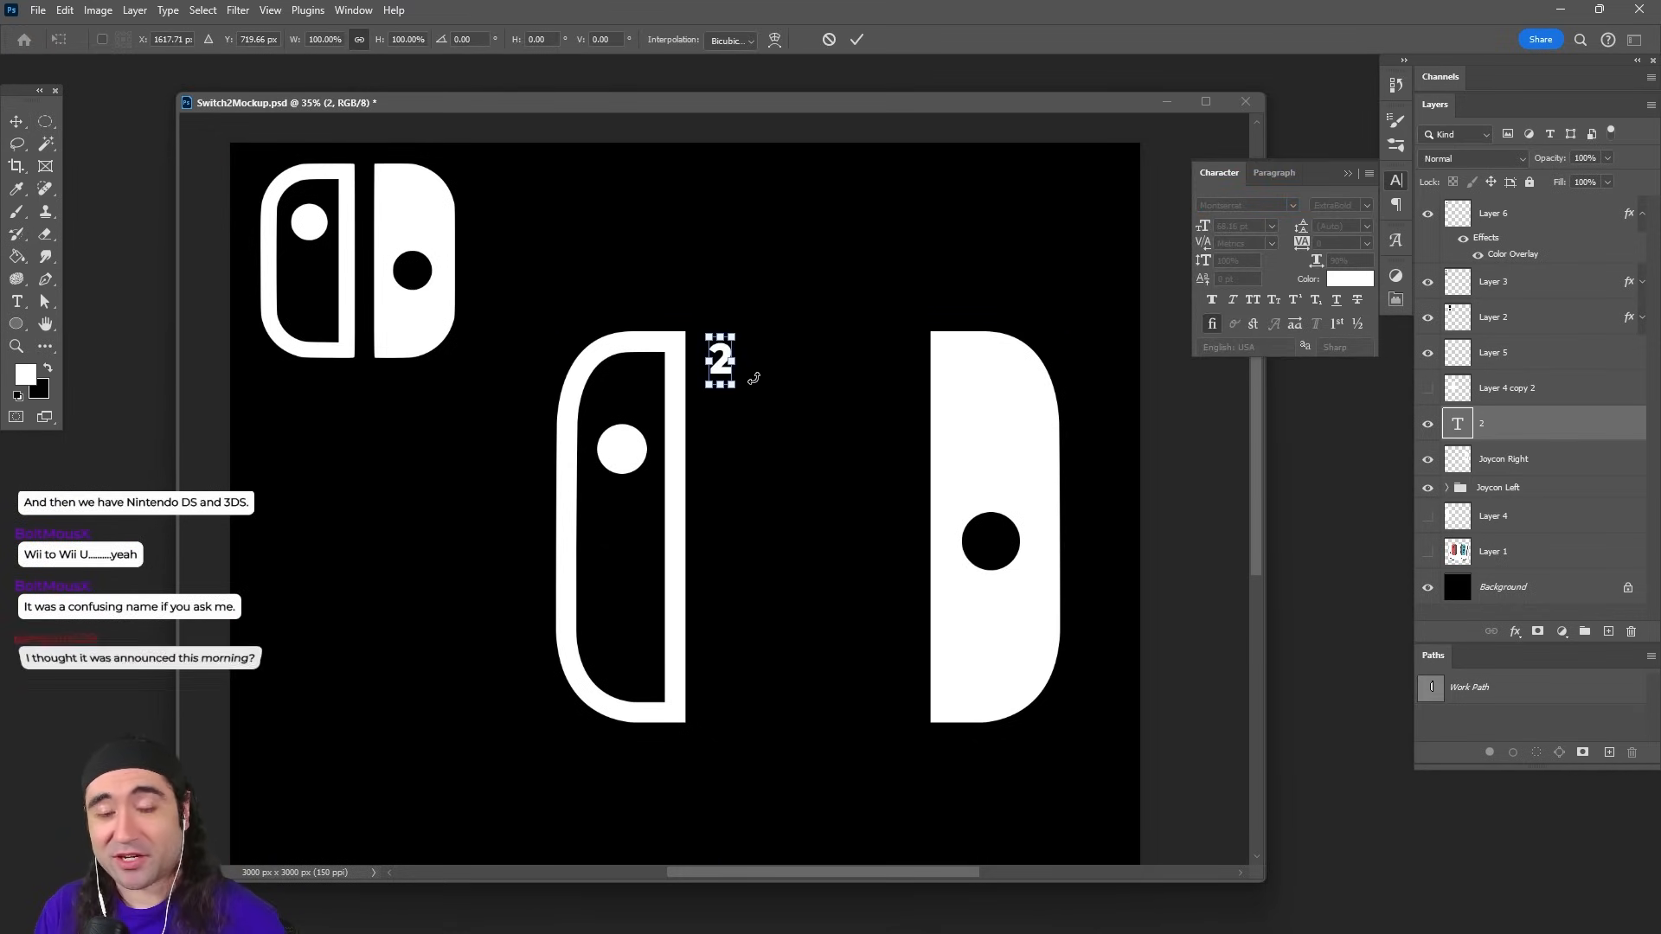
drag(731, 389, 927, 780)
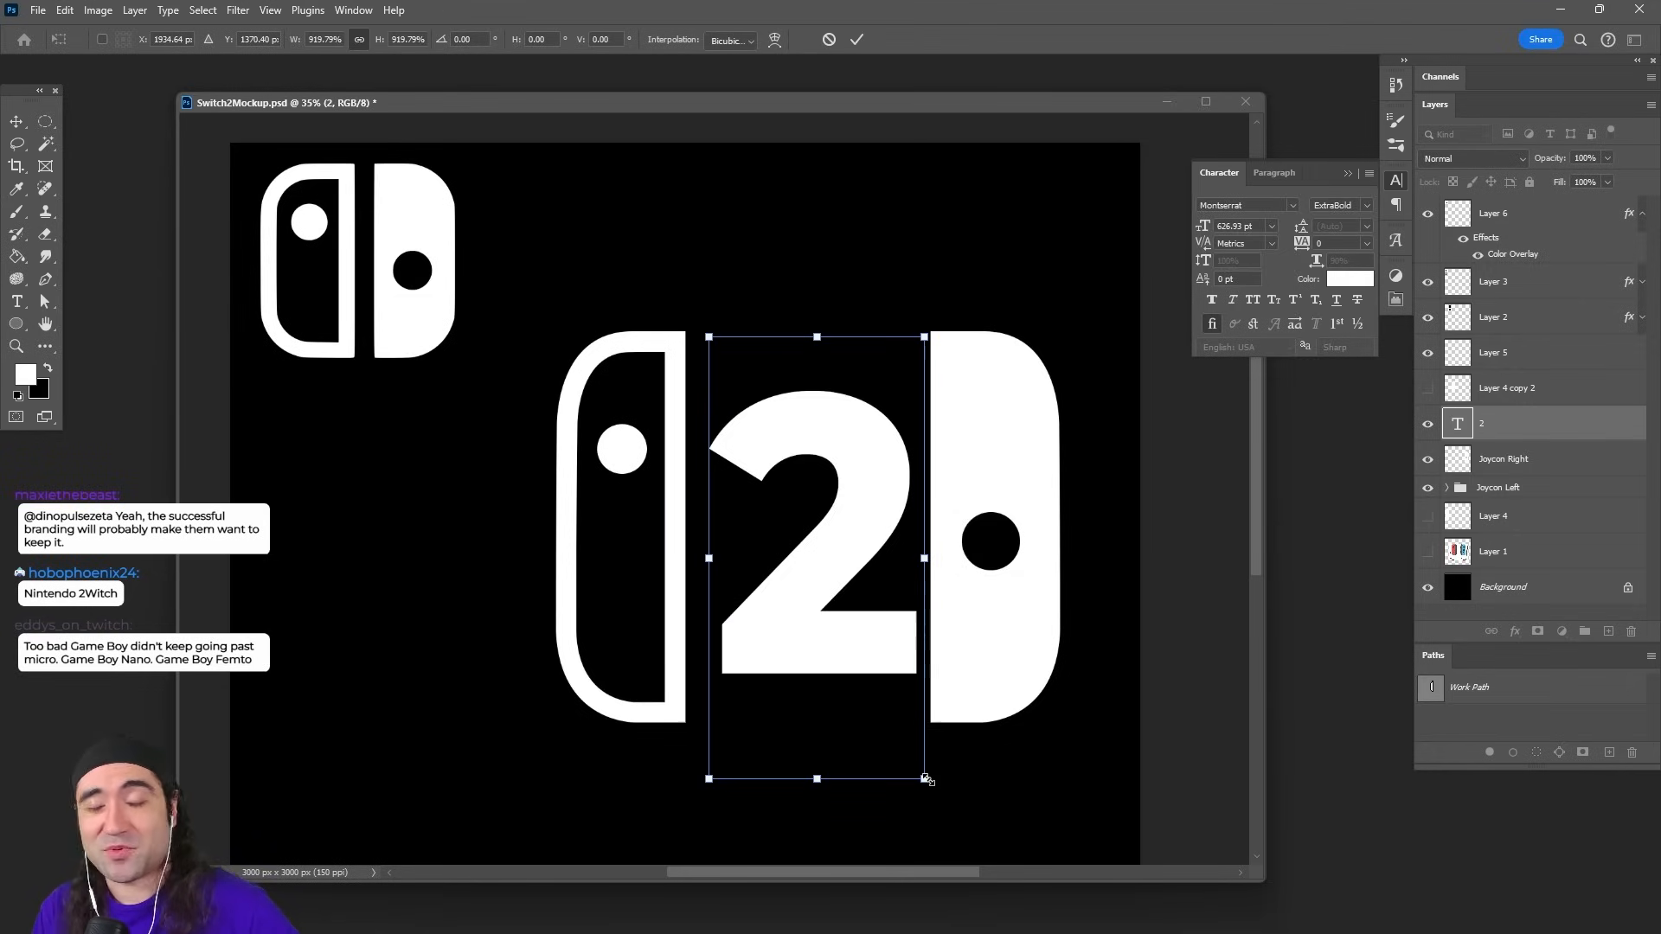
key(Return)
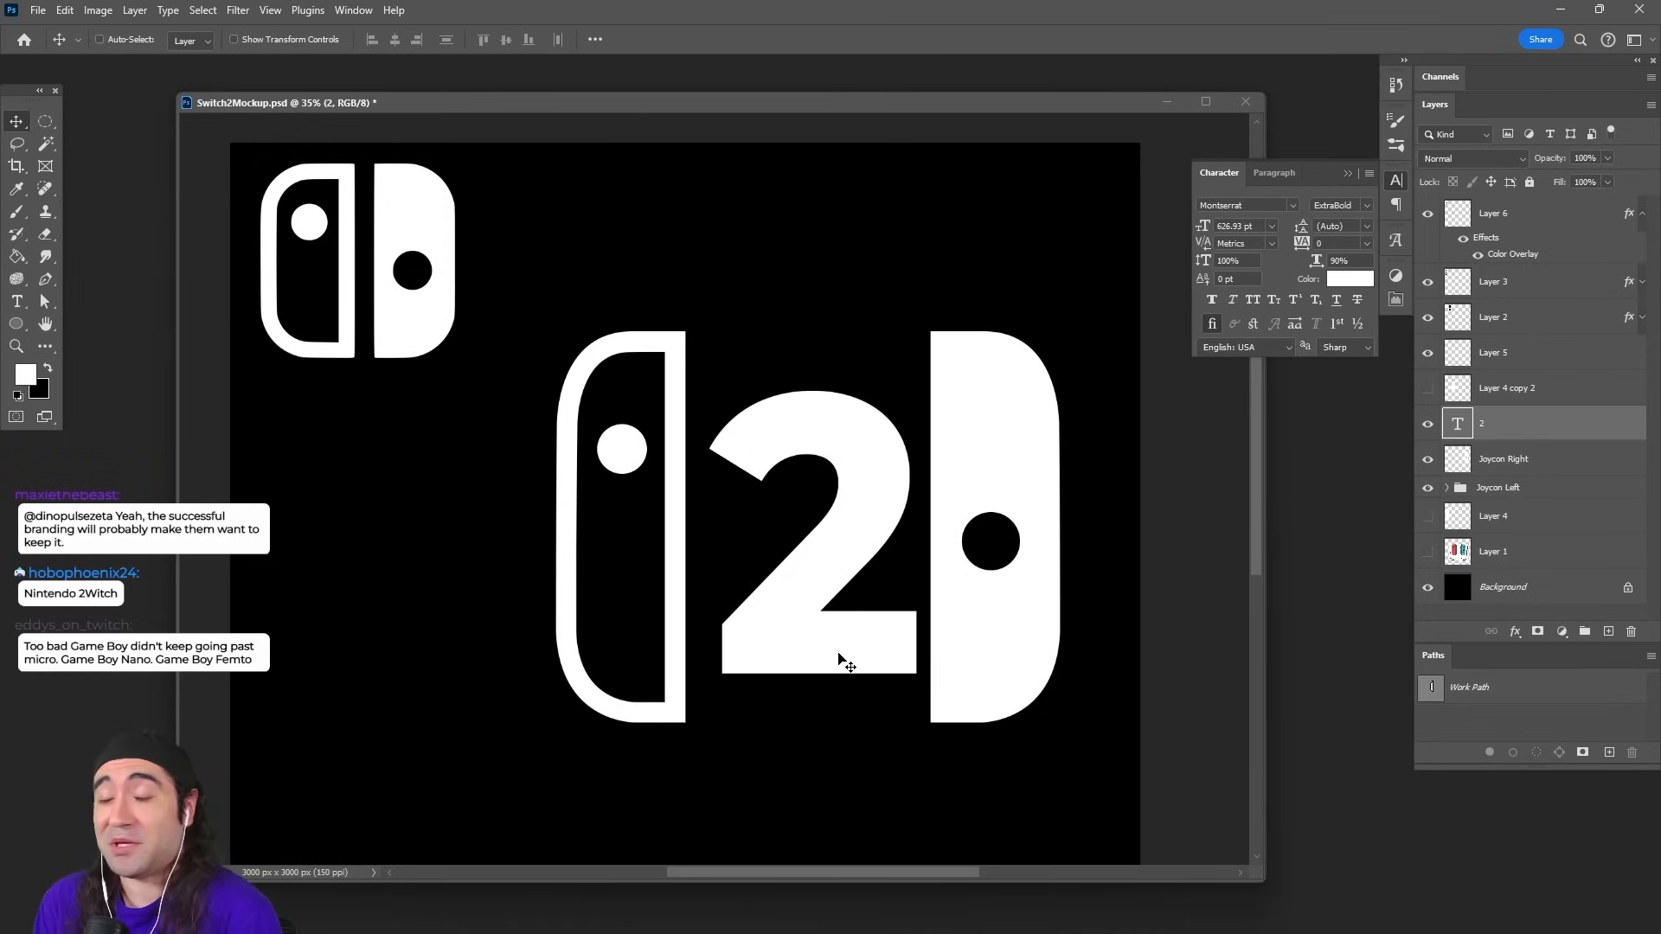
drag(834, 667, 813, 716)
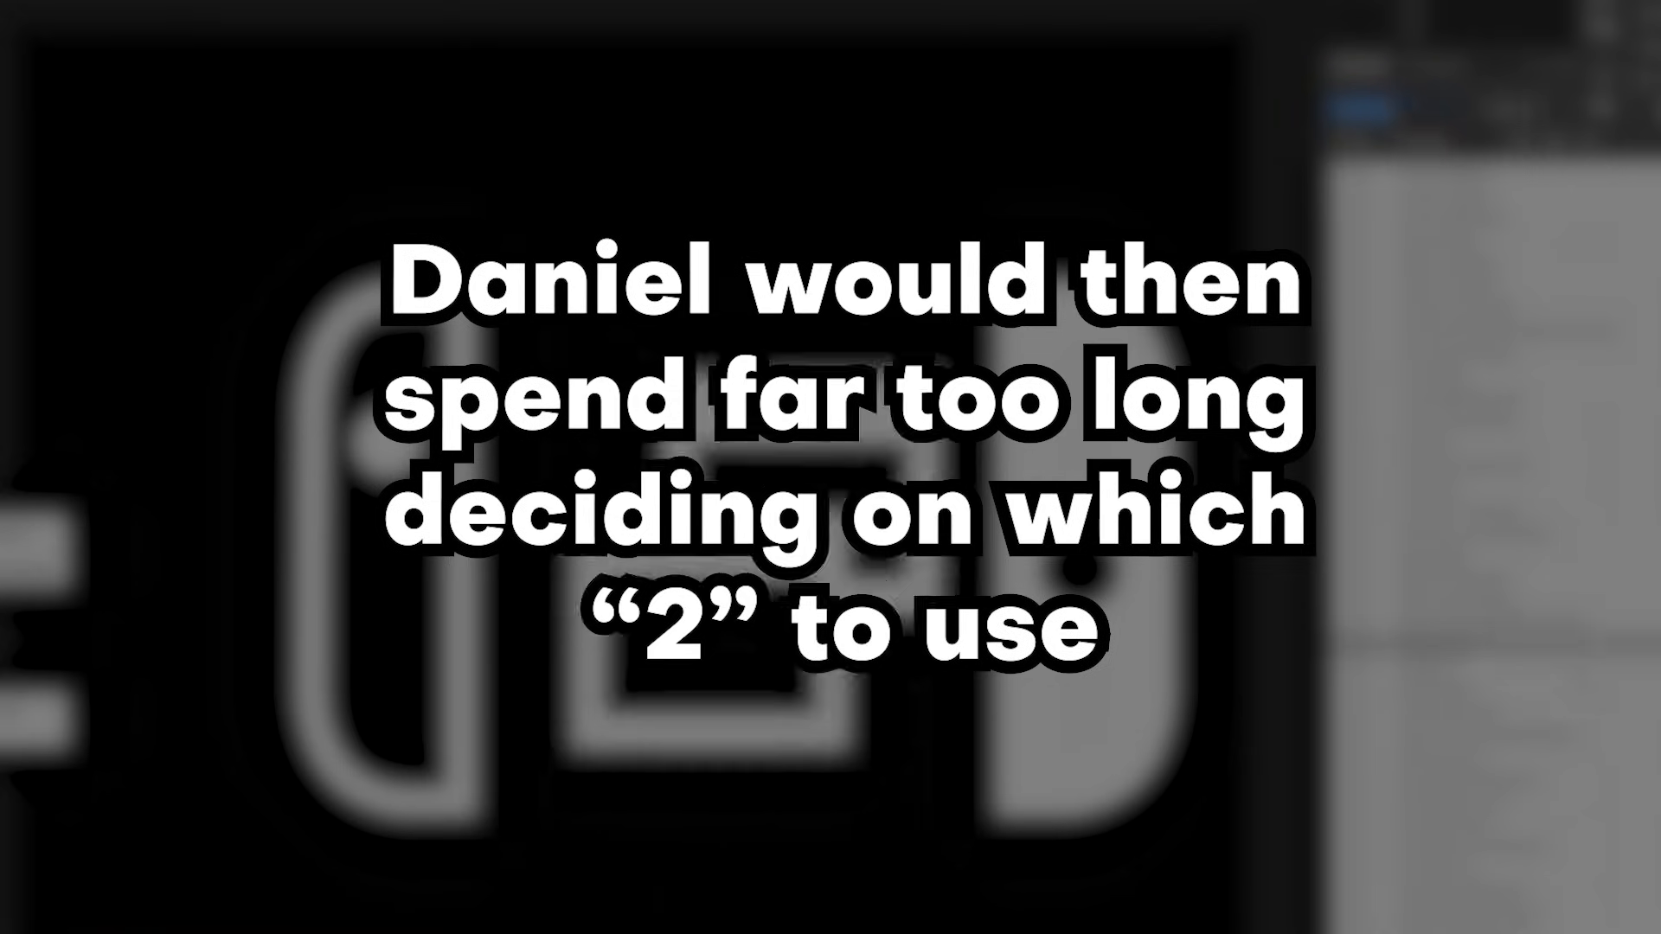
Step: Try out a long series of successive fonts on the "2" to compare their numeral shapes
key(Down)
key(Down)
key(Down)
key(Down)
key(Down)
key(Down)
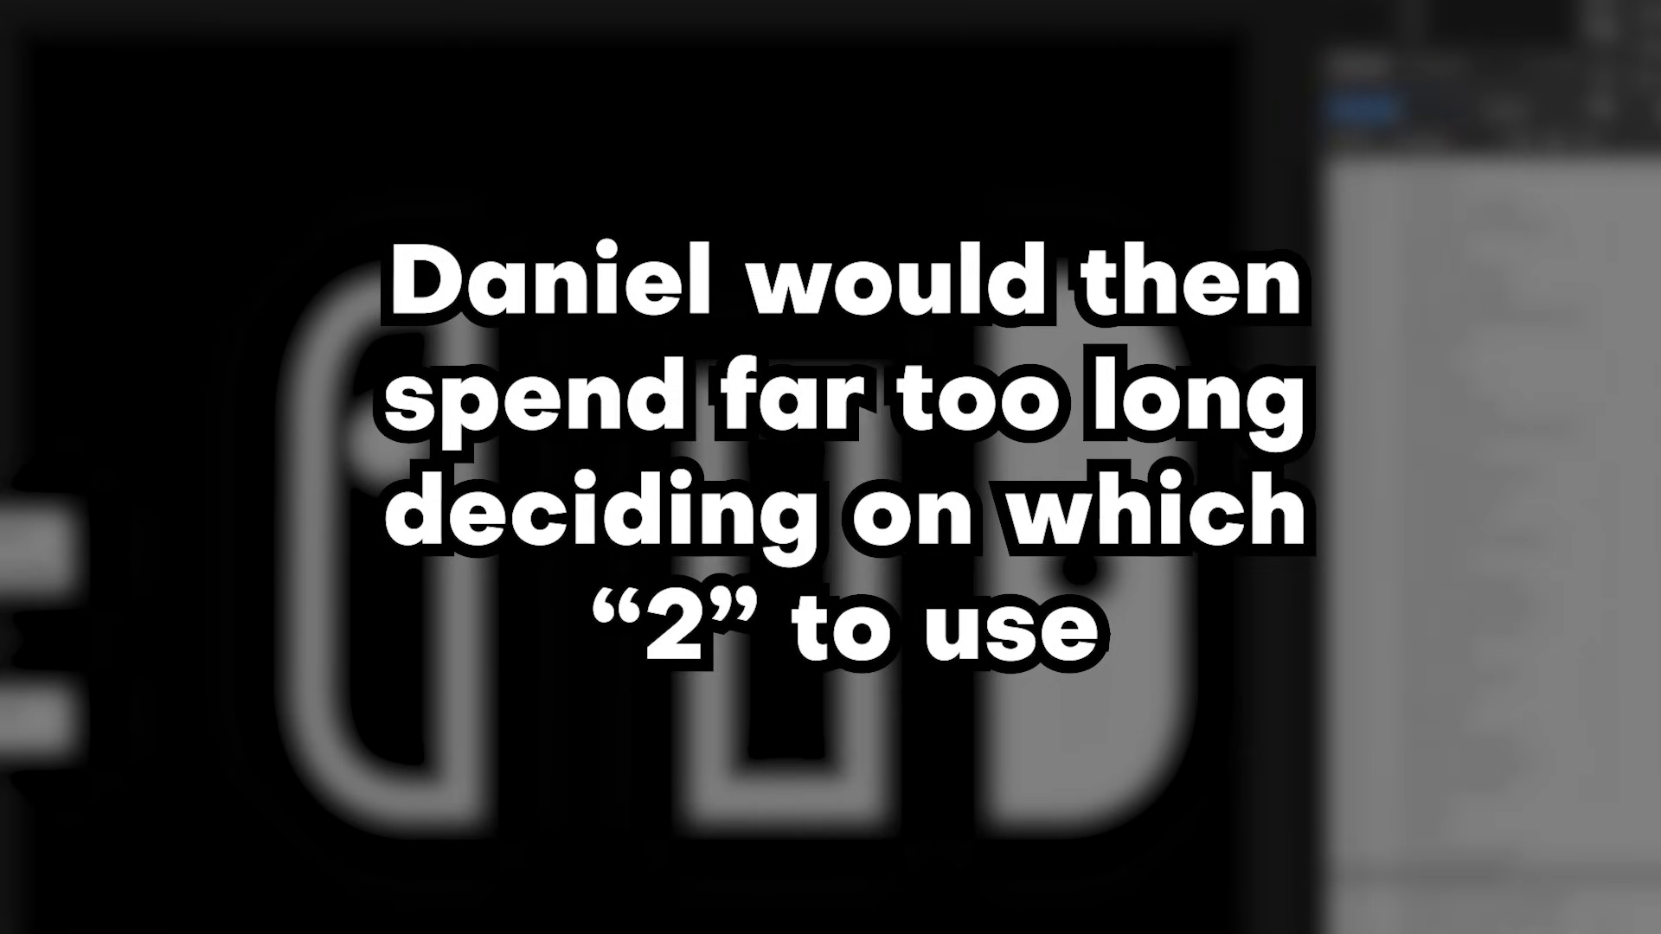
key(Down)
key(Down)
key(Down)
key(Down)
key(Down)
key(Down)
key(Down)
key(Down)
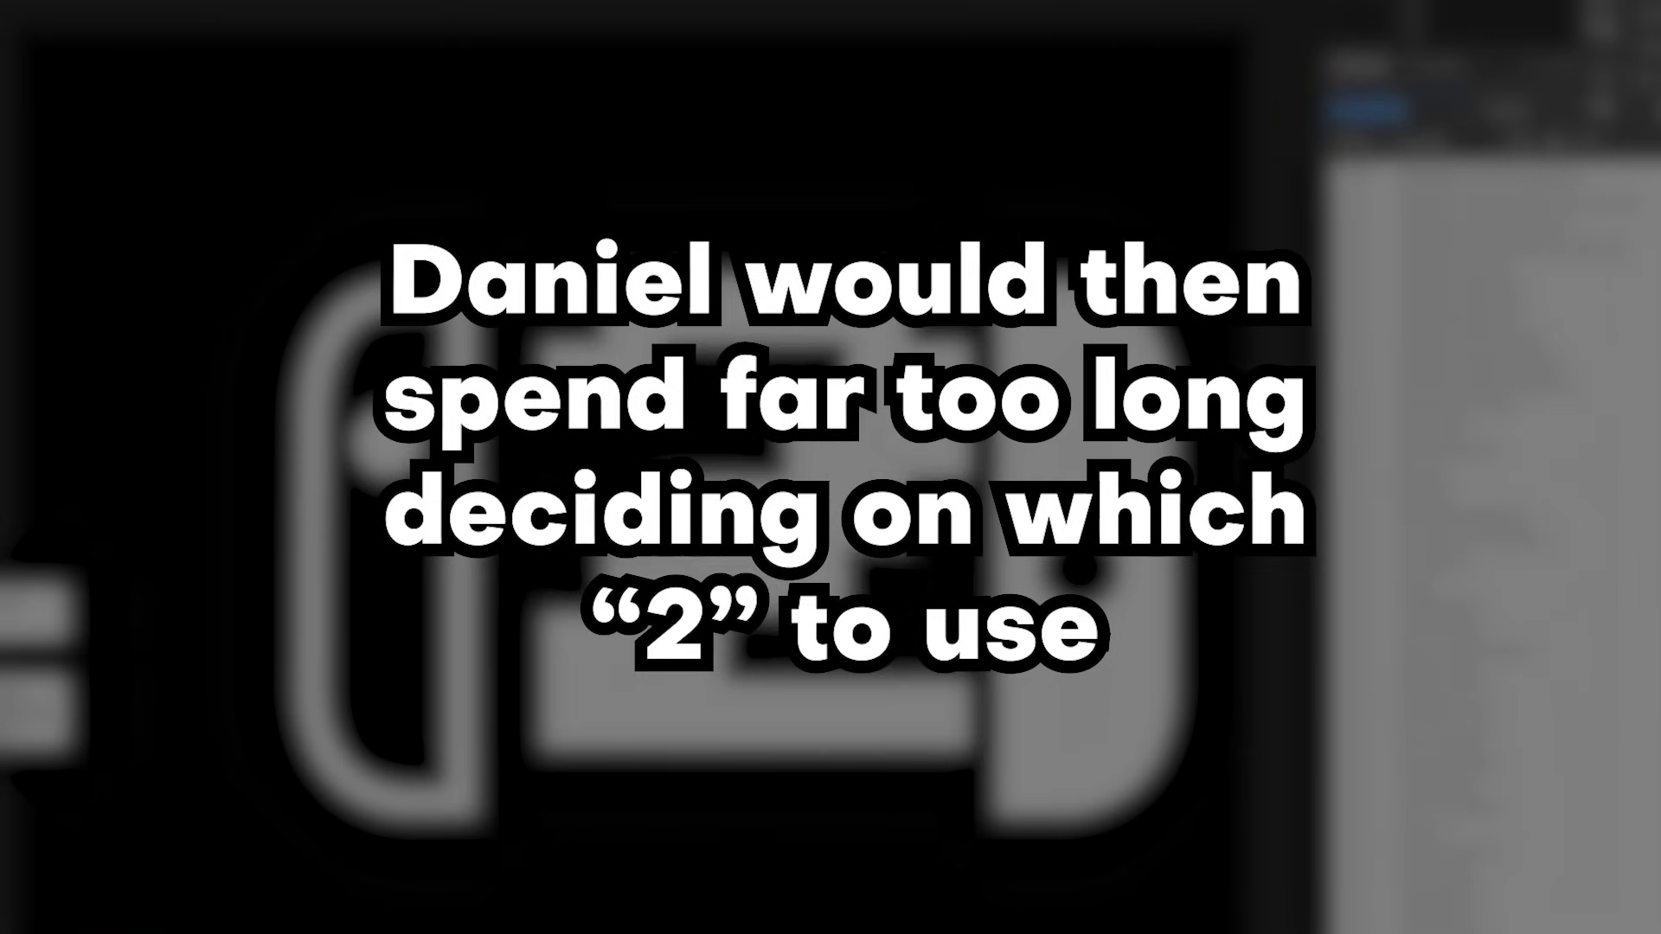
key(Down)
key(Down)
key(Down)
key(Down)
key(Down)
key(Down)
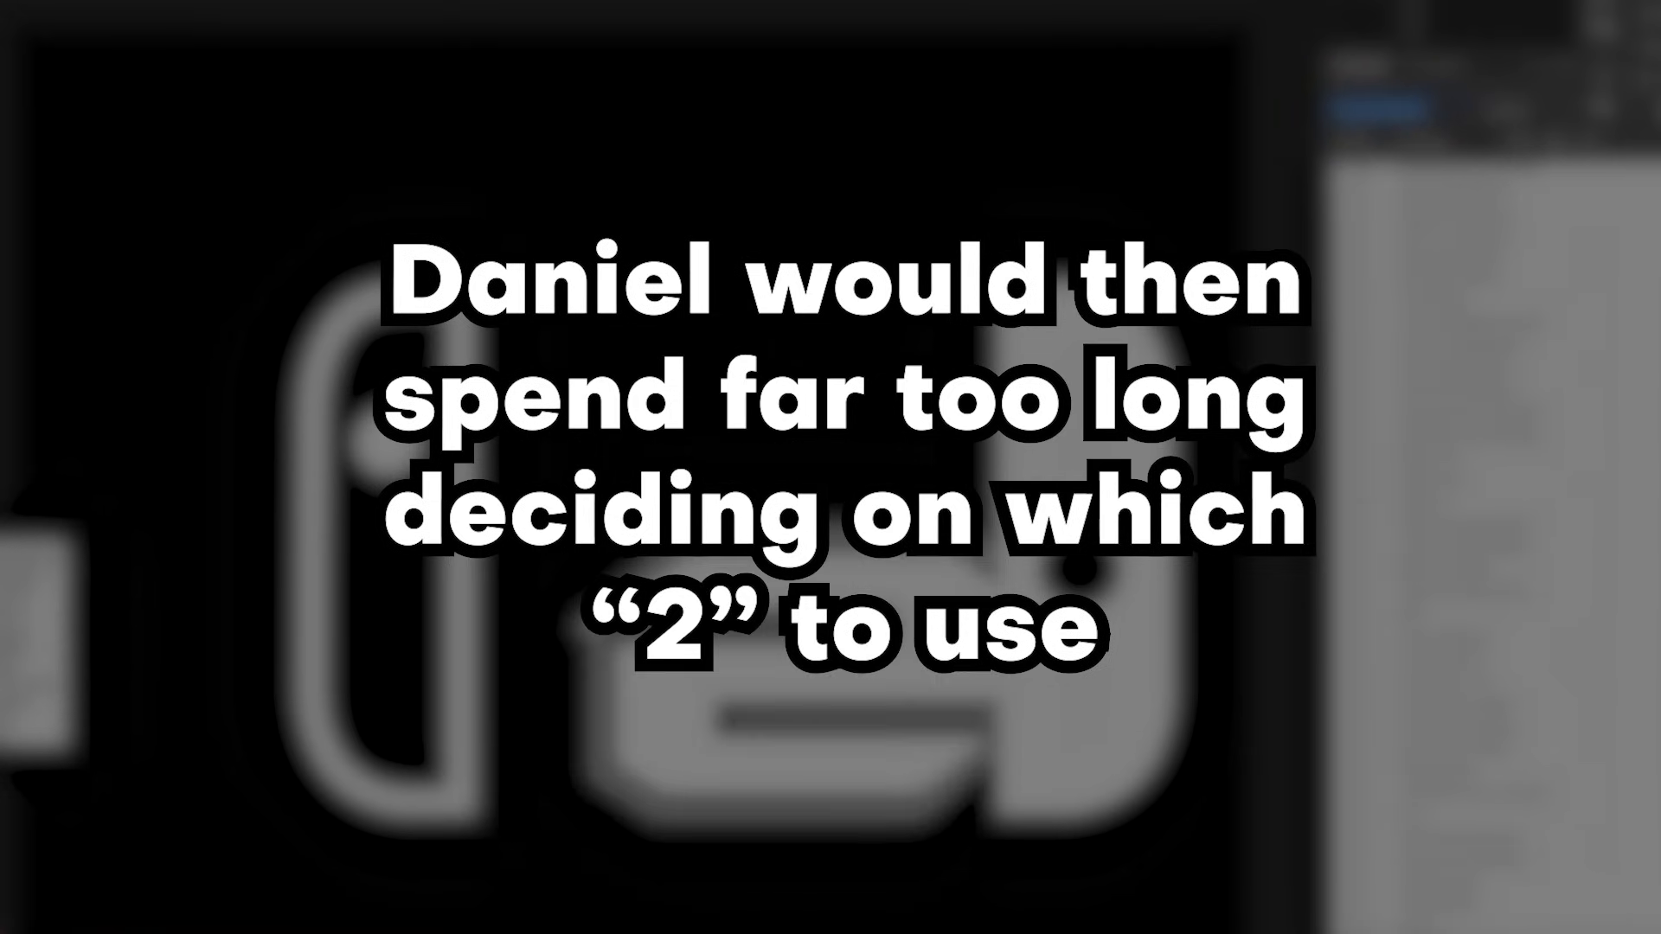
key(Down)
key(Down)
key(Down)
key(Down)
key(Down)
key(Down)
key(Down)
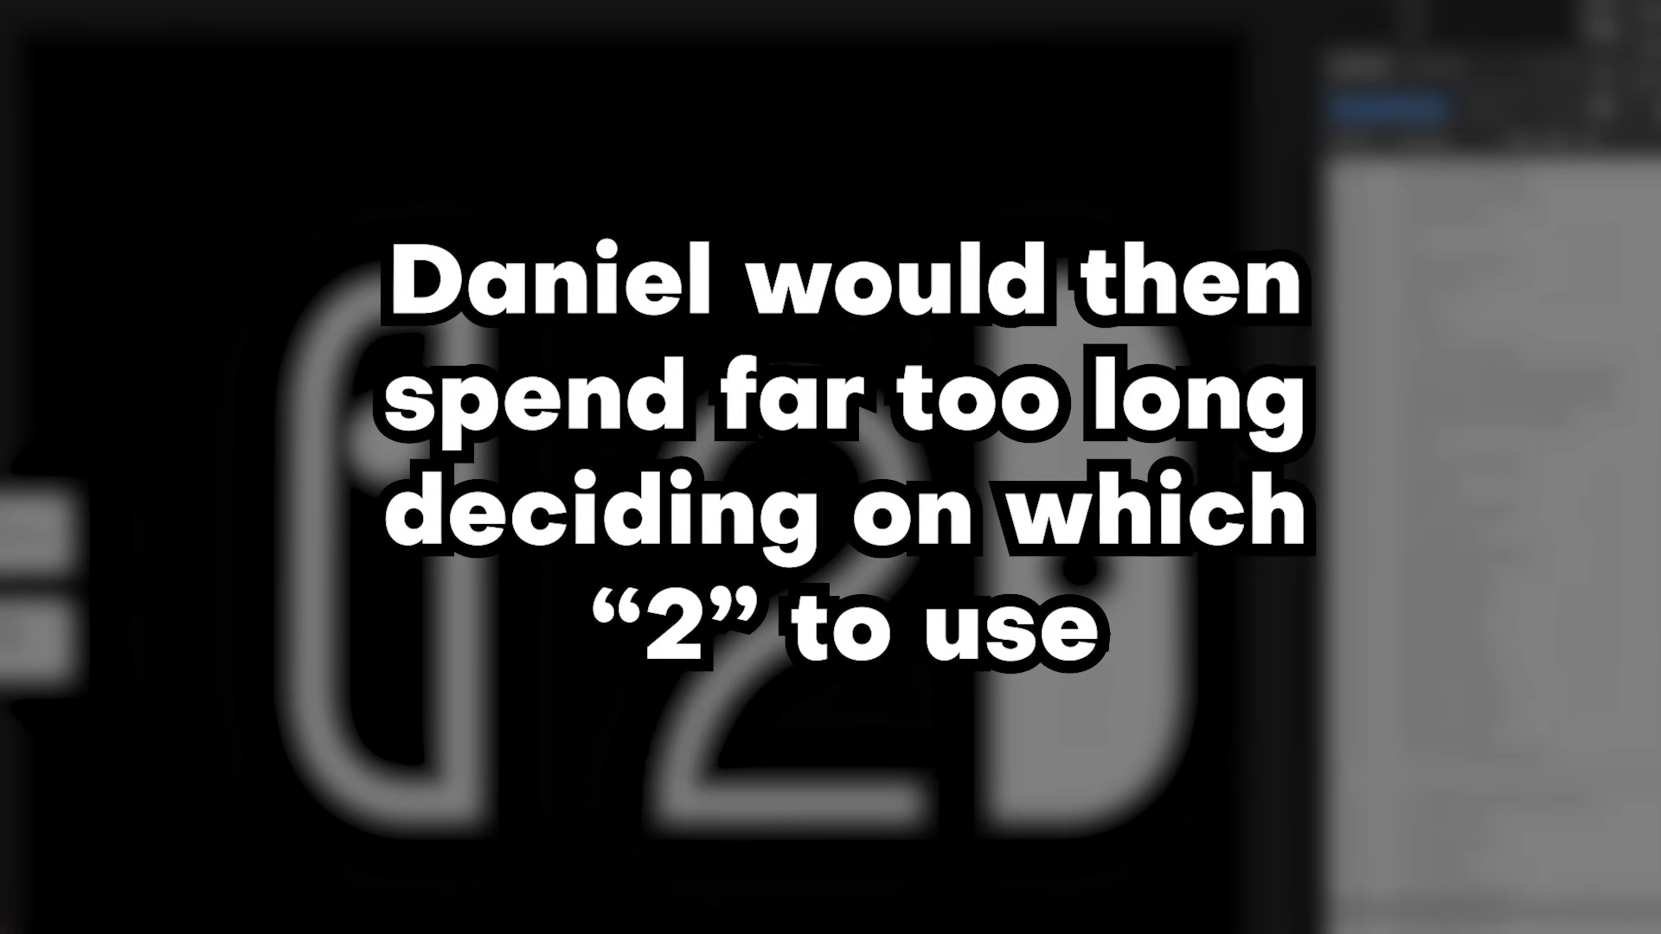
key(Down)
key(Down)
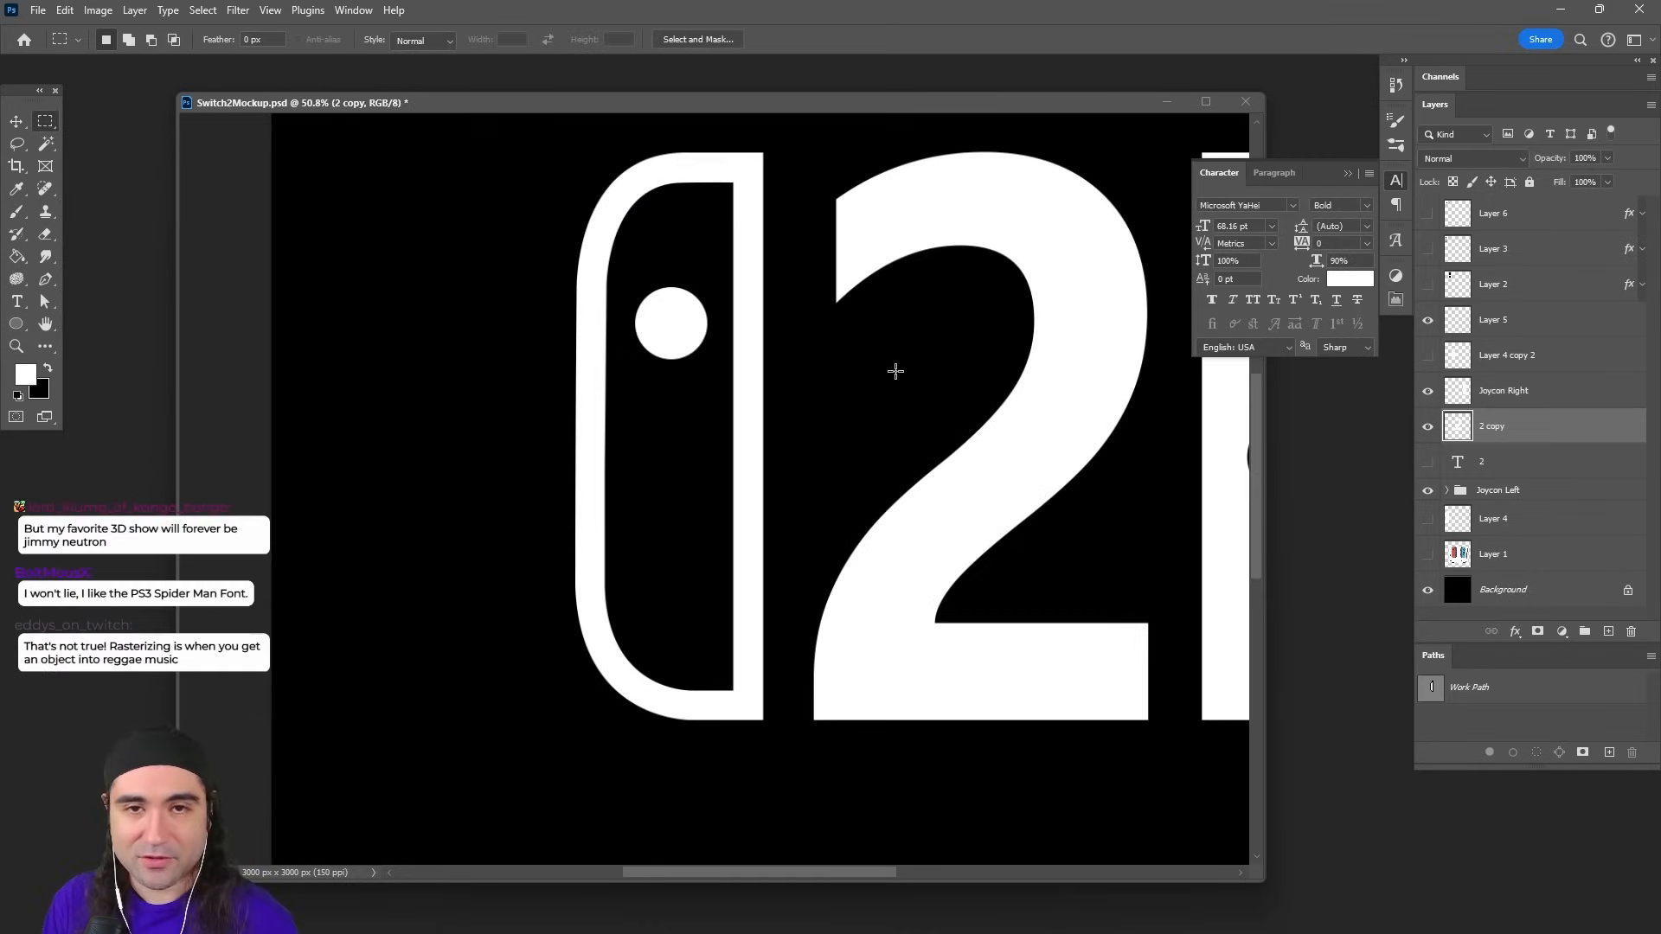
Step: Trim the overhanging lower-left edge of the rasterized 2 flush with its upper-left edge using a tall rectangular selection, and deselect
scroll(794, 227, up, 5)
drag(804, 151, 859, 392)
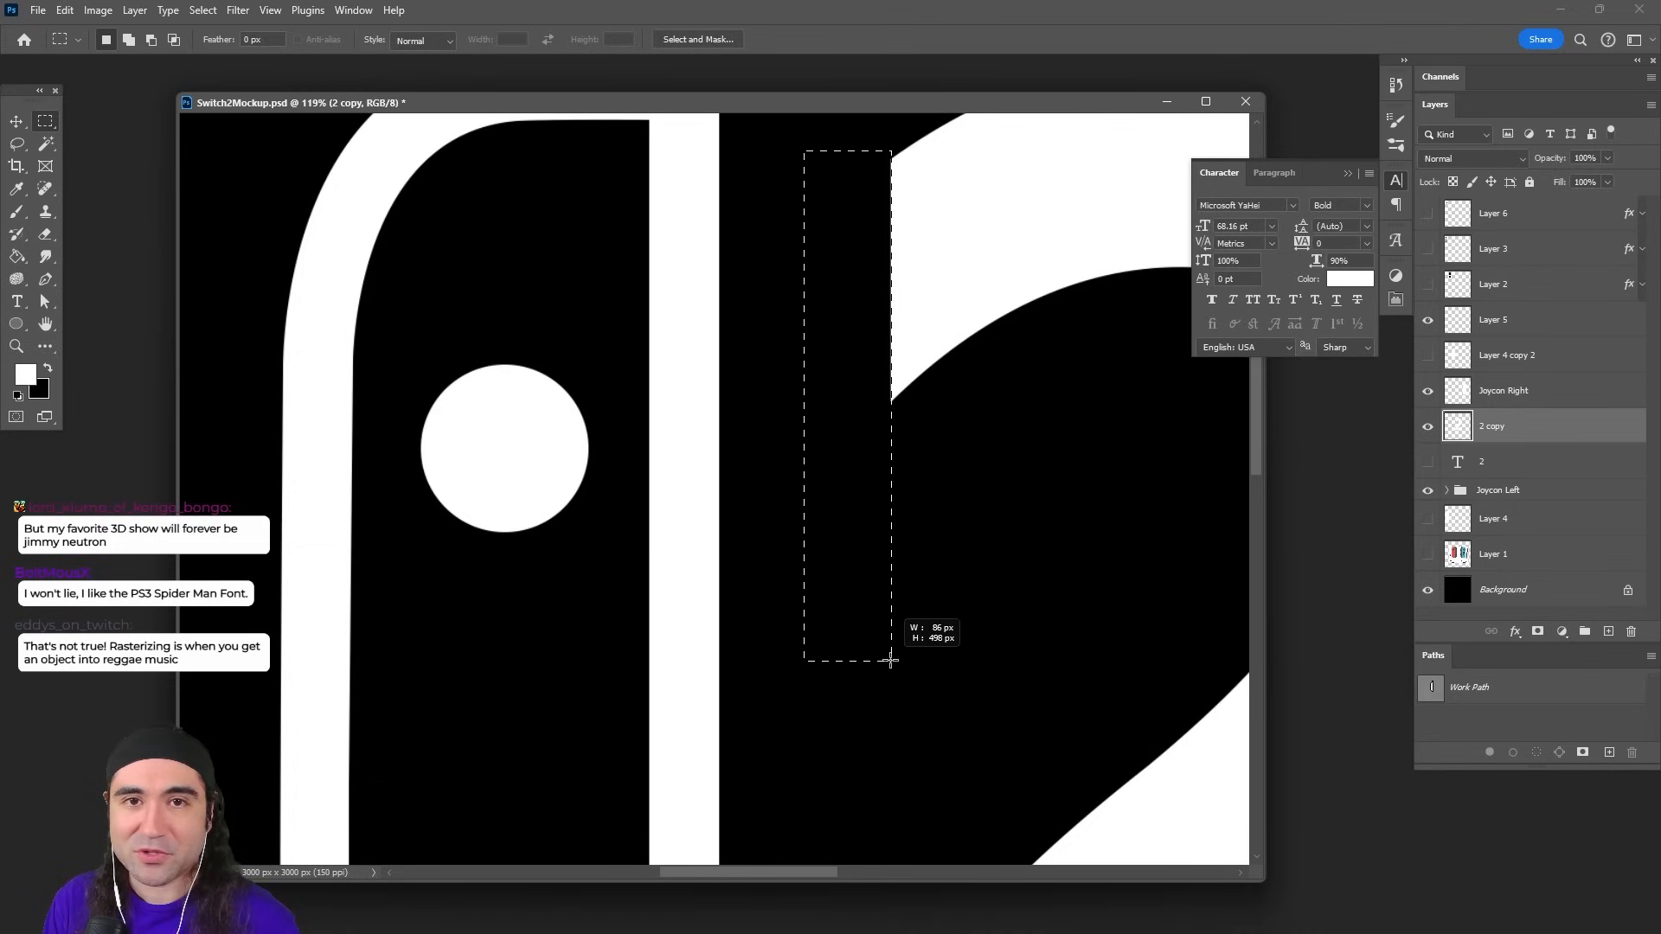
drag(890, 662, 891, 758)
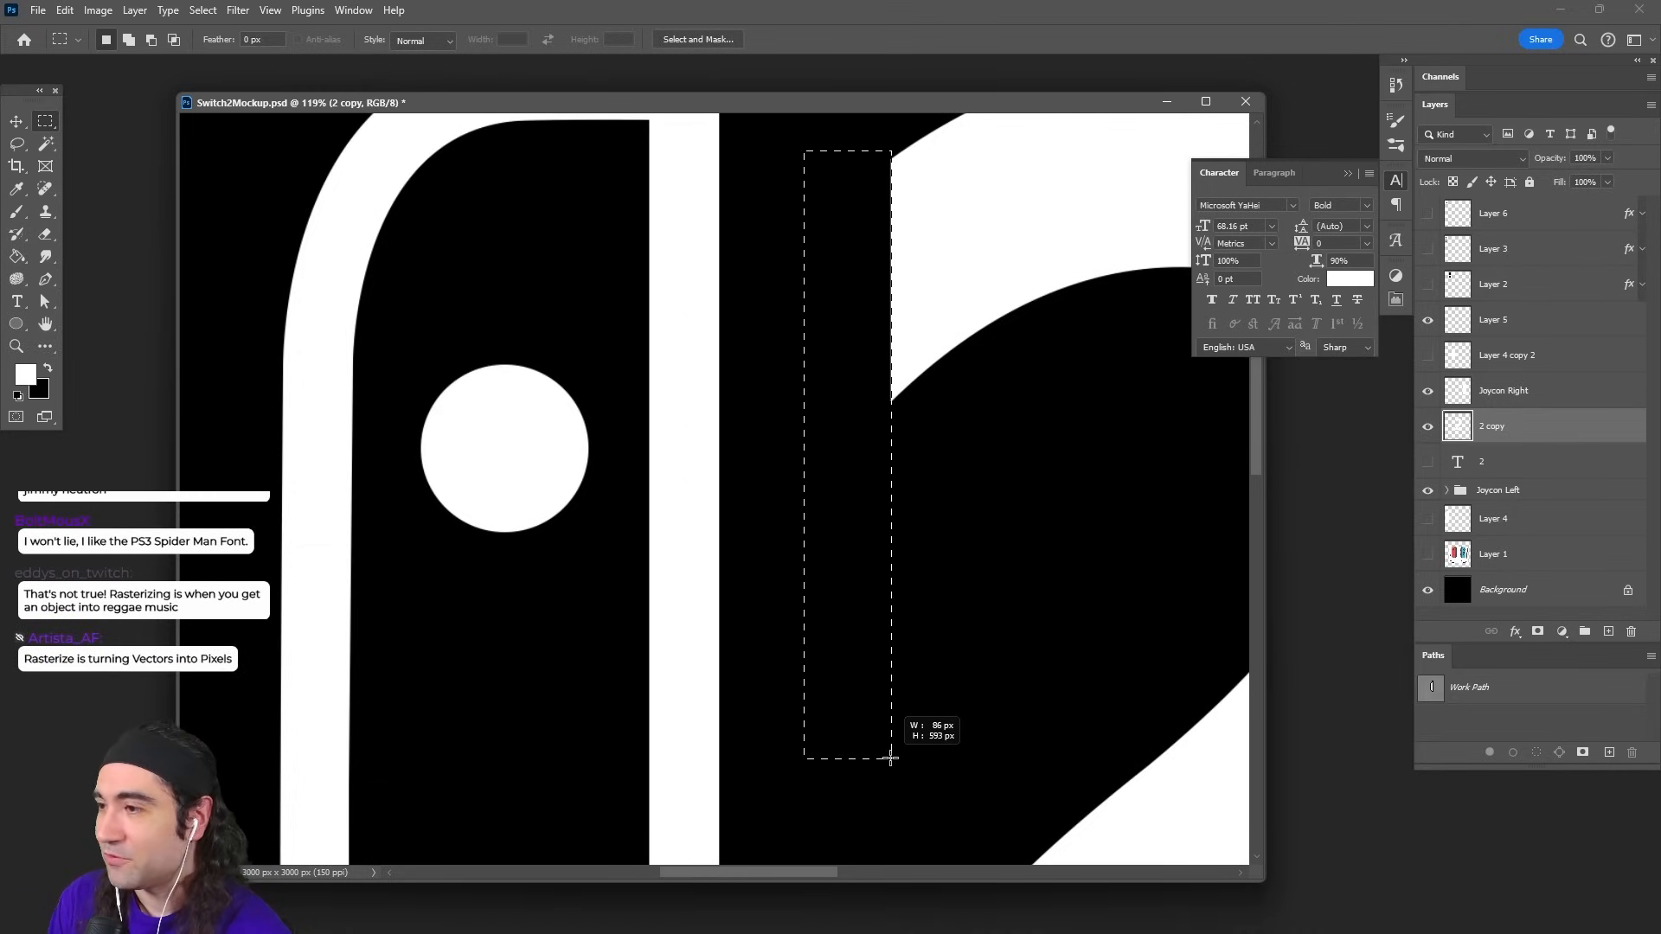
drag(891, 758, 881, 826)
scroll(952, 438, down, 5)
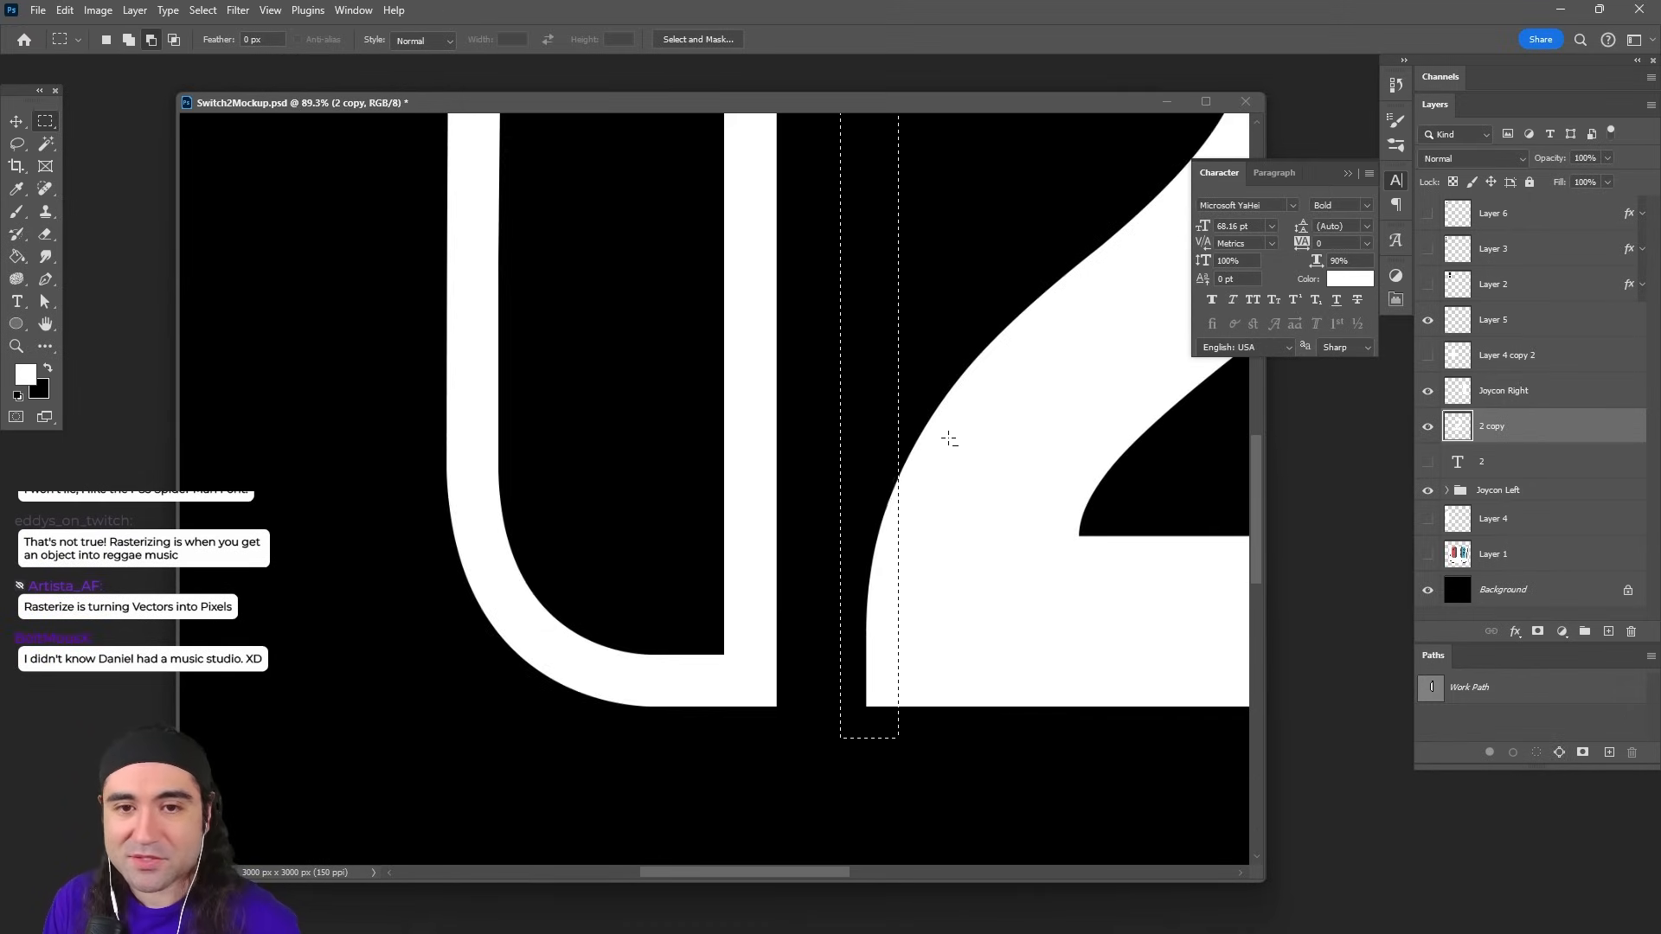
scroll(1009, 308, down, 4)
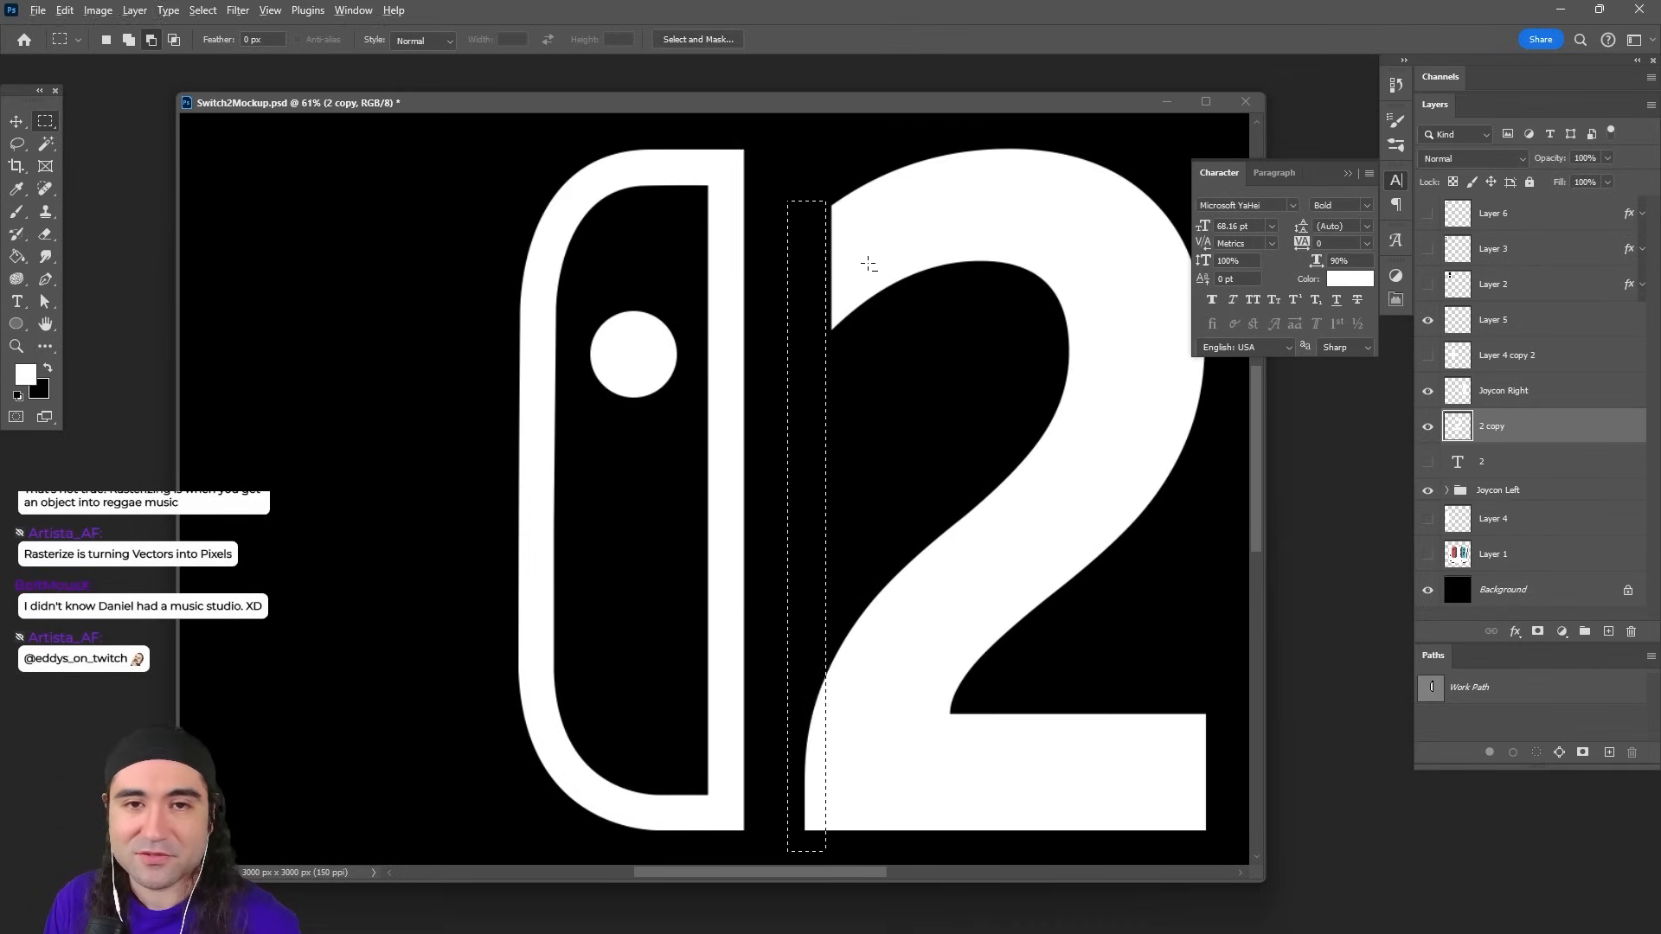
scroll(857, 268, up, 8)
drag(744, 340, 761, 334)
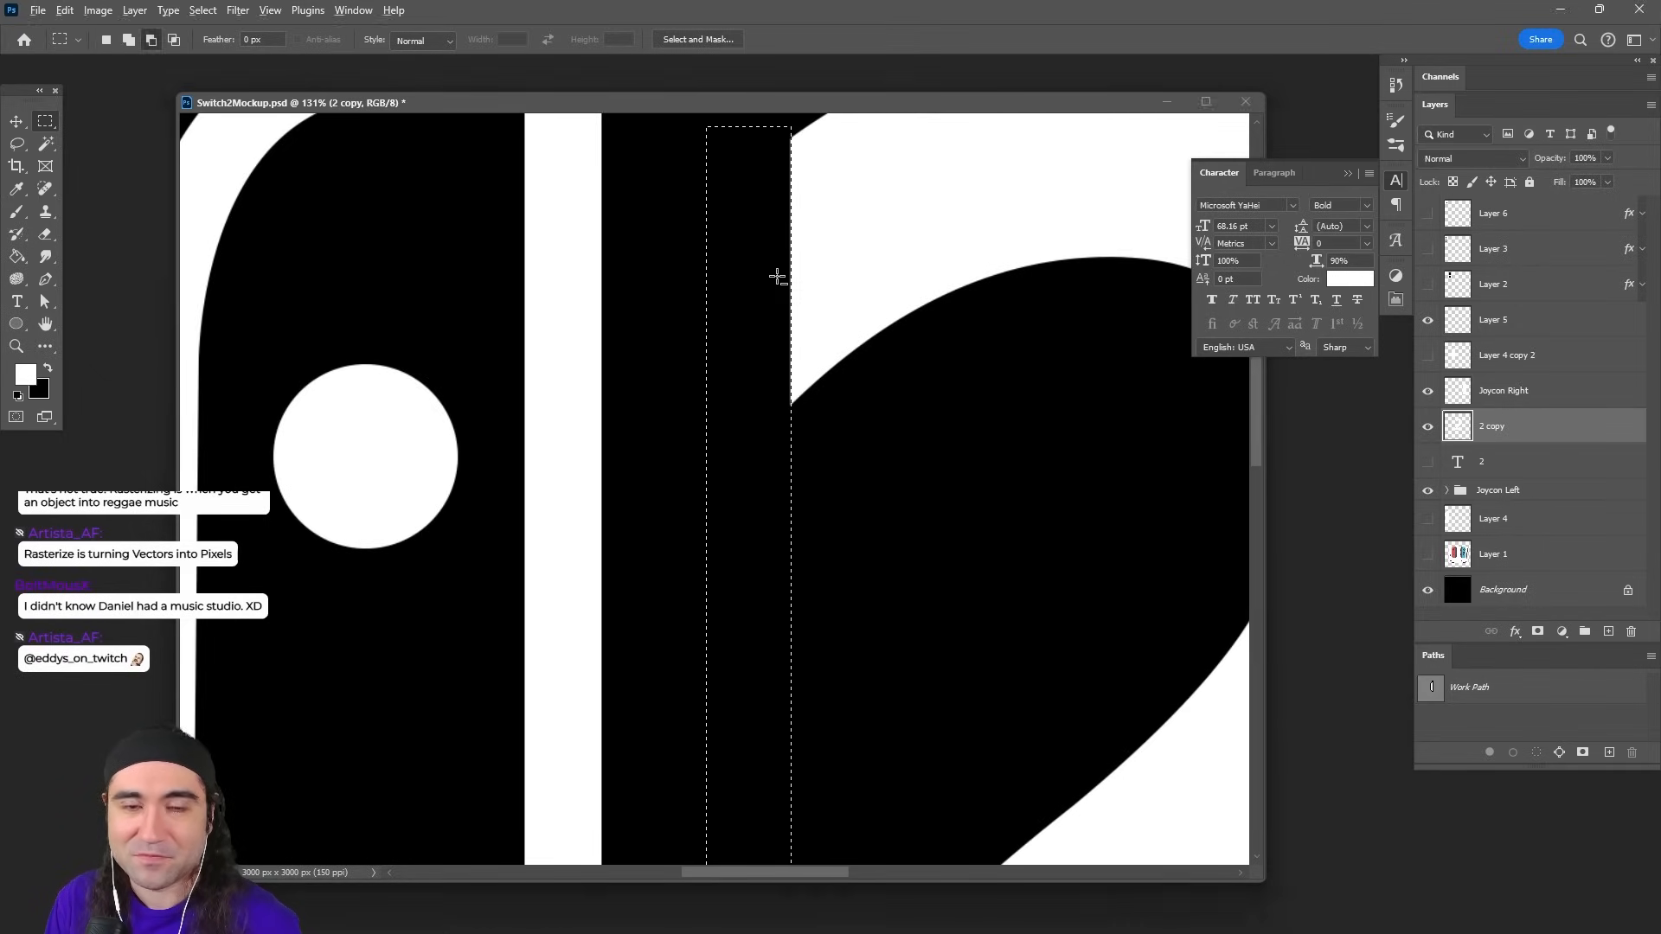
scroll(778, 286, up, 5)
scroll(779, 285, down, 6)
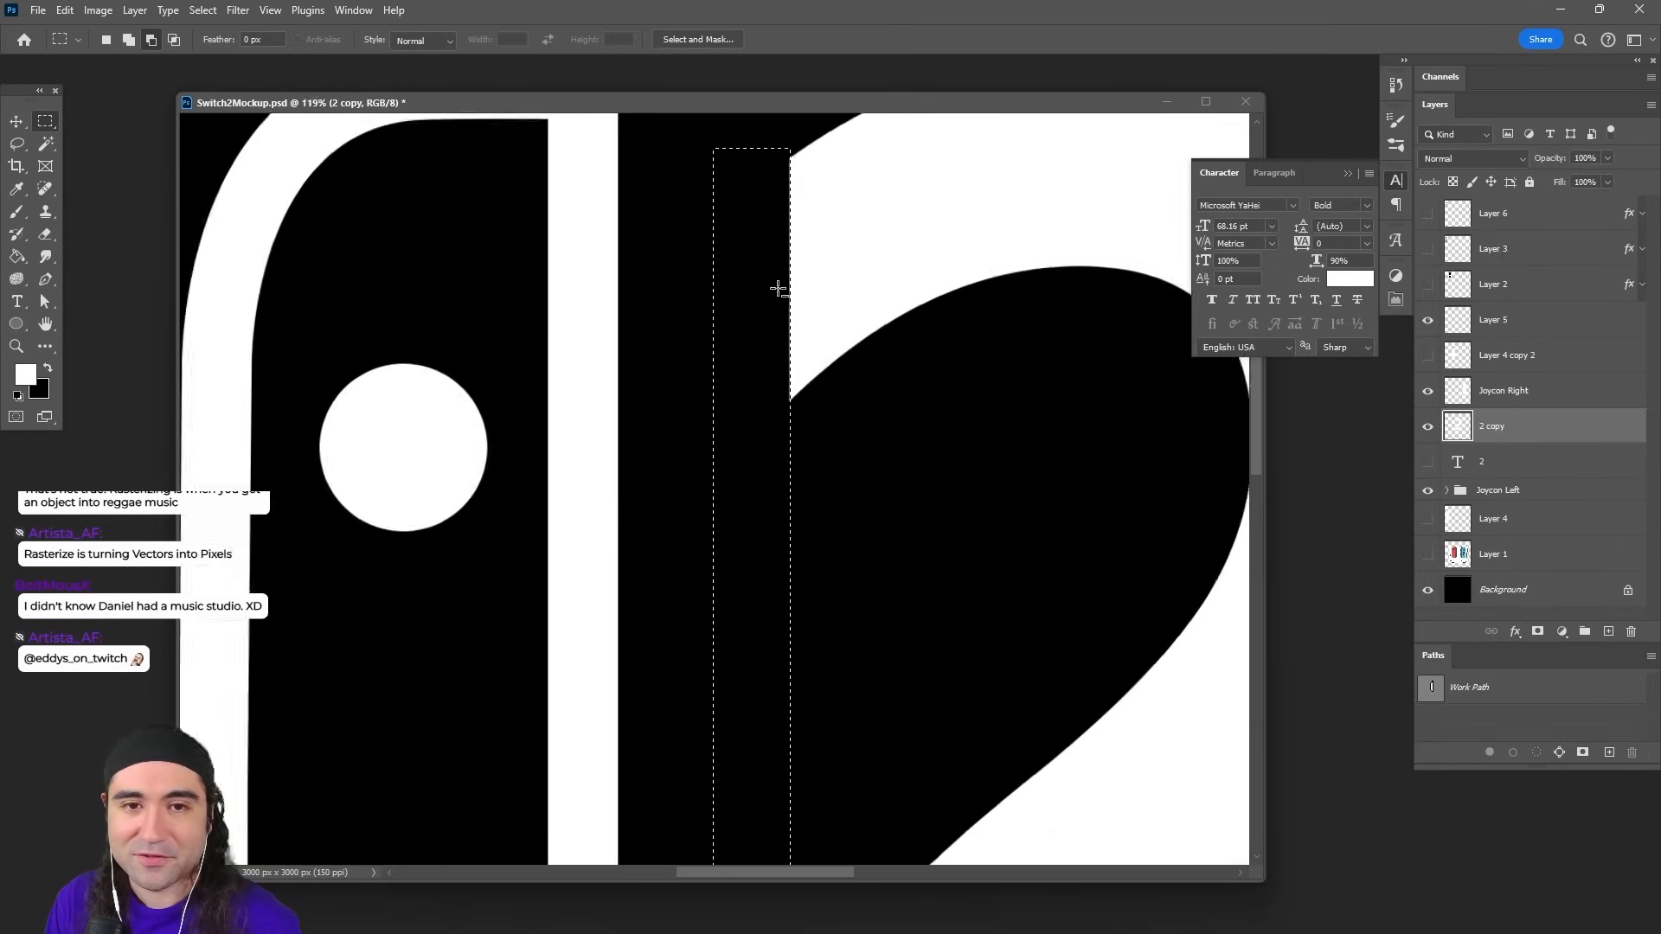
drag(816, 612, 840, 304)
scroll(782, 605, down, 2)
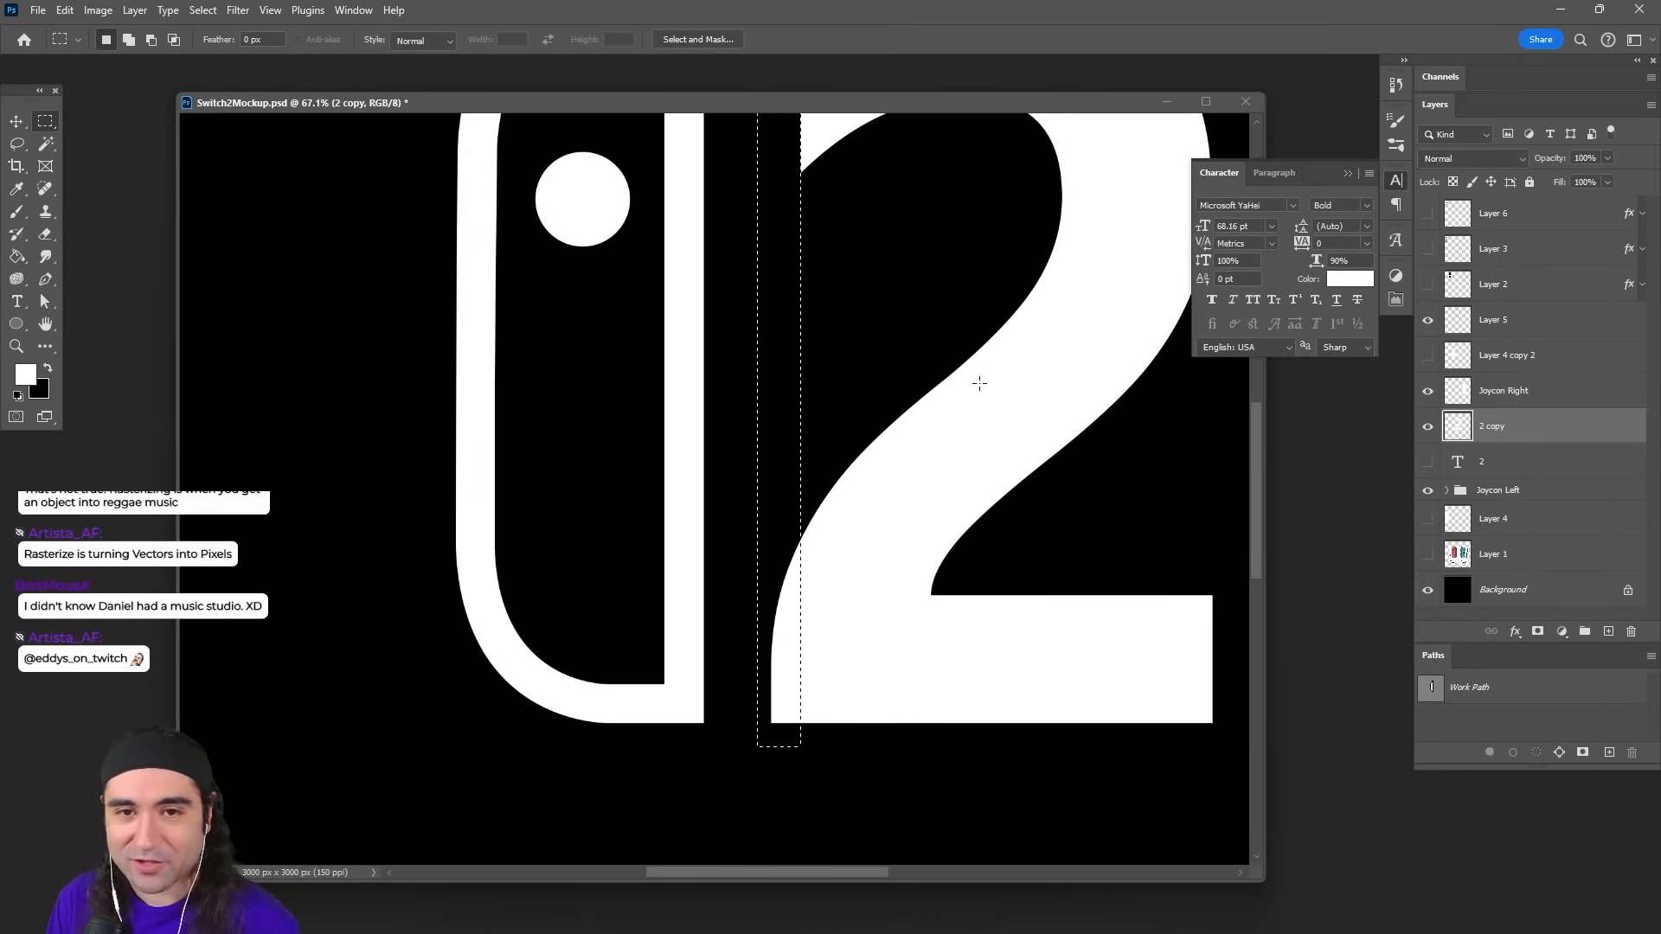
drag(983, 297, 977, 345)
key(Delete)
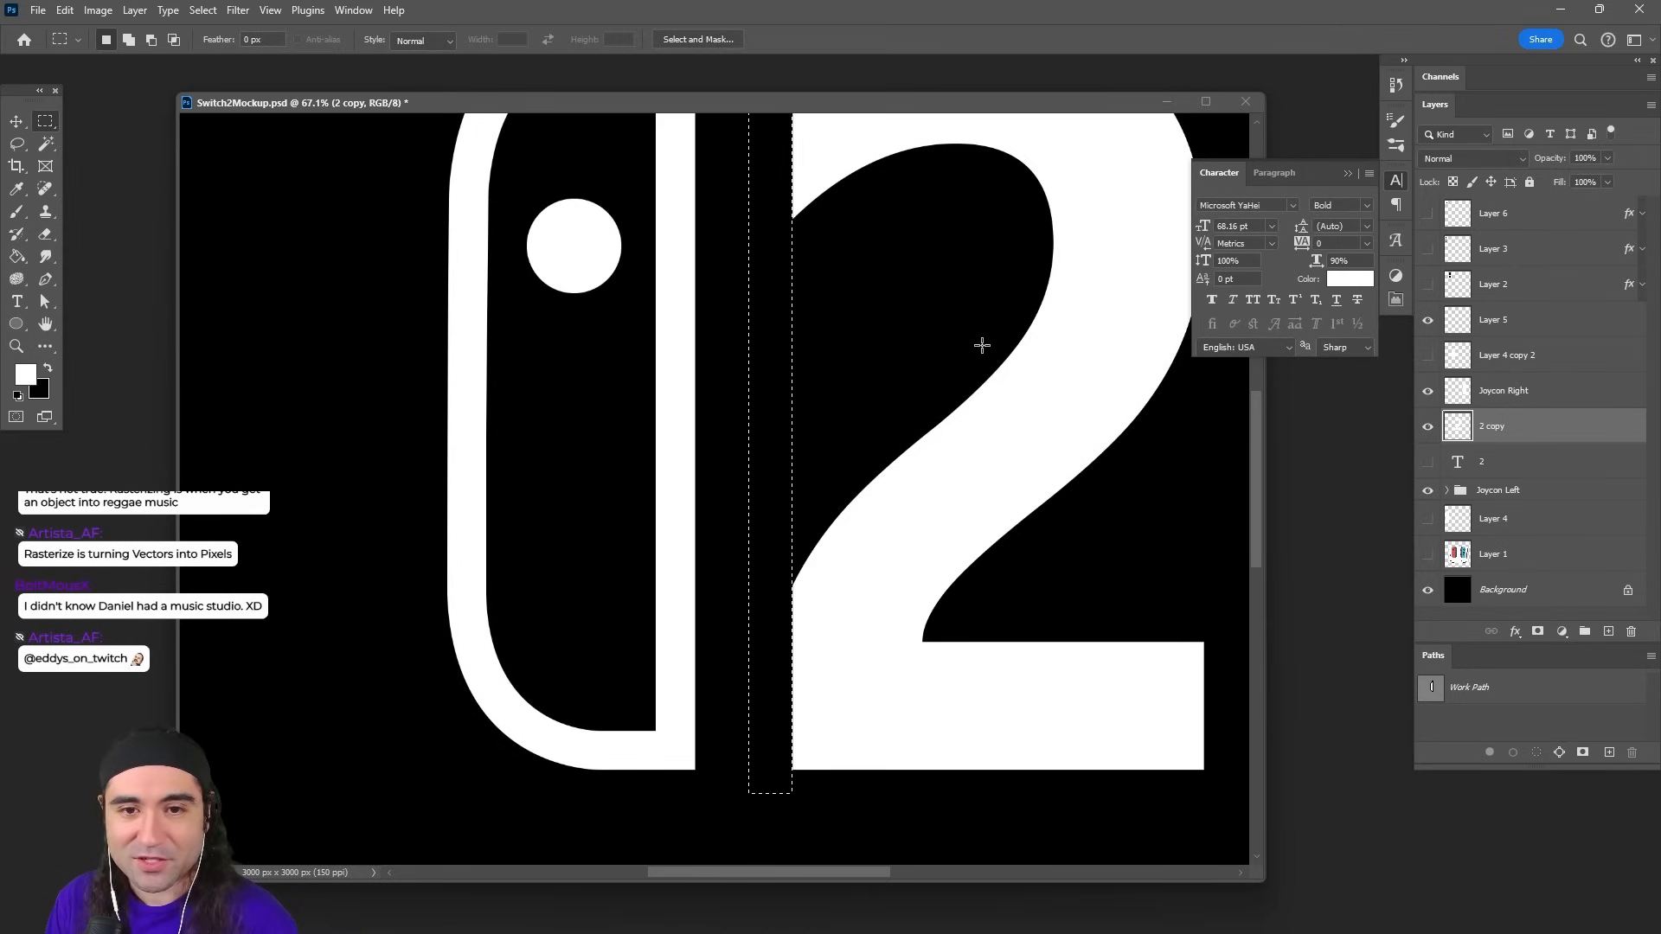
key(ctrl+d)
Step: Move the right Joy-Con against the 2 and distribute the left Joy-Con, 2 and right Joy-Con with equal horizontal spacing
key(z)
alt+click(876, 389)
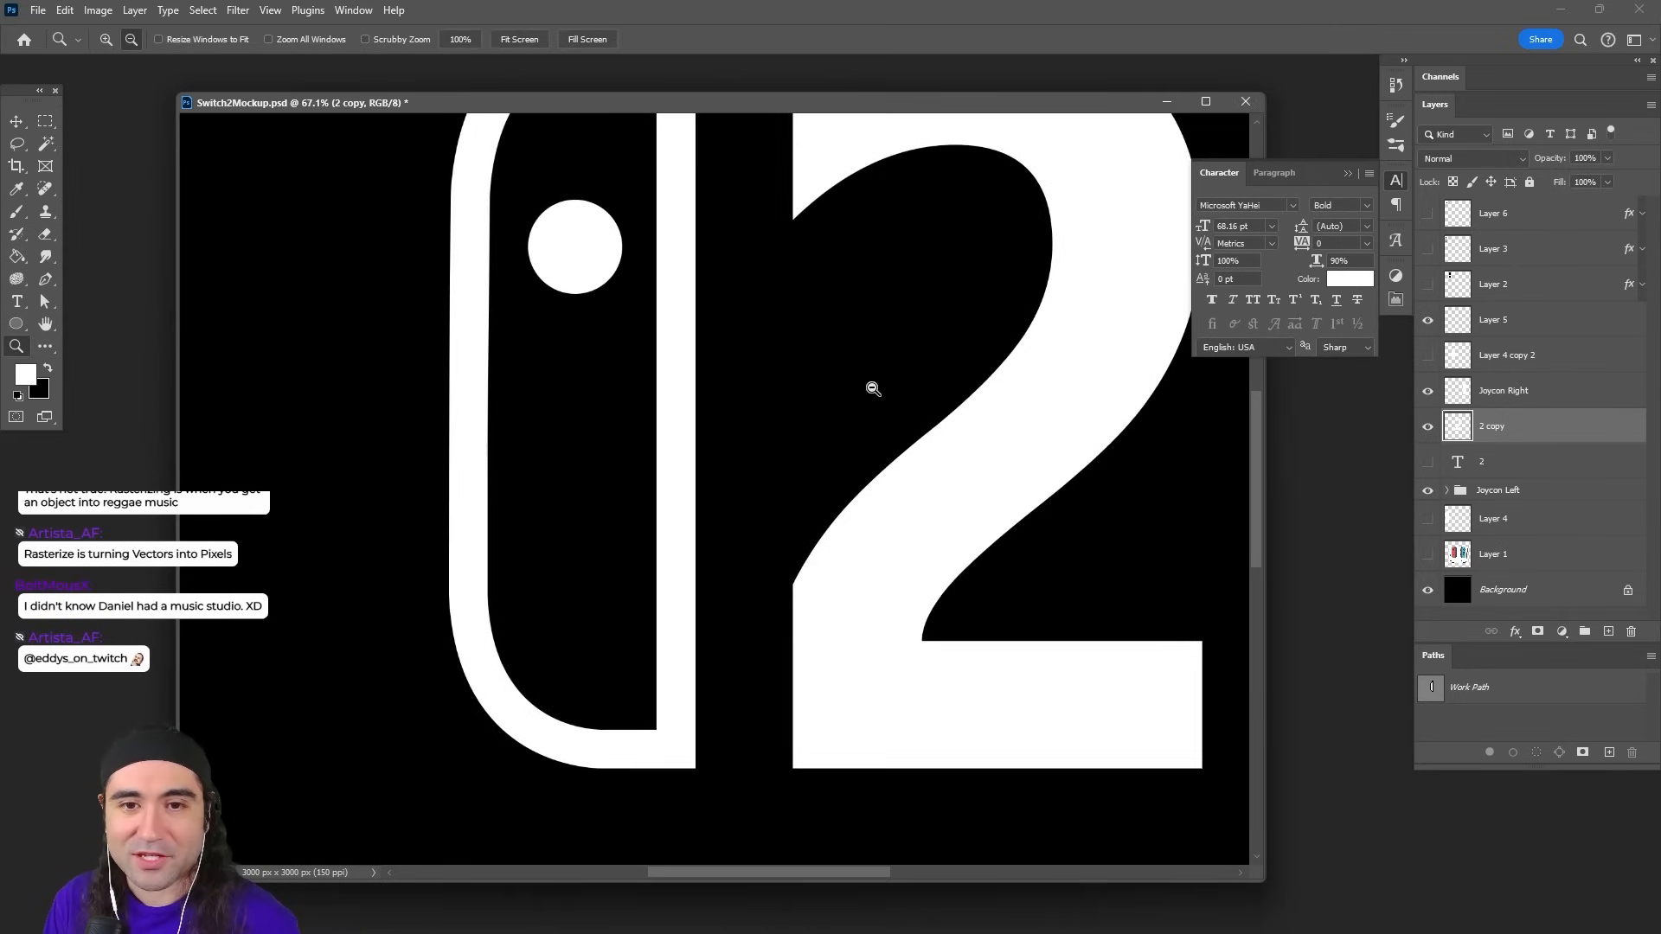
alt+click(878, 390)
alt+click(923, 396)
drag(982, 376, 932, 395)
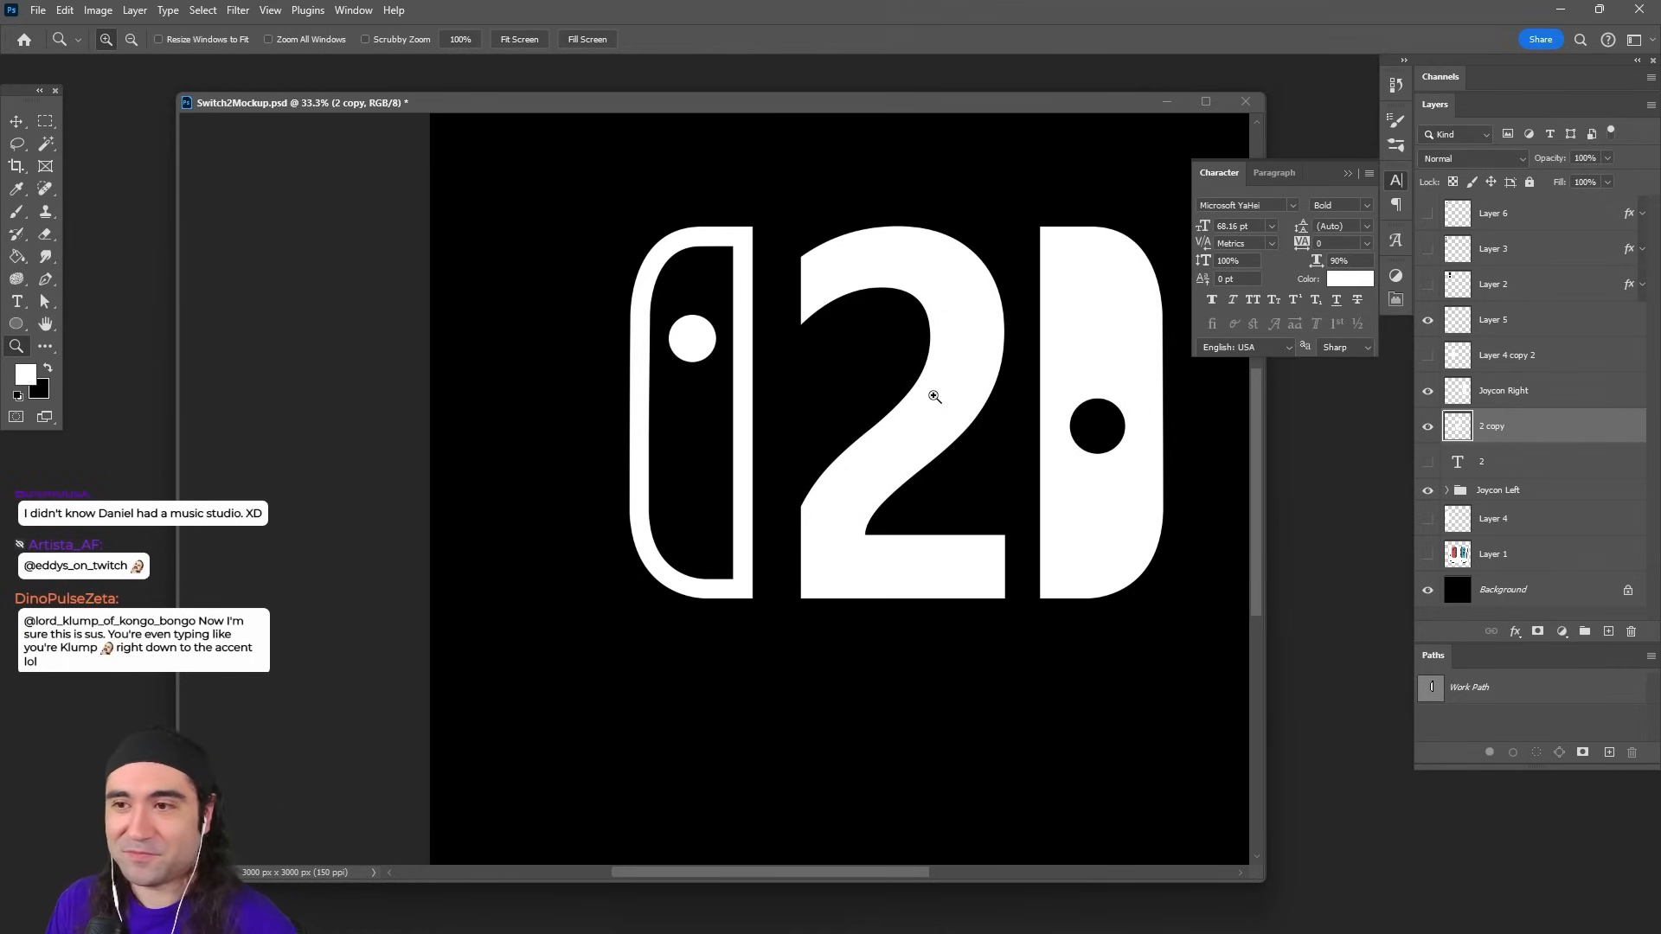
key(v)
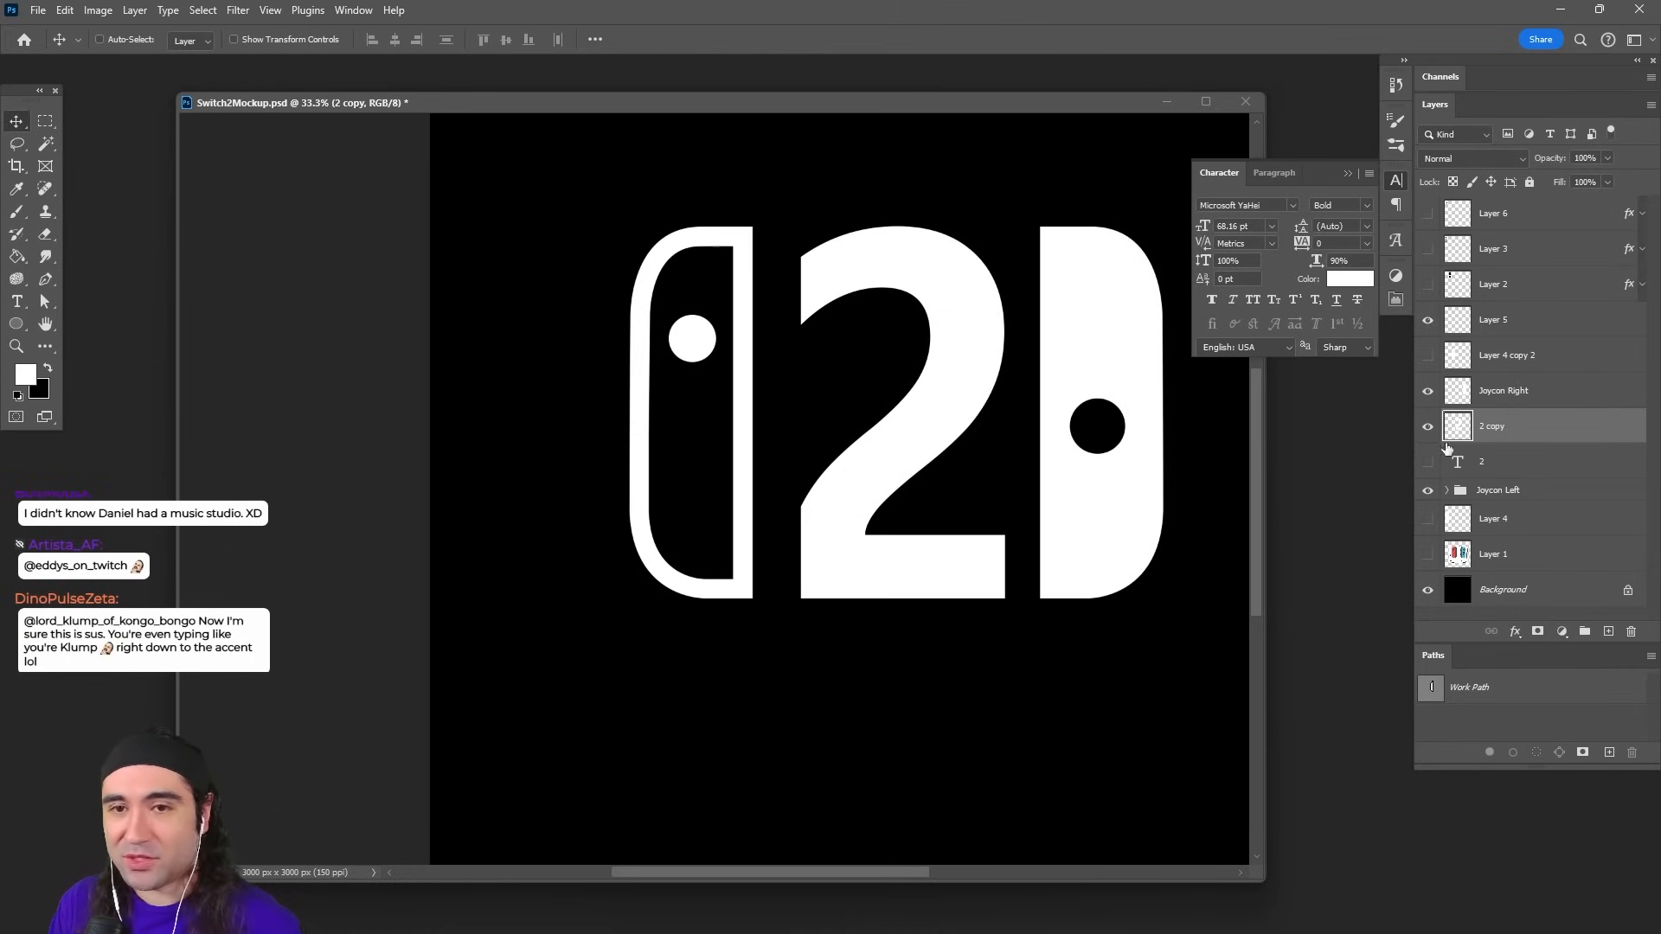
drag(989, 526, 792, 674)
scroll(890, 579, up, 3)
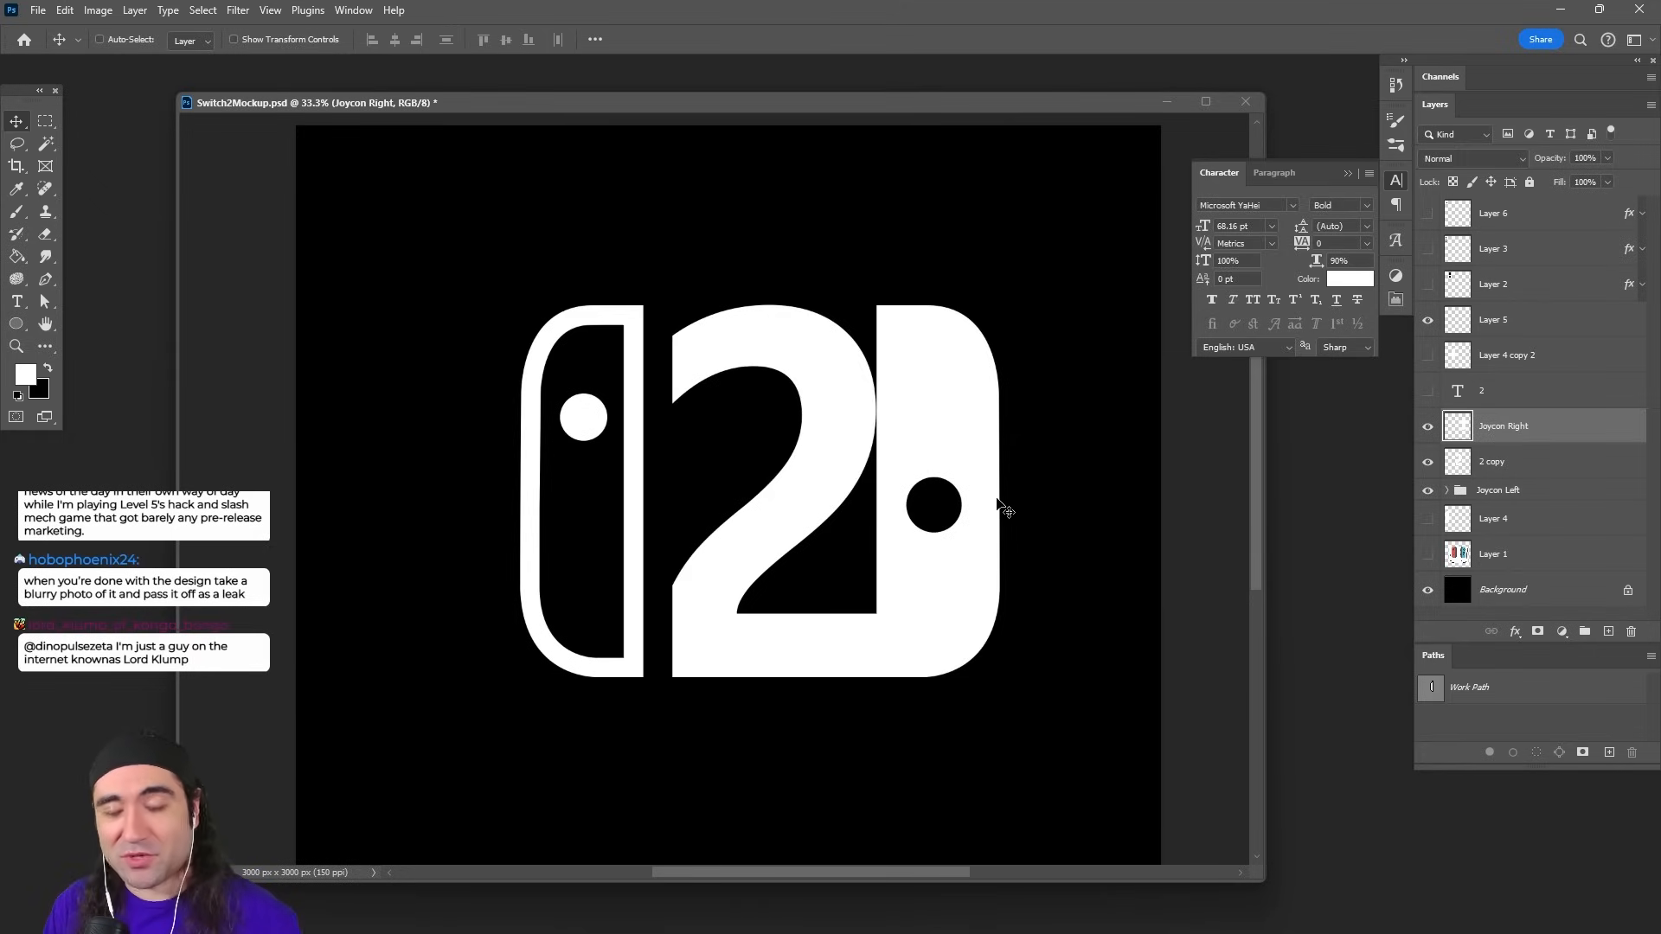
mouse_move(934, 560)
mouse_down()
mouse_move(986, 558)
mouse_move(933, 563)
mouse_up()
shift+click(1534, 493)
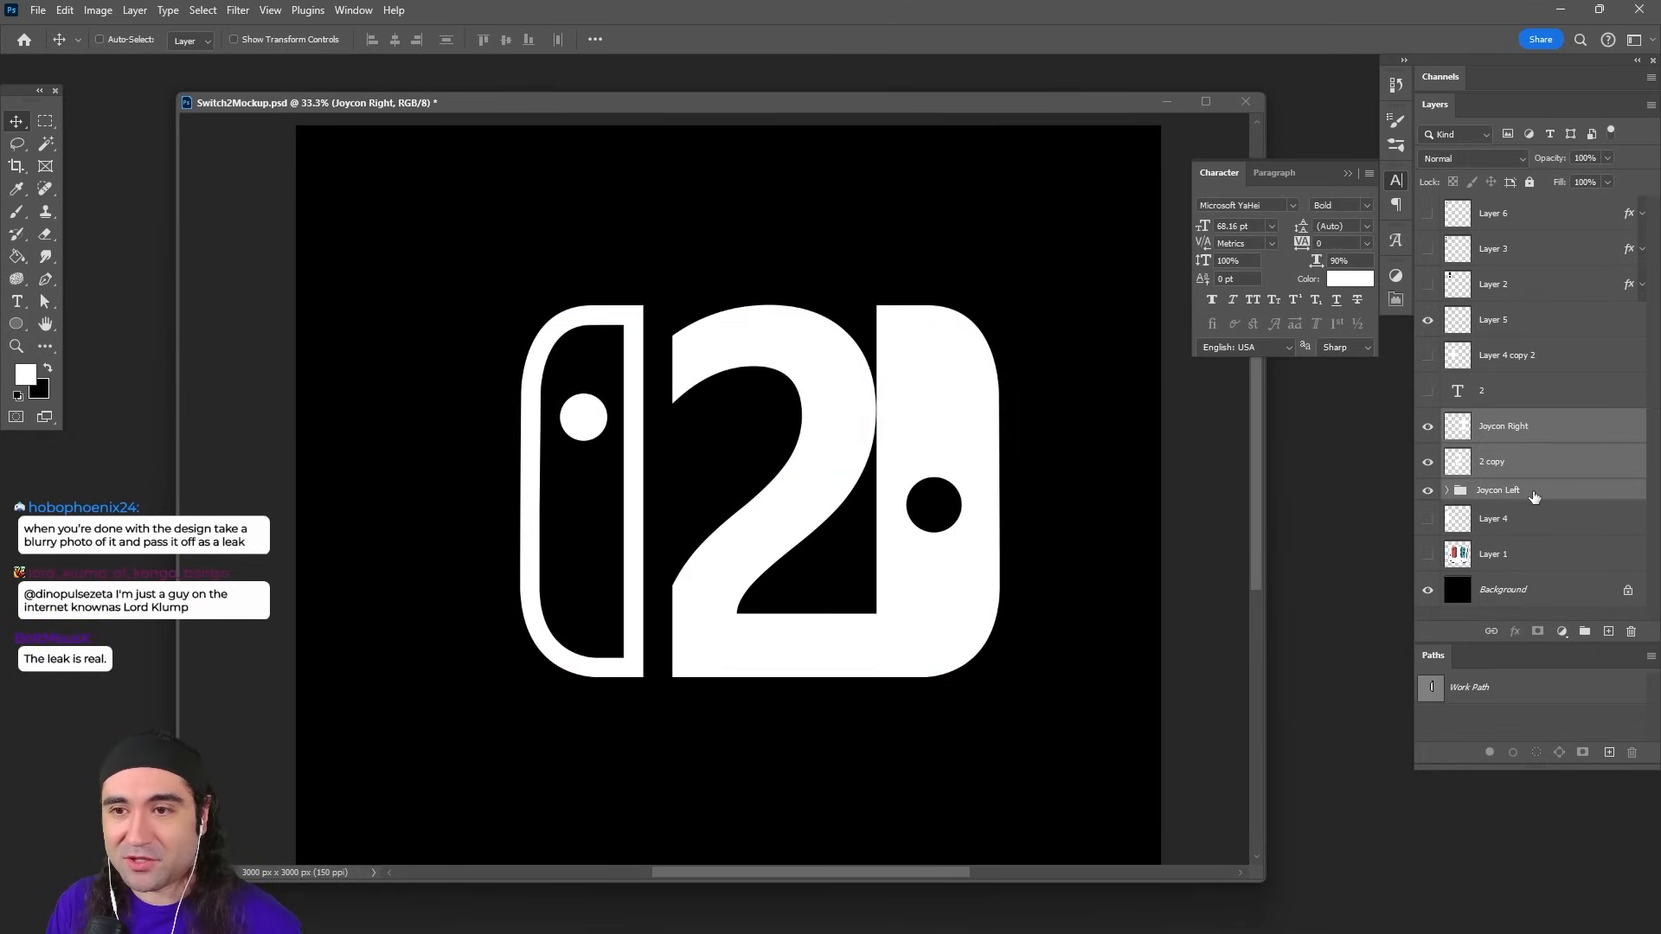
click(559, 45)
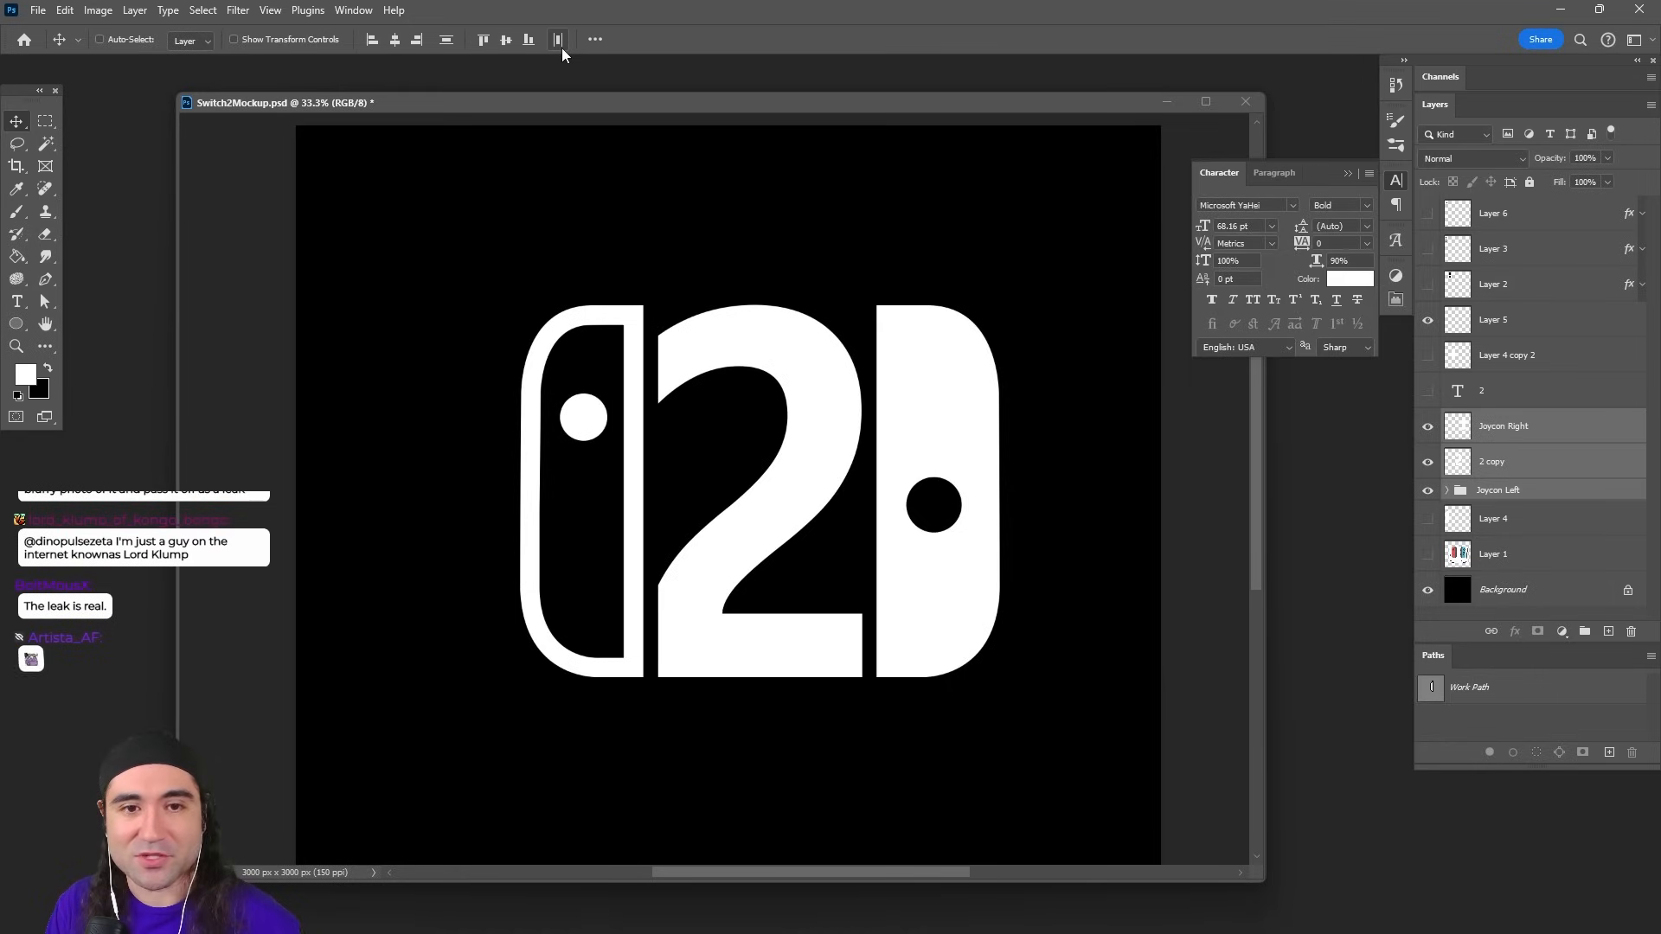
Step: Shift the right Joy-Con about 57 px outward and redistribute the three logo parts with equal horizontal spacing
click(1563, 472)
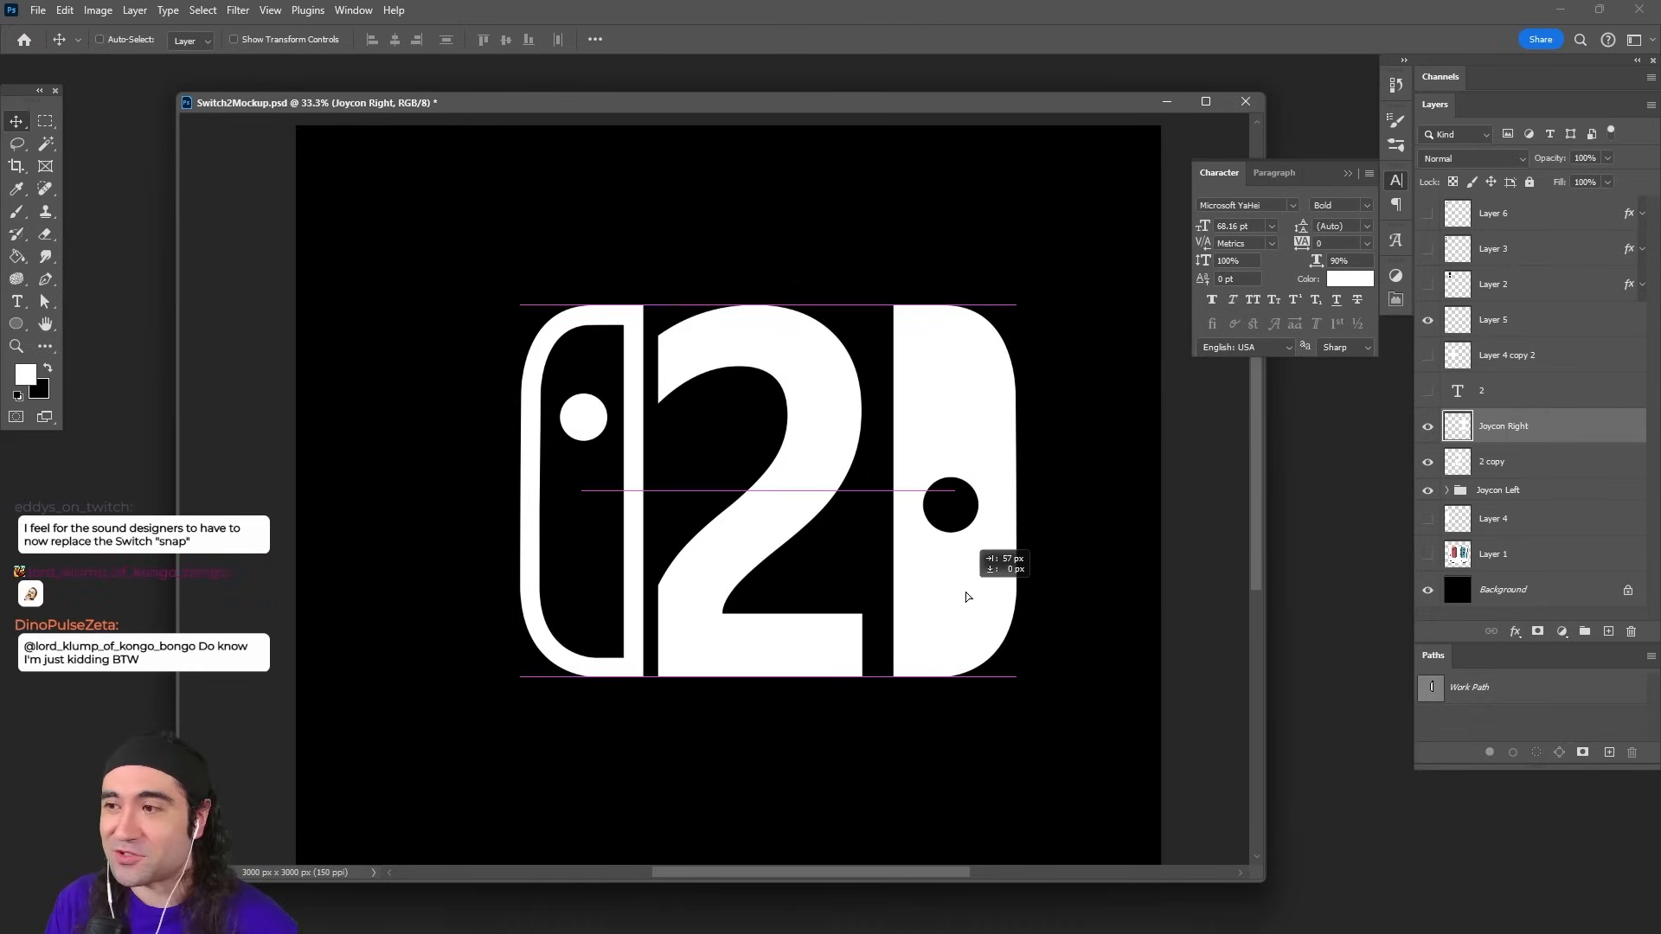
drag(950, 597, 967, 597)
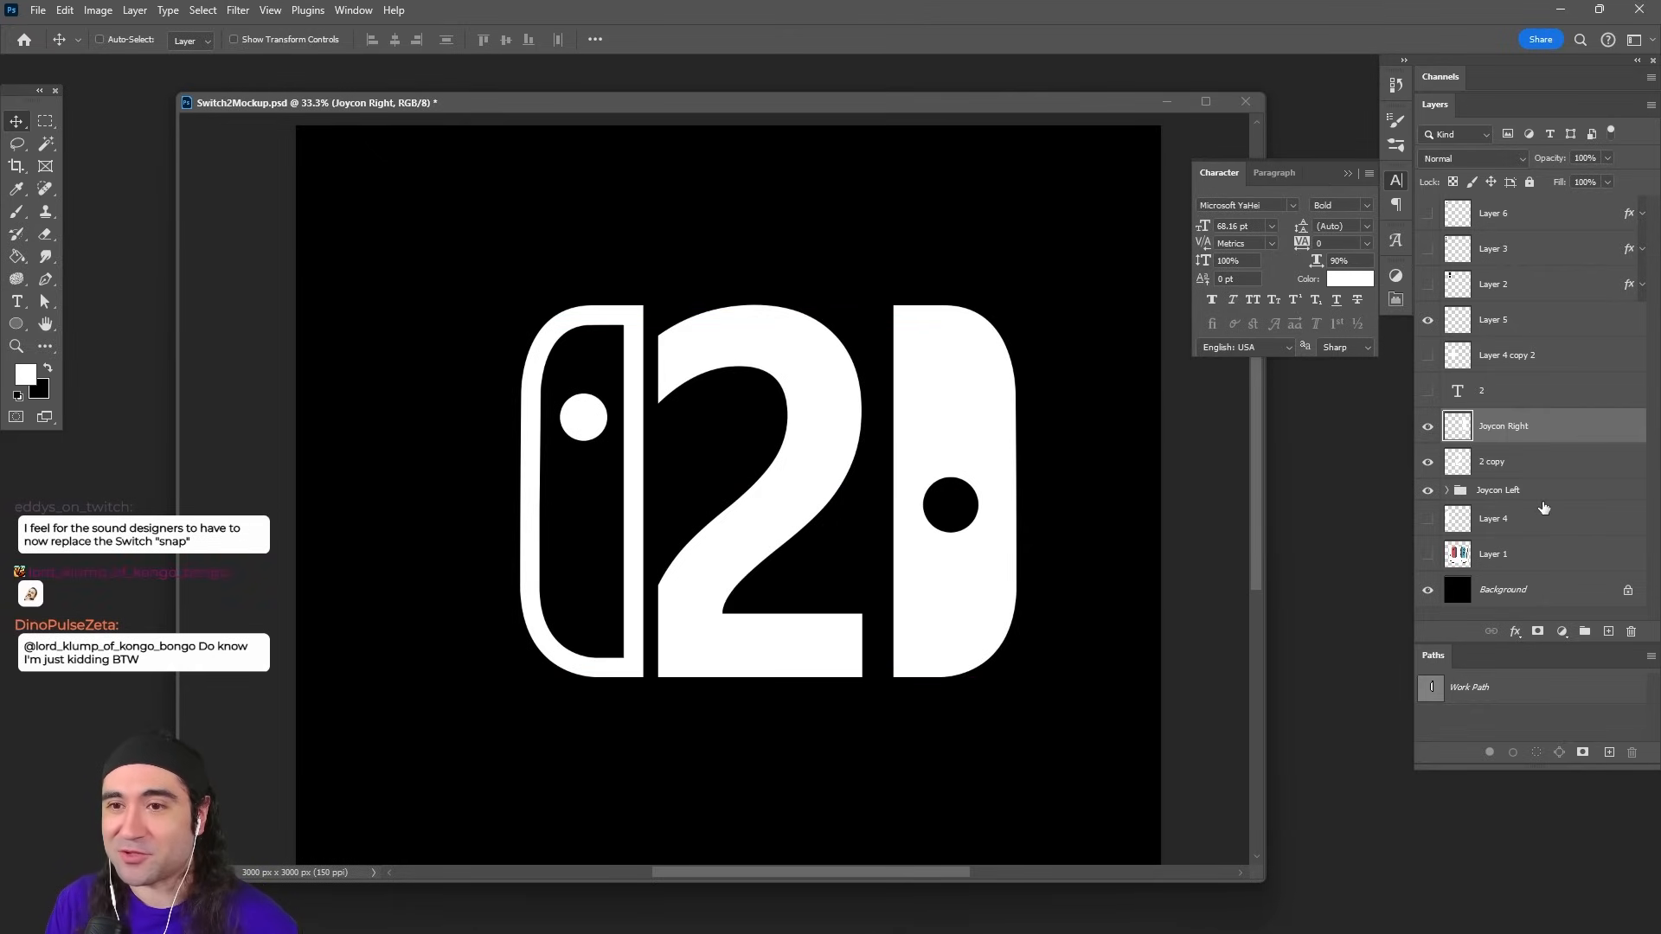
shift+click(1532, 496)
click(558, 41)
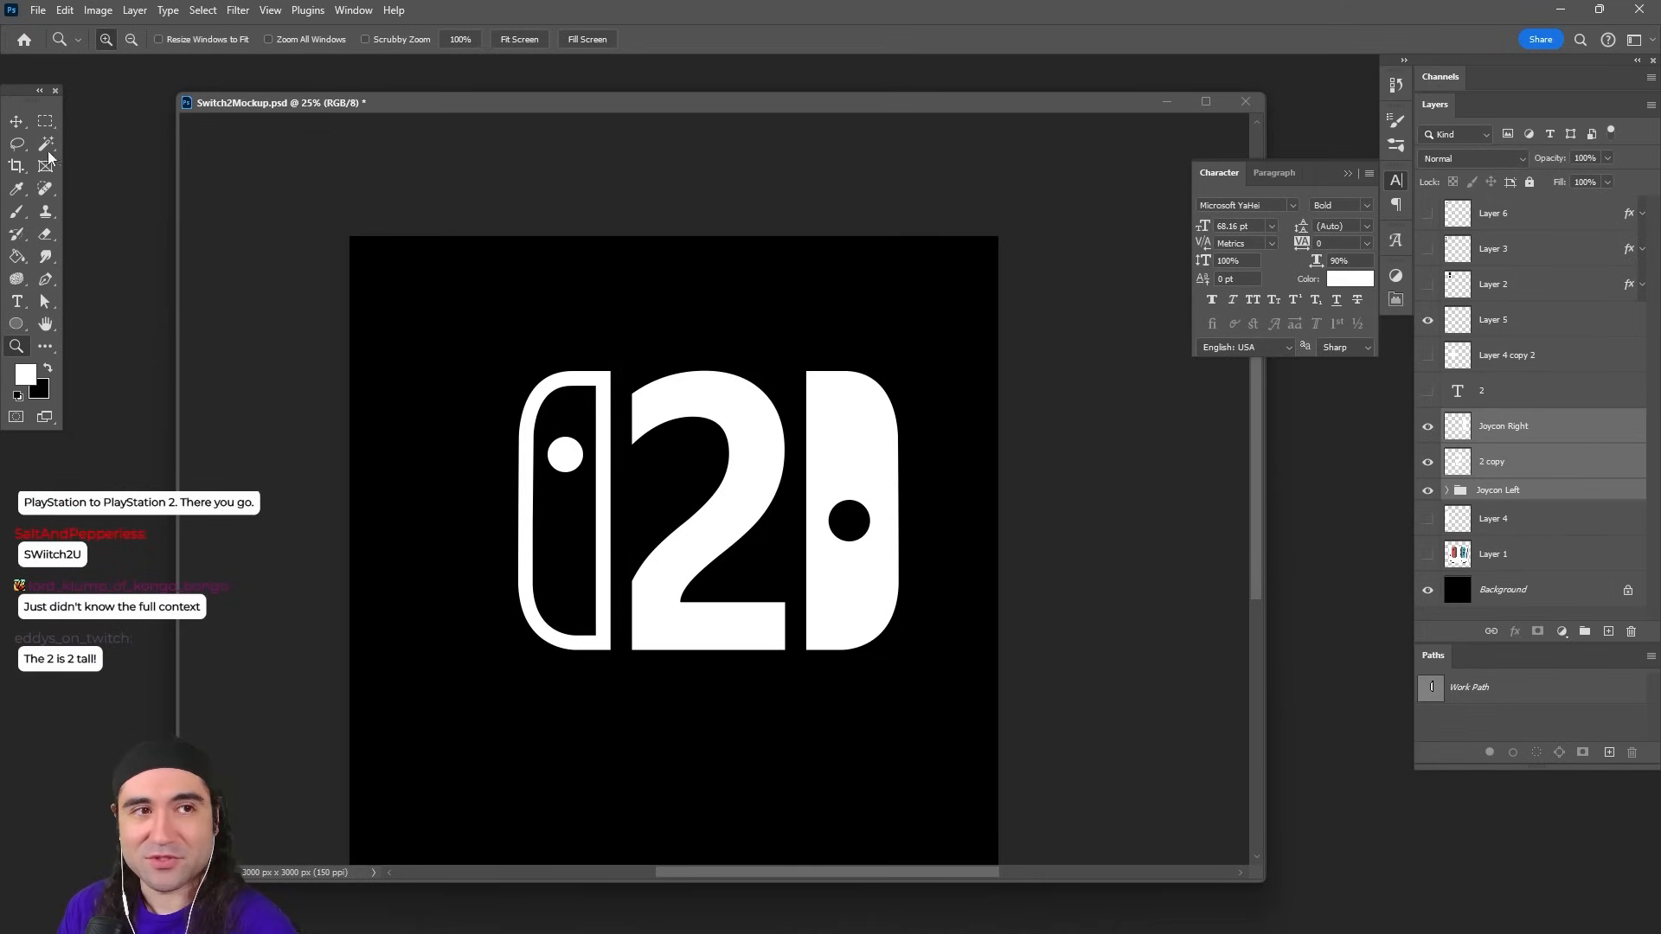
click(17, 123)
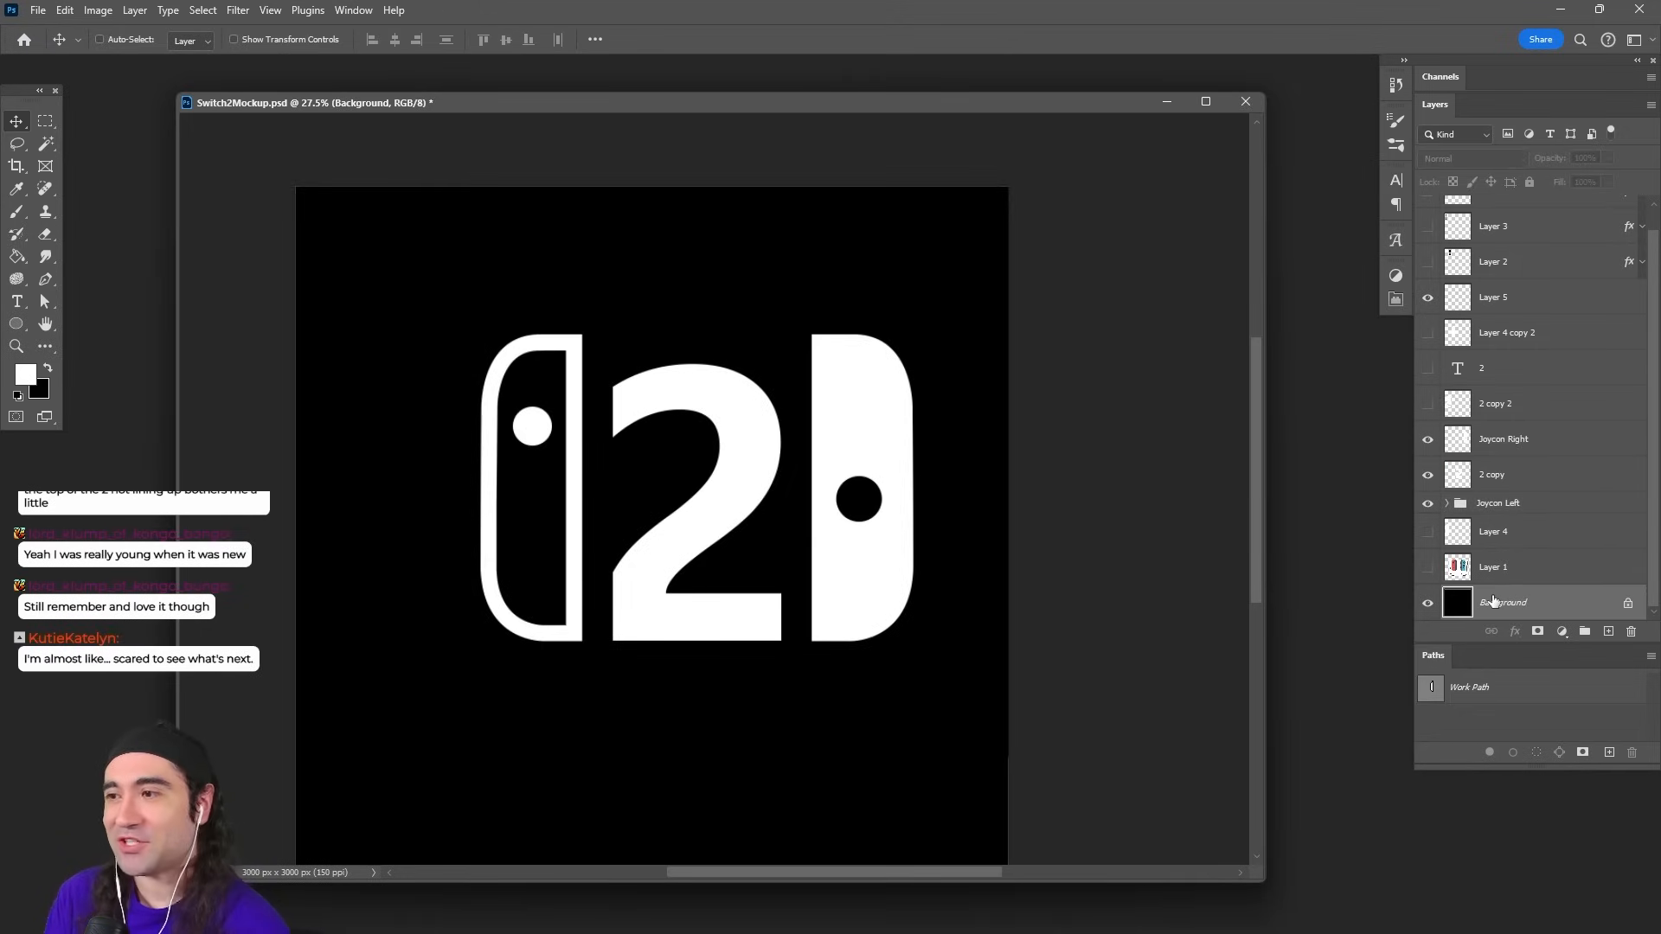
Step: Fill the Background layer with pure red #ff0000 and pick a slightly darker red as the foreground color
click(48, 369)
click(25, 373)
drag(1322, 346, 1336, 314)
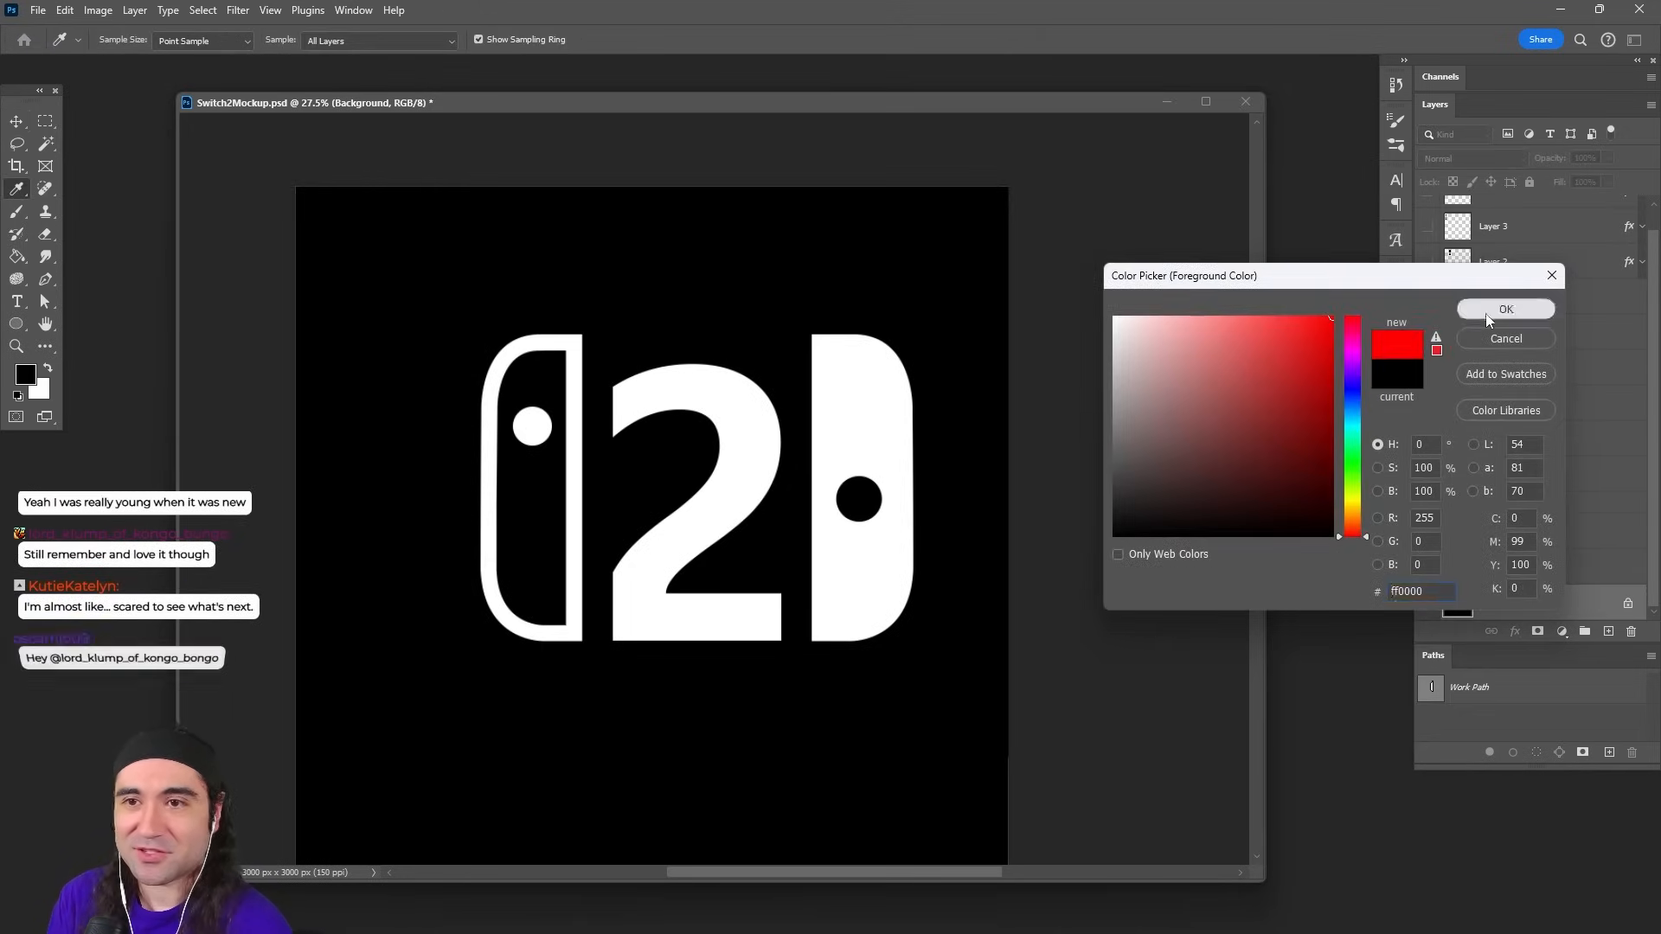
click(1491, 315)
key(g)
click(987, 420)
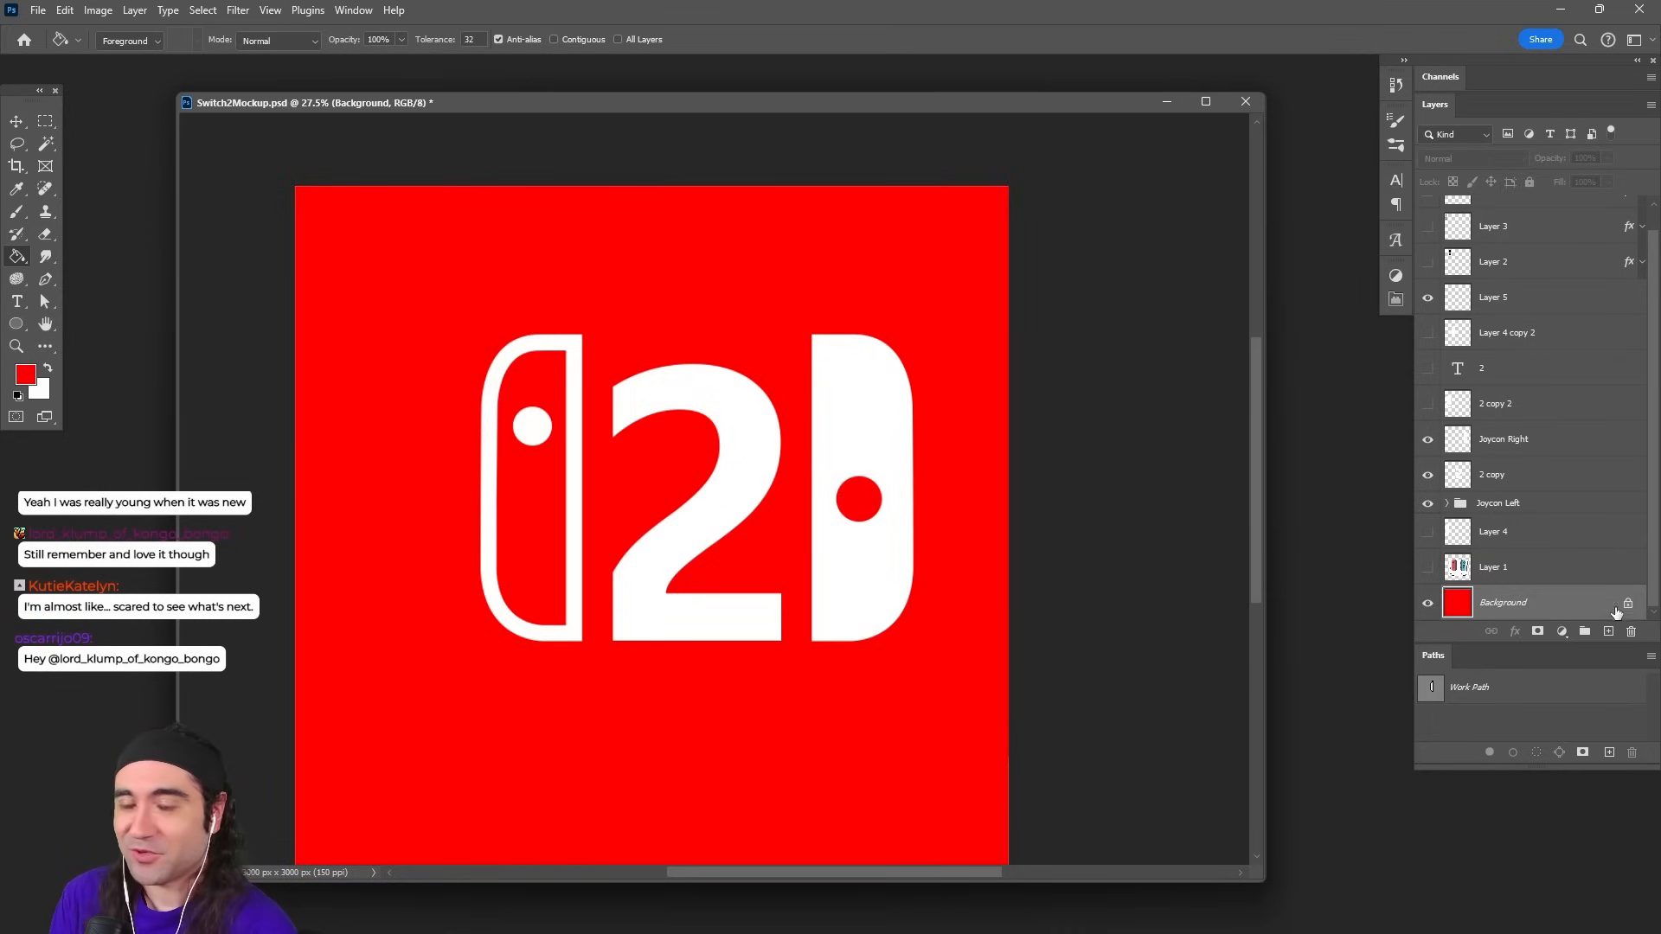
click(26, 377)
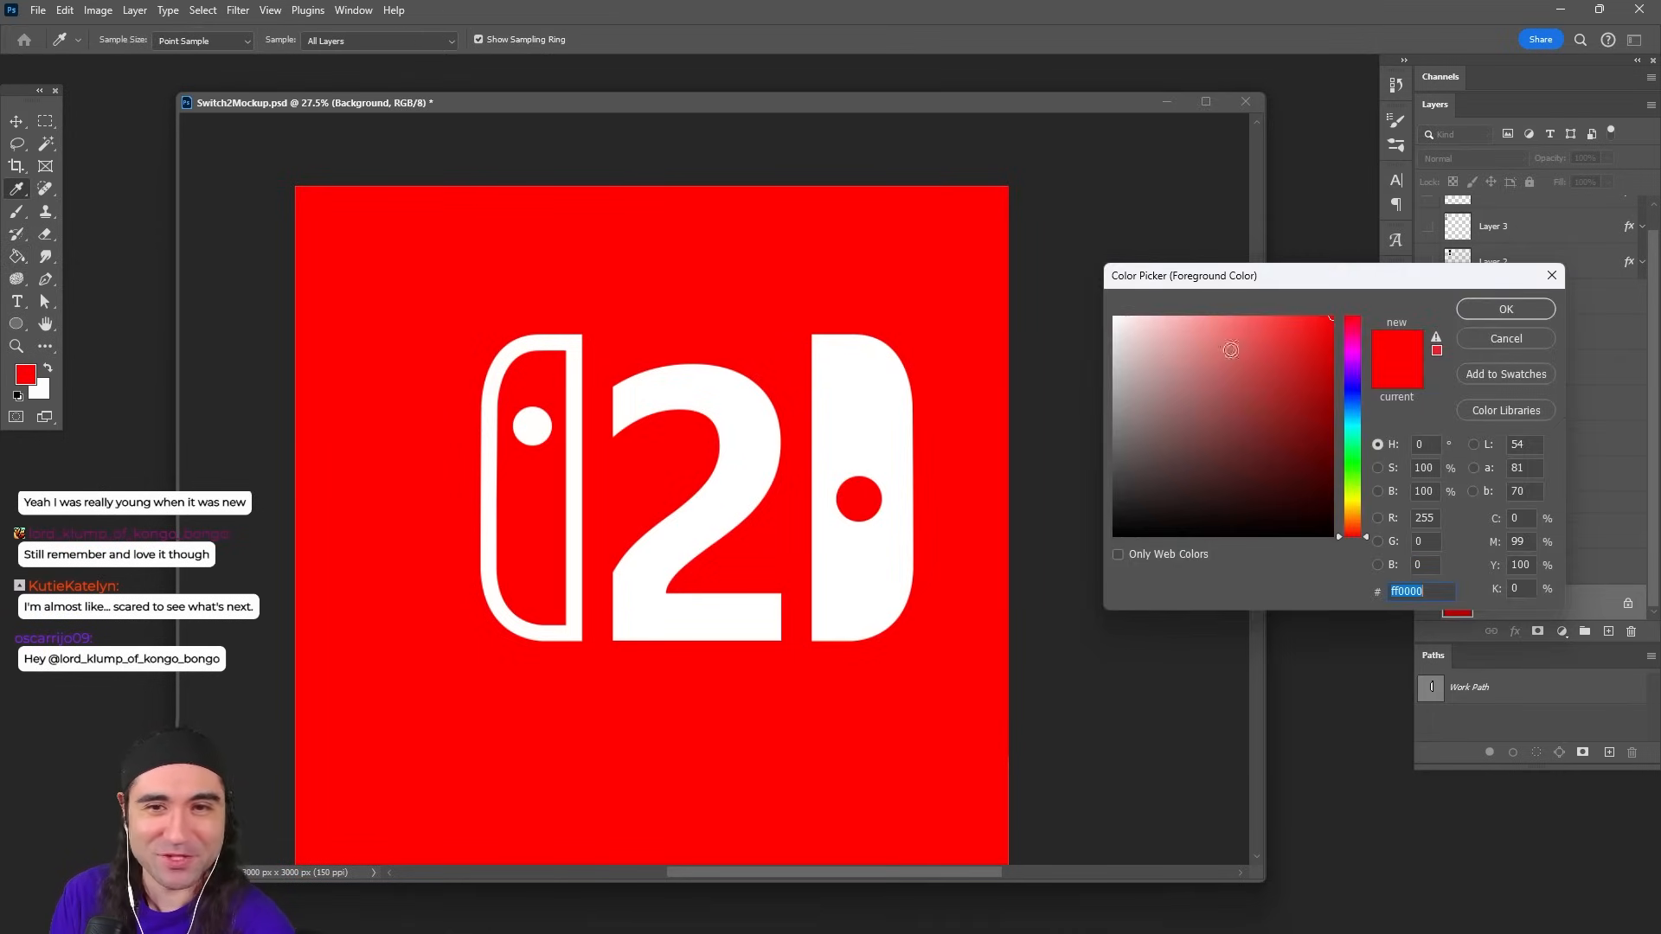
click(1333, 329)
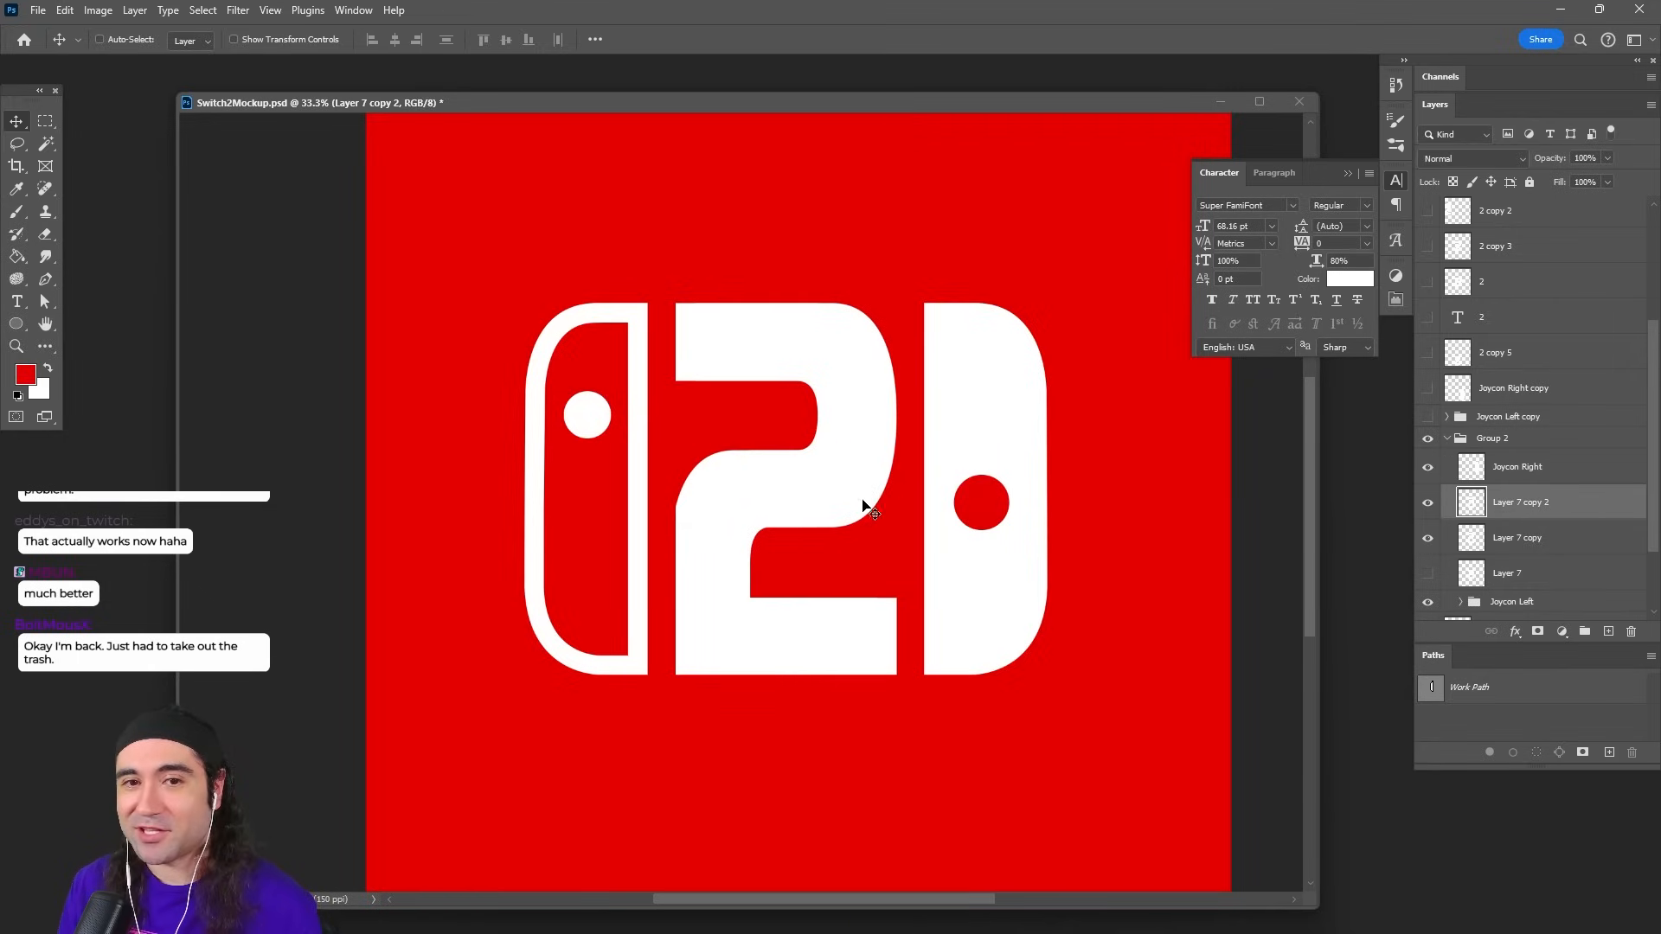
Step: Toggle the visibility of the layers forming the custom-drawn 2 and inspect its curves beside the Joy-Con shapes
drag(777, 504, 696, 412)
drag(1039, 380, 1036, 375)
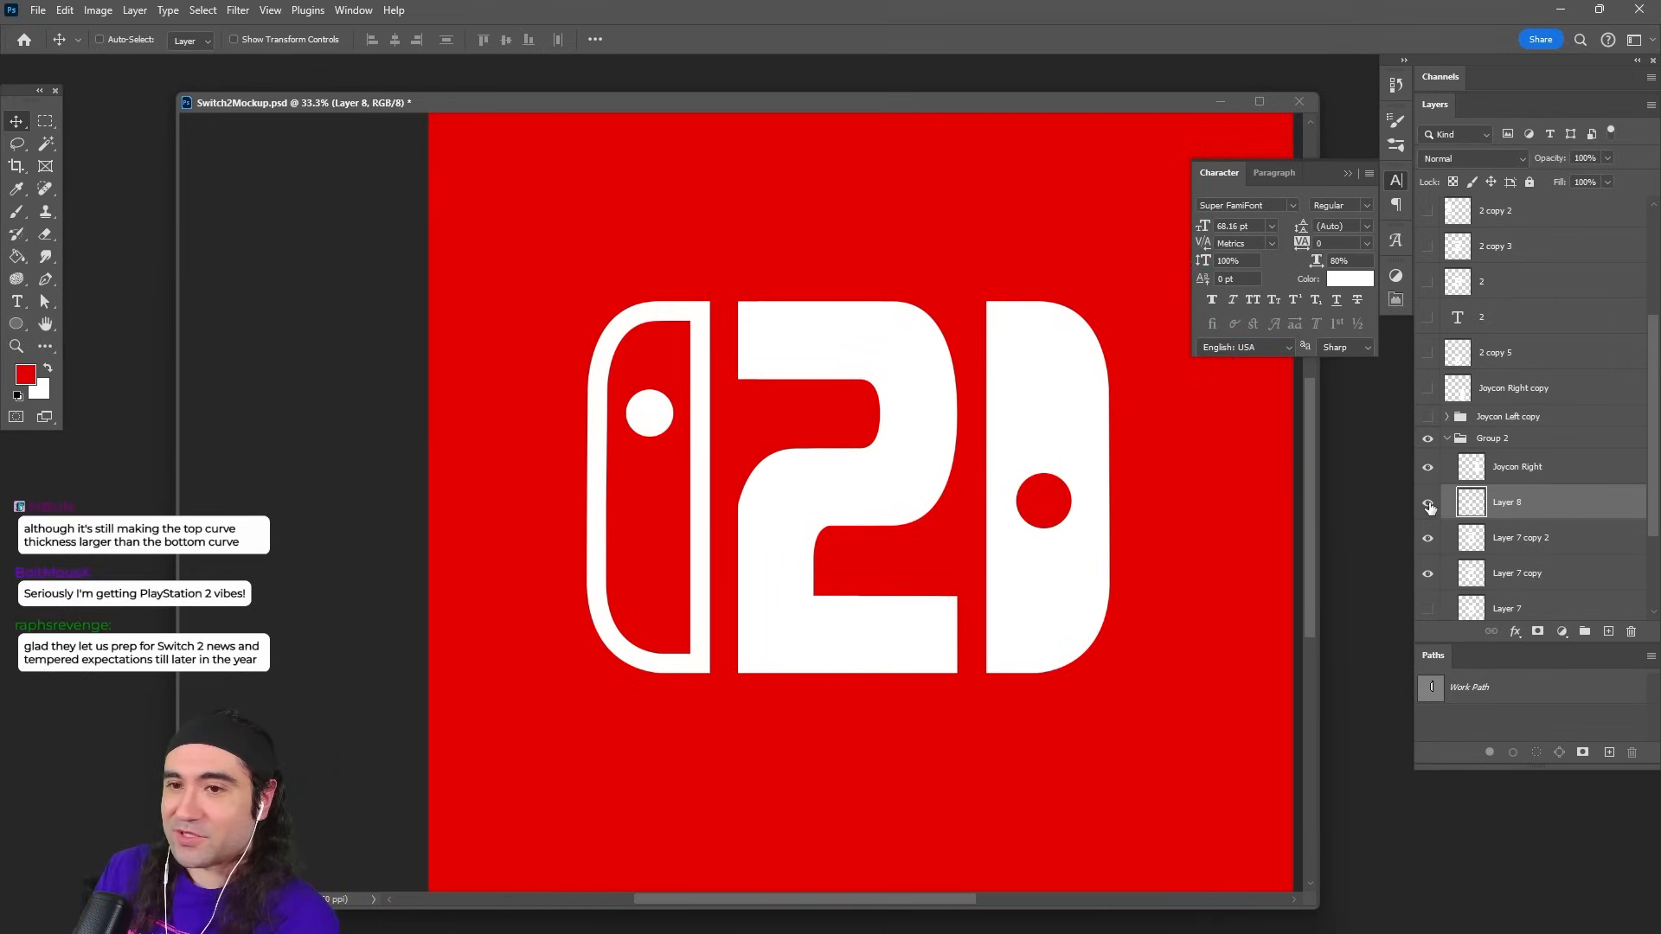
drag(1429, 540, 1432, 519)
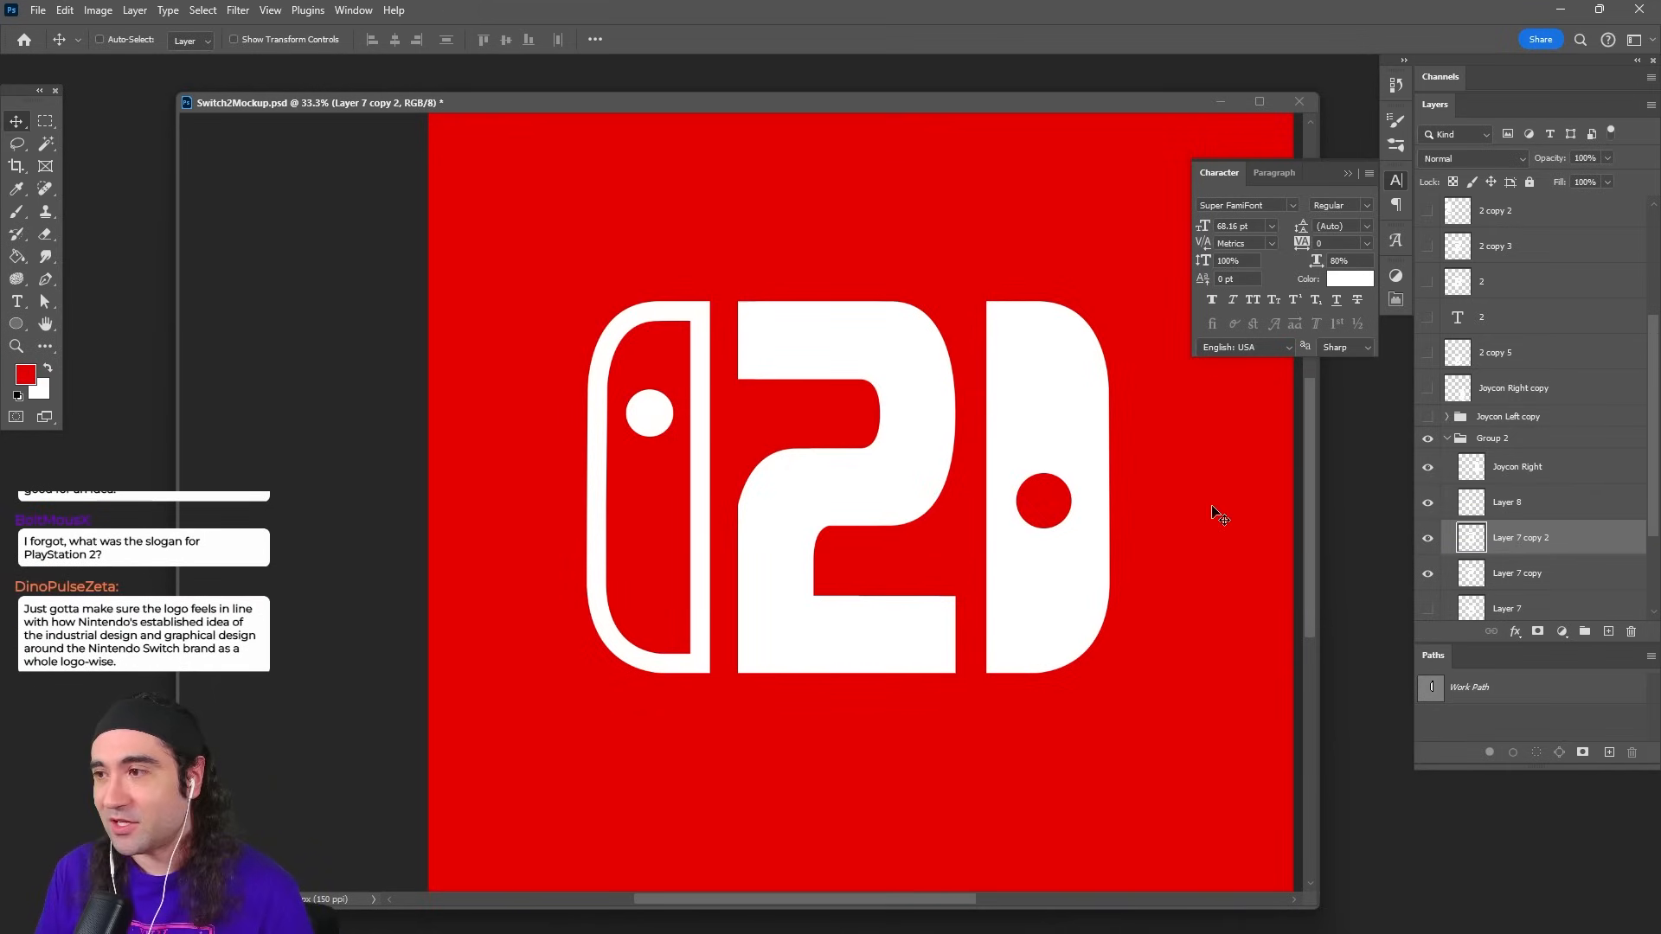
key(z)
click(1156, 508)
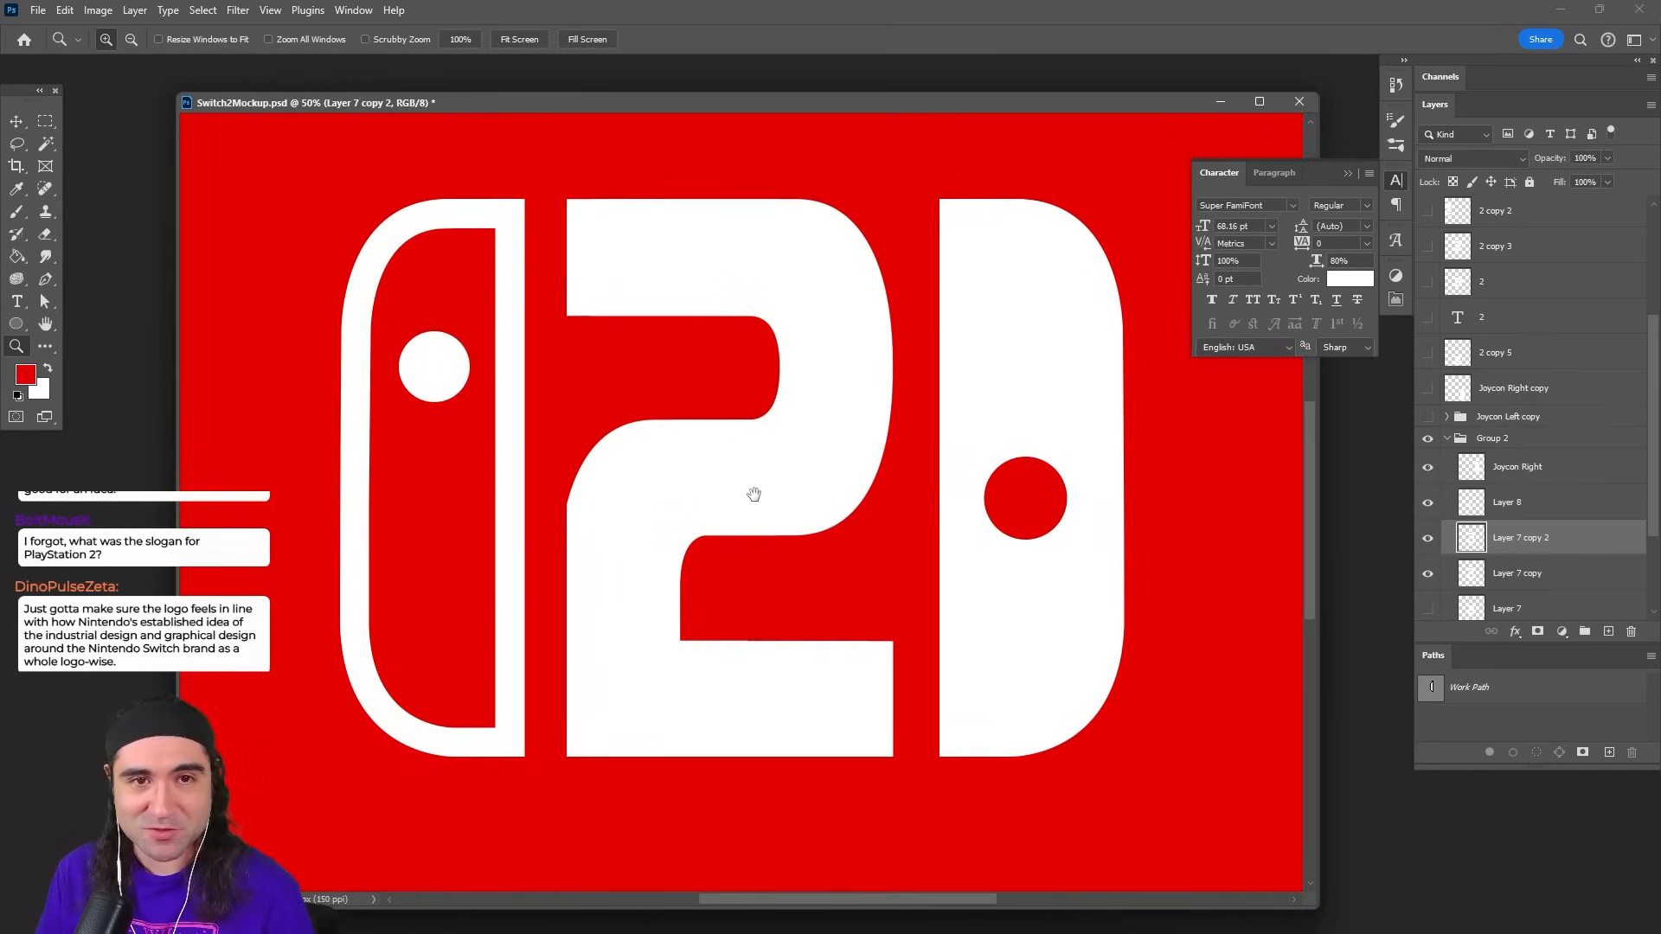
Step: Save Switch2Mockup.psd with the black-background logo, save another copy of it, and switch to After Effects
key(c)
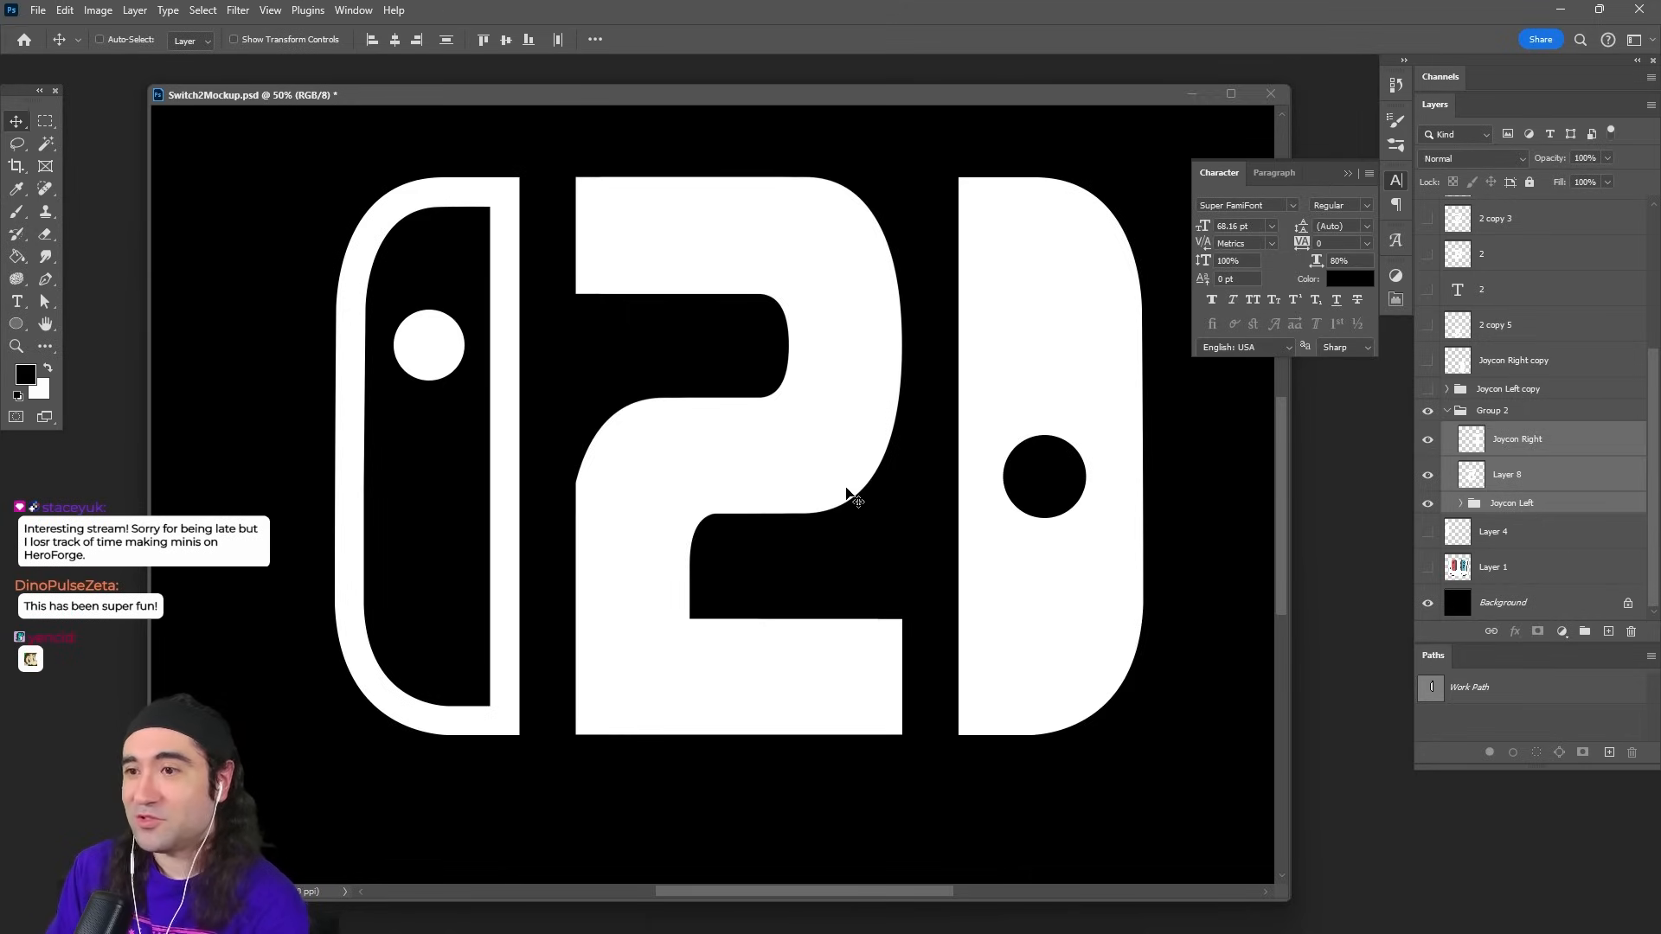
key(ctrl+s)
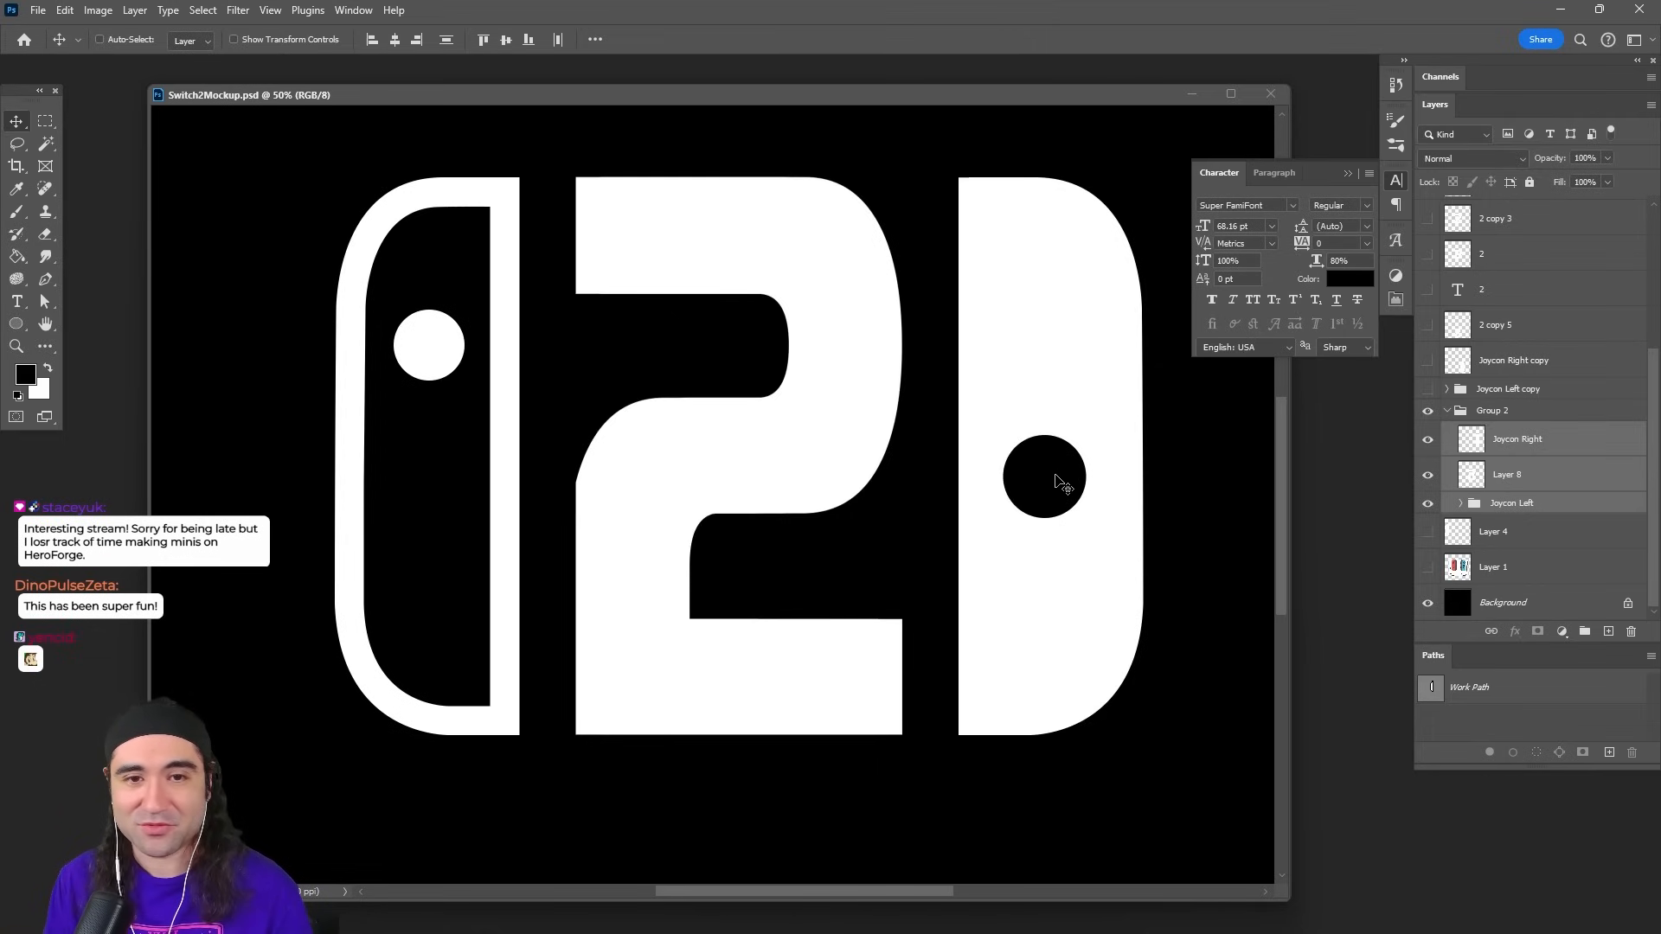
key(ctrl)
key(ctrl+shift+s)
click(433, 604)
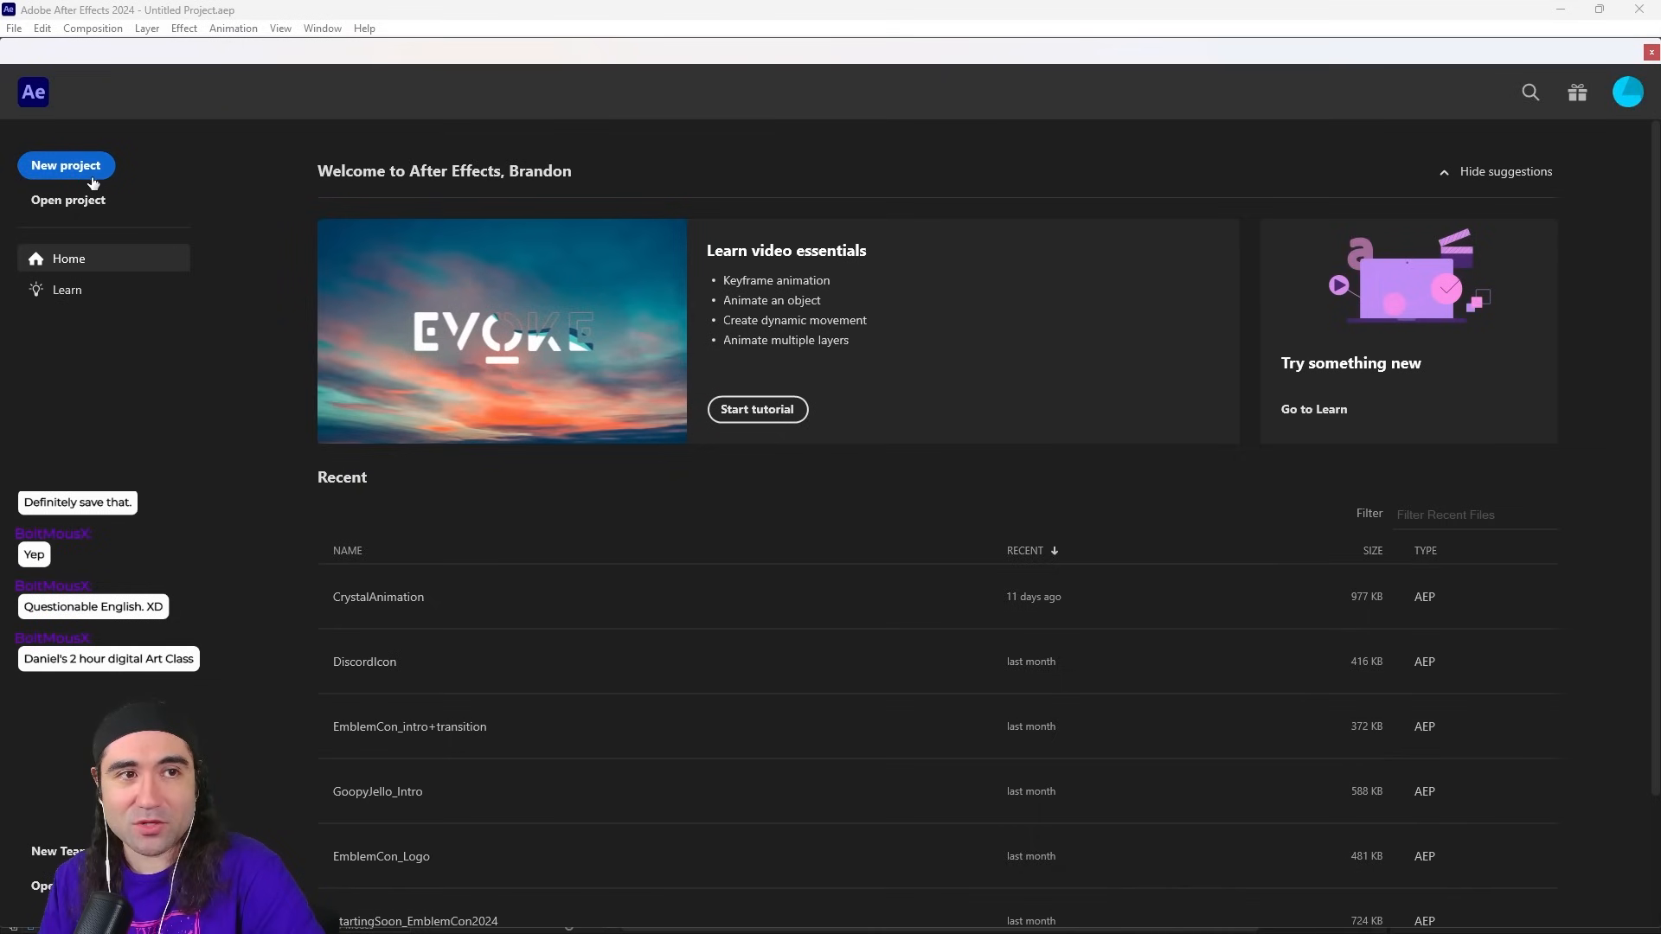
Step: Create a new project with a 1920 × 1080 composition at 60 fps lasting 5 seconds
click(66, 165)
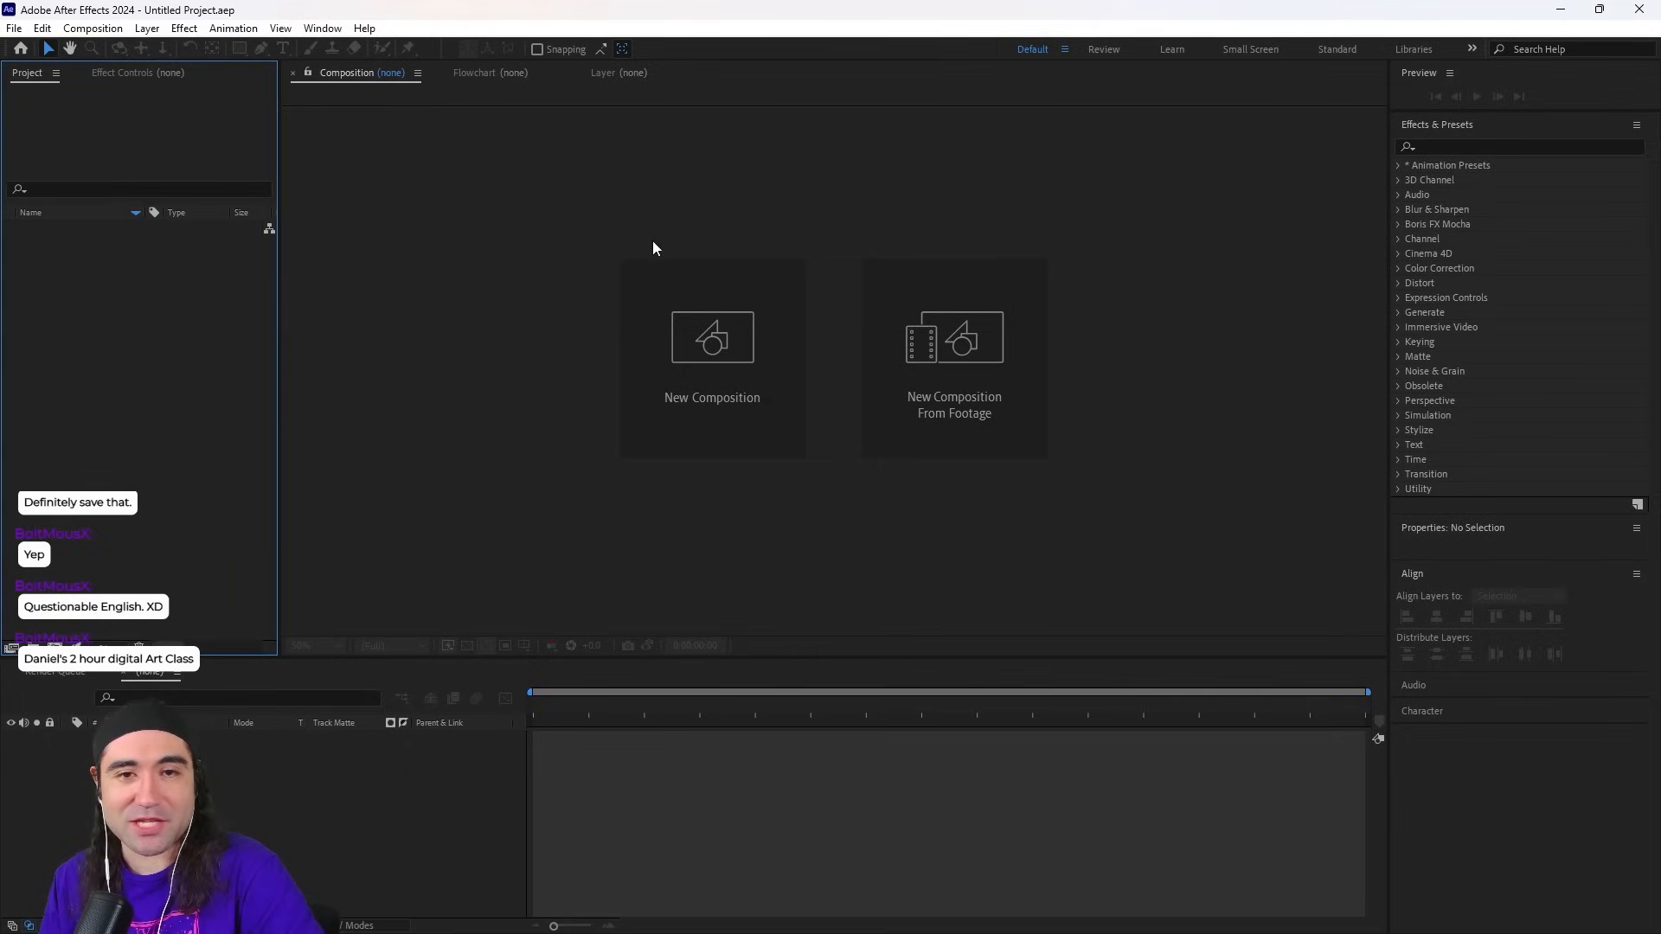
click(657, 349)
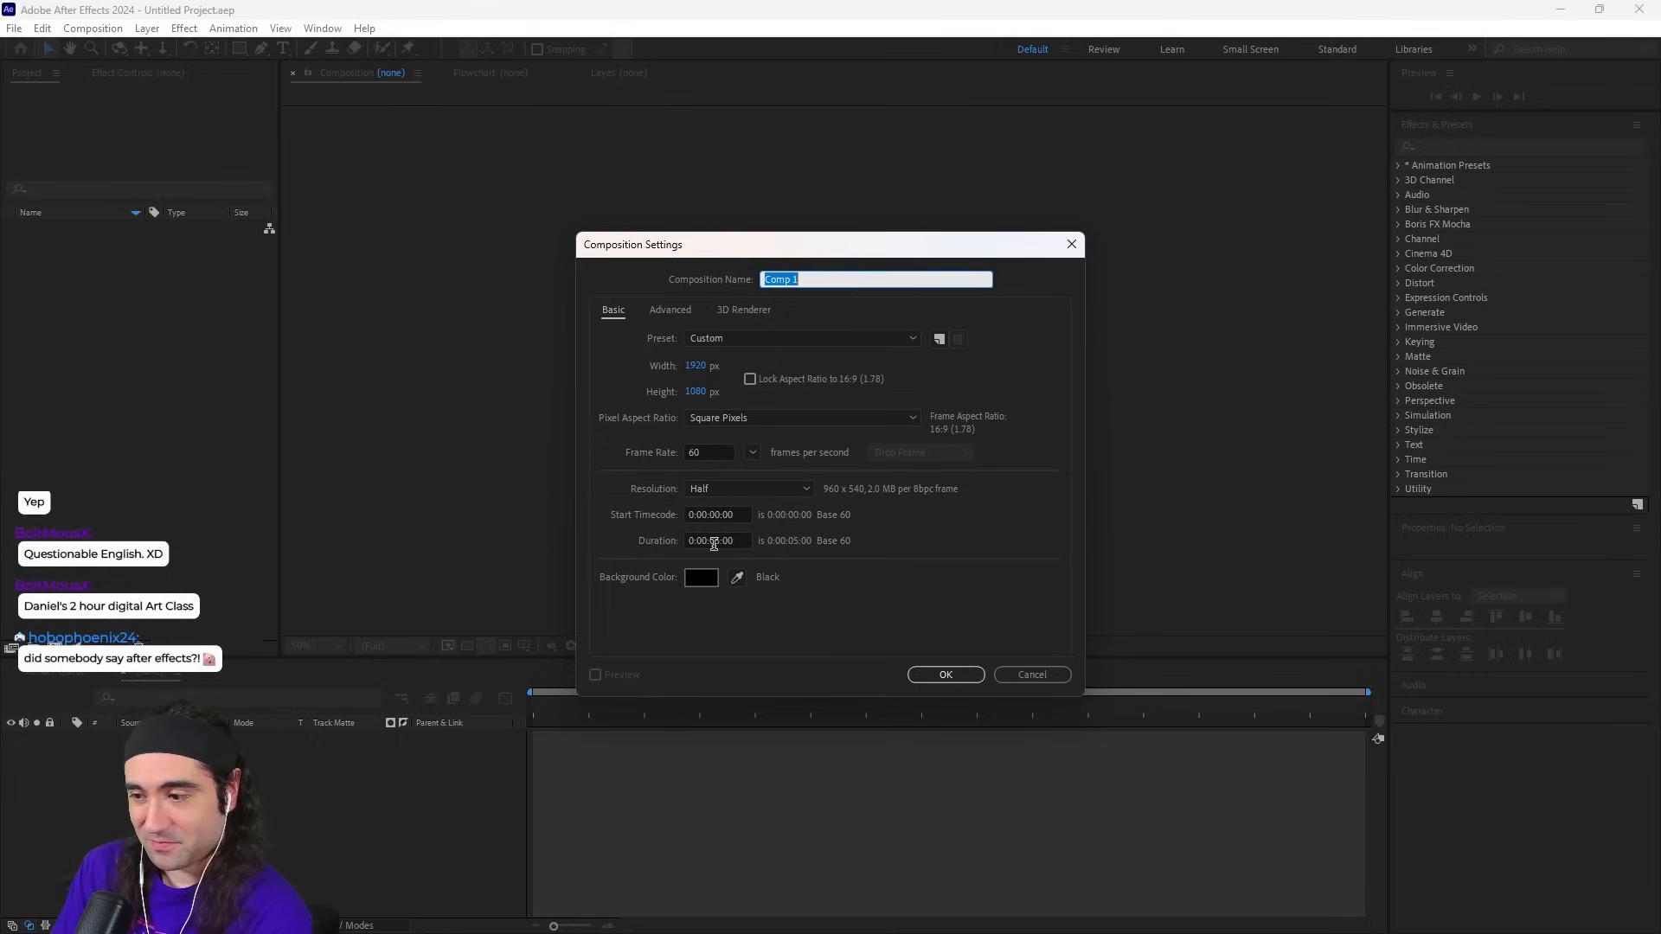
click(958, 676)
Step: Scale Switch2Mockup.png to 48.1% and center it horizontally and vertically in the composition
drag(1147, 382, 1146, 382)
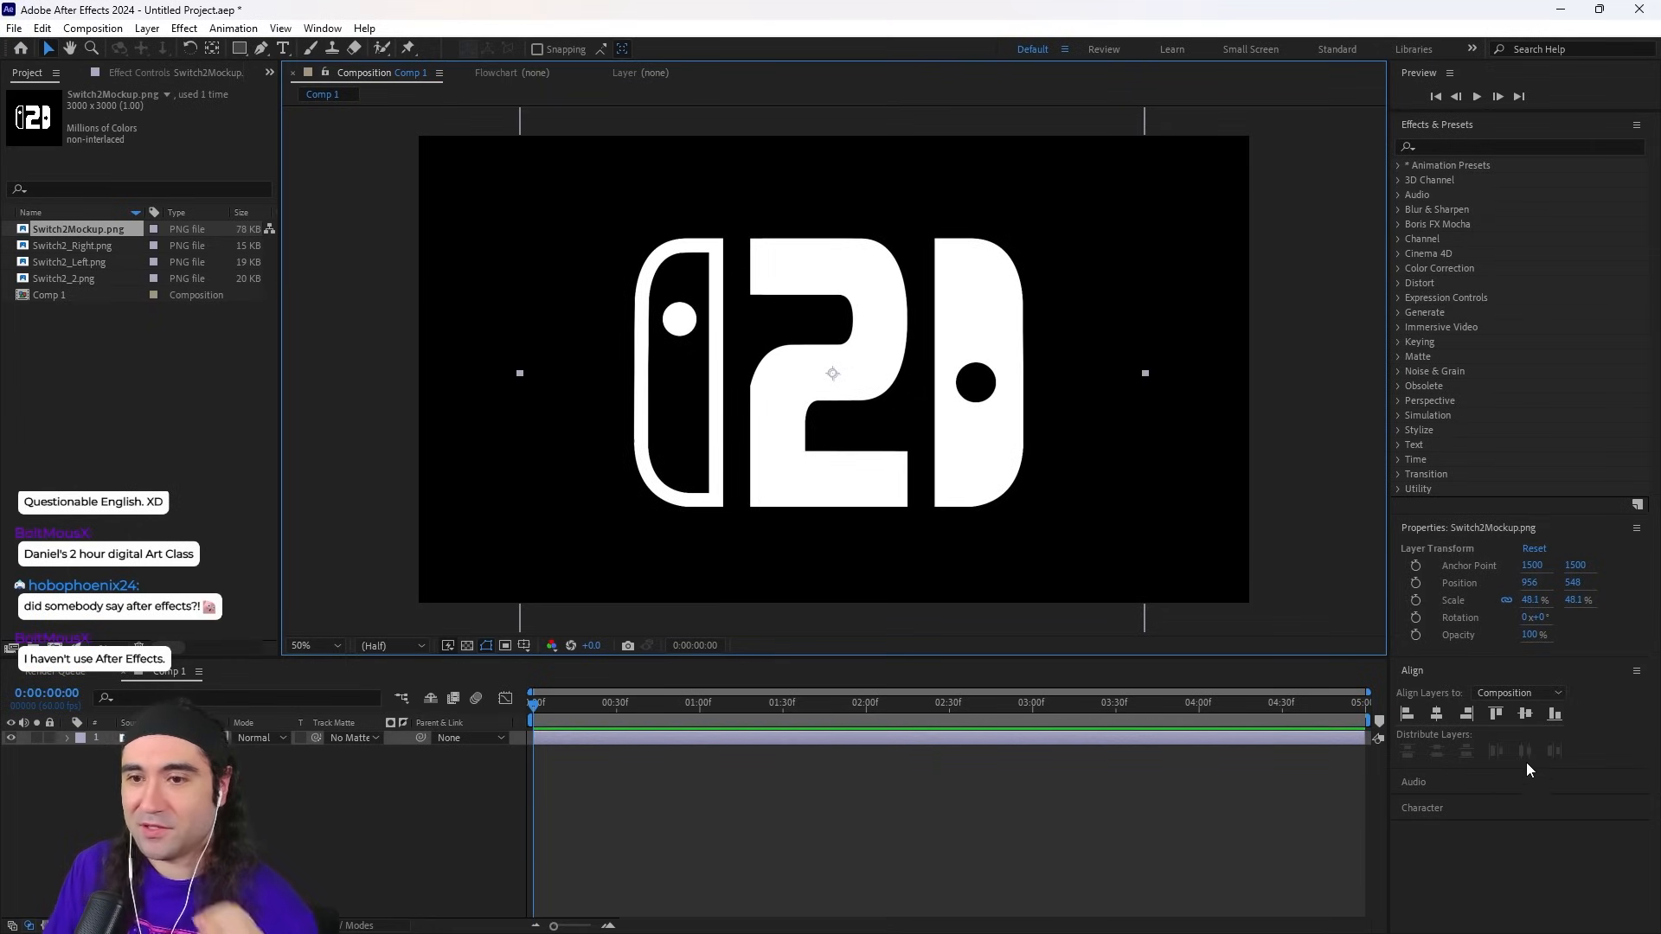
click(1441, 719)
click(1516, 718)
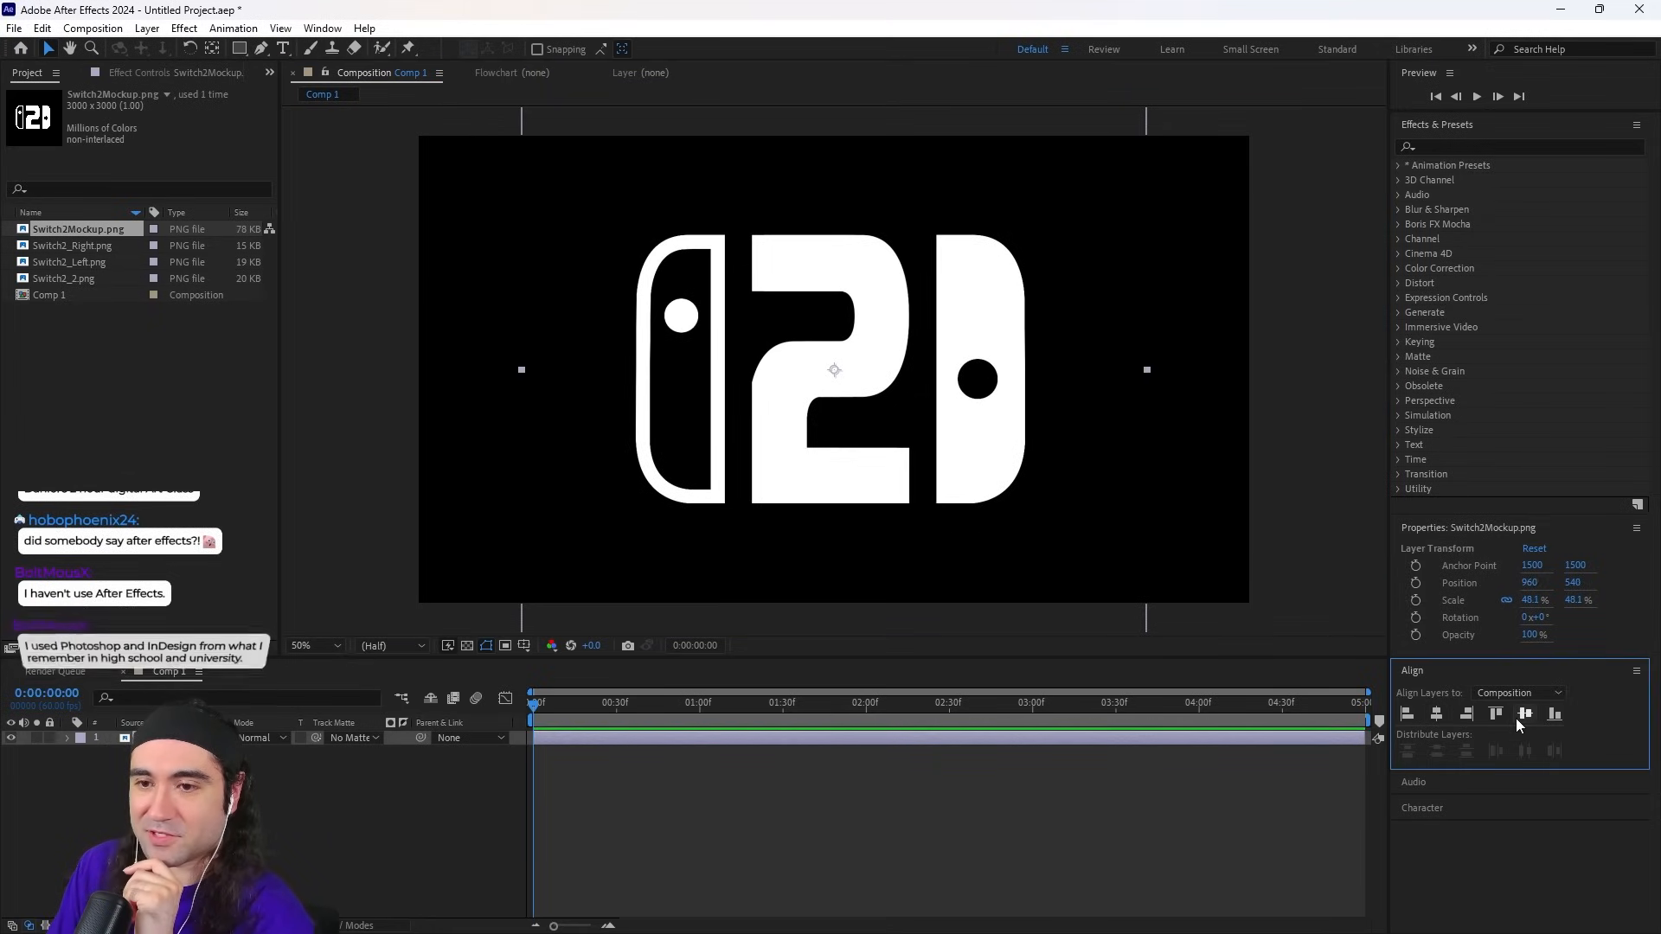
Step: Reduce the mockup layer's opacity to 6% and lock it as a placement reference
click(69, 747)
click(83, 756)
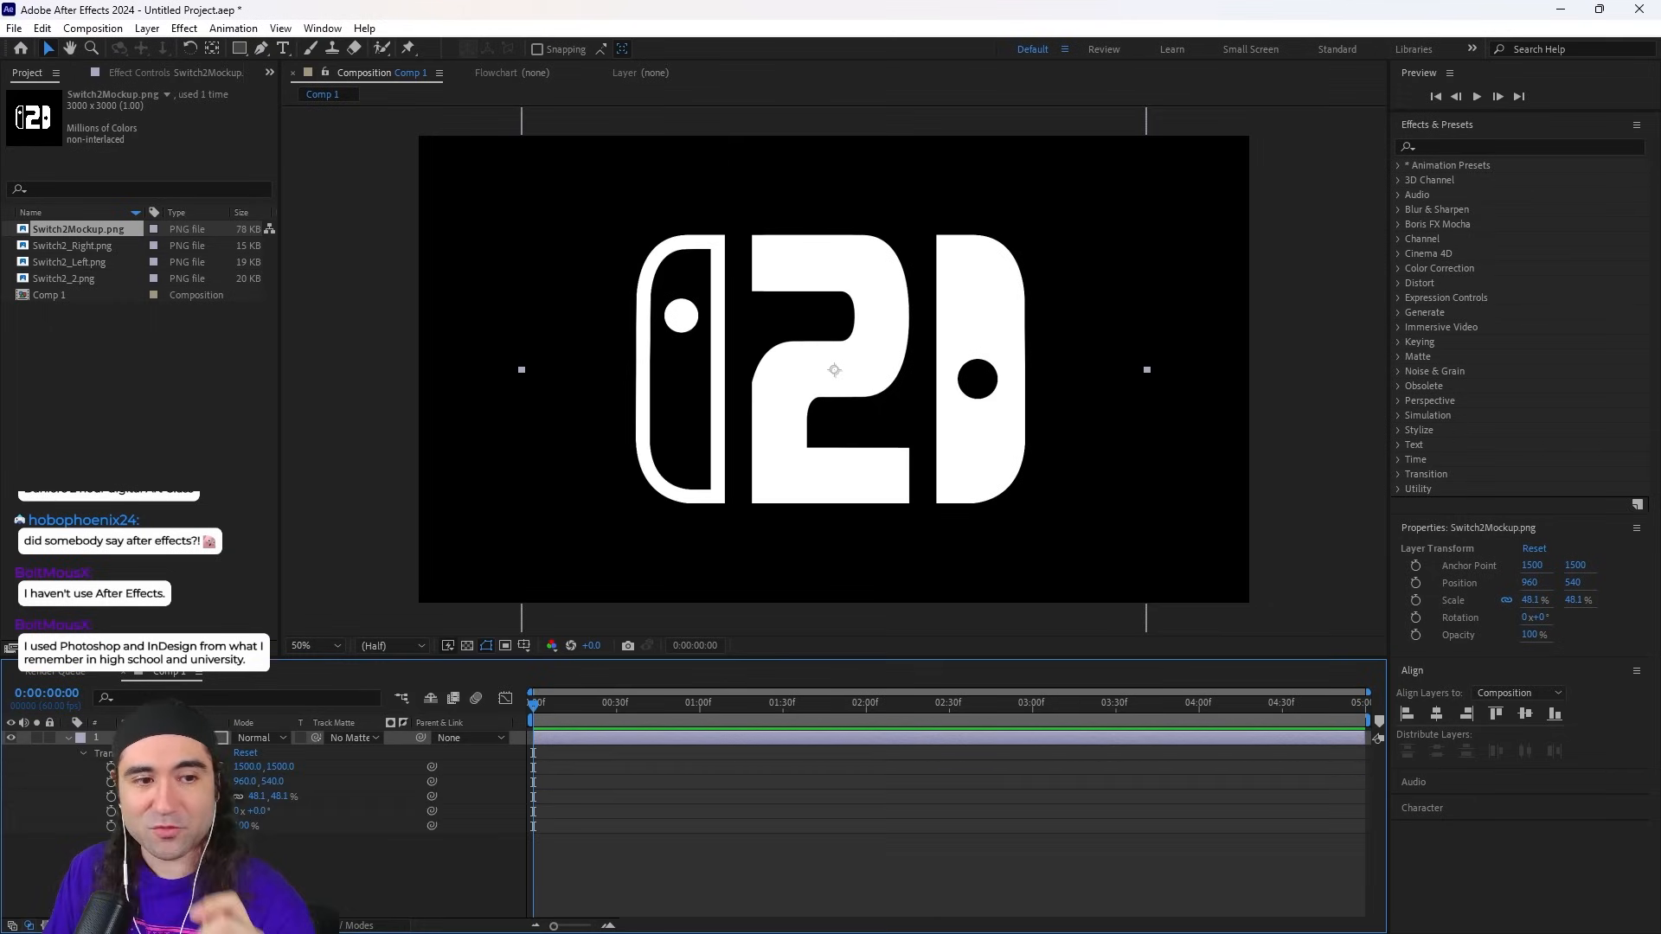
drag(246, 826, 165, 826)
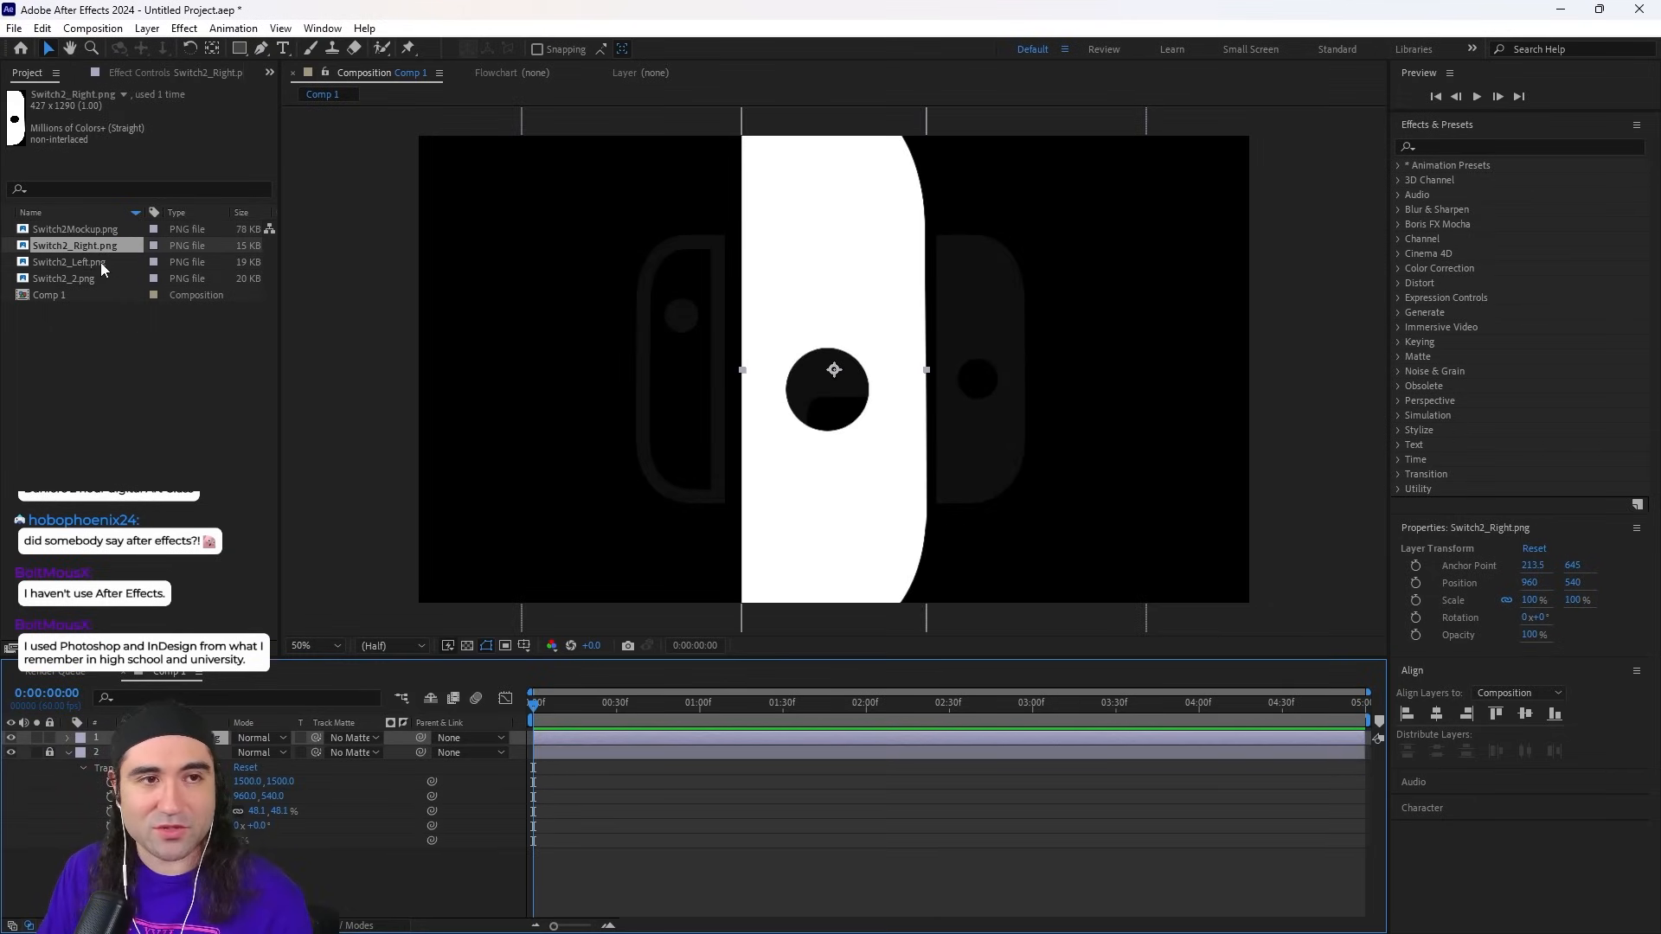
Step: Add Switch2_Right.png, Switch2_Left.png and Switch2_2.png as layers and scale all three to match the mockup
drag(87, 267, 161, 732)
drag(77, 284, 161, 745)
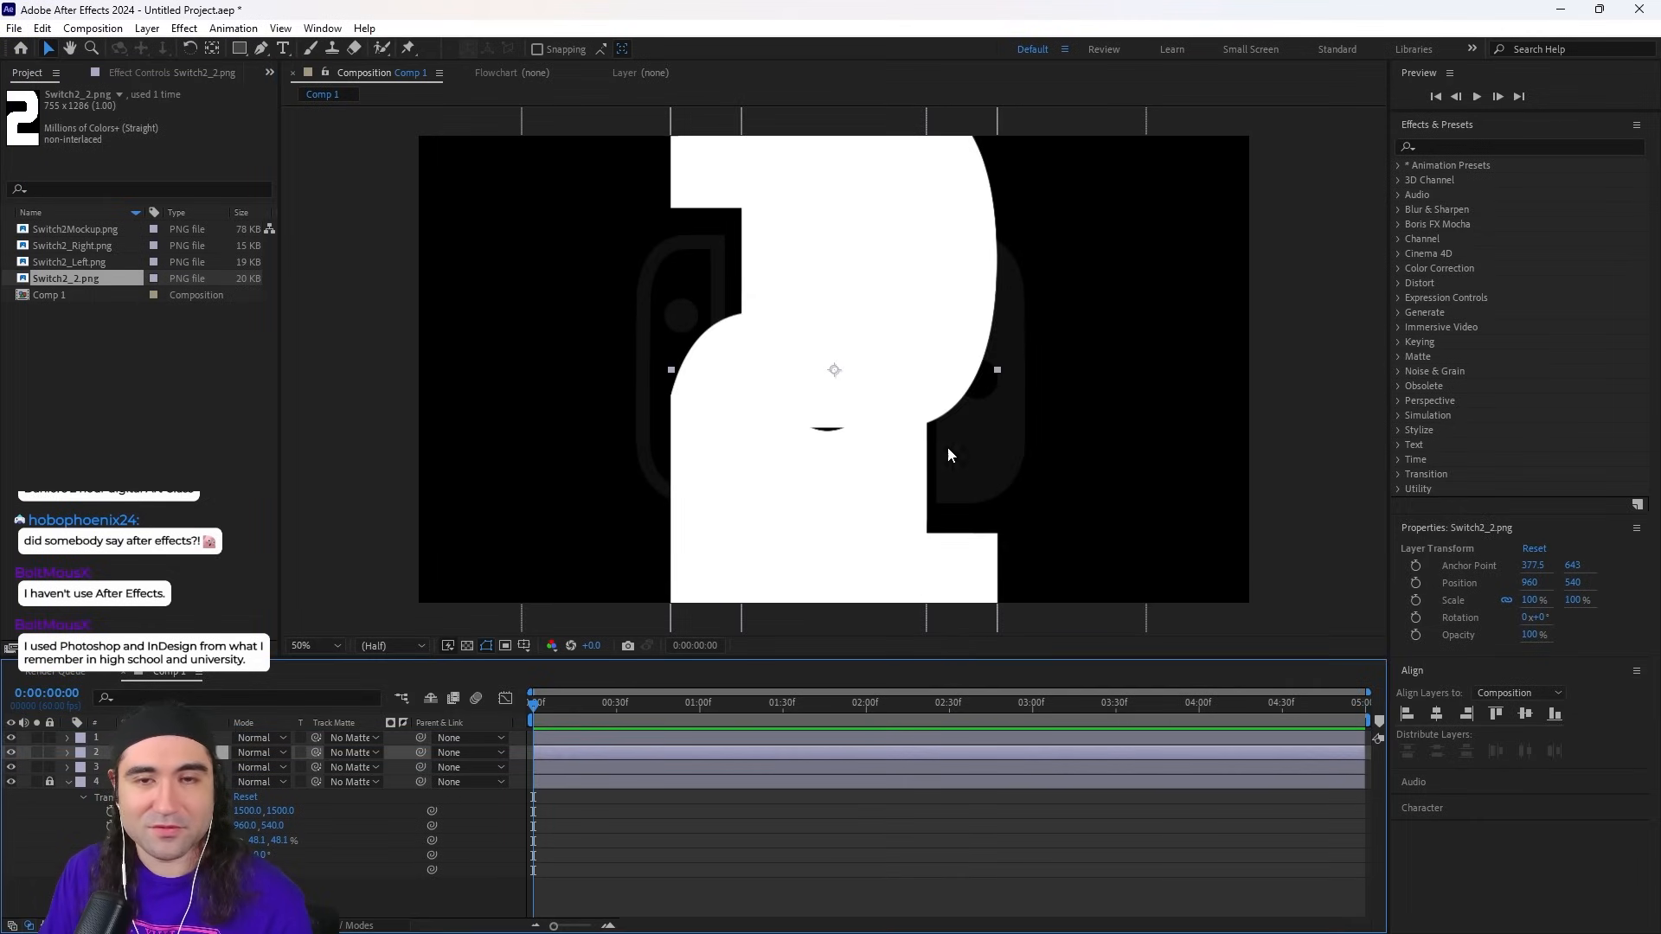
scroll(796, 415, down, 3)
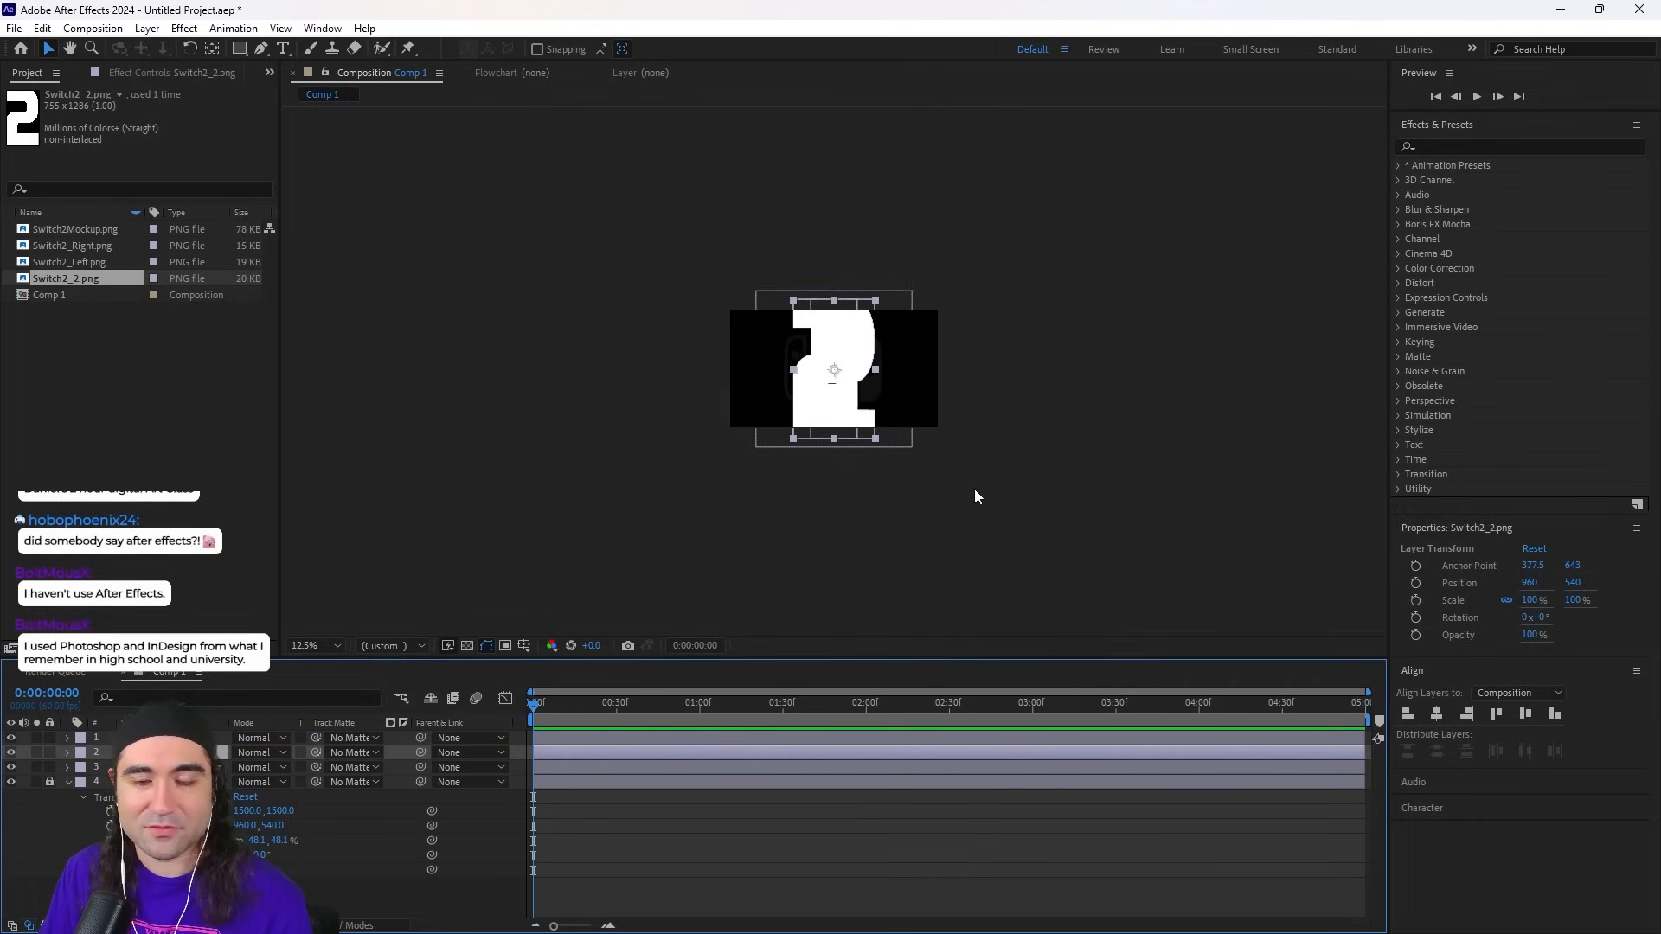
drag(1012, 514, 691, 232)
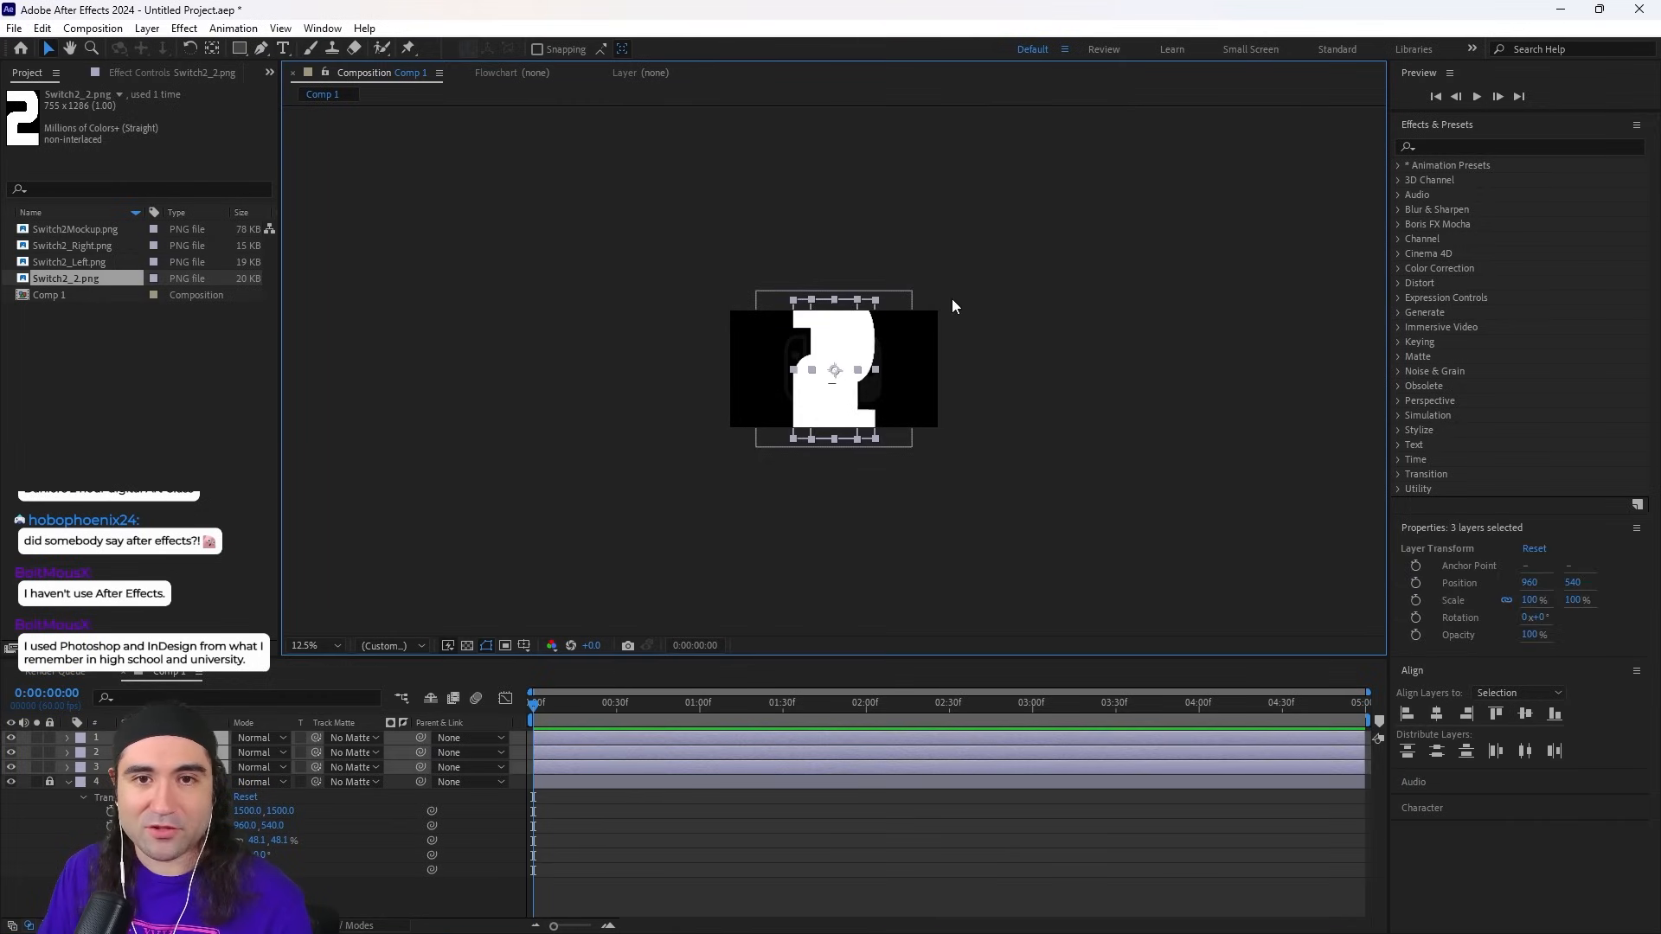
scroll(882, 306, up, 4)
scroll(926, 228, down, 2)
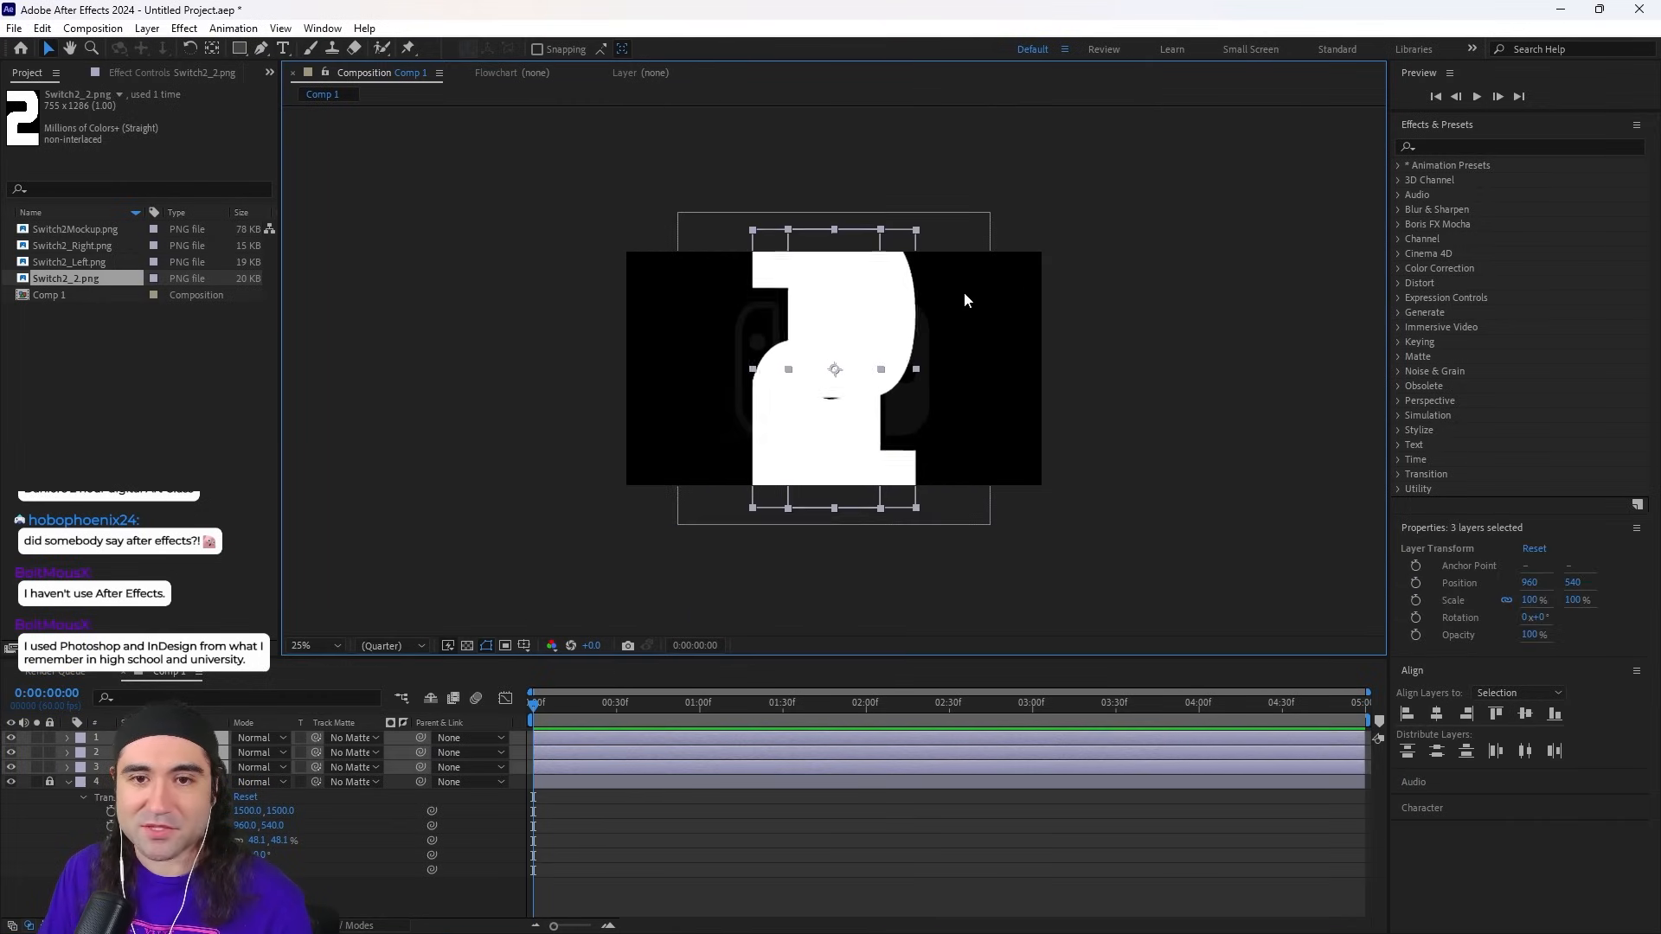
drag(917, 231, 823, 304)
scroll(866, 304, up, 2)
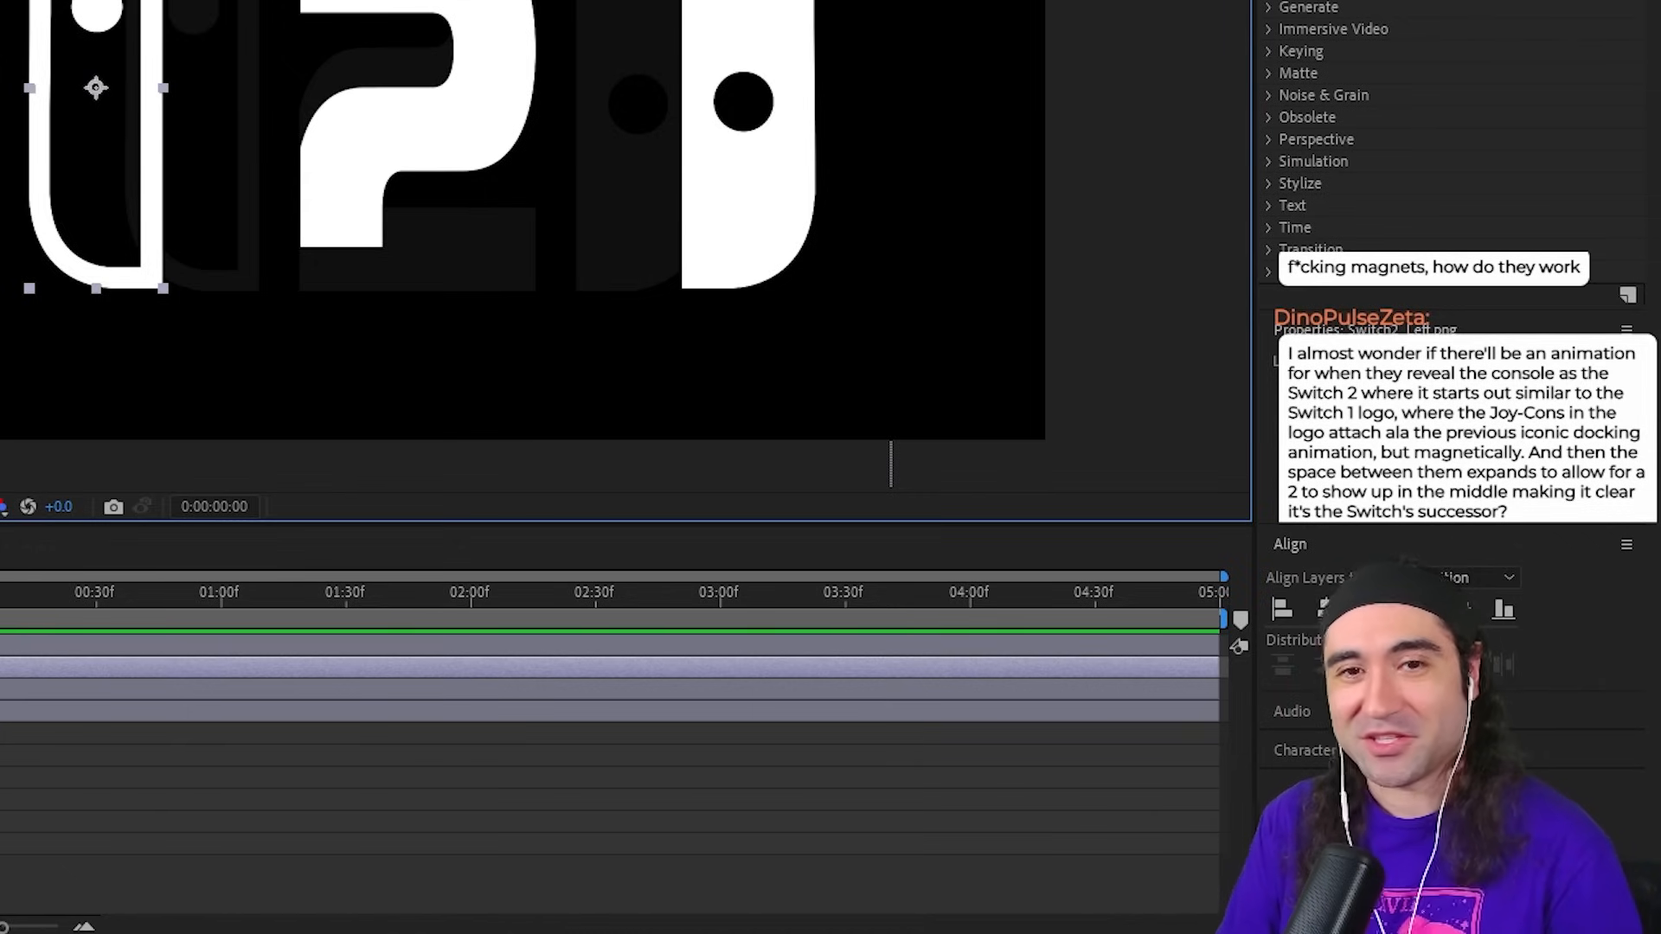
Step: Move the right and left Joy-Con layers outward horizontally, widening the gaps on both sides of the 2
click(480, 61)
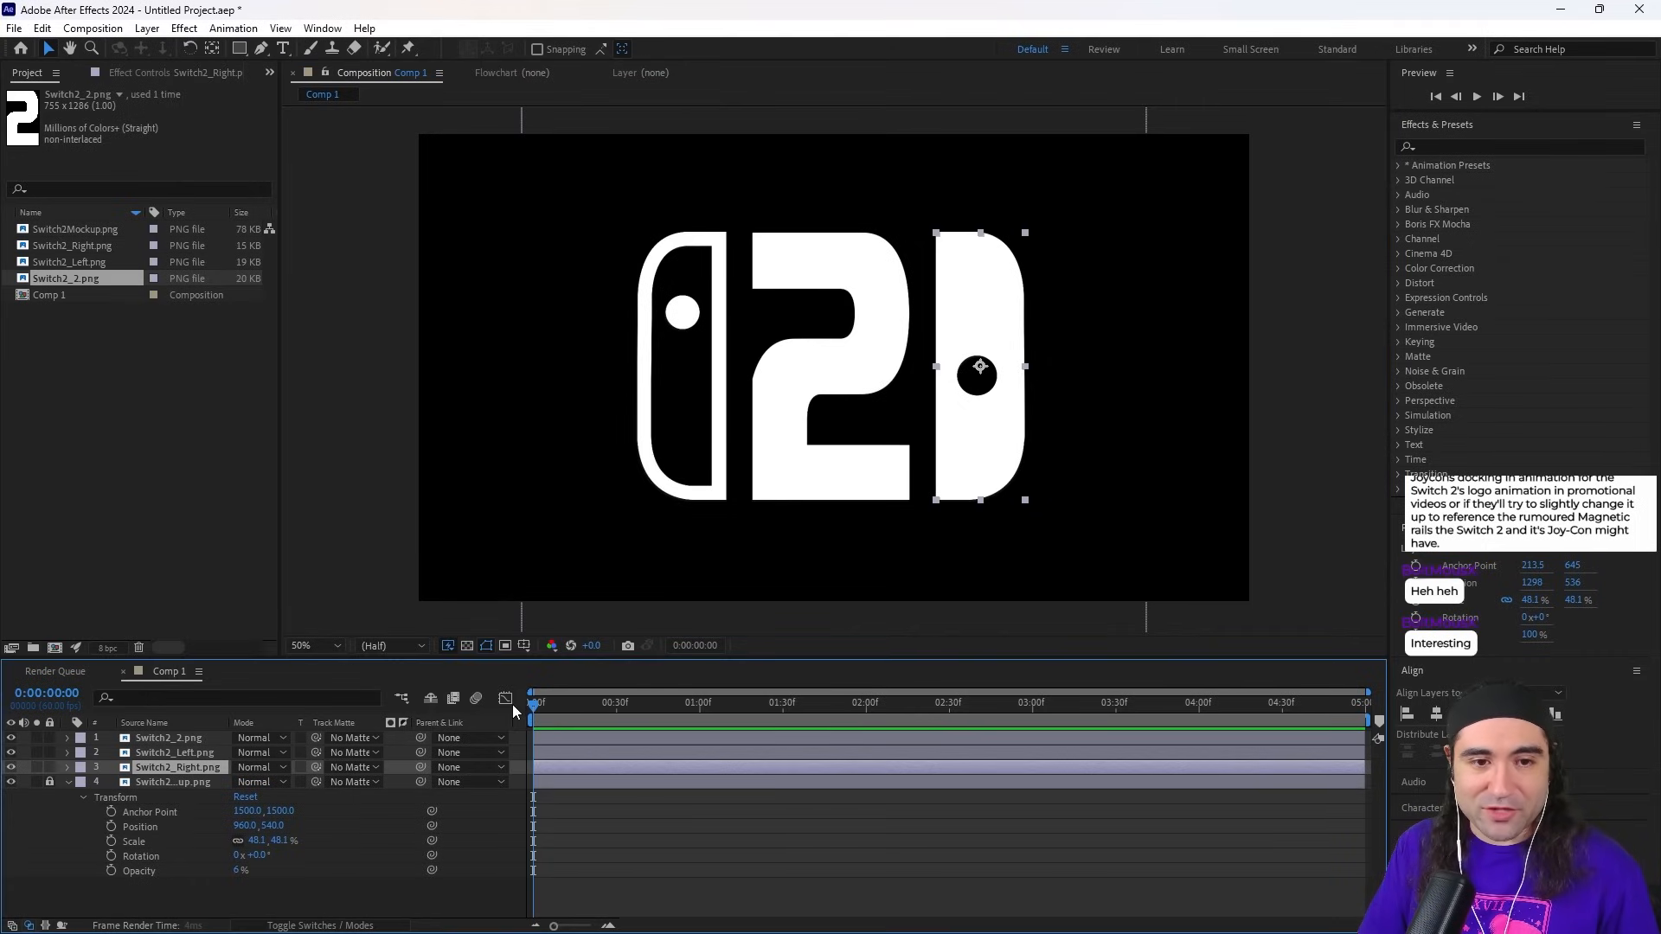
drag(980, 435, 1051, 436)
drag(721, 441, 655, 441)
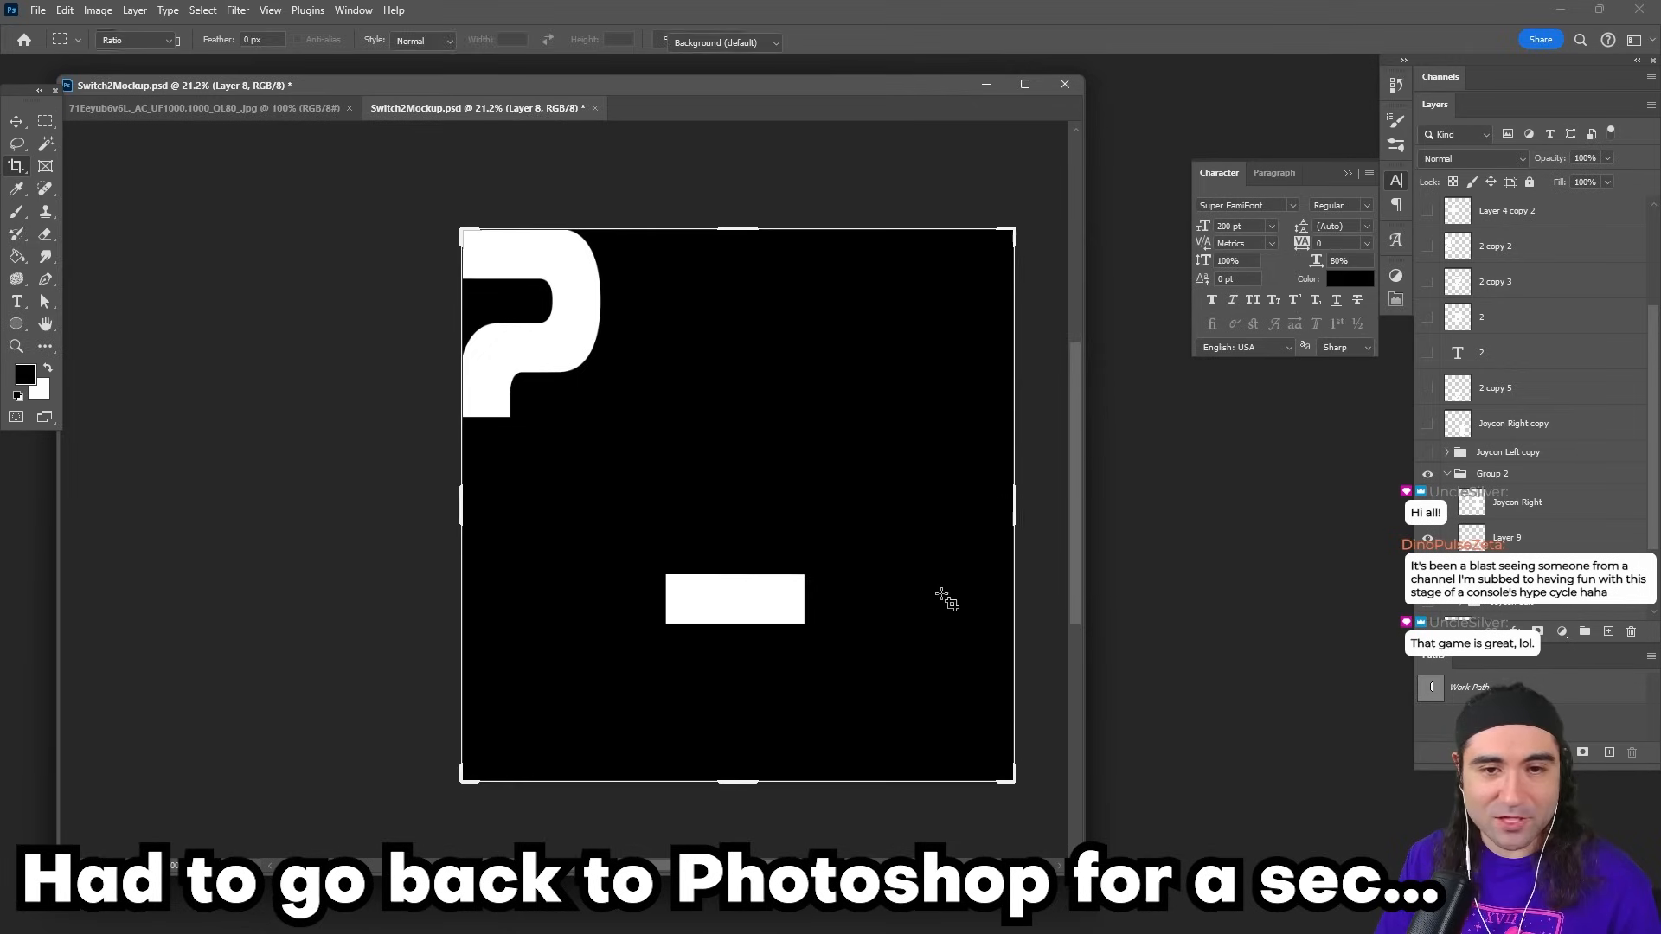
Step: Switch to Photoshop and crop the canvas separately around the upper part of the 2 and around its base bar
drag(1013, 773, 808, 604)
key(Escape)
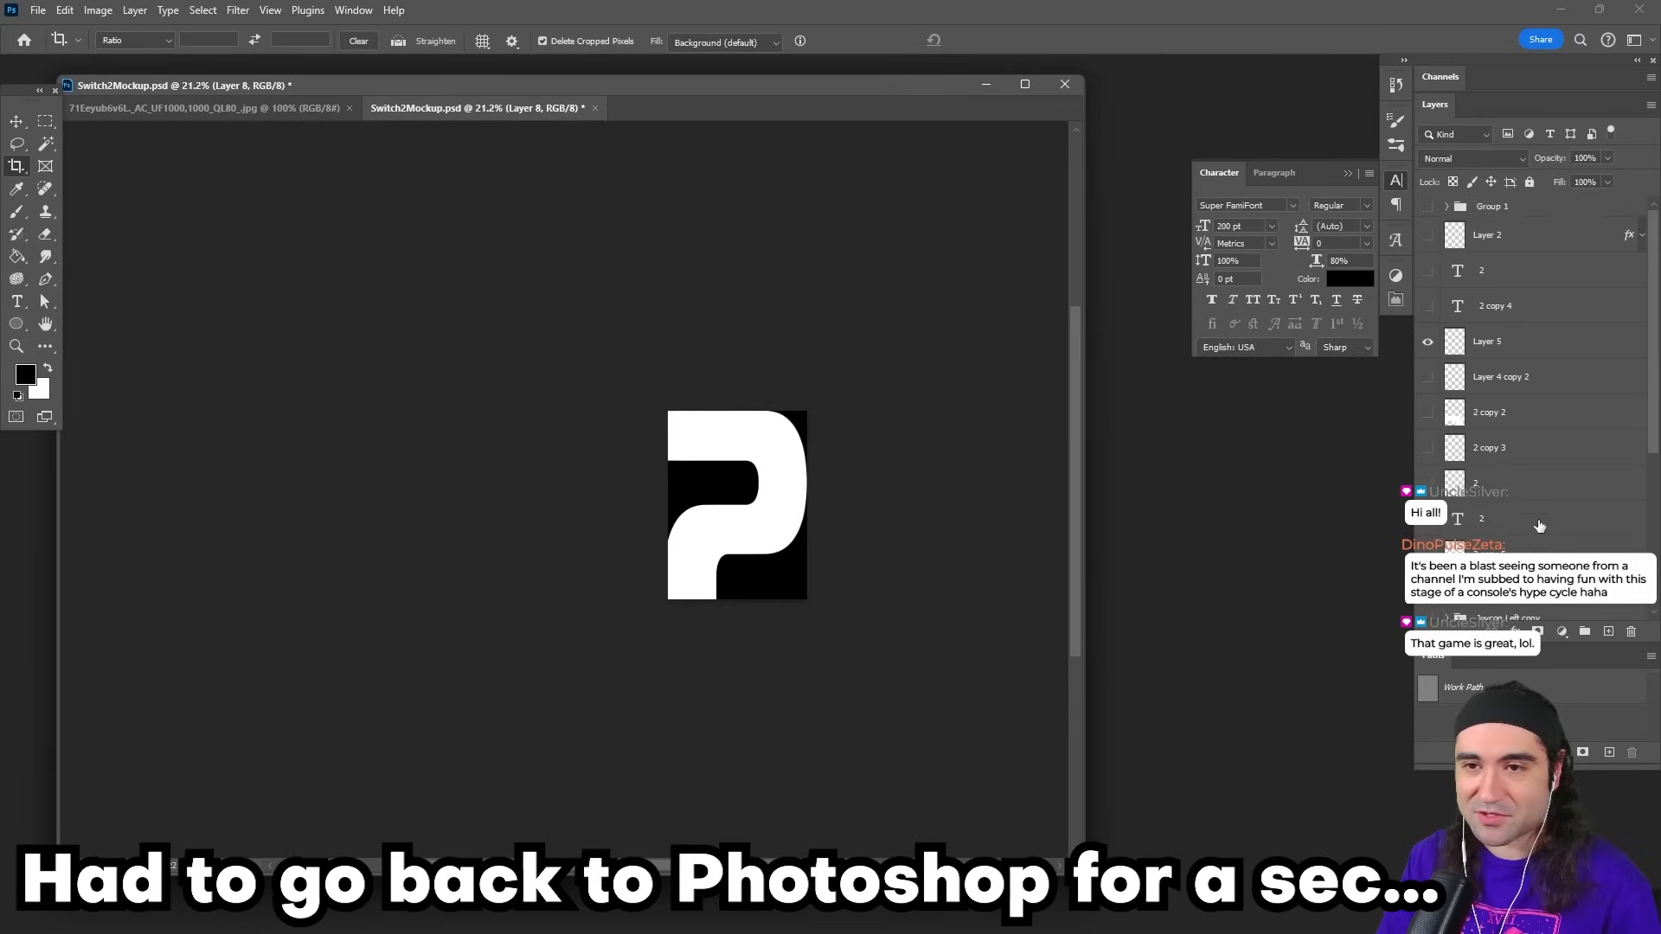
key(v)
drag(834, 697, 635, 360)
key(c)
drag(796, 481, 479, 293)
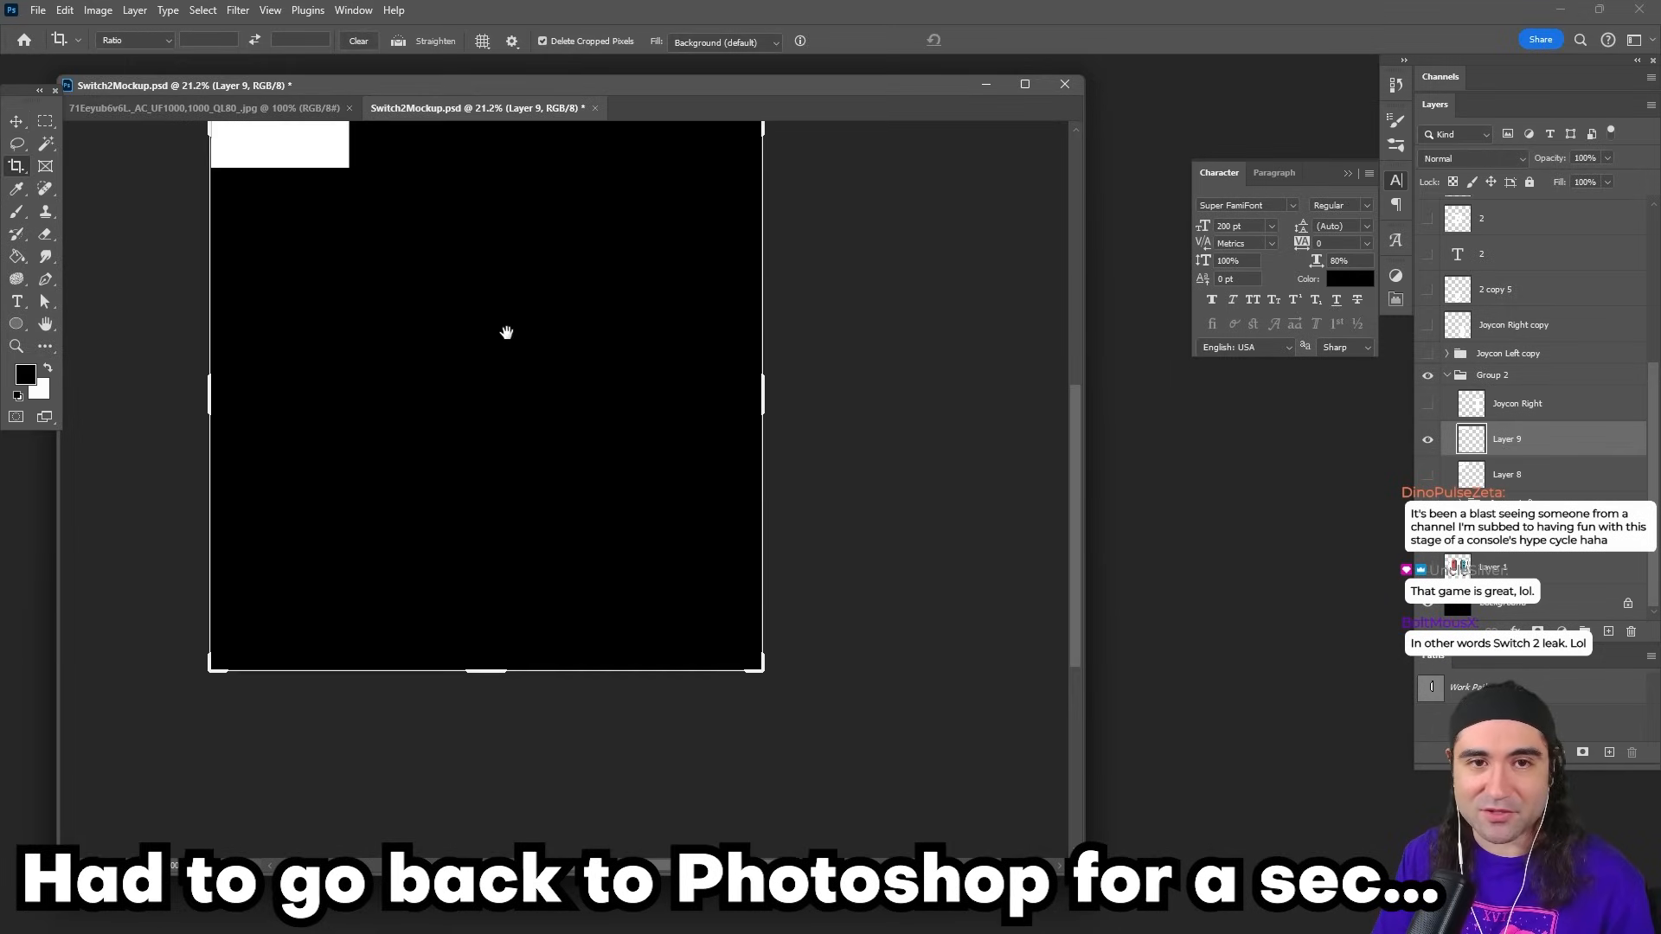
drag(760, 667, 558, 425)
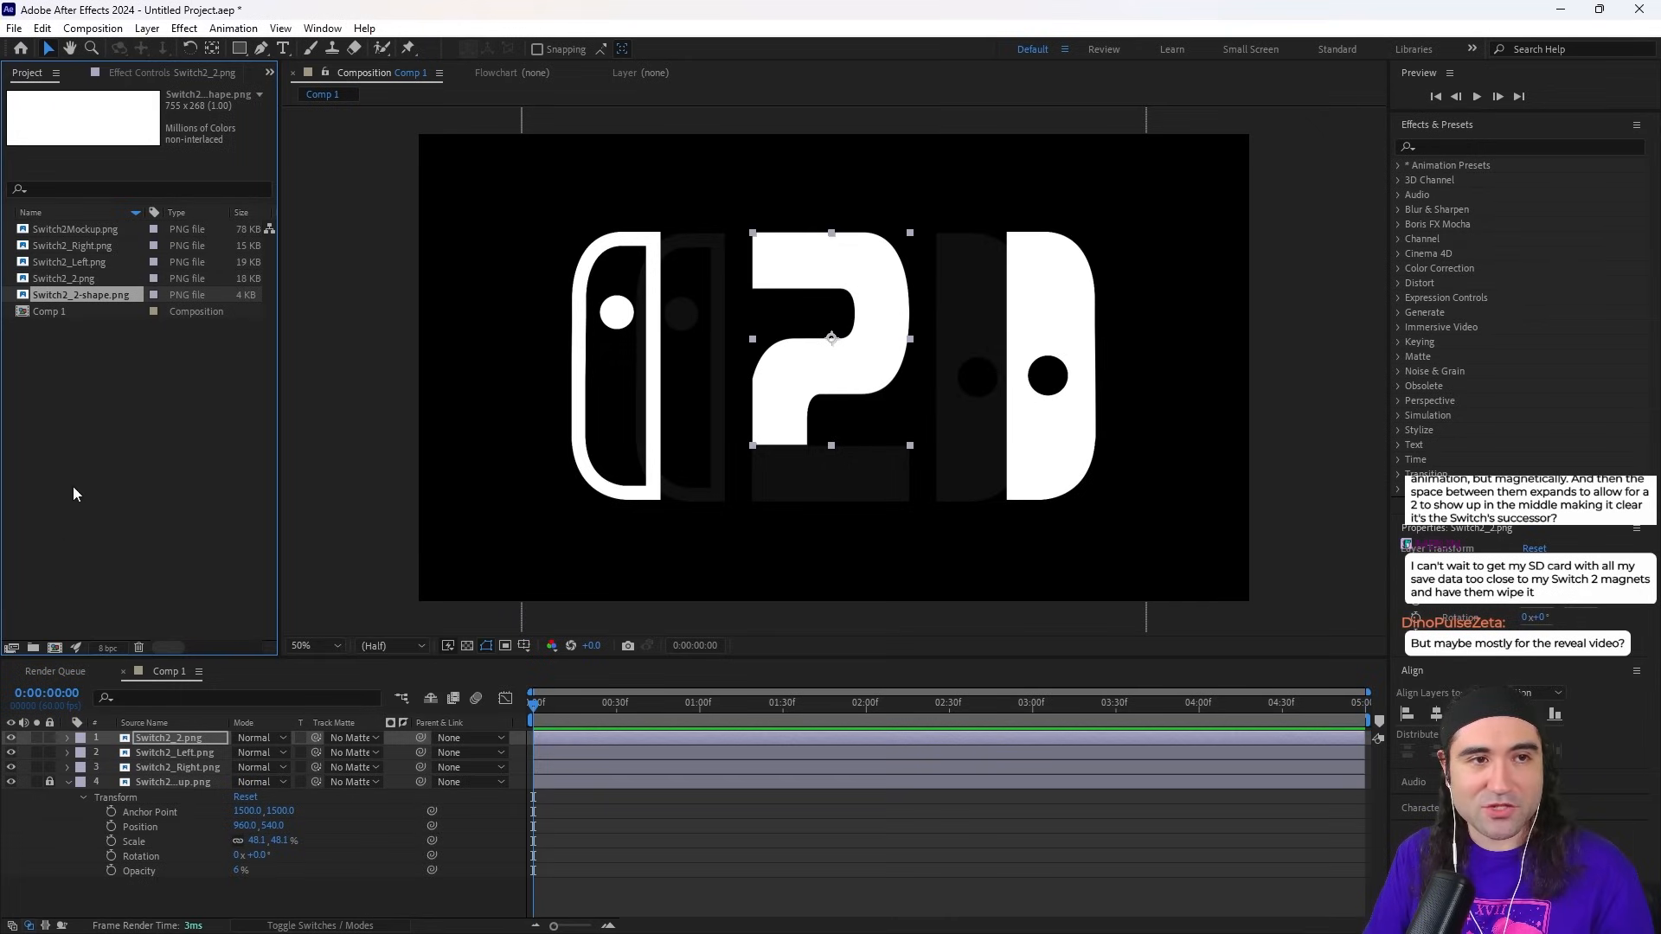
Step: Switch to After Effects, add Switch2_2-shape.png to Comp 1, scale it down and fit it as the base of the 2
drag(82, 315, 170, 737)
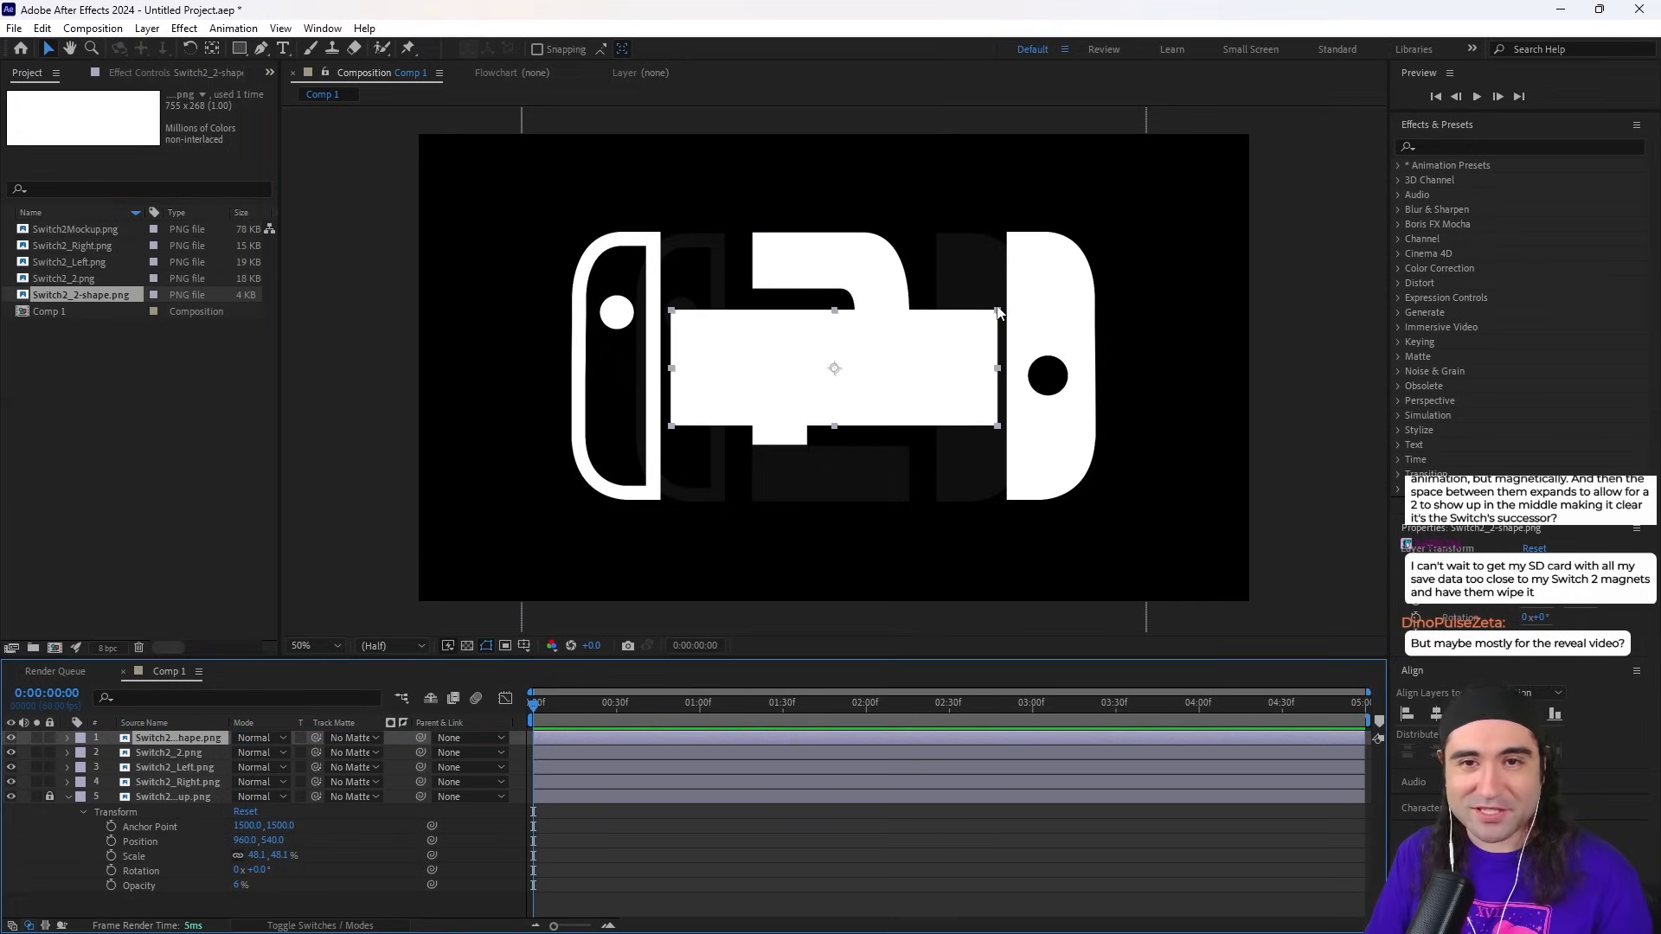
drag(998, 313, 915, 365)
scroll(879, 480, up, 2)
drag(855, 516, 872, 288)
drag(922, 192, 925, 608)
scroll(949, 557, down, 2)
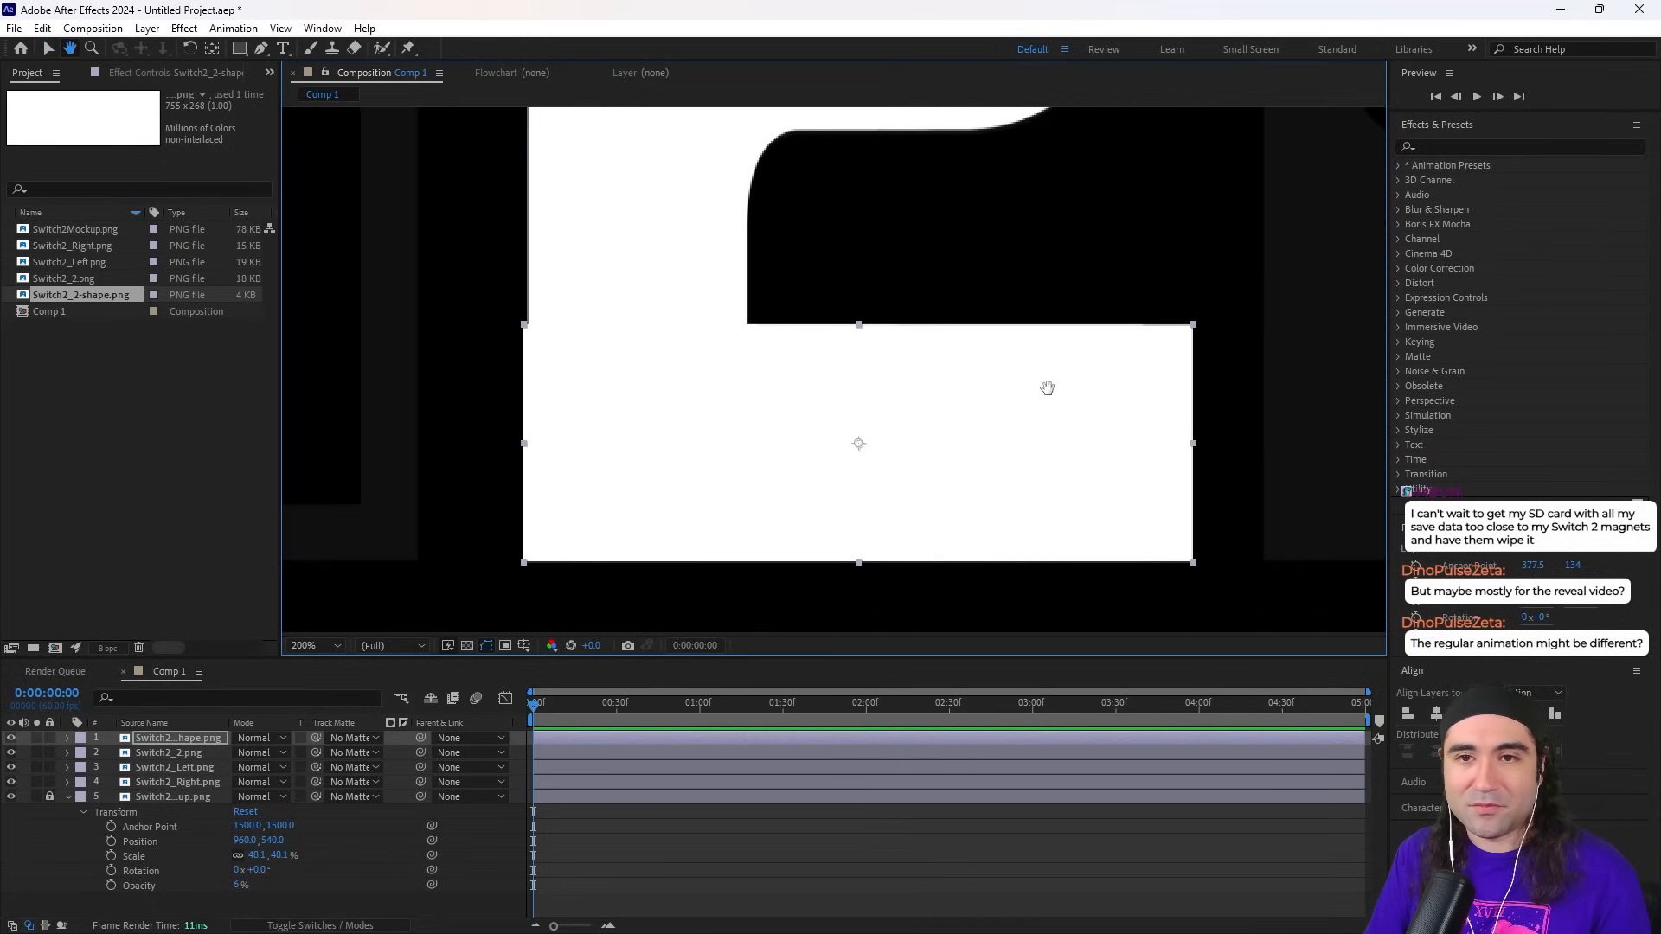
click(1181, 339)
click(1201, 320)
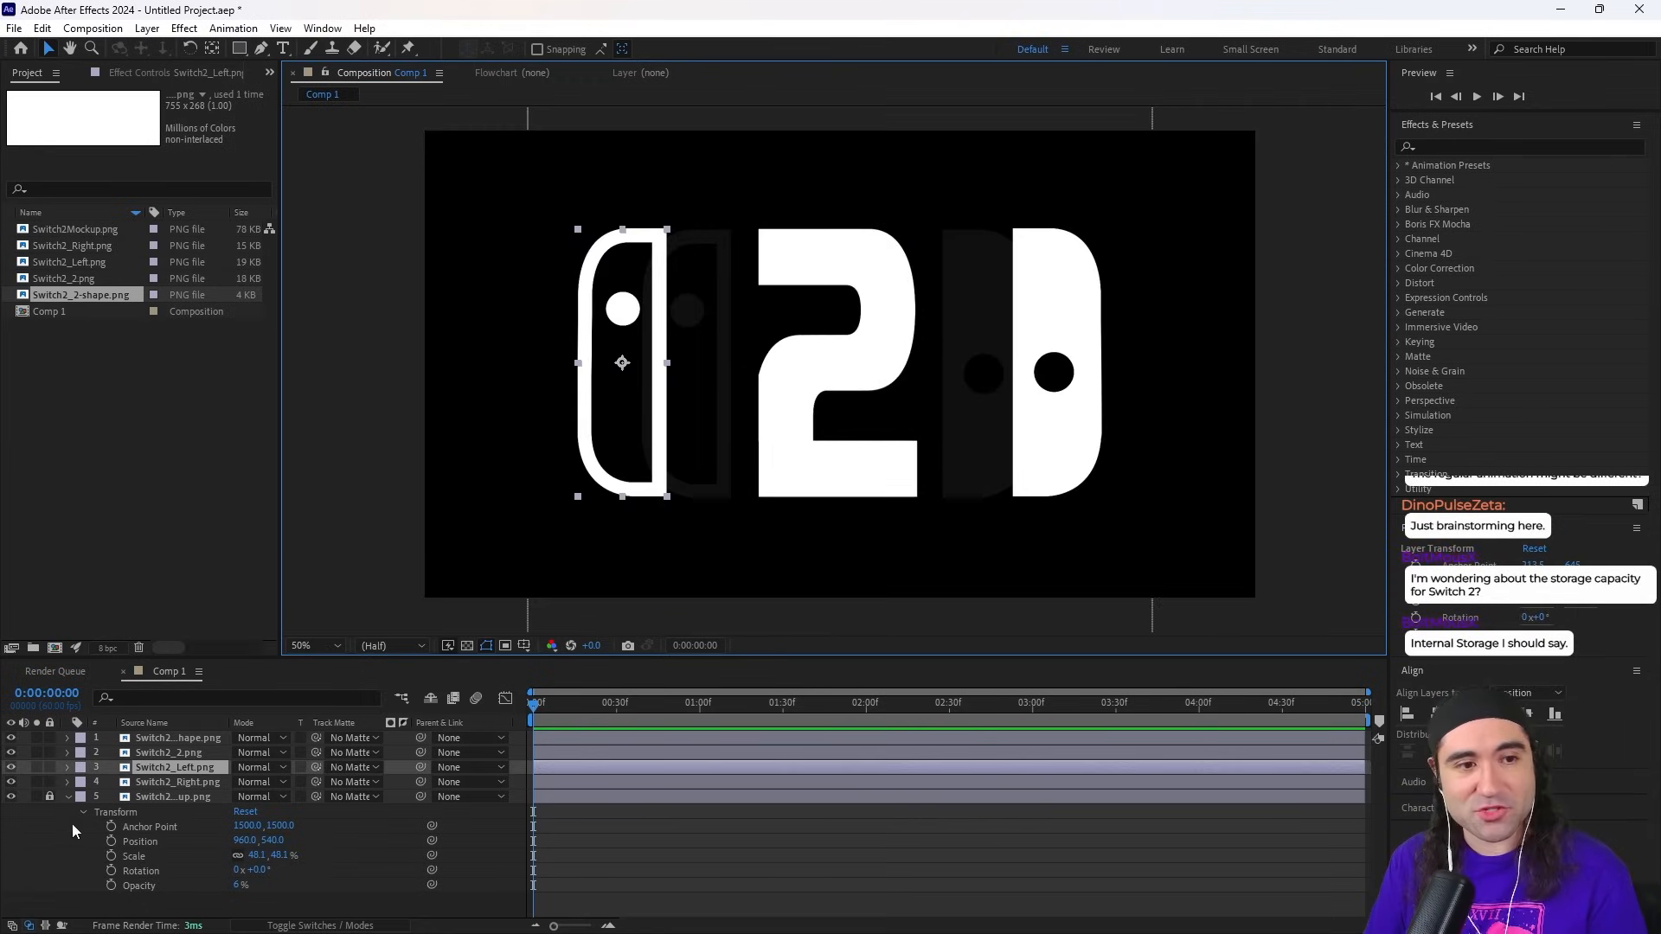
Step: Hide both layers forming the 2 and undo the trial position, scale and rotation changes on the left Joy-Con
click(12, 738)
click(11, 752)
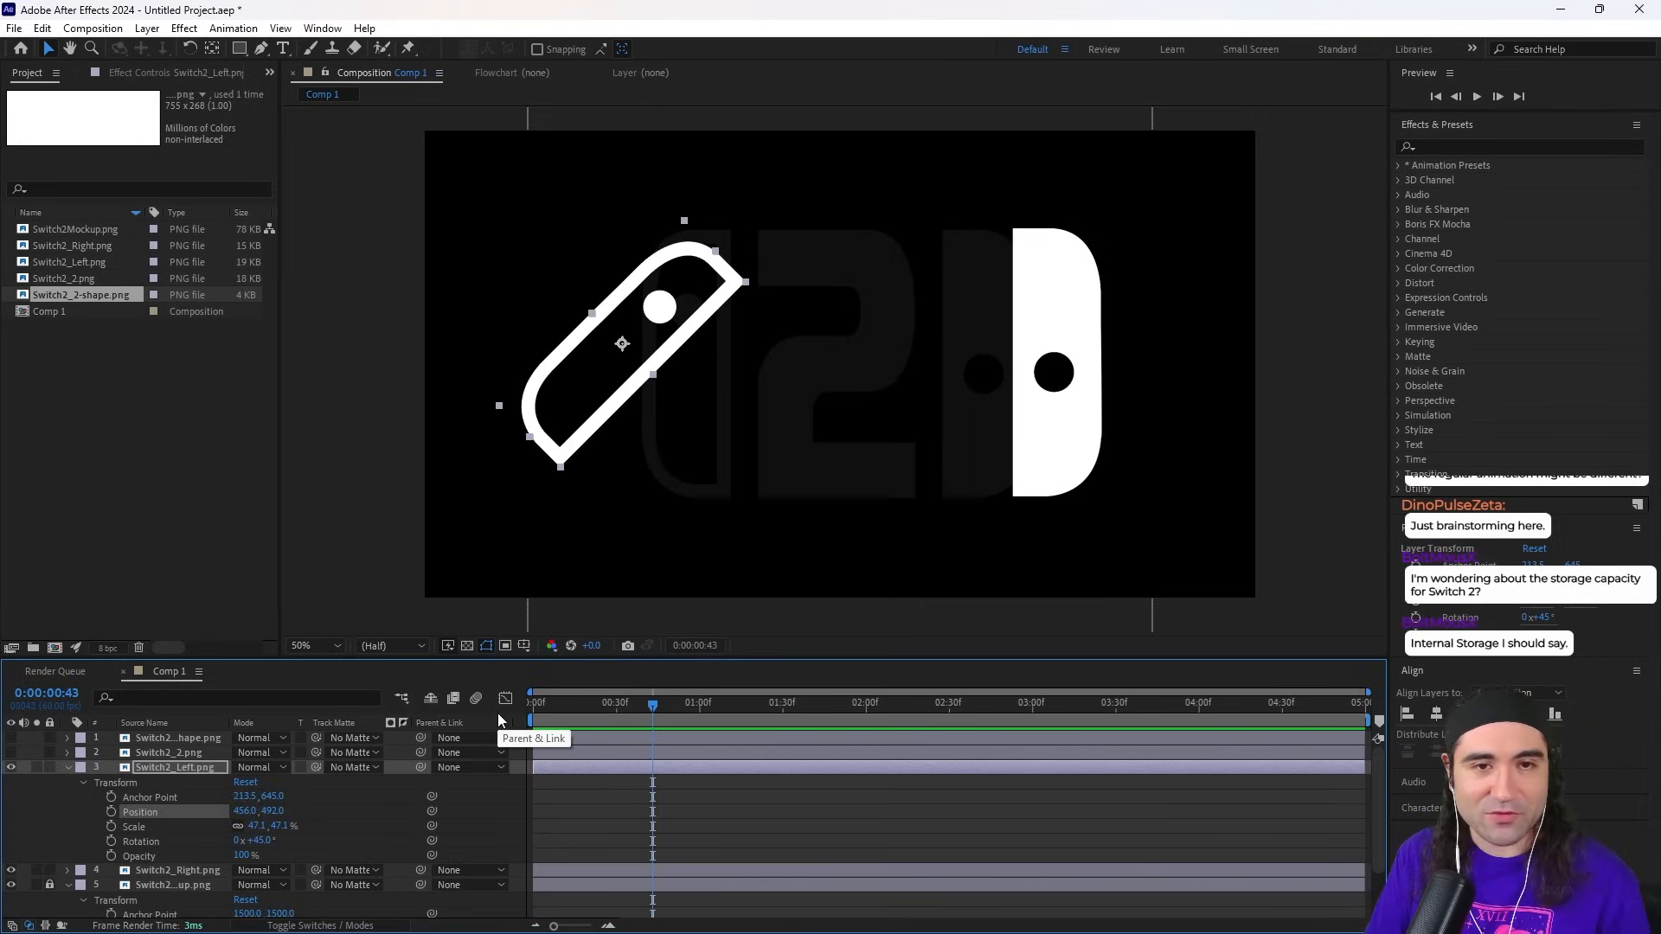
key(ctrl+z)
key(ctrl+z)
key(ctrl+z)
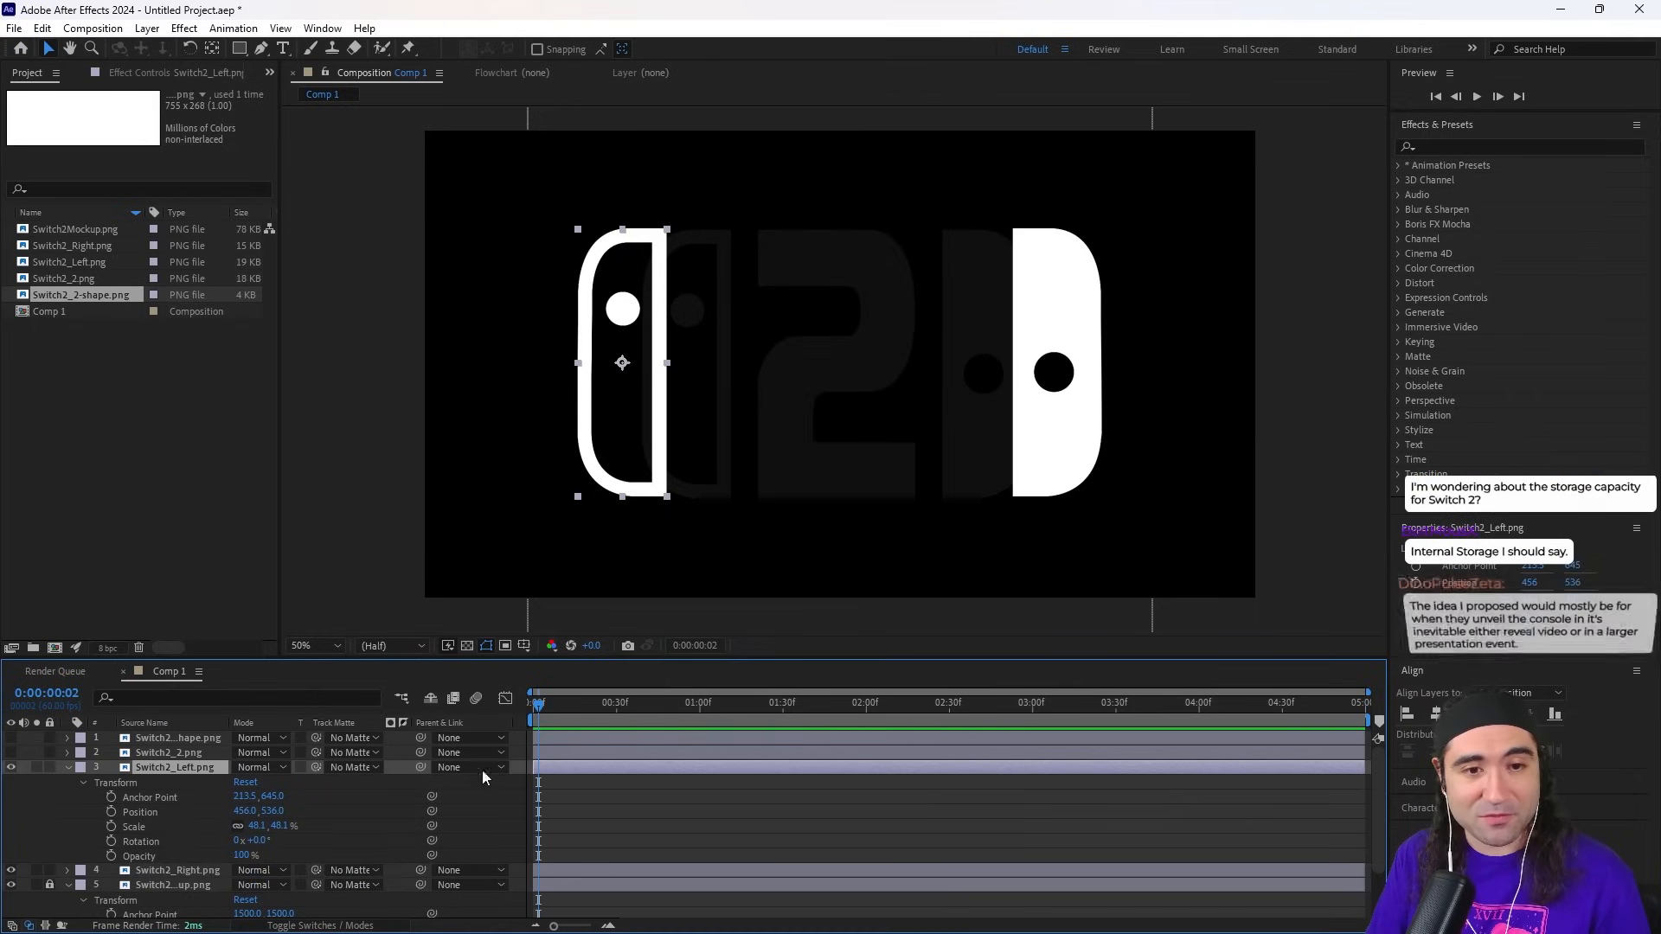
Step: Set starting rotation, scale and position keyframes for the left Joy-Con at 0:00:00:00
drag(536, 703, 521, 708)
click(111, 841)
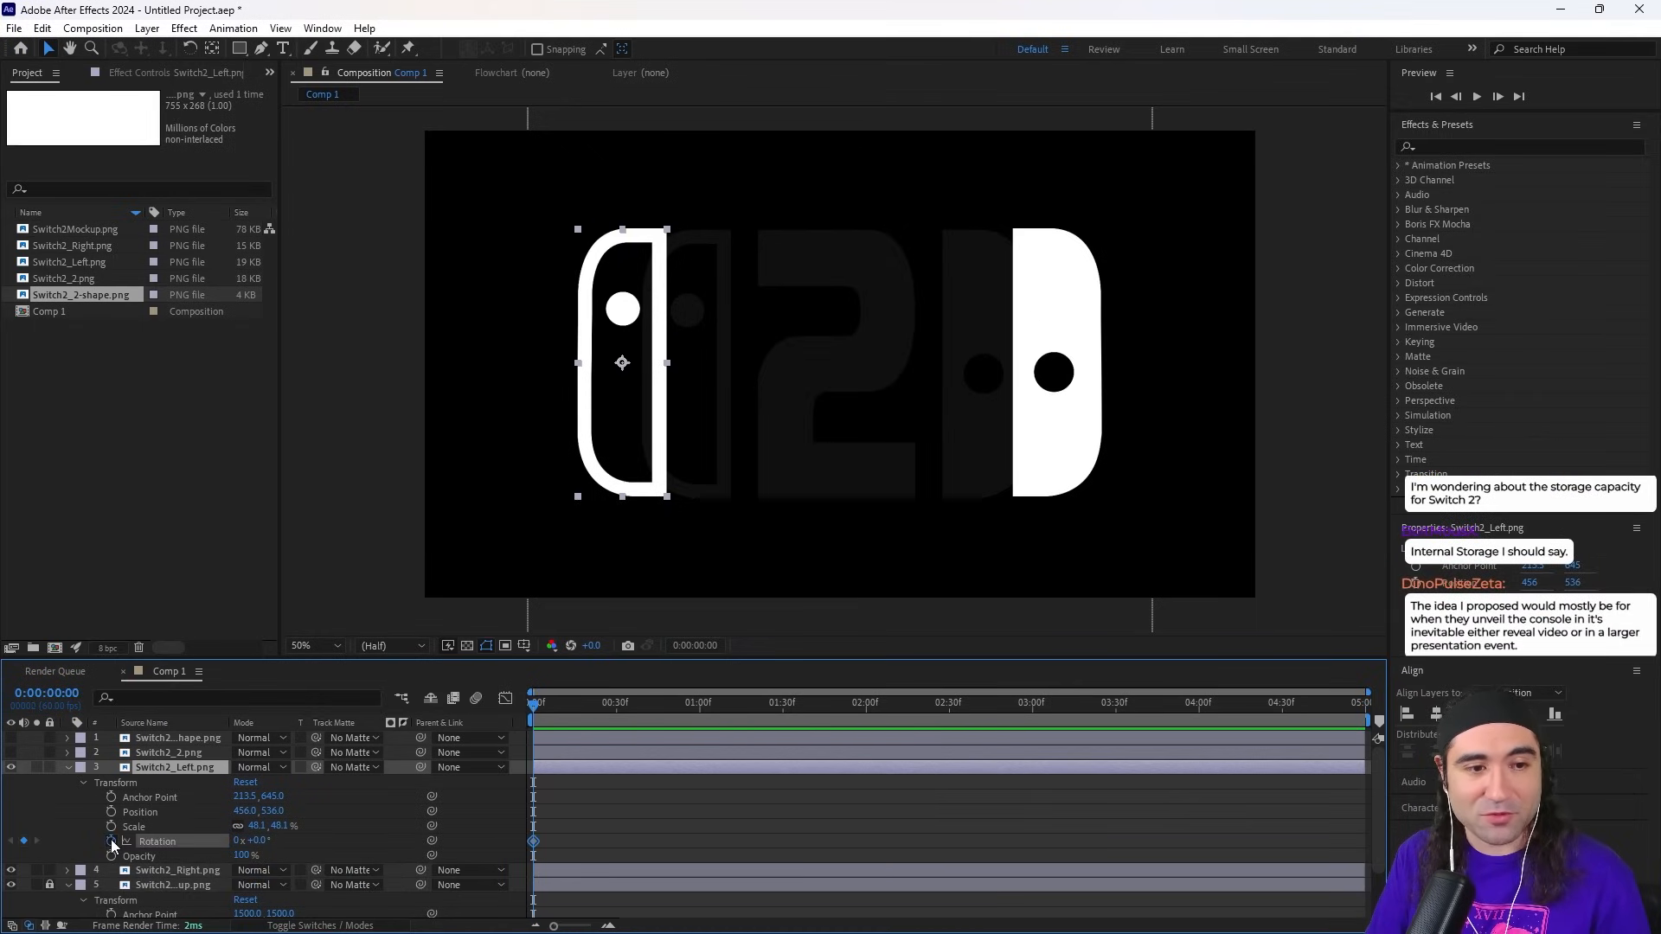
click(111, 826)
click(111, 811)
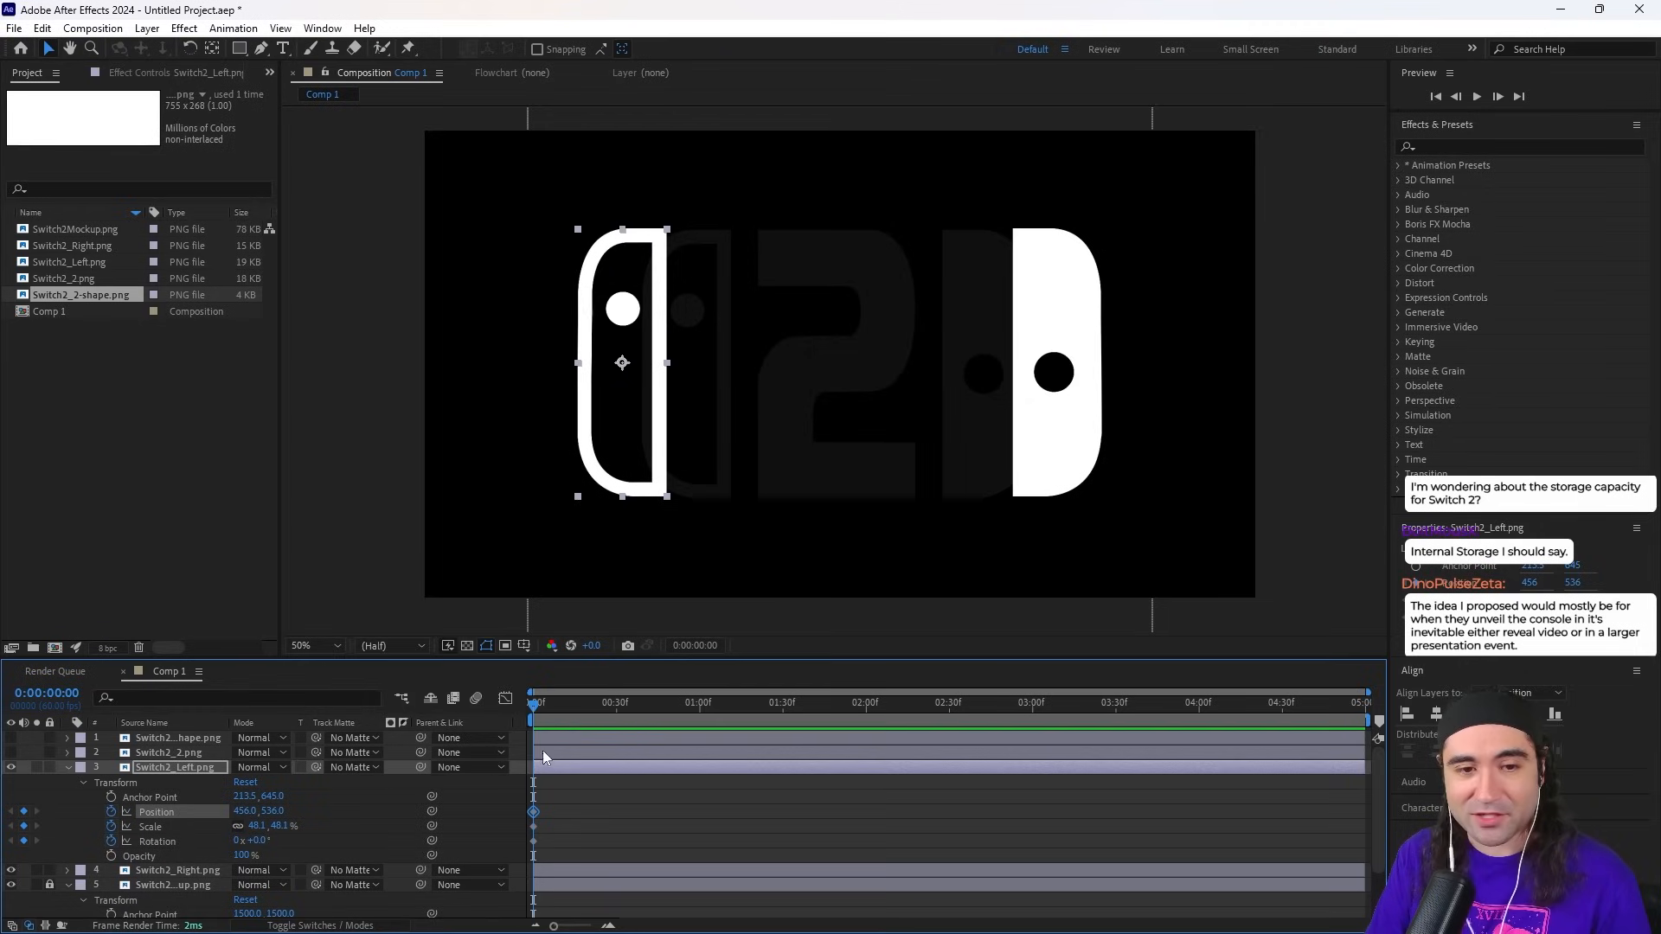
Step: Keyframe the left Joy-Con at 0:00:00:59 with rotation 346°, scale 87.1% and position 809, 536, and preview the motion
drag(543, 704, 696, 704)
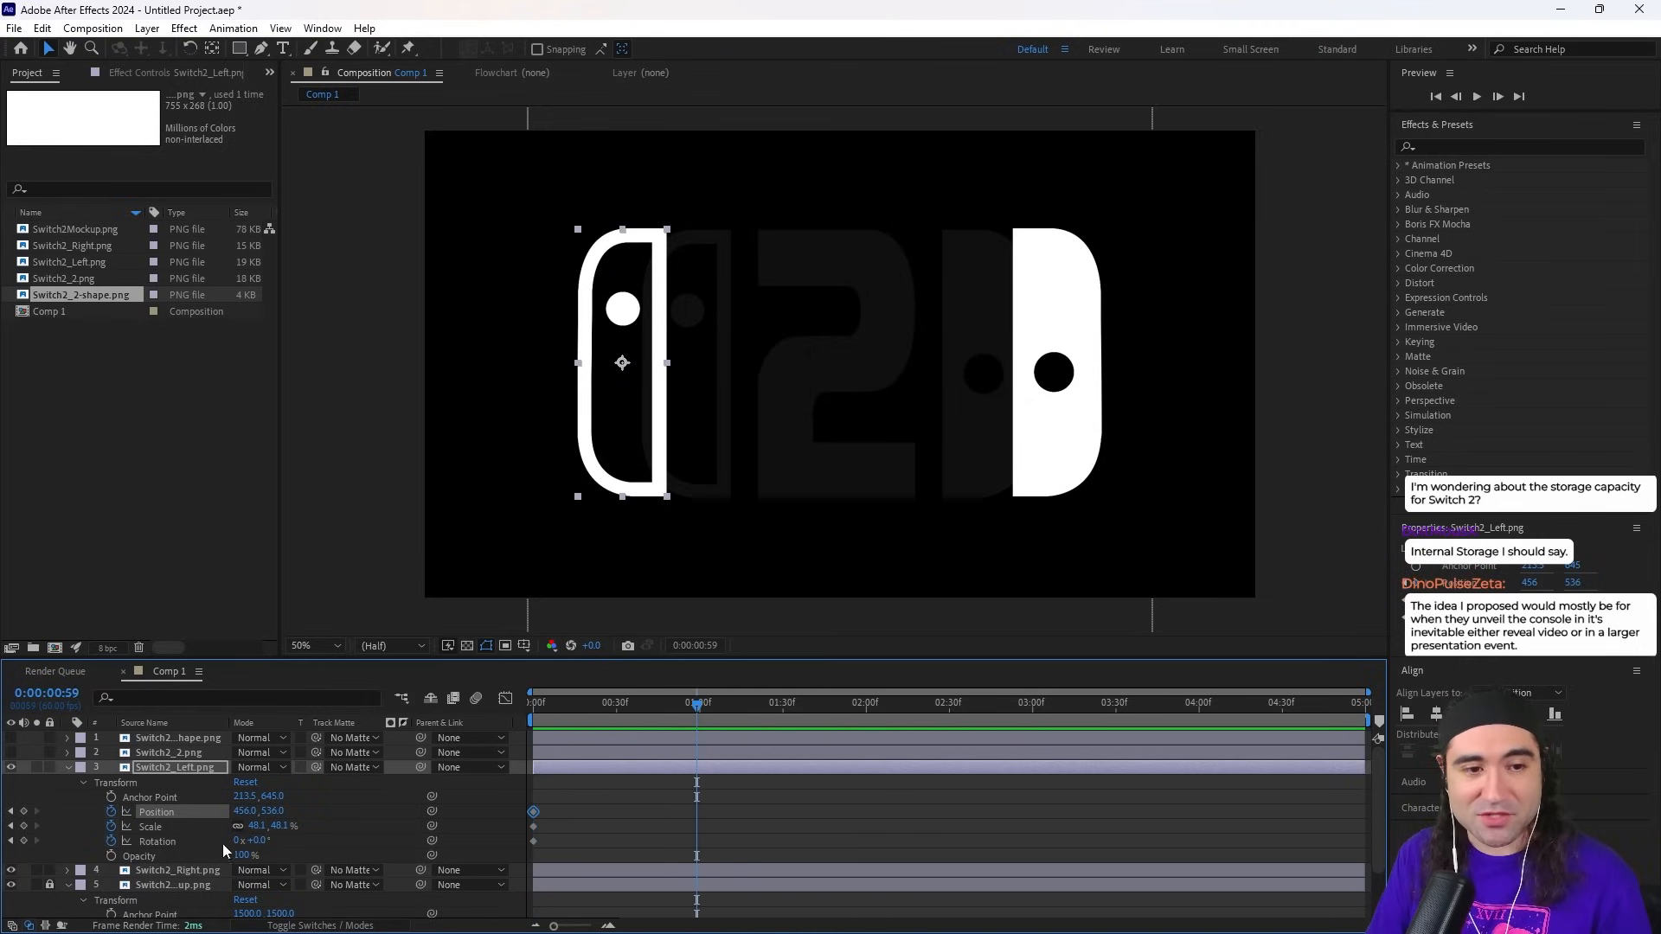
drag(257, 840, 576, 833)
drag(255, 827, 541, 803)
key(ctrl+z)
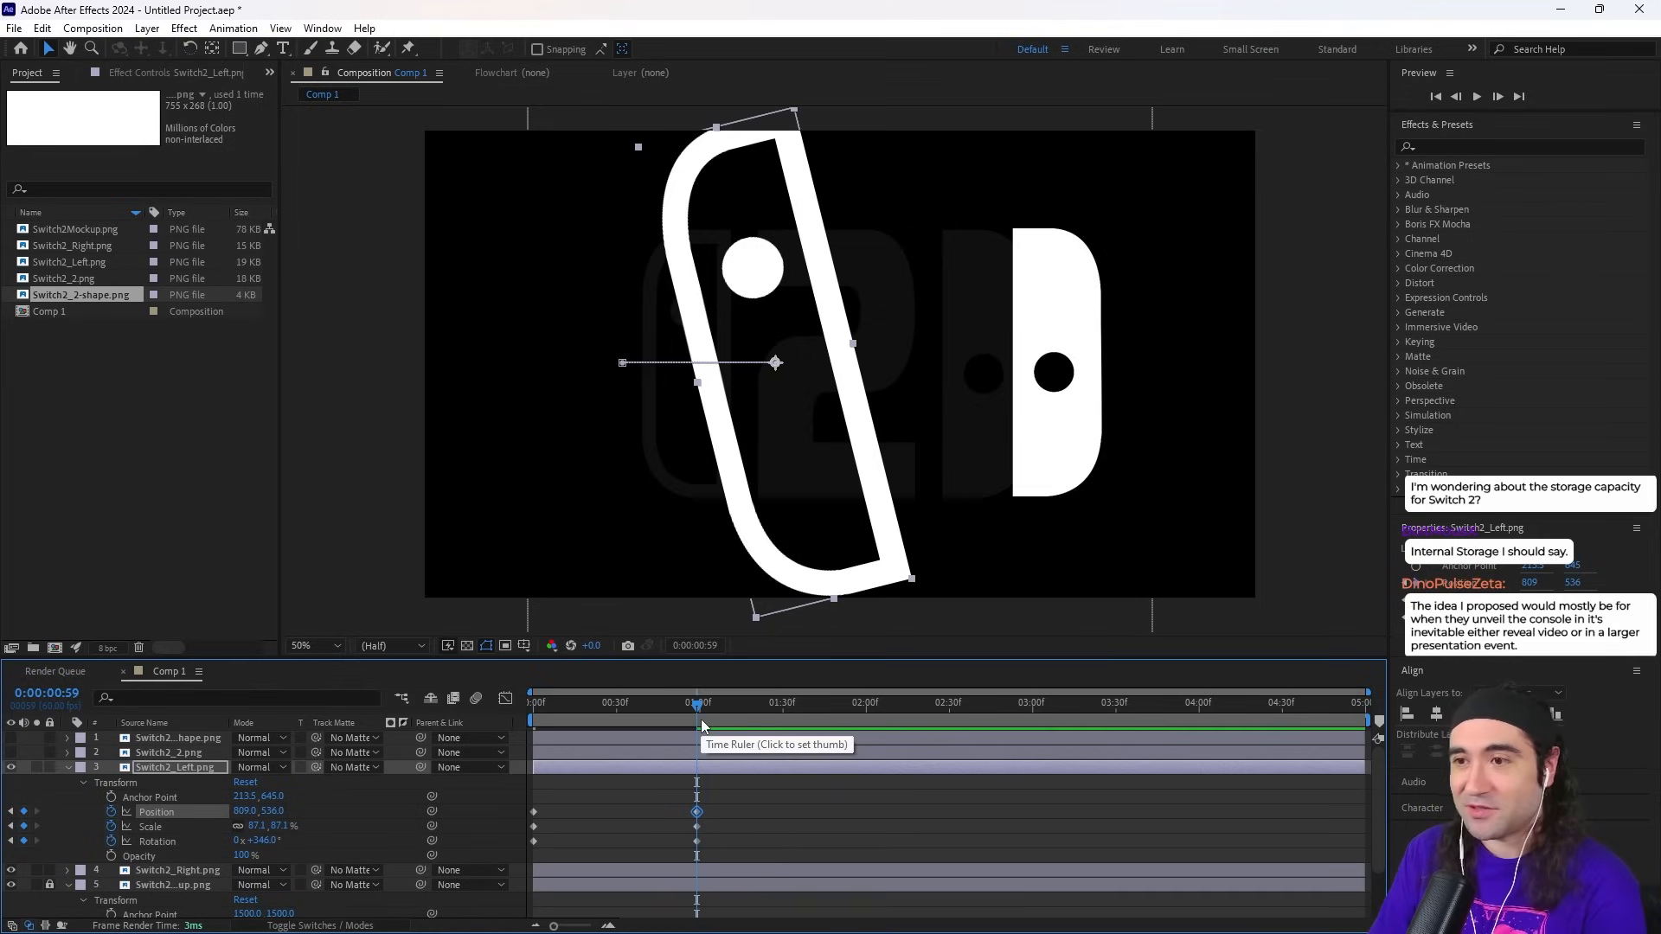
click(530, 705)
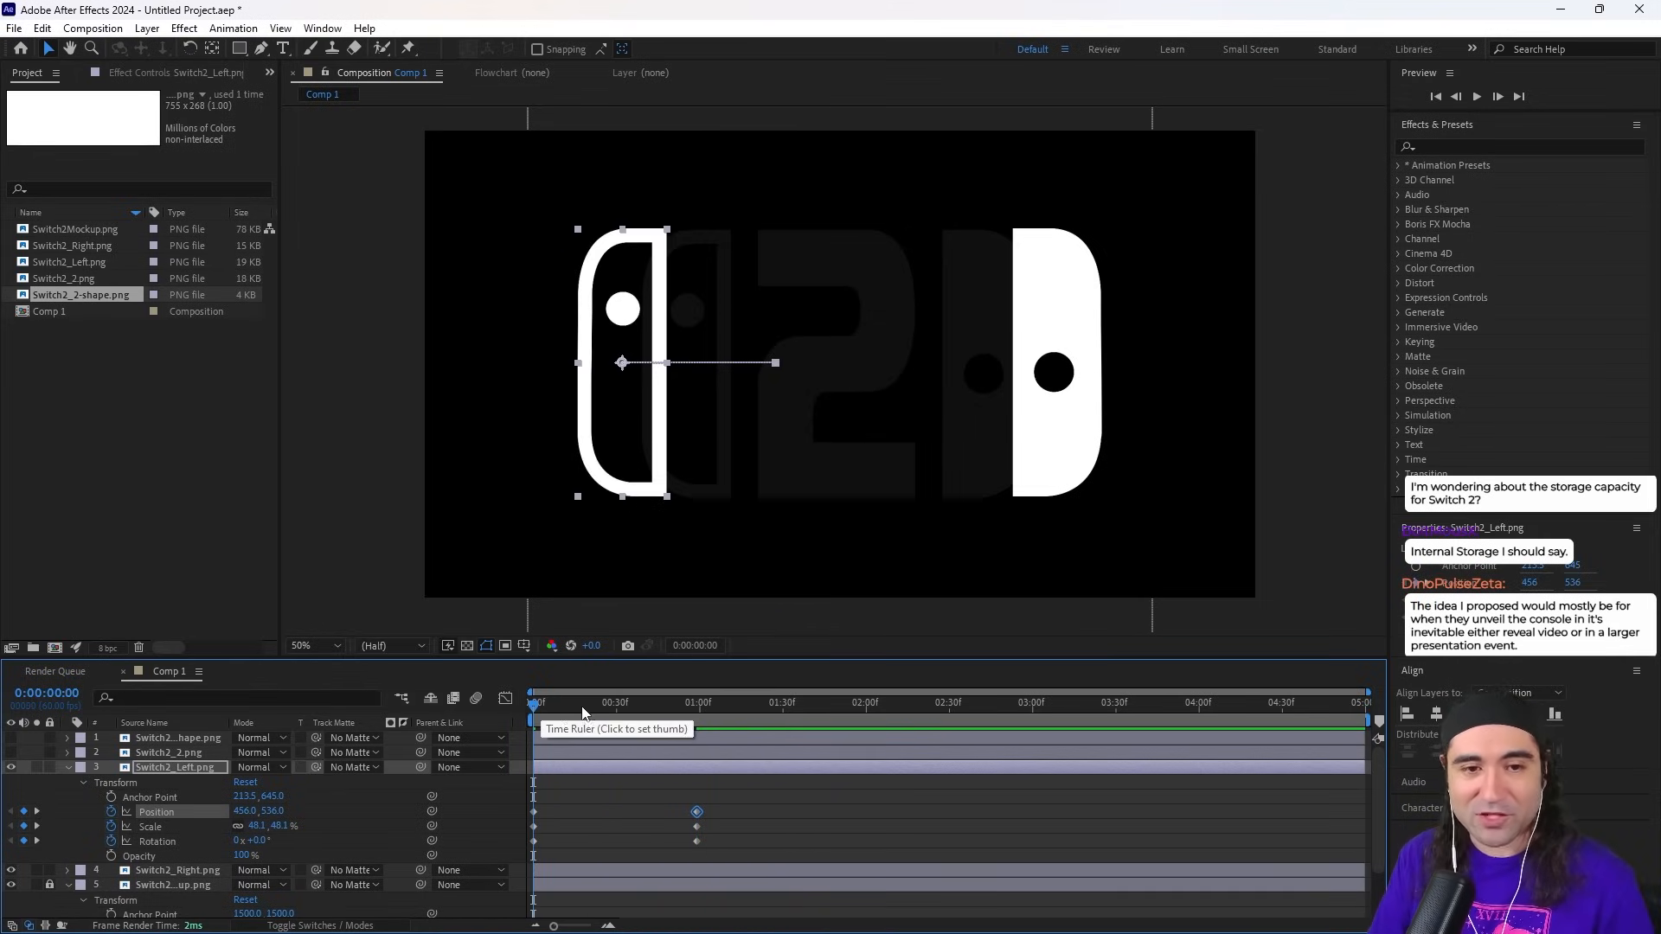
key(space)
key(space)
drag(732, 708, 702, 711)
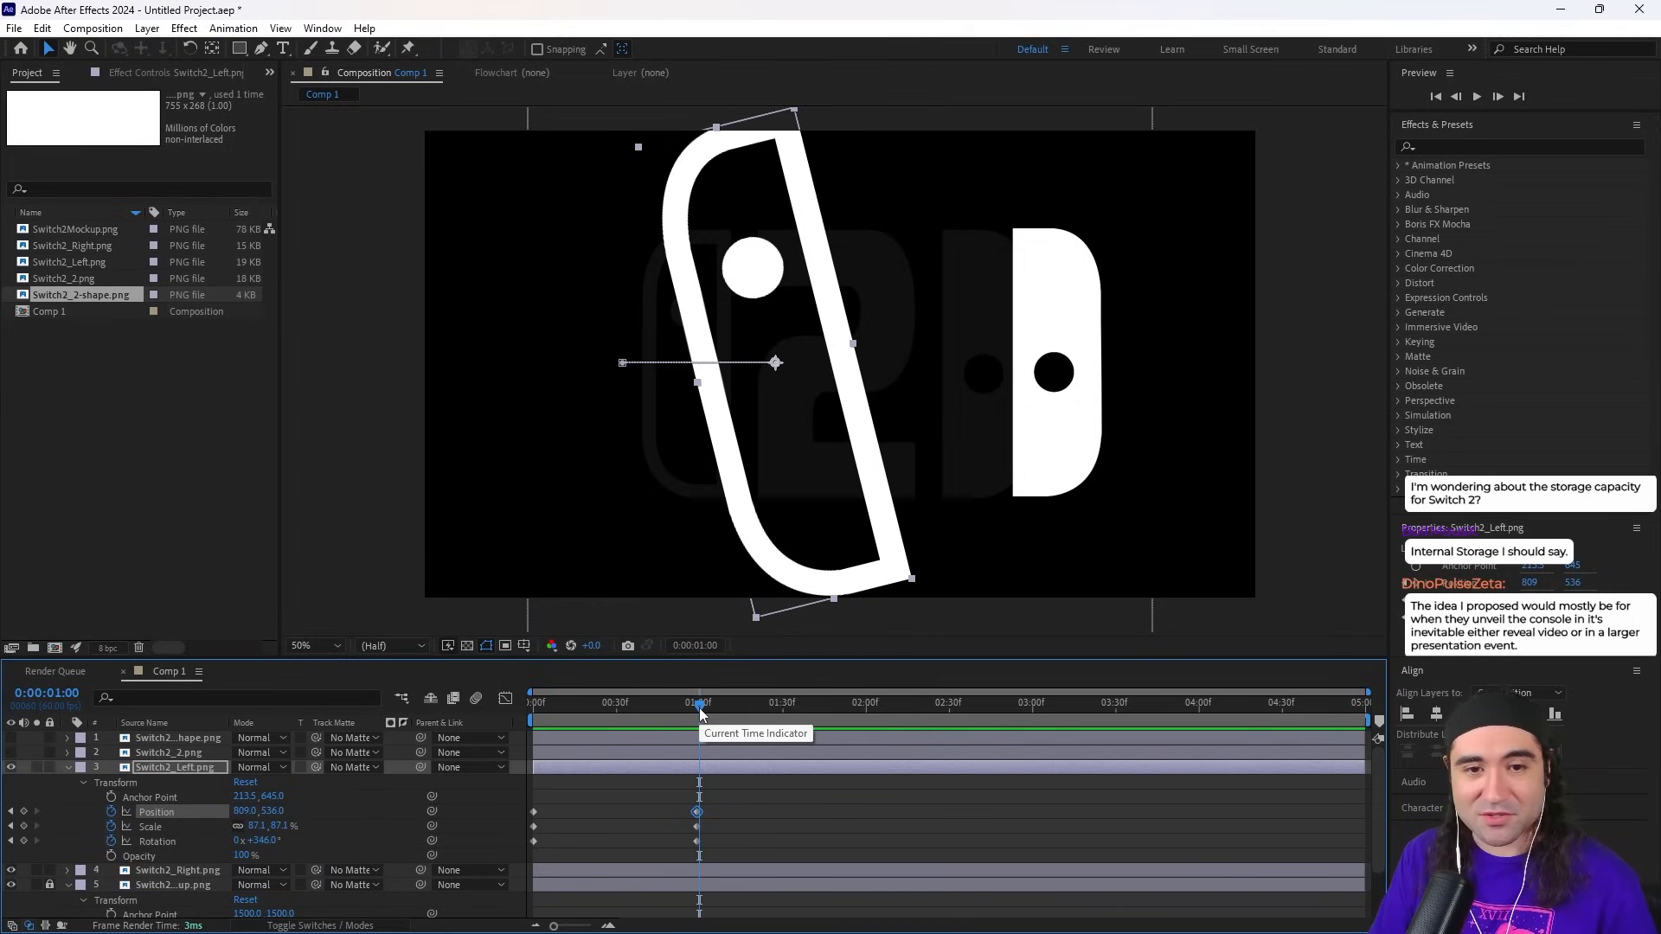
mouse_move(700, 709)
mouse_down()
mouse_move(530, 711)
mouse_move(692, 725)
mouse_up()
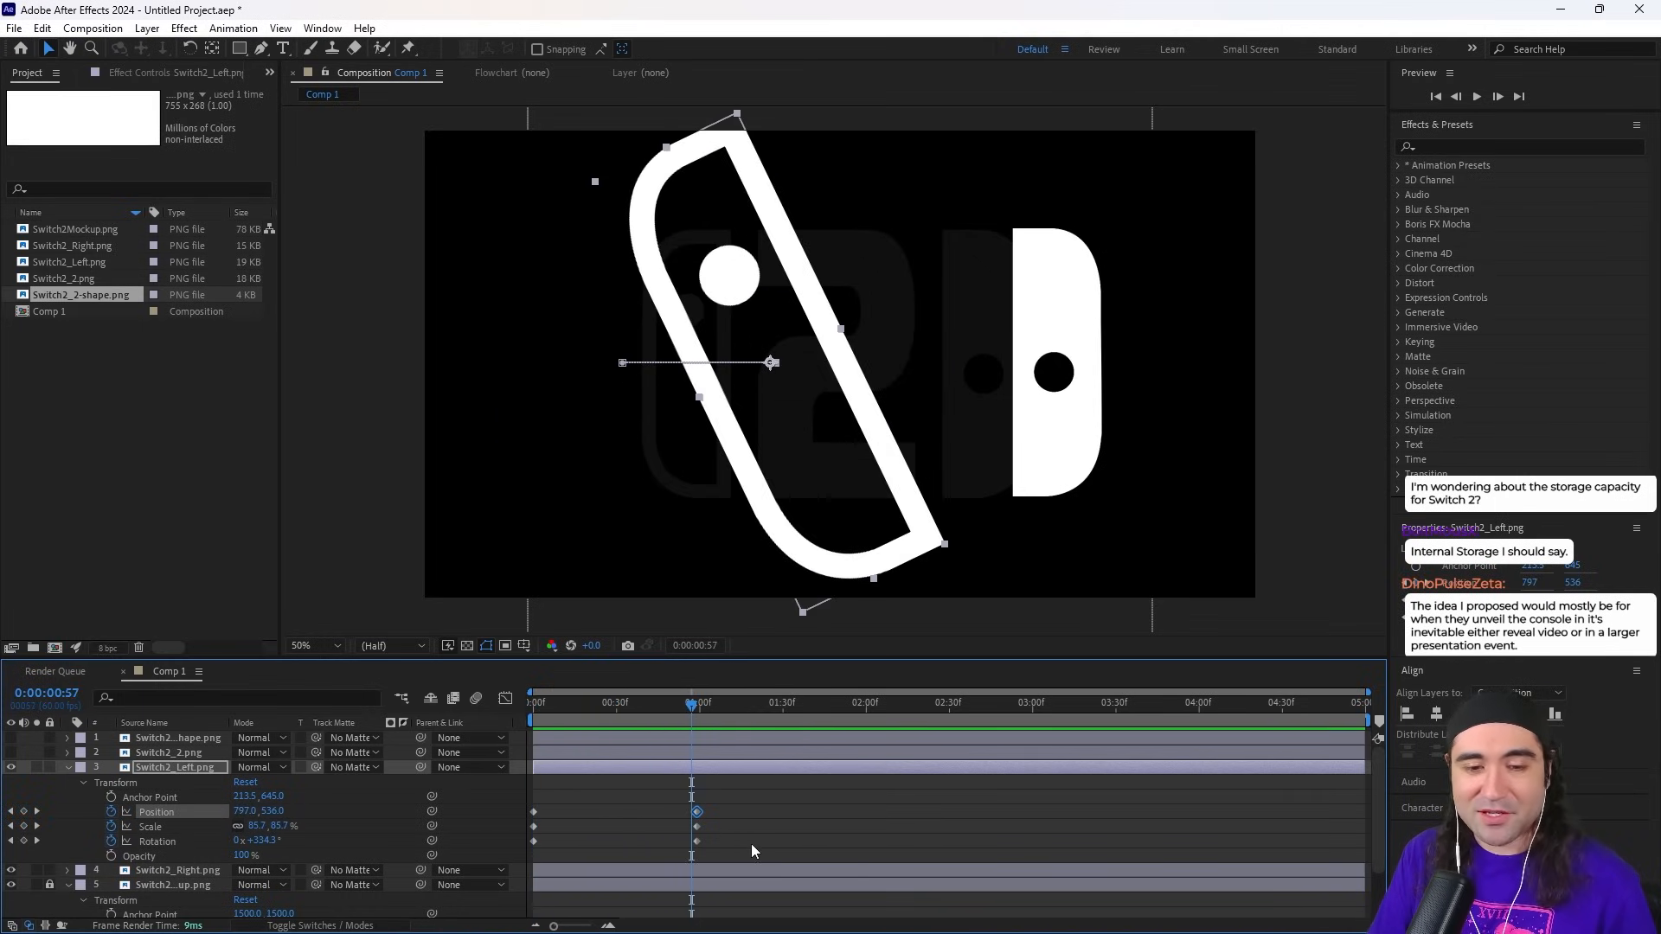
Step: Move the left Joy-Con's ending position, scale and rotation keyframes to 0:00:00:30 and play the animation from the start
click(715, 801)
drag(714, 801, 670, 849)
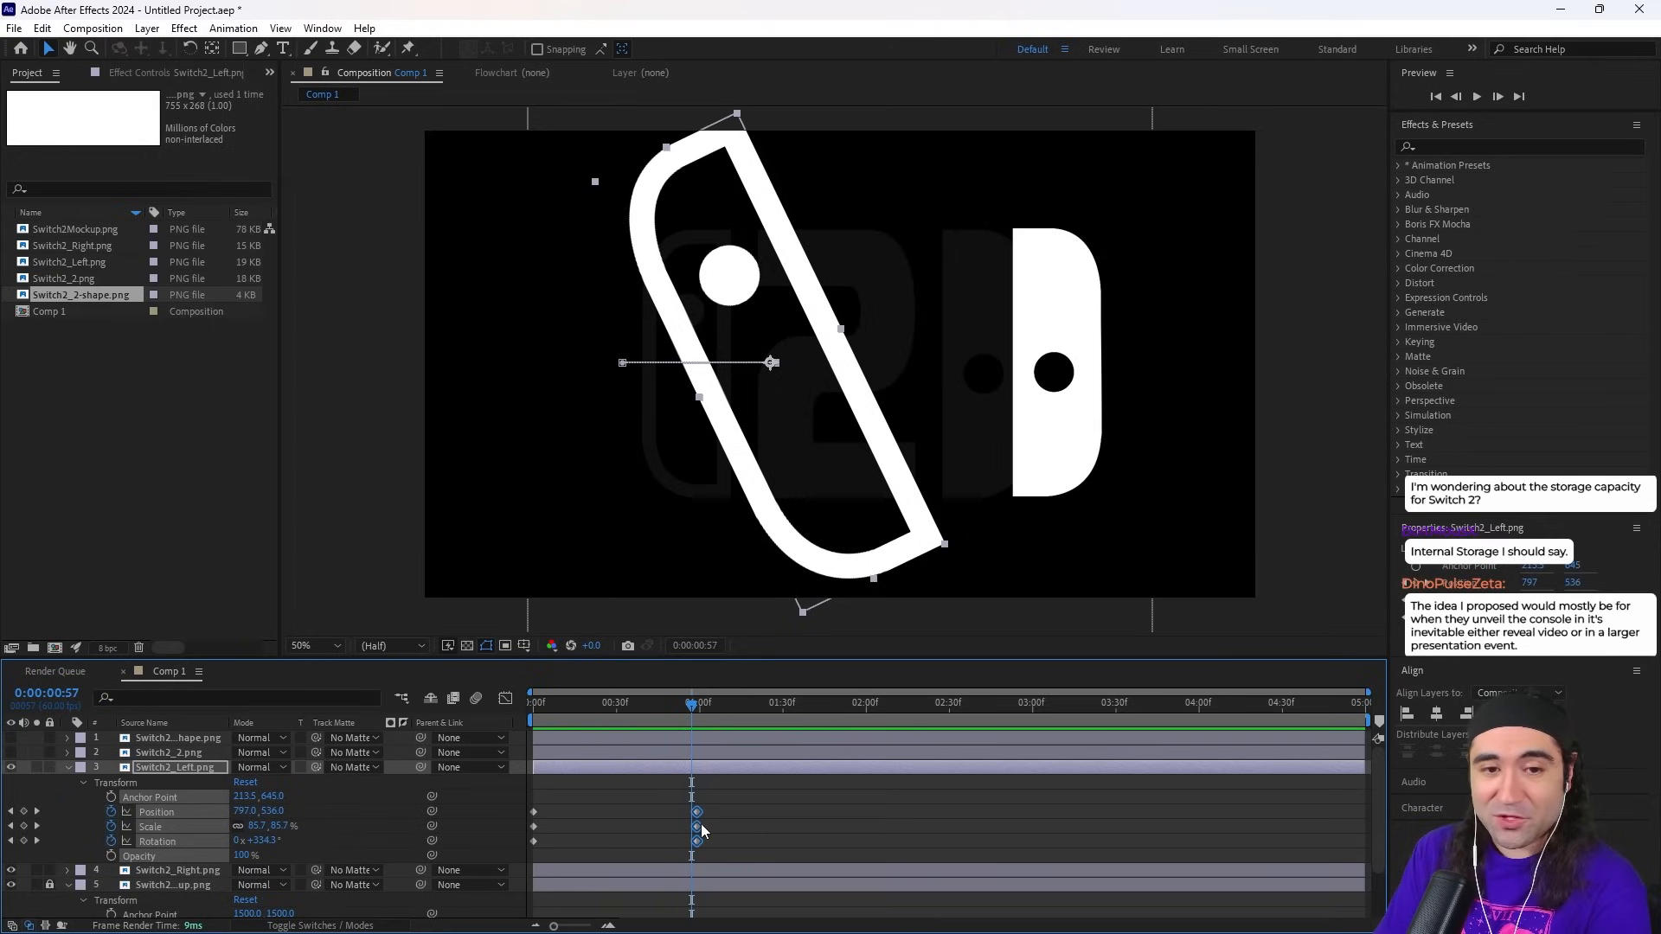
drag(697, 832, 617, 833)
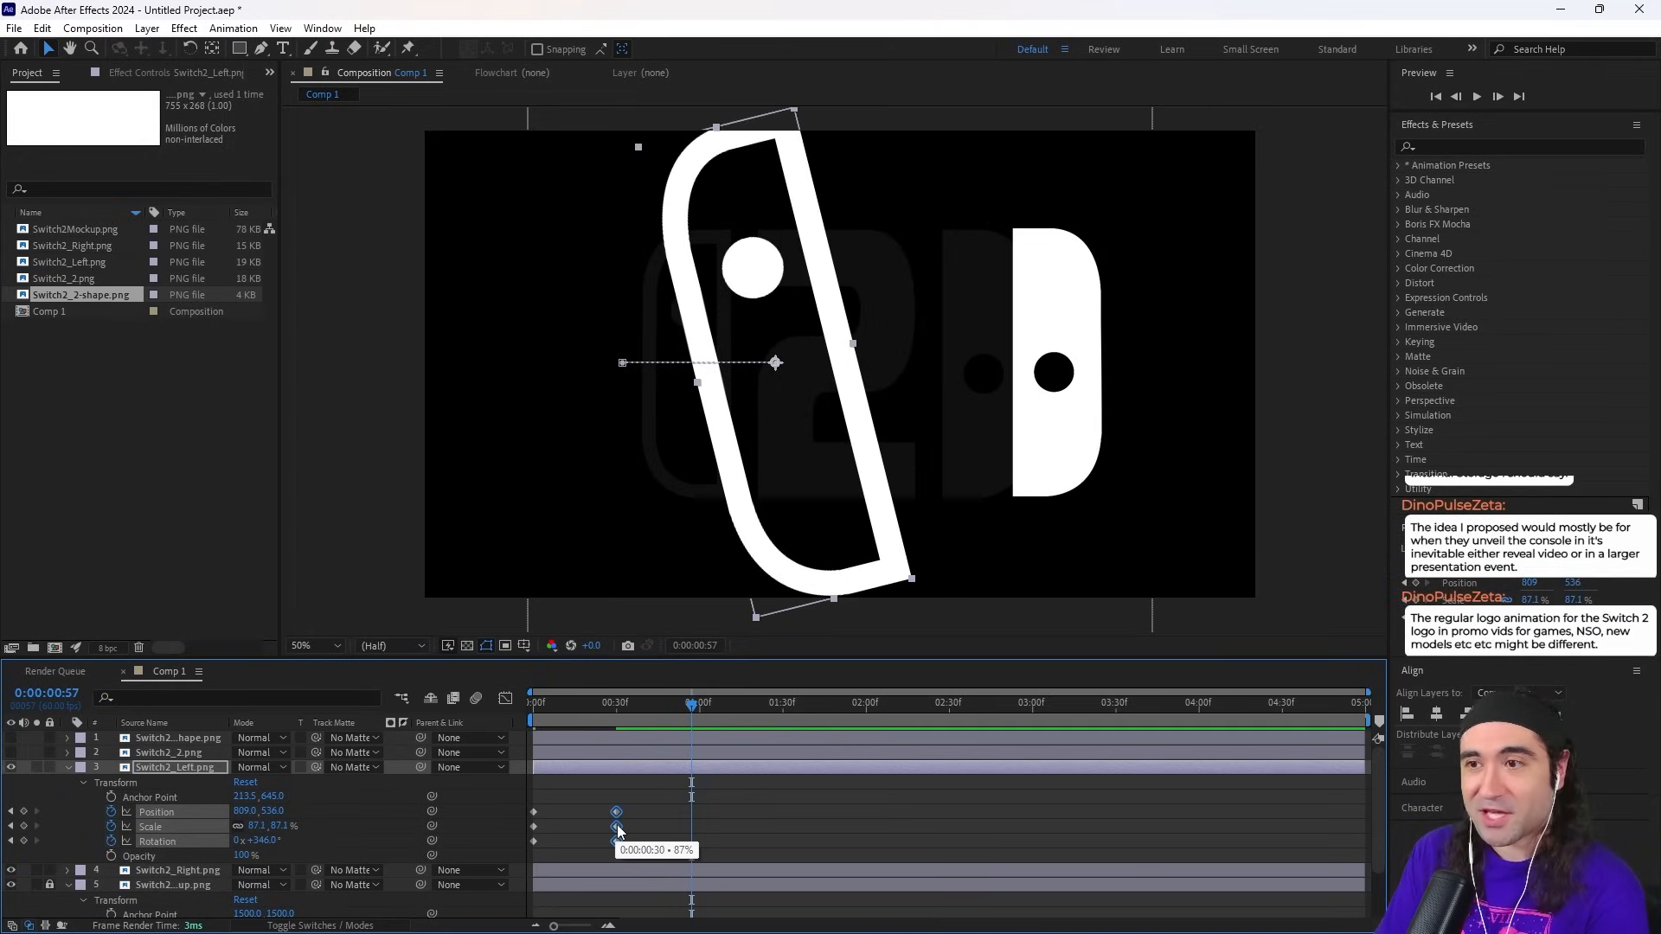
drag(597, 712, 130, 712)
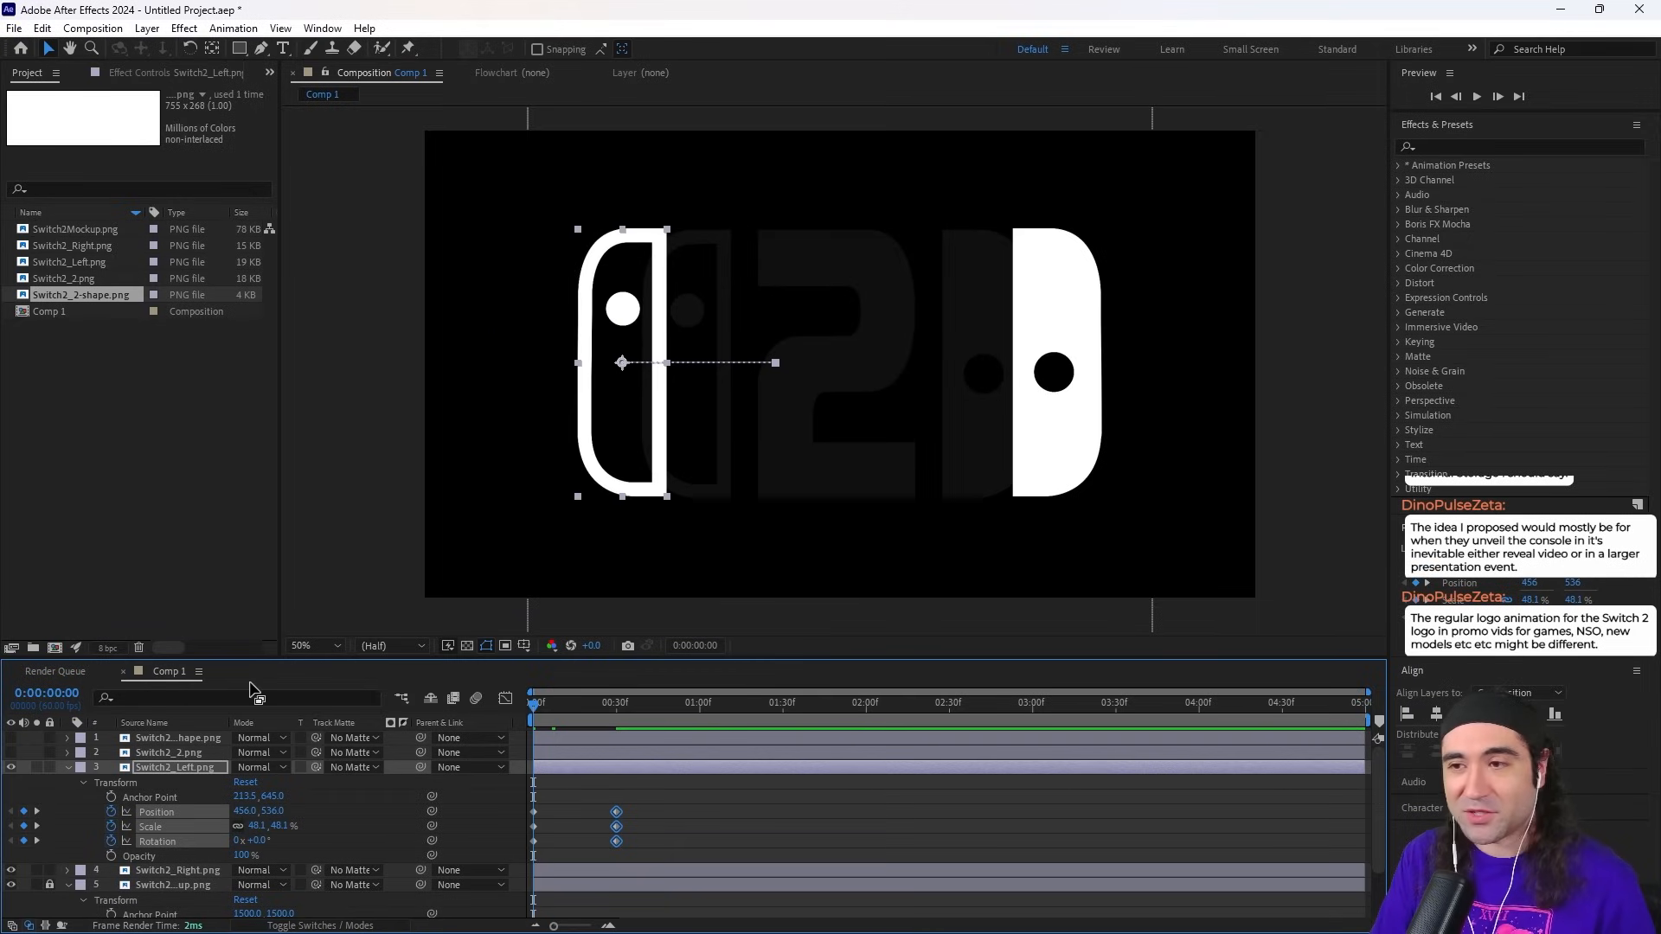
key(space)
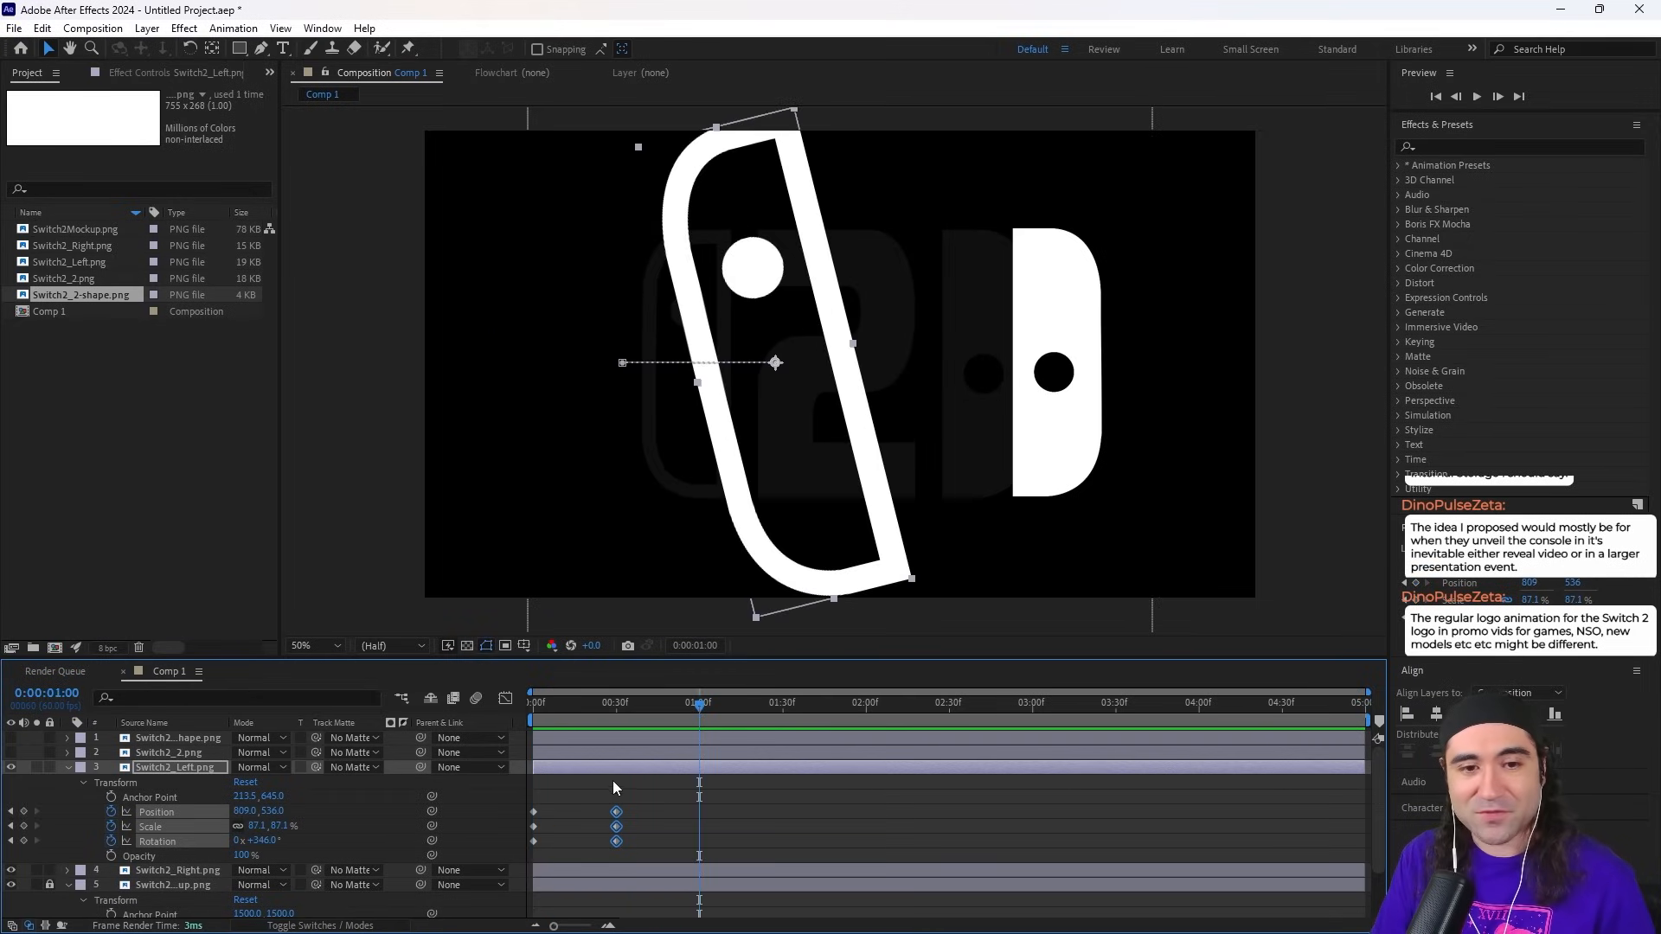
Step: Try moving the left Joy-Con's ending position, scale and rotation keyframes to 0:00:03:00, preview the slower motion, and undo the move
drag(616, 816, 1033, 796)
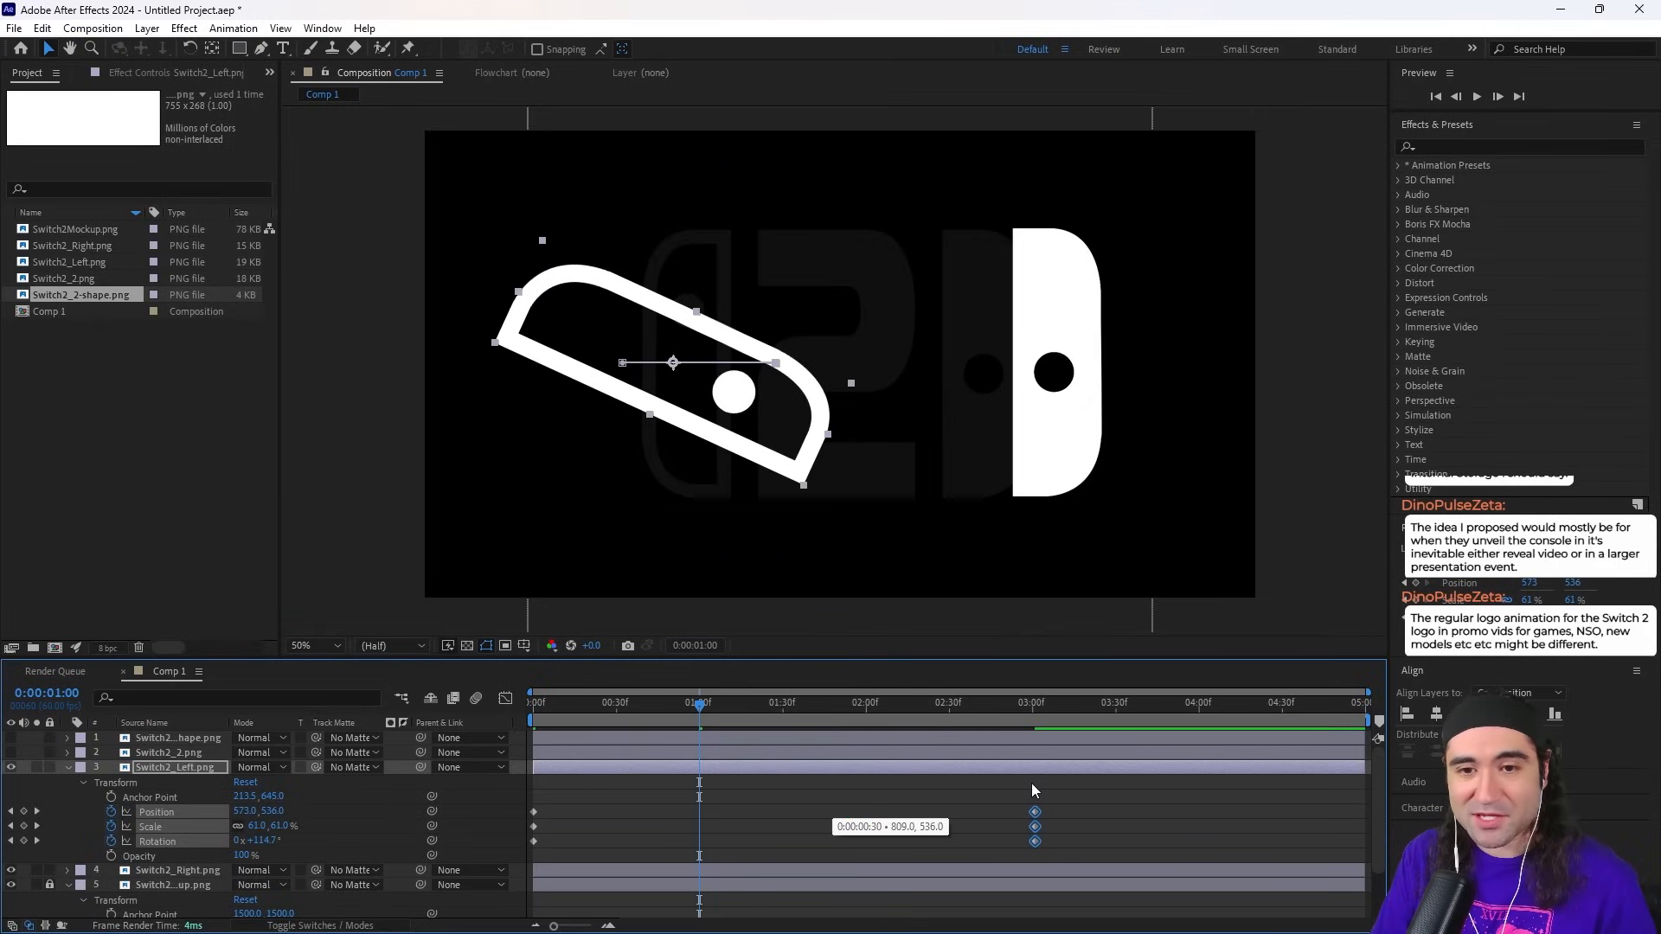
drag(701, 708, 441, 713)
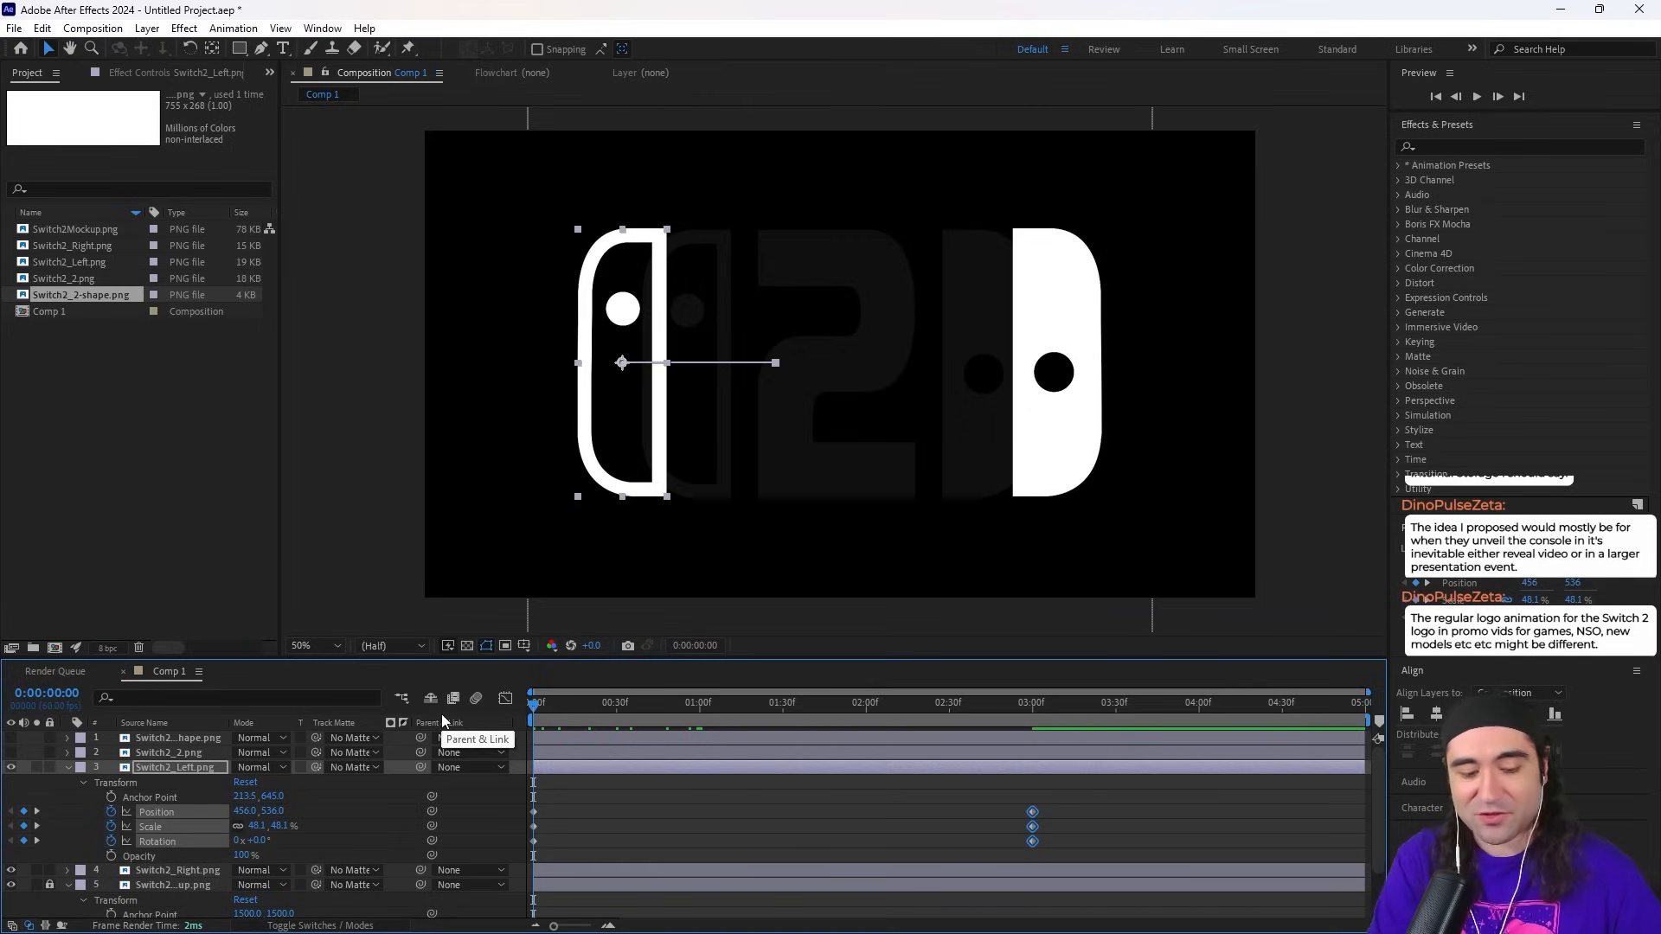
key(space)
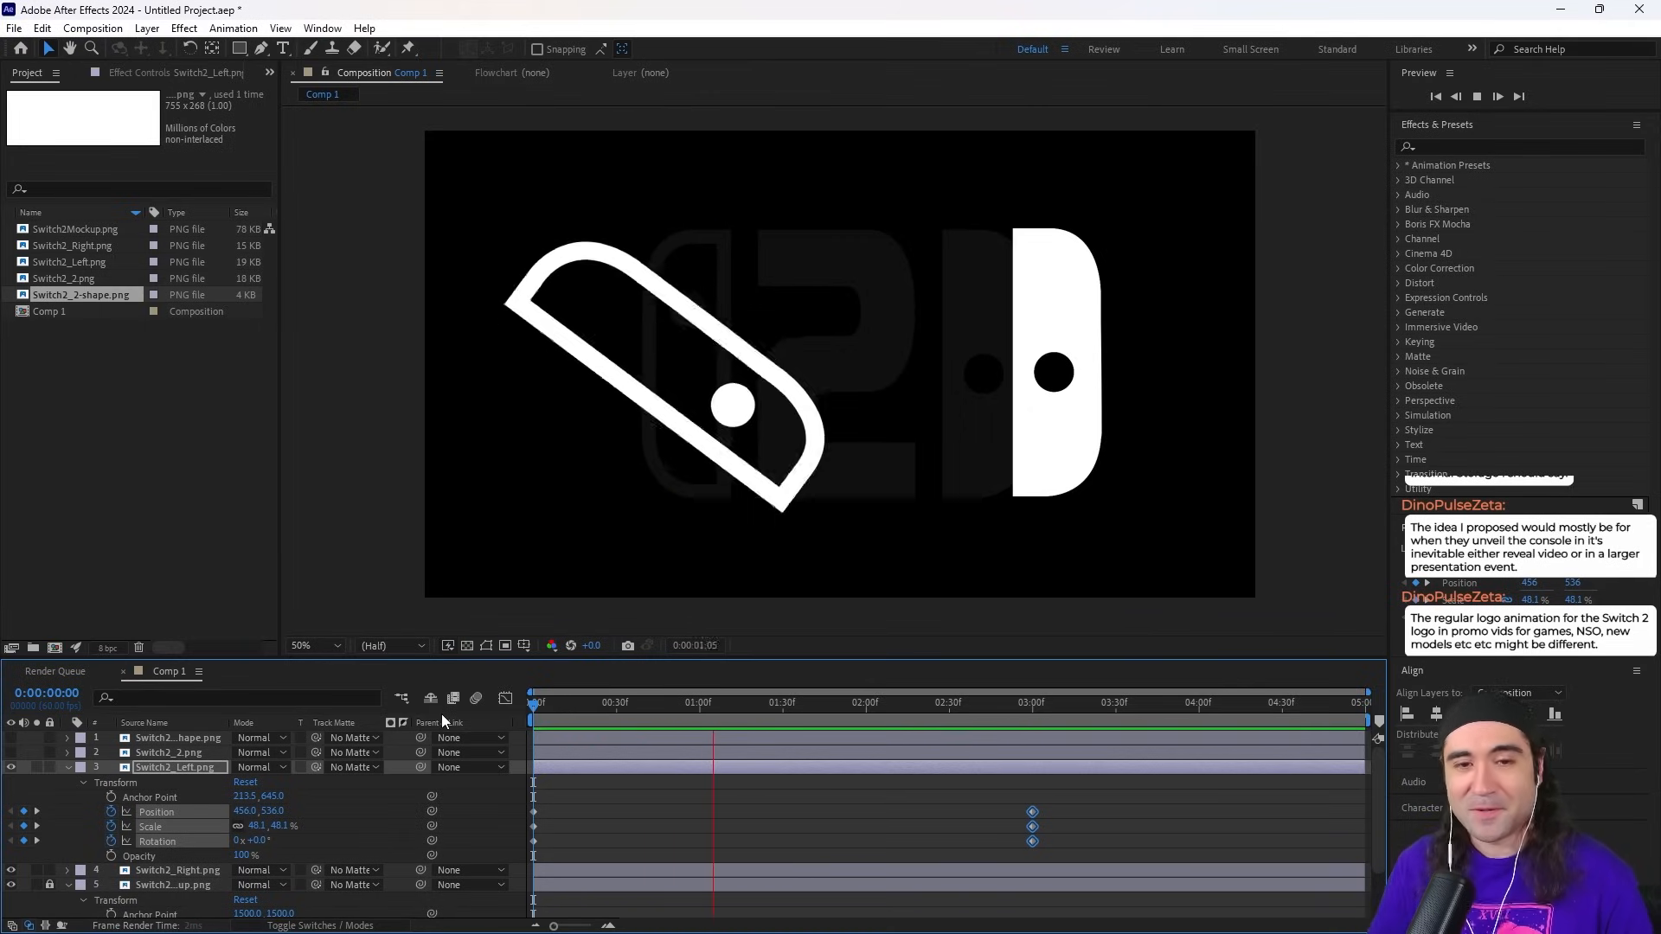
key(space)
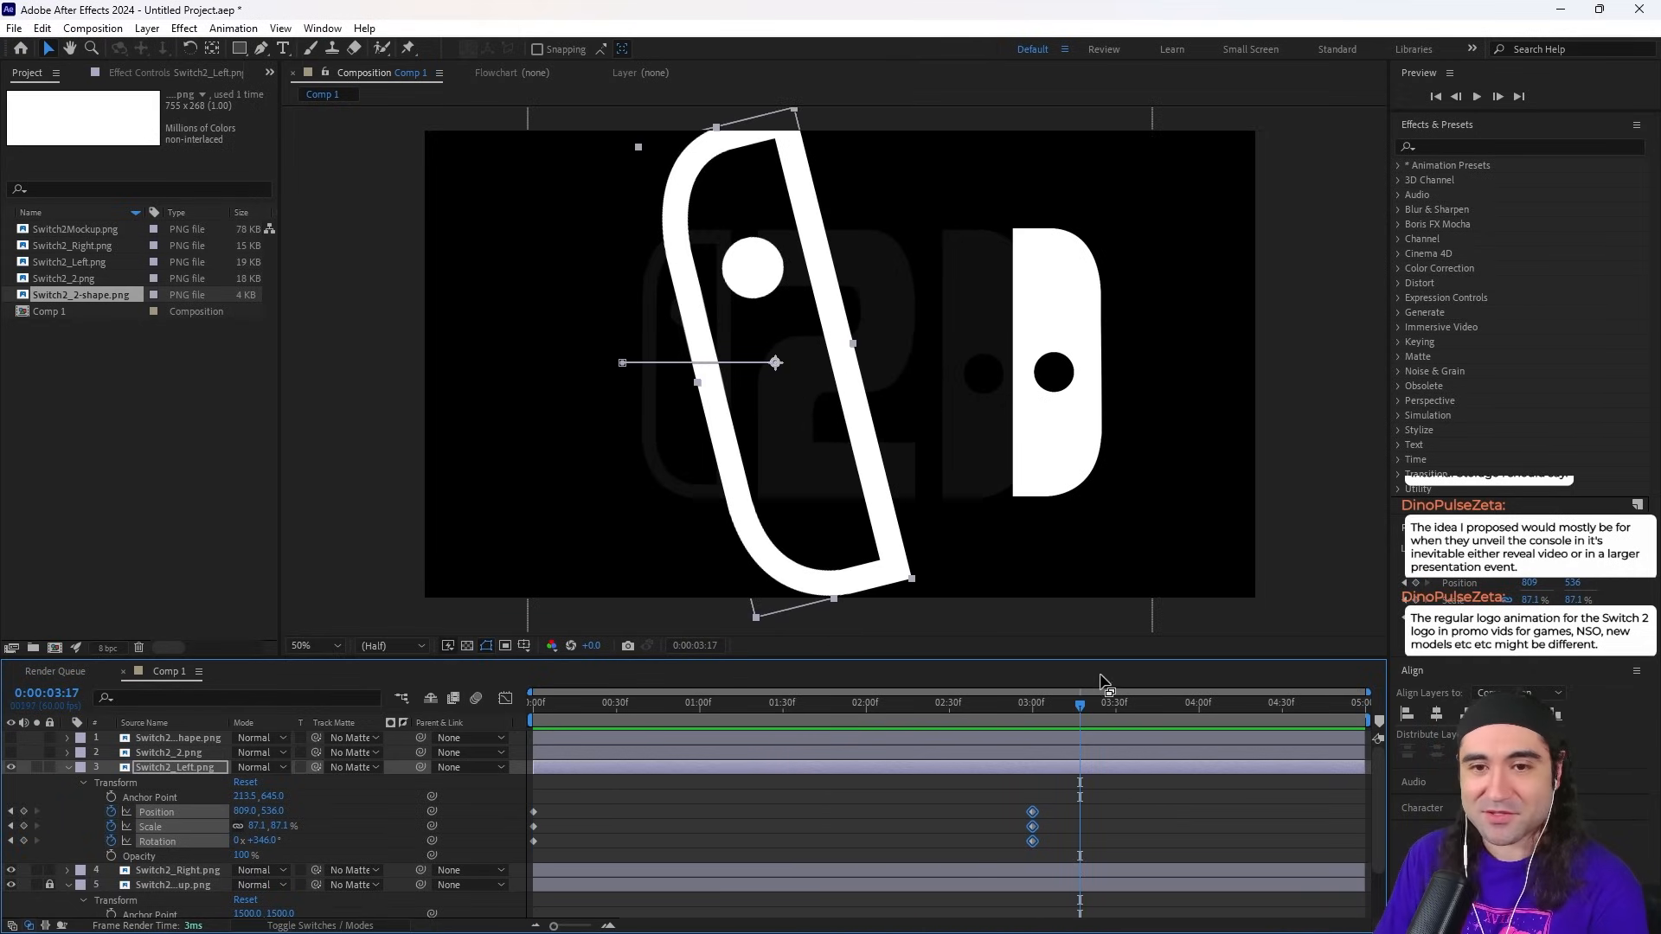
click(1030, 706)
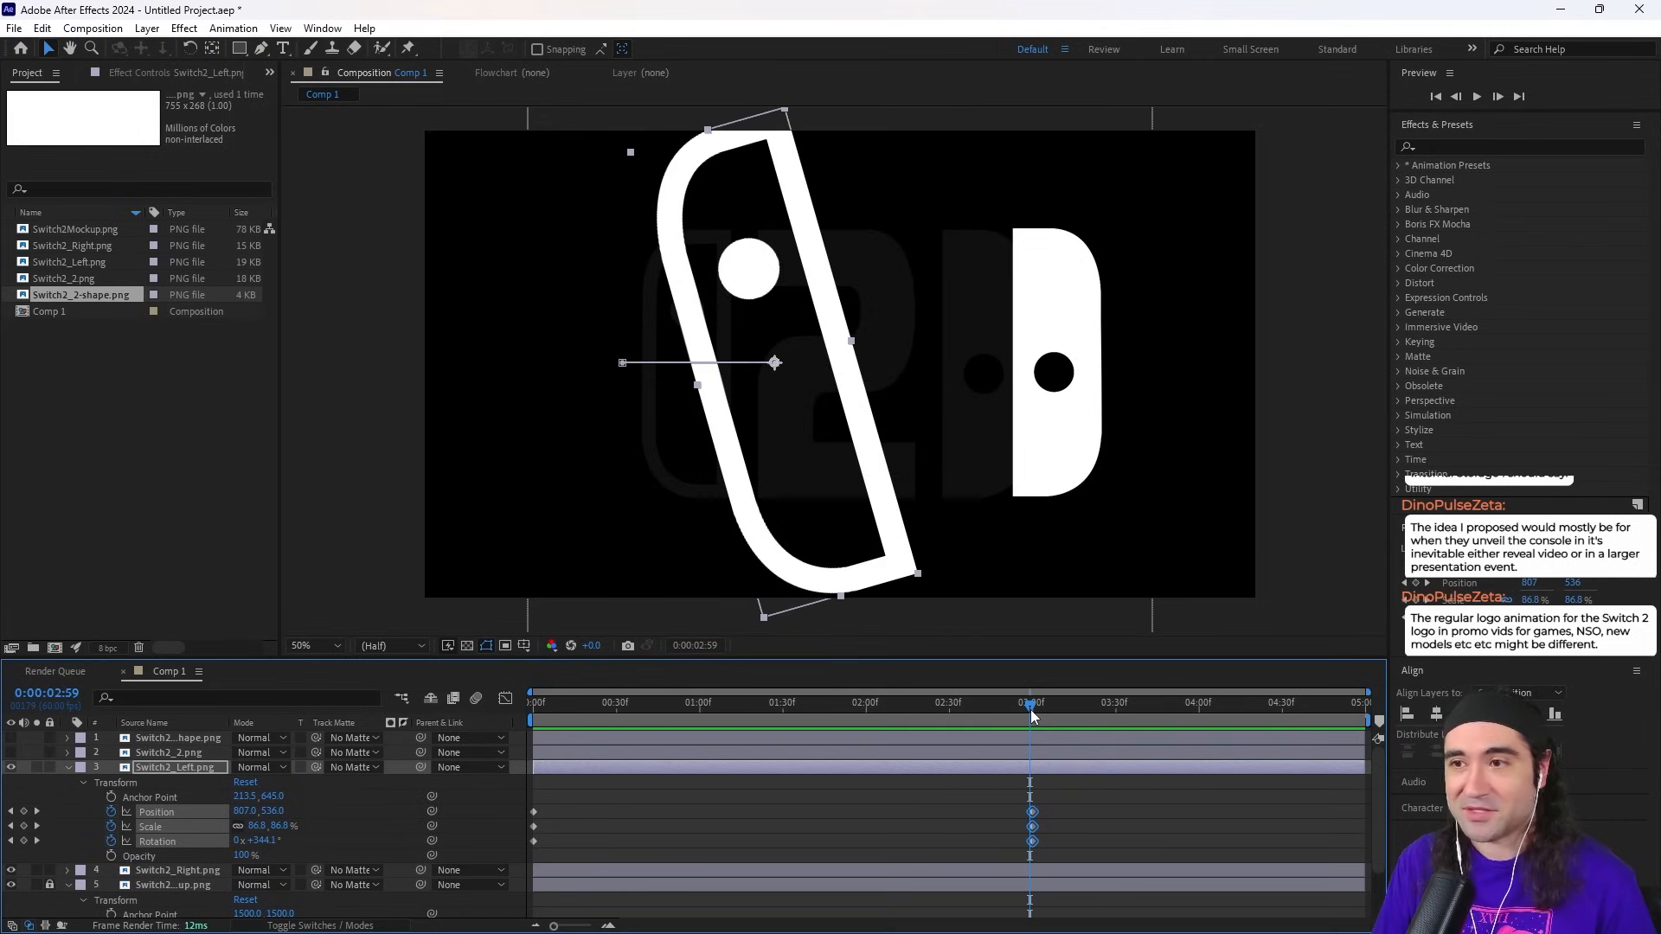
key(ctrl+z)
Step: Delete the left Joy-Con's ending keyframes and turn off keyframing for its scale and position at 0:00:00:00
drag(674, 805, 573, 850)
key(Delete)
click(529, 704)
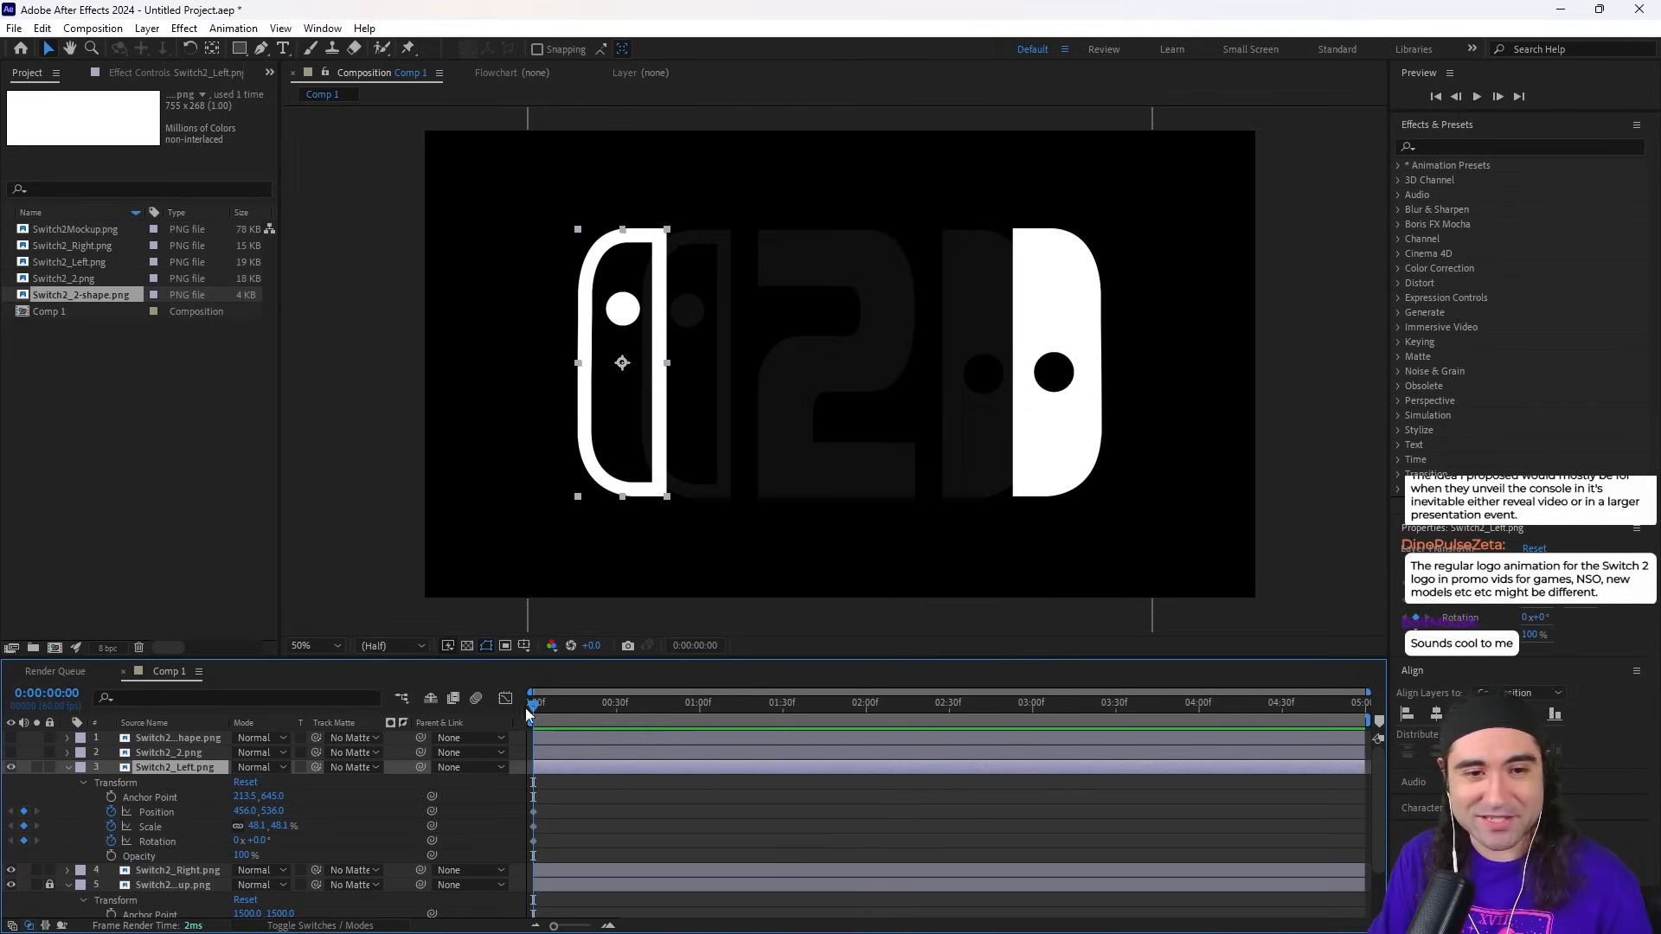
click(112, 828)
click(111, 812)
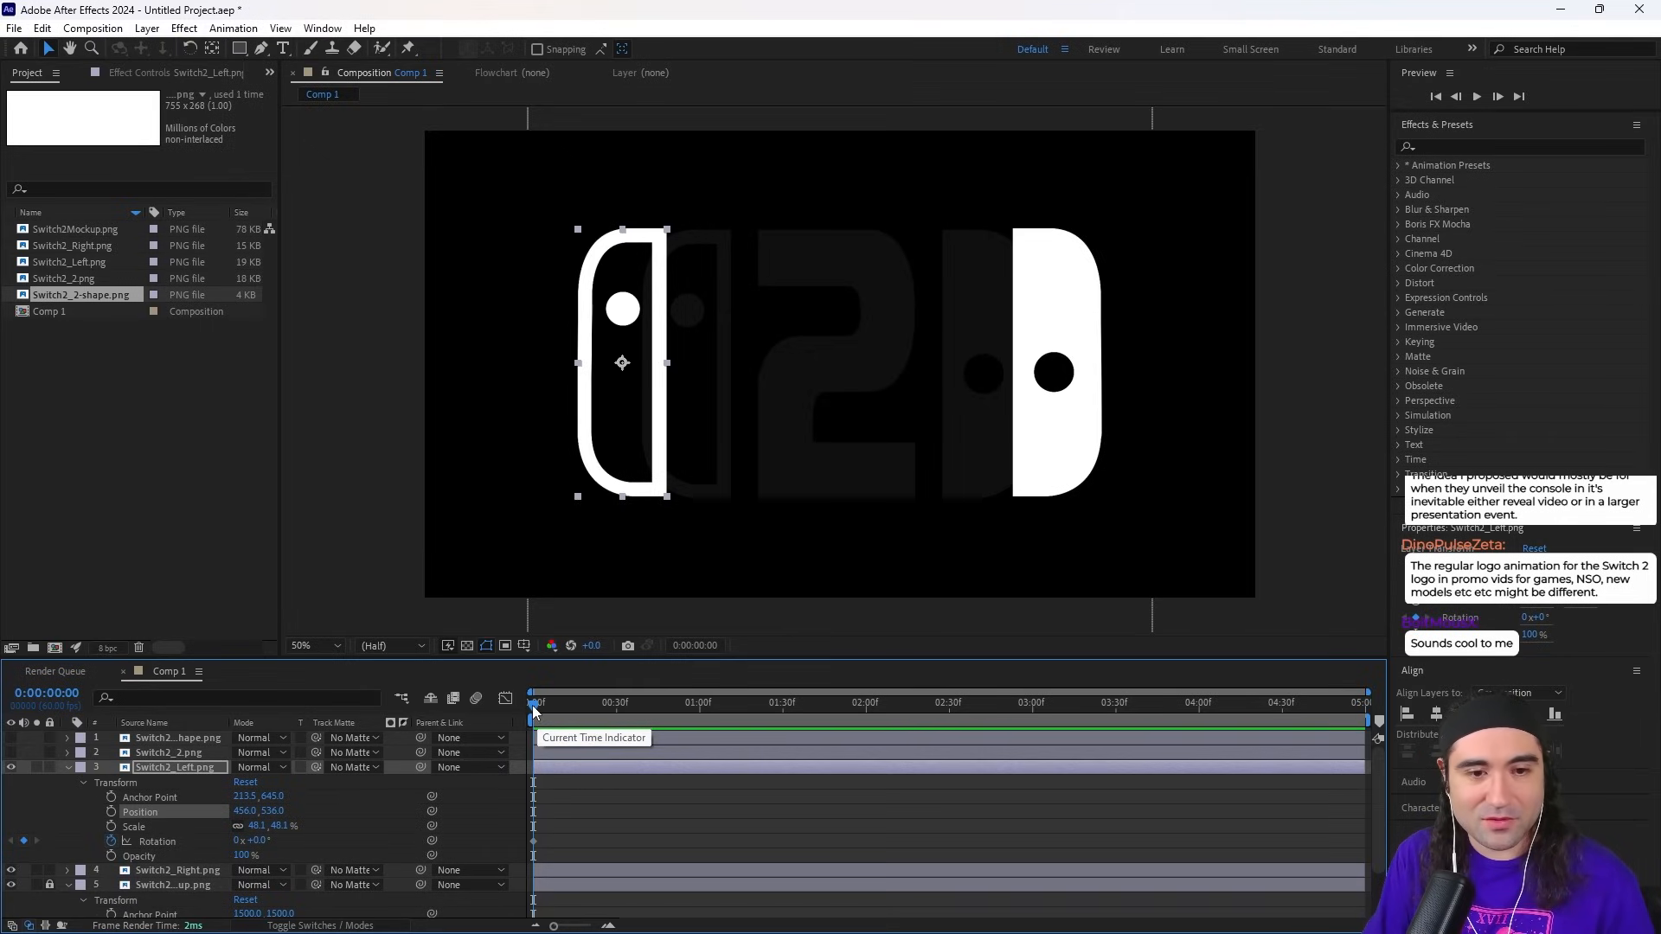
Step: Move the left Joy-Con's starting rotation keyframe to 0:00:00:17
drag(533, 704, 578, 703)
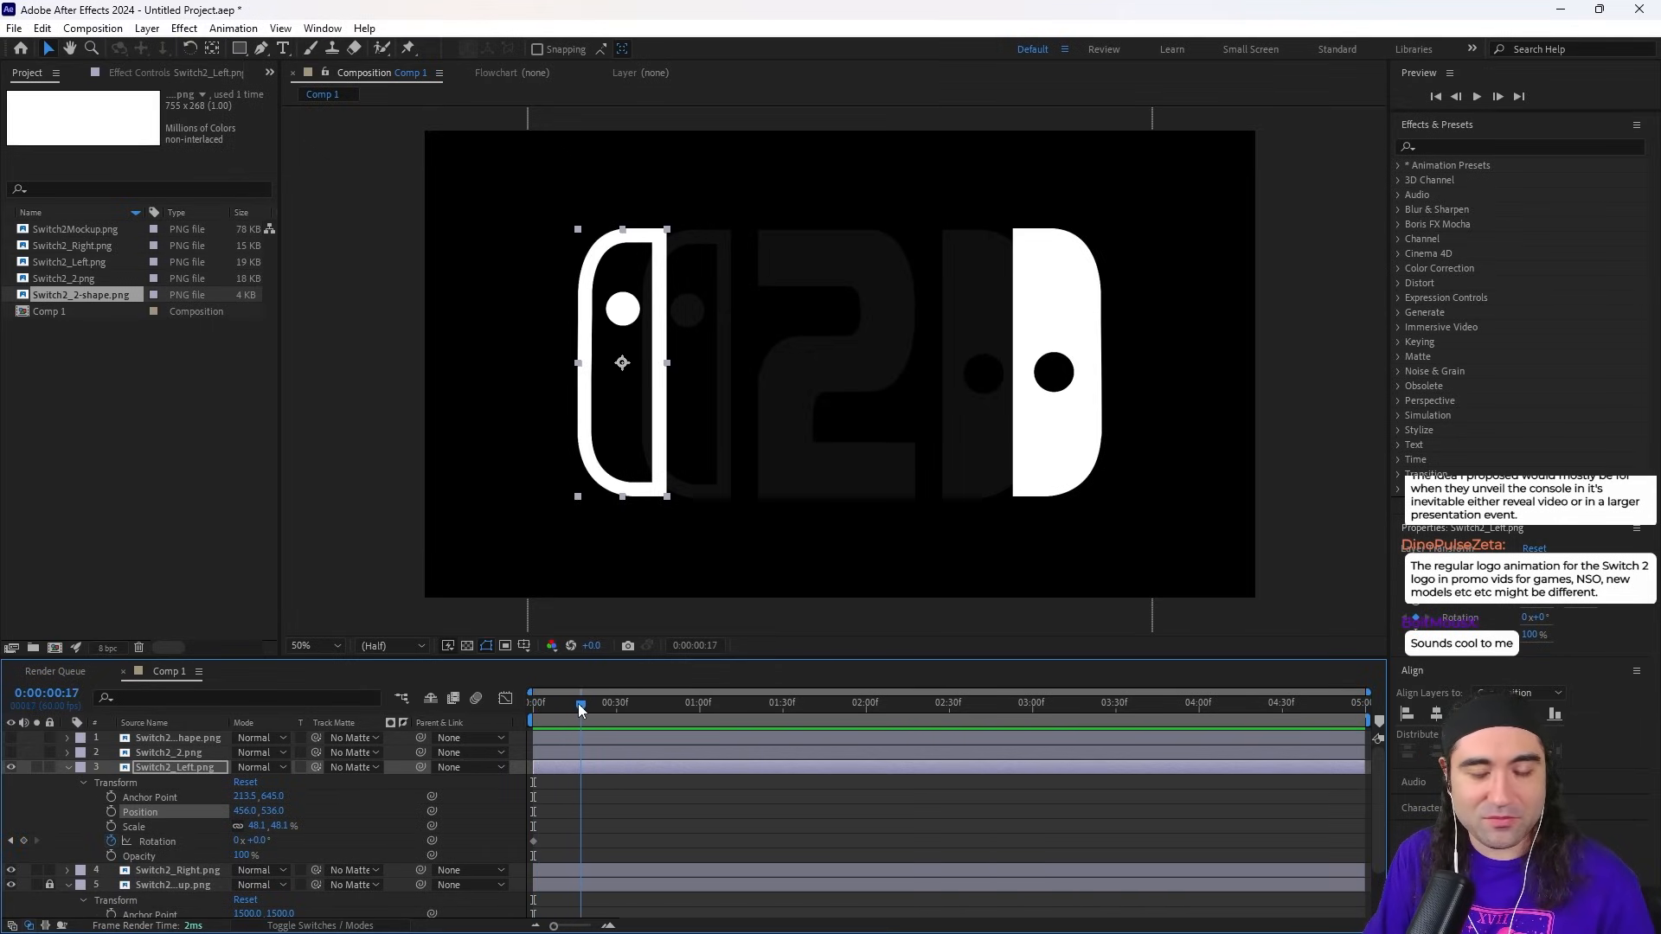
click(533, 842)
key(ctrl+x)
key(ctrl+v)
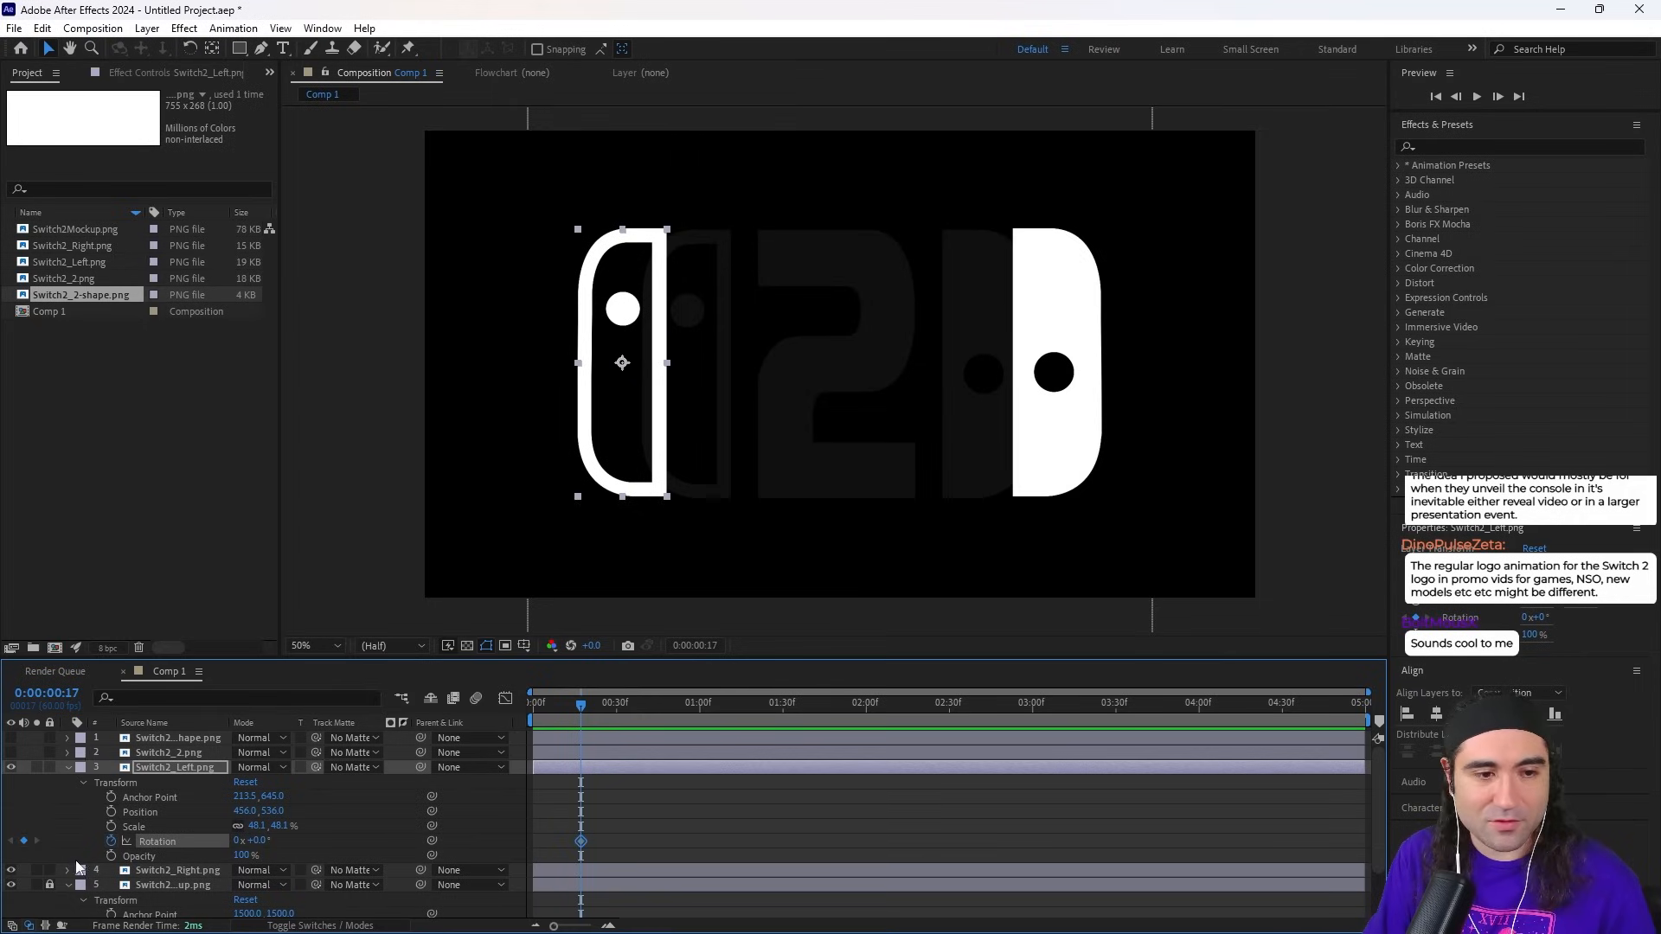
Step: Keyframe the left Joy-Con's rotation at 10° at 0:00:00:23
drag(580, 703, 597, 703)
drag(252, 841, 275, 843)
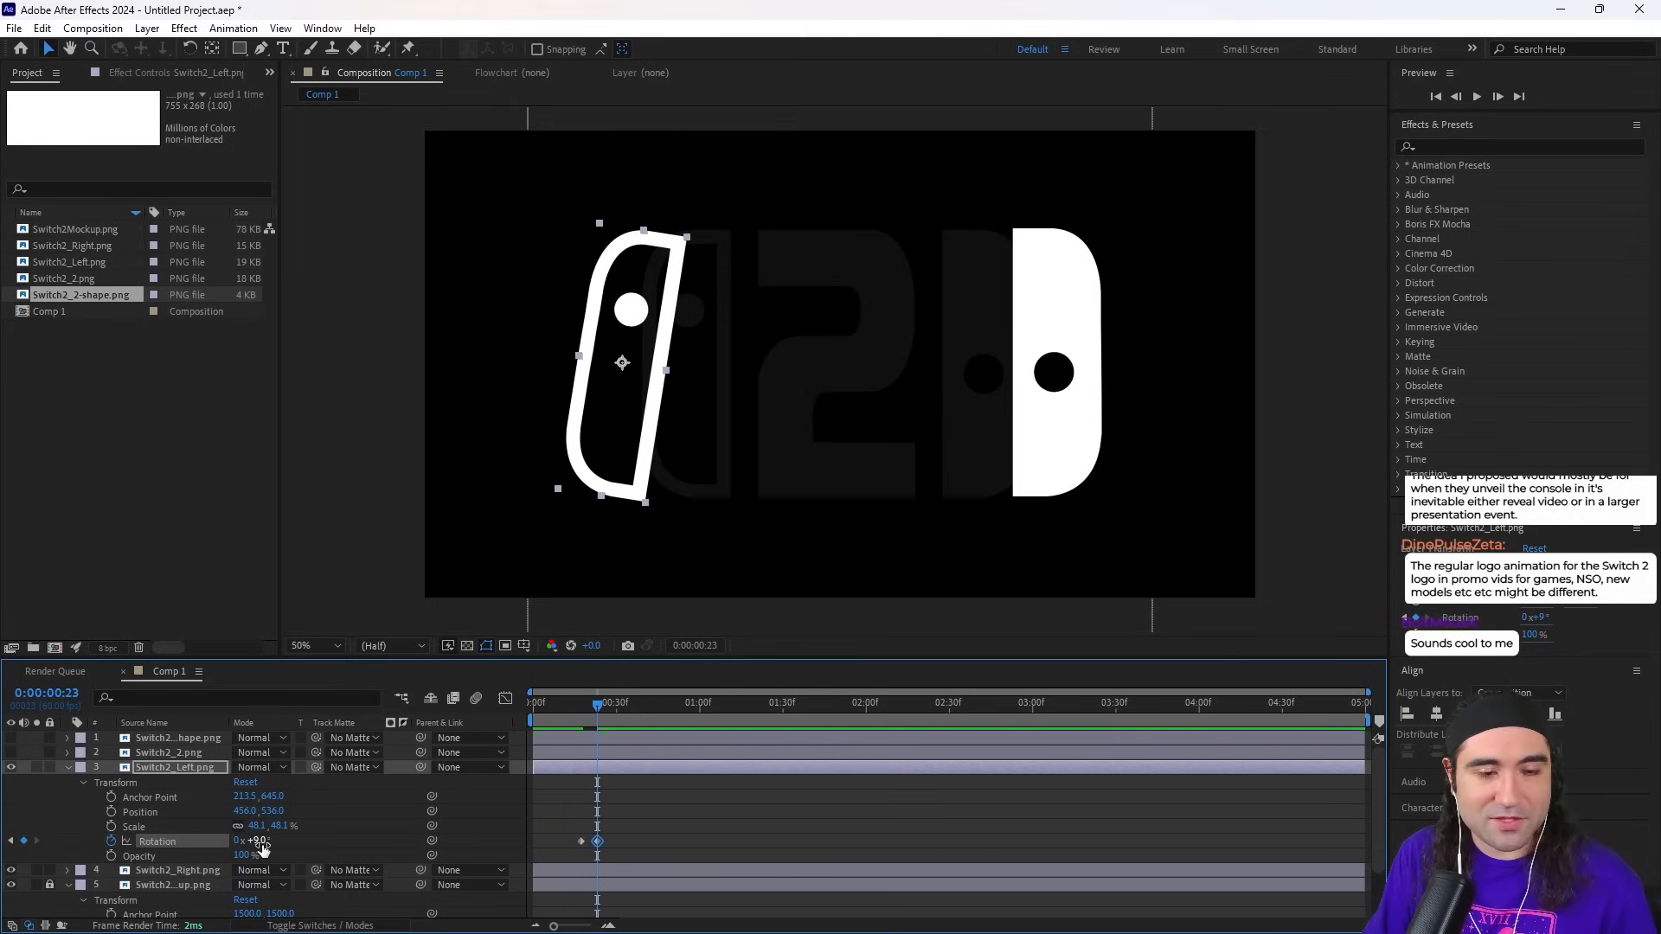
click(259, 842)
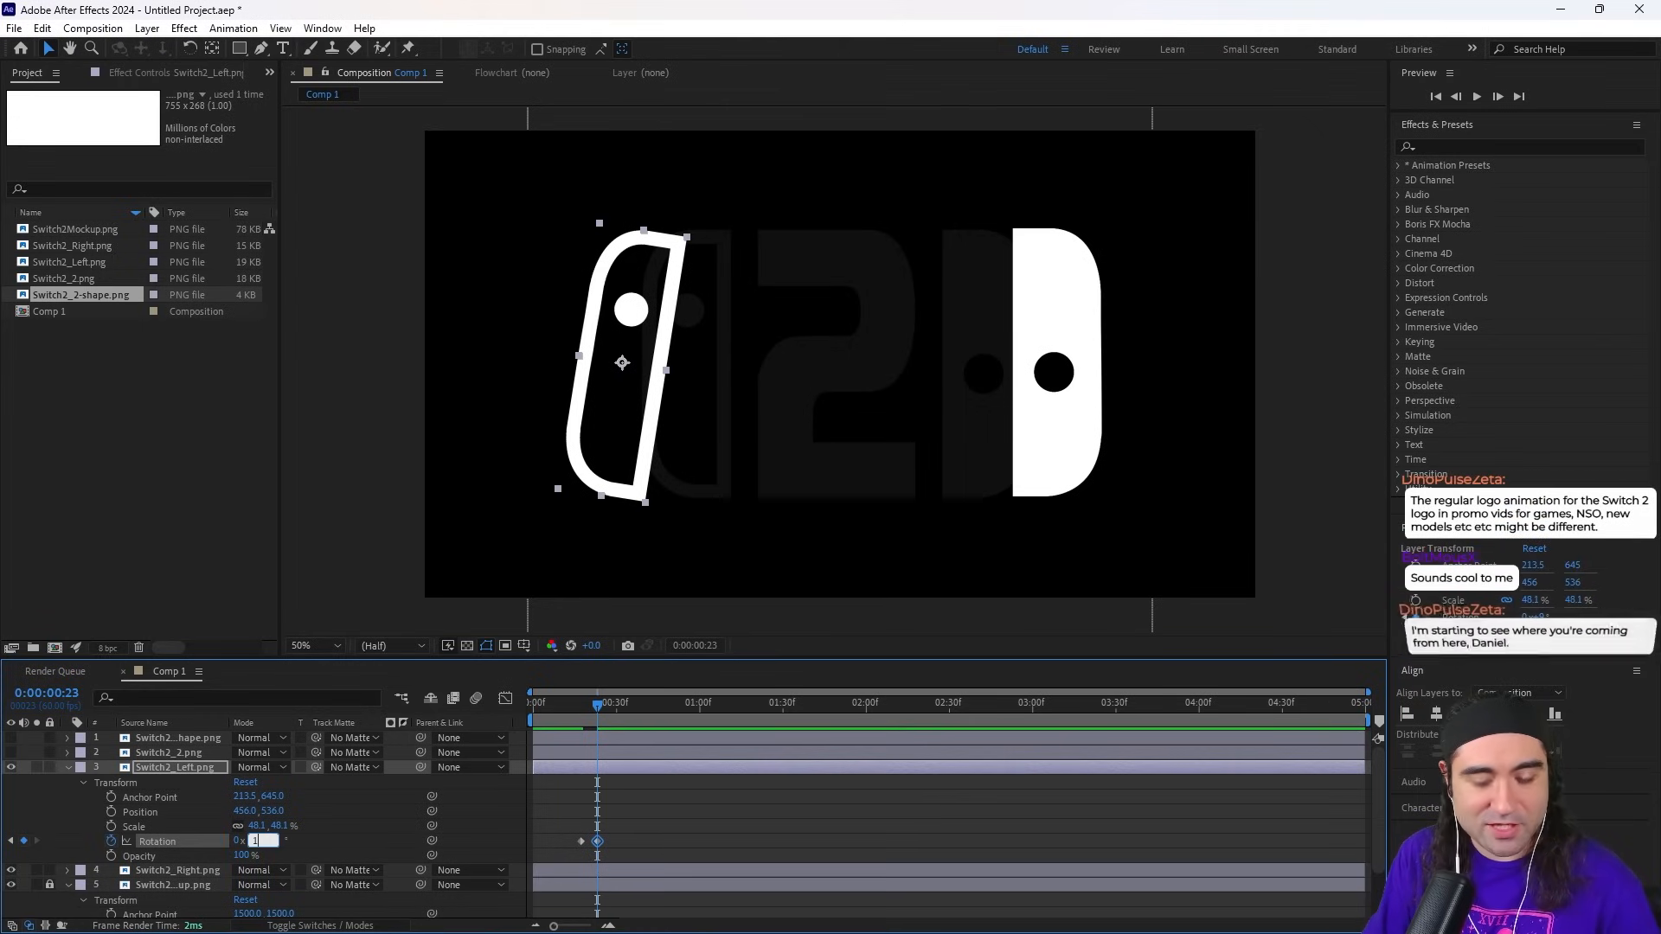
text(10)
key(Return)
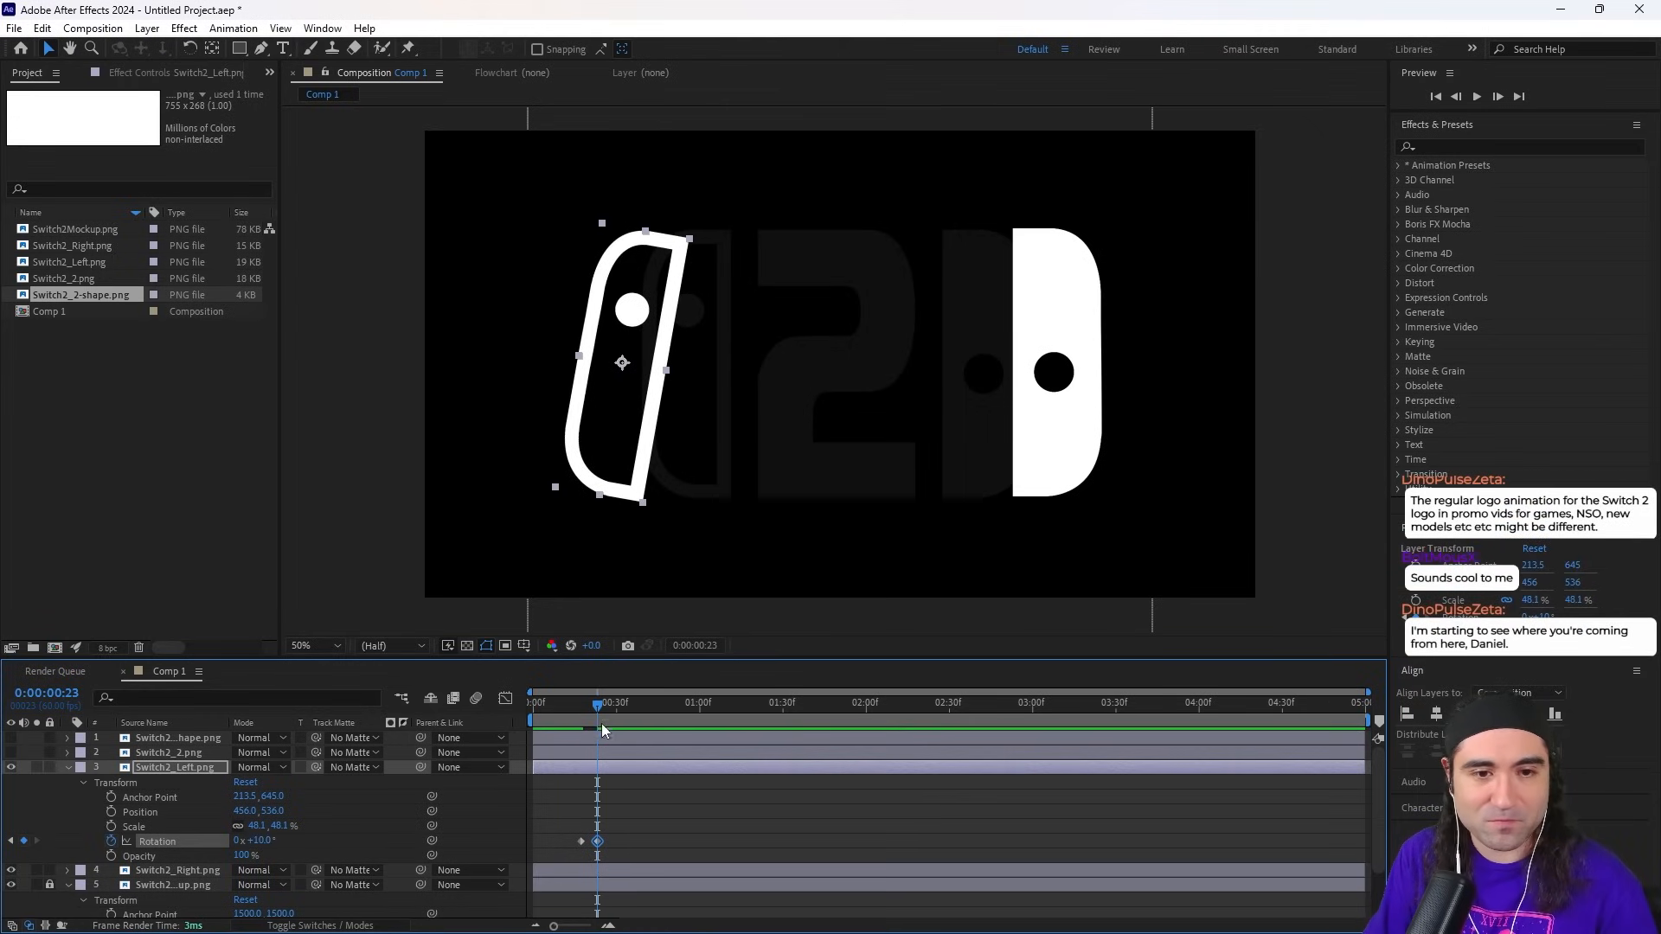
Step: Keyframe the left Joy-Con's rotation at -11° at 0:00:00:28 and preview the wobble
drag(603, 728, 611, 729)
click(25, 841)
drag(260, 843, 244, 844)
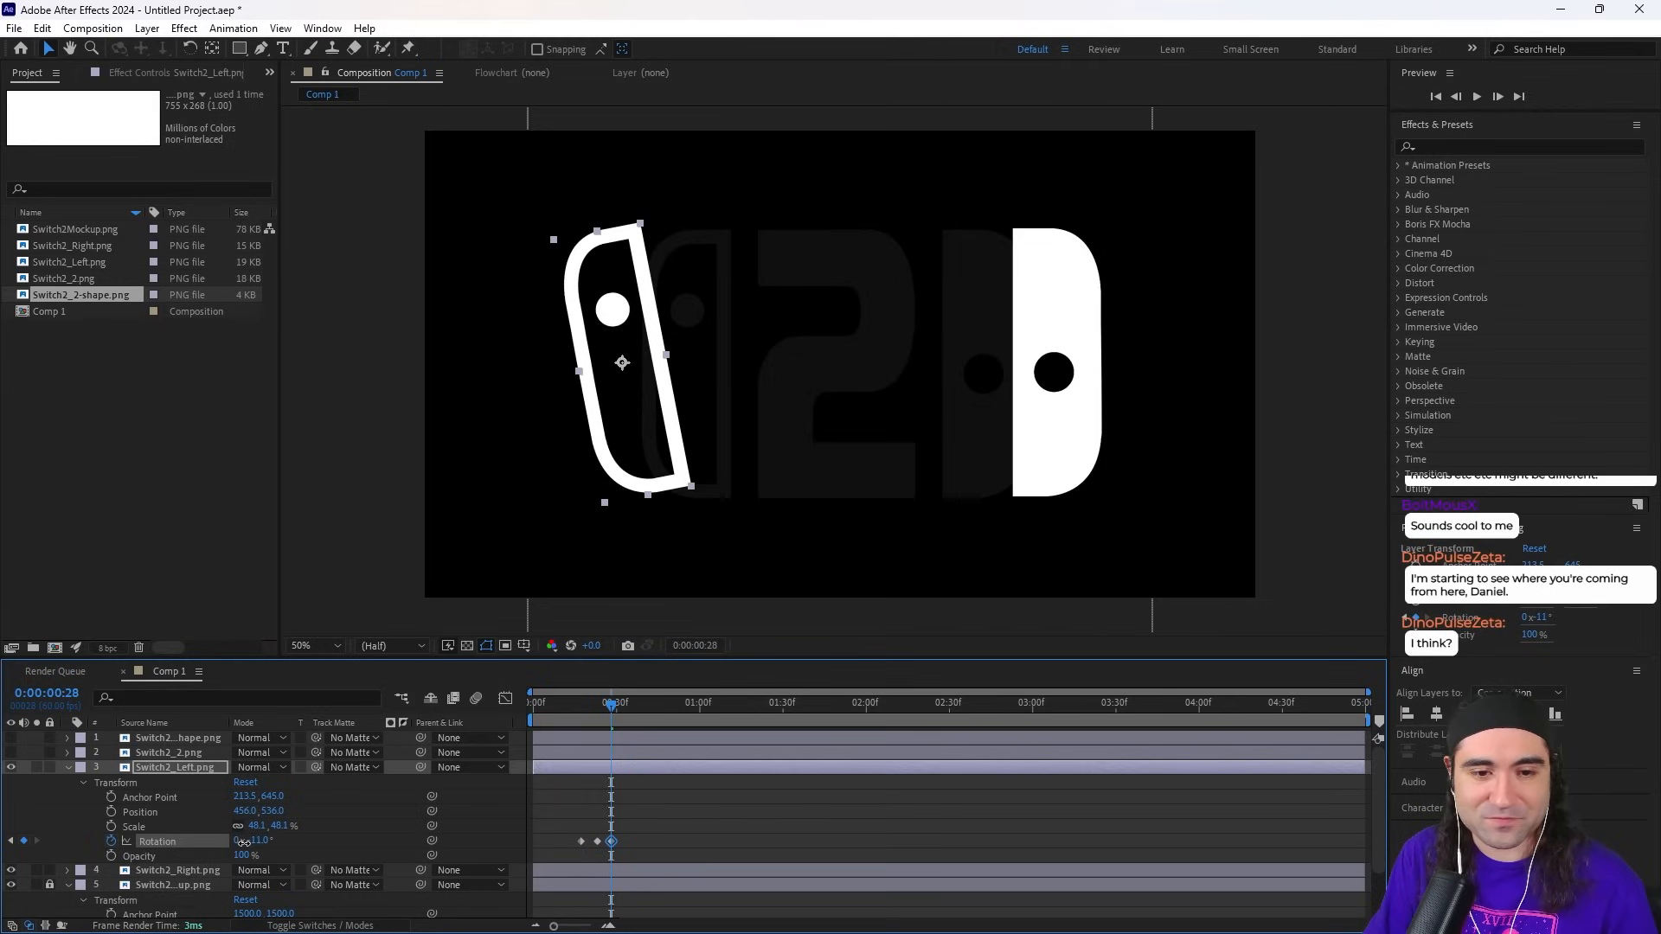
drag(612, 709, 574, 709)
key(space)
key(space)
Step: Duplicate the 10° and -11° rotation keyframes, starting the copies at 0:00:00:35, and play the repeated wobble
drag(656, 839, 592, 855)
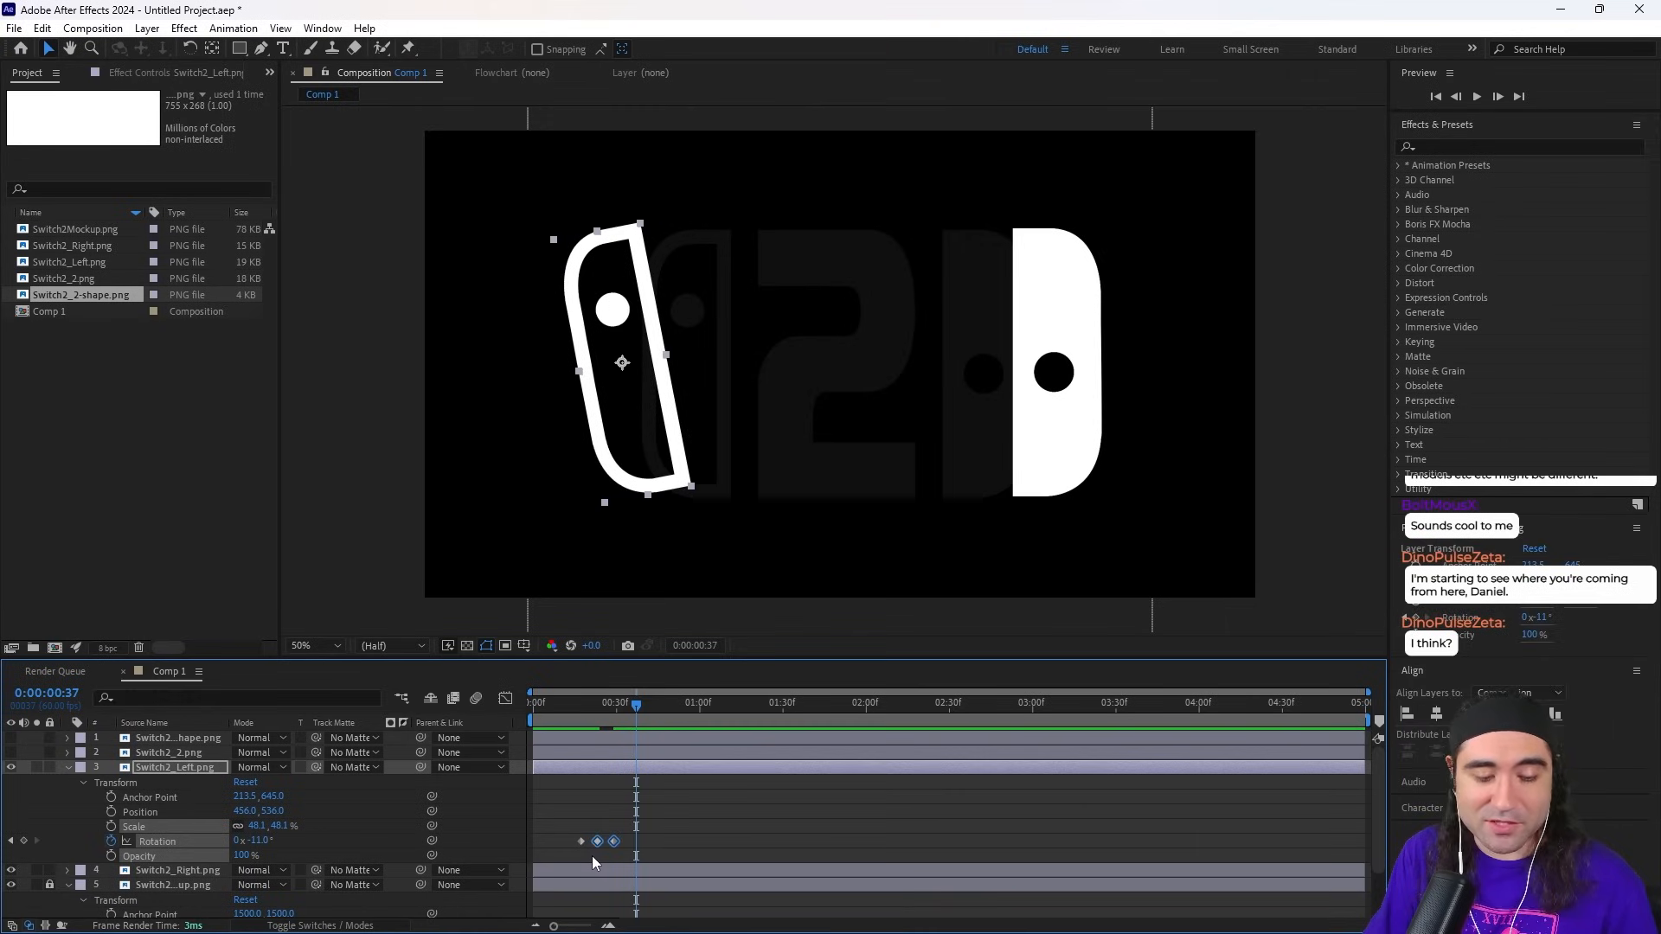
click(631, 704)
key(ctrl+v)
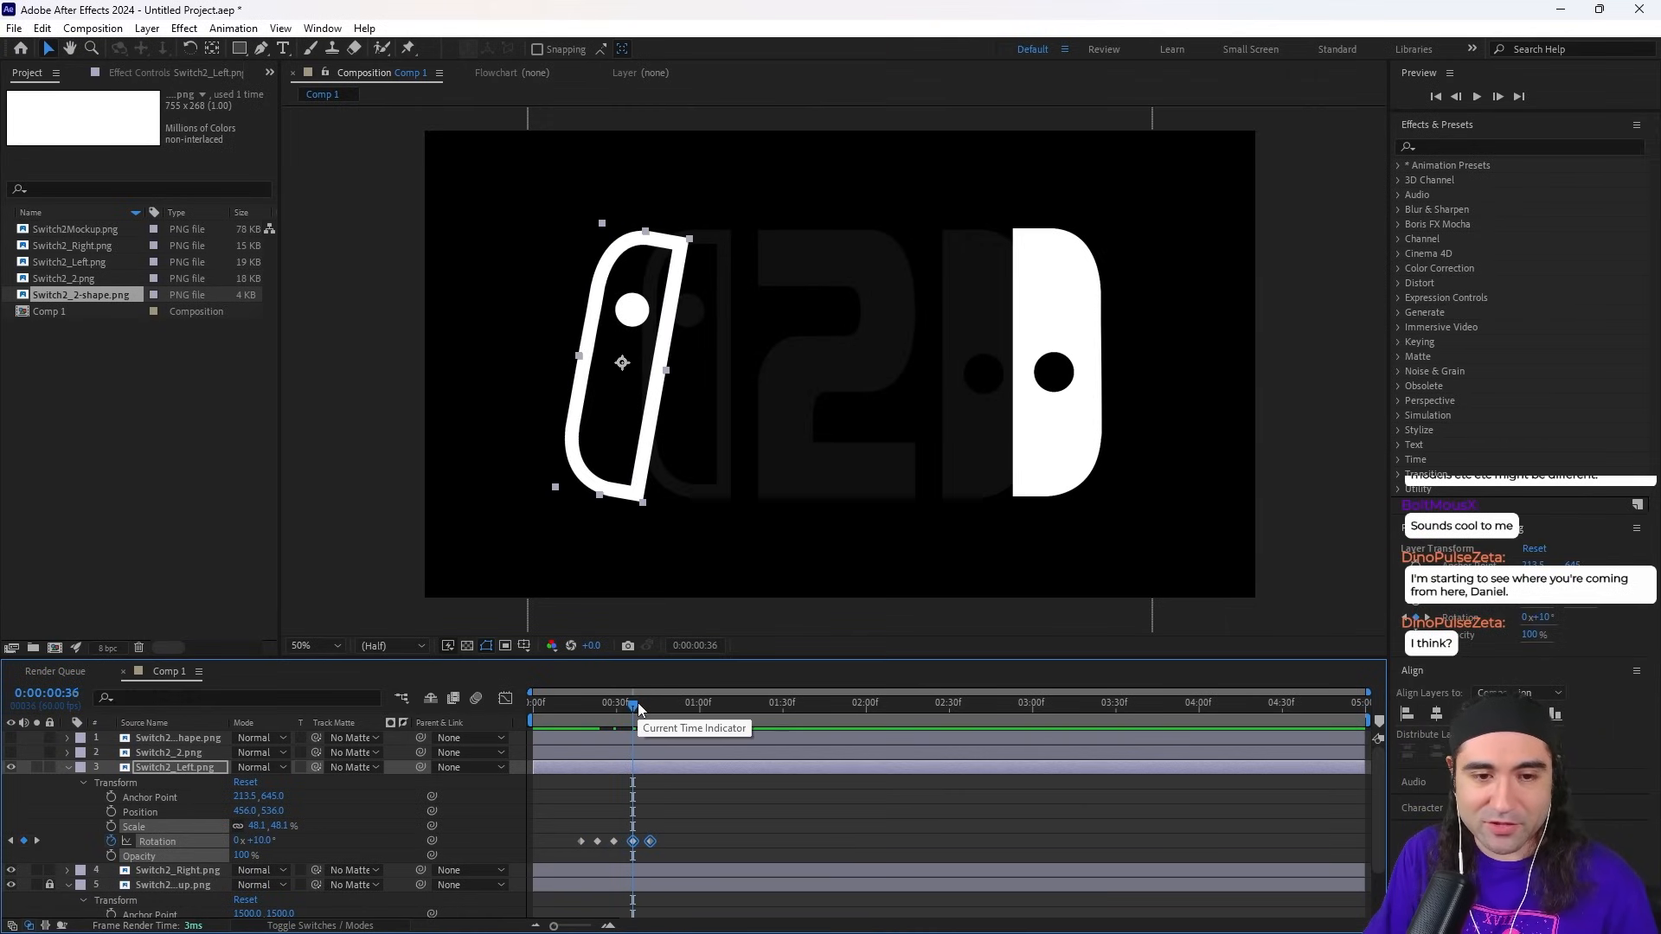
drag(689, 829, 631, 846)
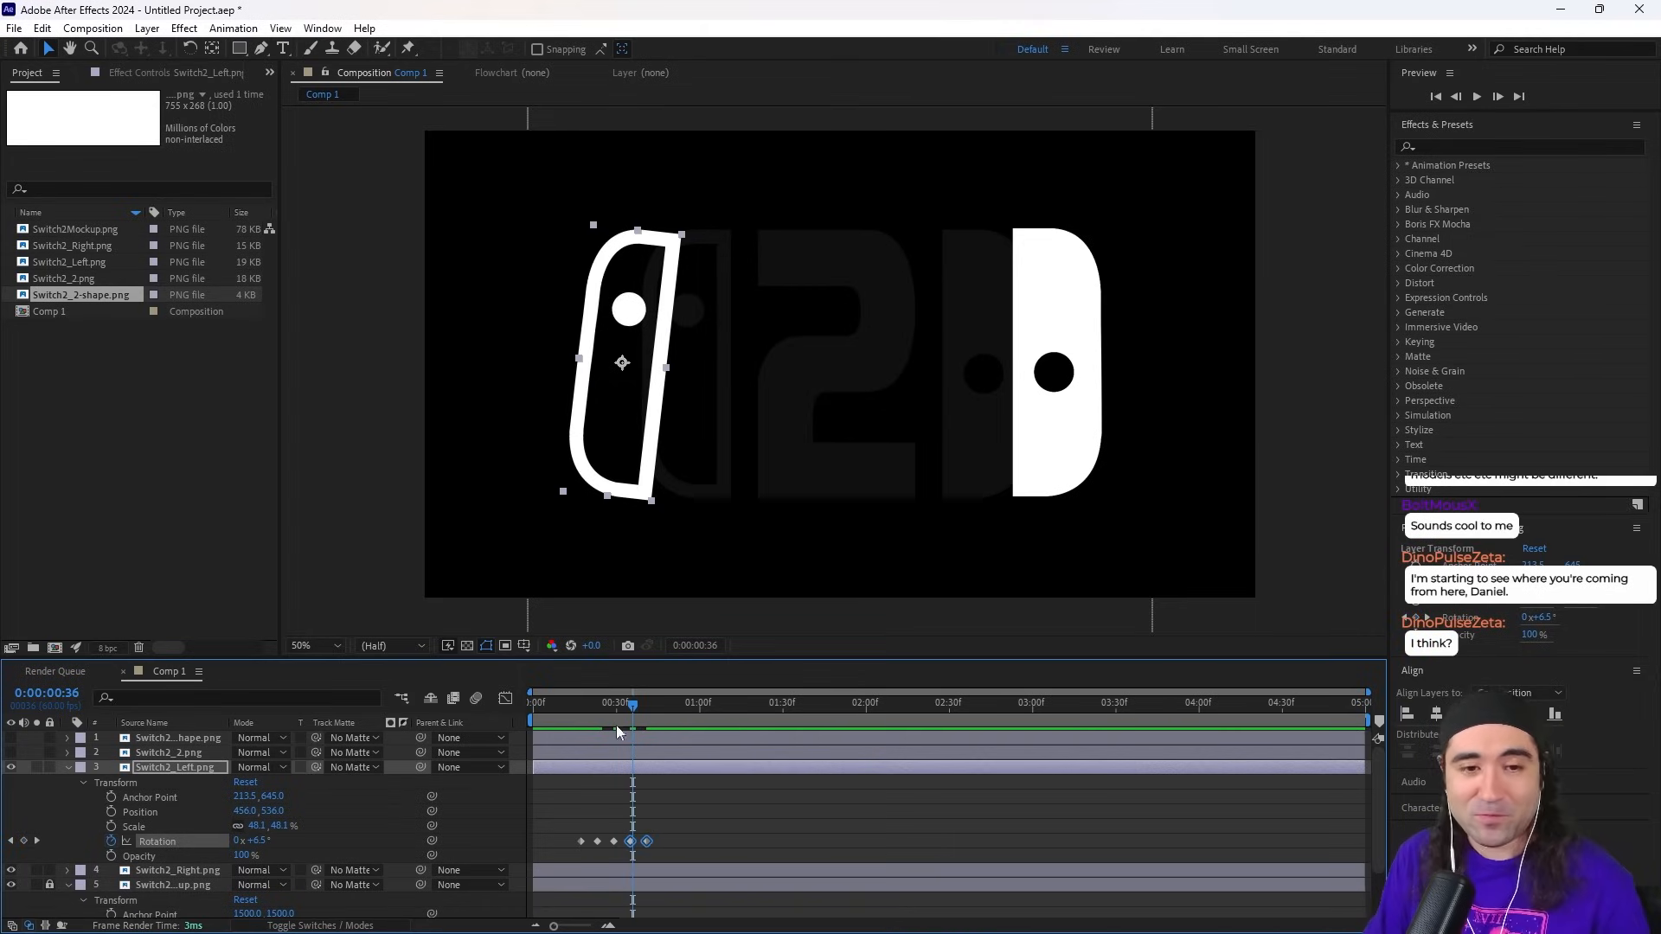
click(585, 711)
key(space)
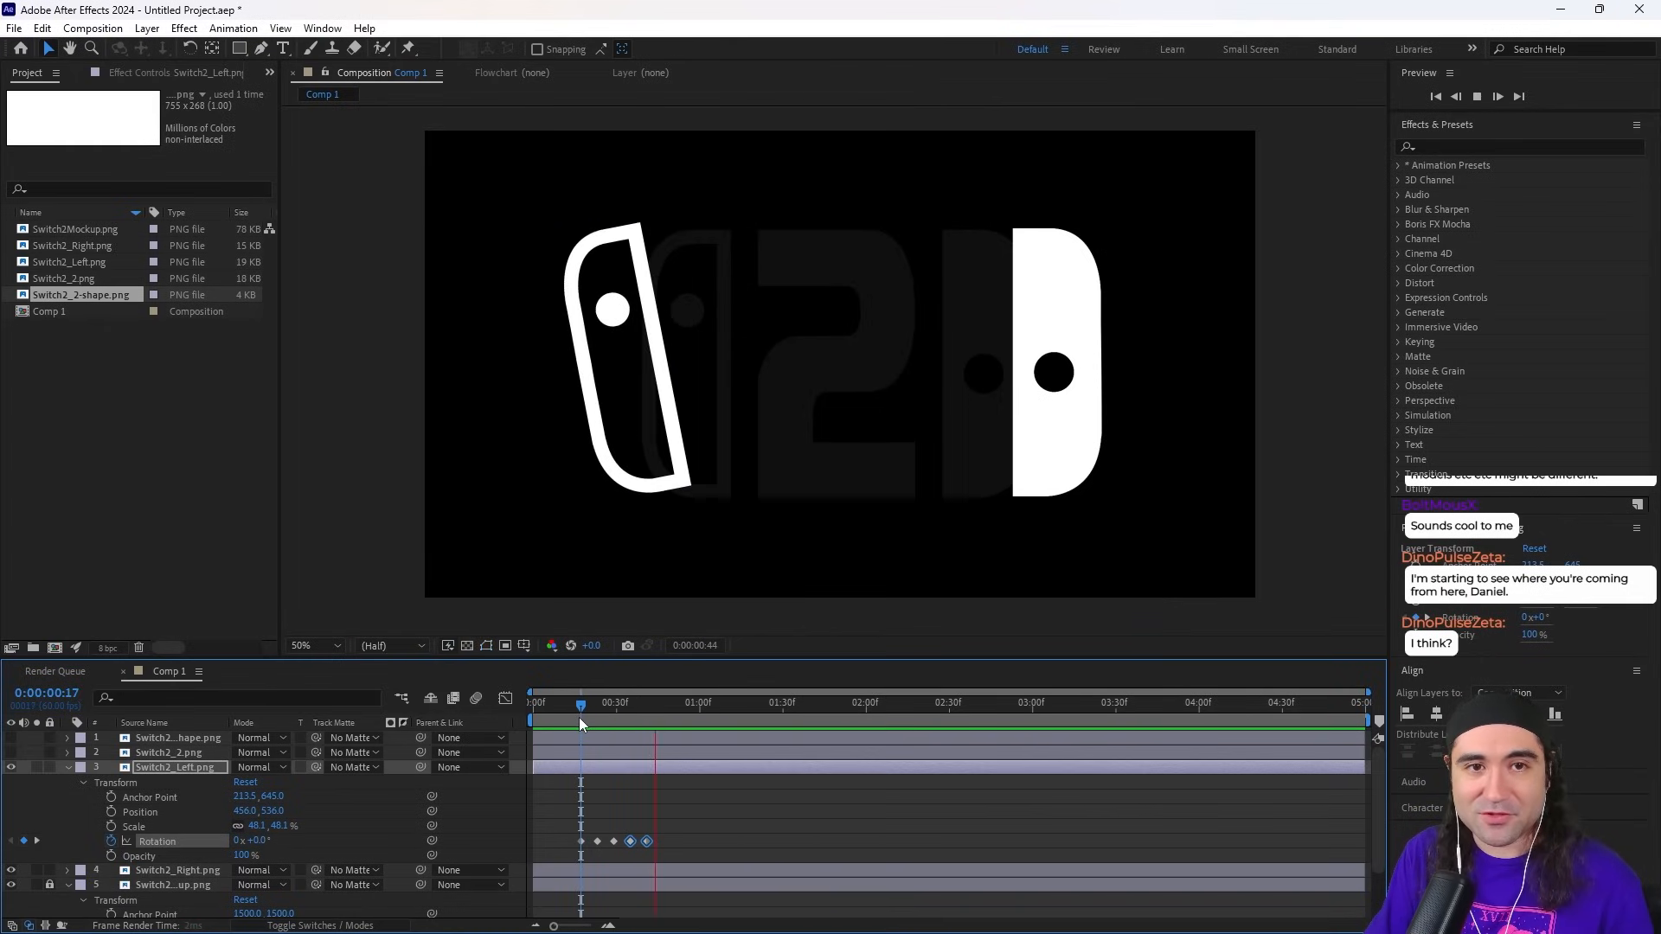
drag(631, 709, 573, 704)
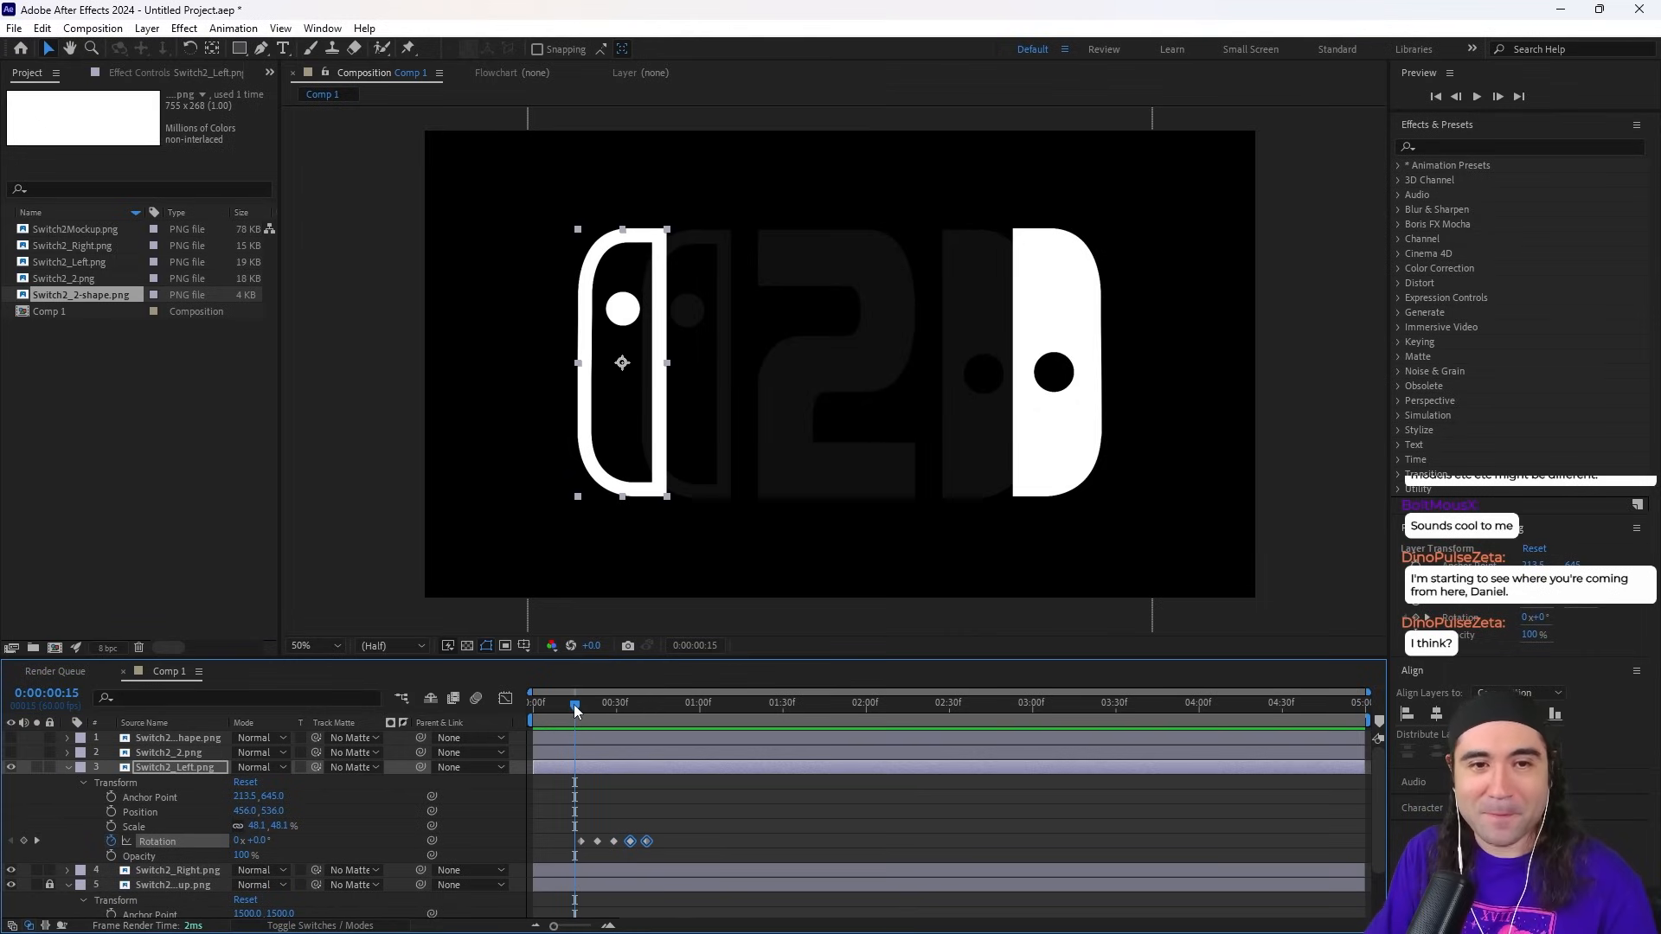
Step: Retime the left Joy-Con's rotation keyframes so the wobble starts at 0:00:00:20 with more even spacing
click(745, 843)
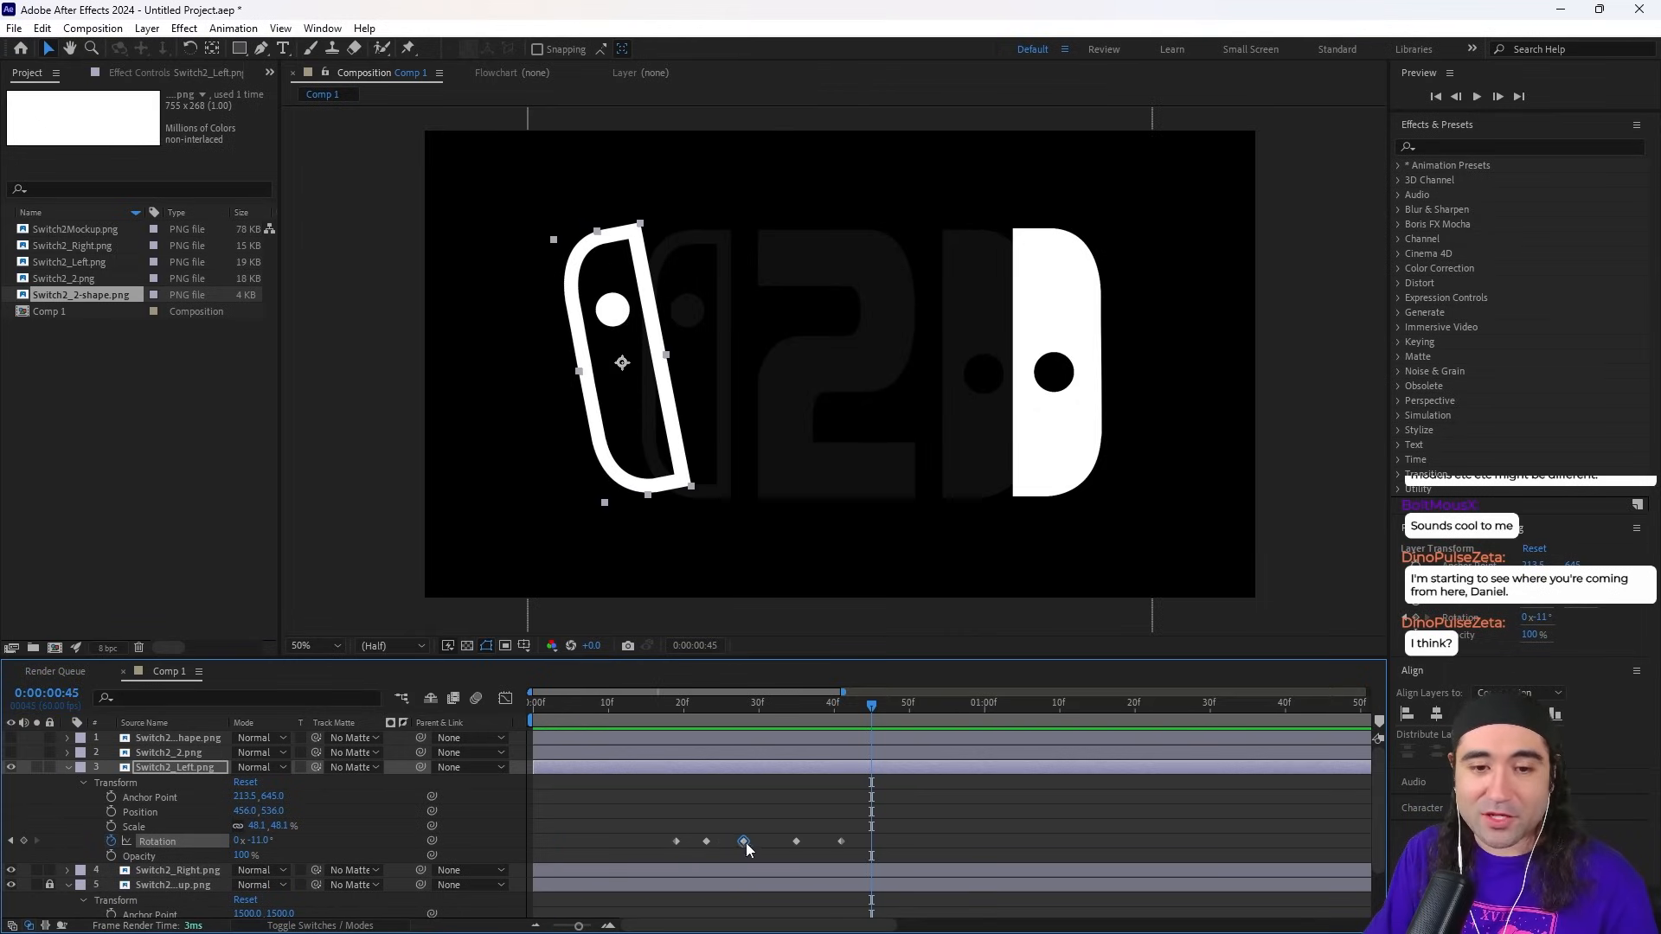
drag(676, 841, 683, 843)
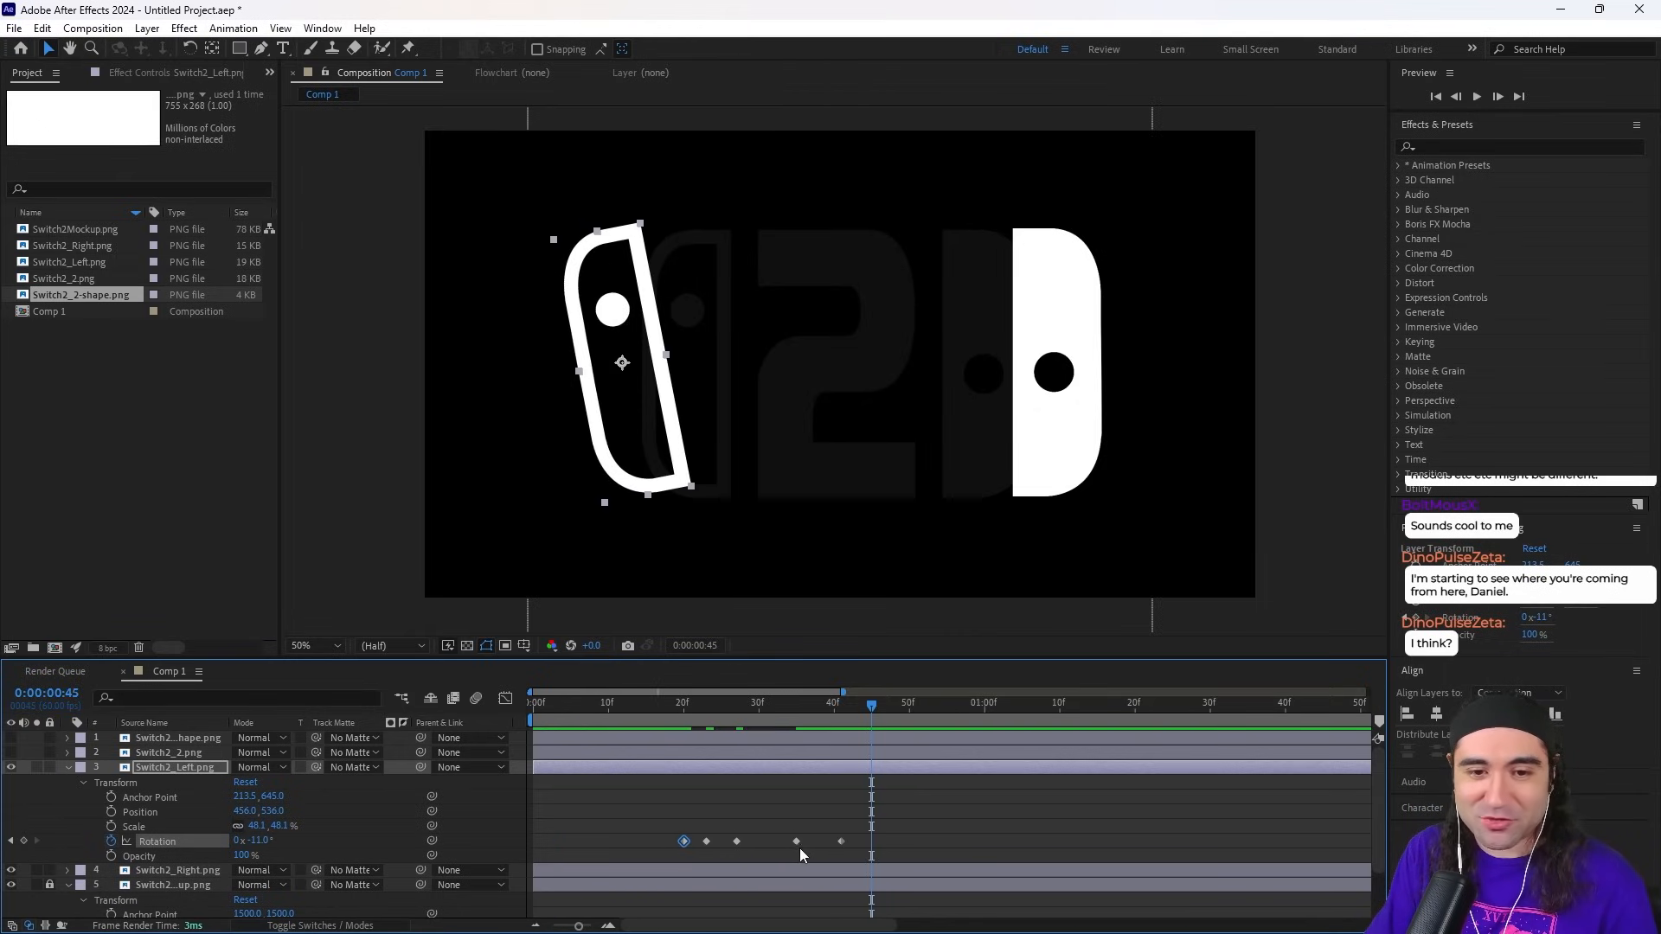
mouse_move(796, 843)
mouse_down()
mouse_move(768, 843)
mouse_move(844, 839)
mouse_move(822, 852)
mouse_up()
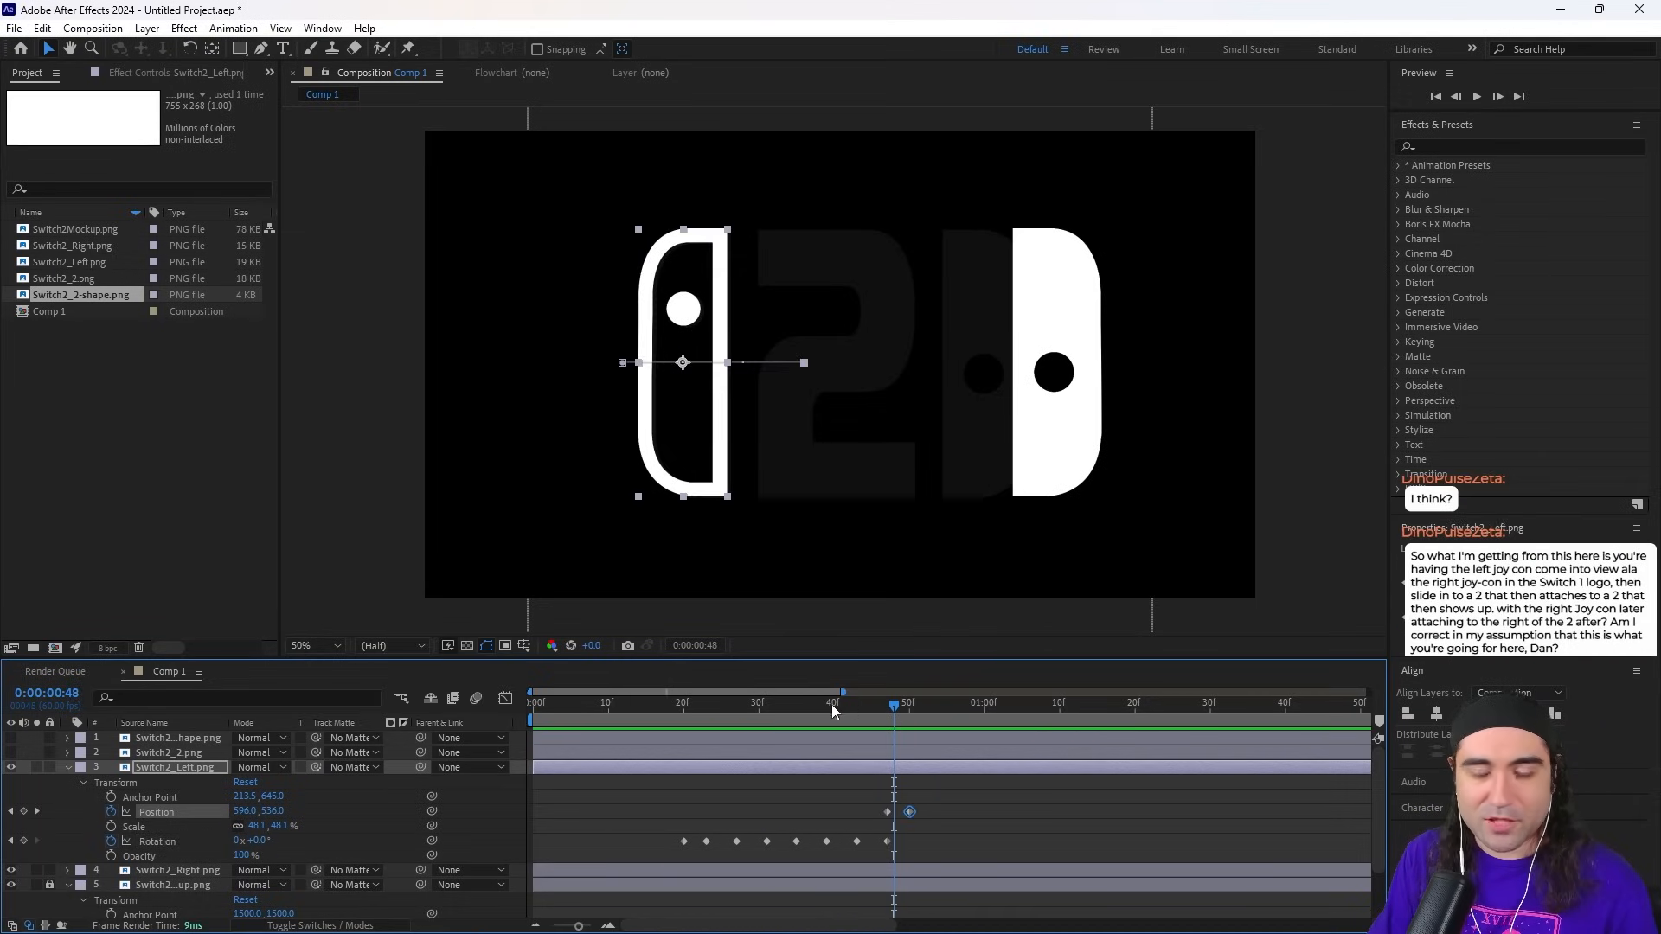
Step: Apply Easy Ease to all of the left Joy-Con's rotation keyframes and preview the smoothed wobble
drag(832, 704, 653, 704)
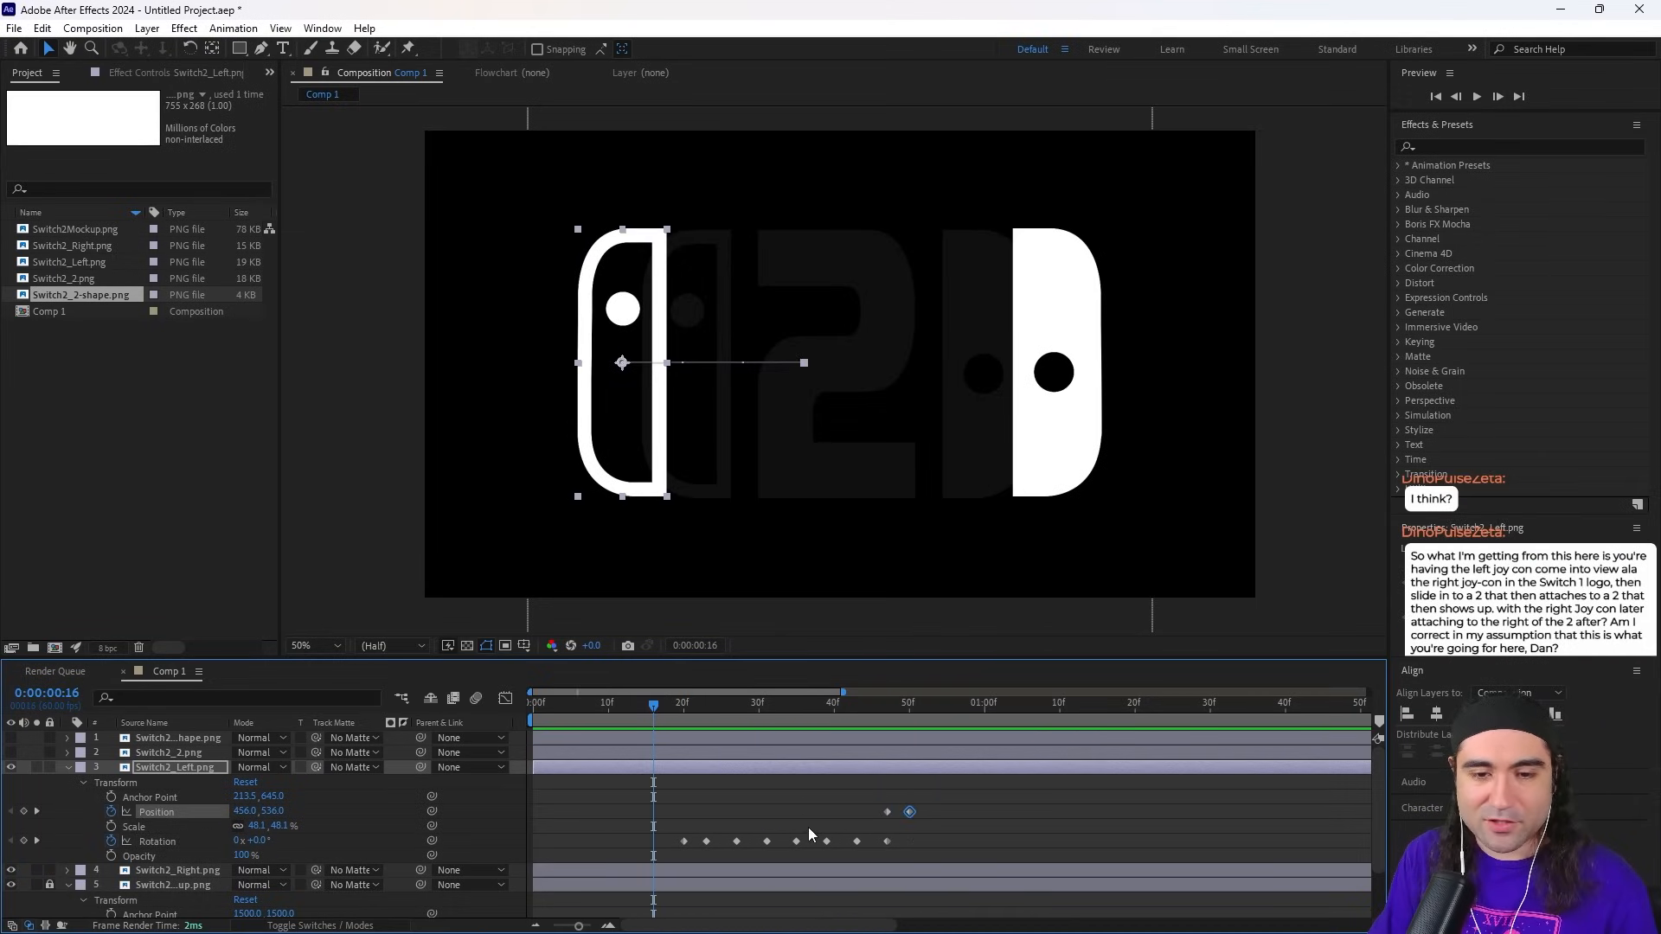
drag(662, 796, 869, 860)
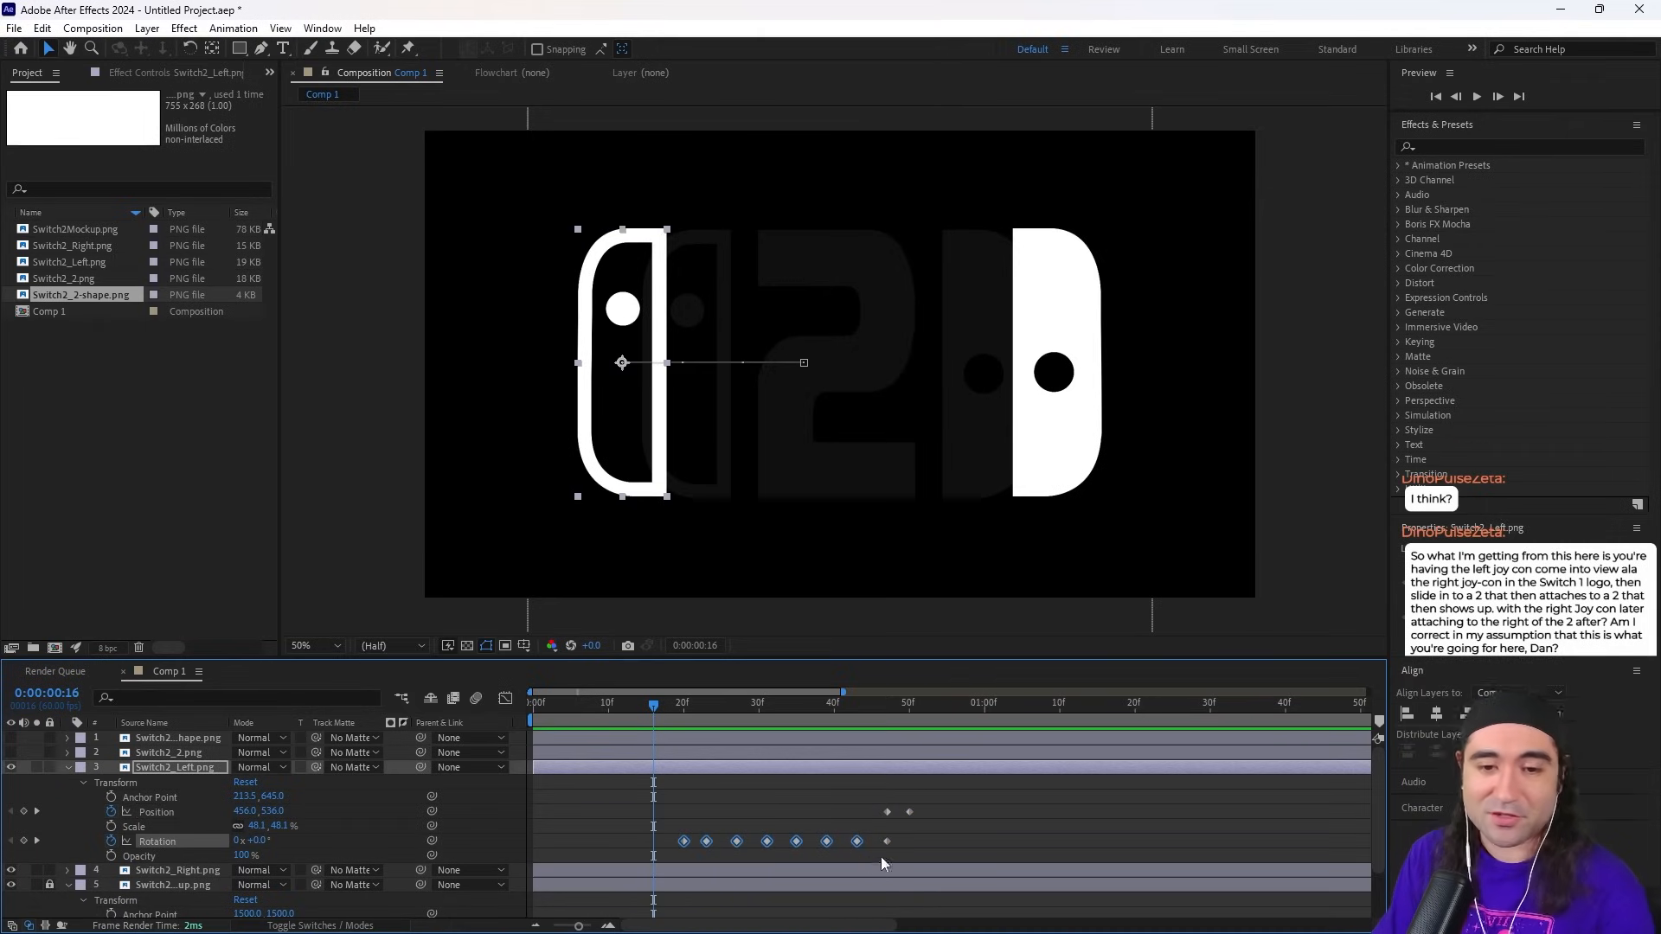
click(872, 866)
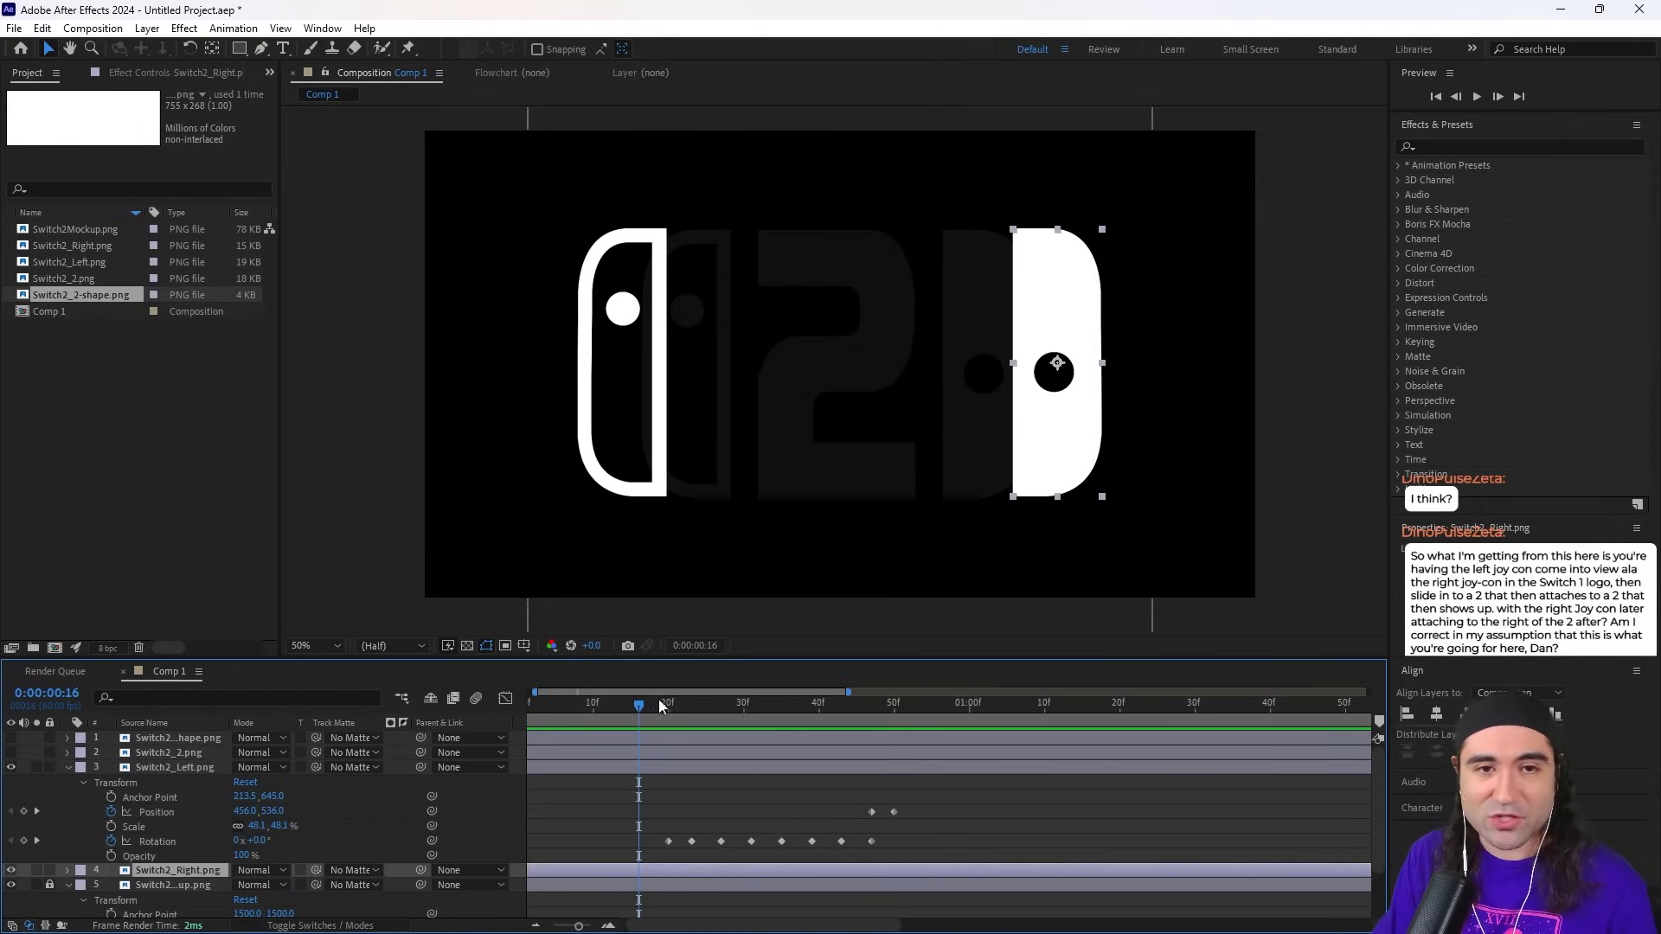
drag(657, 713, 805, 711)
drag(910, 846, 644, 826)
key(F9)
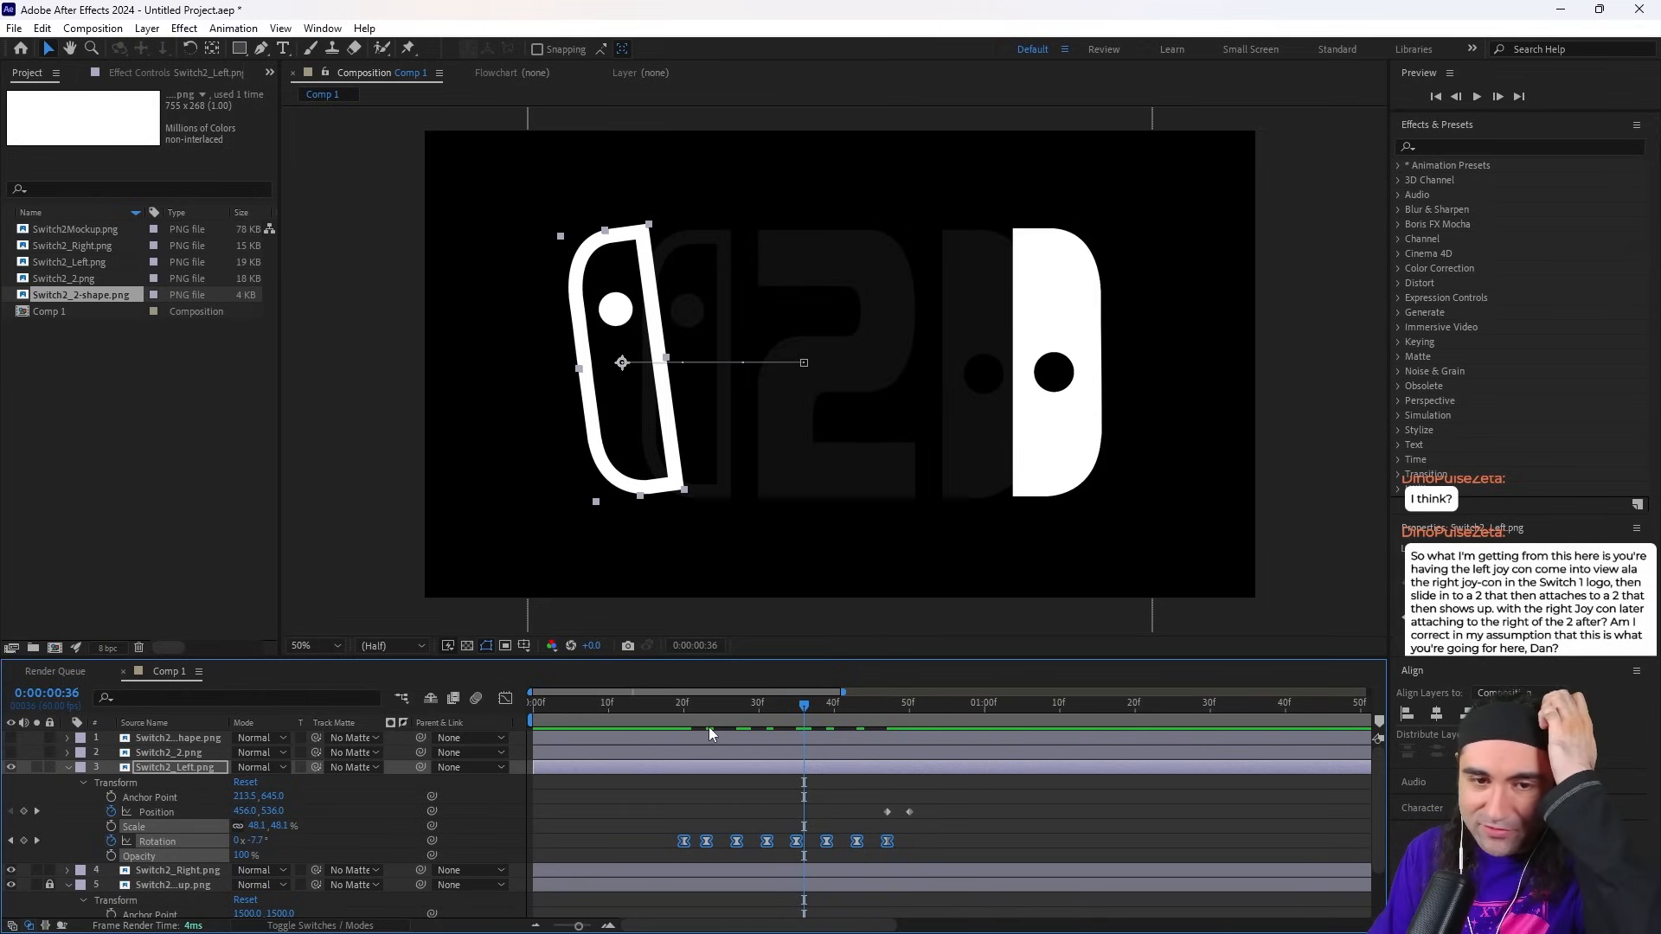
click(668, 715)
mouse_move(668, 714)
mouse_down()
mouse_move(725, 716)
mouse_move(680, 721)
mouse_up()
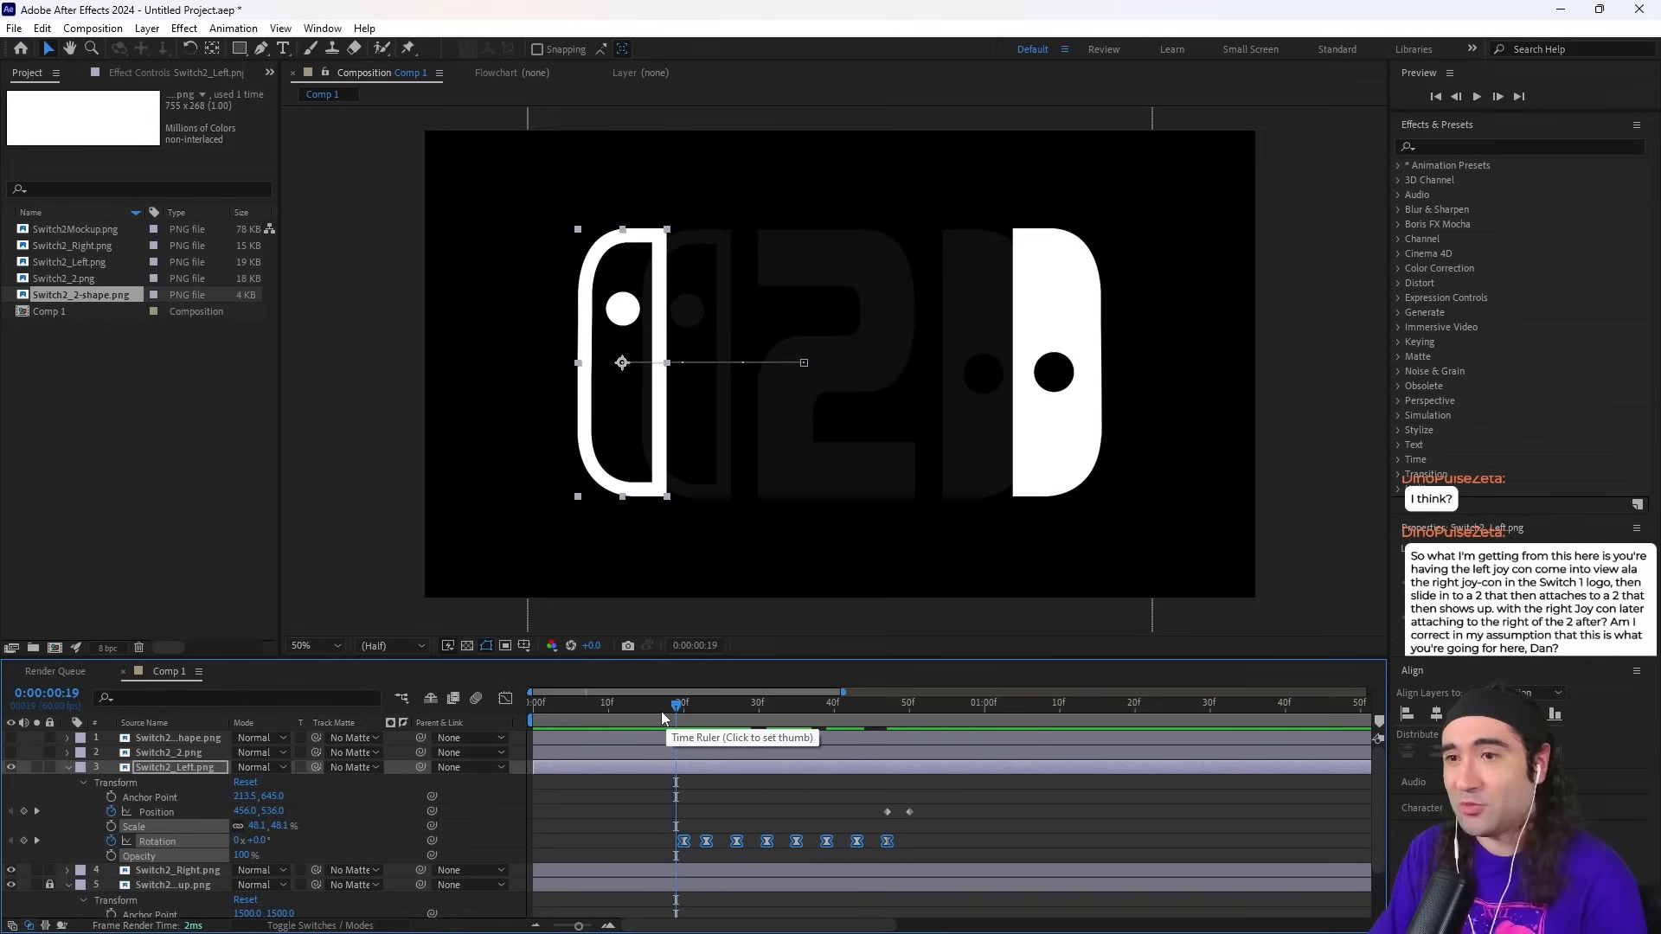
key(space)
key(space)
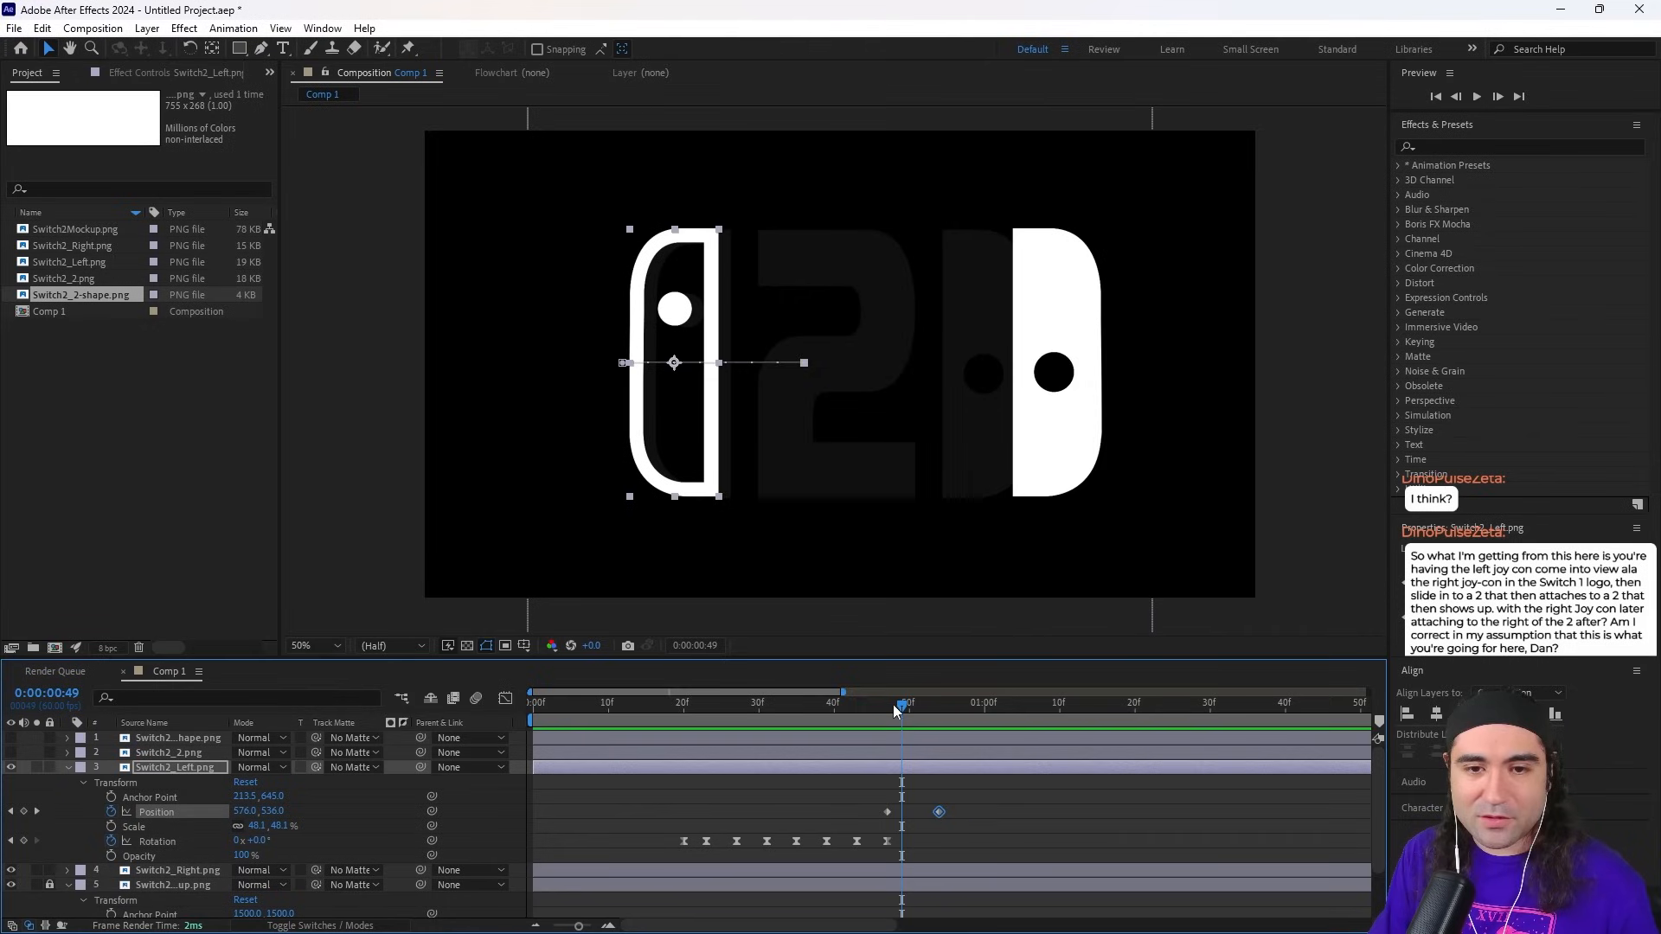
Step: Apply Easy Ease to both of the left Joy-Con's position keyframes and show their curves in the Graph Editor
mouse_move(895, 709)
mouse_down()
mouse_move(879, 709)
mouse_move(918, 718)
mouse_up()
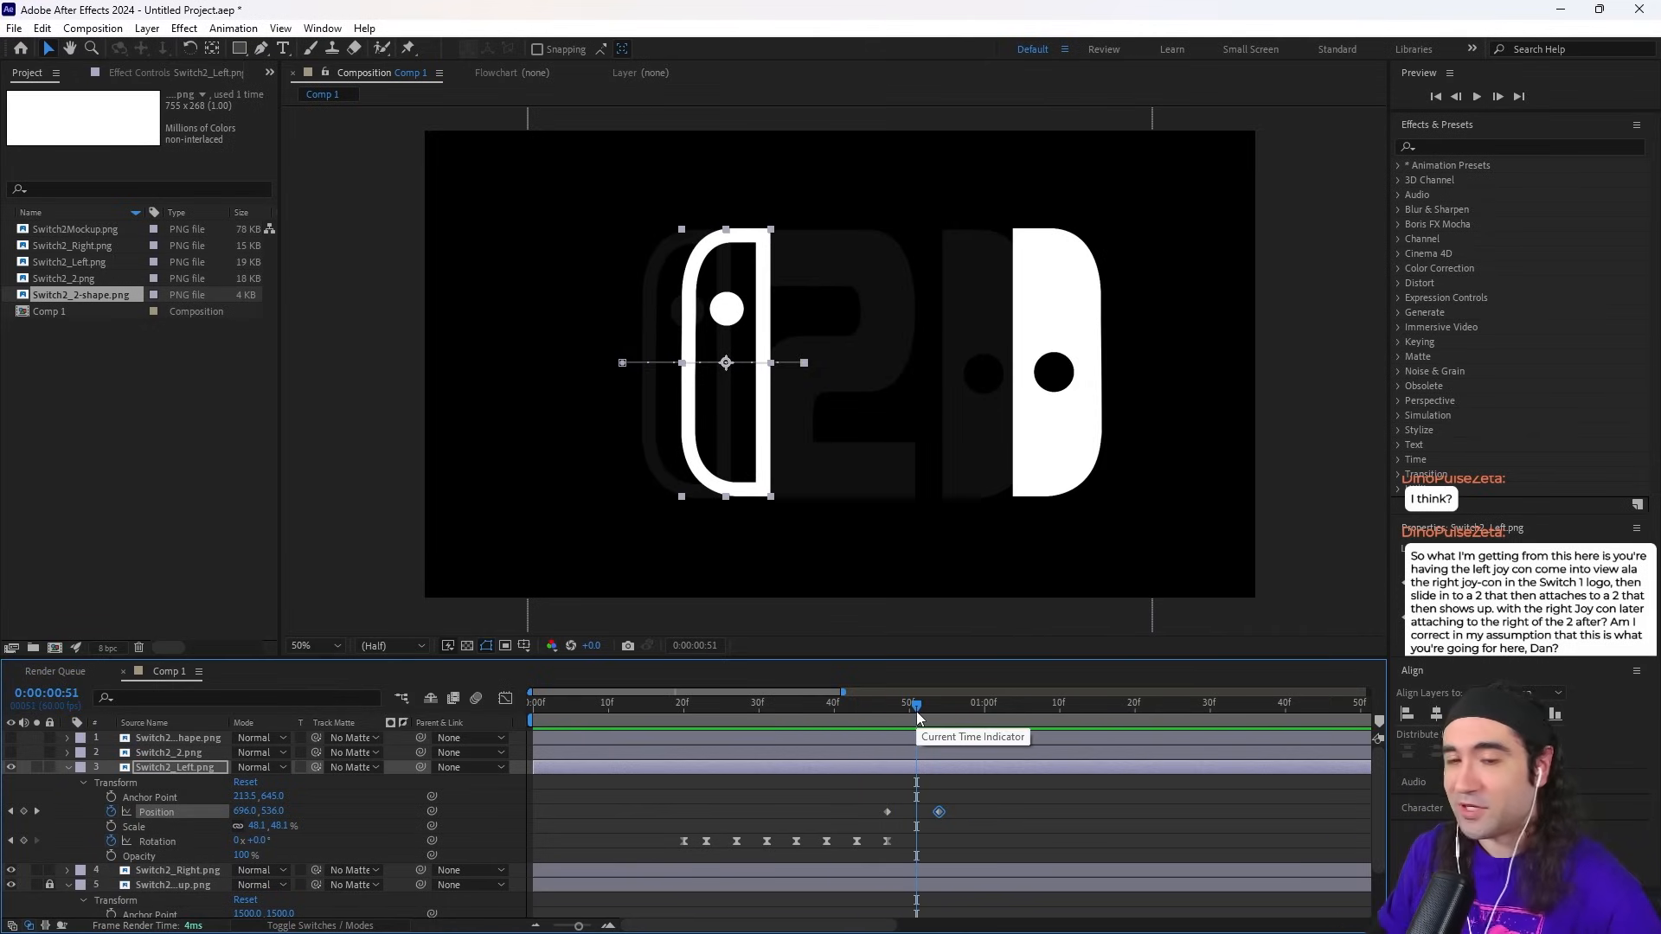
click(152, 809)
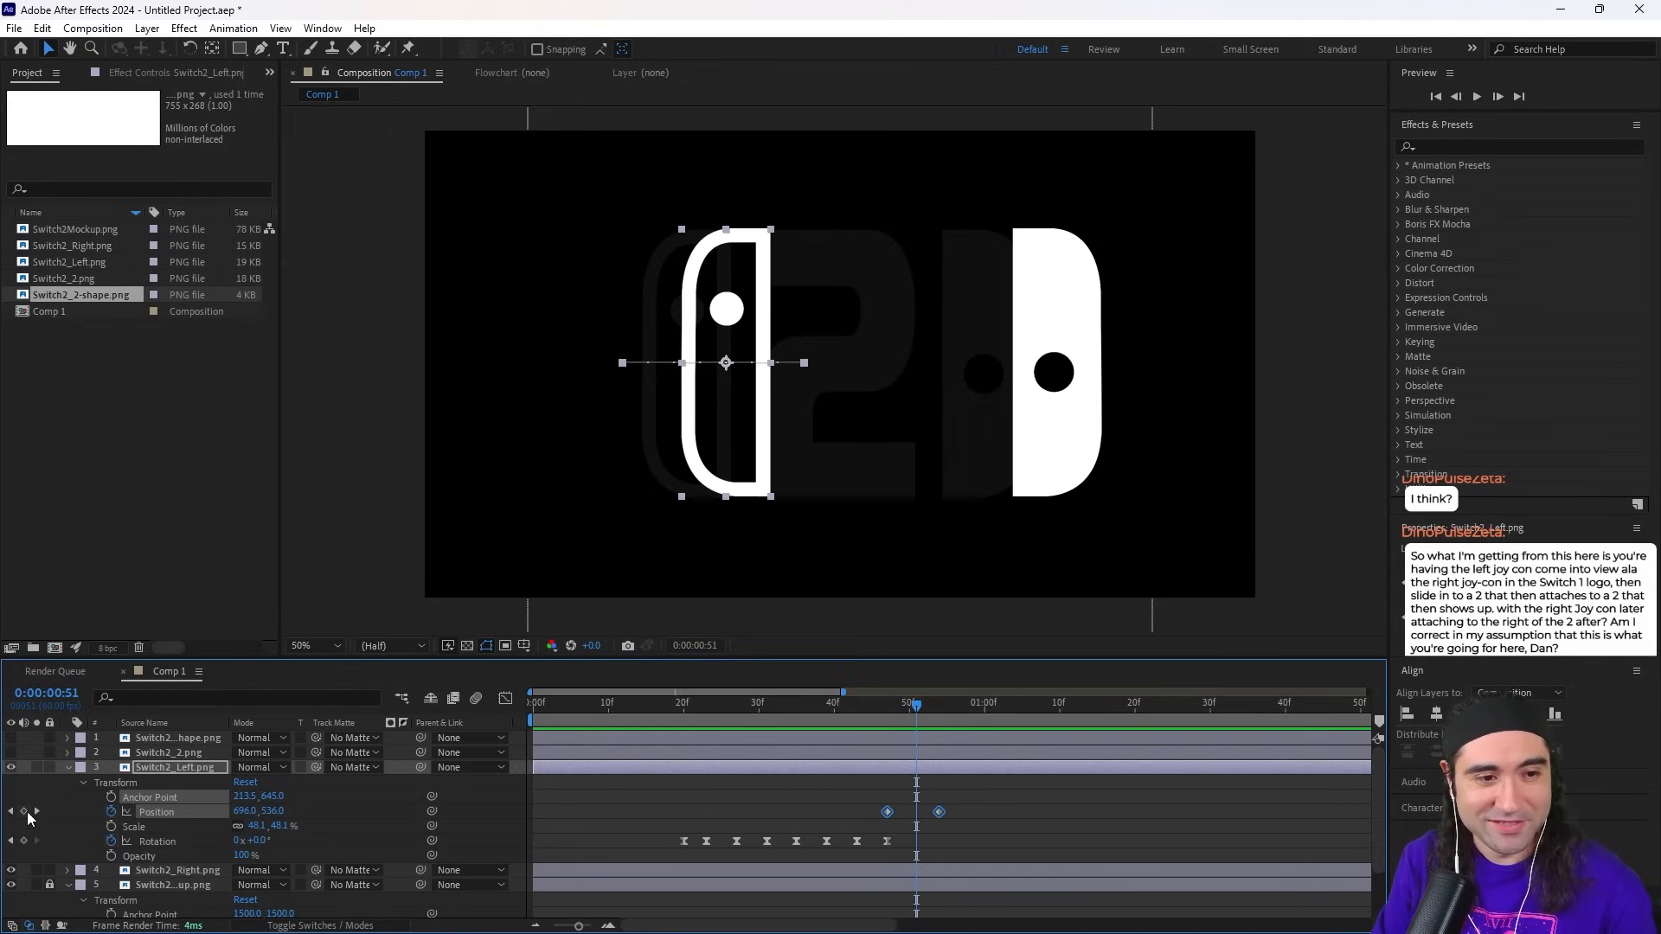
key(F9)
key(shift+F3)
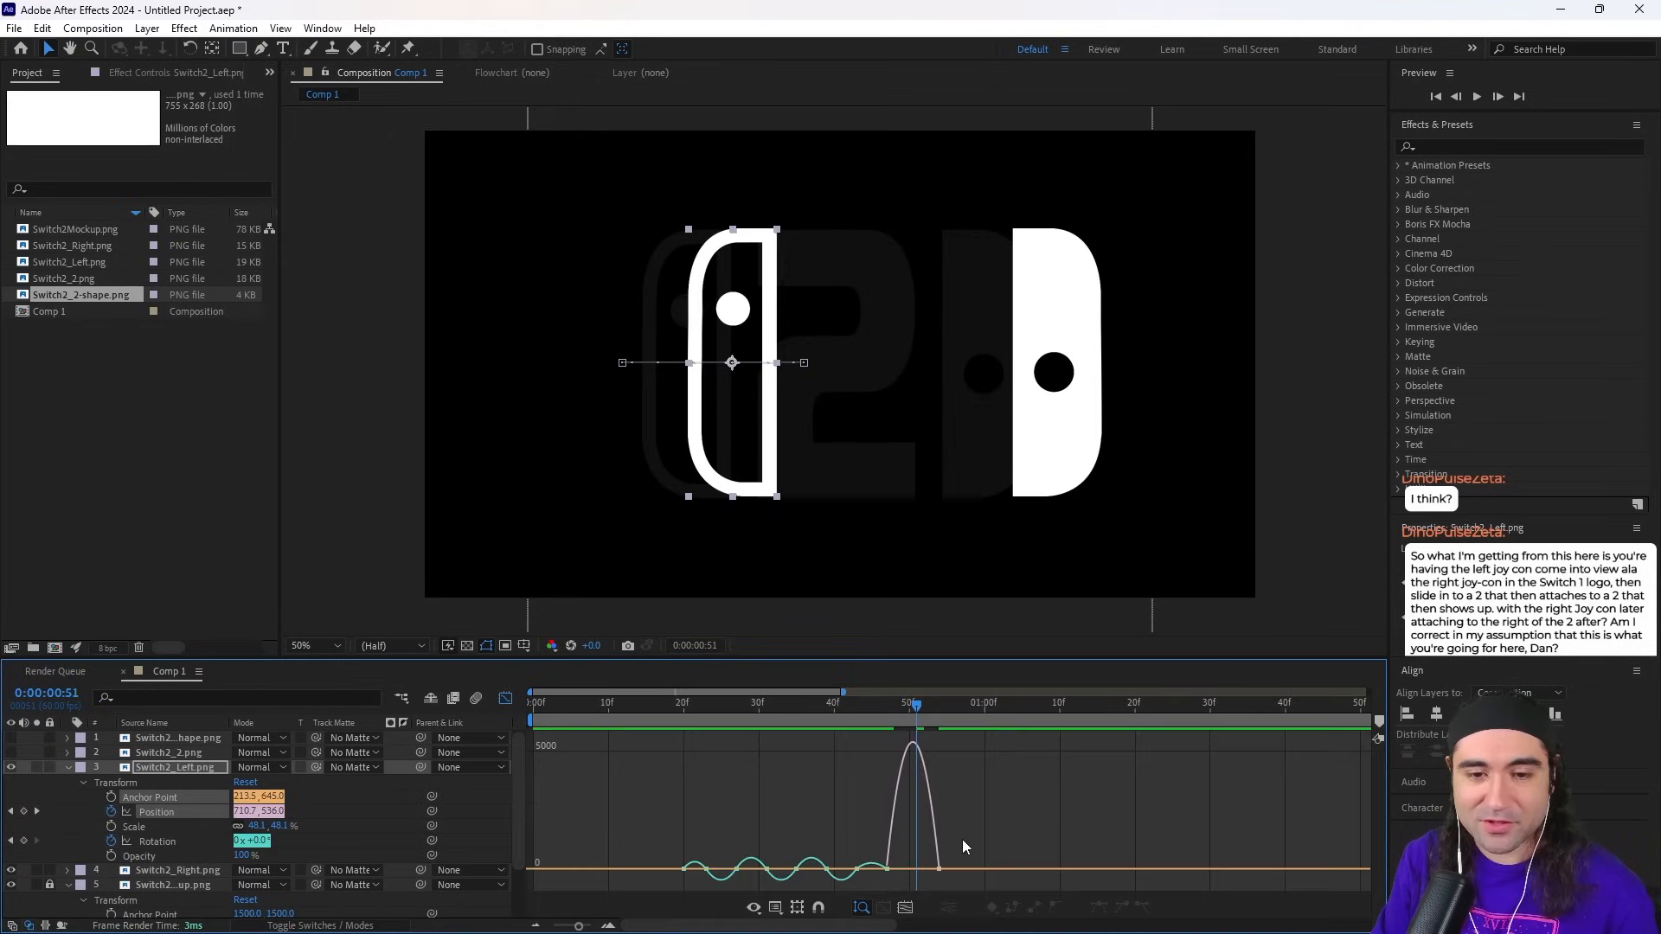
Step: Reshape the left Joy-Con's position speed curve so the slide starts slowly and its speed peaks near the final keyframe
click(933, 872)
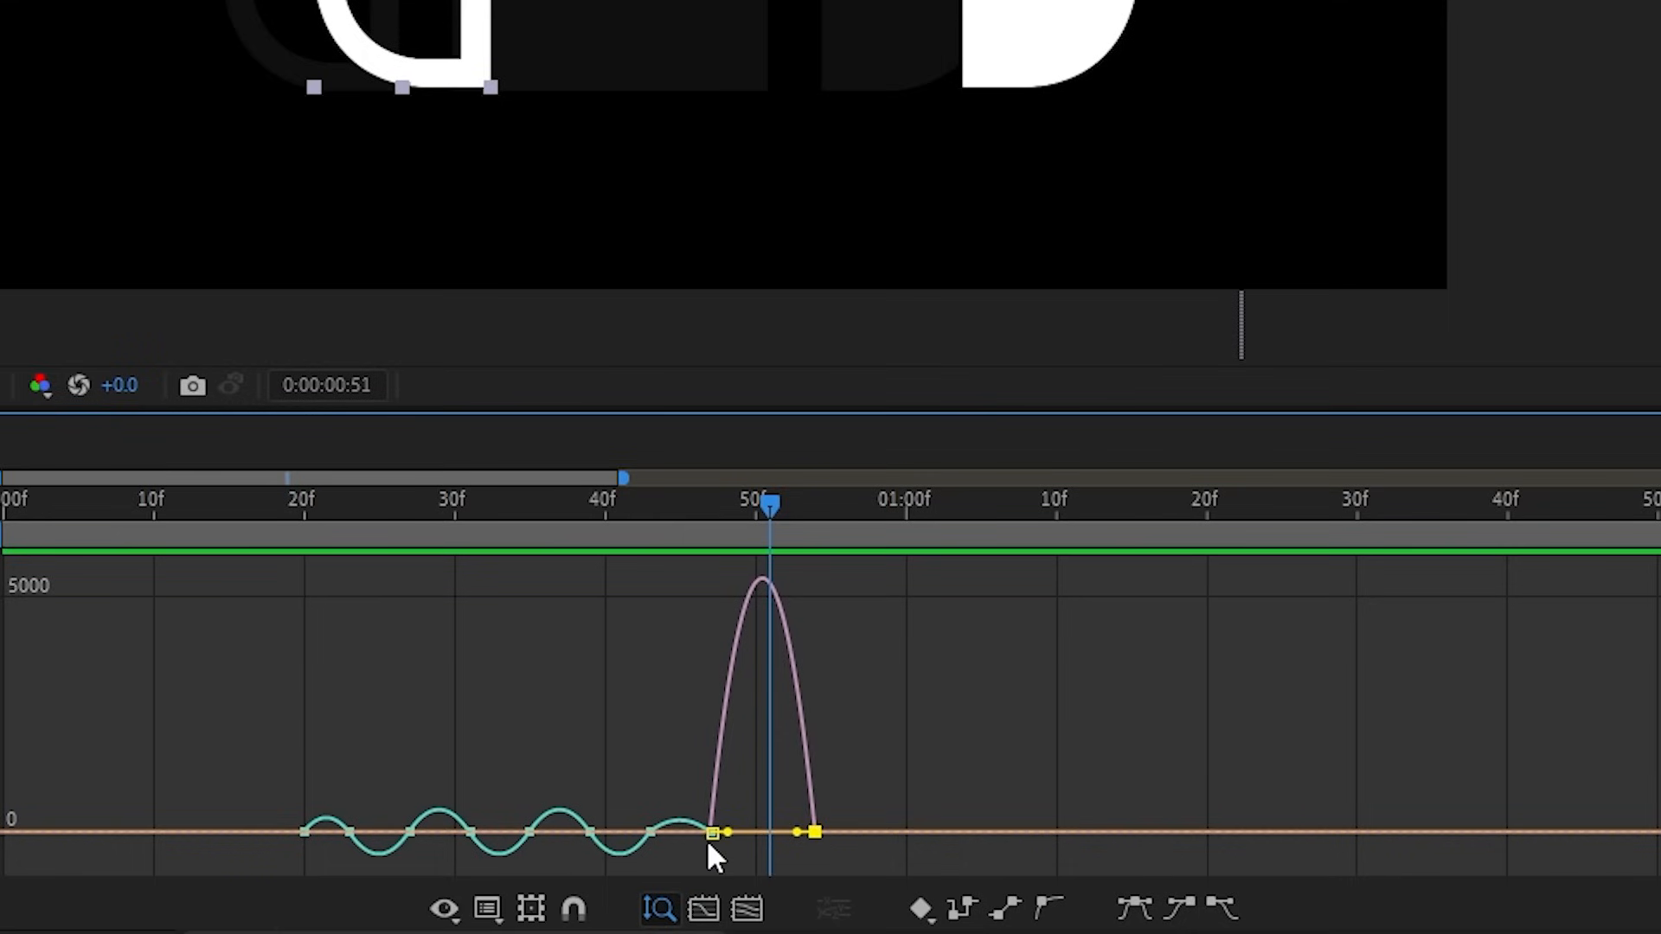
mouse_move(813, 789)
mouse_move(813, 833)
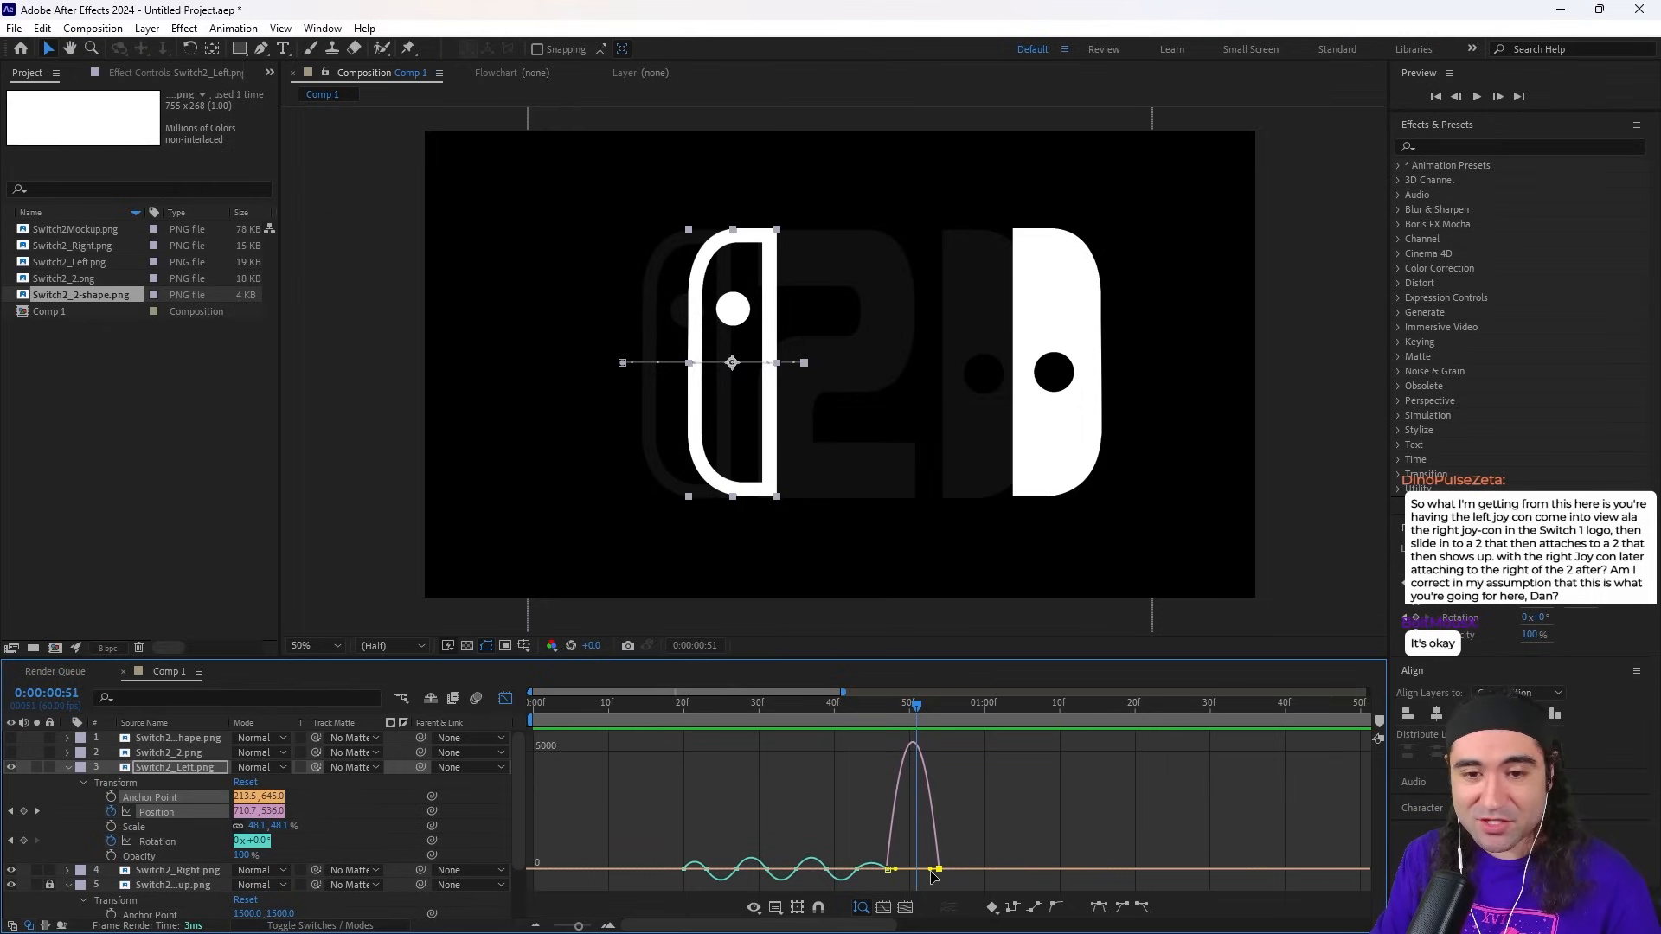
drag(896, 869, 913, 870)
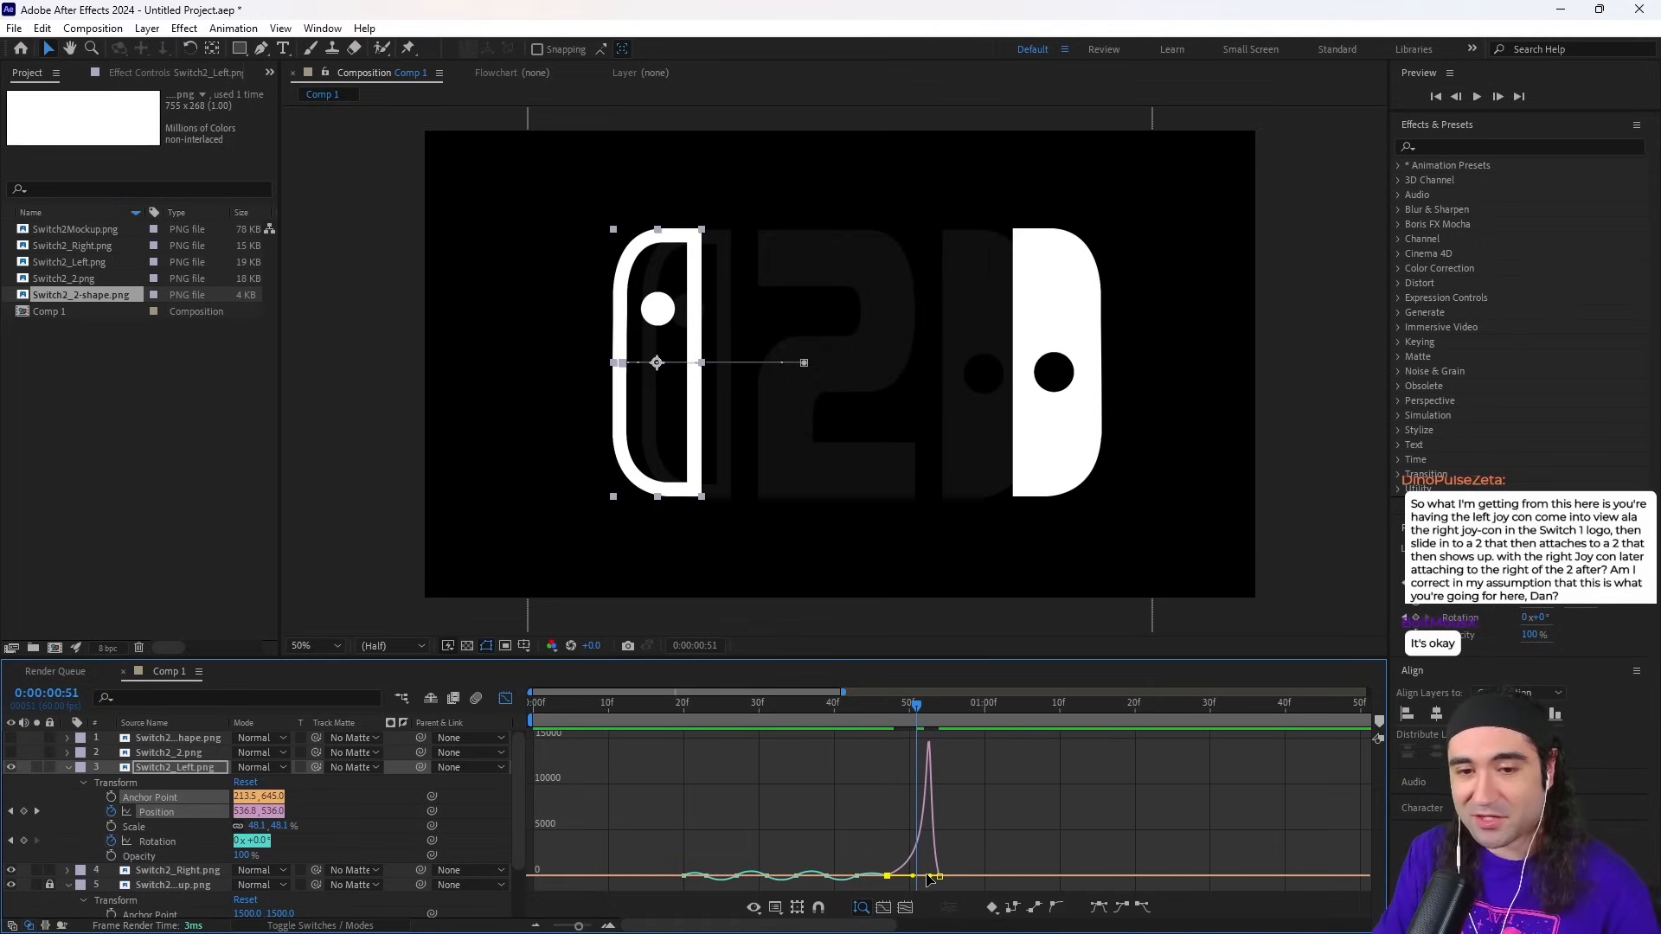
Step: Return to the keyframe view, move the left Joy-Con's ending position keyframe to 0:00:01:14, and preview the wobble and slide
key(shift+F3)
drag(936, 705, 635, 709)
key(space)
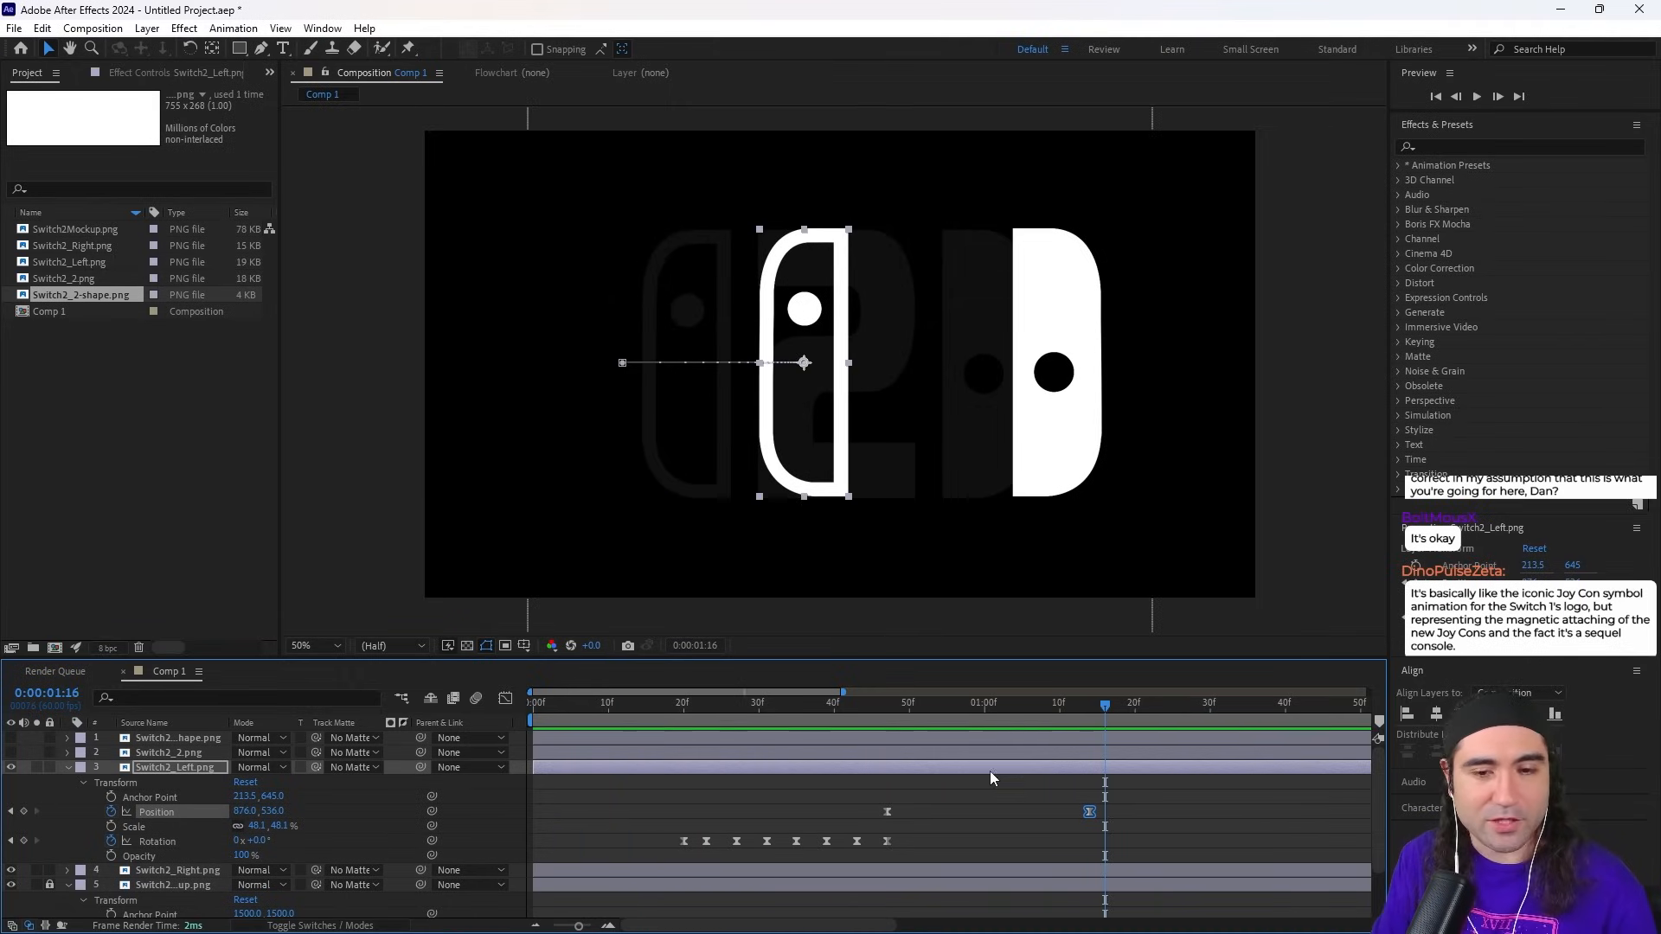
click(663, 710)
key(space)
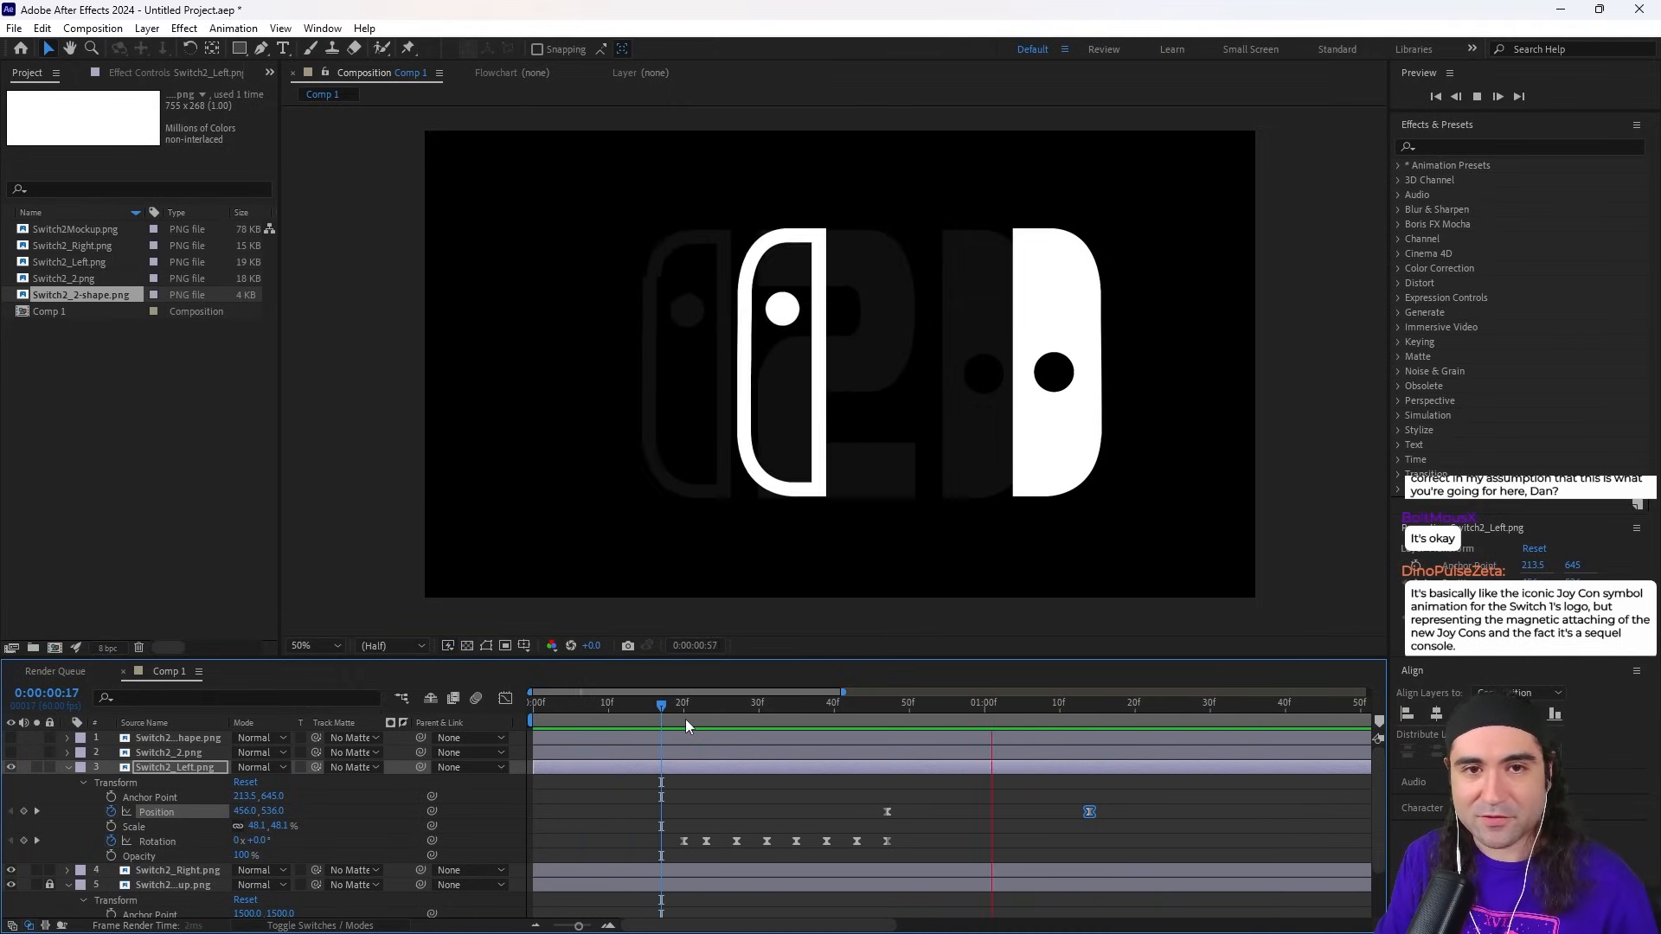
Step: Stop the preview, make the Switch2_2.png layer visible, and select it
key(space)
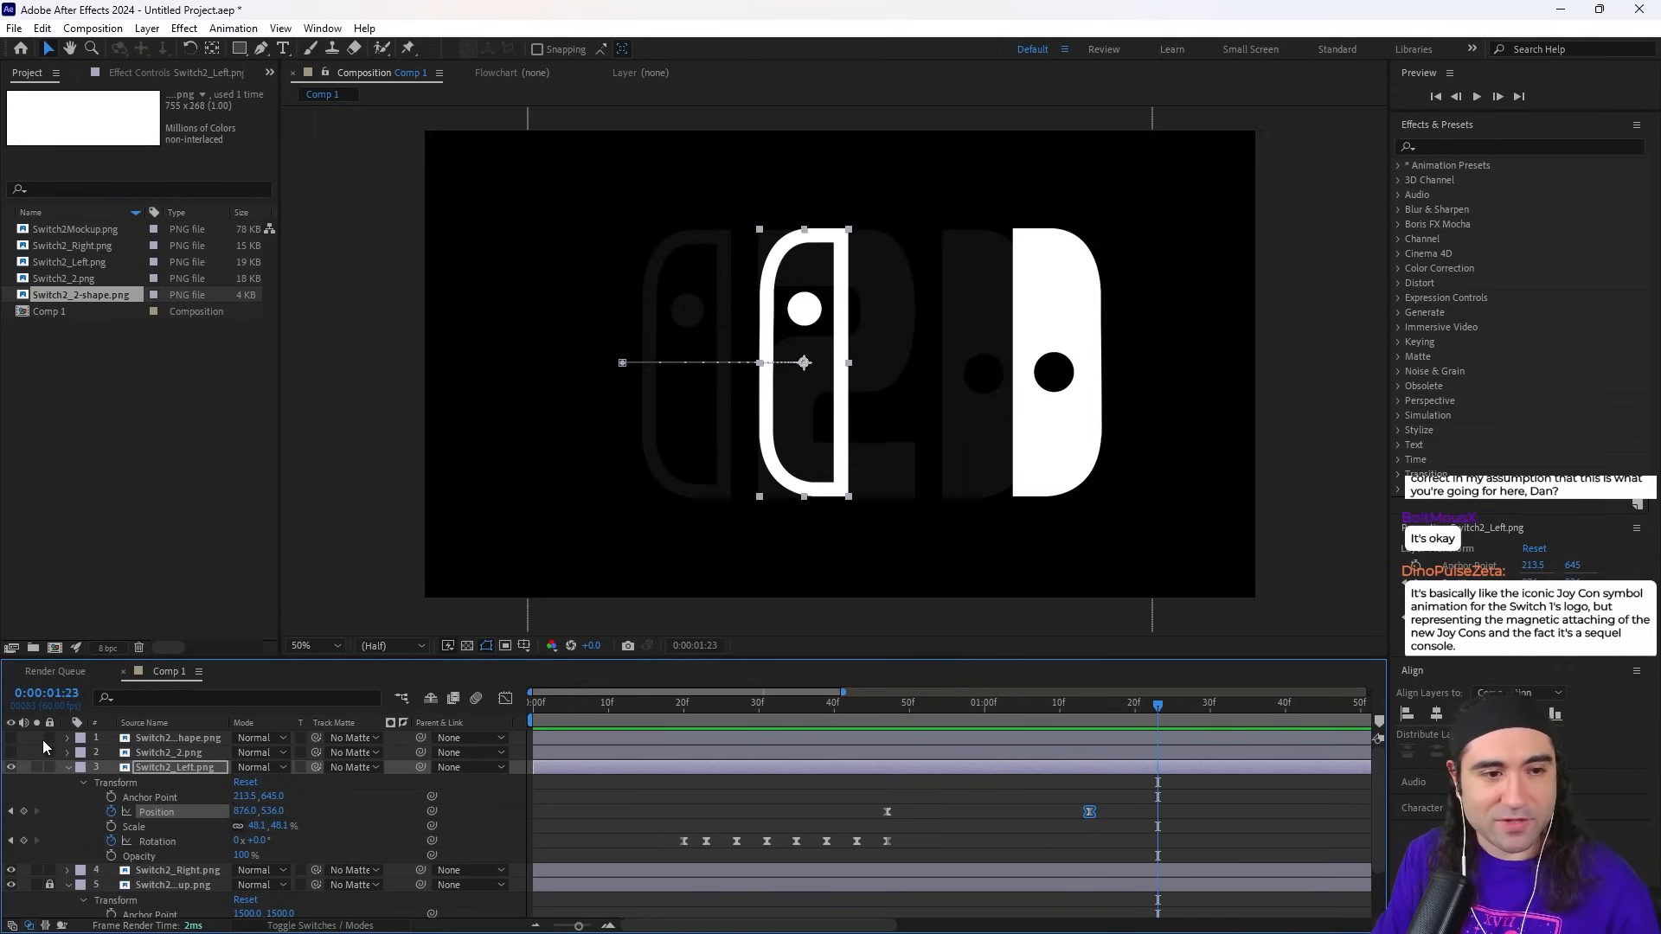
click(12, 738)
click(10, 738)
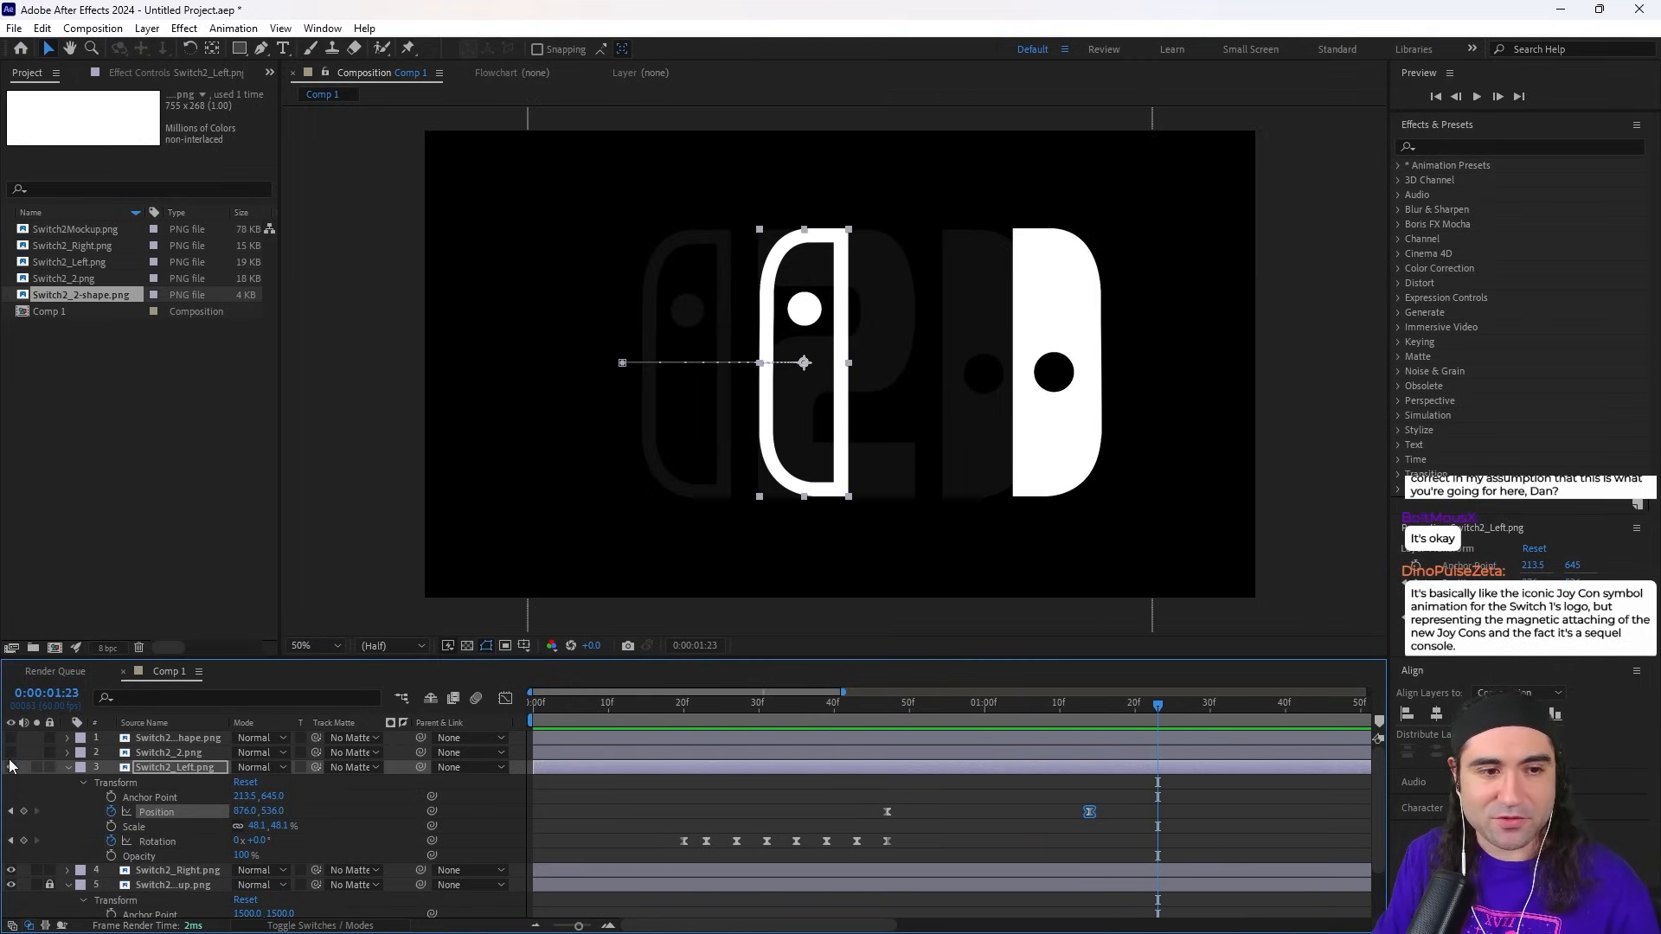
click(10, 762)
click(11, 753)
click(192, 754)
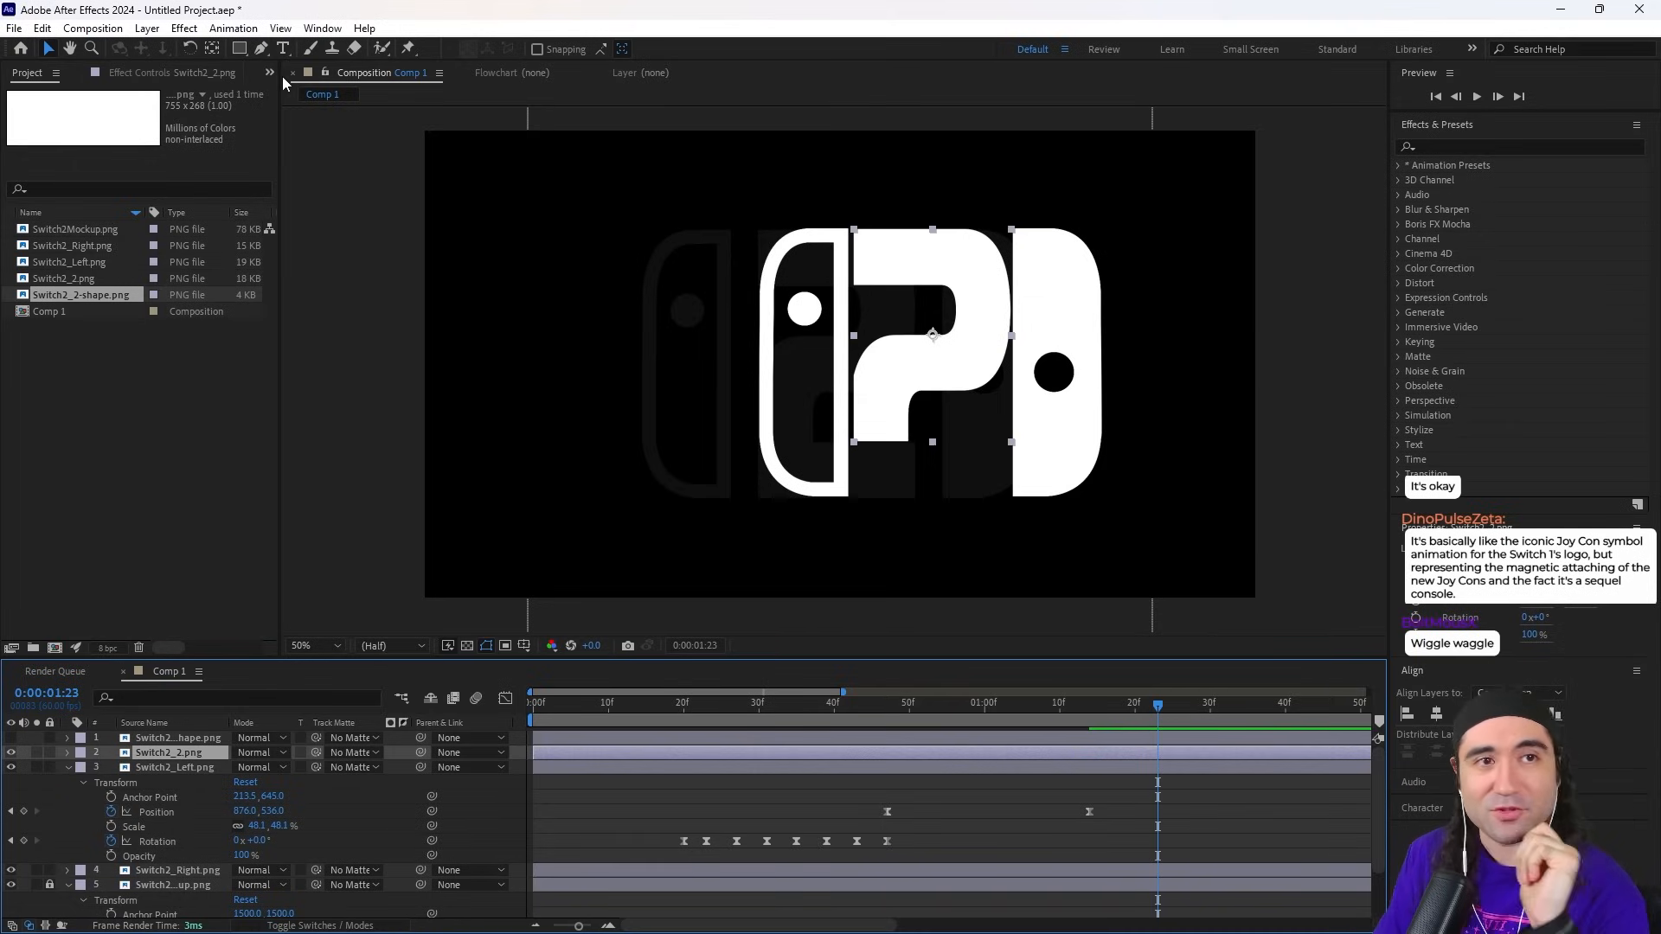
Step: Draw an open mask path with the Pen tool along the centre of the 2, from its upper-left end to below its stem
click(261, 48)
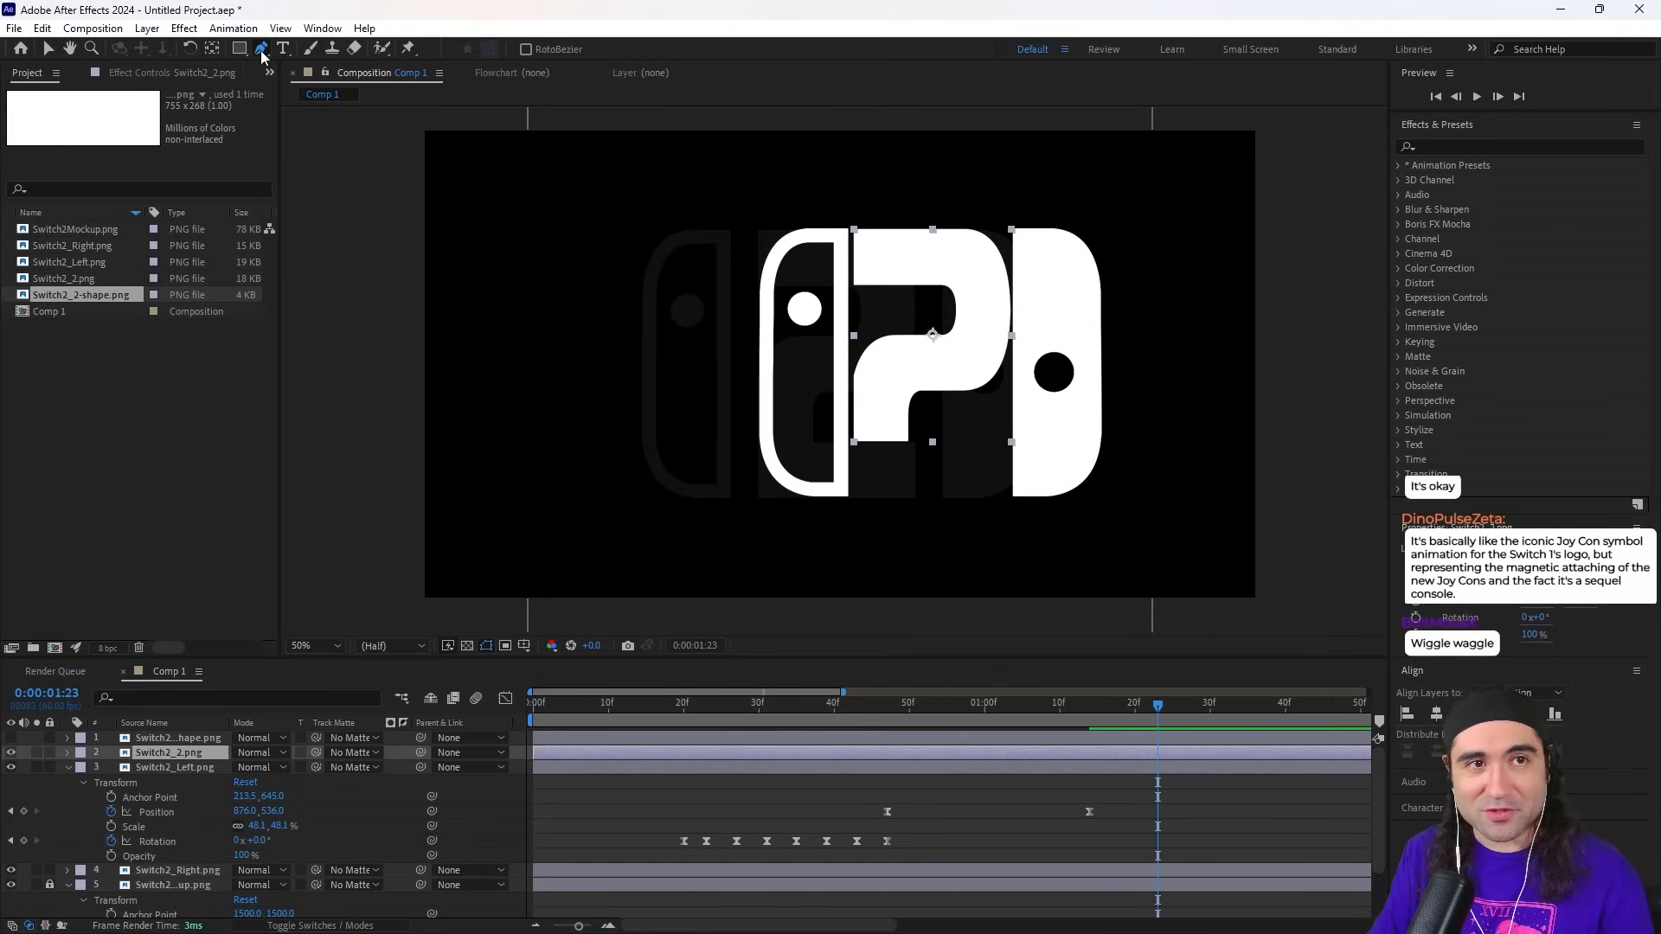
scroll(943, 244, up, 4)
scroll(945, 249, down, 4)
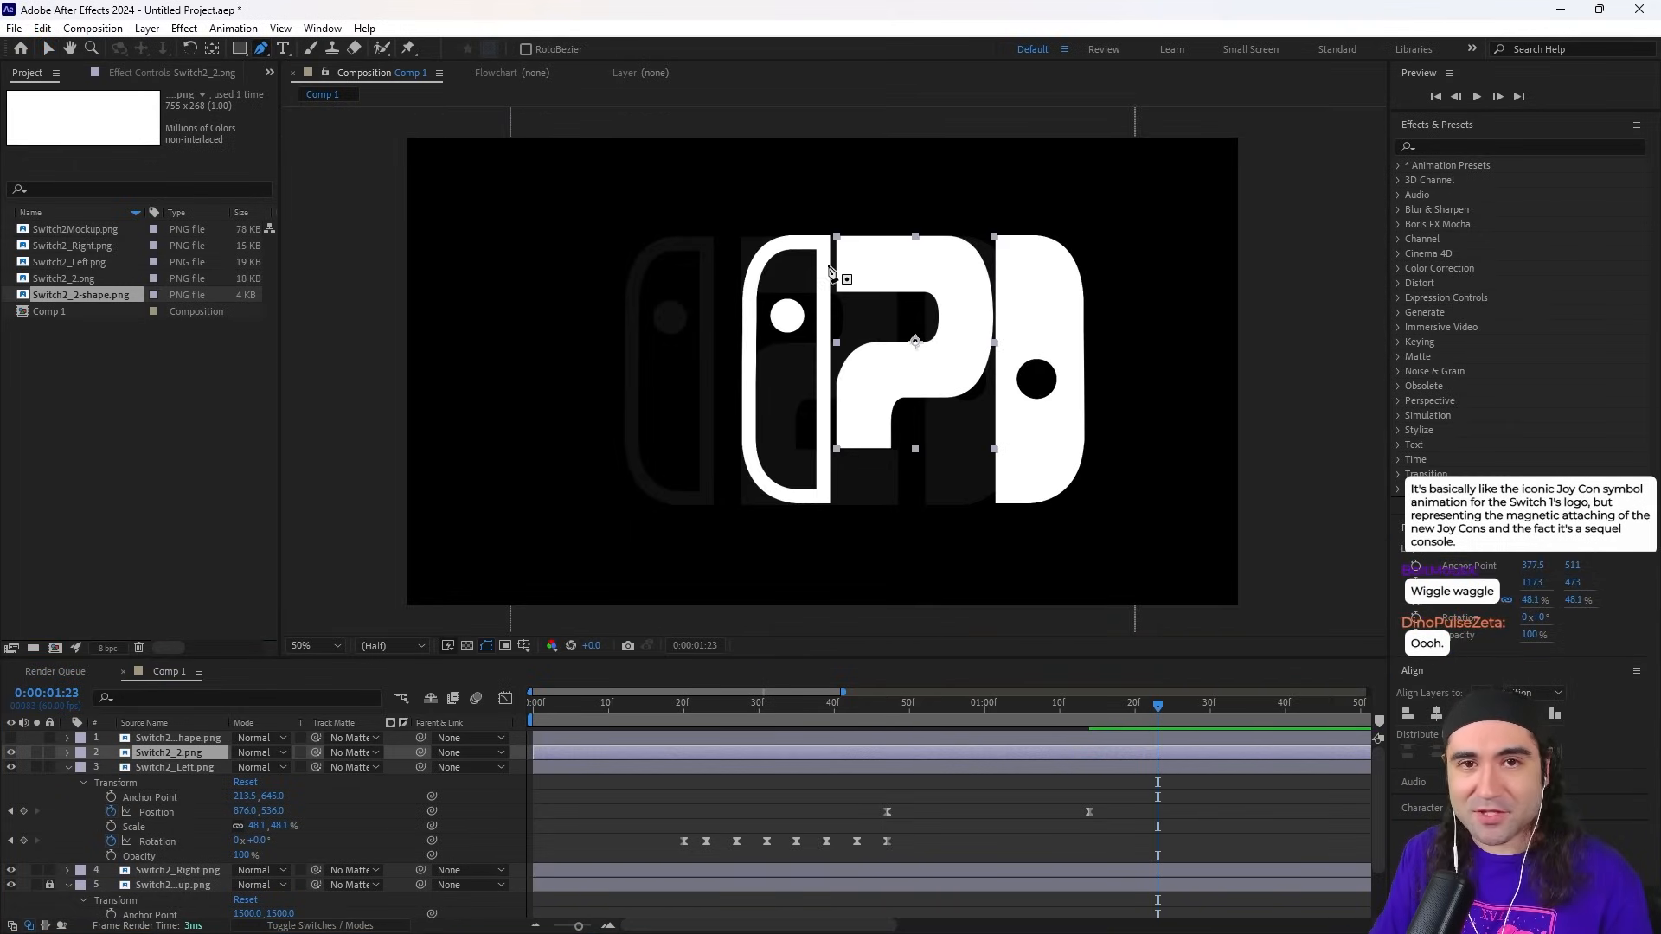
click(824, 264)
click(947, 264)
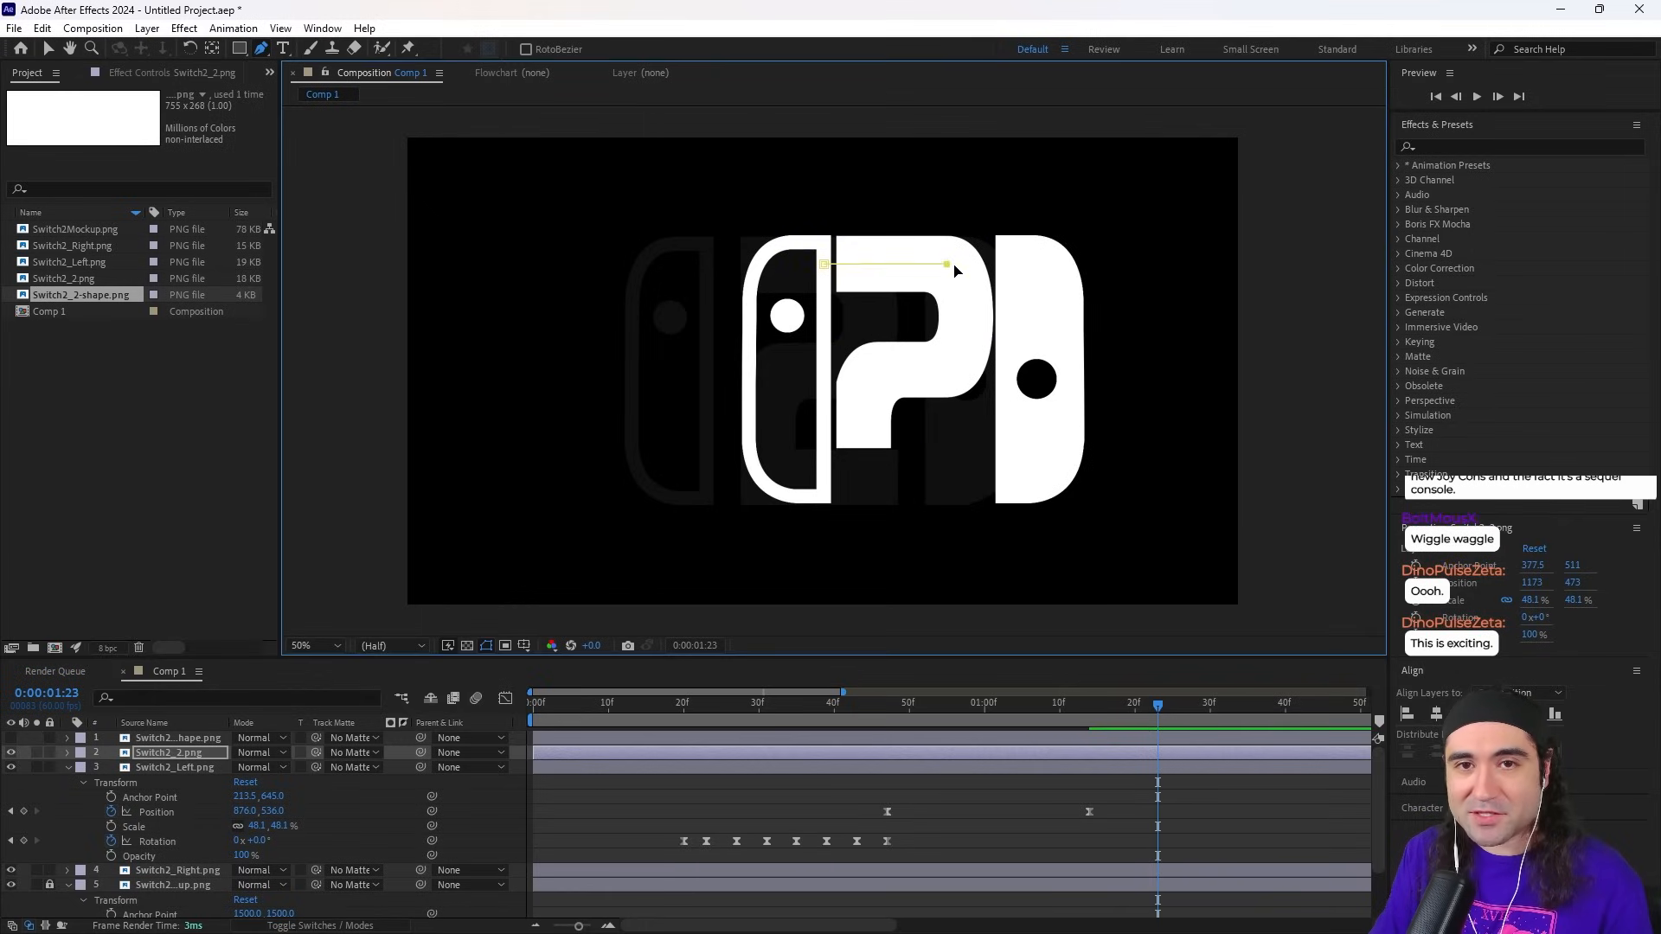
key(ctrl+z)
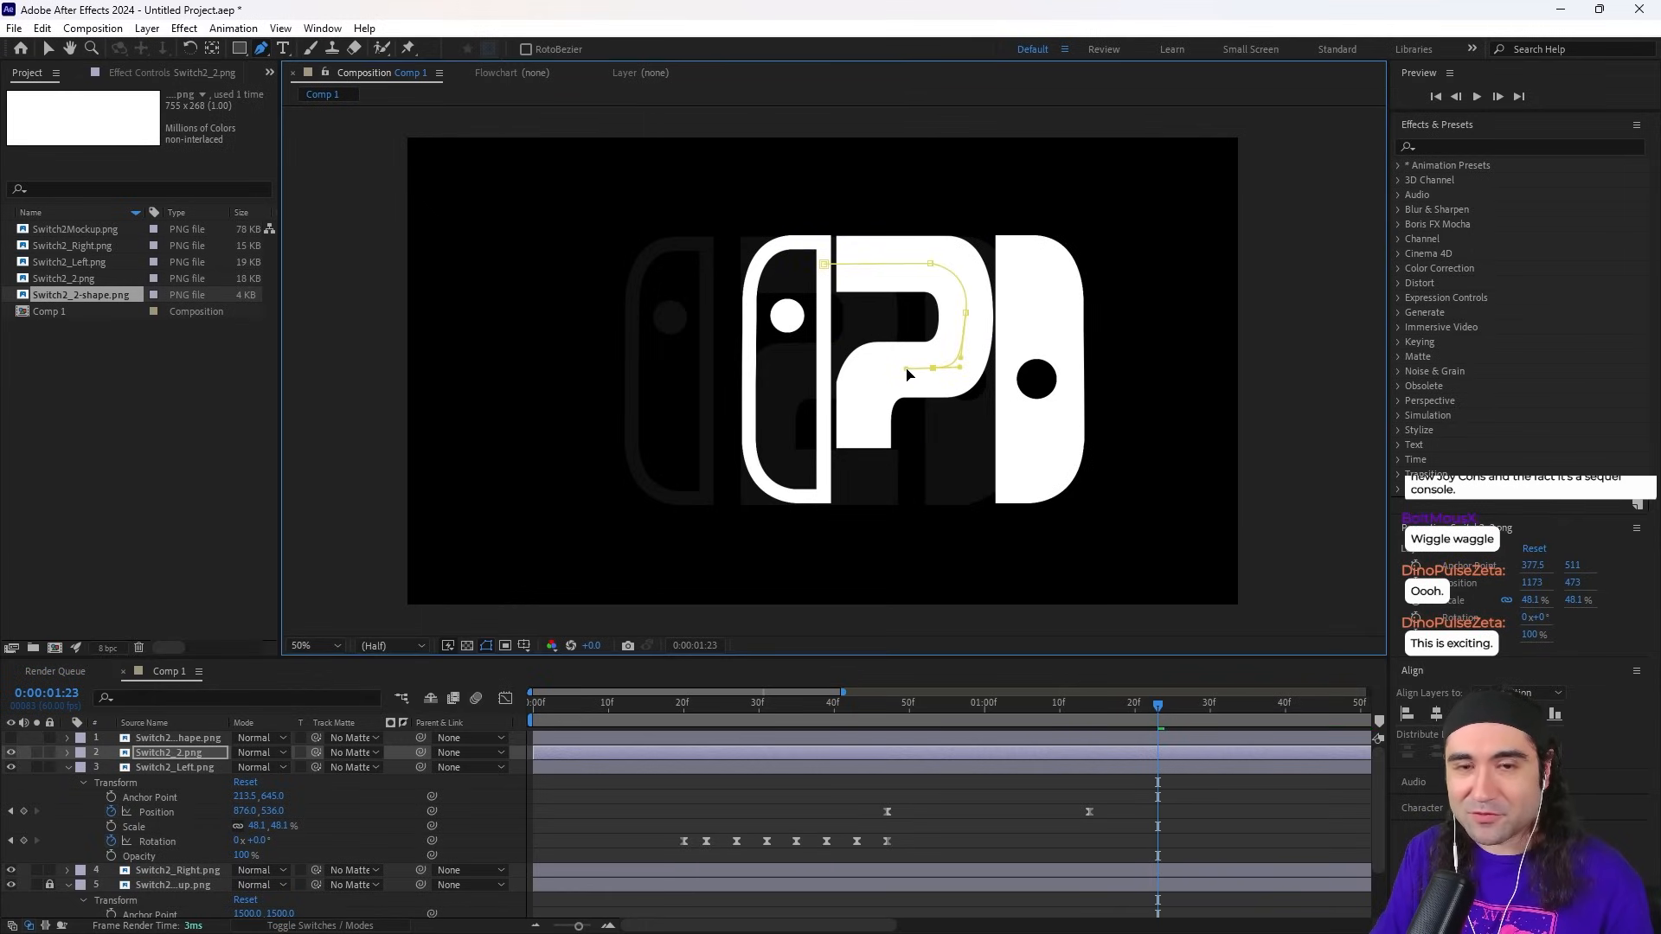
drag(866, 392, 866, 424)
click(862, 466)
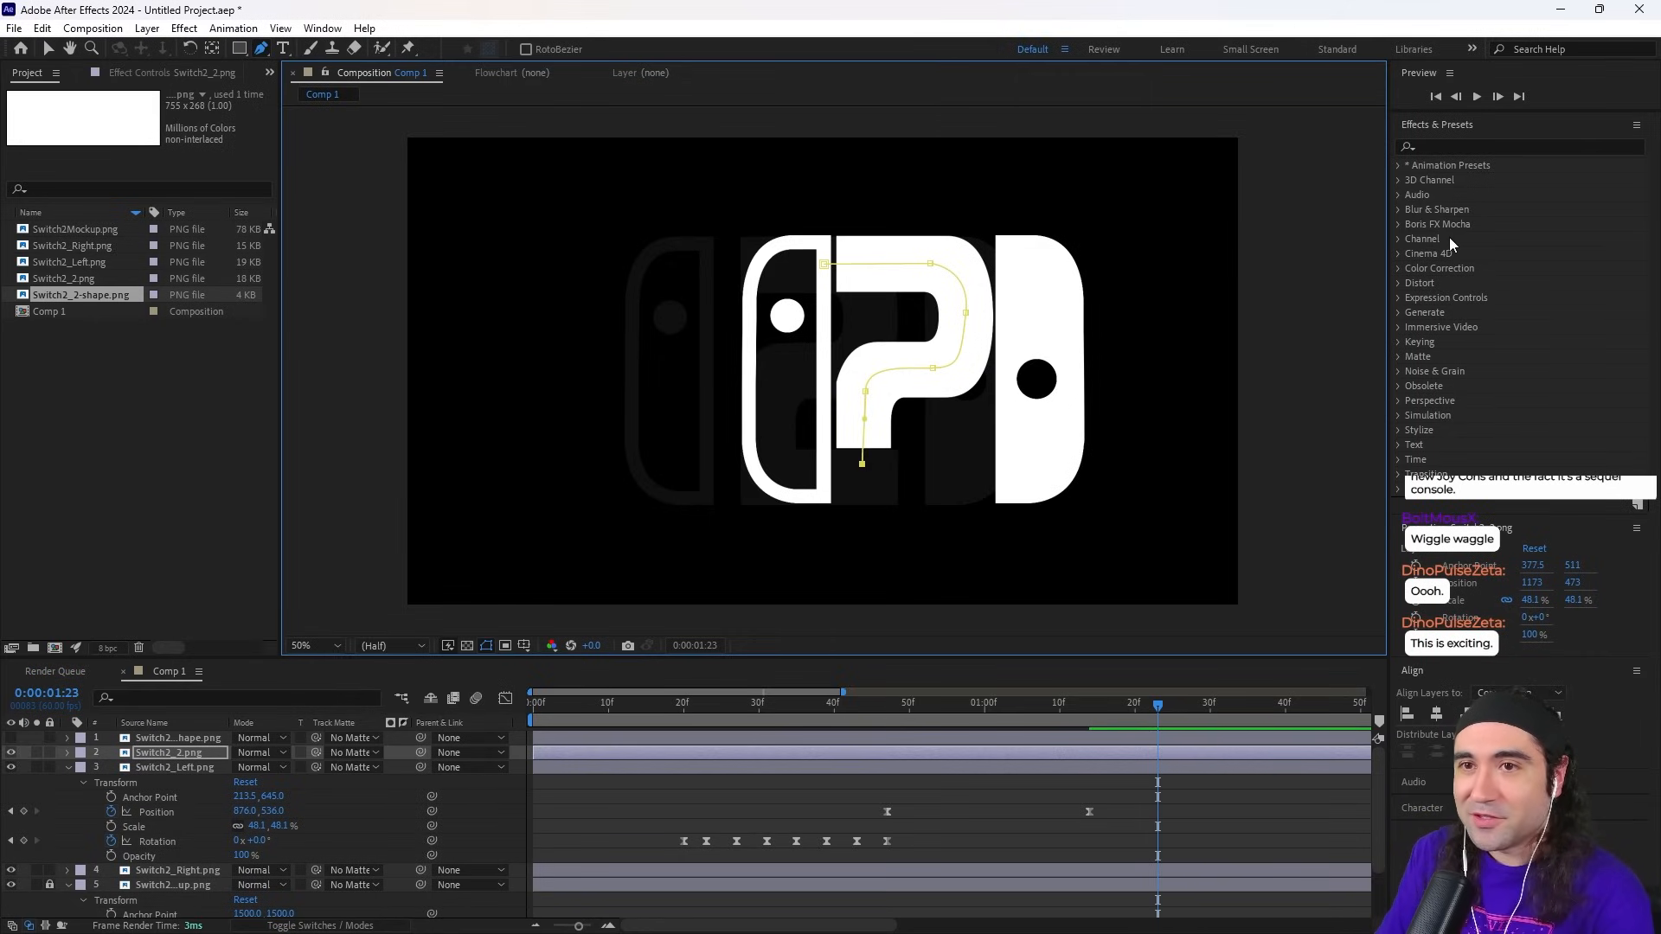
Step: Find the Stroke effect, apply it to the Switch2_2.png layer, and return to the Selection tool
click(1455, 150)
text(stroke)
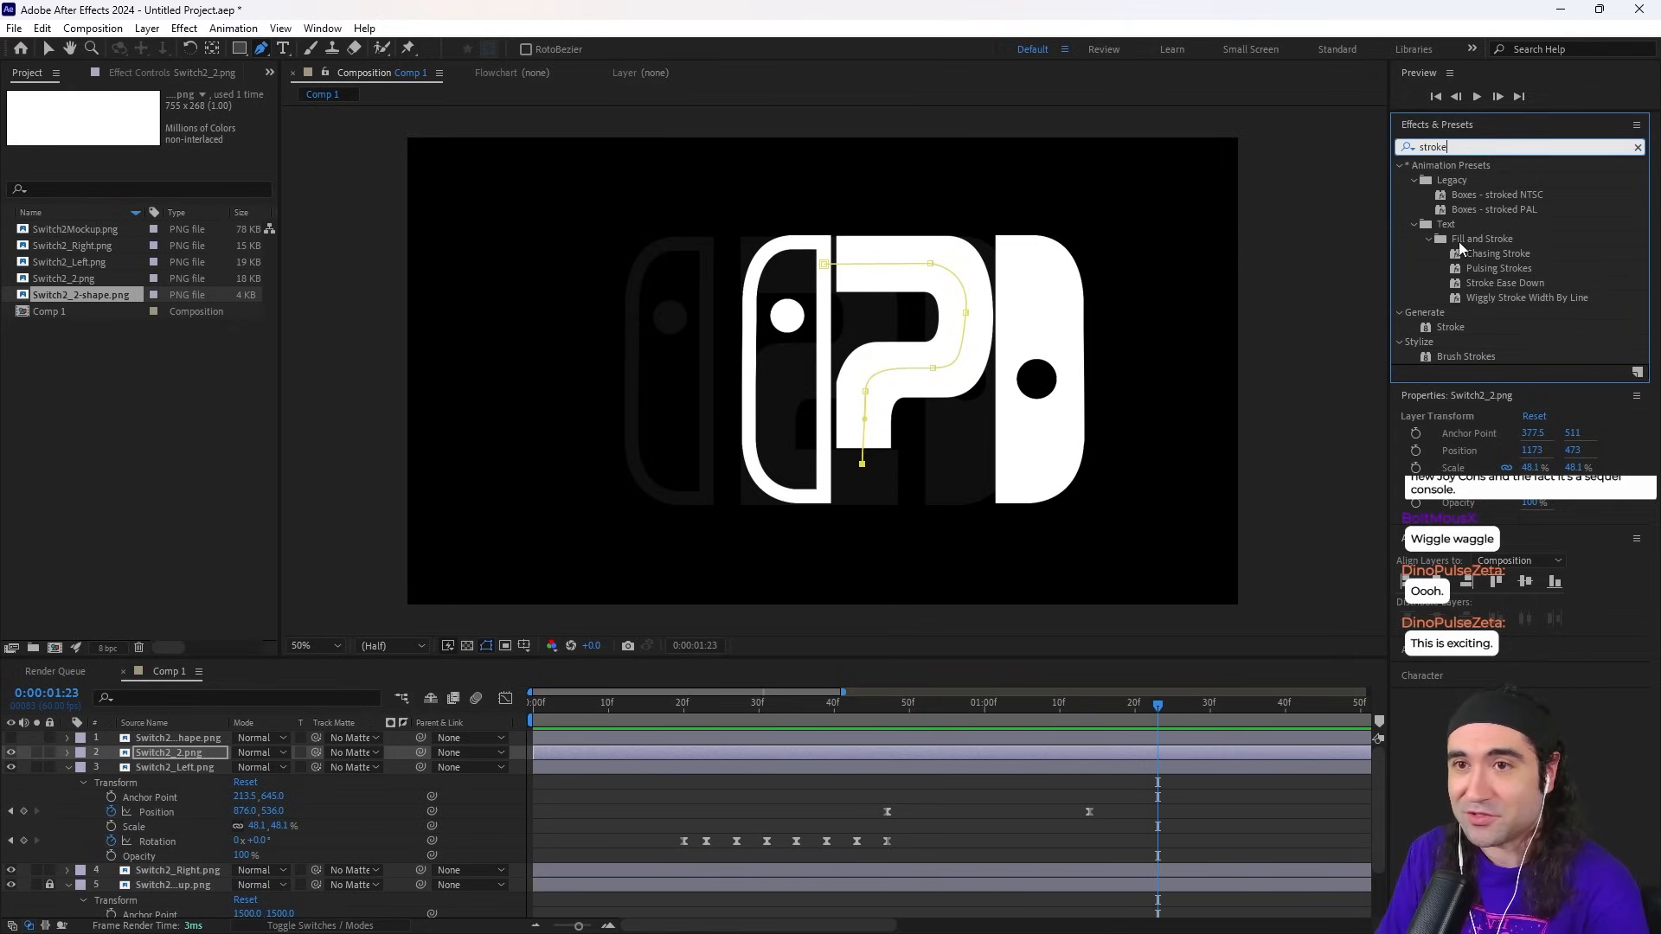
click(1451, 328)
mouse_move(1452, 329)
mouse_down()
mouse_move(443, 556)
mouse_move(174, 753)
mouse_up()
key(v)
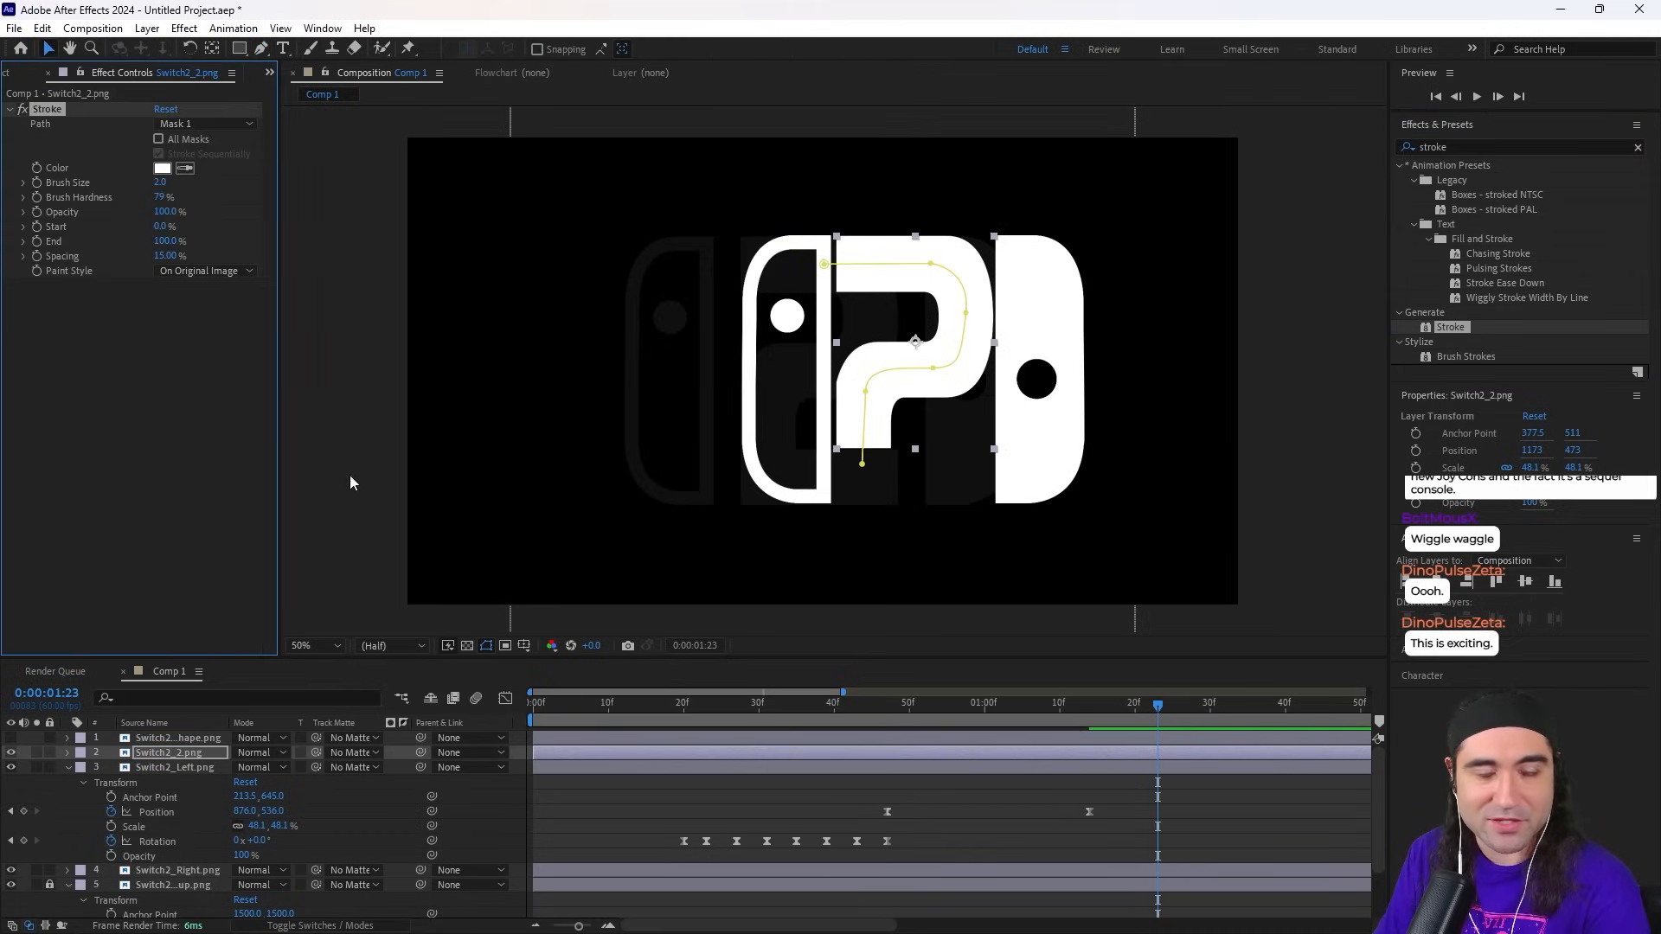
Step: Set the Stroke effect to cover all masks and use the Reveal Original Image paint style
click(159, 138)
click(197, 271)
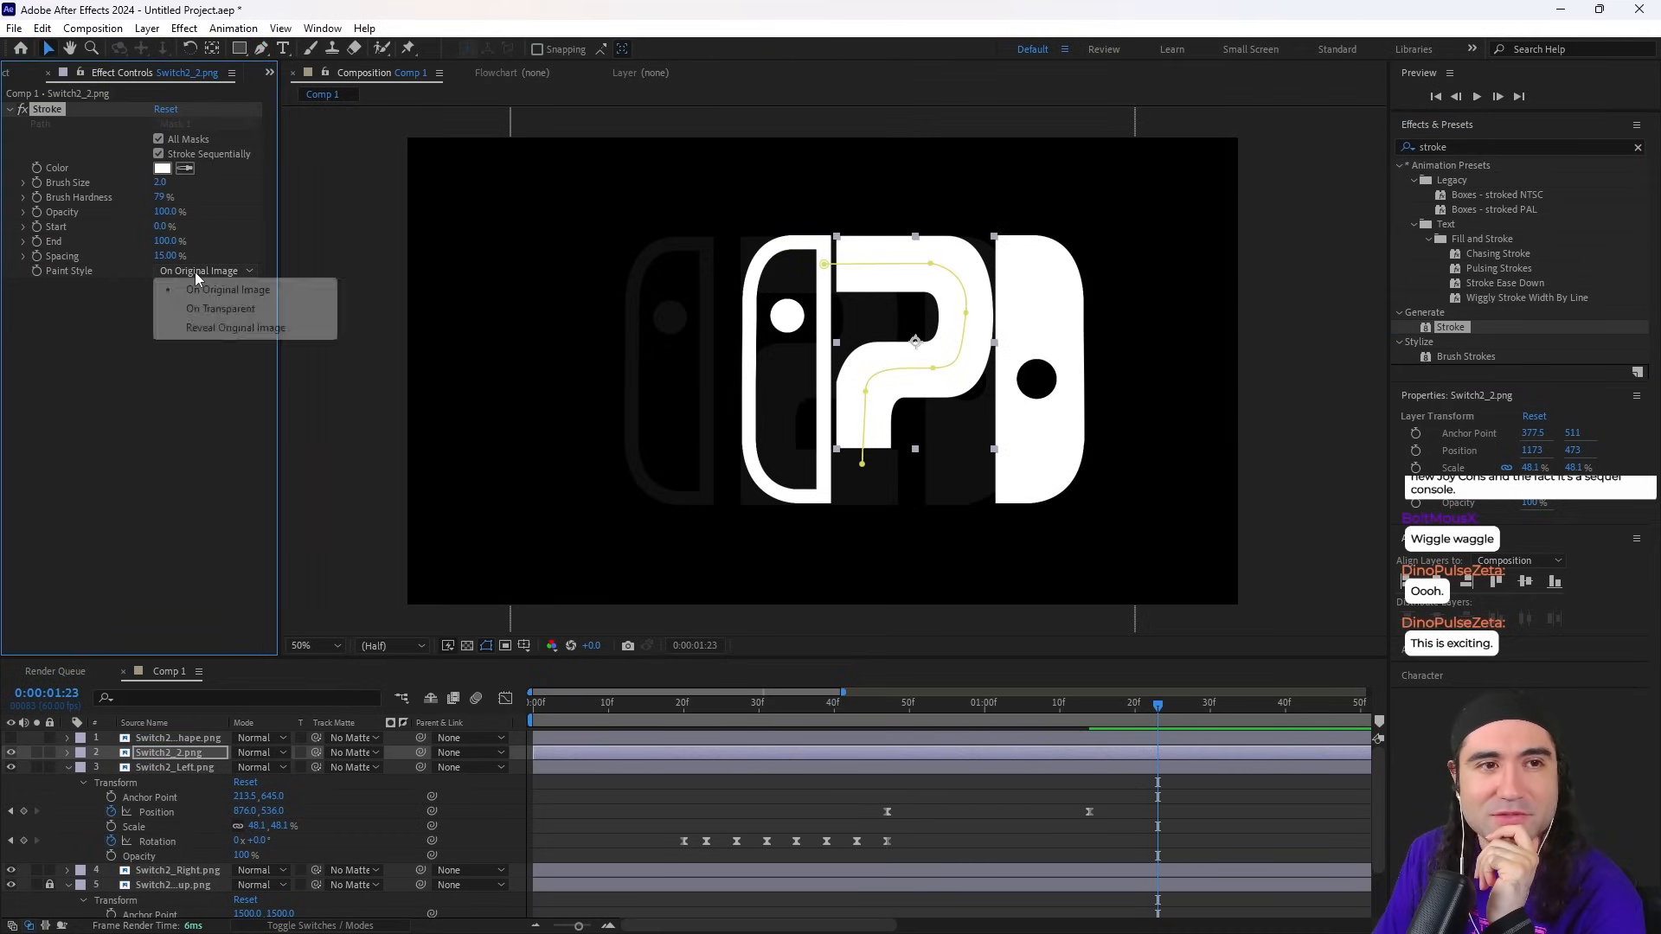
click(206, 331)
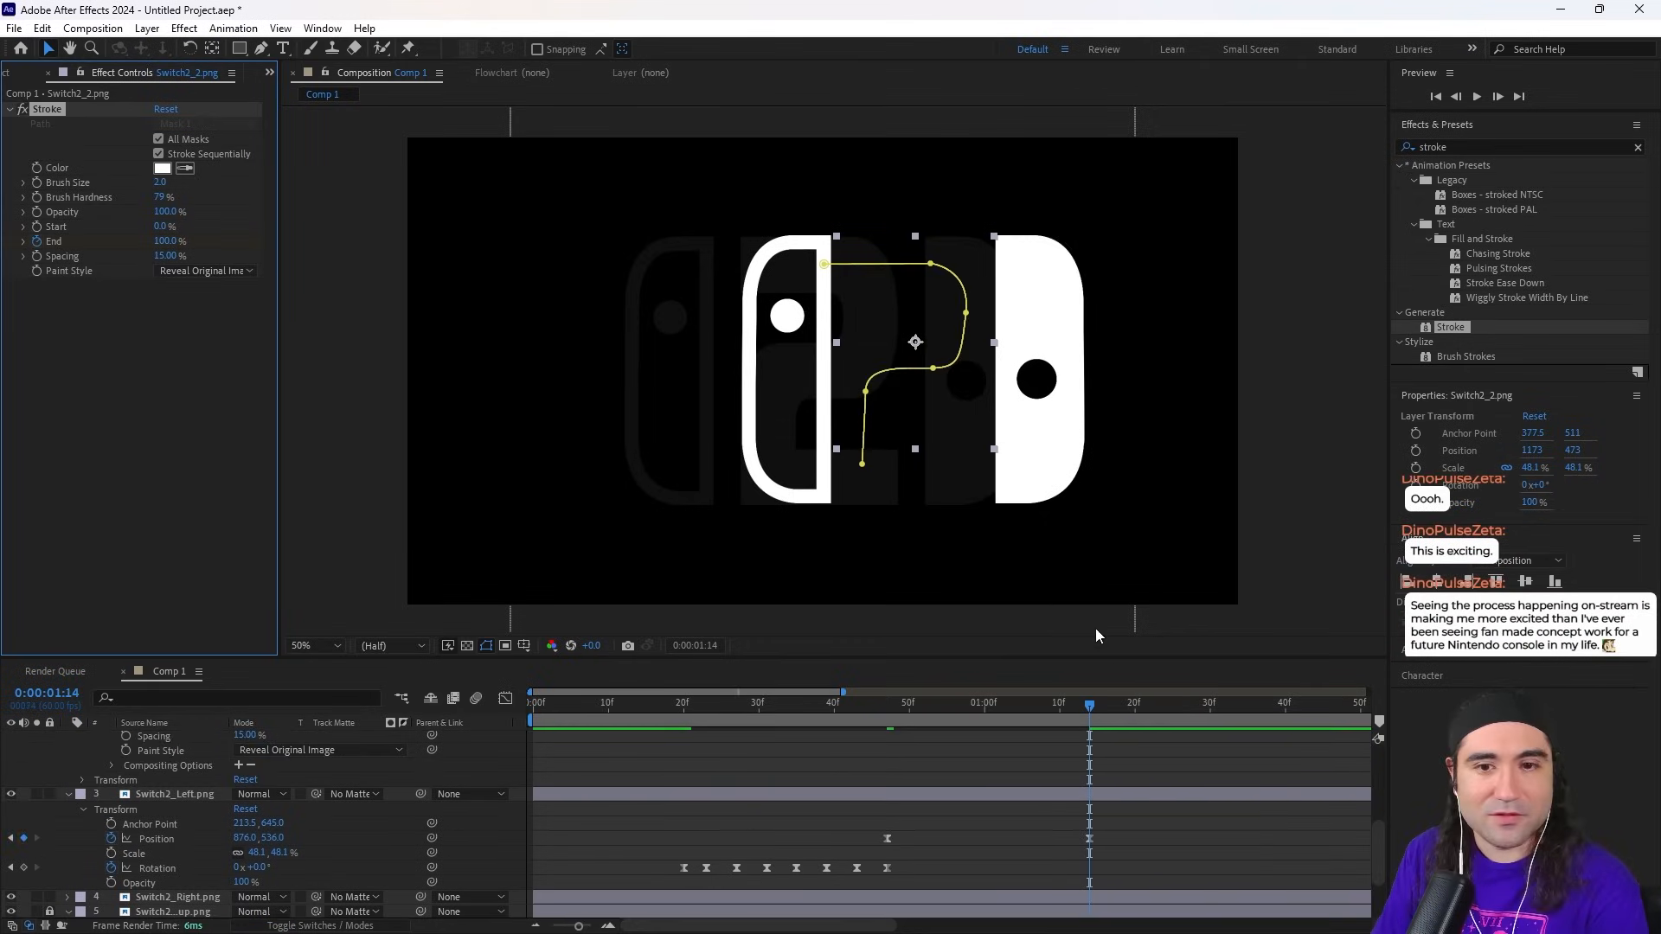
Step: Set the Stroke effect's brush size to 200 and preview the 2's reveal with the left Joy-Con's slide
drag(1093, 704, 1083, 704)
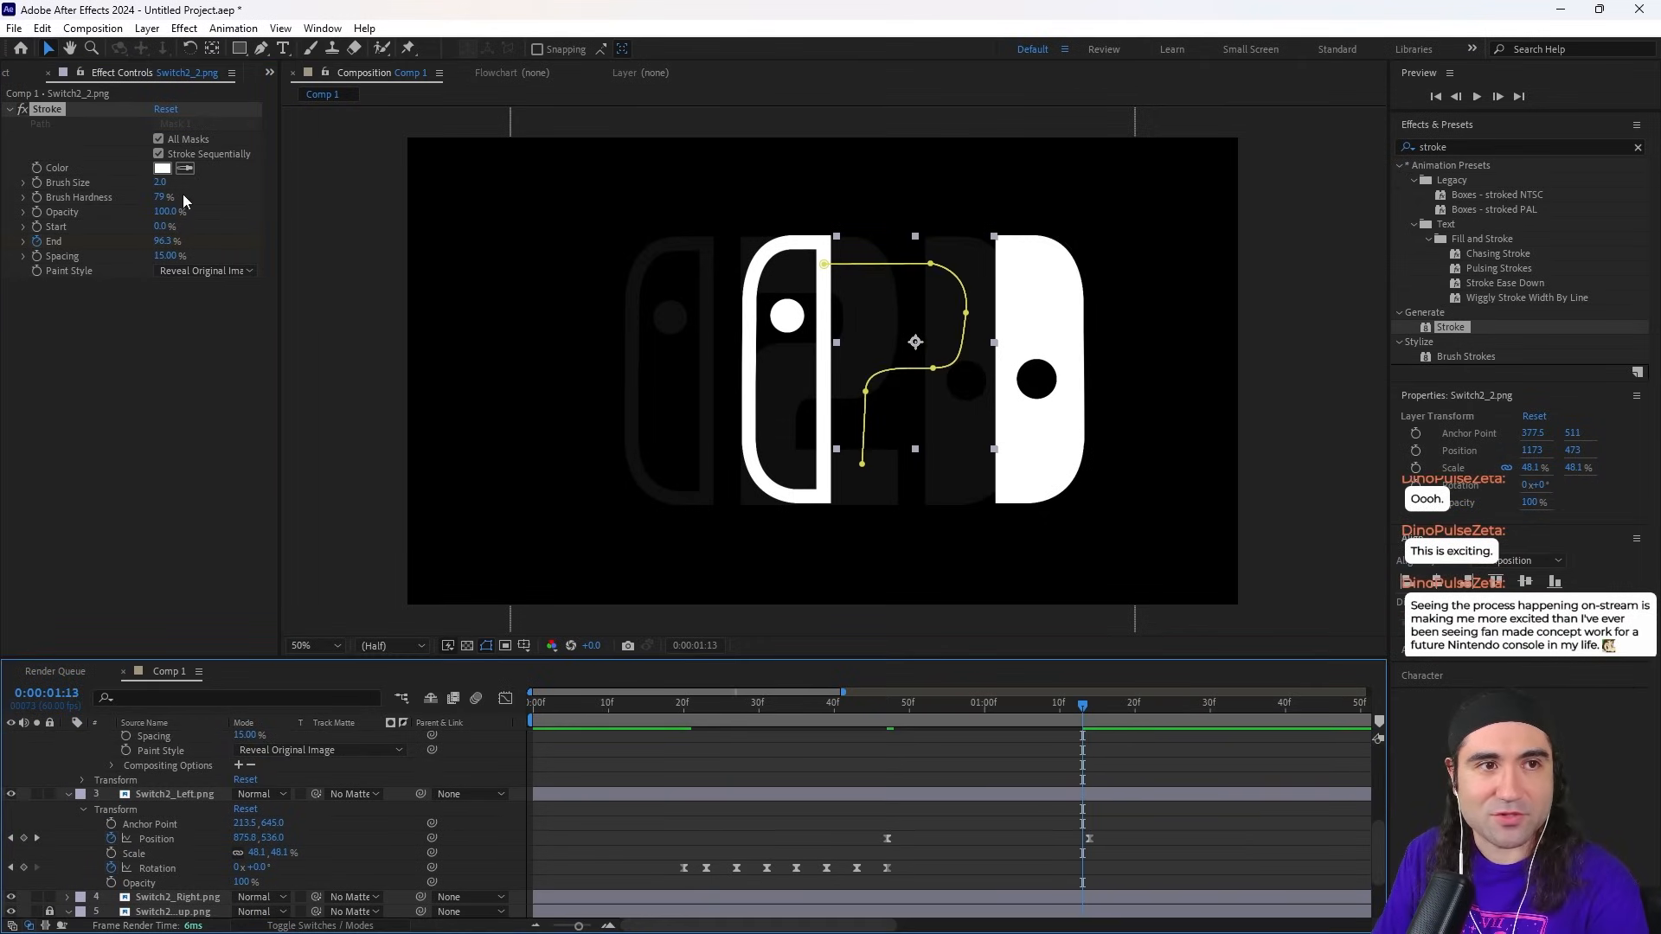
mouse_move(159, 184)
mouse_down()
mouse_move(635, 214)
mouse_move(1660, 227)
mouse_up()
mouse_move(904, 725)
mouse_down()
mouse_move(860, 731)
mouse_move(1007, 730)
mouse_move(883, 737)
mouse_up()
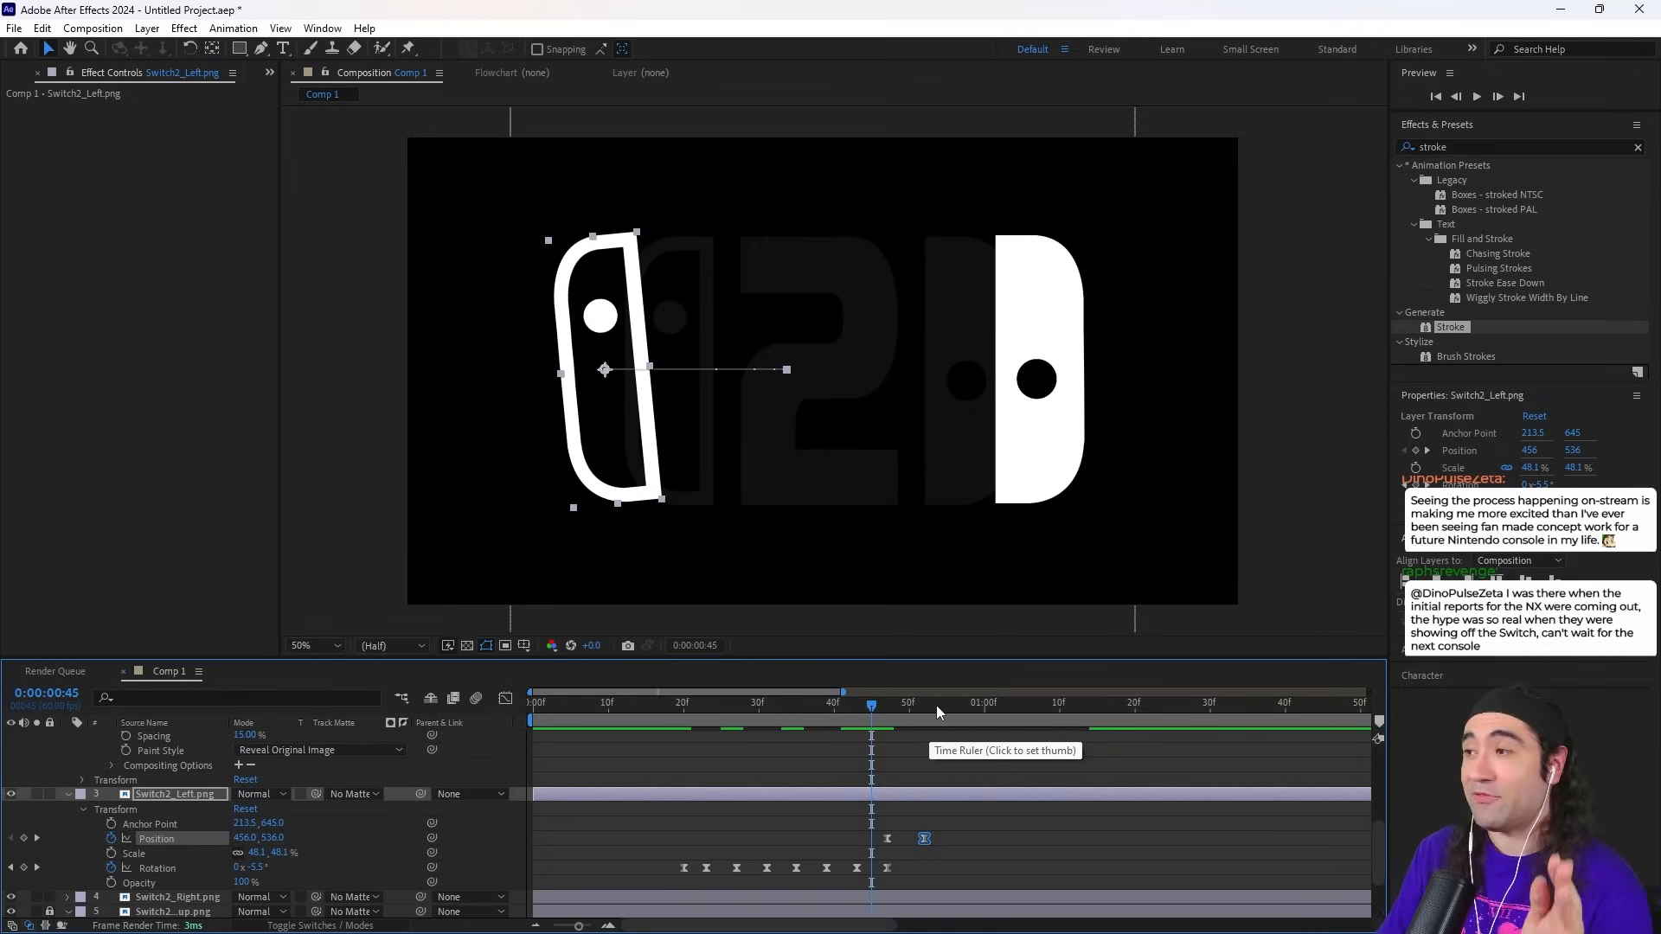
key(space)
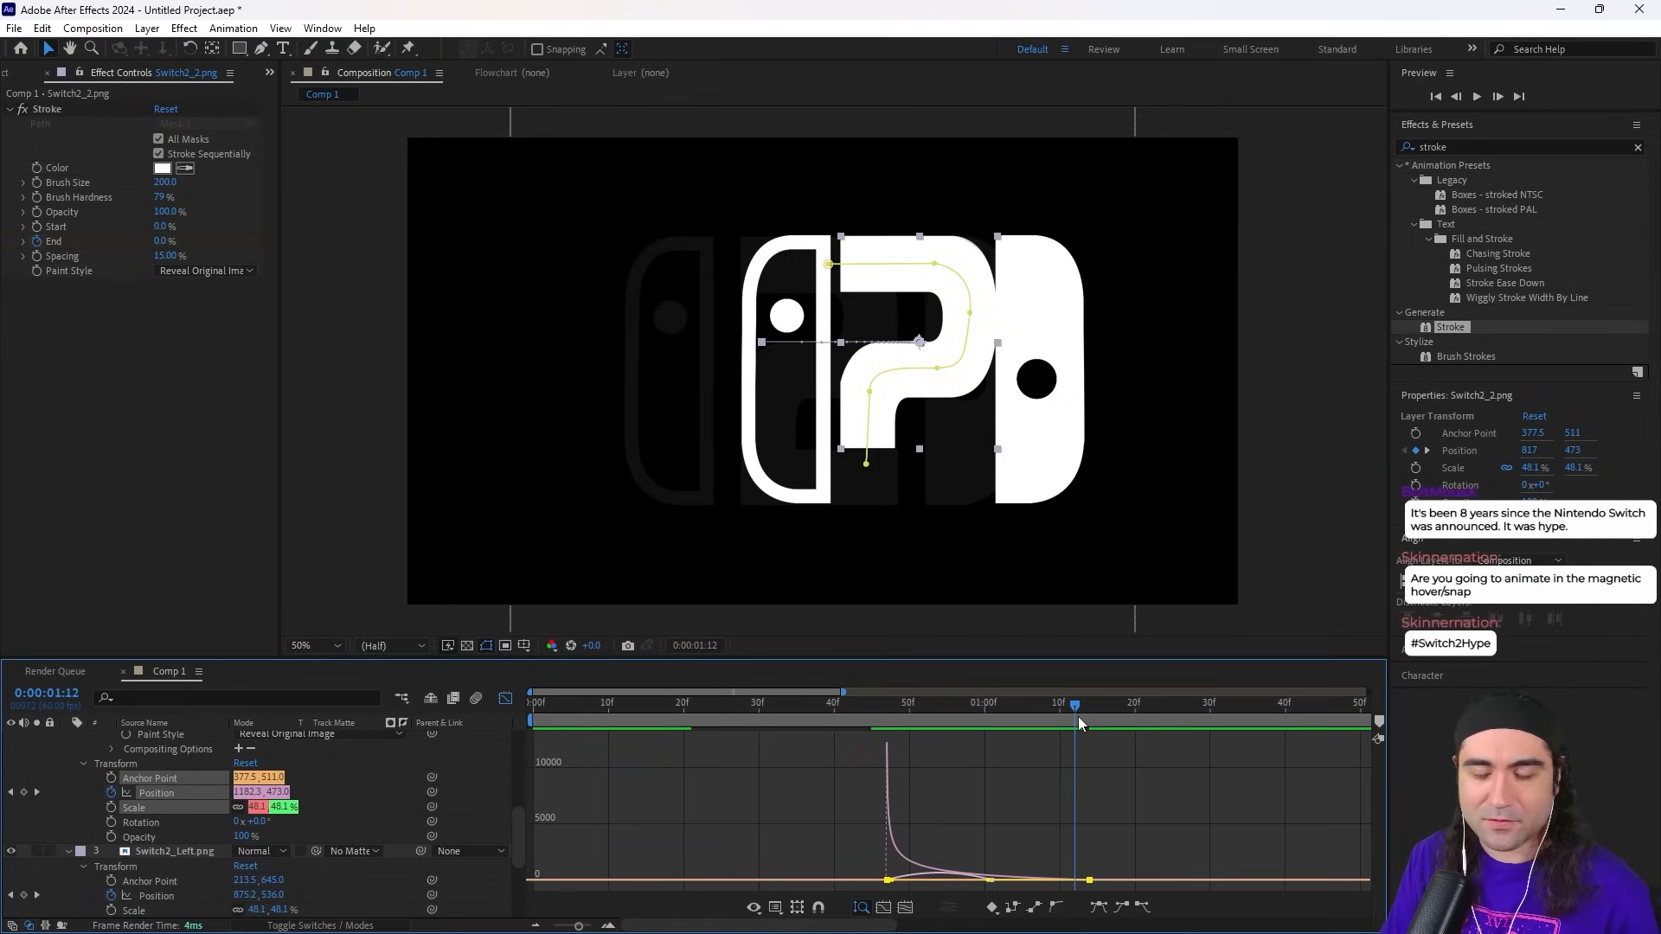
Step: Return to the keyframe view and preview the 2 drawing on and sliding with the left Joy-Con from the start
drag(1078, 725, 975, 725)
click(506, 698)
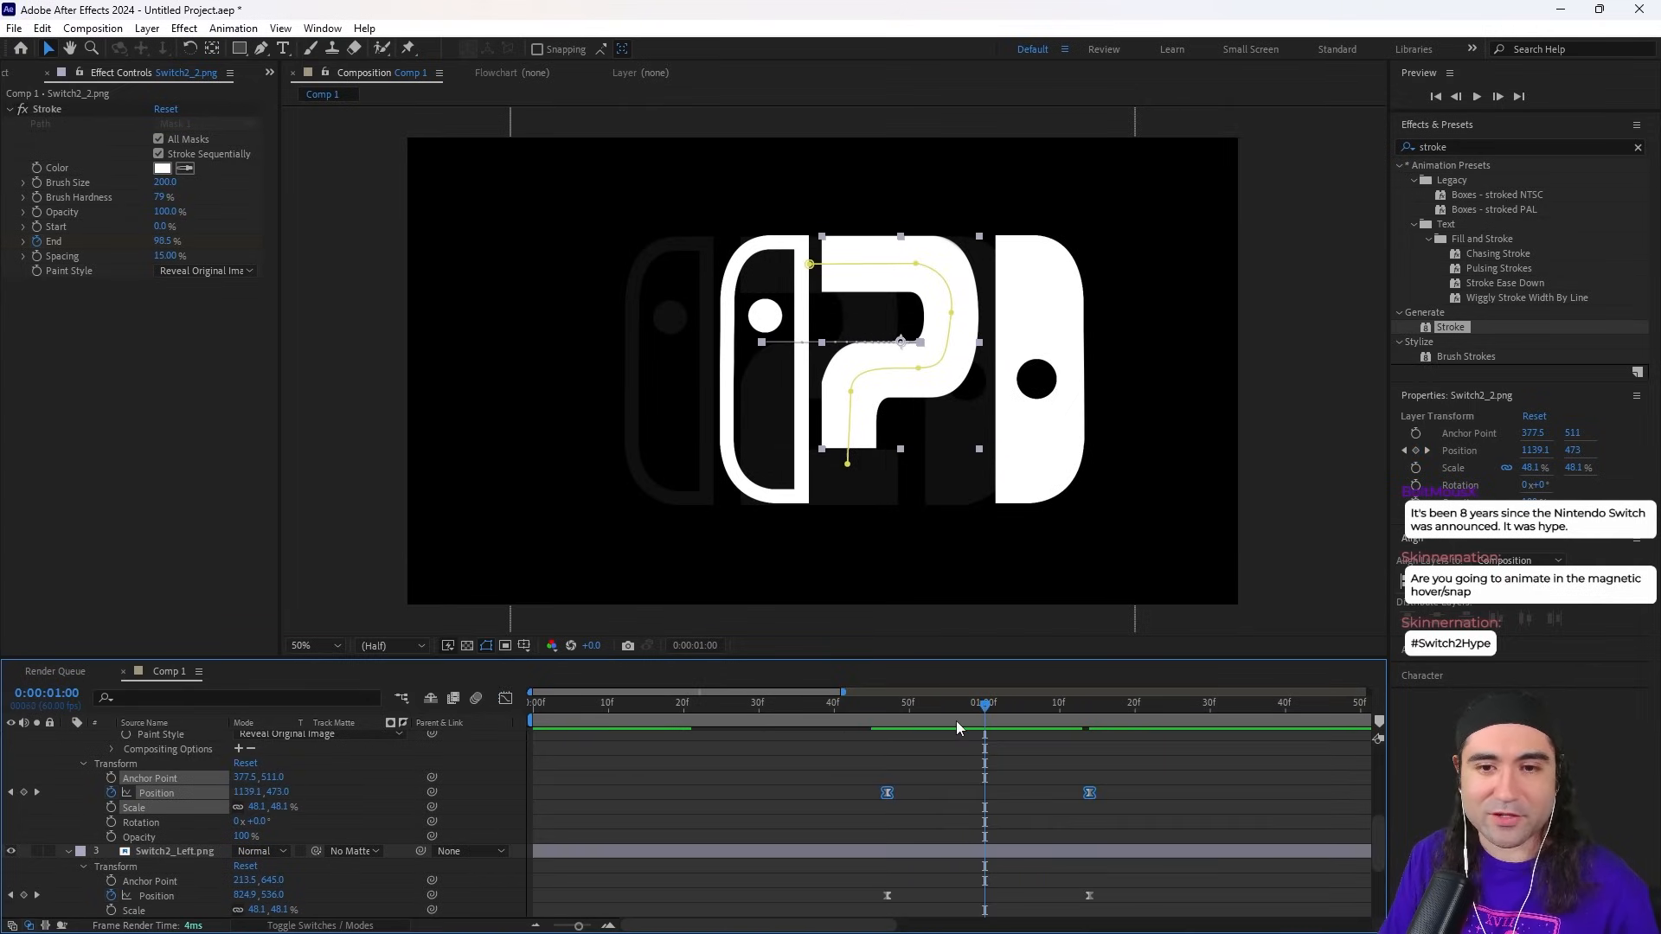
drag(836, 713, 516, 719)
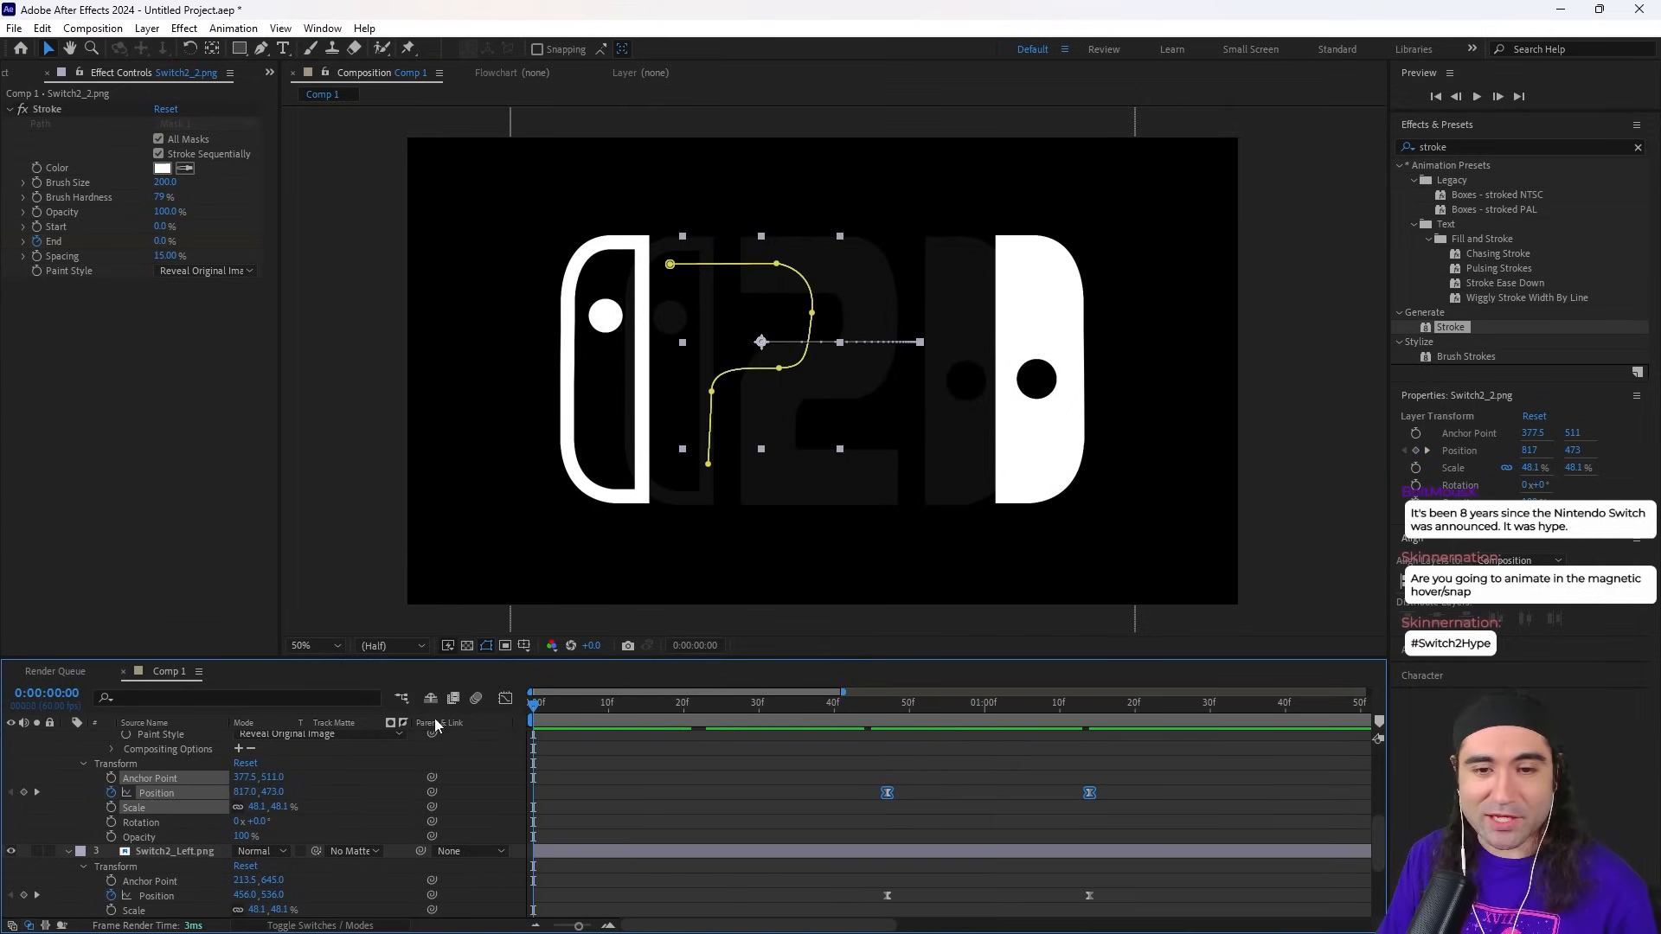
click(1319, 441)
key(space)
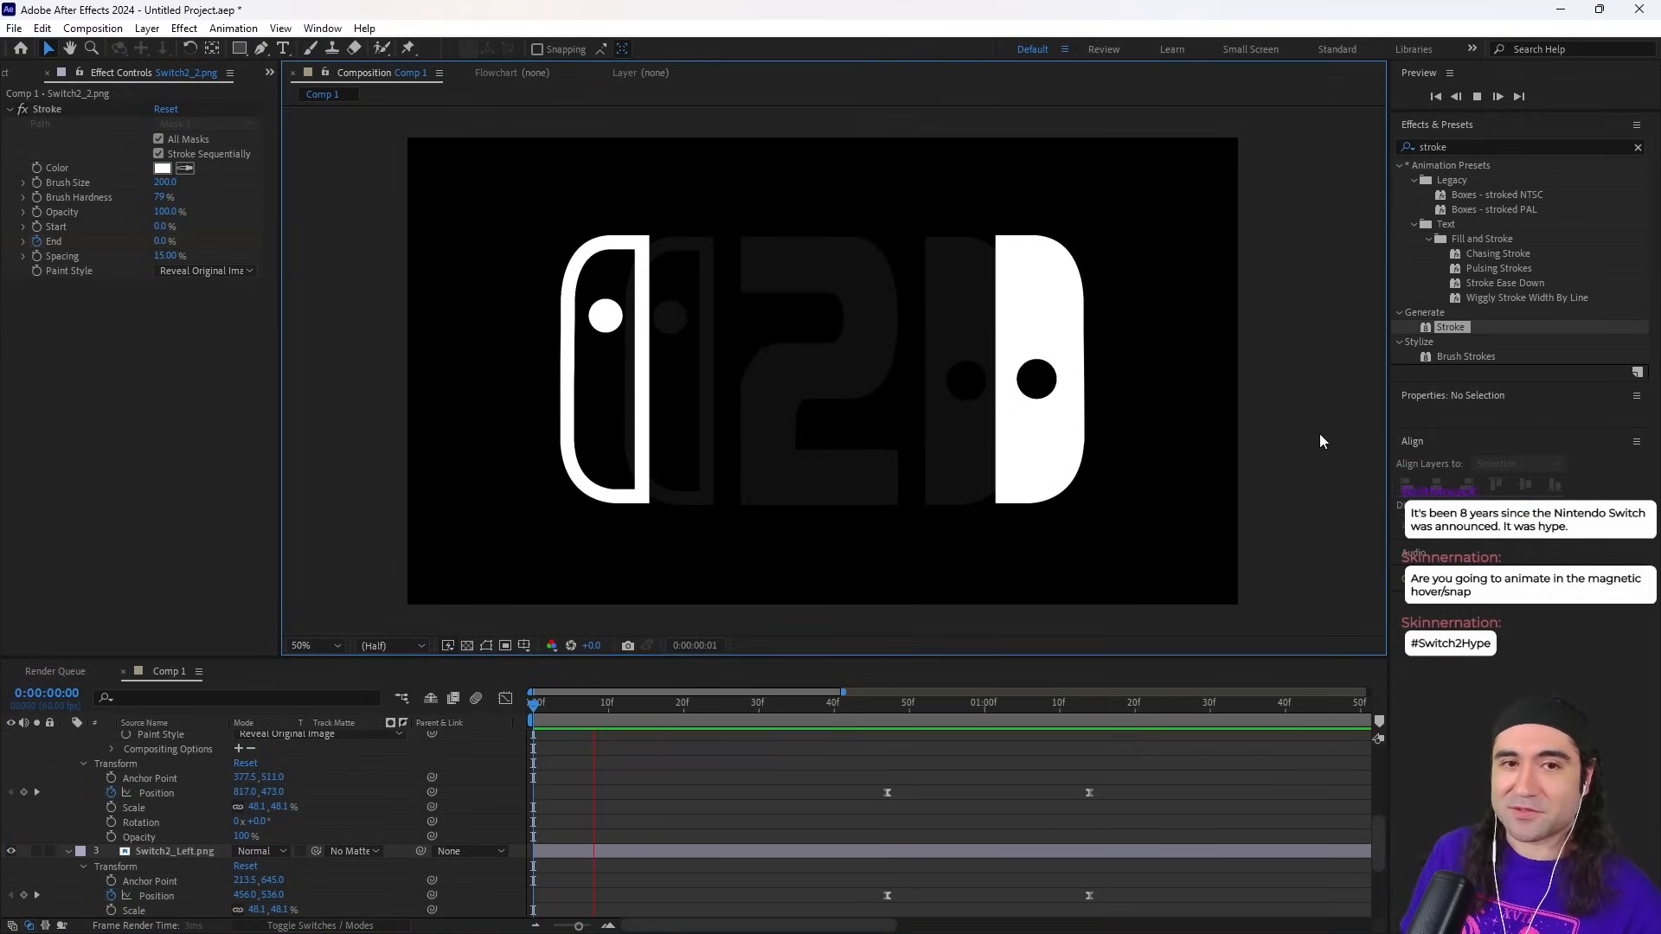
click(532, 704)
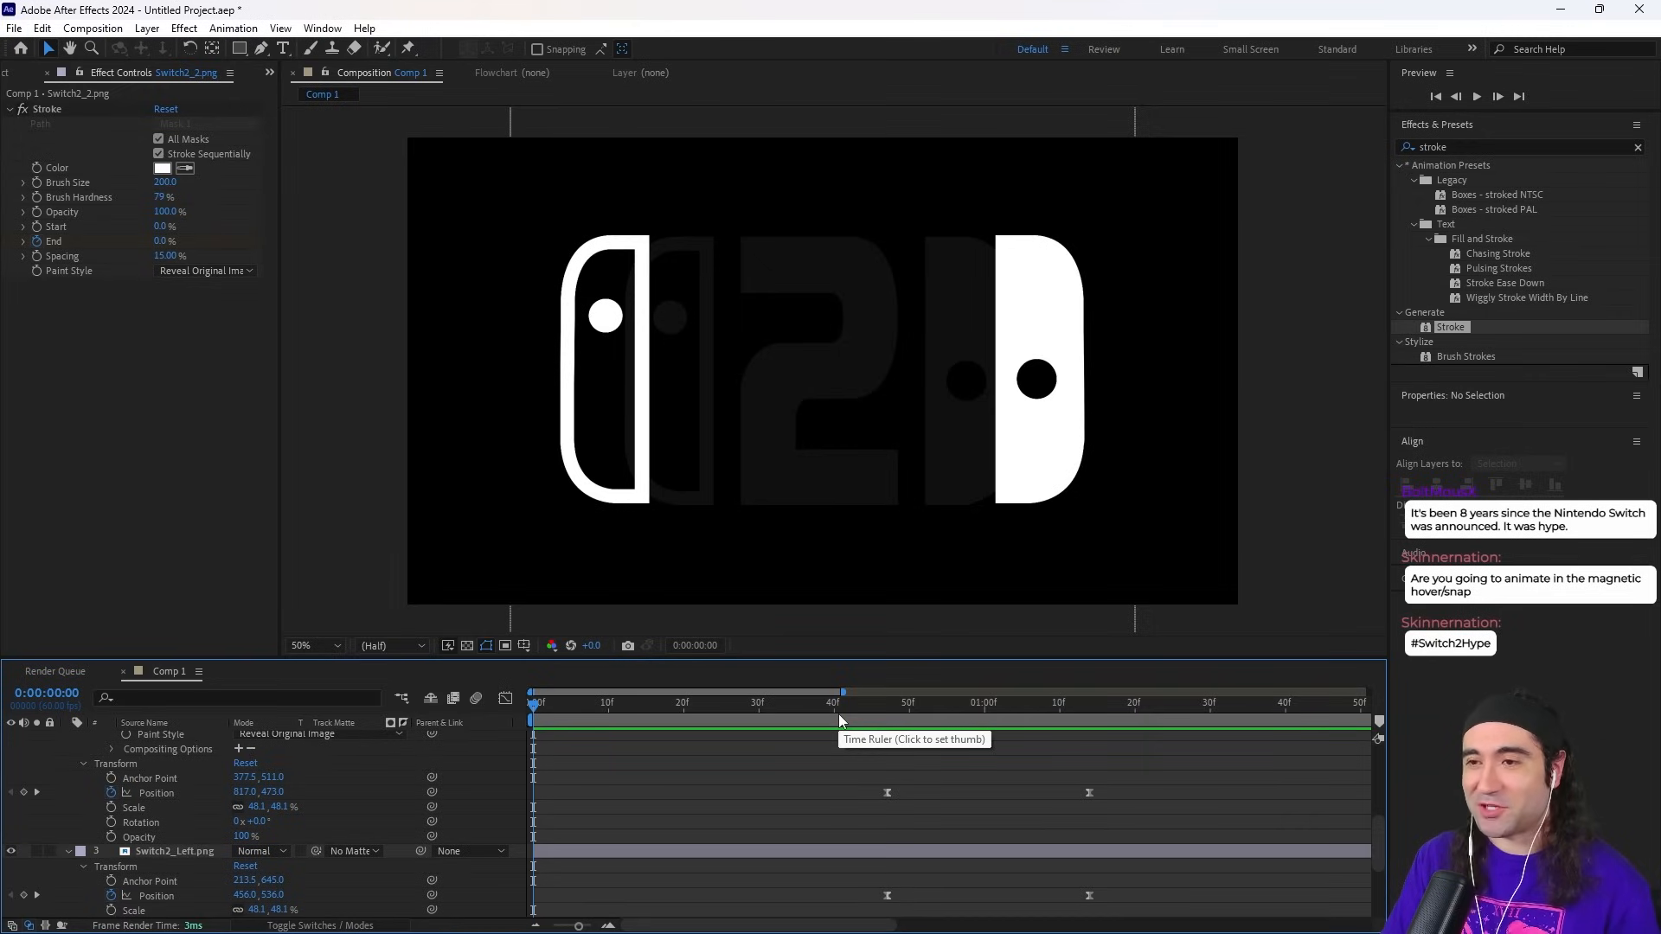
key(space)
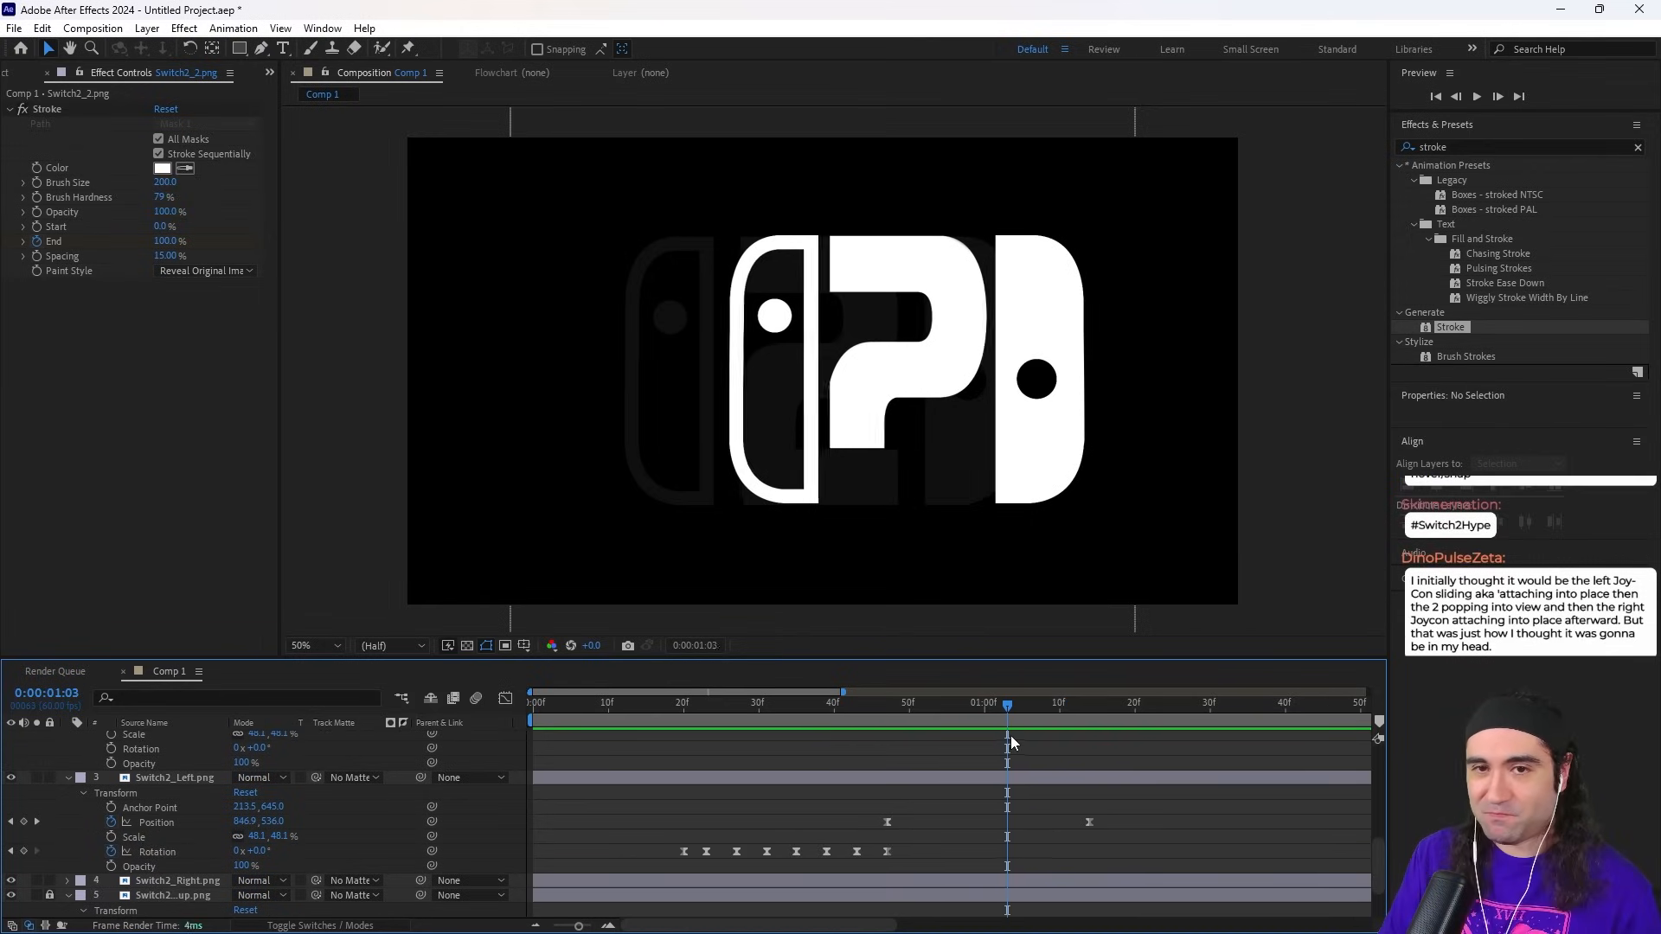
Step: Animate the right Joy-Con's position from about 0:00:00:52 outward to X 1584 at 0:00:01:14, and scrub through the motion
drag(1010, 735, 1054, 740)
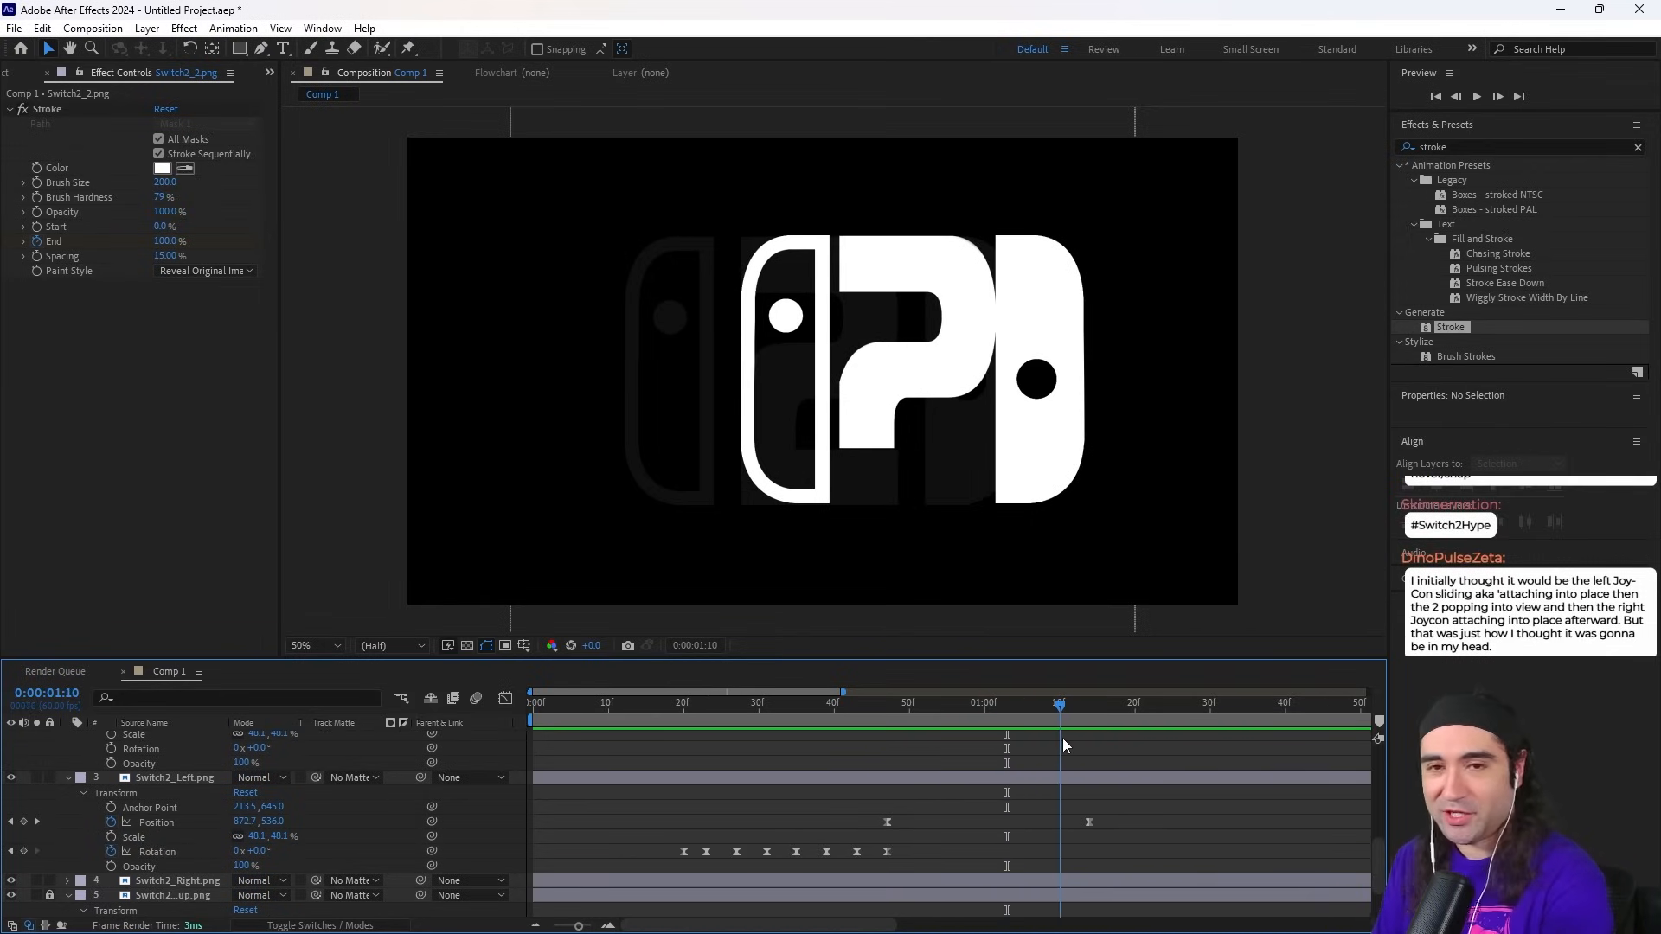
click(1042, 433)
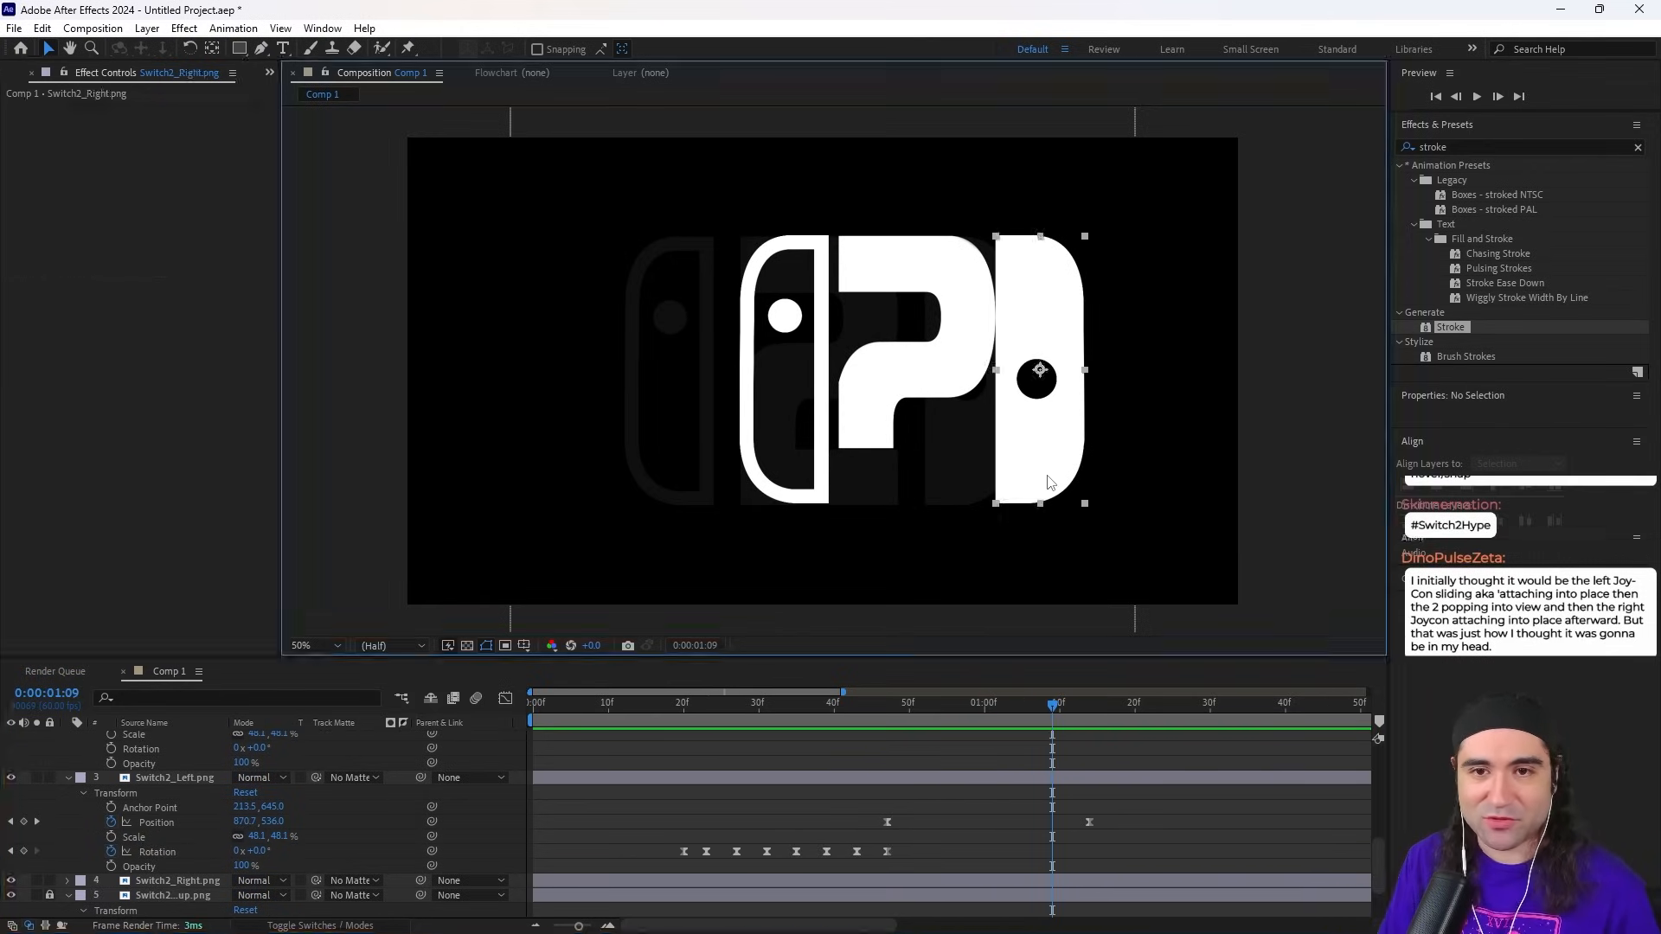
drag(1377, 857, 1369, 751)
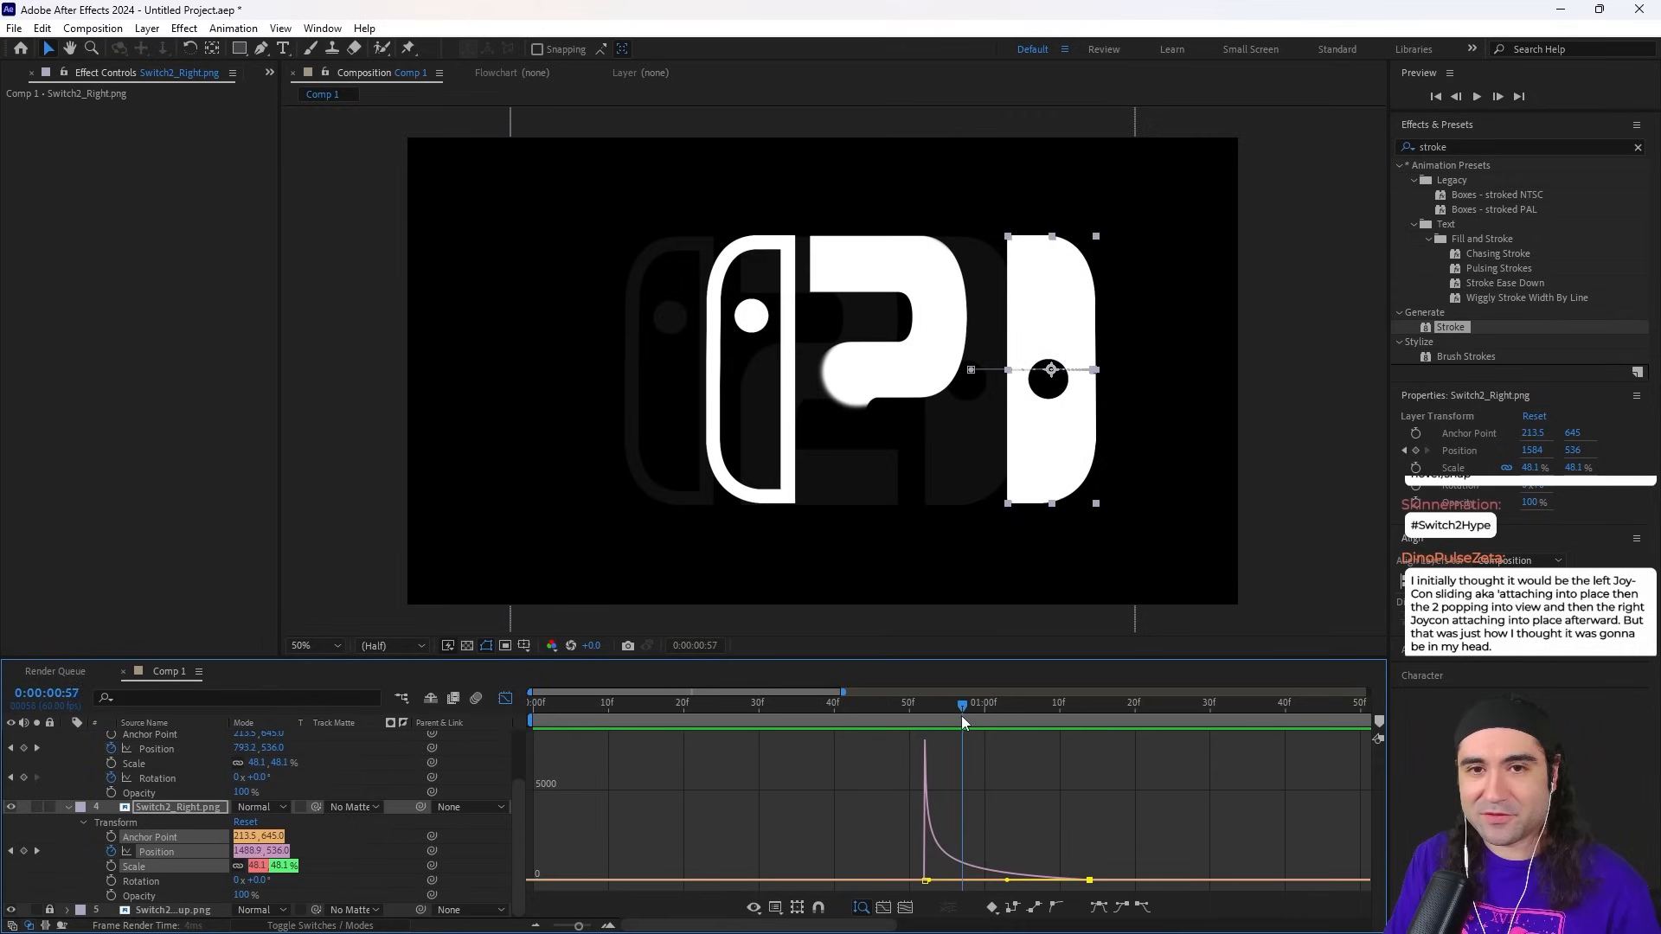
drag(963, 715, 1097, 730)
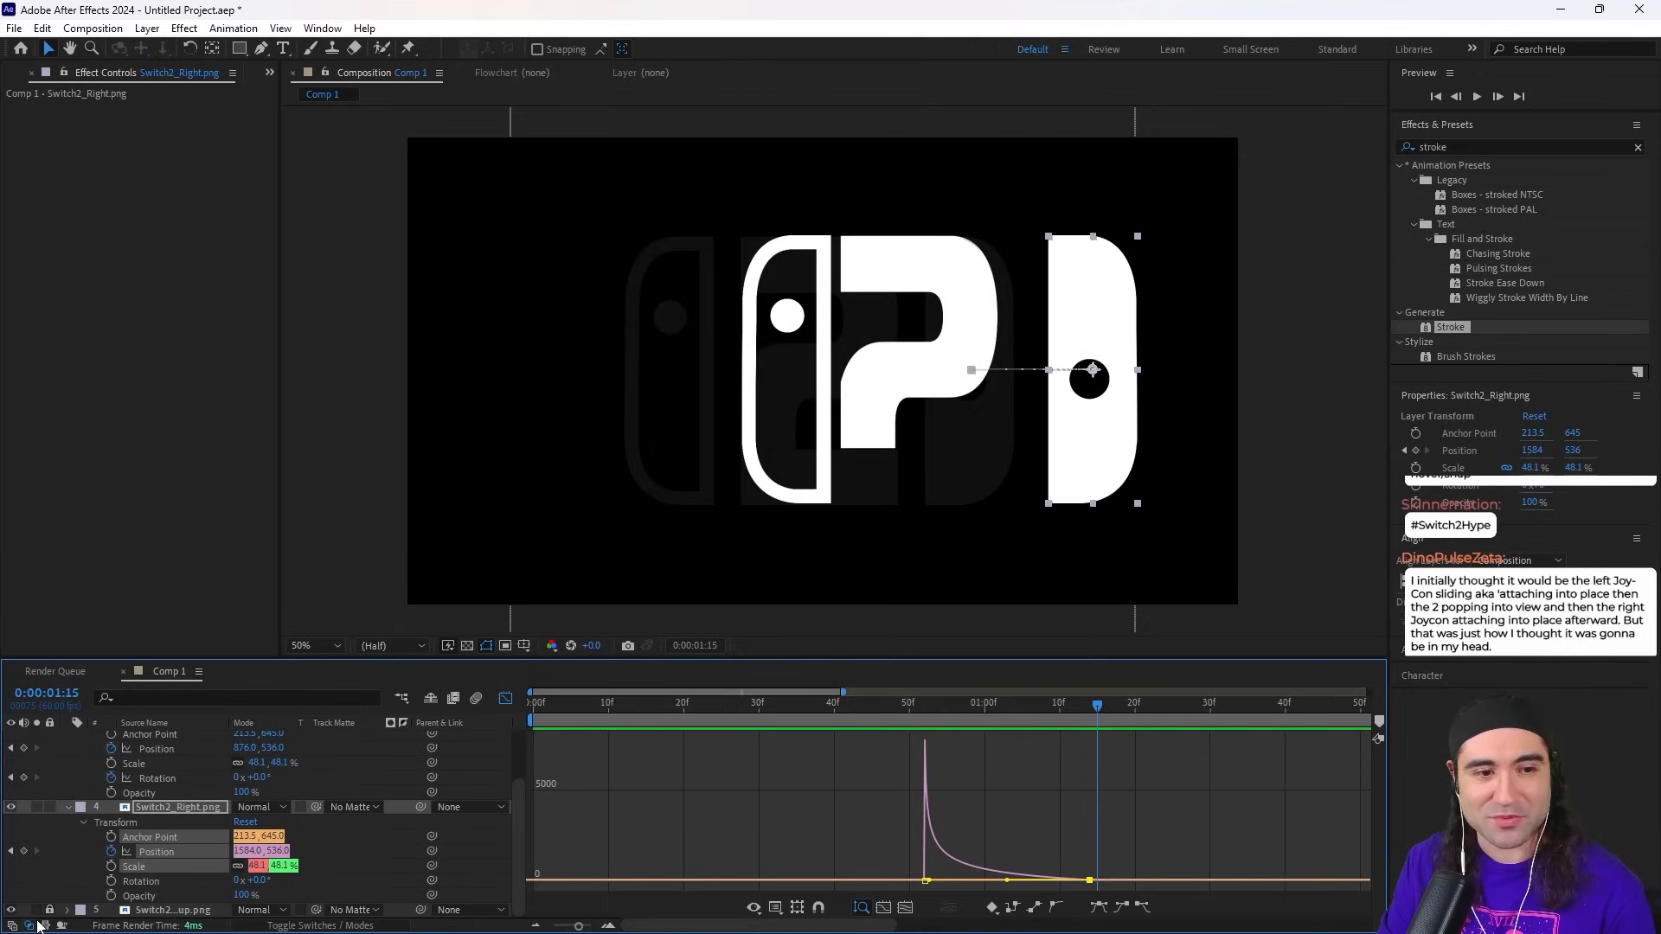
Step: Toggle the mockup layer's visibility to compare the animated logo parts with the reference
key(F2)
click(10, 910)
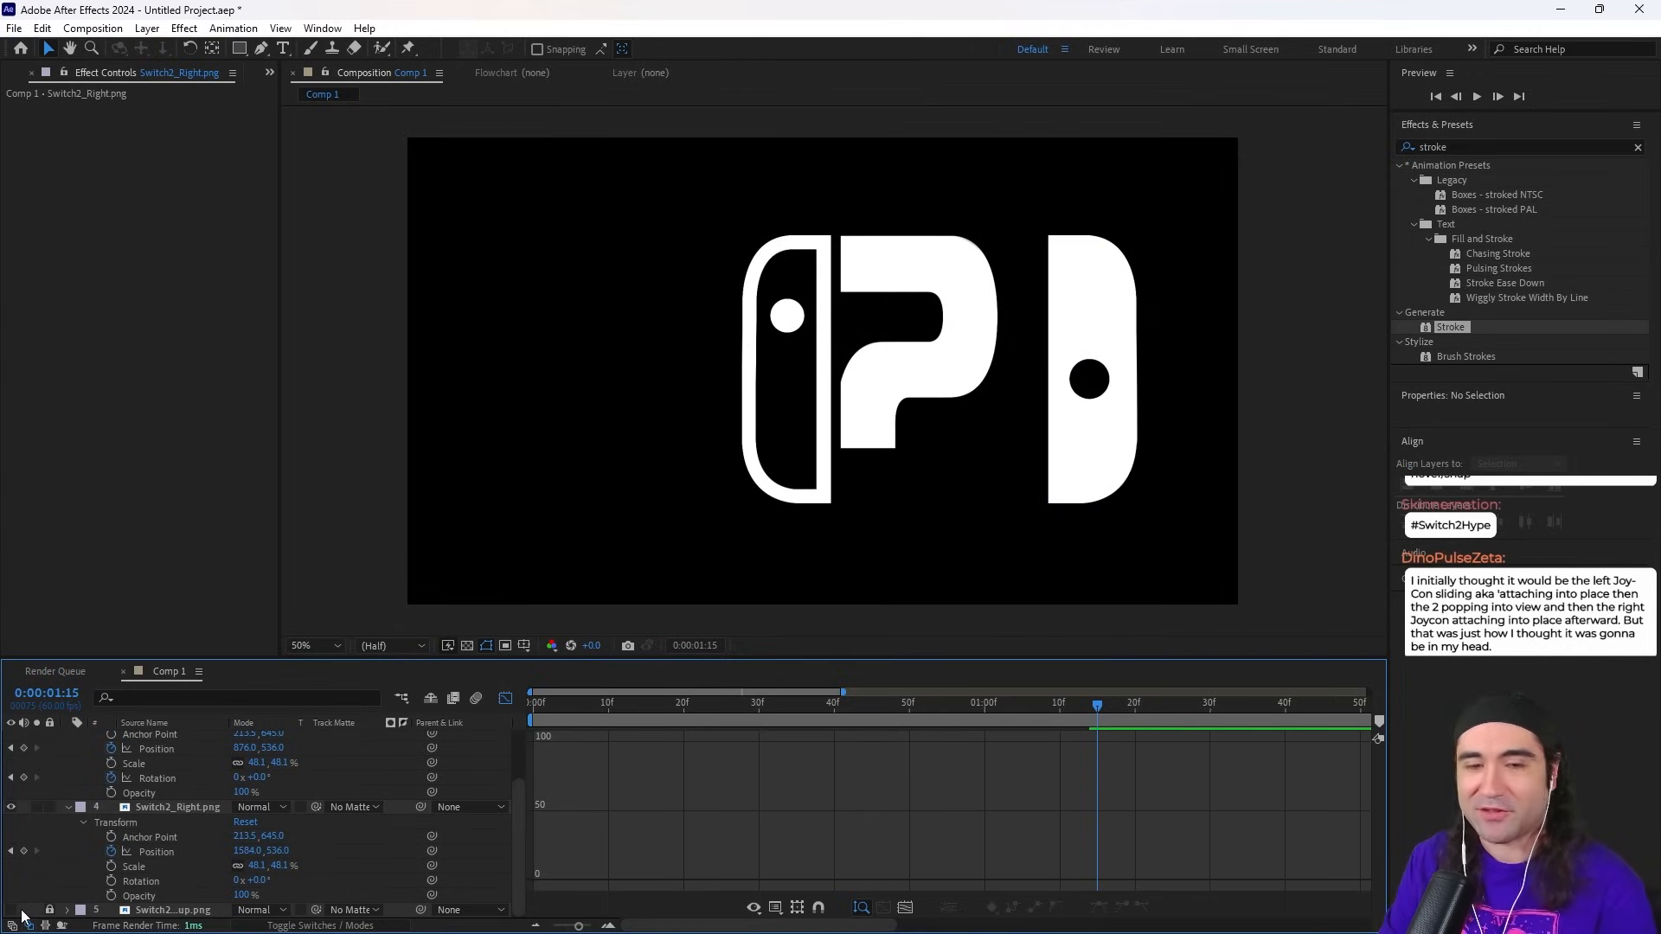
click(11, 910)
click(11, 910)
click(11, 910)
click(11, 911)
click(12, 910)
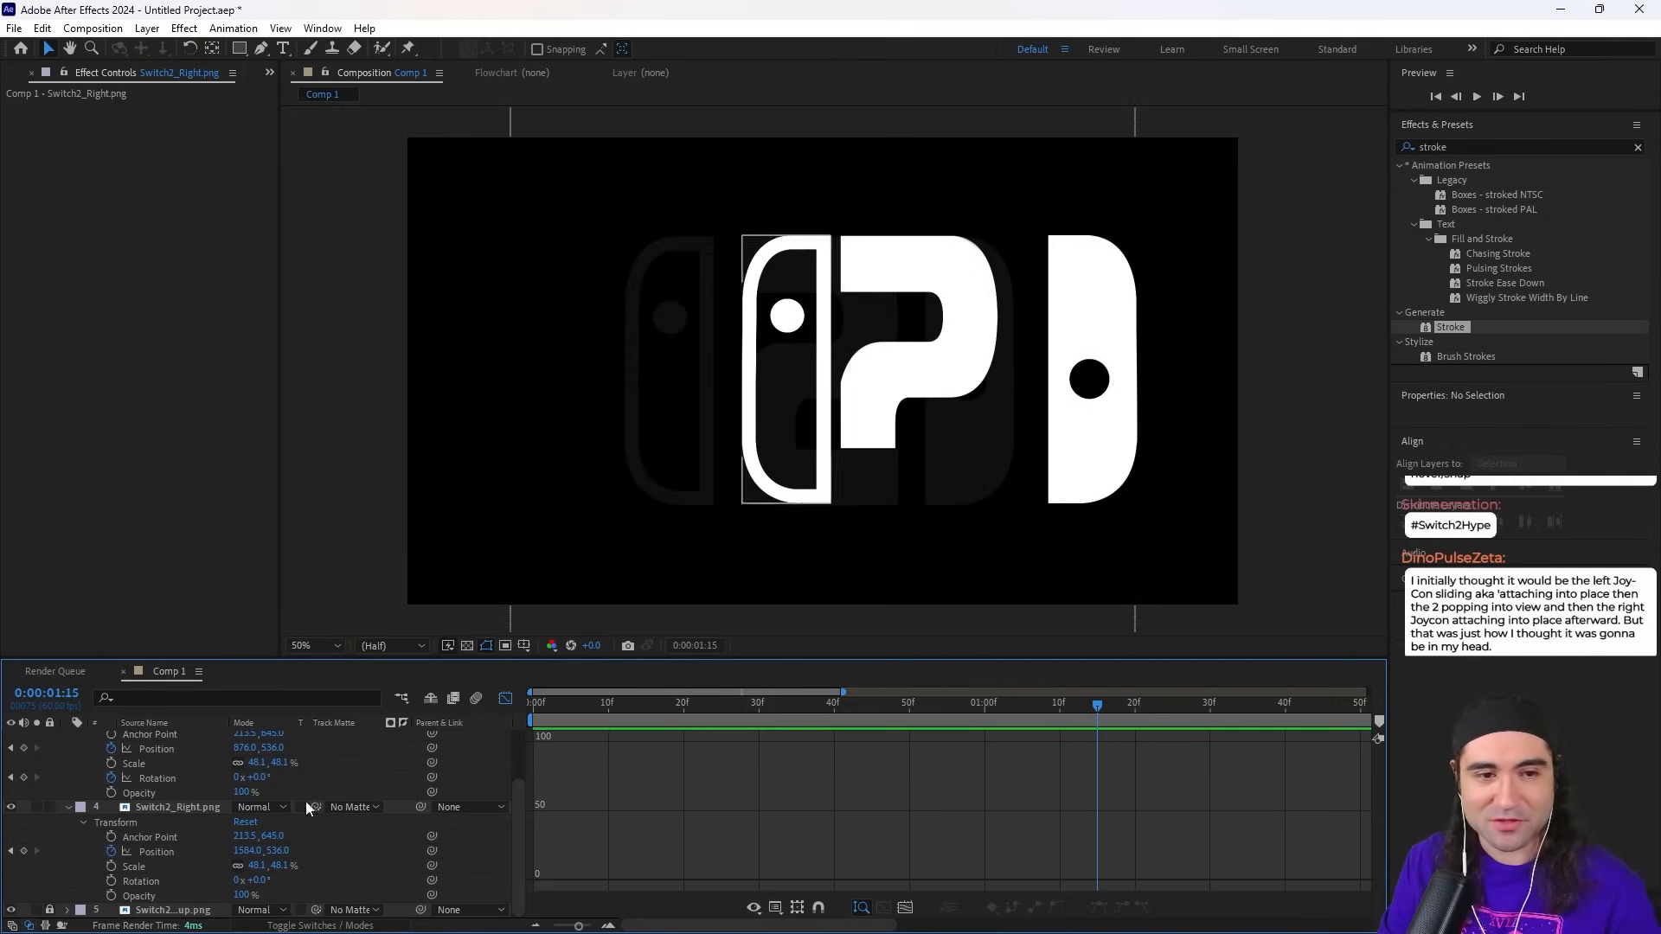
Step: Return to the keyframe view and add a position keyframe to the right Joy-Con at 0:00:01:20 to hold its place
click(500, 699)
drag(1017, 703, 1133, 708)
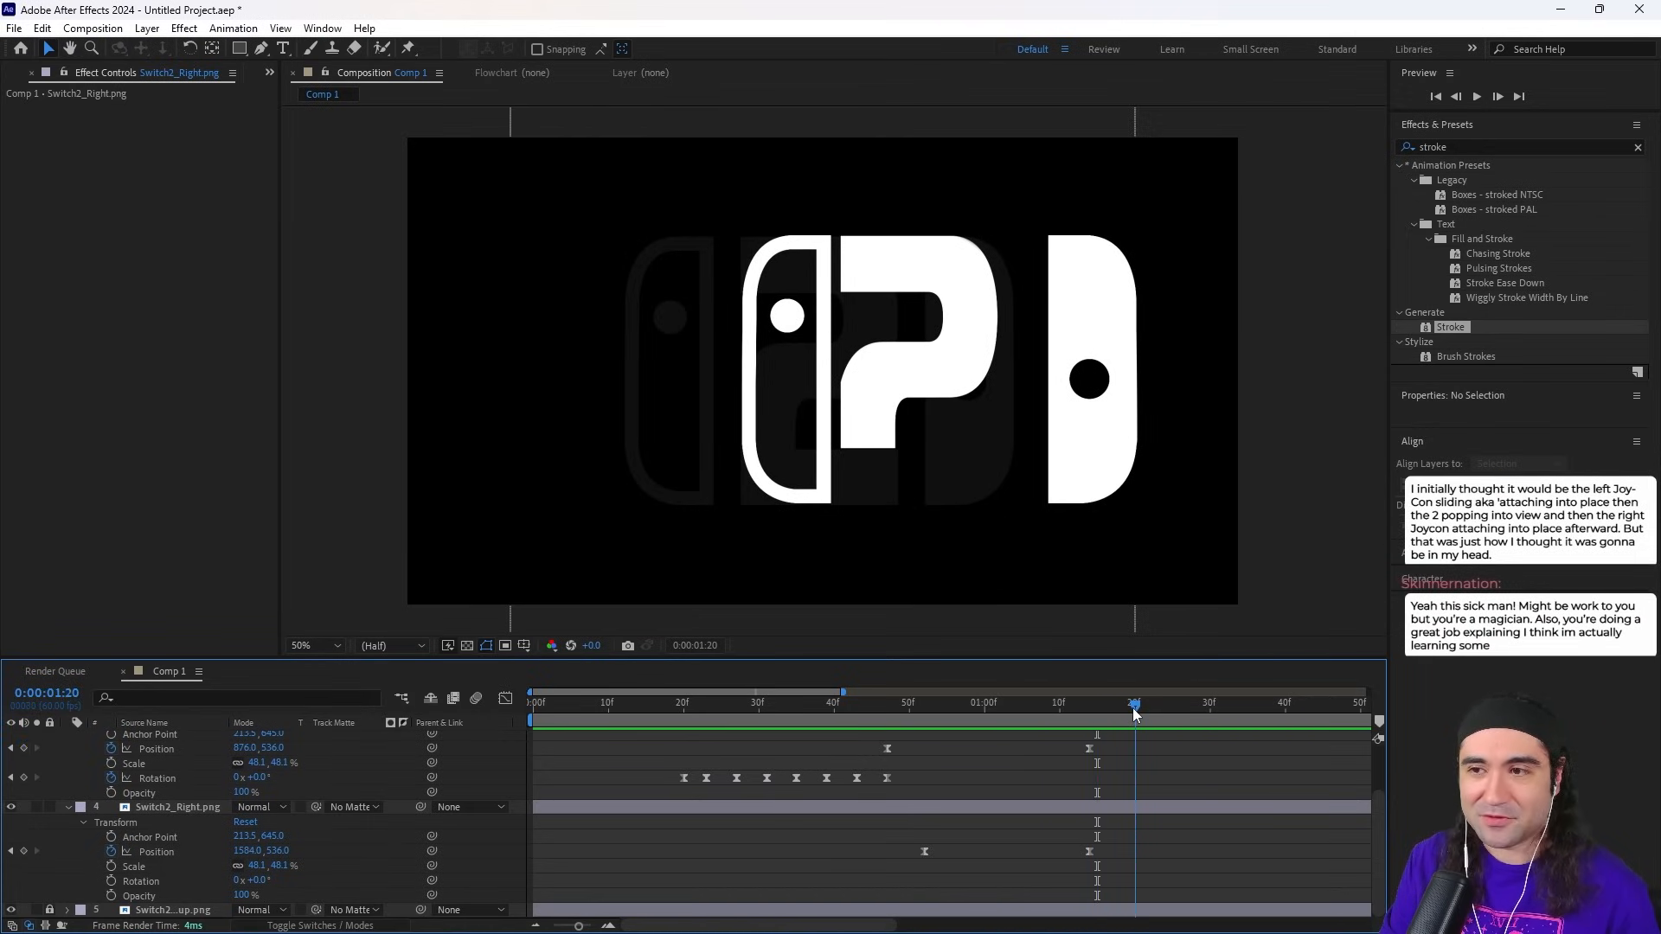
drag(1000, 711, 1131, 712)
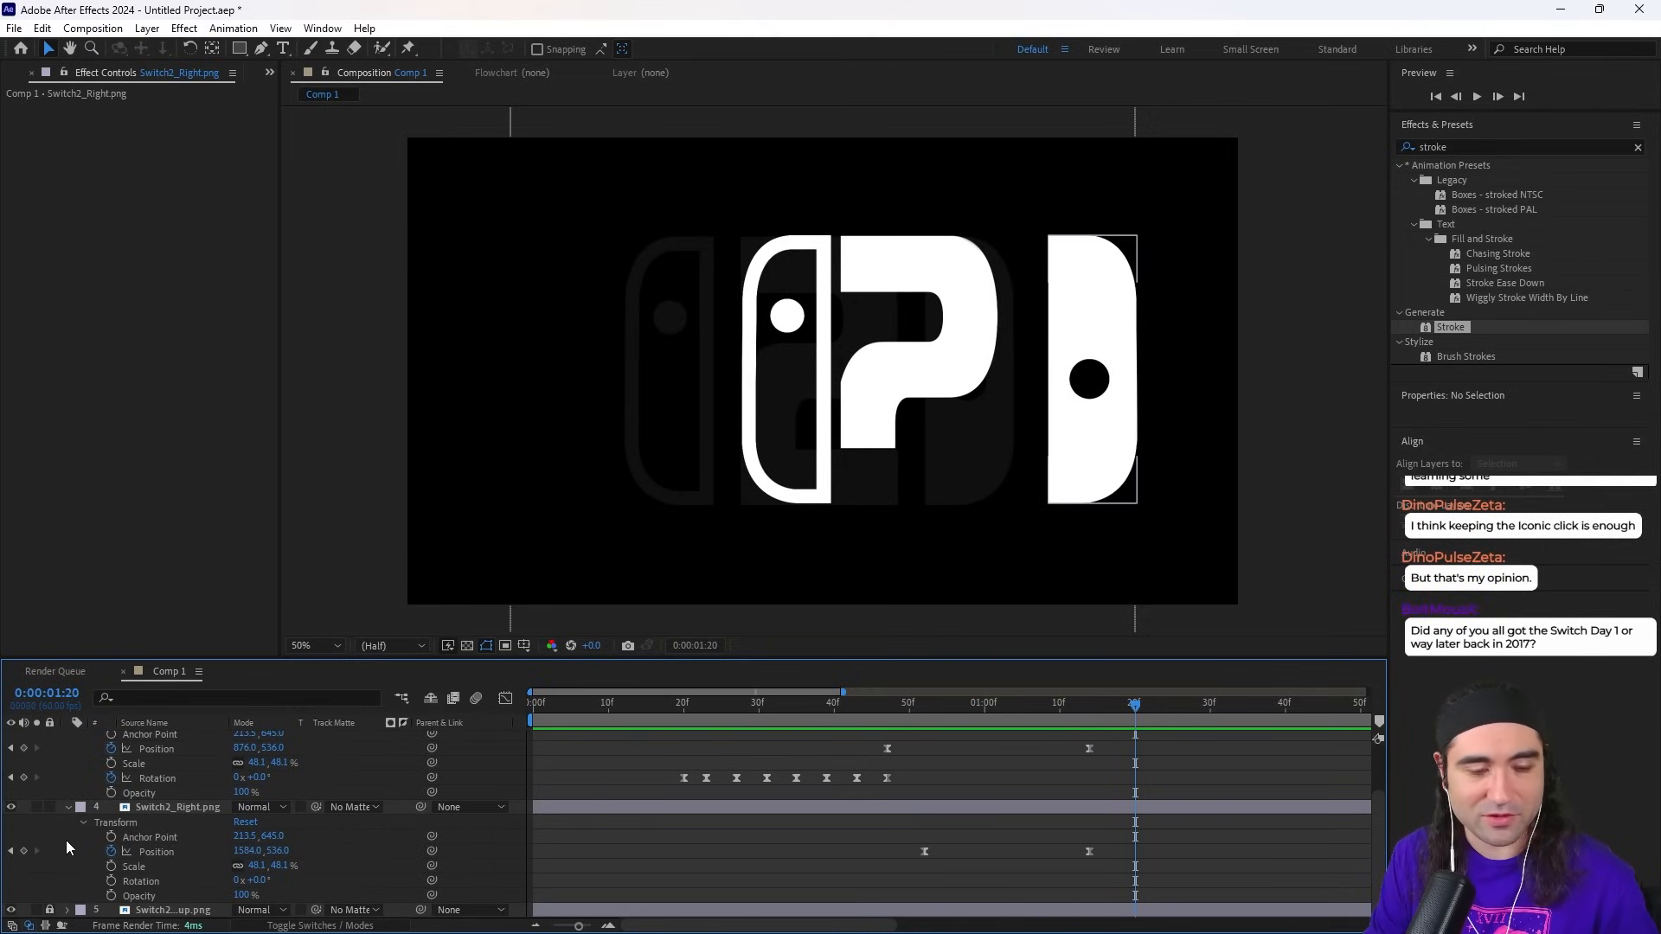
click(697, 808)
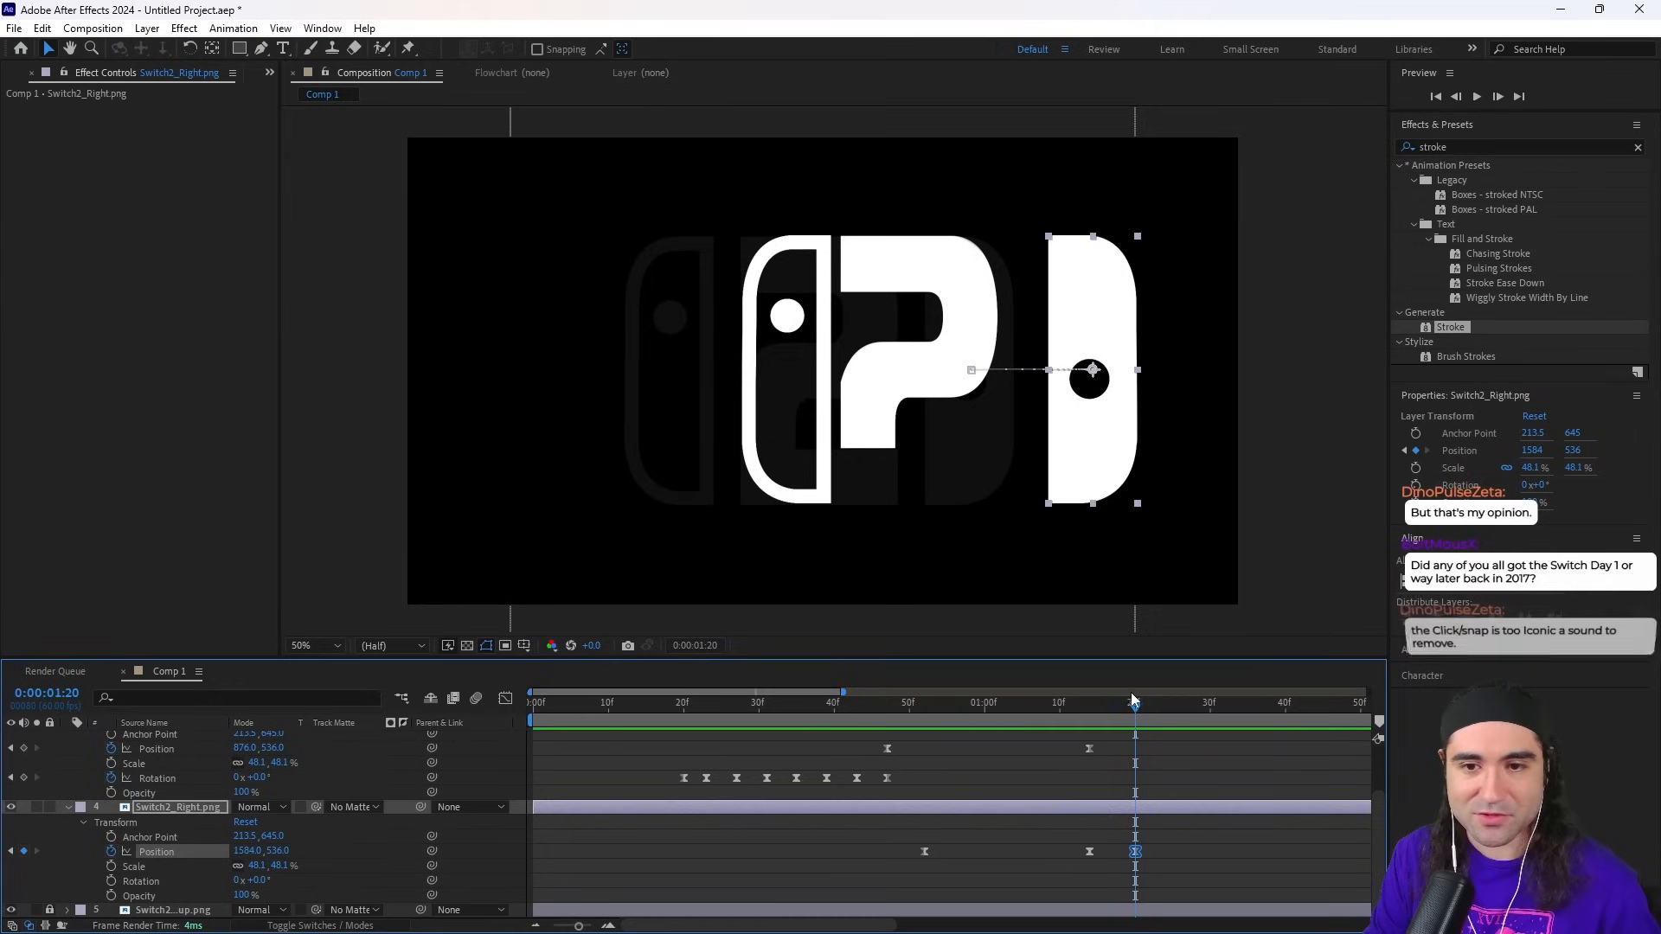
Step: Set the right Joy-Con's X position to 1297 at 0:00:01:26 and move that keyframe to 0:00:01:44
drag(1133, 701, 1175, 702)
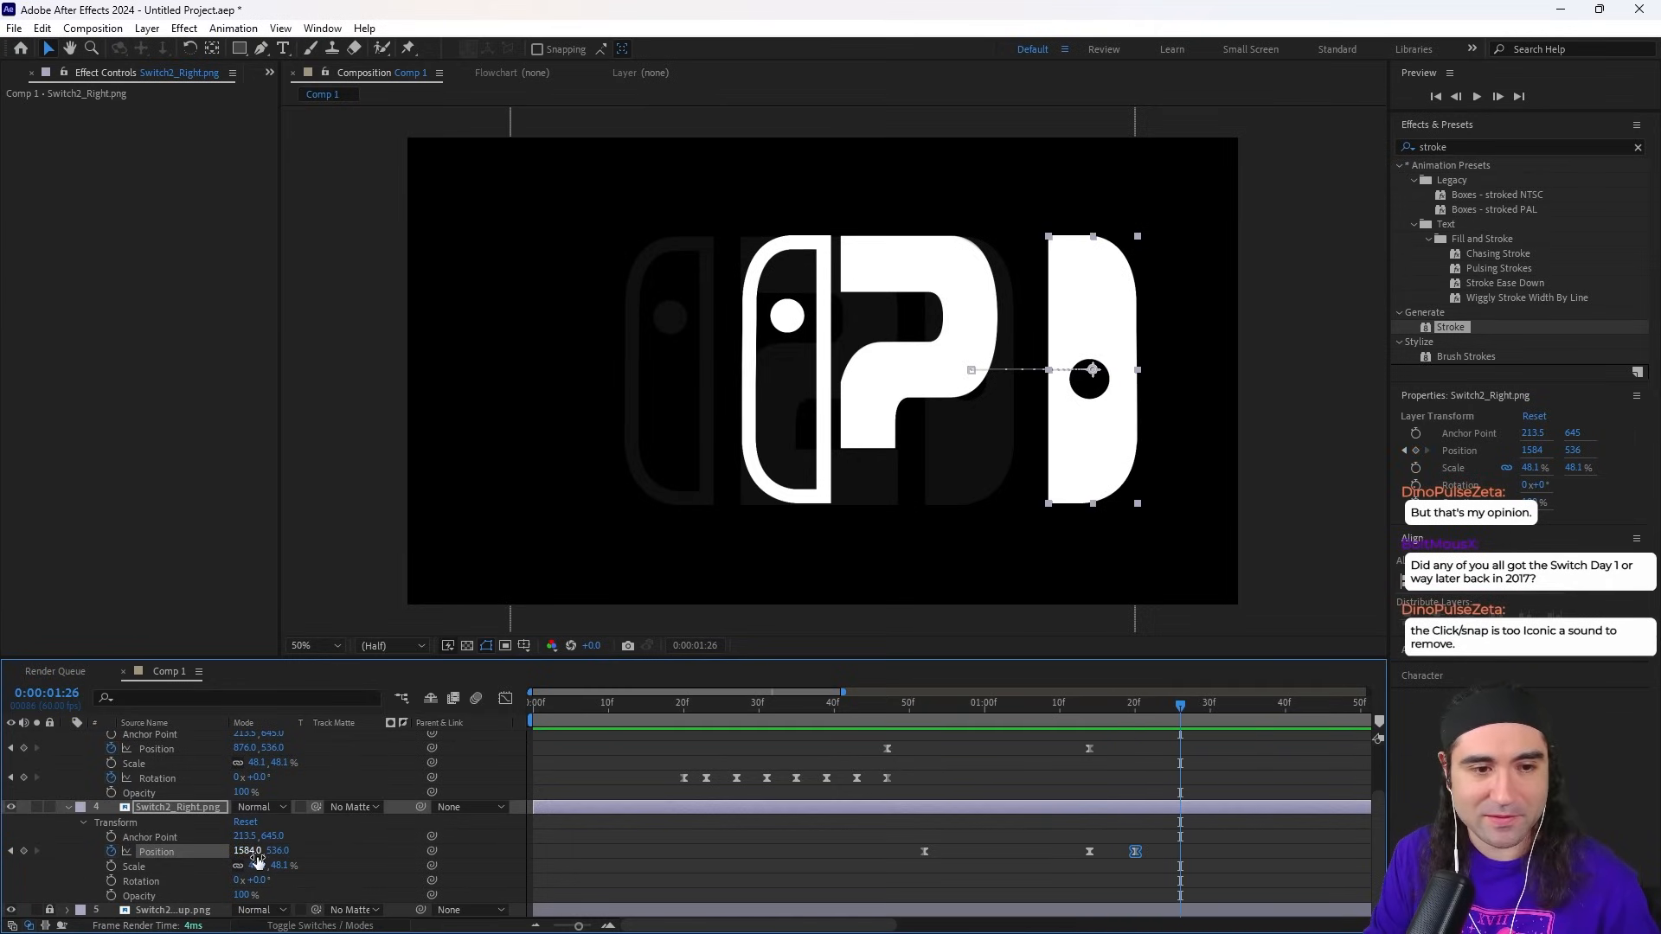
drag(250, 856, 13, 865)
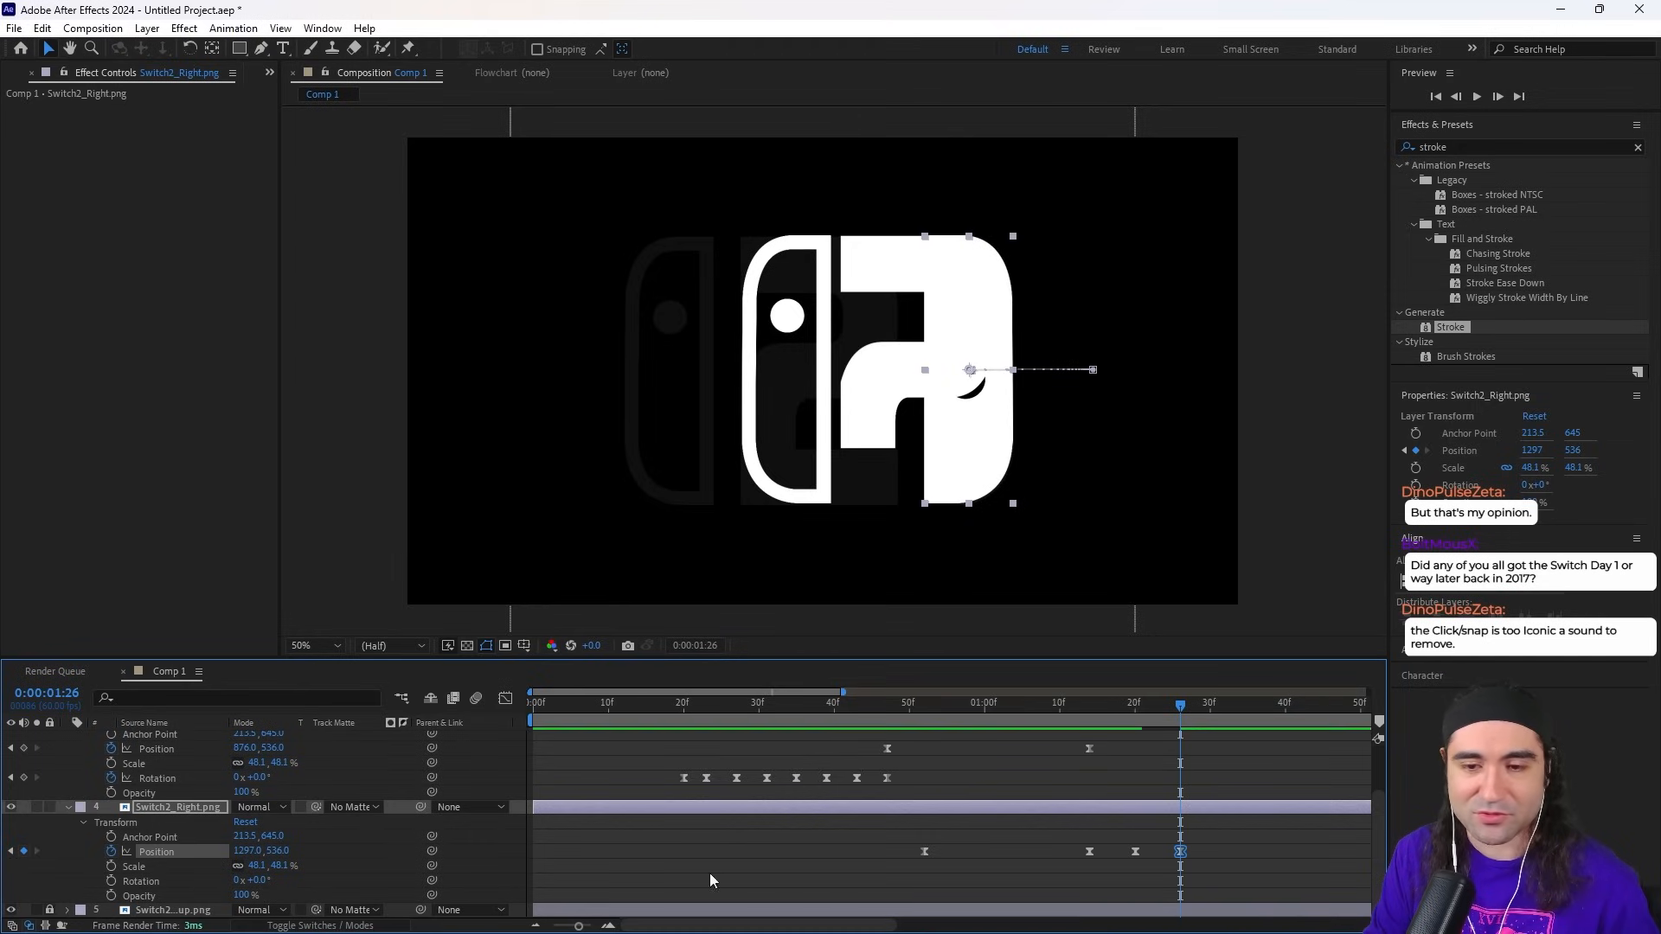
drag(1197, 708, 1033, 732)
drag(1203, 720, 1217, 720)
mouse_move(579, 926)
mouse_down()
mouse_move(616, 924)
mouse_move(577, 926)
mouse_up()
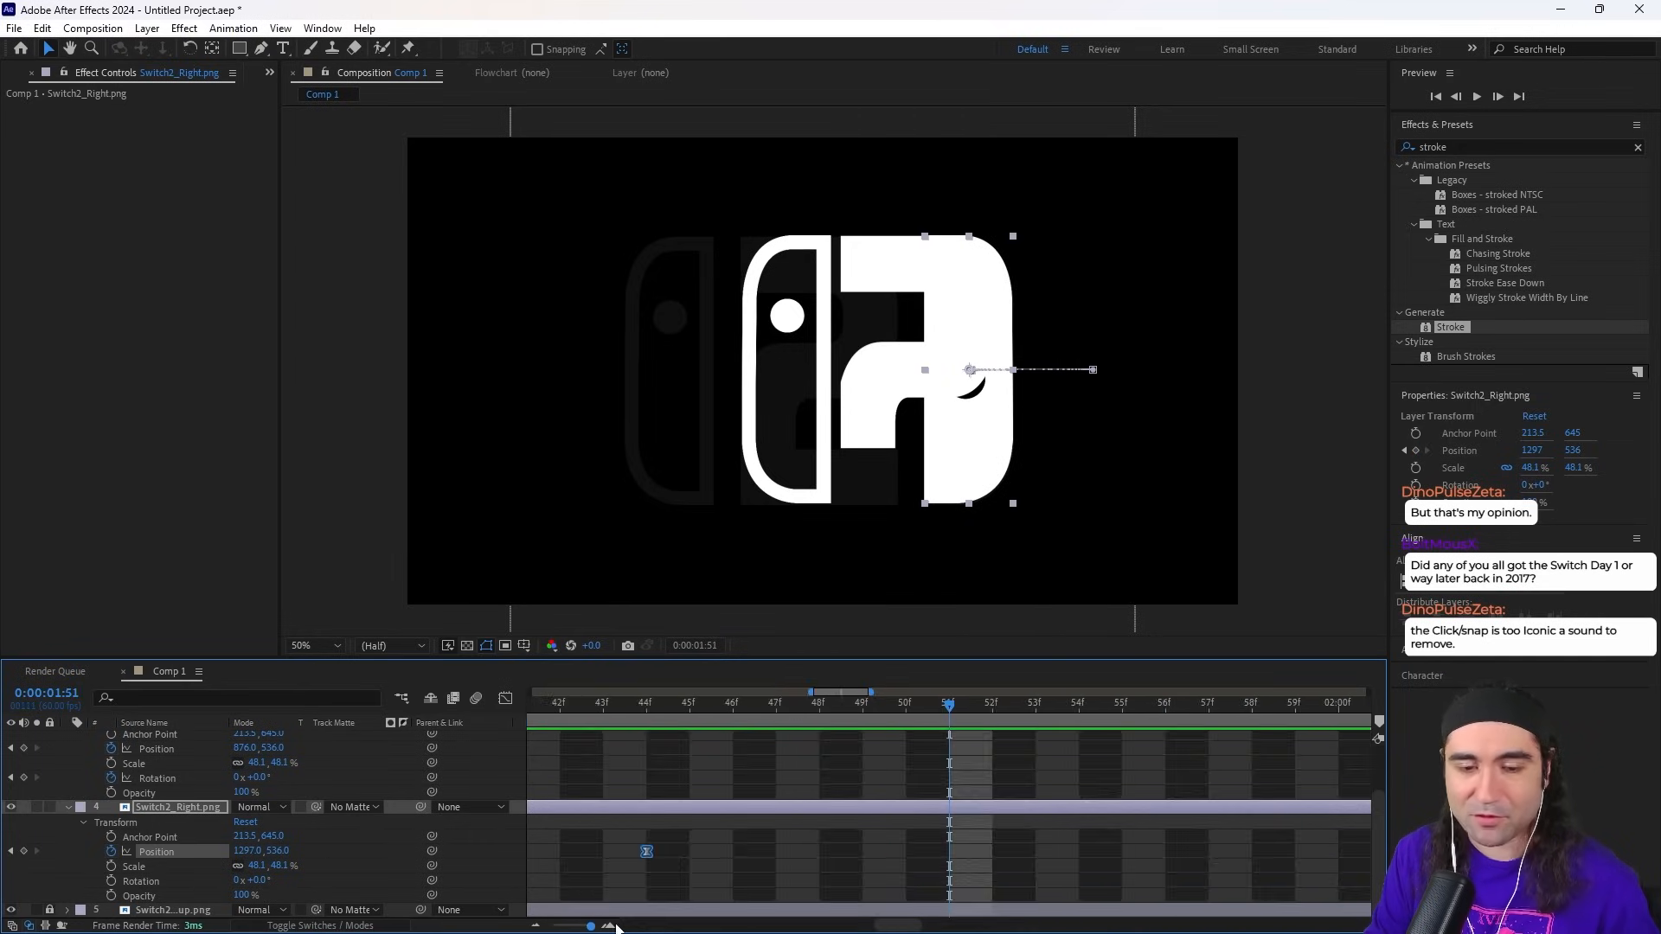
Step: Add a holding position keyframe to the left Joy-Con at 0:00:01:20 and shift the Joy-Con outward at about 0:00:01:47
drag(670, 709, 751, 765)
scroll(606, 792, up, 2)
click(24, 811)
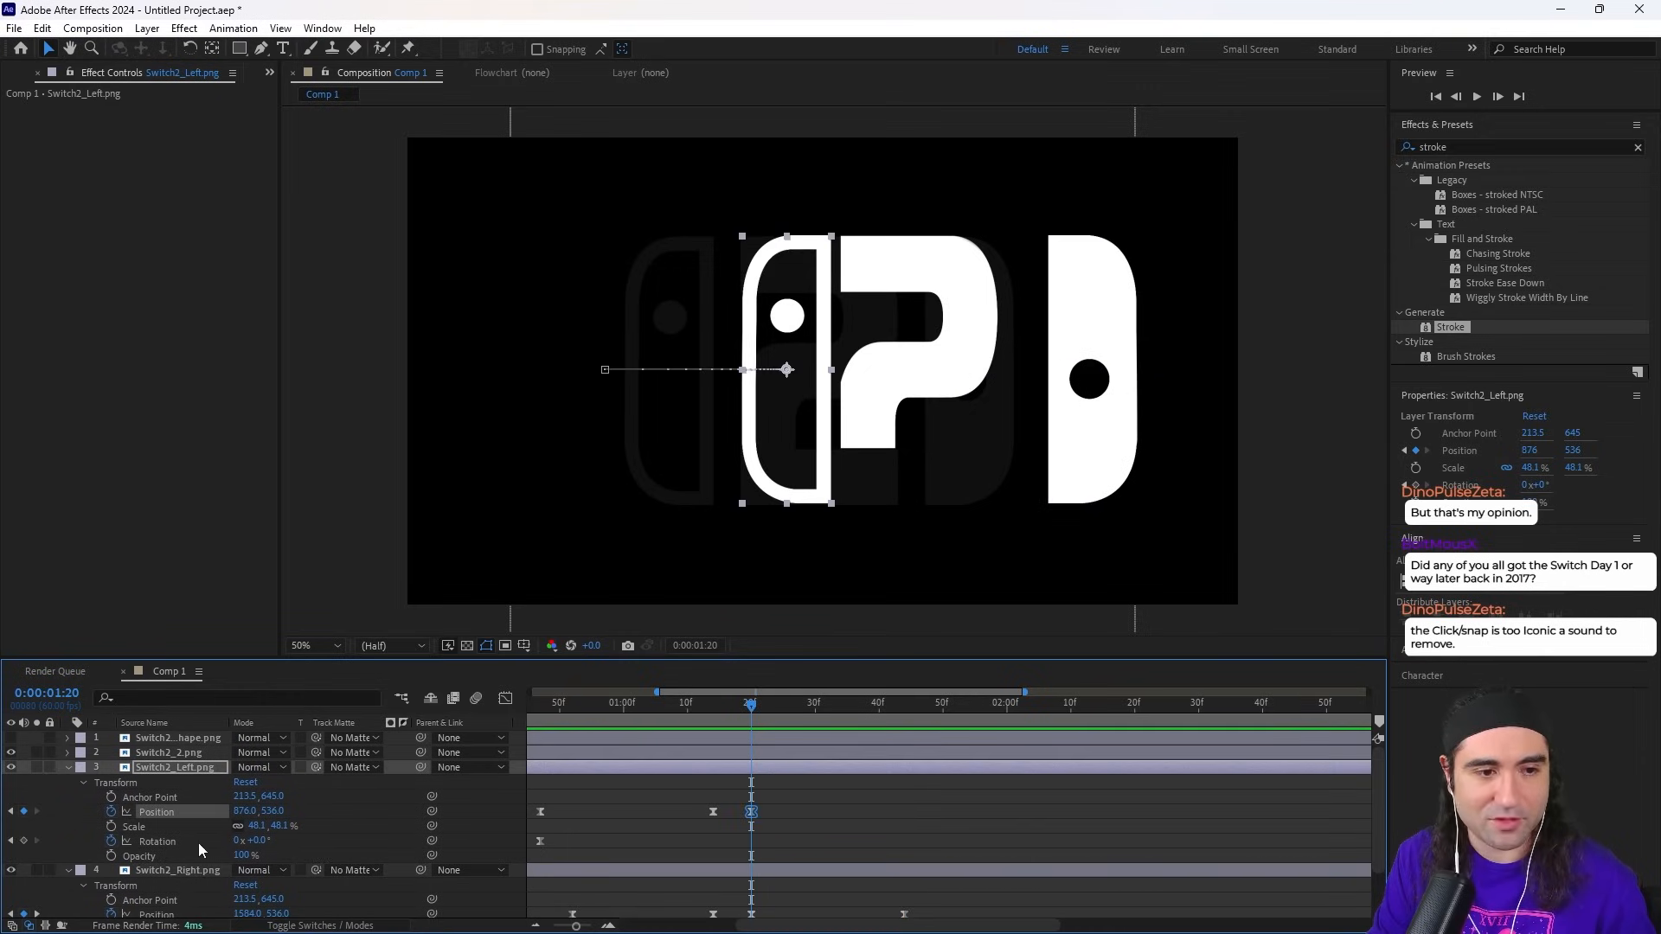
drag(919, 711, 913, 718)
click(24, 812)
drag(244, 813, 173, 814)
Step: Set the left Joy-Con's X position to 598 at about 0:00:01:54 and move that keyframe to about 0:00:02:19
drag(923, 705, 929, 703)
drag(930, 703, 968, 705)
drag(245, 811, 304, 813)
drag(968, 707, 923, 737)
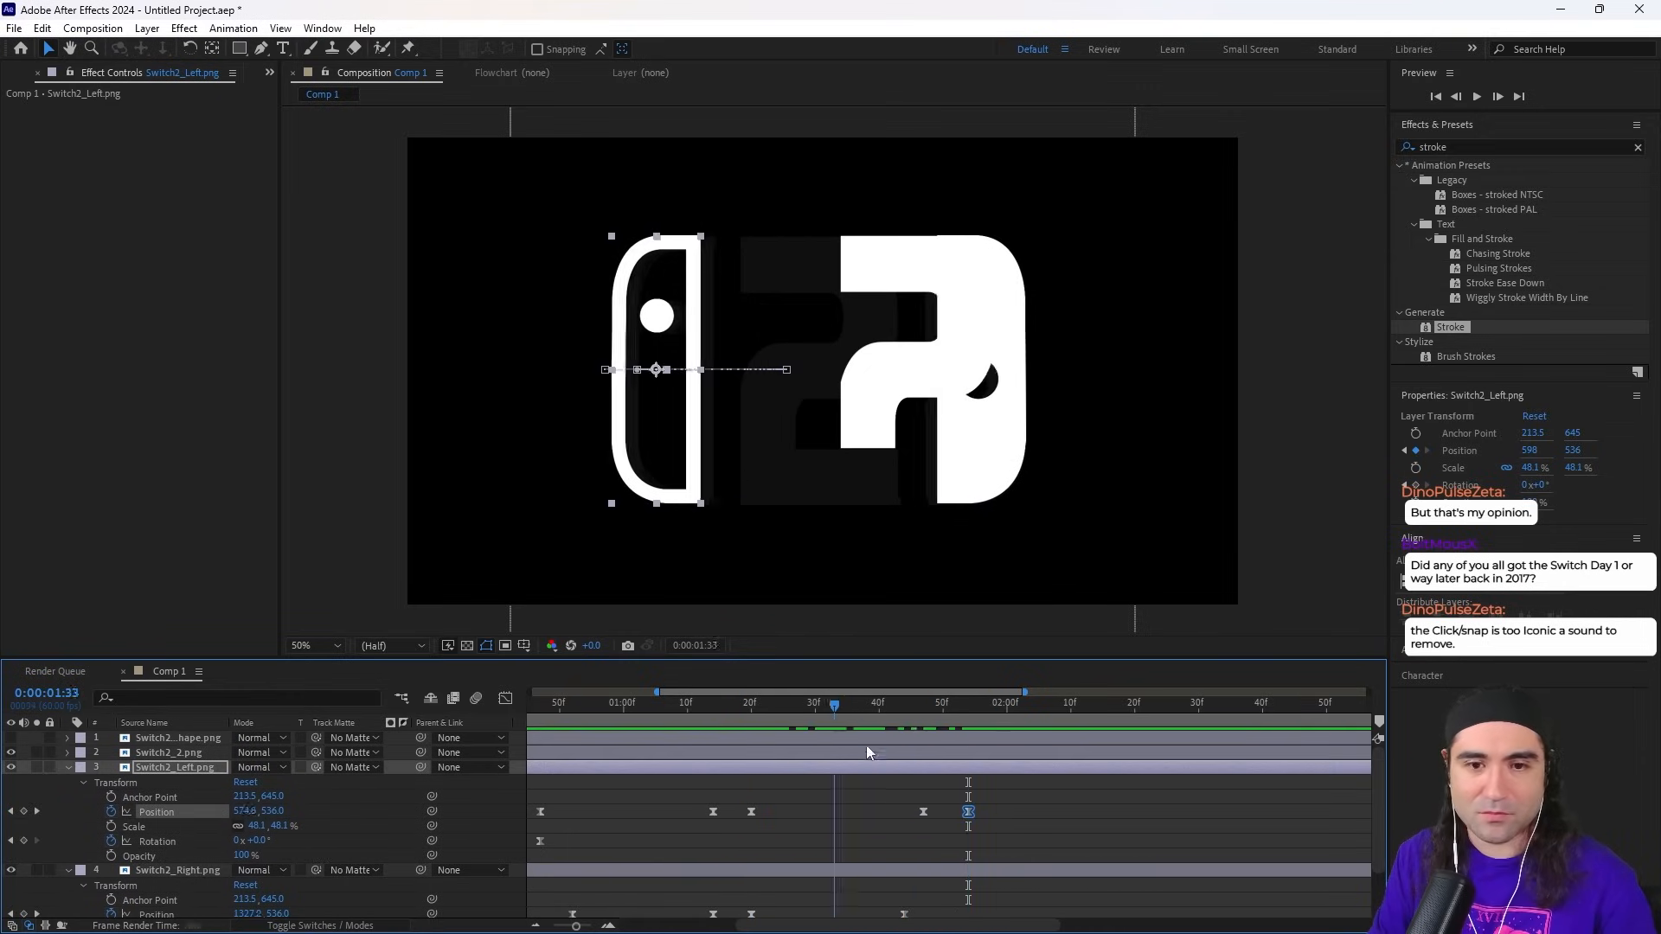
drag(968, 812, 1129, 814)
Step: Show the left Joy-Con's position curve in the Graph Editor and raise the speed handle after its keyframe at about 0:00:01:47
drag(923, 708, 1091, 727)
click(506, 698)
drag(943, 875, 944, 853)
mouse_move(928, 709)
mouse_down()
mouse_move(791, 730)
mouse_move(1069, 729)
mouse_move(912, 718)
mouse_up()
Step: Move the left Joy-Con's last two position keyframes to about 0:00:01:43 and 0:00:02:14
click(506, 698)
drag(923, 813, 894, 813)
drag(1129, 812, 1090, 813)
drag(912, 708, 962, 735)
Step: Reshape the left Joy-Con's later position speed curve for an early outward peak and a gentle drift, and preview the motion
click(505, 698)
drag(911, 854, 993, 880)
drag(992, 880, 1015, 879)
drag(962, 708, 1186, 731)
drag(1013, 880, 1025, 882)
drag(828, 881, 791, 881)
drag(1186, 708, 670, 710)
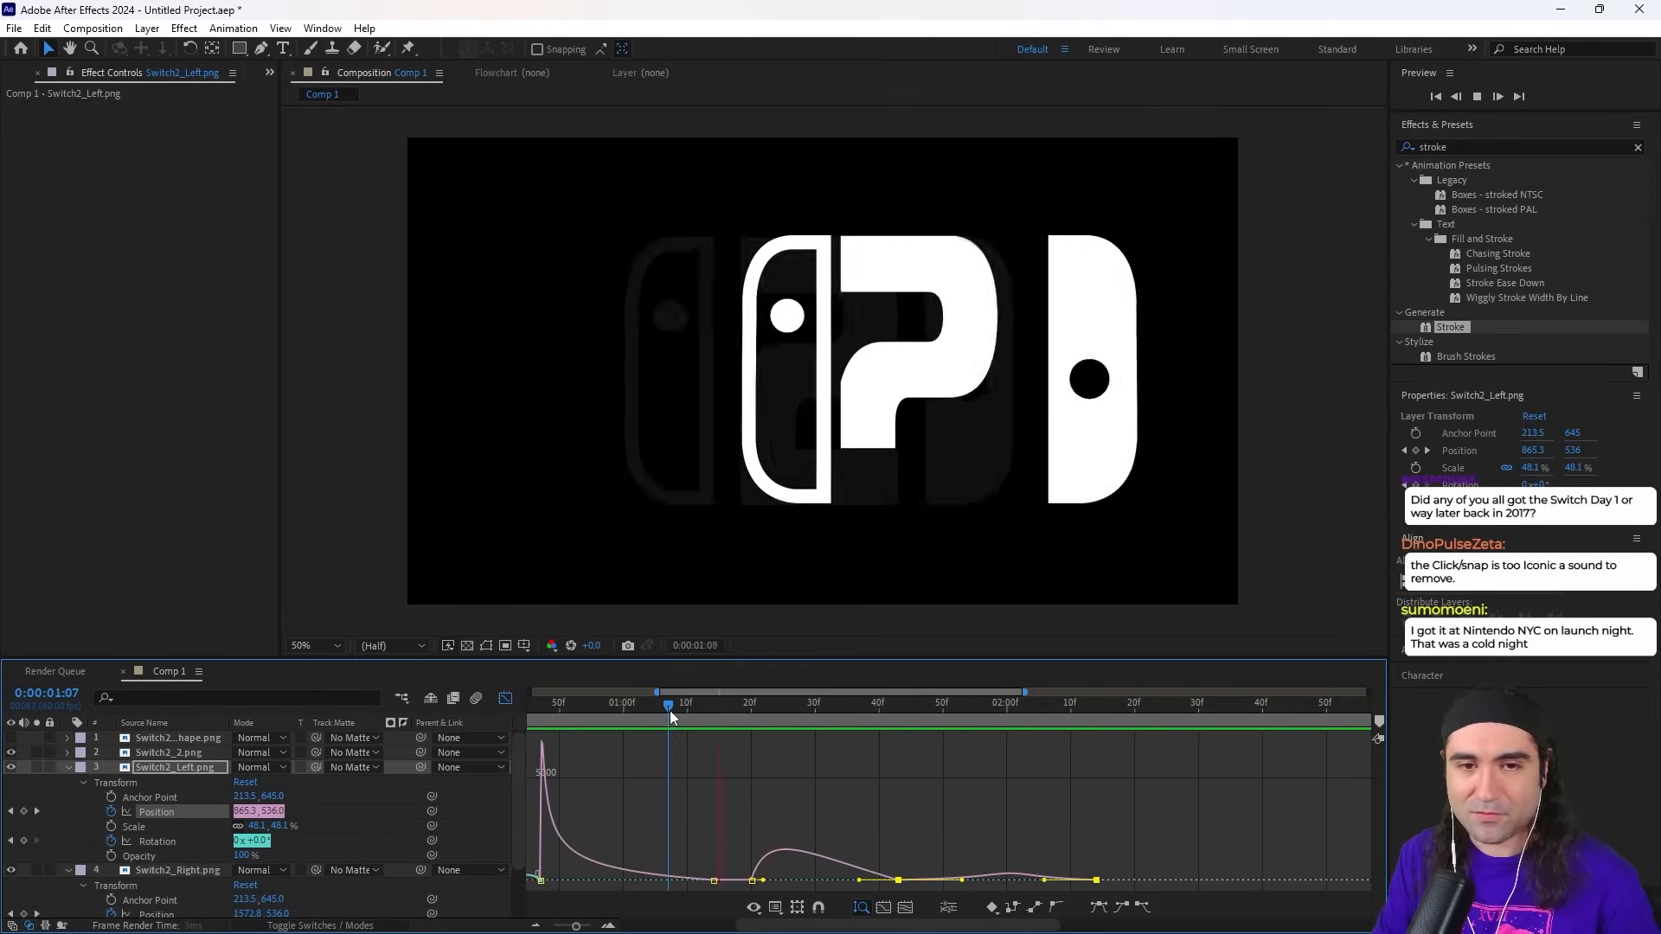
Step: Move the left Joy-Con's last position keyframe to about 0:00:01:51 and preview the quicker settling motion
click(506, 698)
click(751, 736)
drag(1097, 812, 949, 813)
drag(769, 710, 578, 728)
key(space)
key(space)
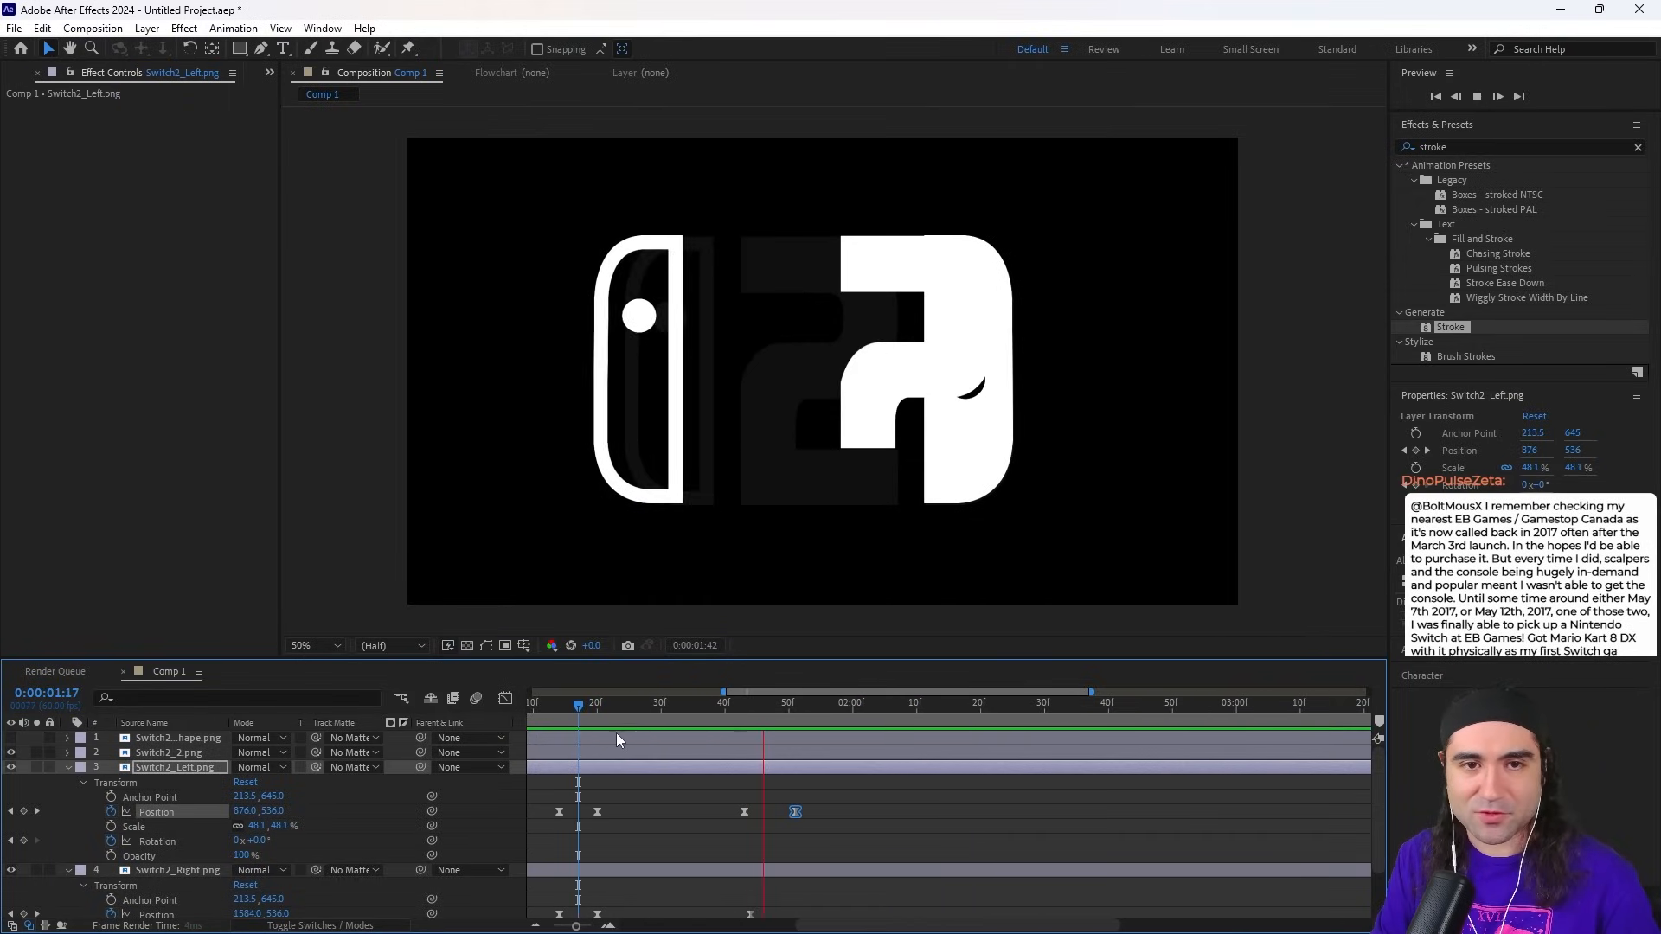
key(space)
drag(735, 714, 648, 712)
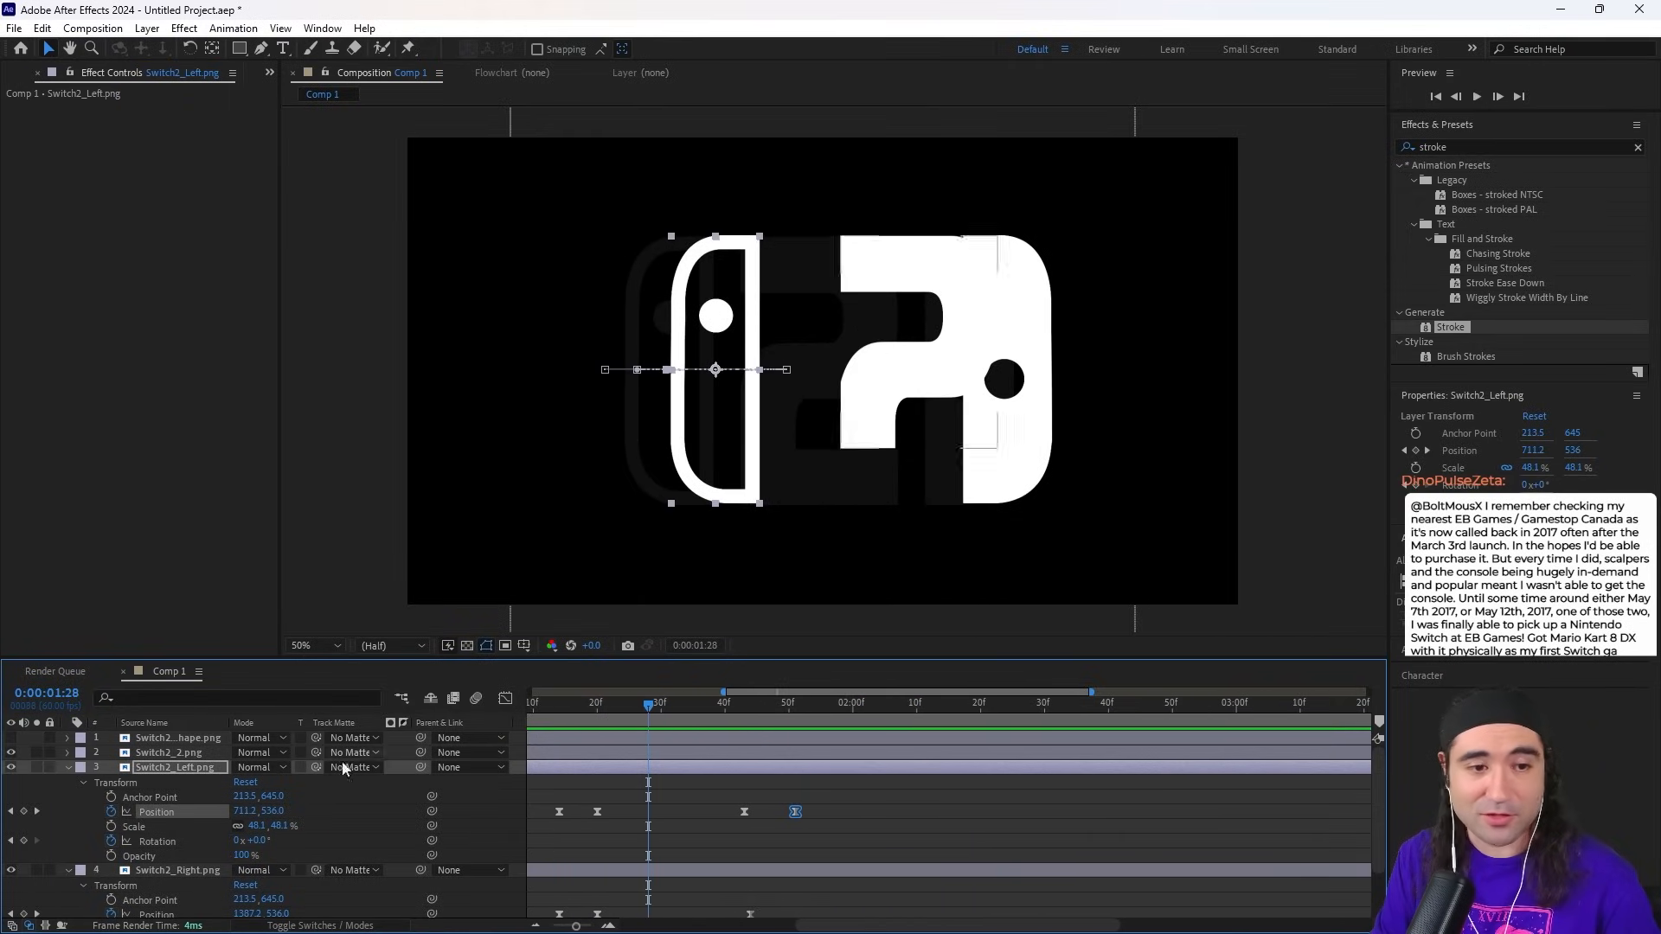
Step: Keyframe the 2's X position at 956 at about 0:00:01:50, re-centring it between the Joy-Cons
click(5, 754)
click(11, 753)
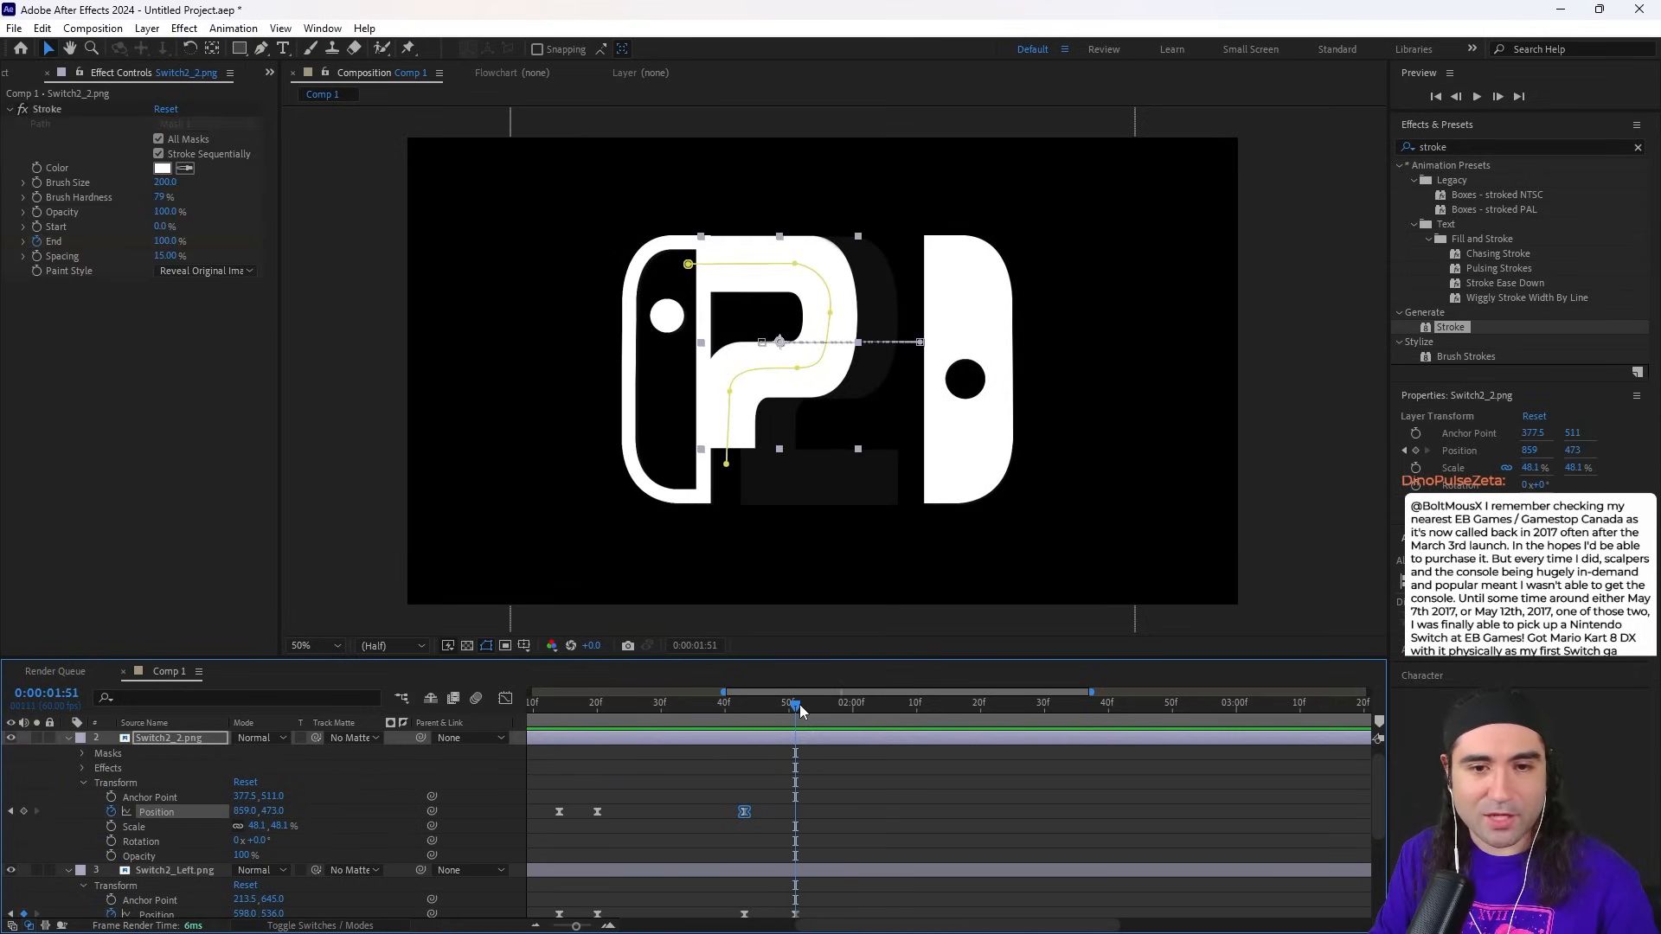
mouse_move(800, 704)
mouse_down()
mouse_move(767, 704)
mouse_move(789, 705)
mouse_up()
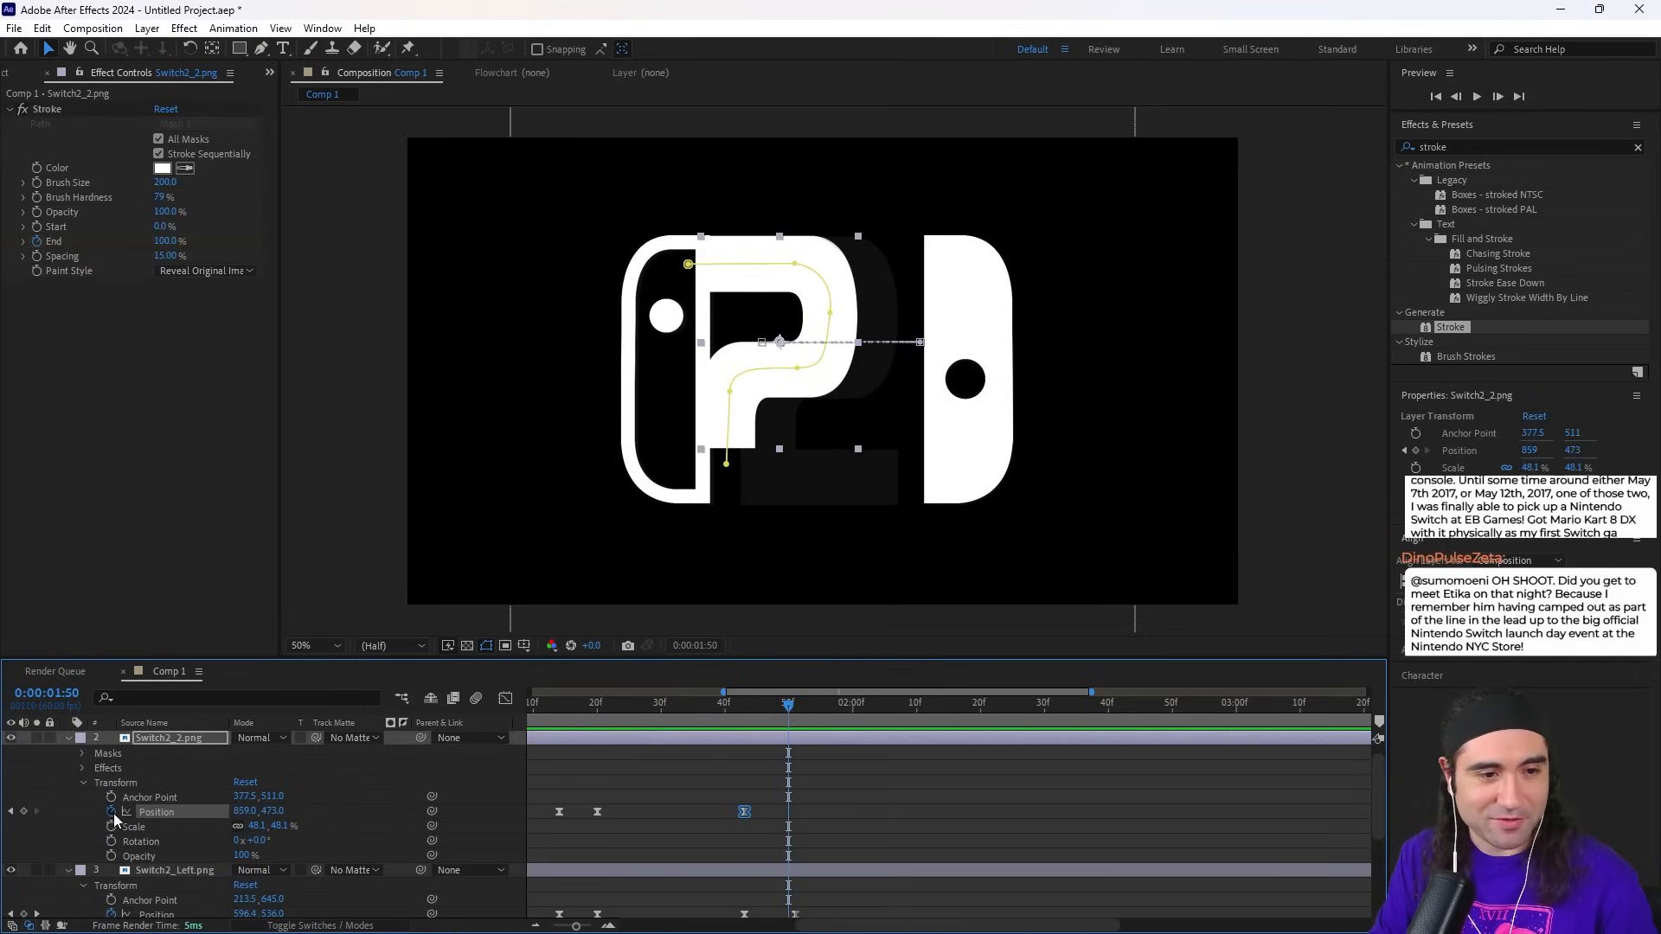
drag(949, 704, 1053, 786)
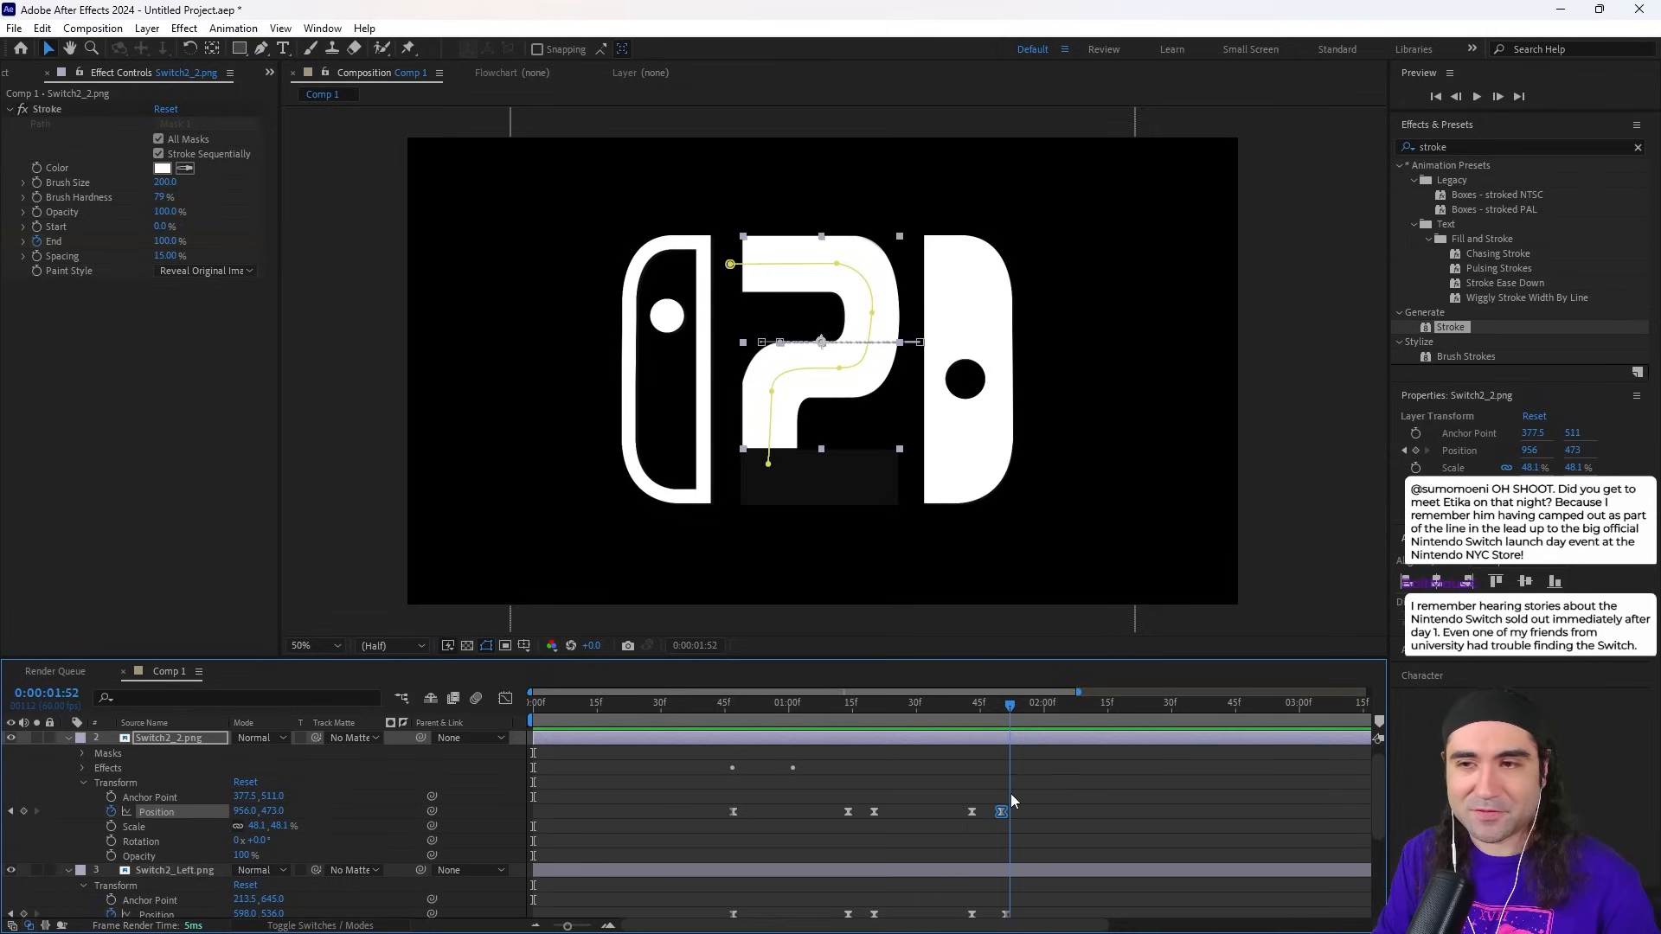
Step: Show the layer with the 2's bottom bar and keyframe its position at 1268, 782 at 0:00:01:20
click(1056, 778)
mouse_move(943, 705)
mouse_down()
mouse_move(879, 709)
mouse_move(940, 713)
mouse_up()
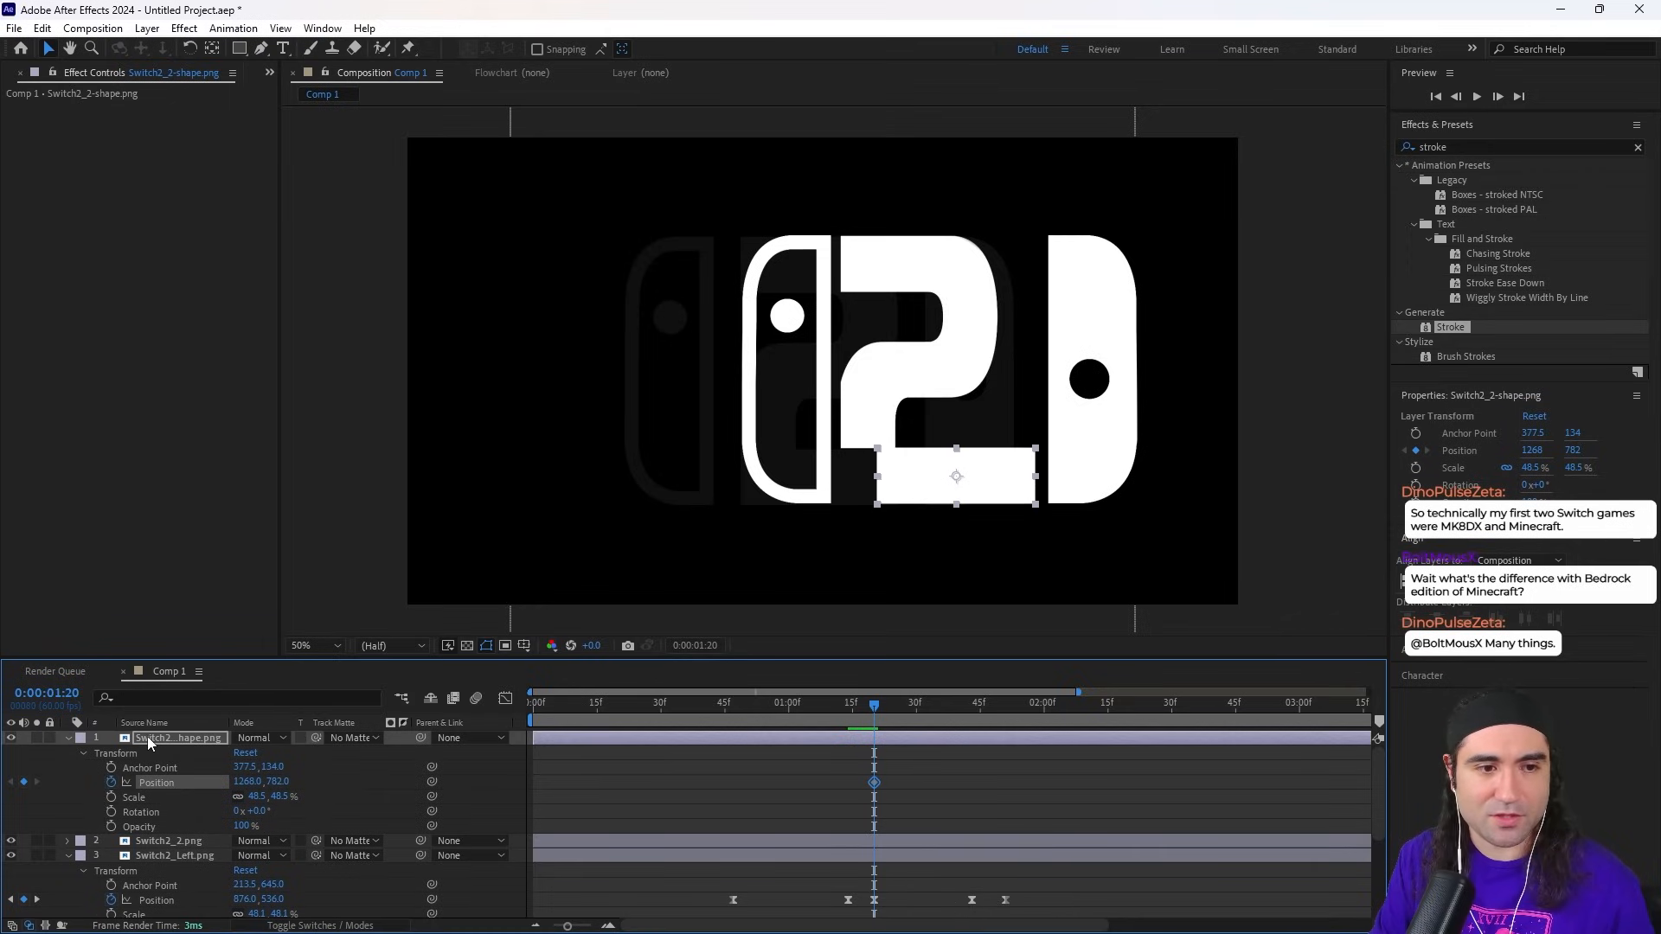
click(152, 739)
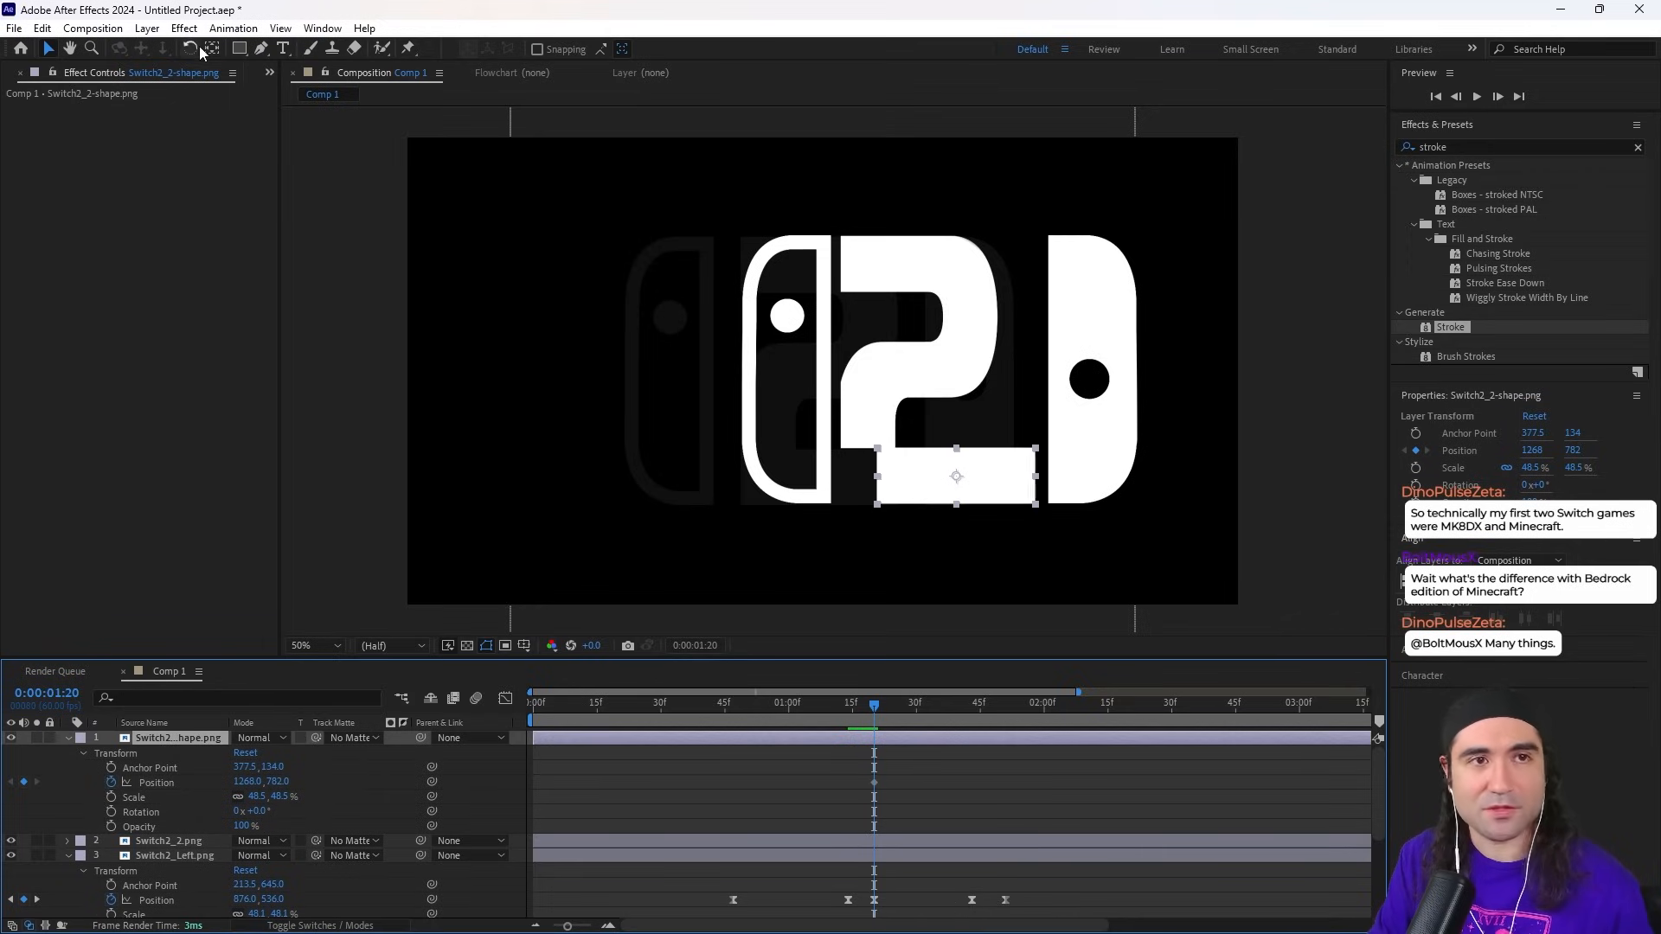
Step: Draw a straight horizontal mask path through the bottom bar and add a Stroke effect with All Masks and Reveal Original Image
click(259, 50)
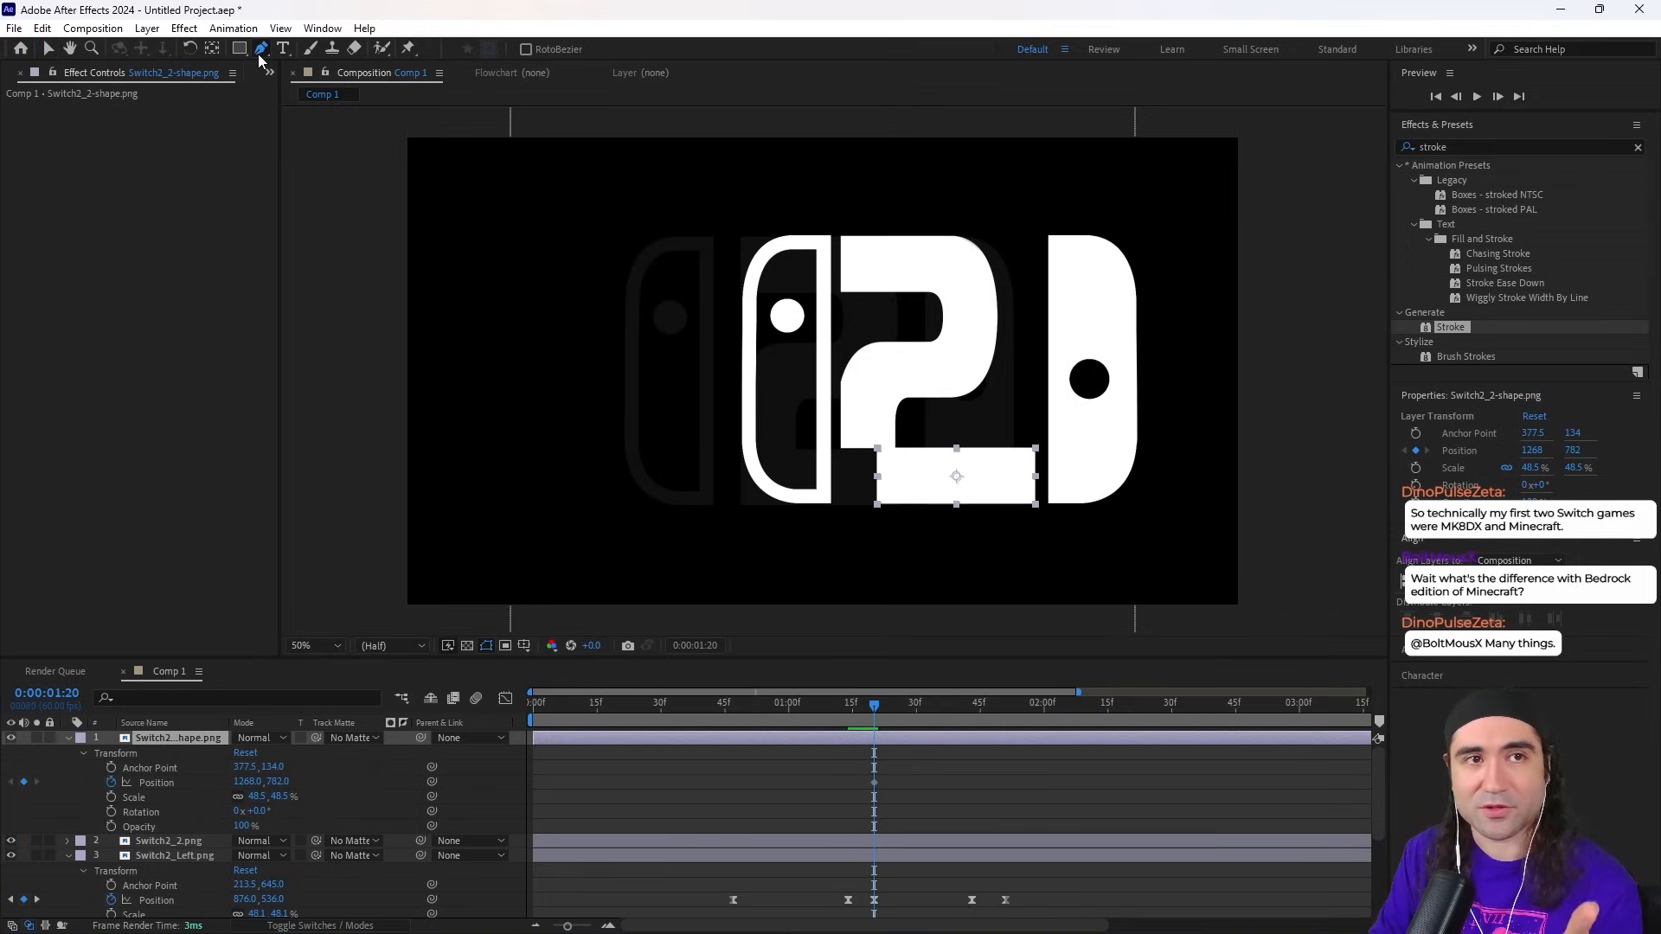
click(1054, 475)
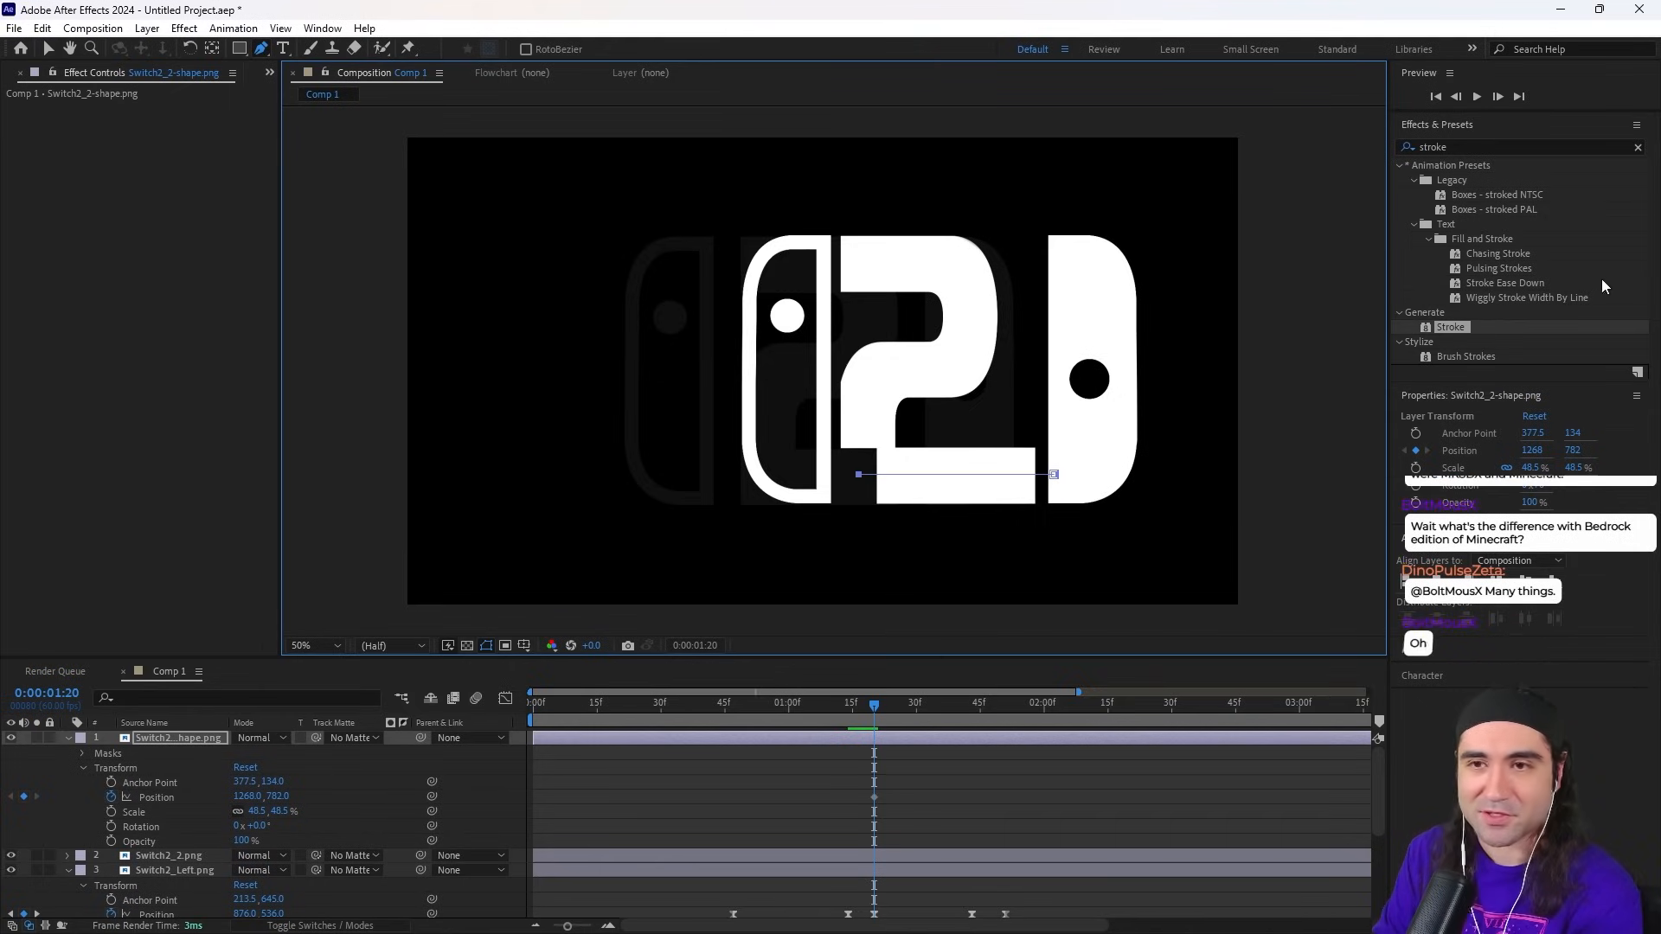
double_click(1440, 328)
key(v)
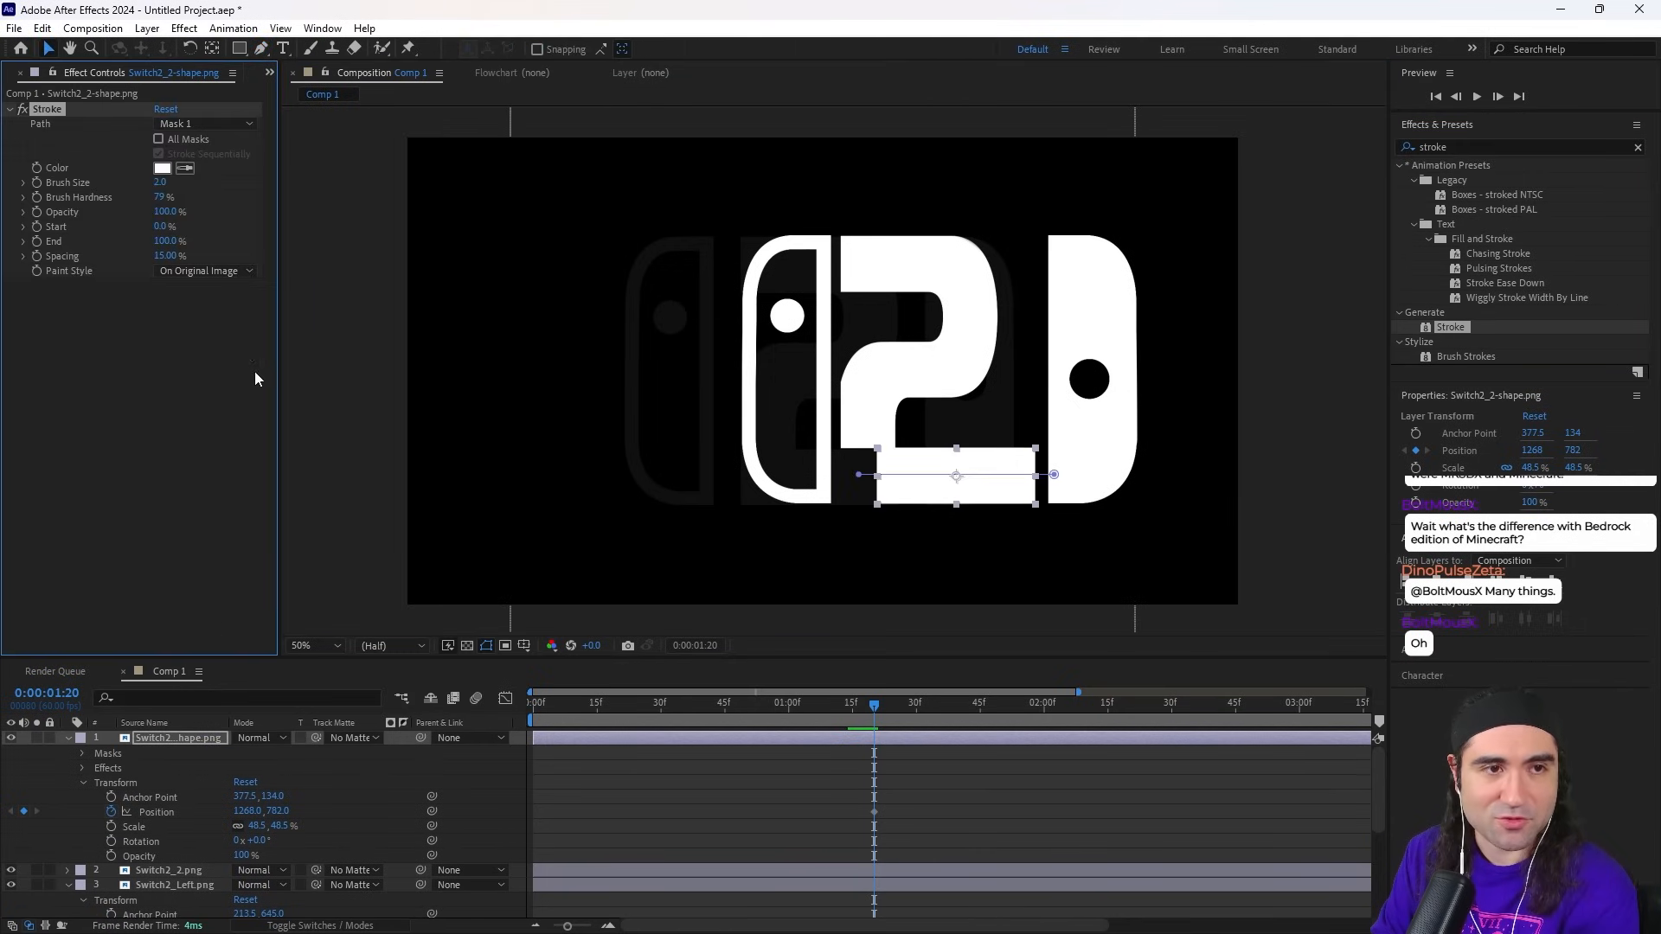
click(159, 140)
click(204, 271)
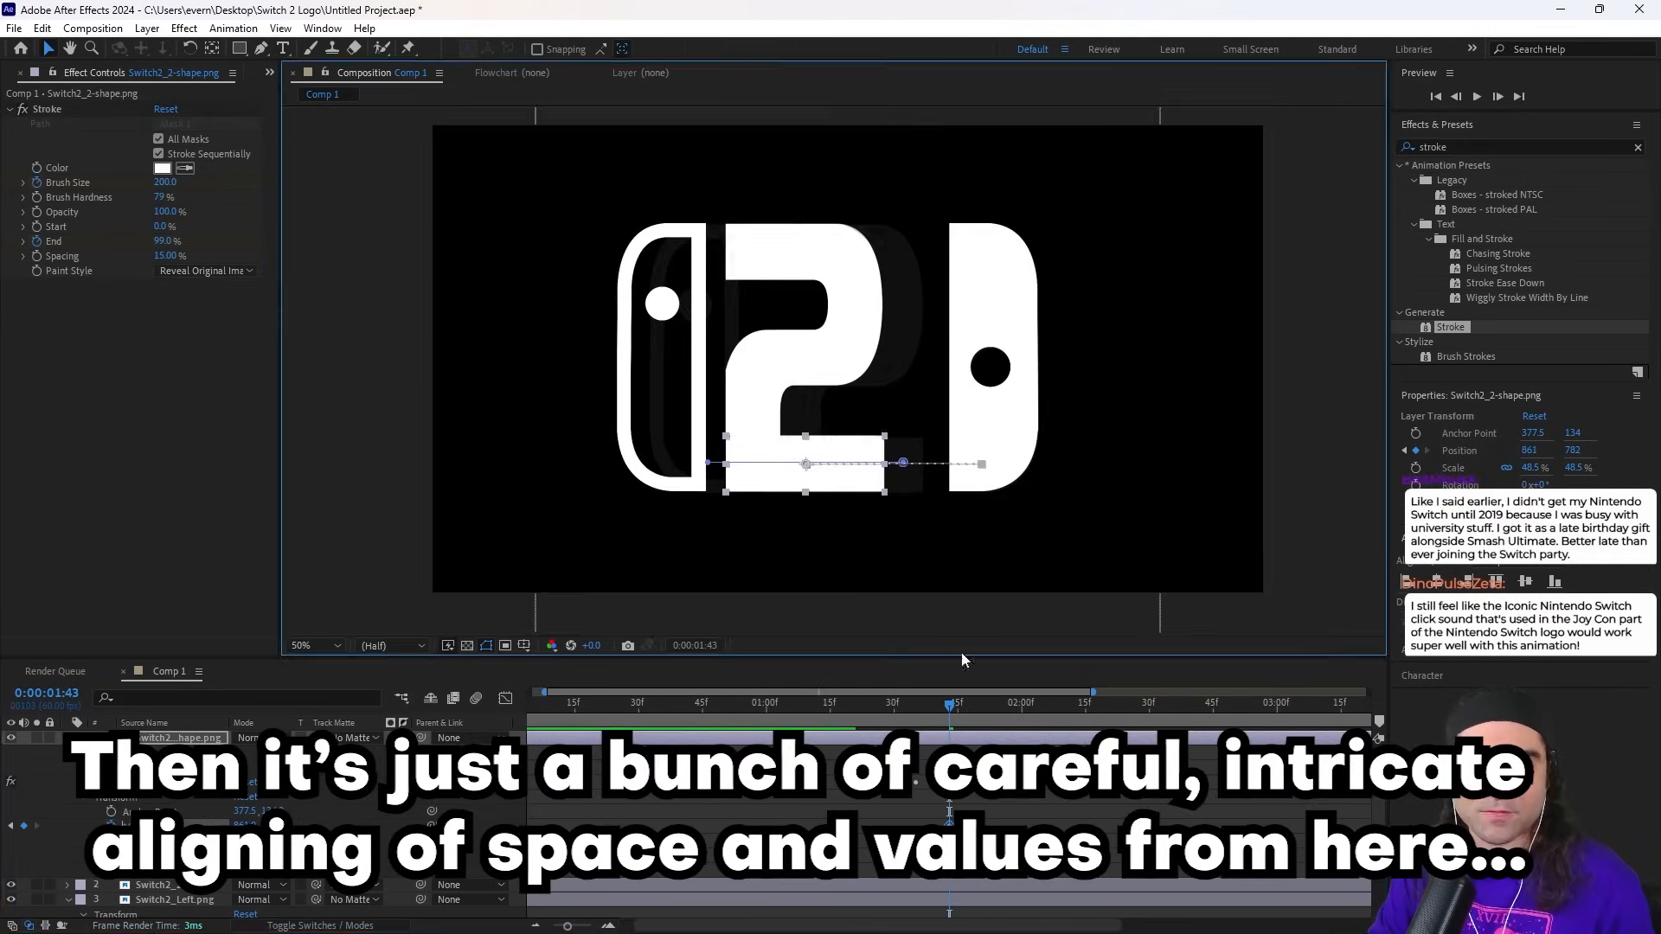
Step: Preview the whole logo animation from the start of the composition
drag(950, 707, 881, 715)
click(505, 698)
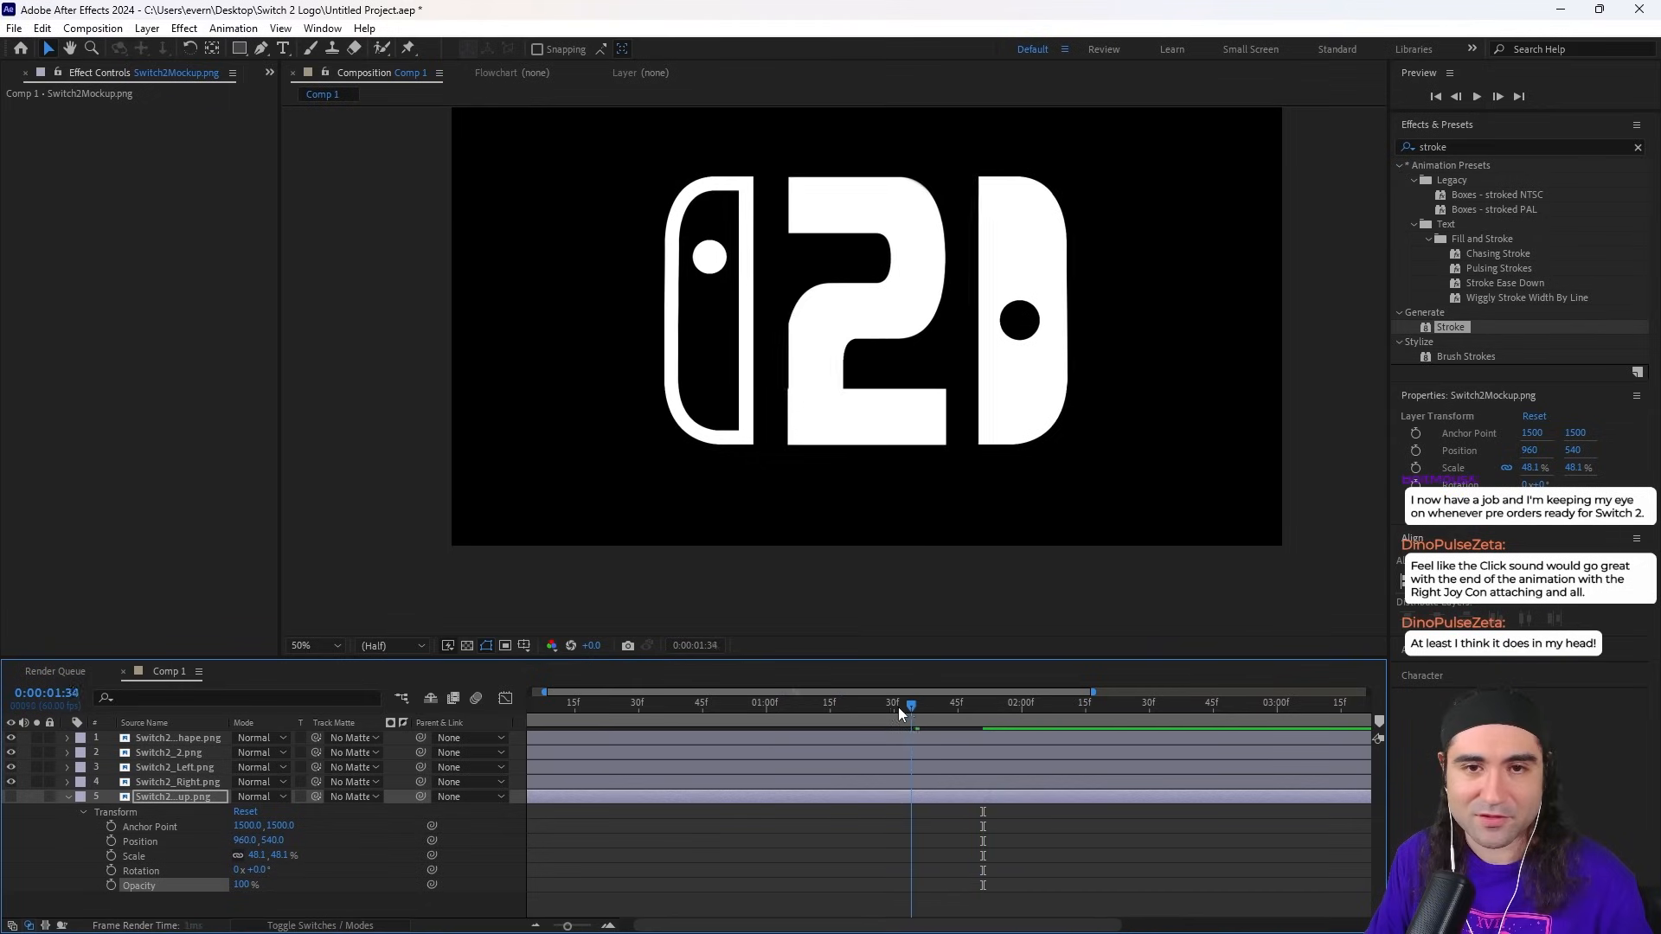
drag(908, 705, 523, 714)
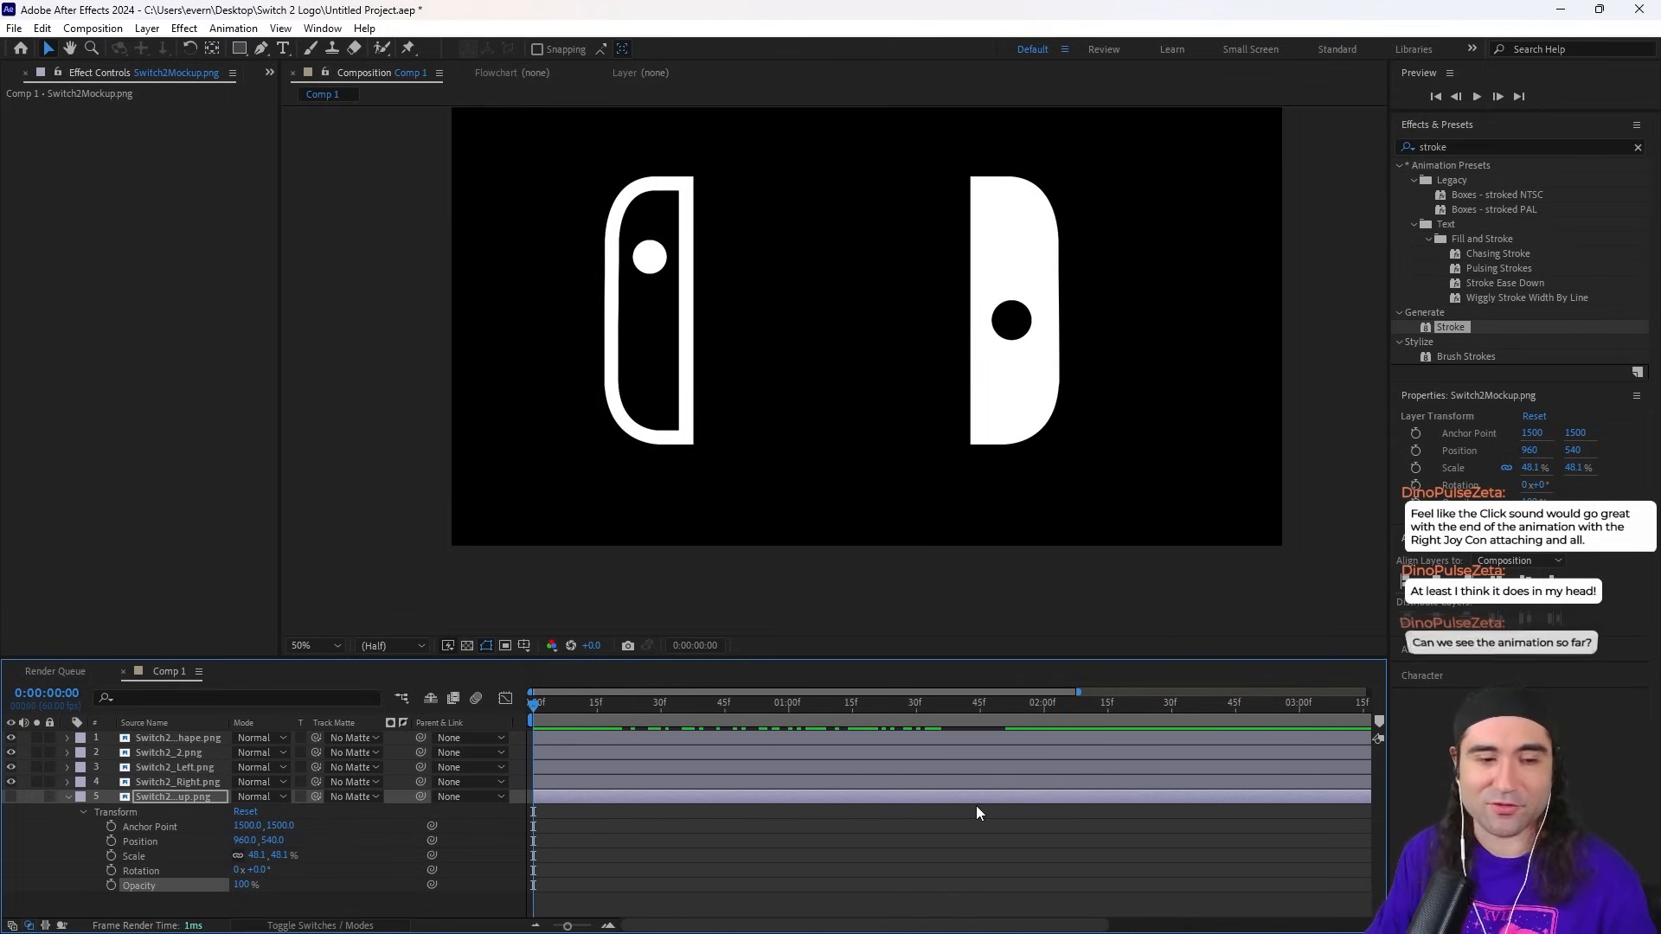
key(space)
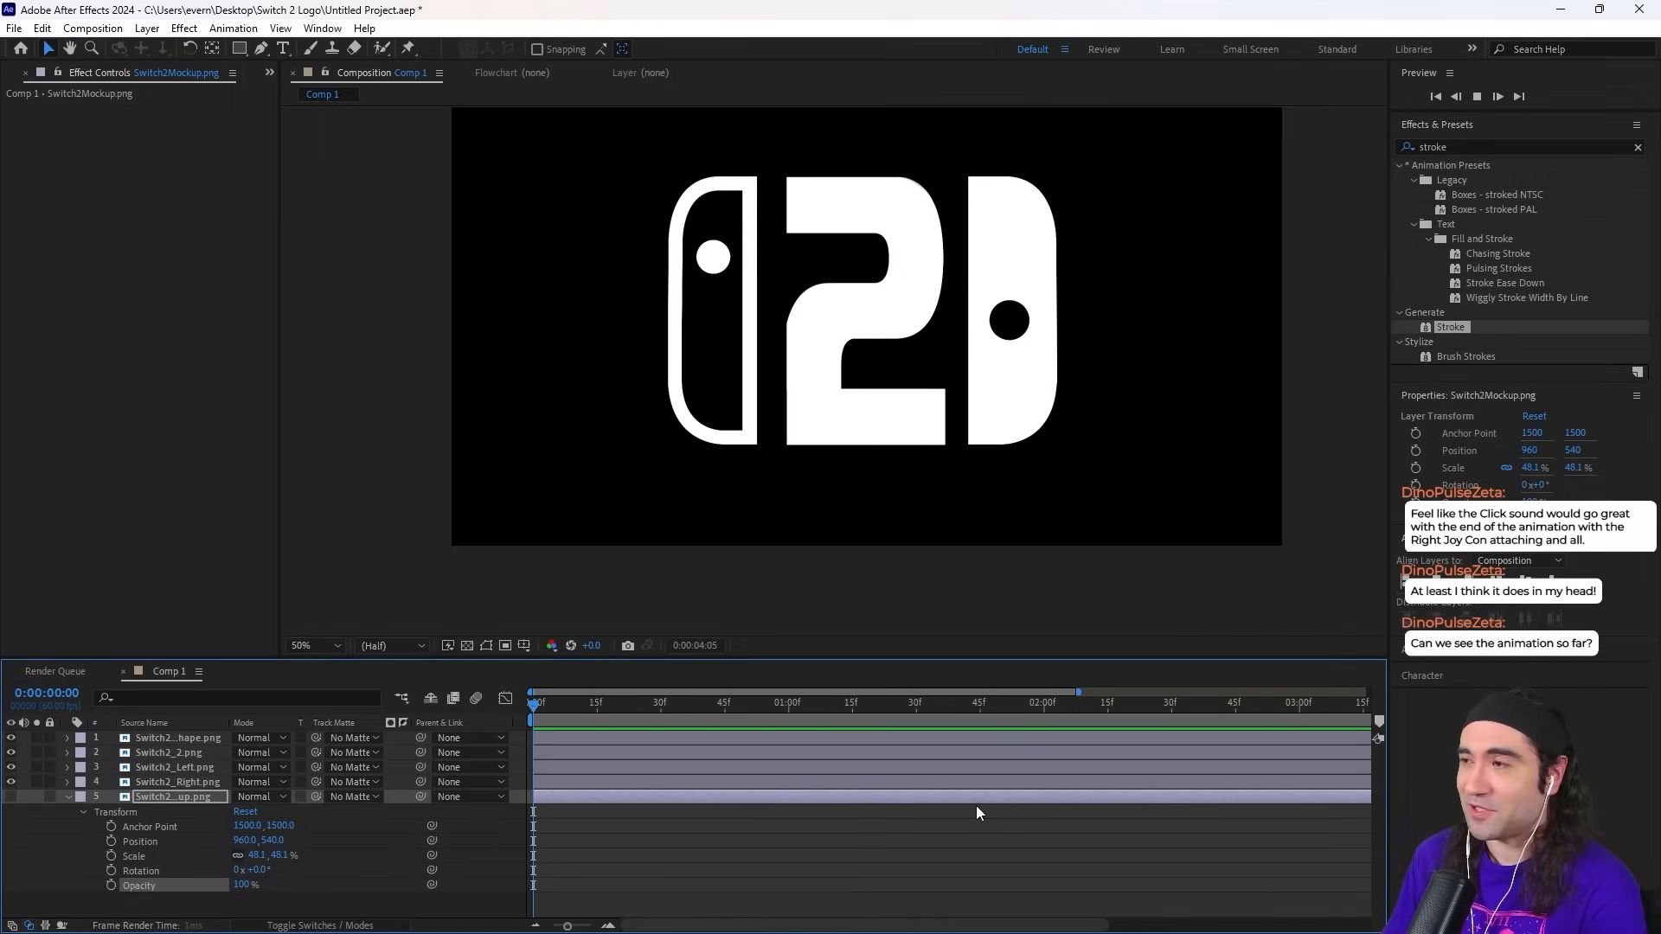
key(space)
Step: Save the project
click(14, 28)
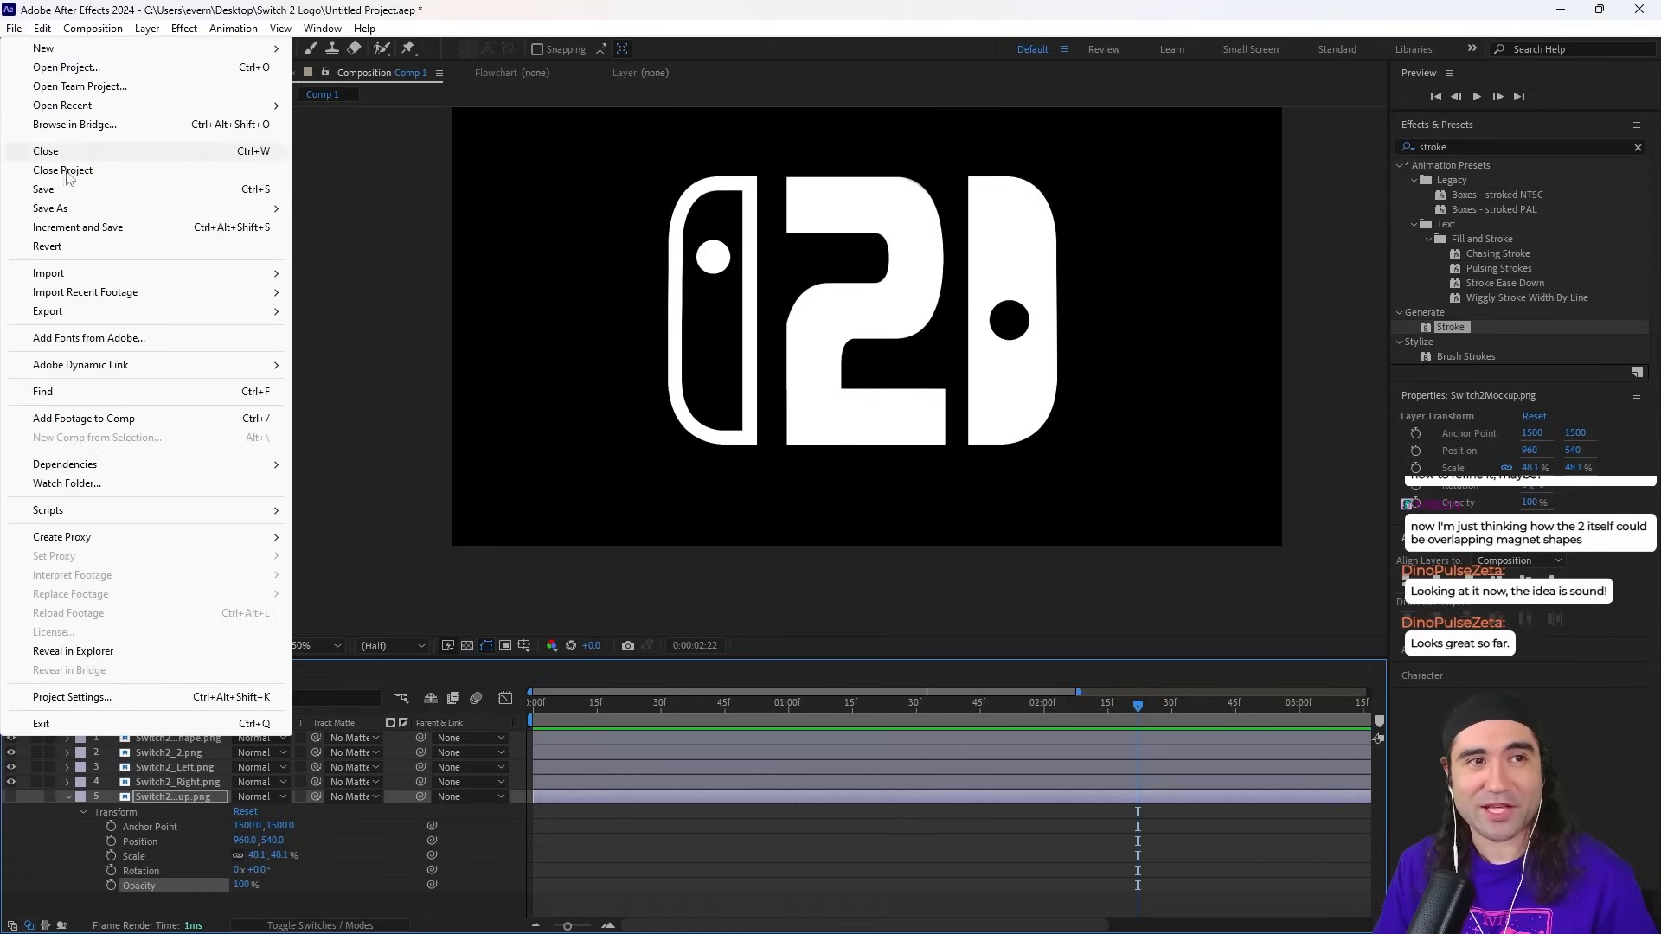
click(76, 191)
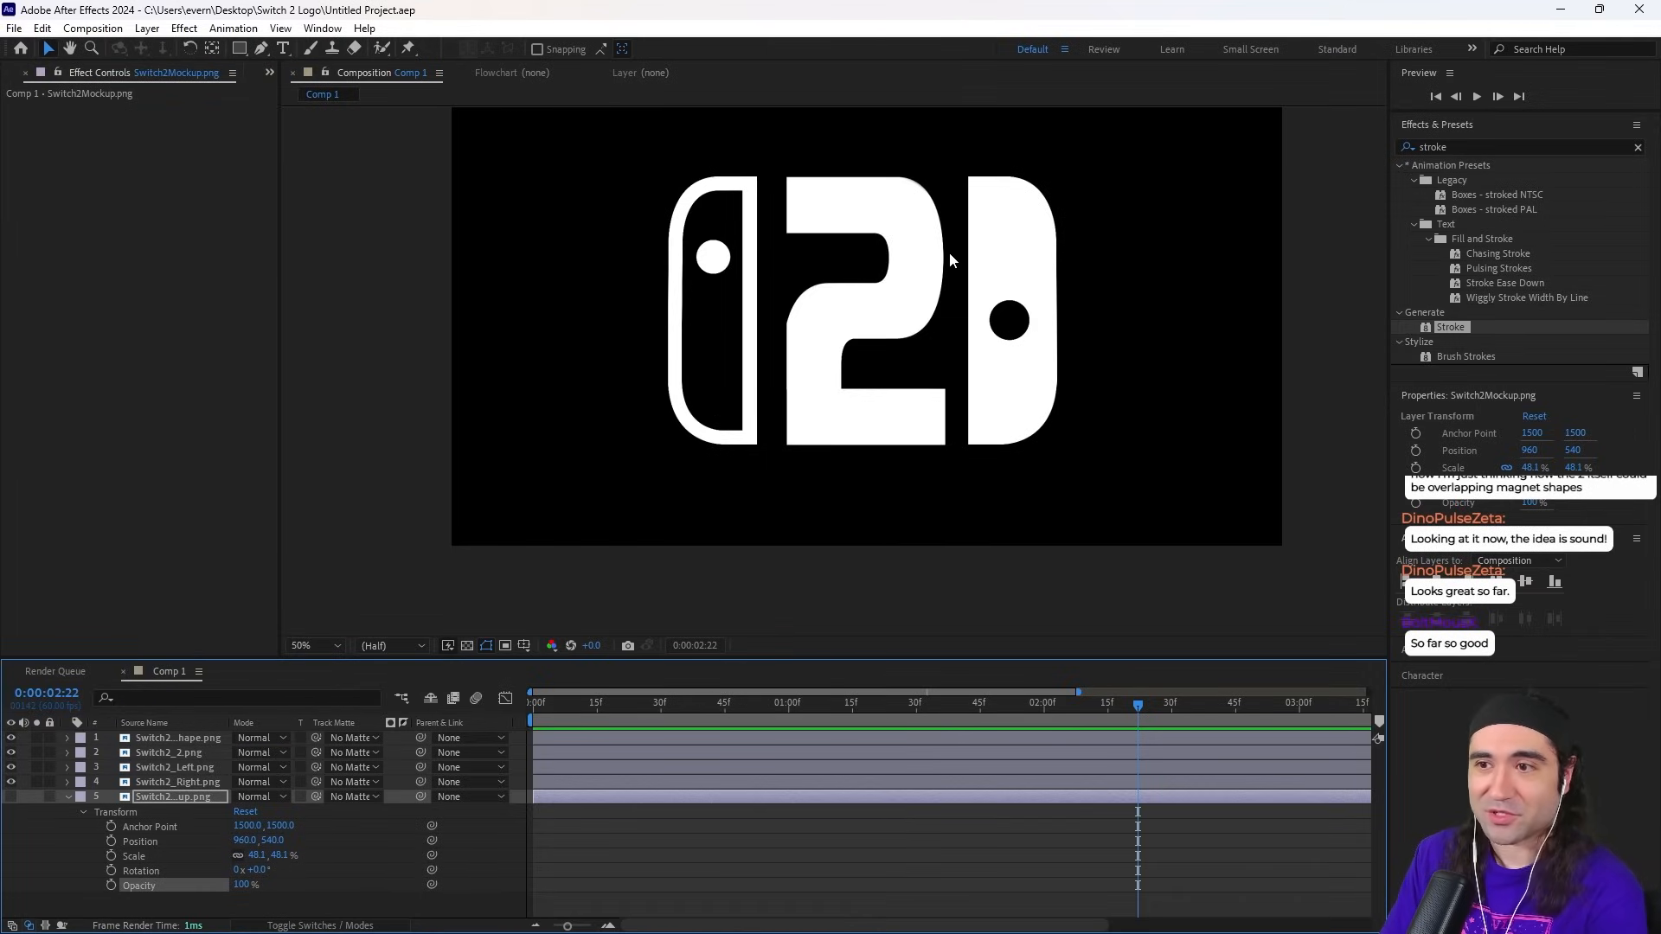
Step: Scrub through the logo animation from about 0:00:00:13 and play back the version on the red background
scroll(949, 253, up, 1)
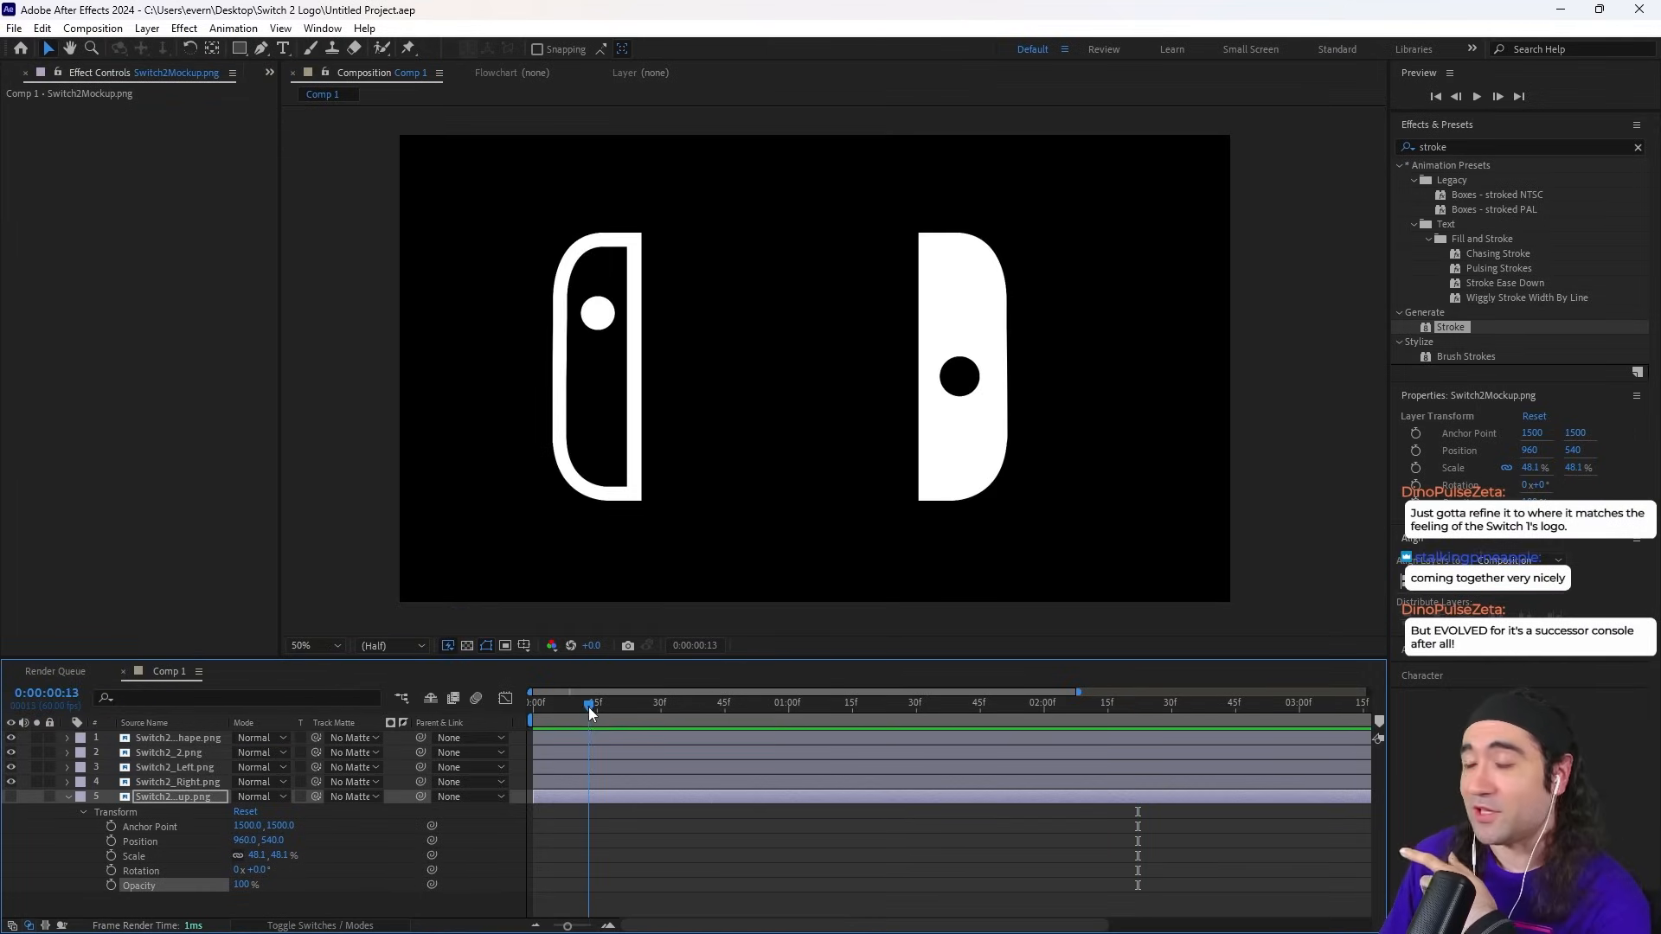
drag(588, 708, 1026, 776)
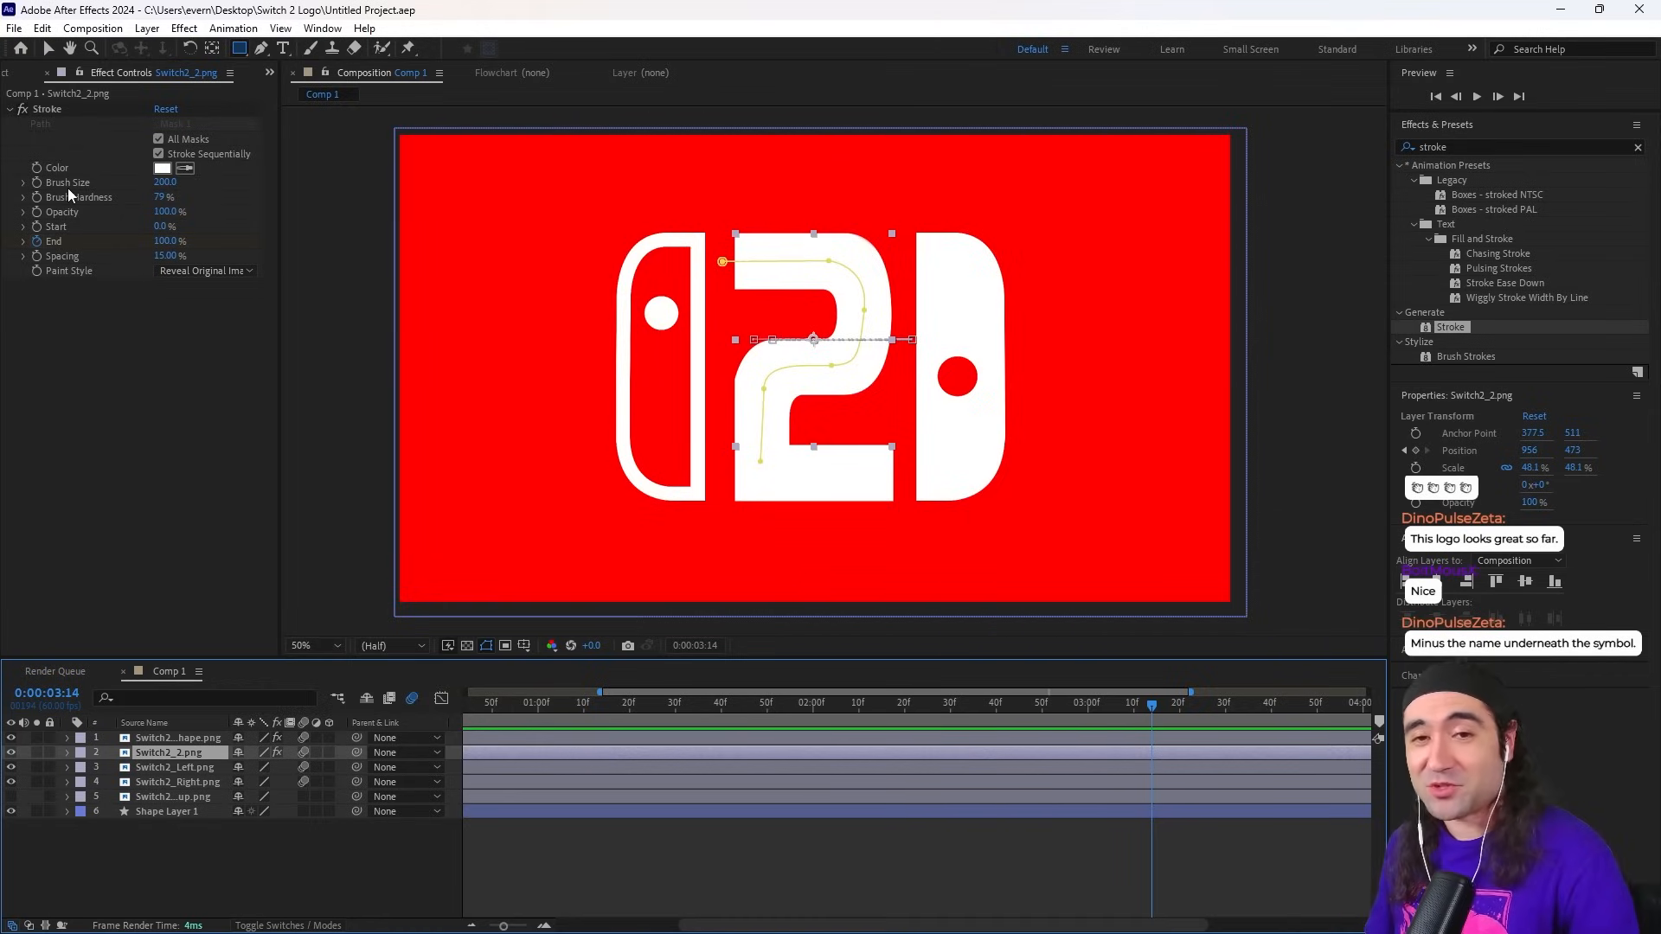
key(space)
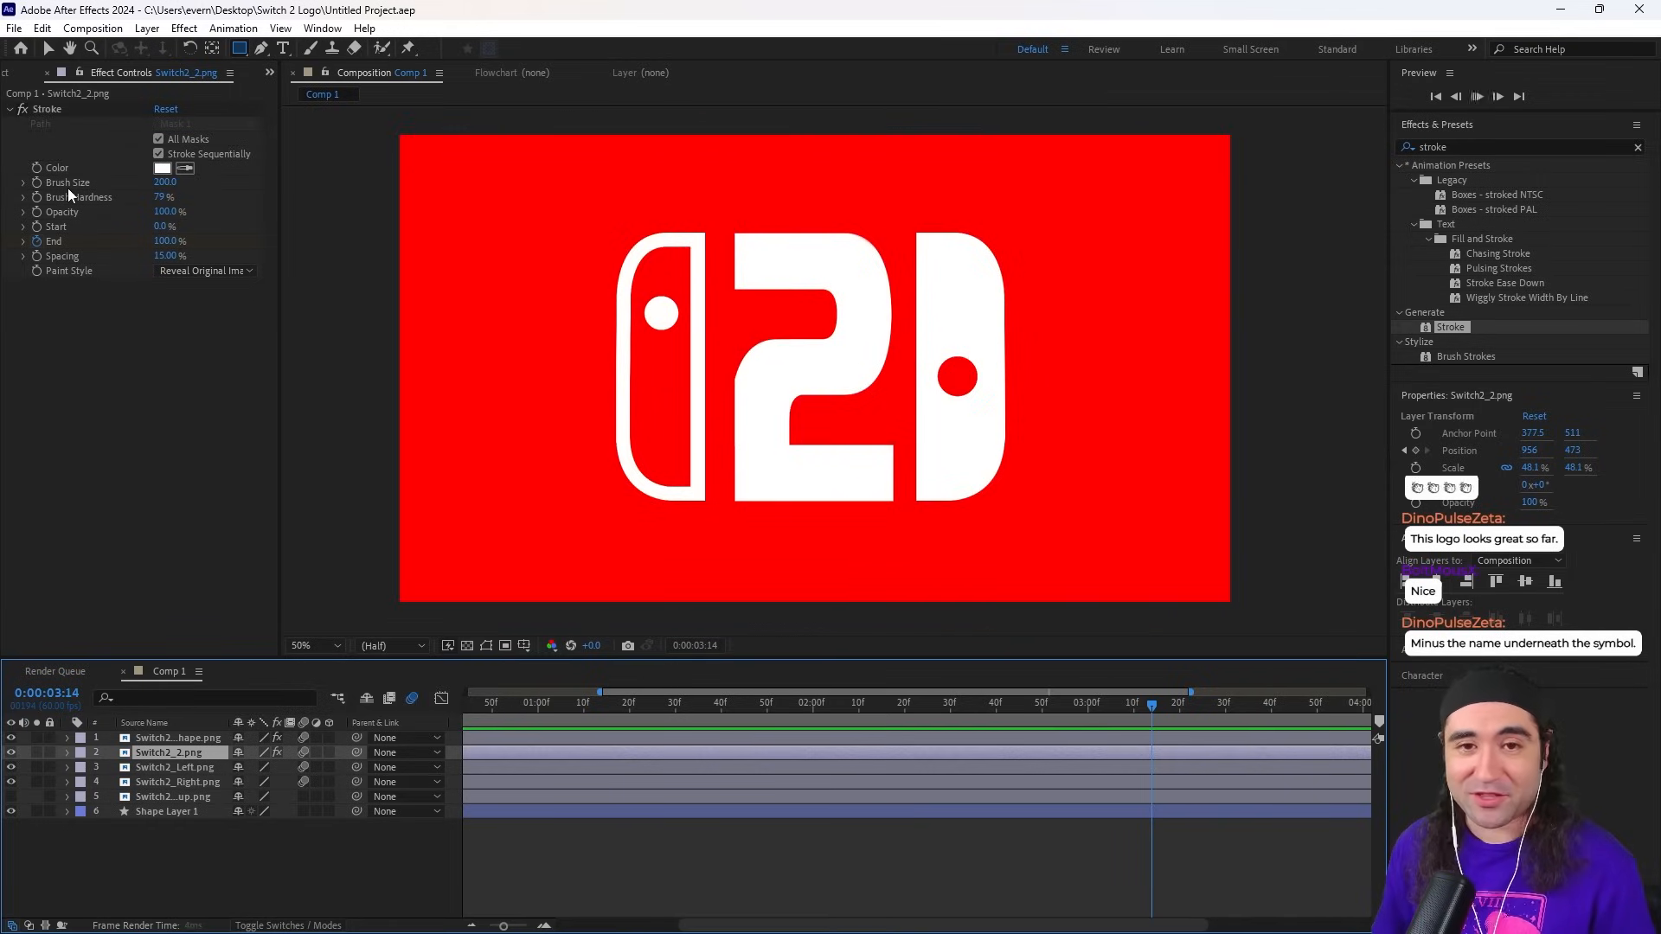